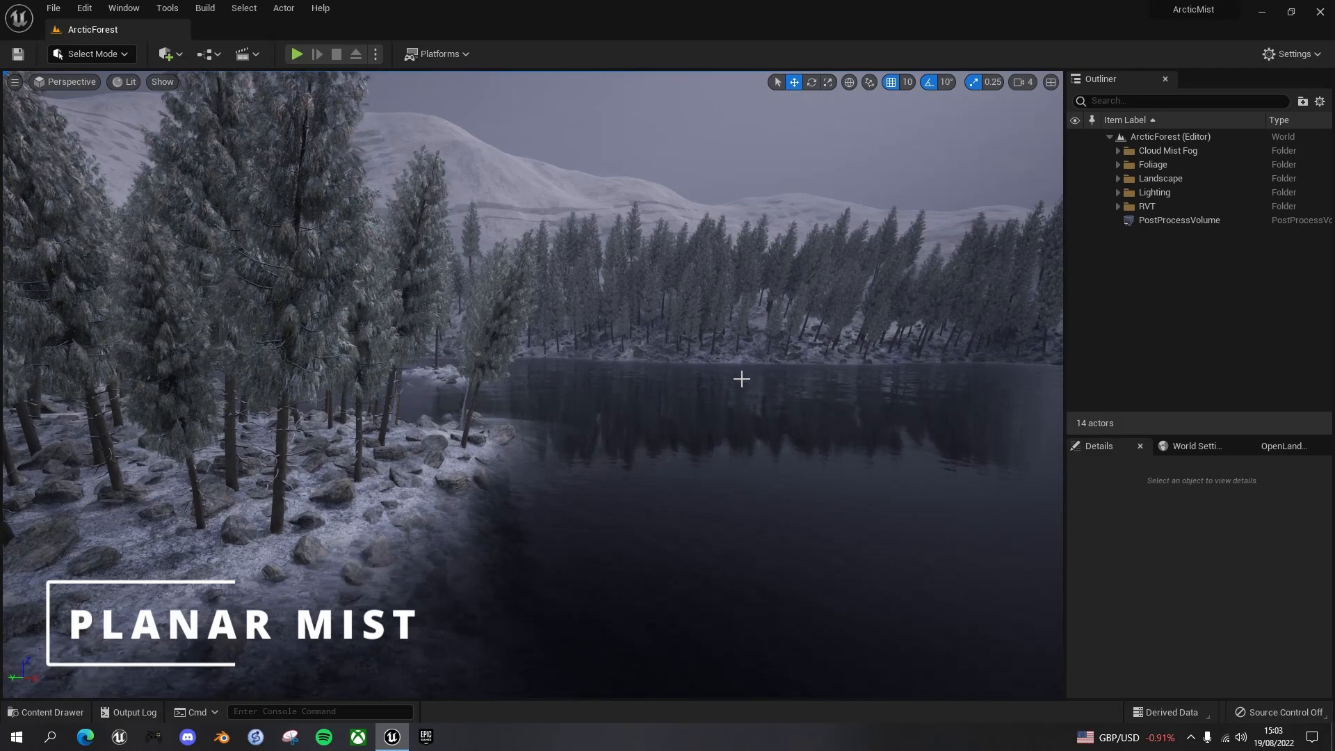
Create a new material named M_PlanarMist in the Content > Materials folder.
key("ctrl+space")
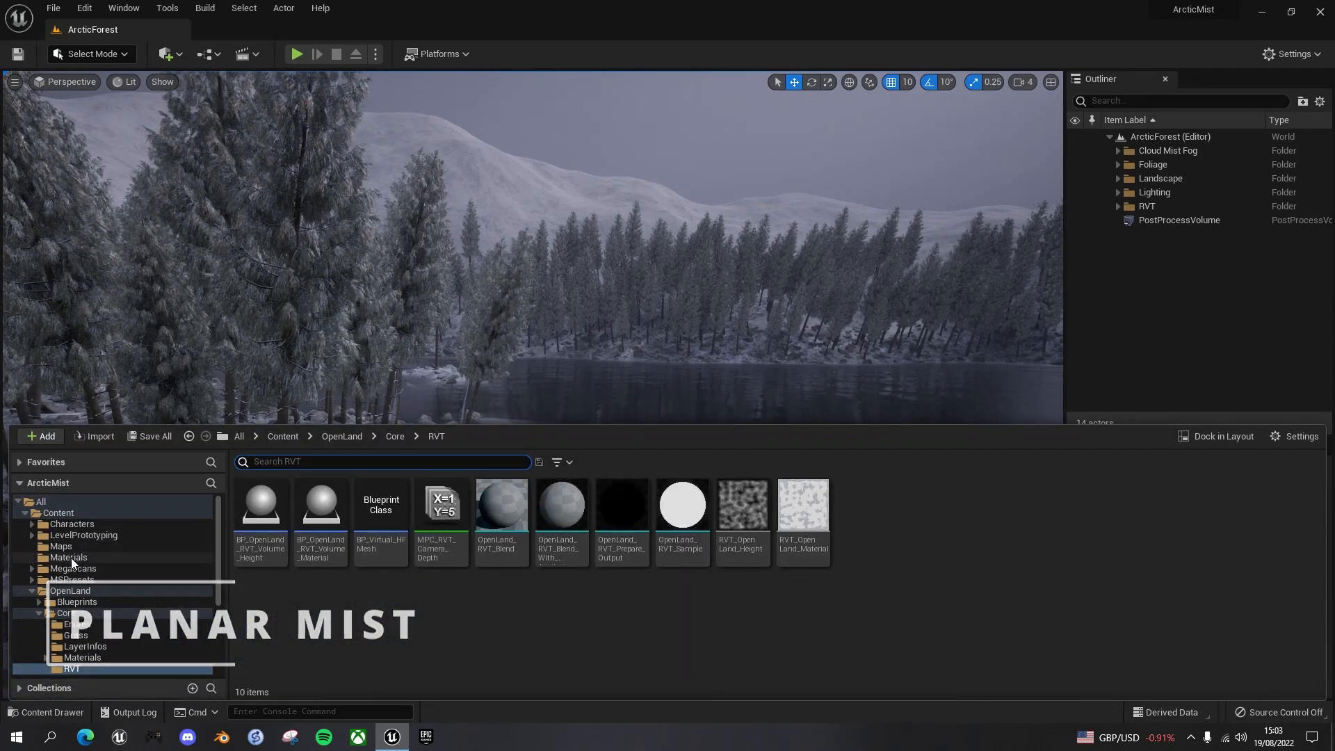
left_click(70, 559)
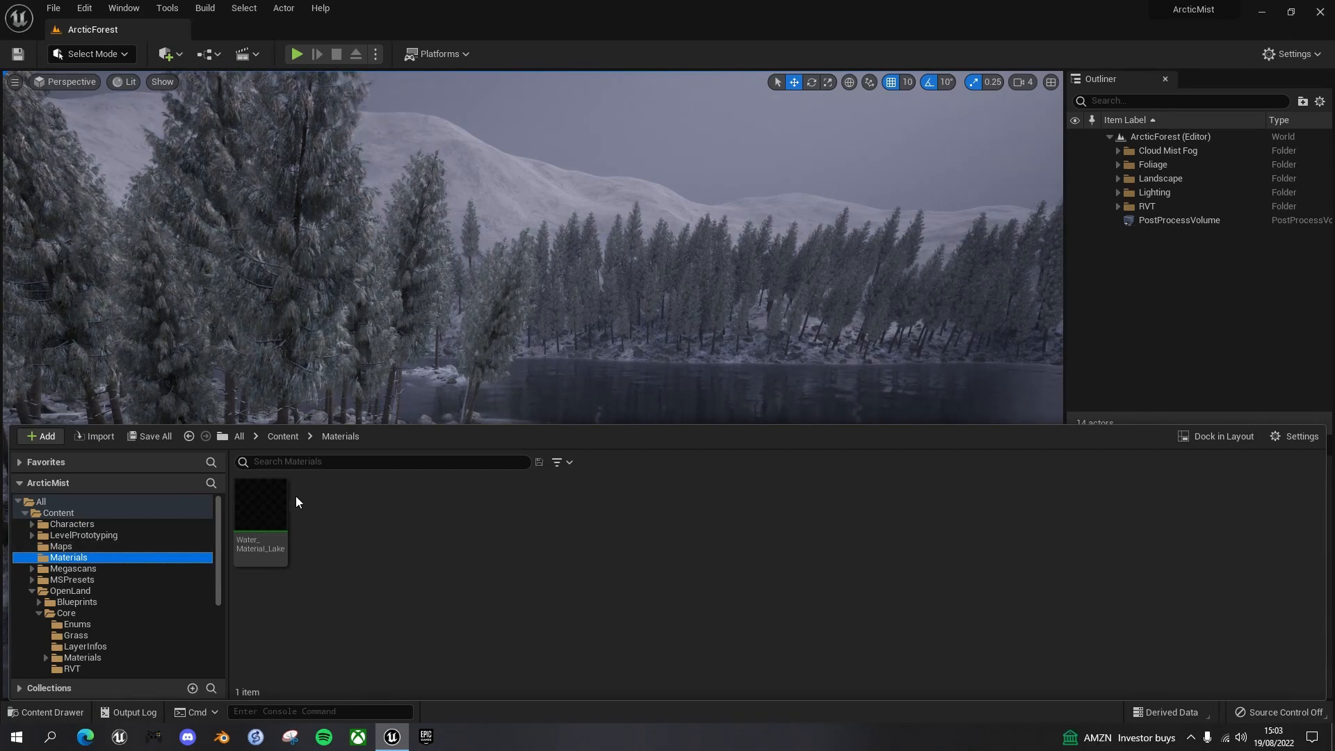
right_click(324, 521)
mouse_move(390, 291)
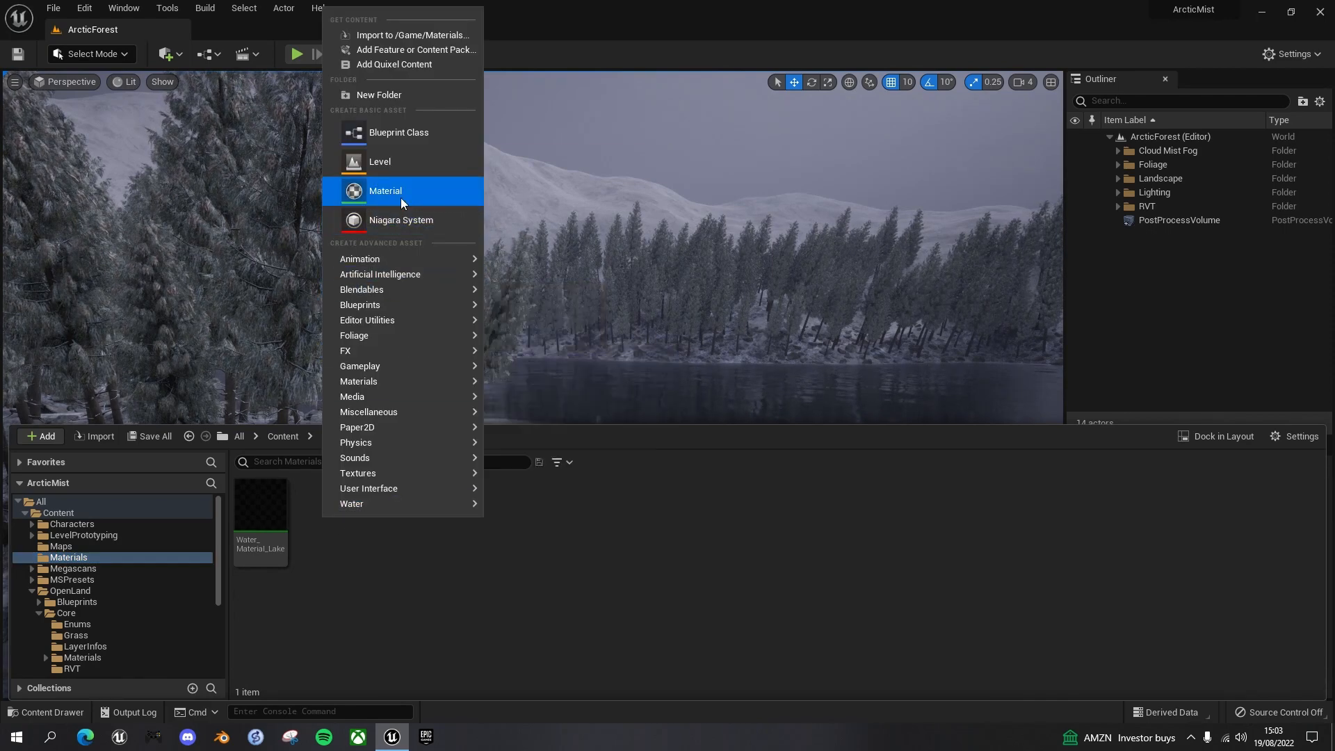
left_click(389, 192)
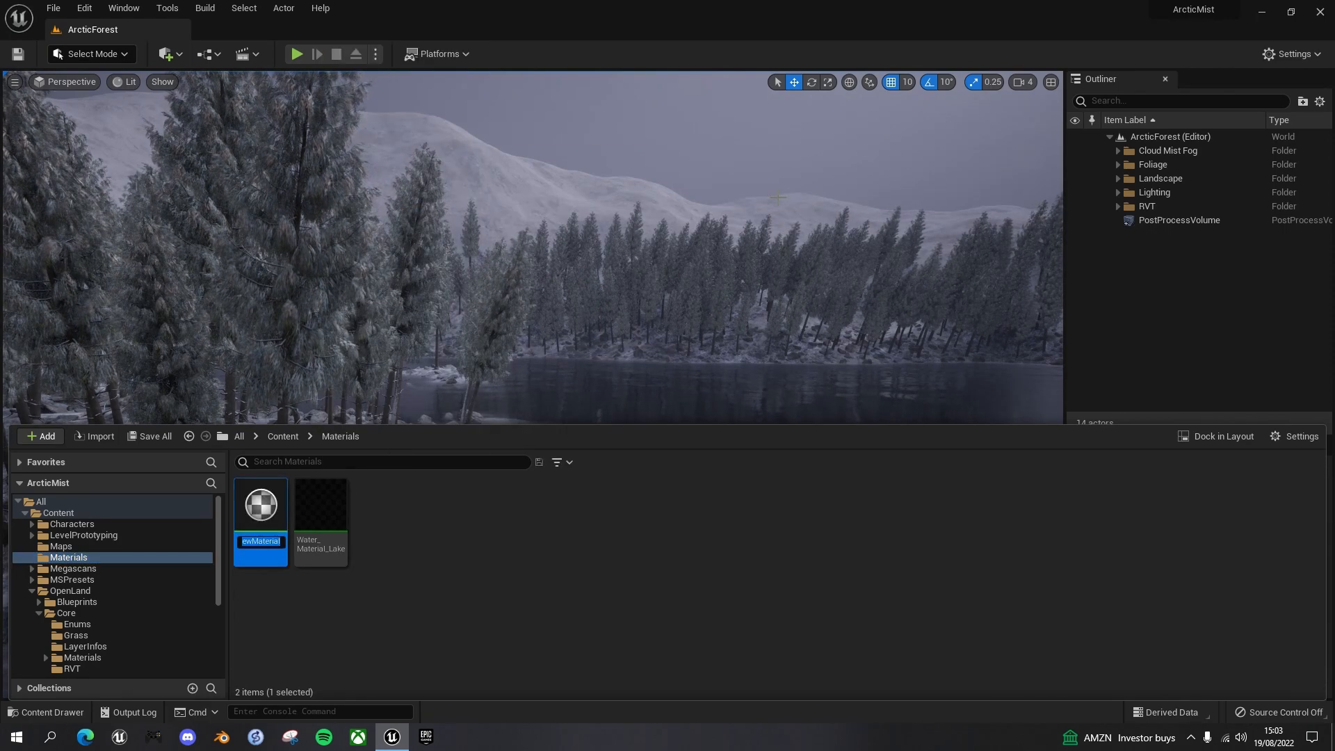
type("M_Planar")
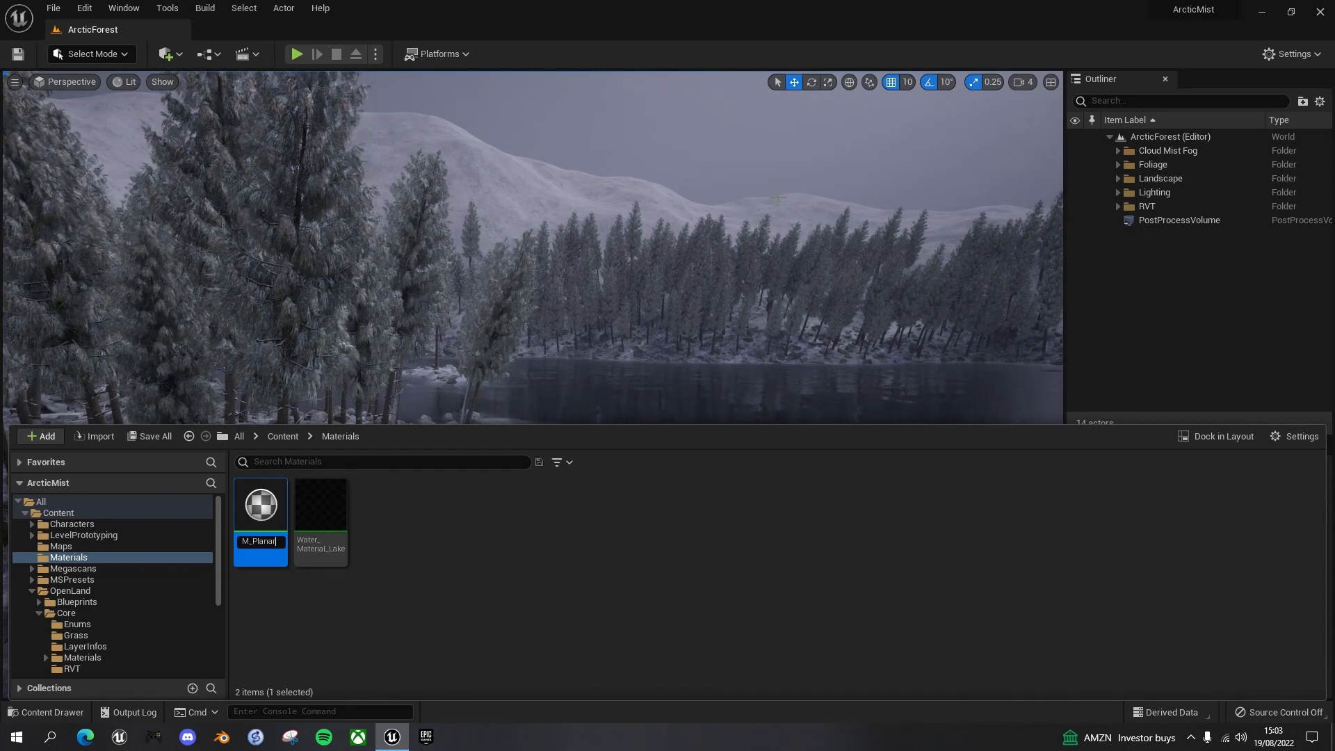
type("Mist")
key("Return")
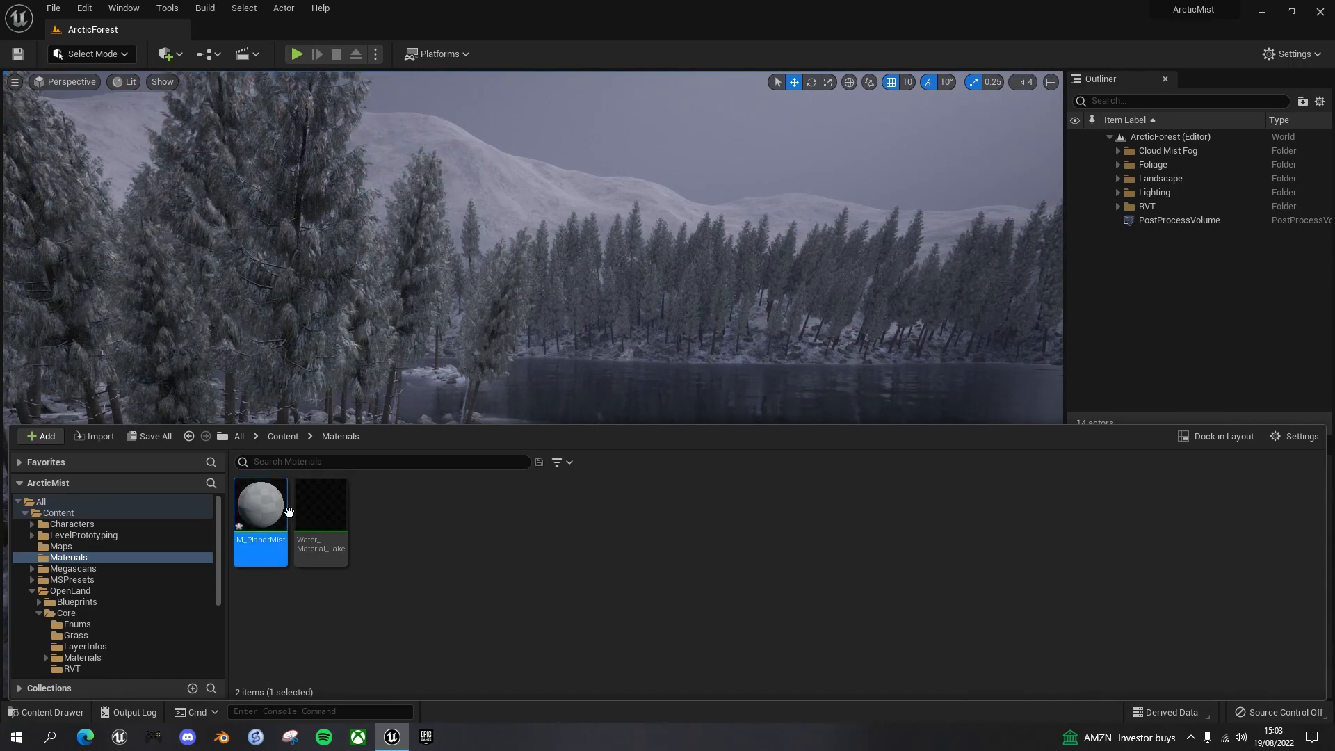
Open M_PlanarMist for editing and set its blend mode to Additive.
double_click(267, 513)
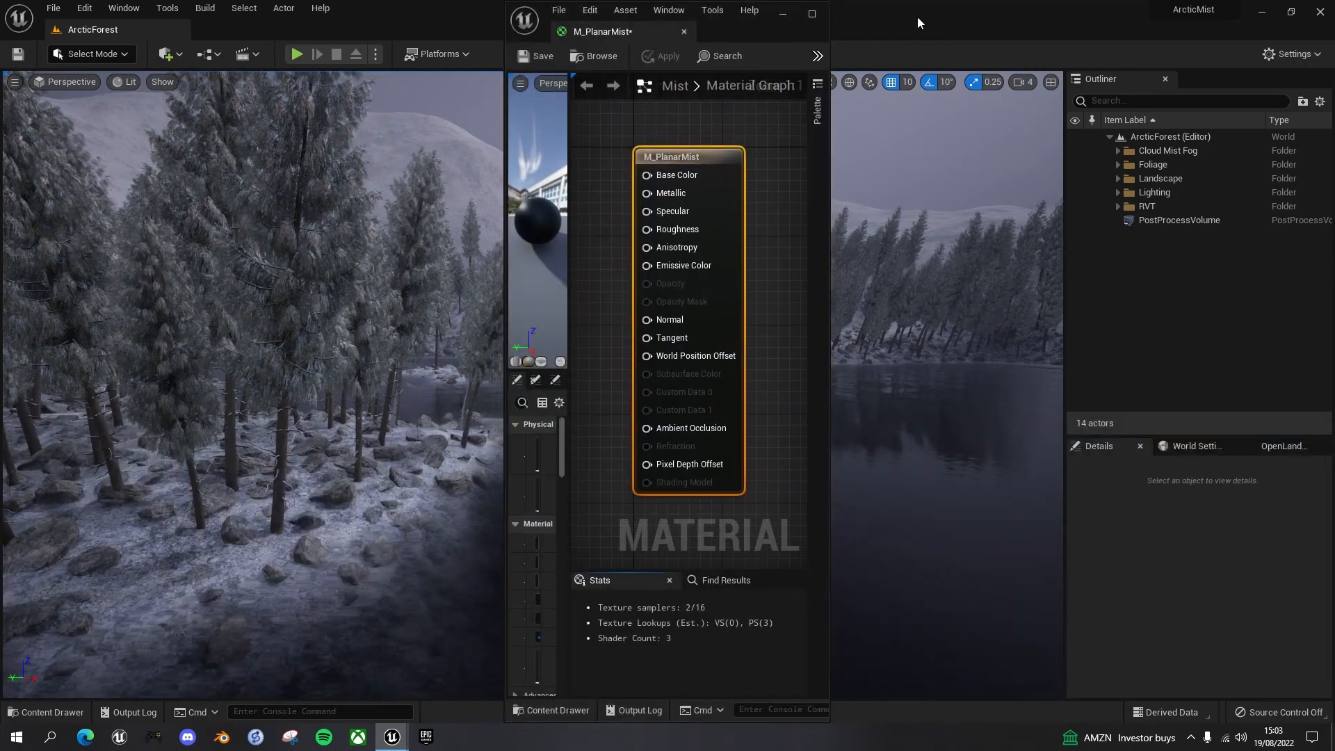
double_click(648, 4)
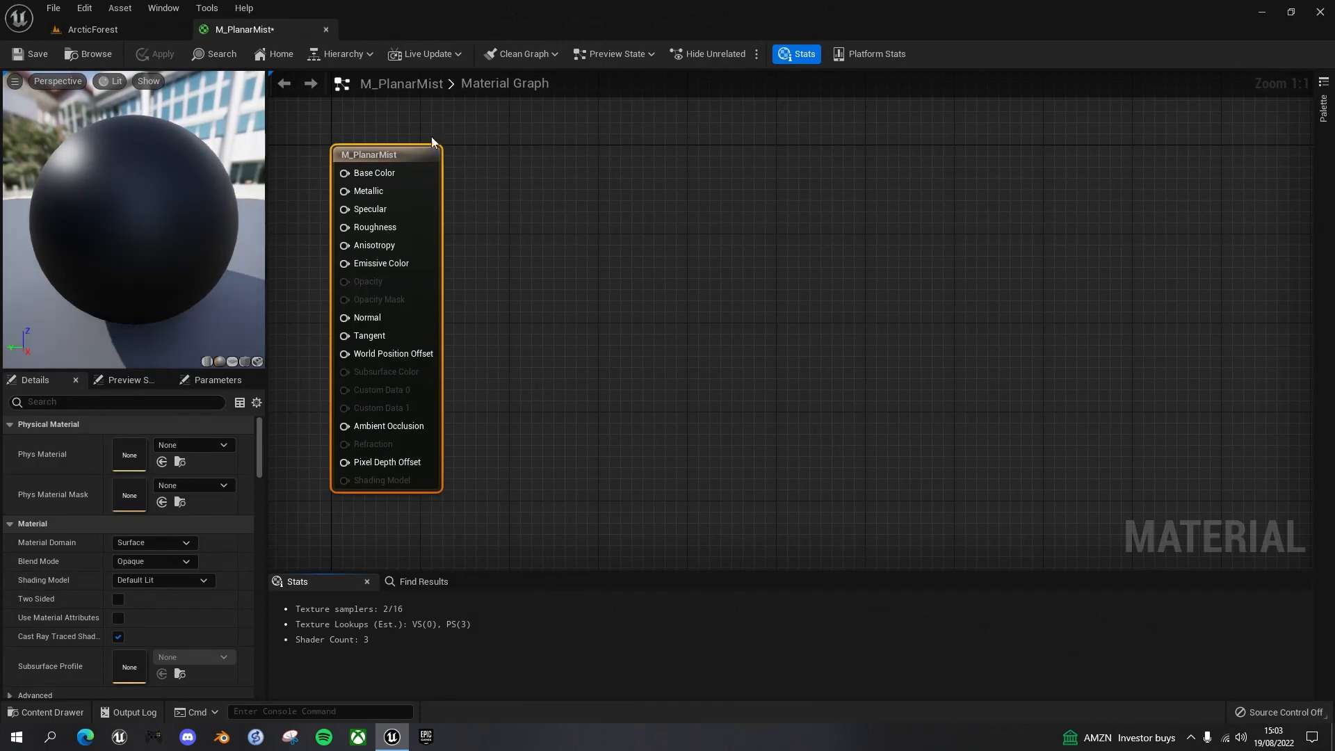
right_click_drag(470, 250, 1024, 248)
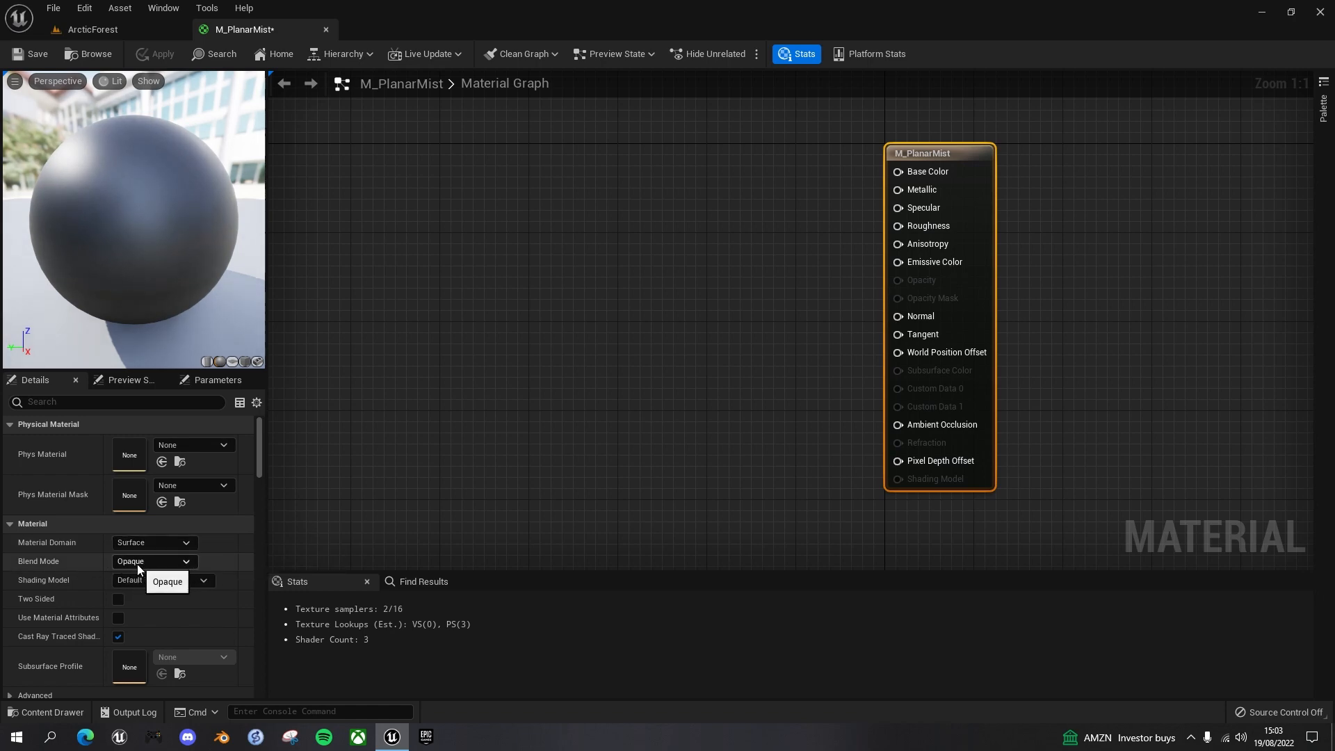
left_click(183, 564)
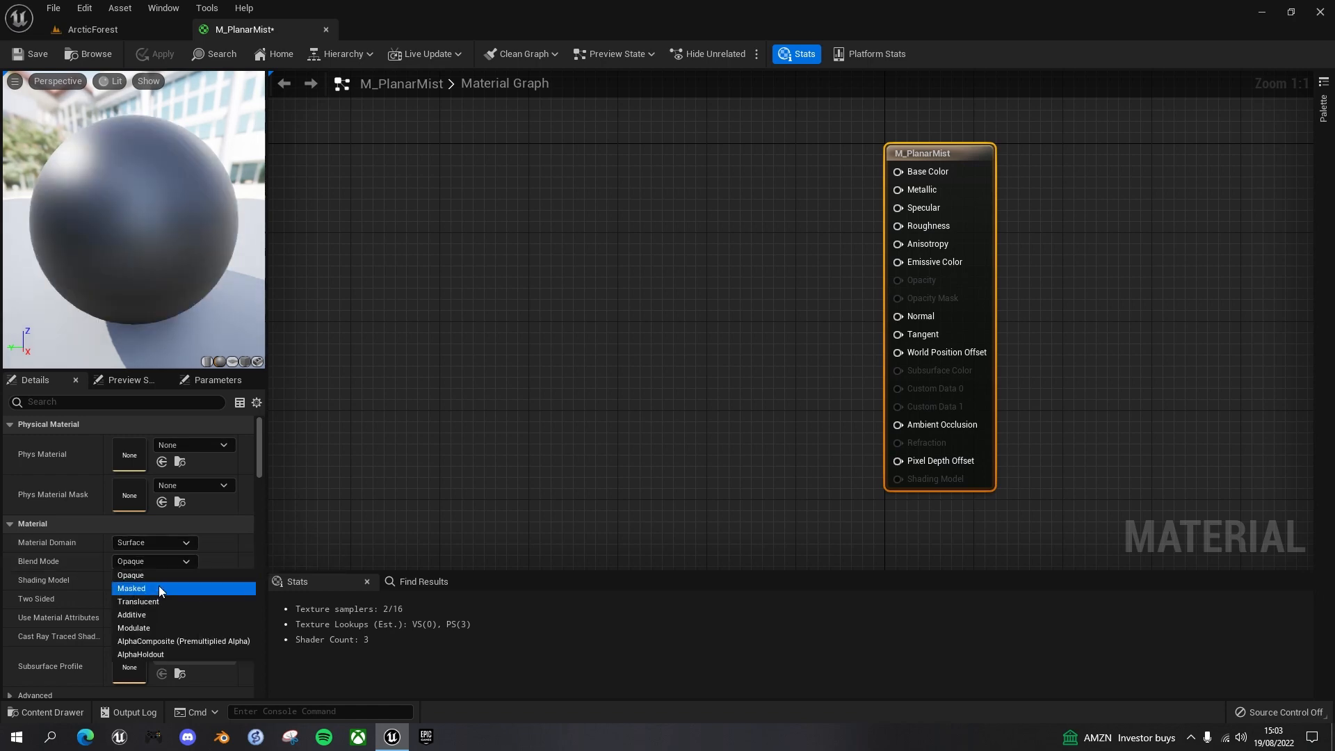
left_click(144, 616)
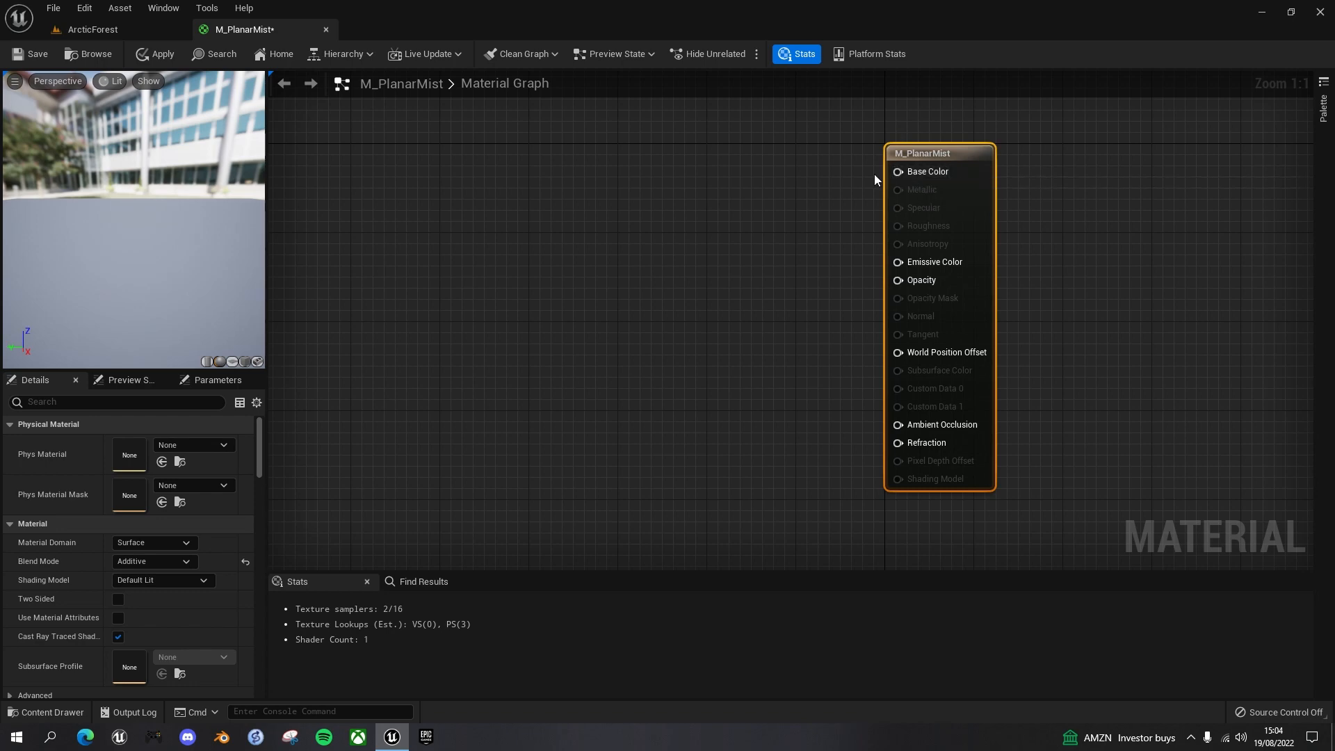
Add a vector parameter named Mist Color and connect its output to the material's Base Color.
left_click(748, 148)
left_click(746, 148)
type("vvvvvvvvvv")
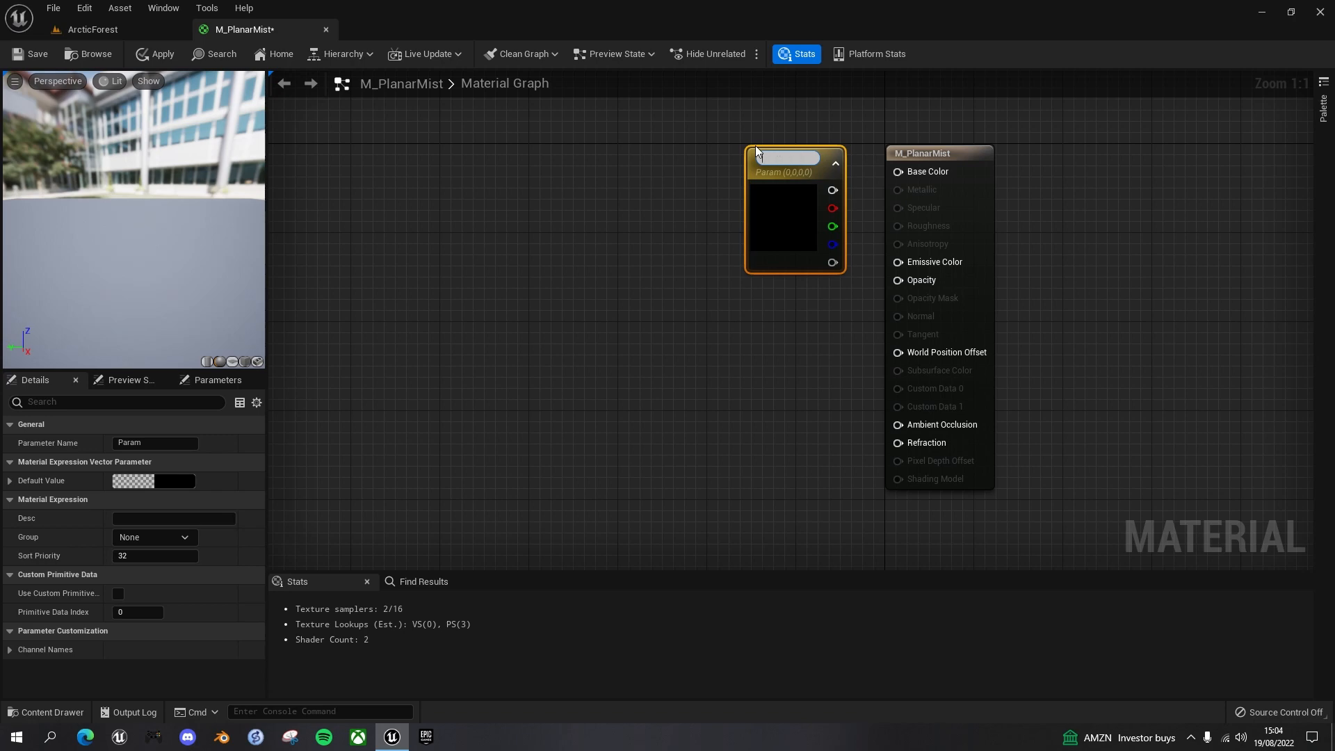
type("r")
key("Return")
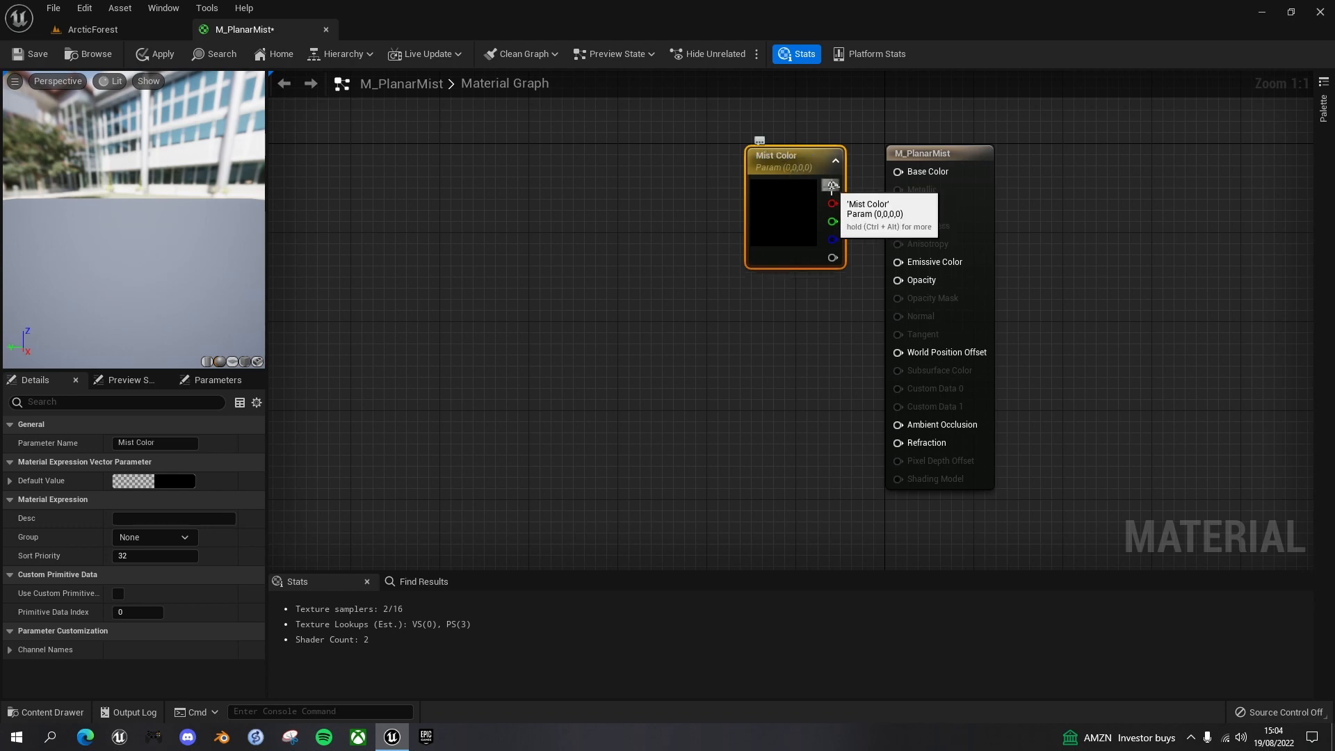
left_click_drag(831, 185, 898, 172)
left_click_drag(805, 161, 789, 148)
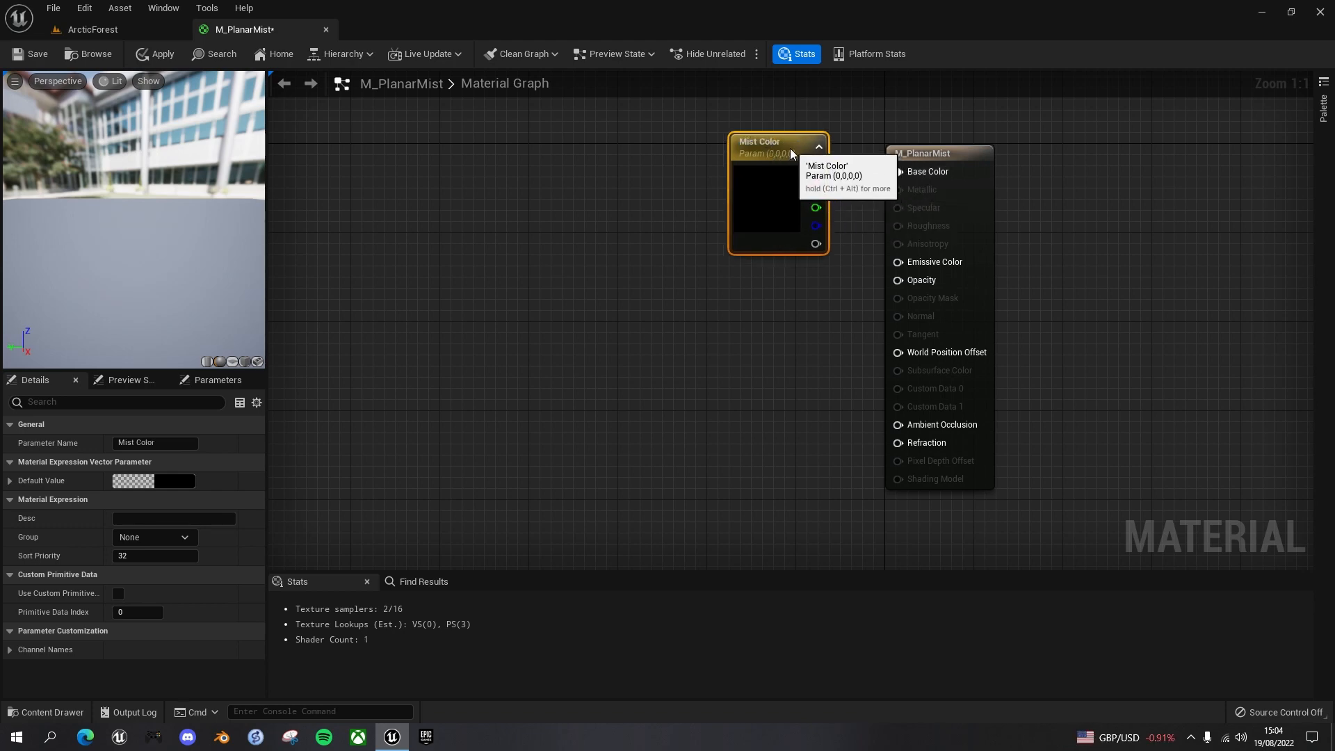
Set the Mist Color default value to white and save the material.
double_click(763, 188)
left_click_drag(976, 378, 967, 245)
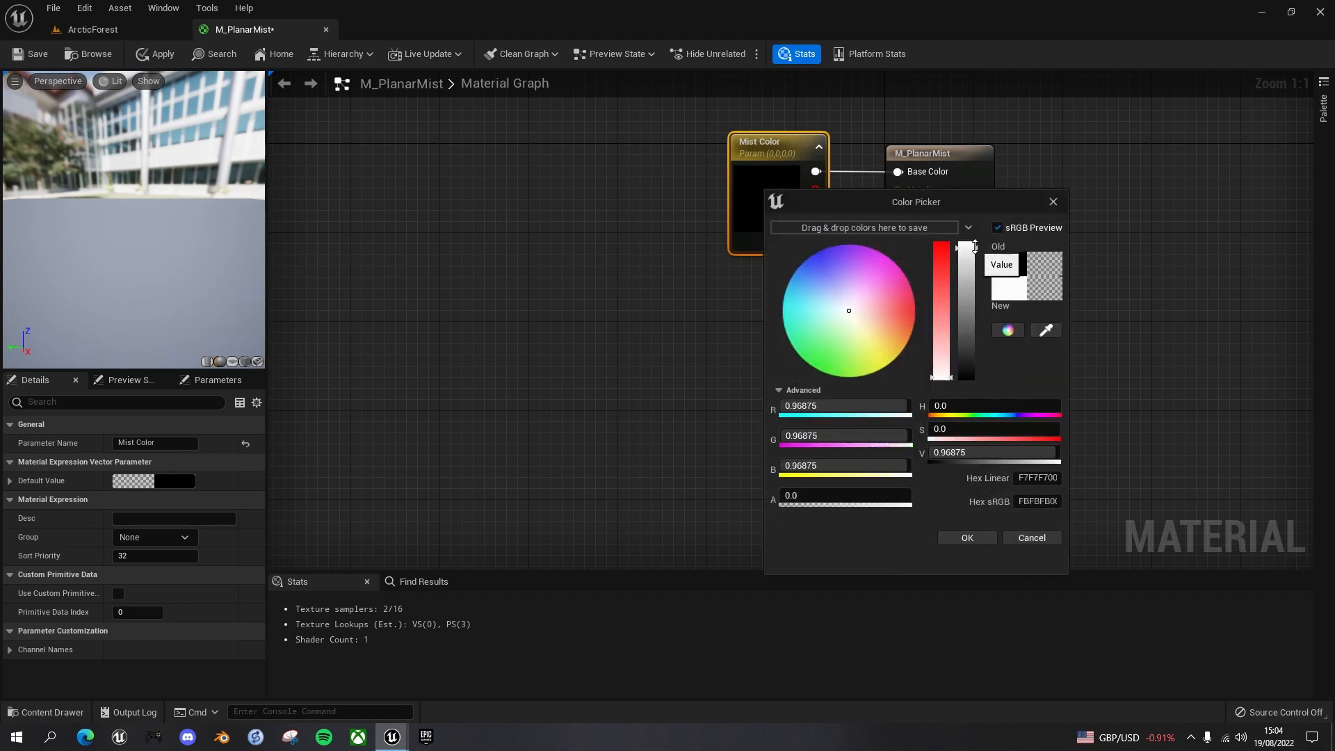
left_click(961, 537)
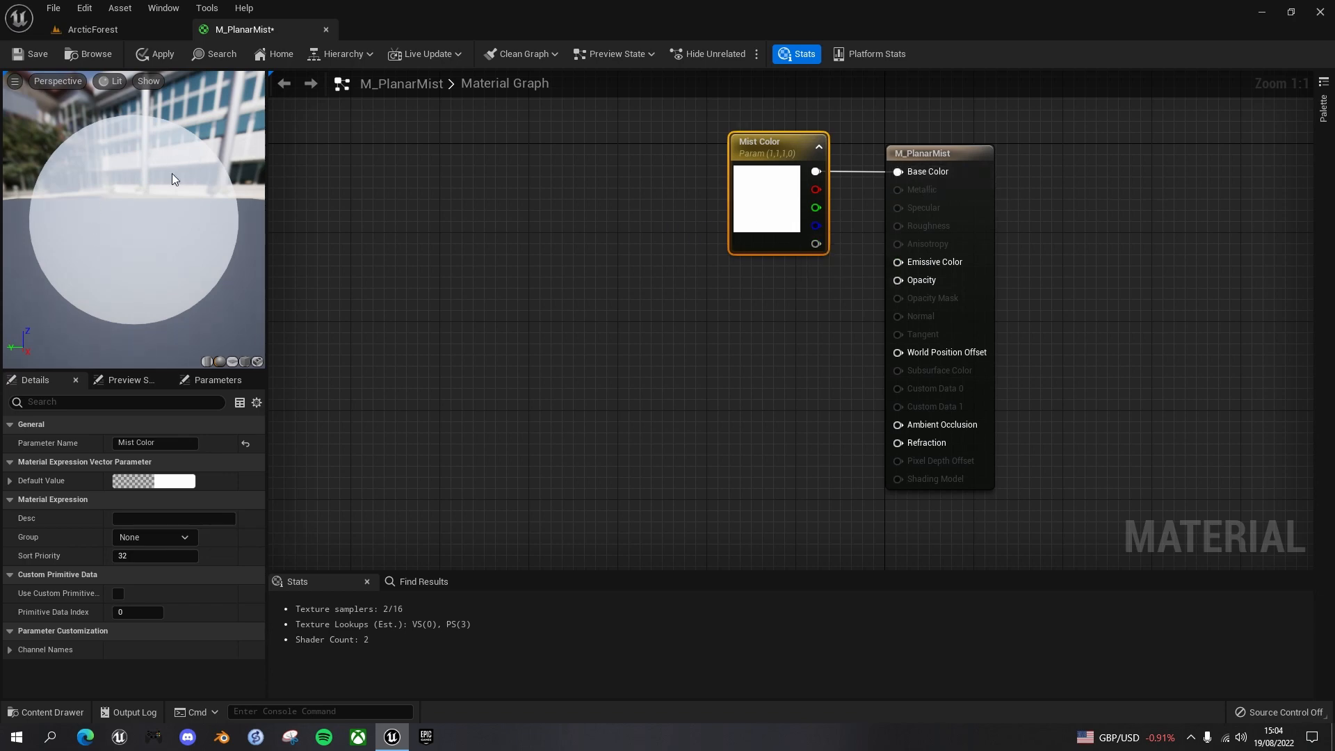
left_click(28, 52)
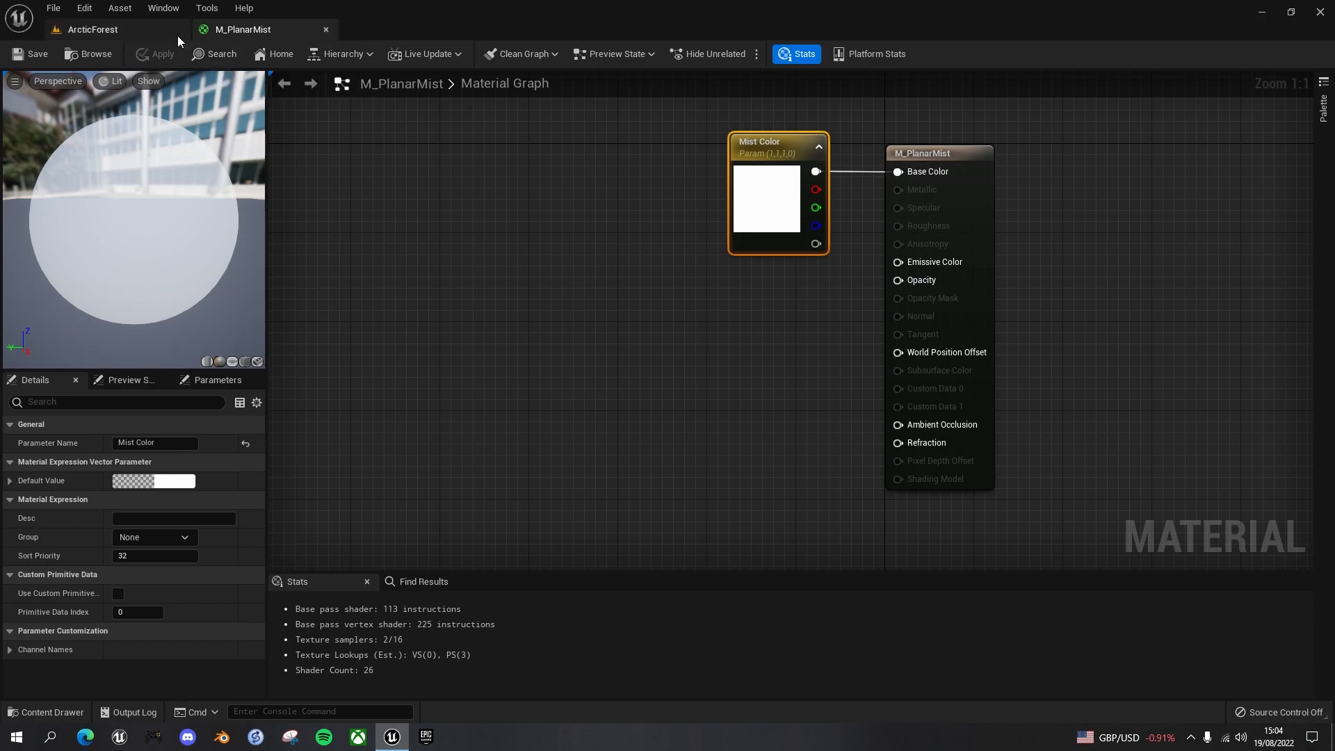
Return to the ArcticForest level and create a material instance of M_PlanarMist named MI_PlanarMist.
left_click(107, 32)
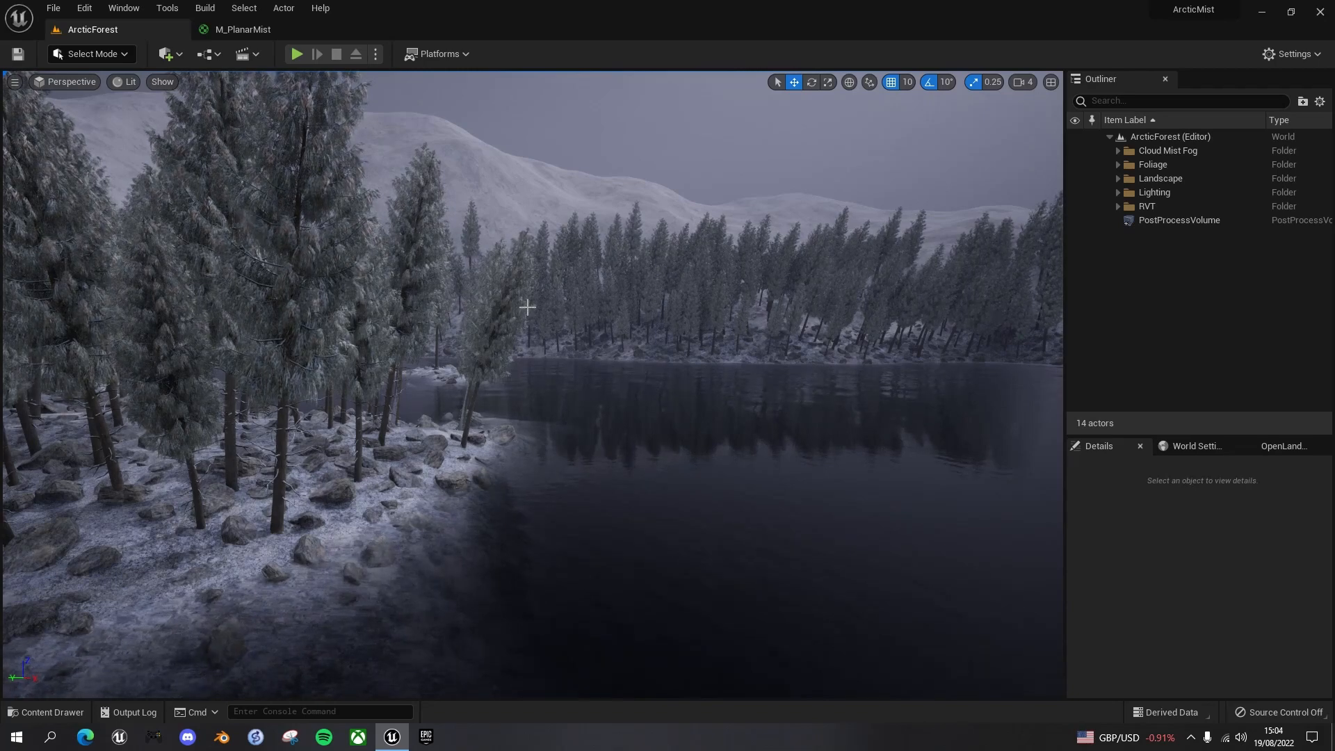
left_click(45, 712)
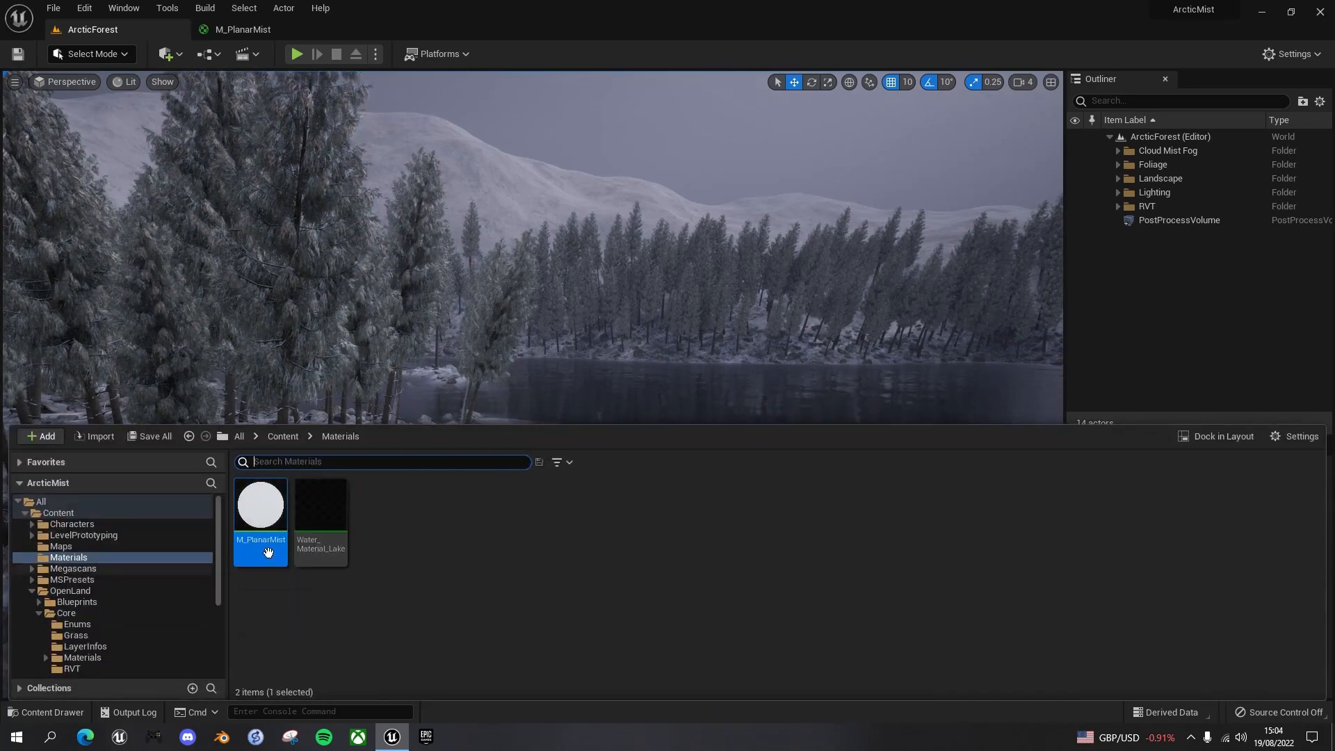
mouse_move(251, 511)
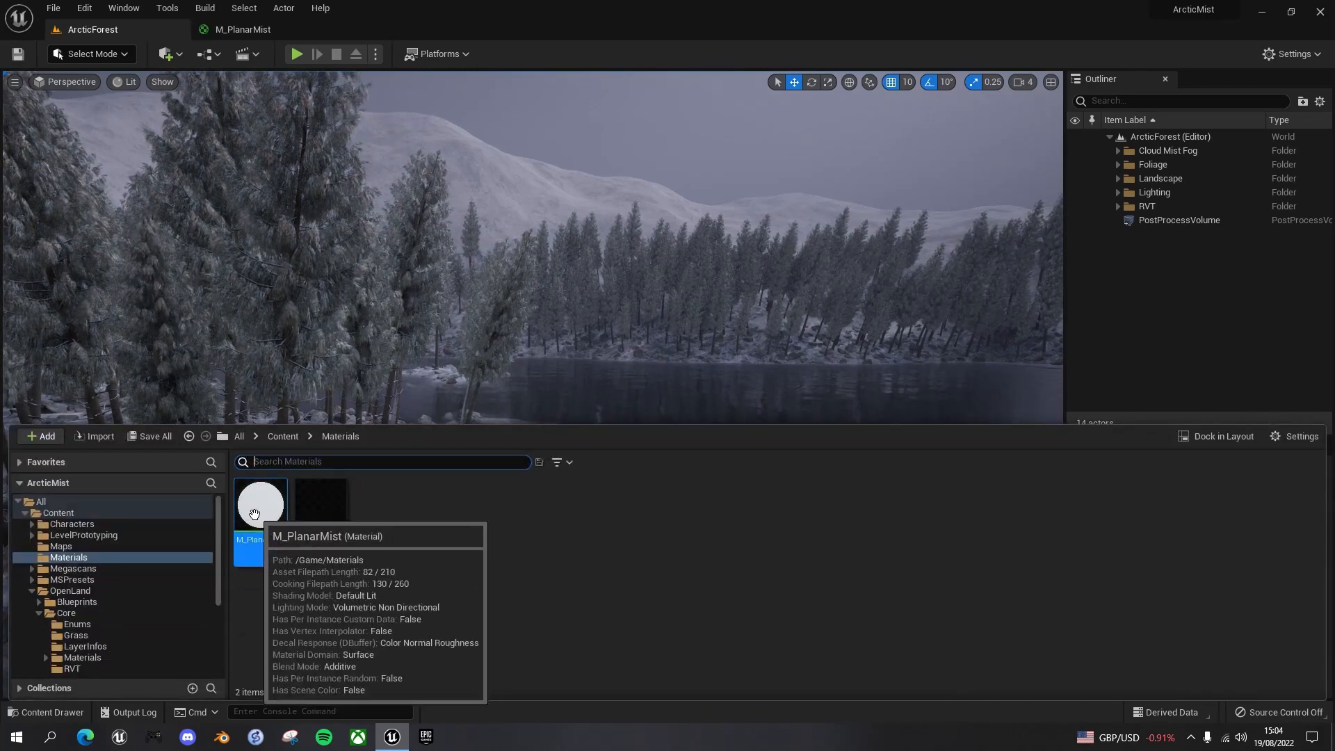
right_click(253, 513)
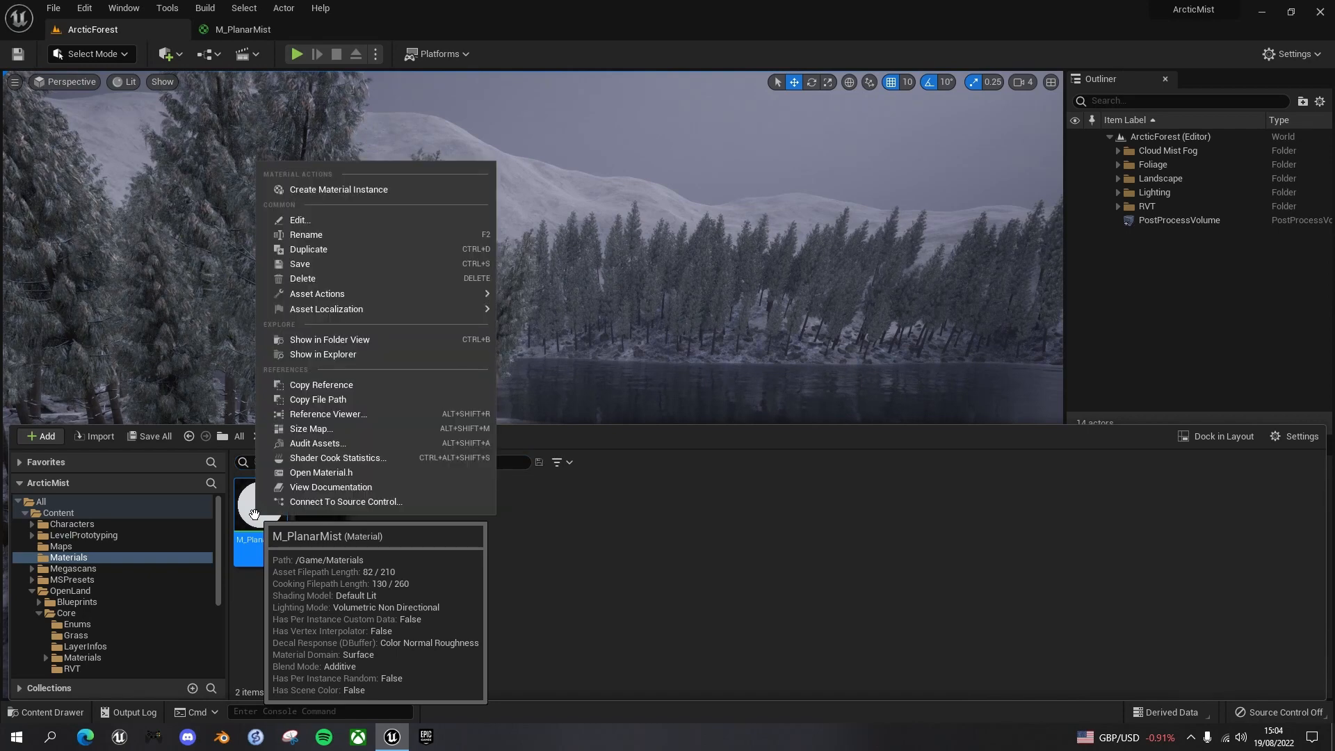
left_click(379, 190)
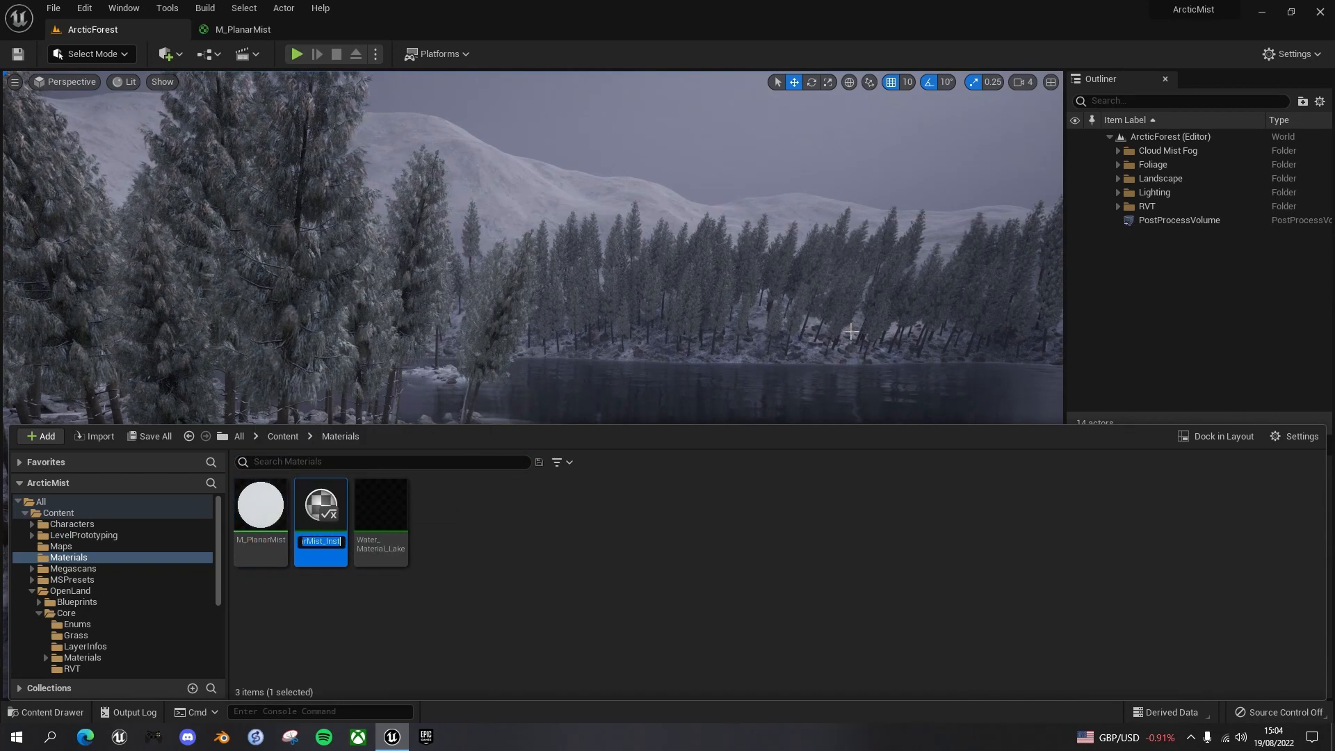
type("MI_Planar")
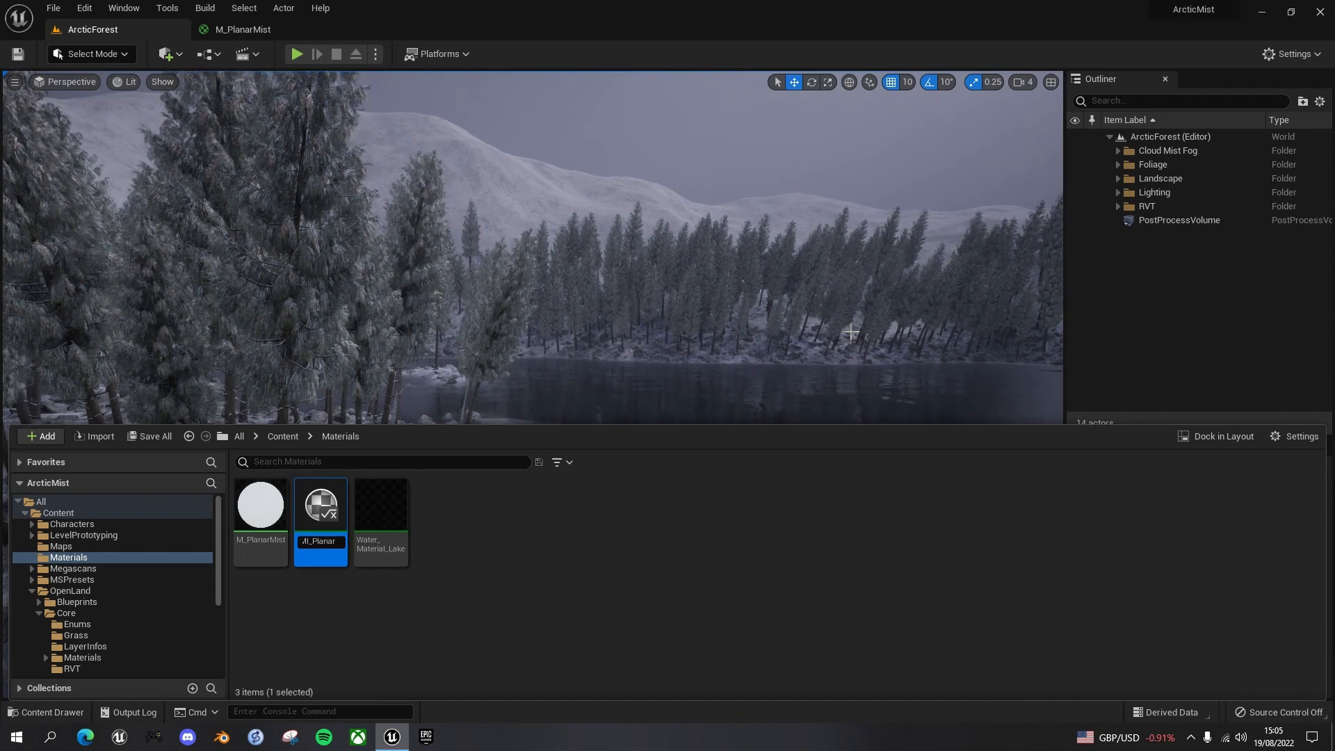
type("Mist")
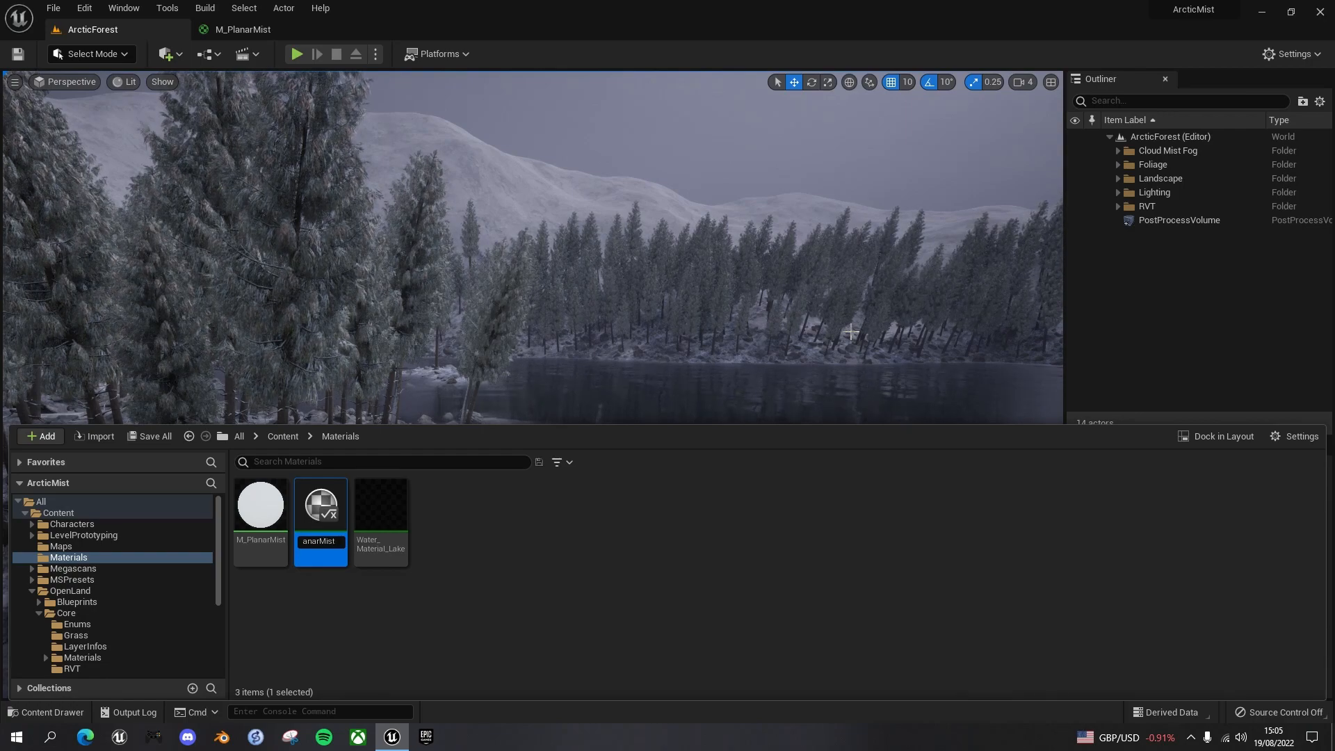
key("Return")
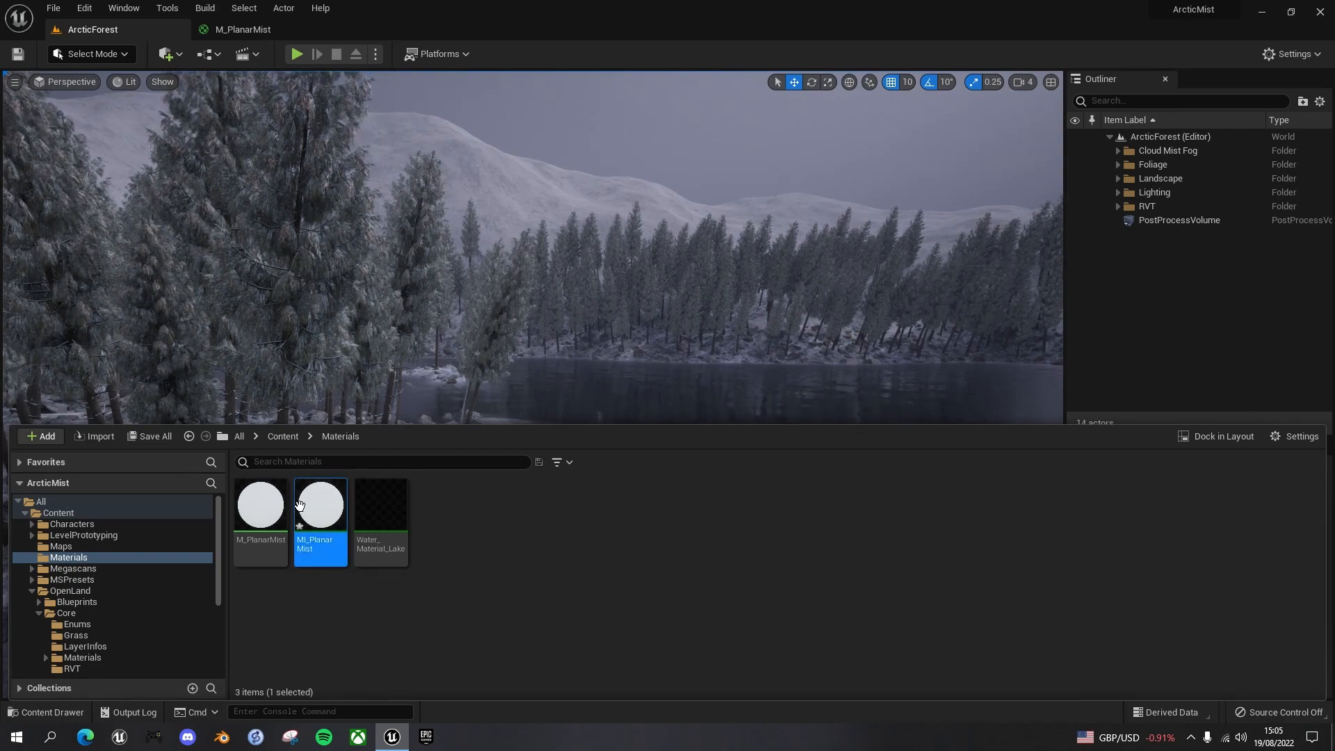
Open the MI_PlanarMist instance, save it, and return to the ArcticForest level.
double_click(316, 516)
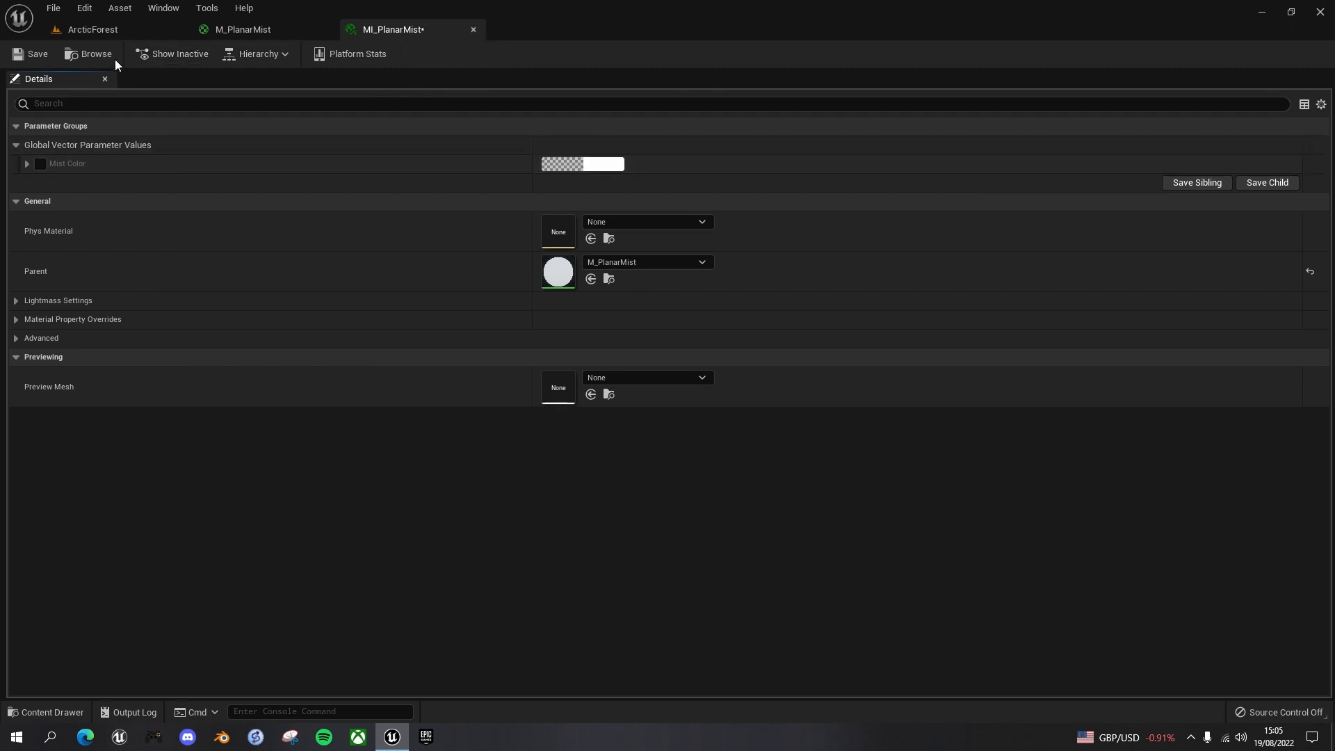
left_click(30, 54)
left_click(77, 30)
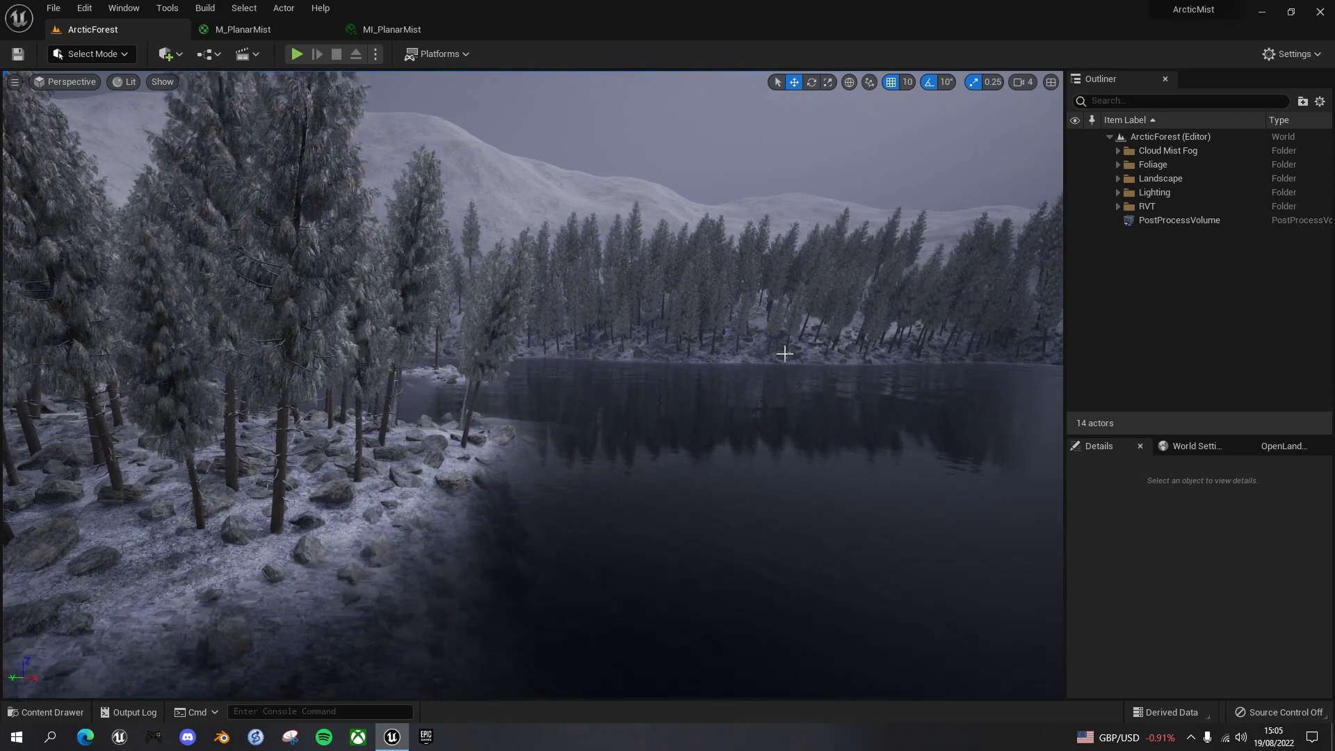
Place a Plane shape on the lake surface near the snowy shoreline.
left_click(172, 55)
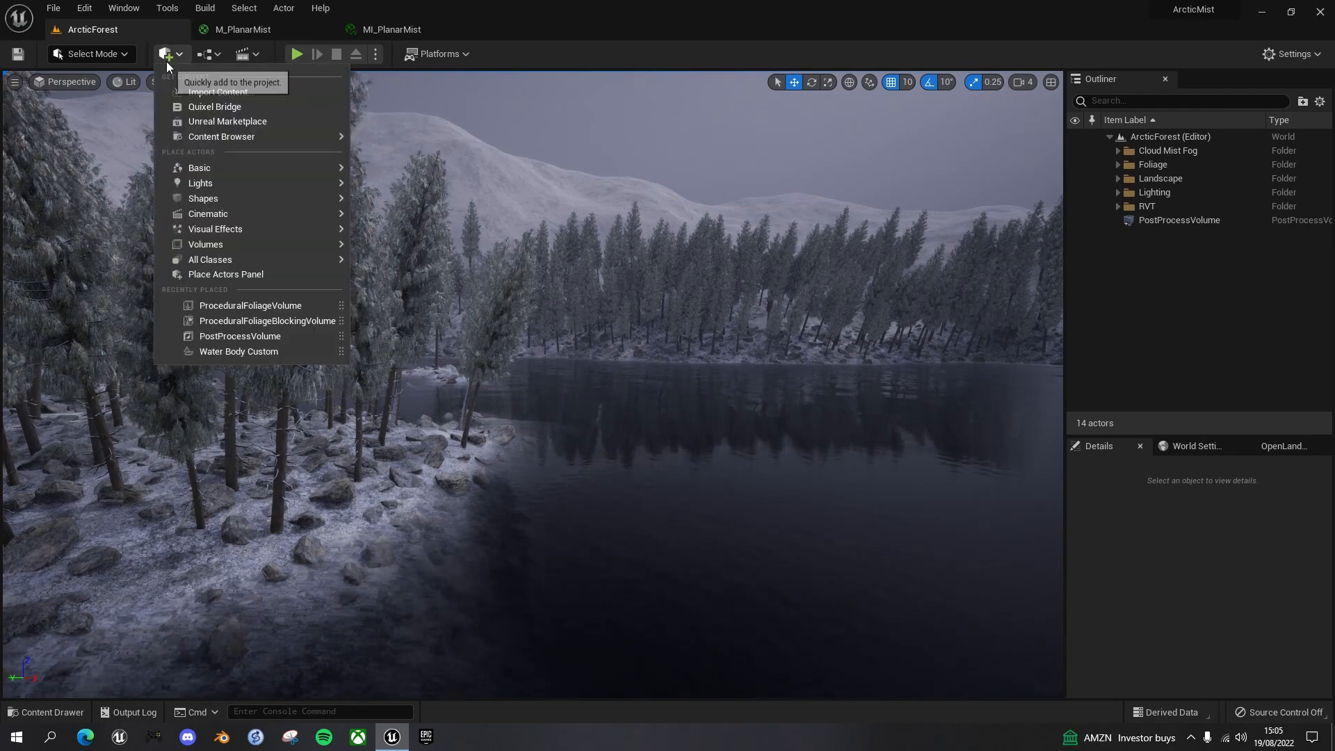
mouse_move(221, 200)
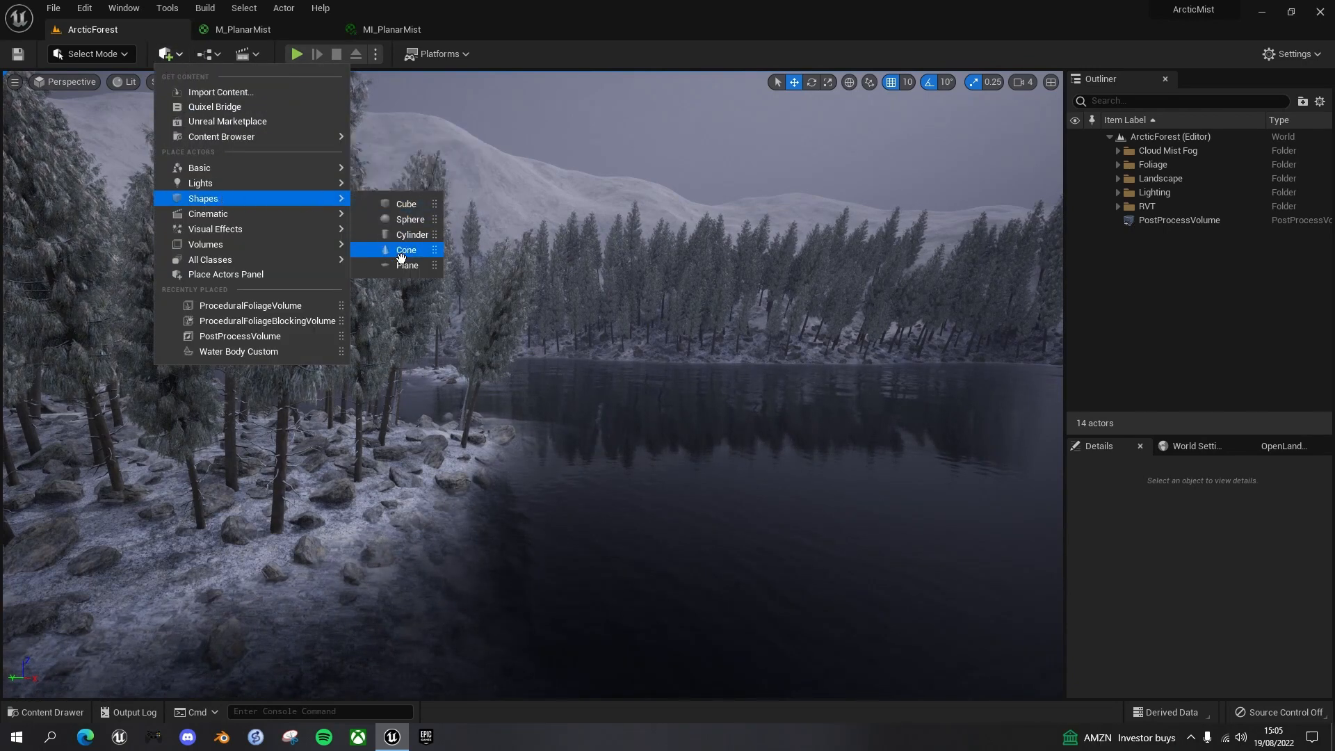
left_click_drag(405, 266, 670, 428)
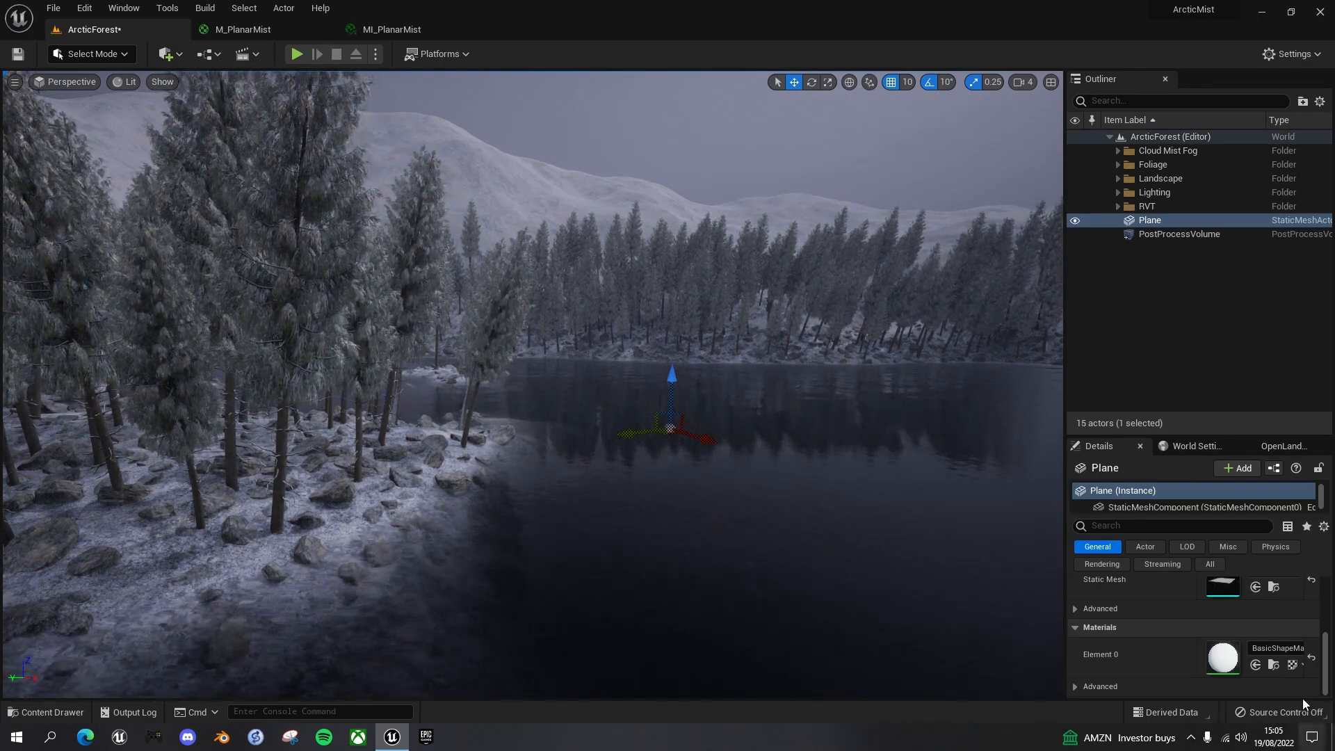
Scale the plane to 20 on X and 200 on Y, and rotate it 90° about Y.
scroll(1329, 589, "up", 3)
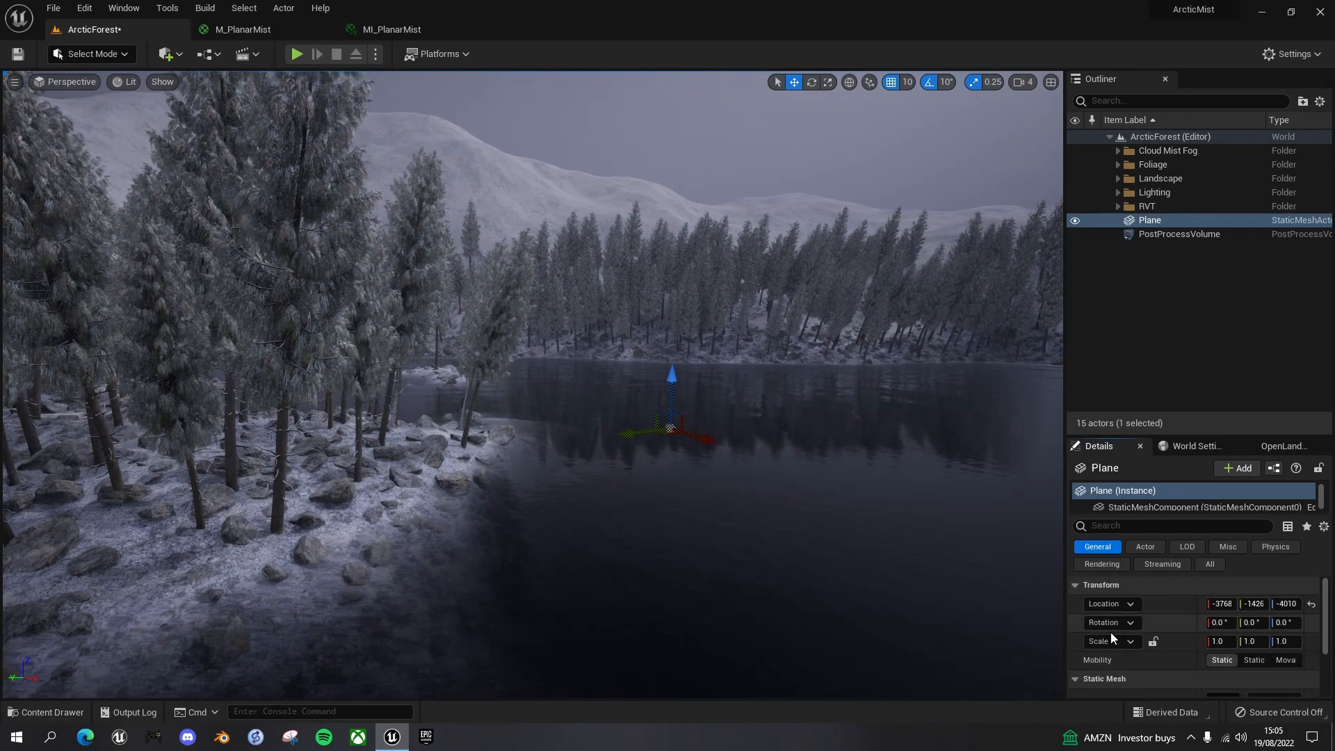
left_click(1217, 641)
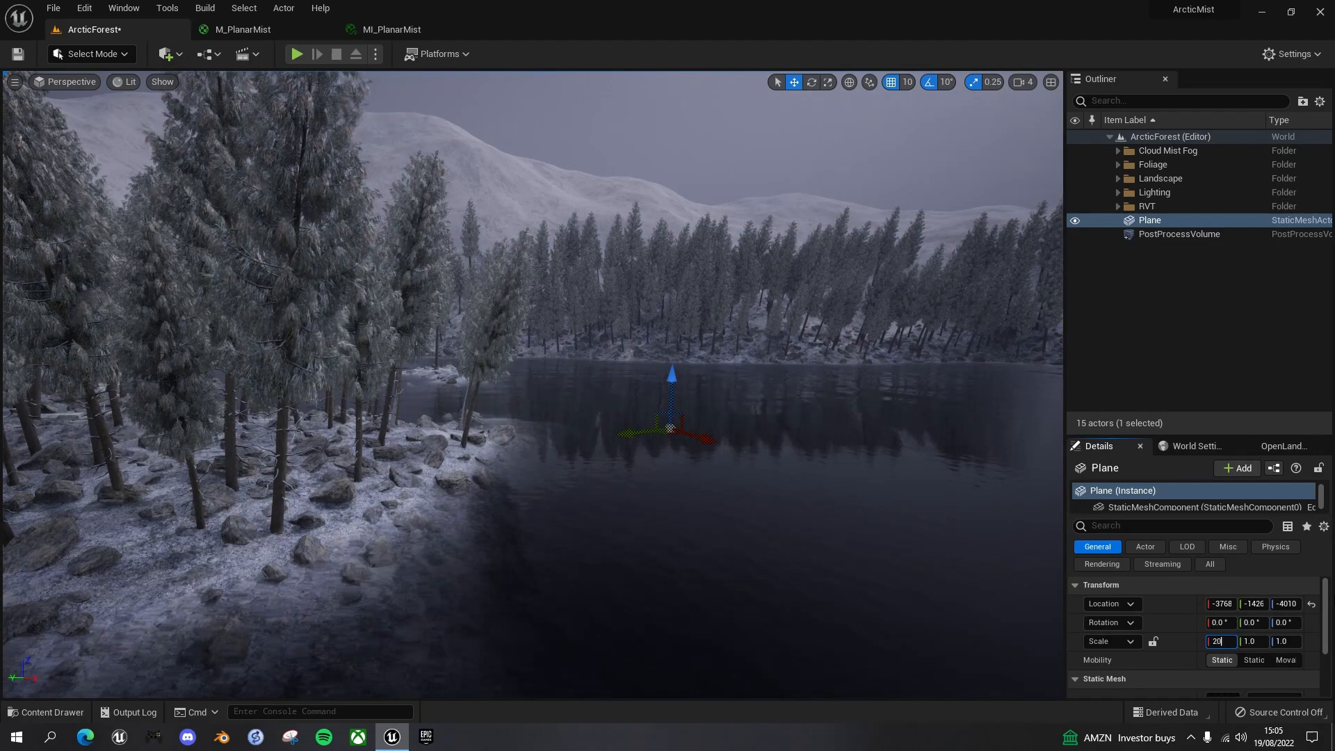
key("Return")
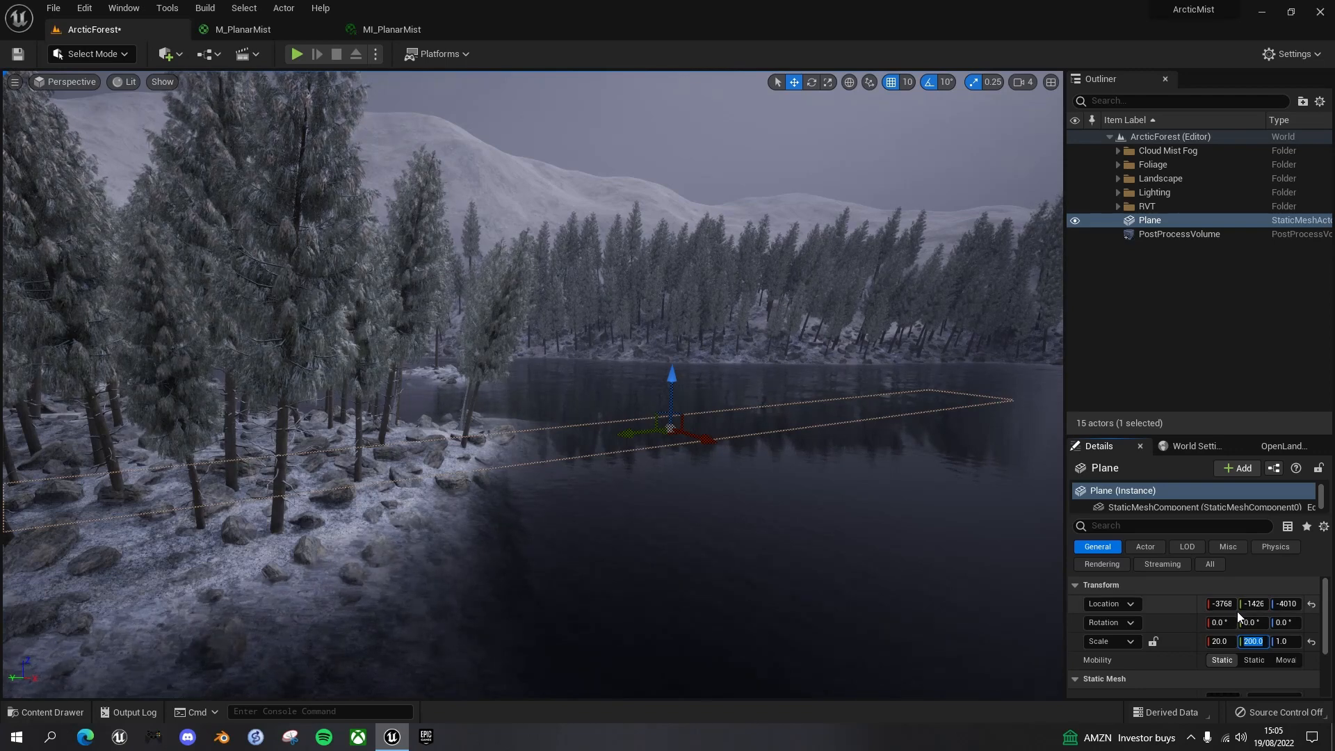
left_click(1251, 622)
type("90")
key("Return")
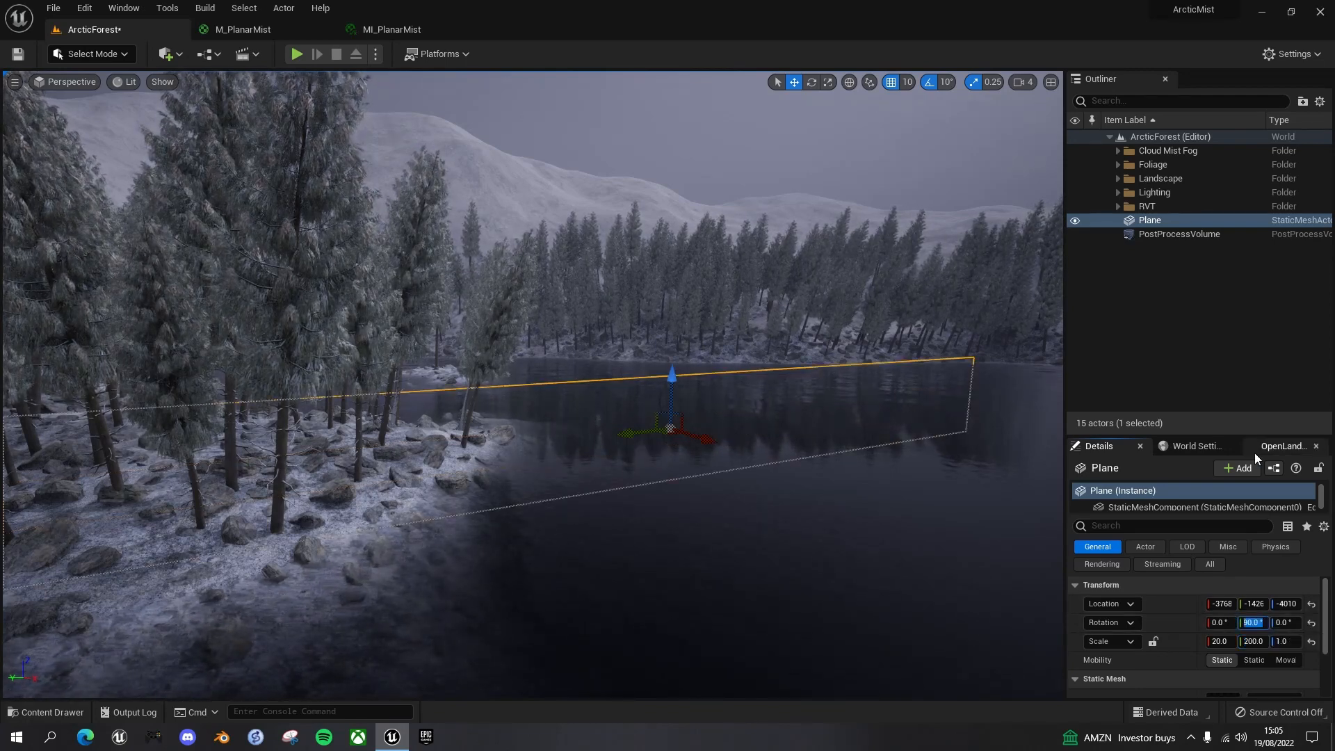
Raise the plane to about -2700 on Z and move it along X towards the far shore.
left_click_drag(672, 378, 673, 305)
left_click_drag(706, 361, 868, 382)
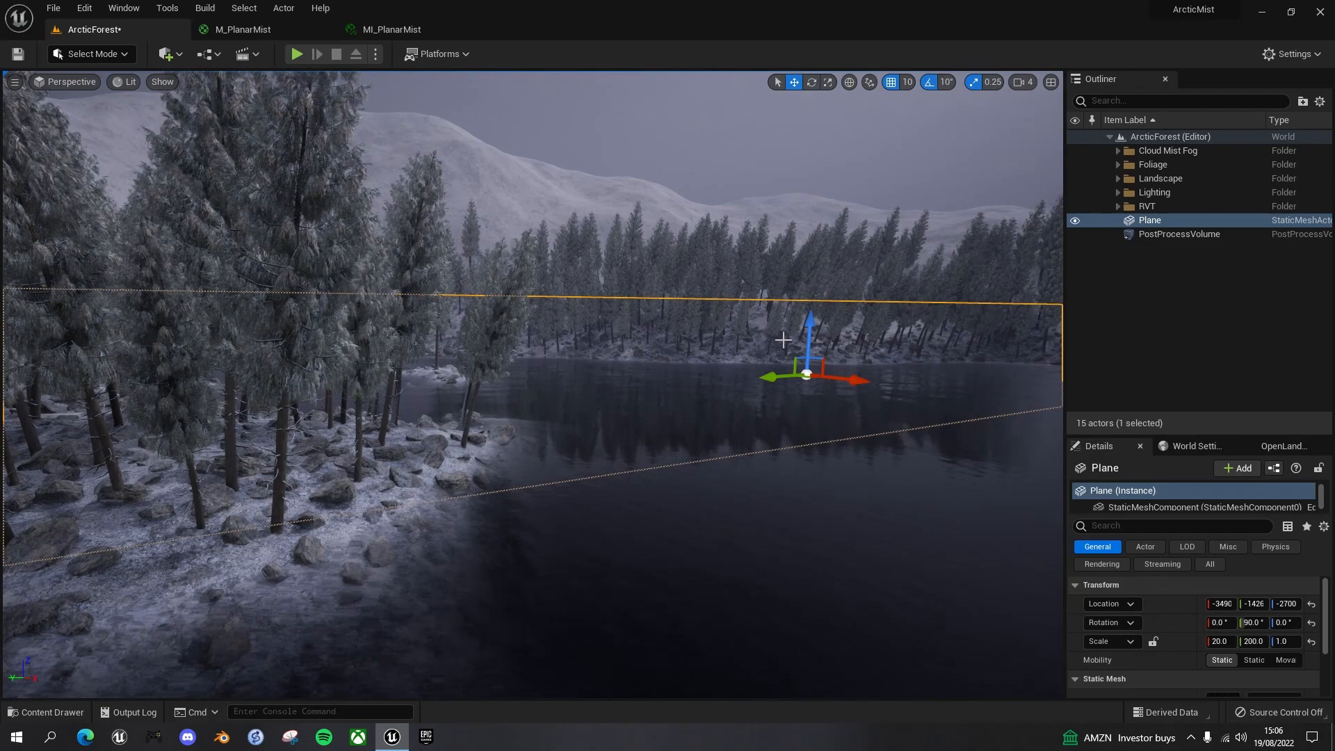
Rotate the plane around its vertical axis, shift it along X across the lake and raise it to -2160 on Z.
key("e")
left_click_drag(851, 383, 883, 390)
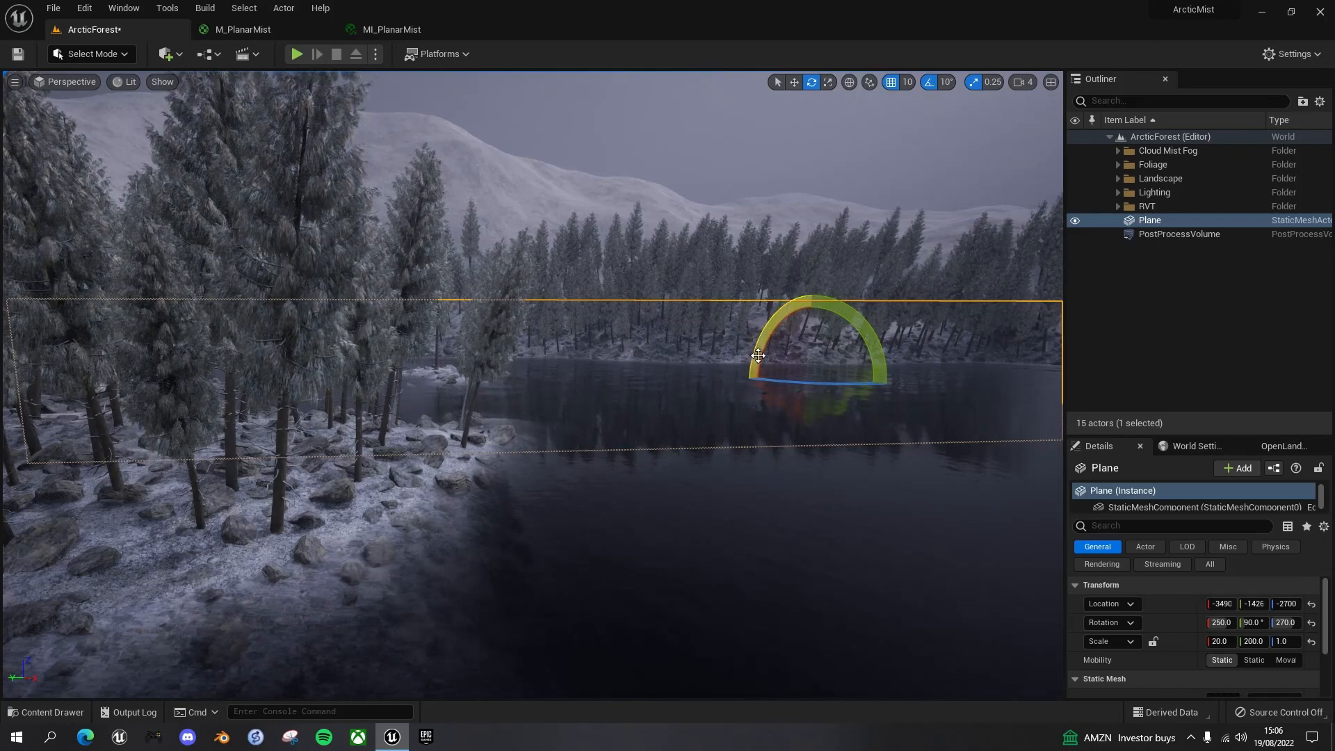
key("r")
left_click_drag(841, 388, 1053, 412)
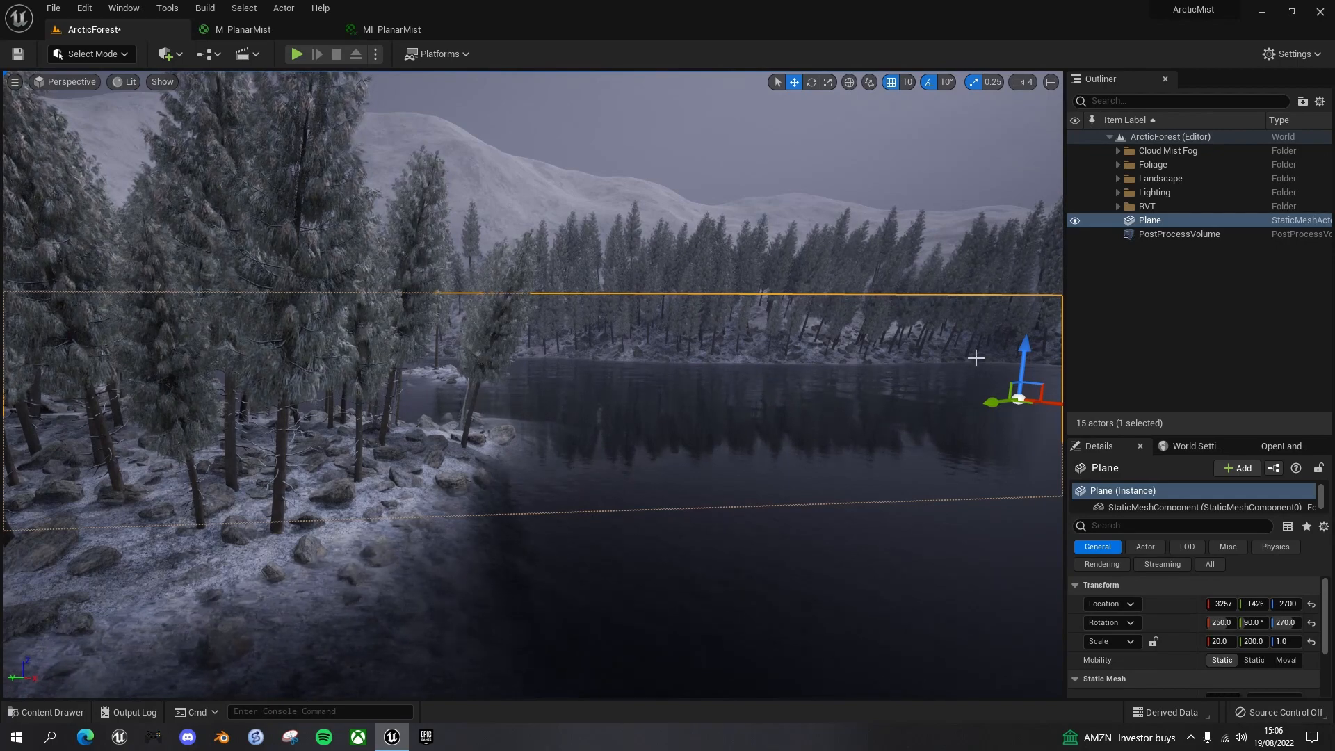
left_click_drag(1026, 353, 1009, 289)
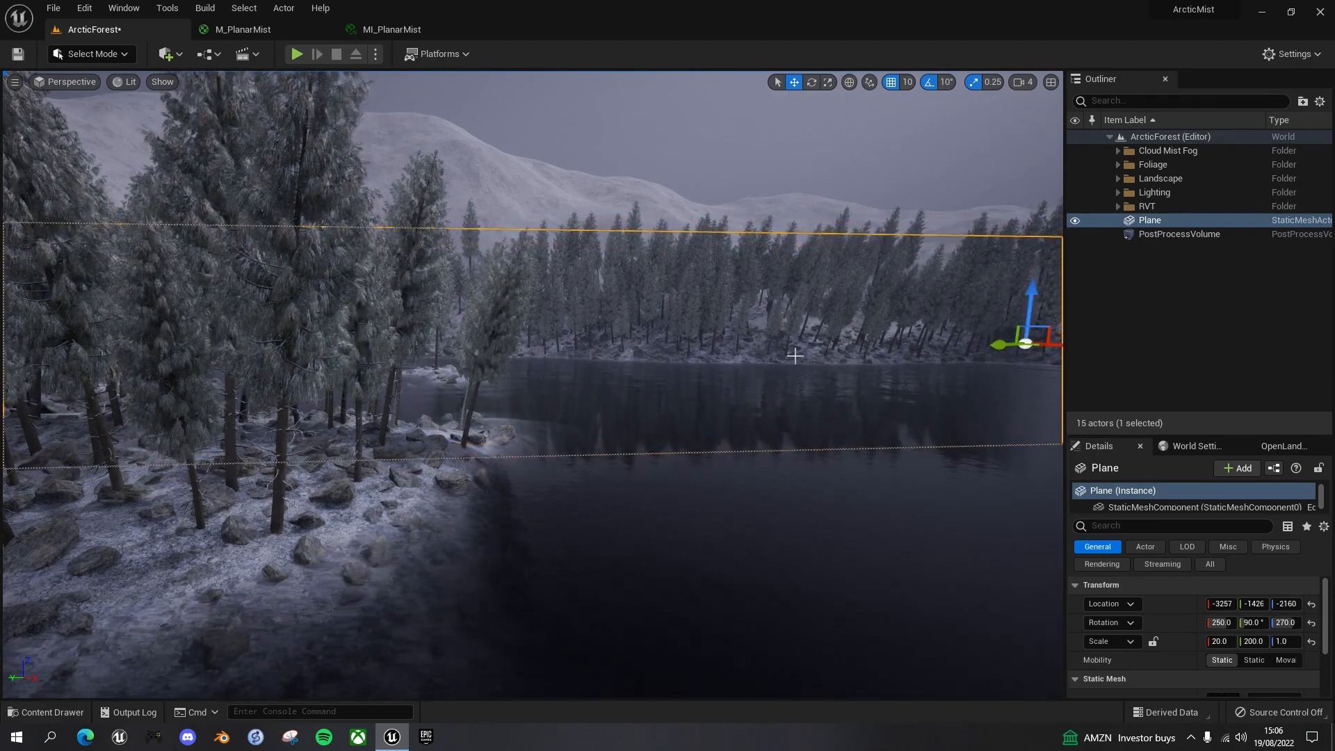
Adjust the plane's rotation around its vertical axis so it spans the lake, and deselect it.
key("e")
left_click_drag(1022, 346, 928, 340)
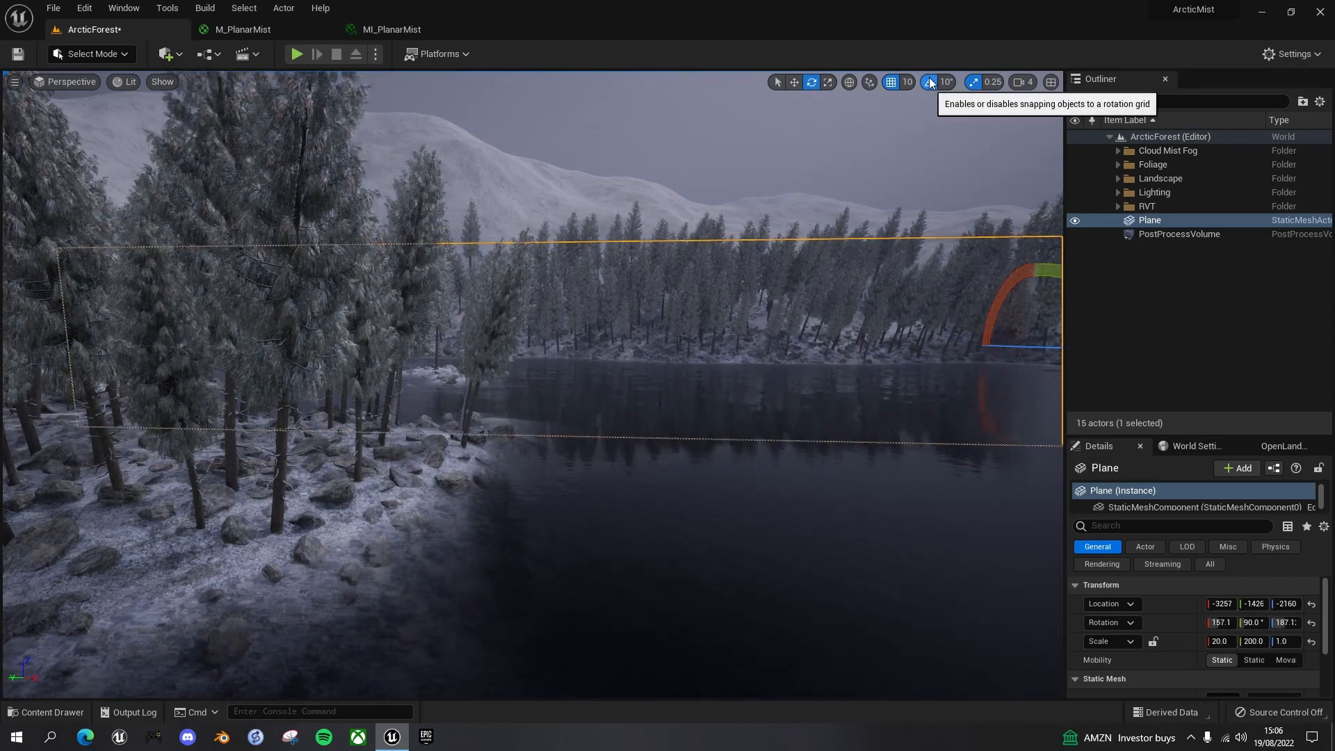
left_click(848, 352)
key("Escape")
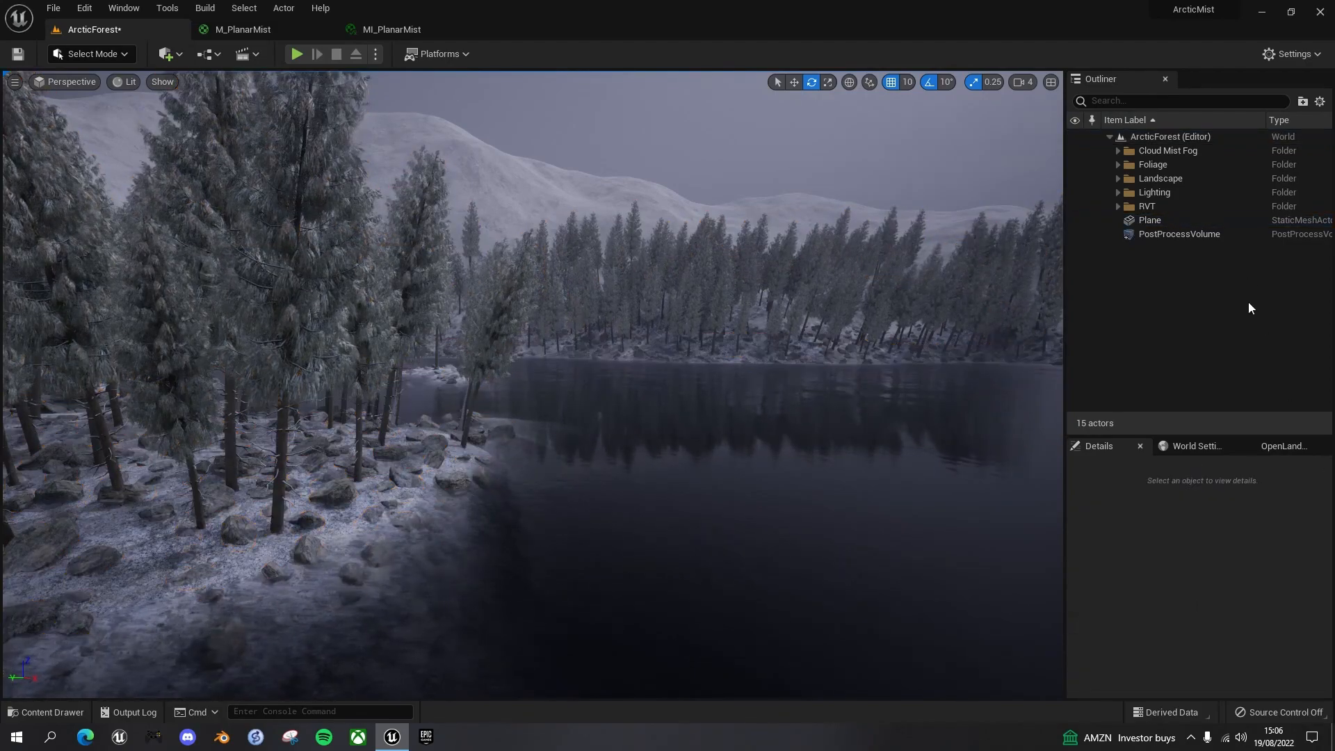
Rename the Plane actor to PlanarMist and move it into the Cloud Mist Fog folder.
left_click(1149, 220)
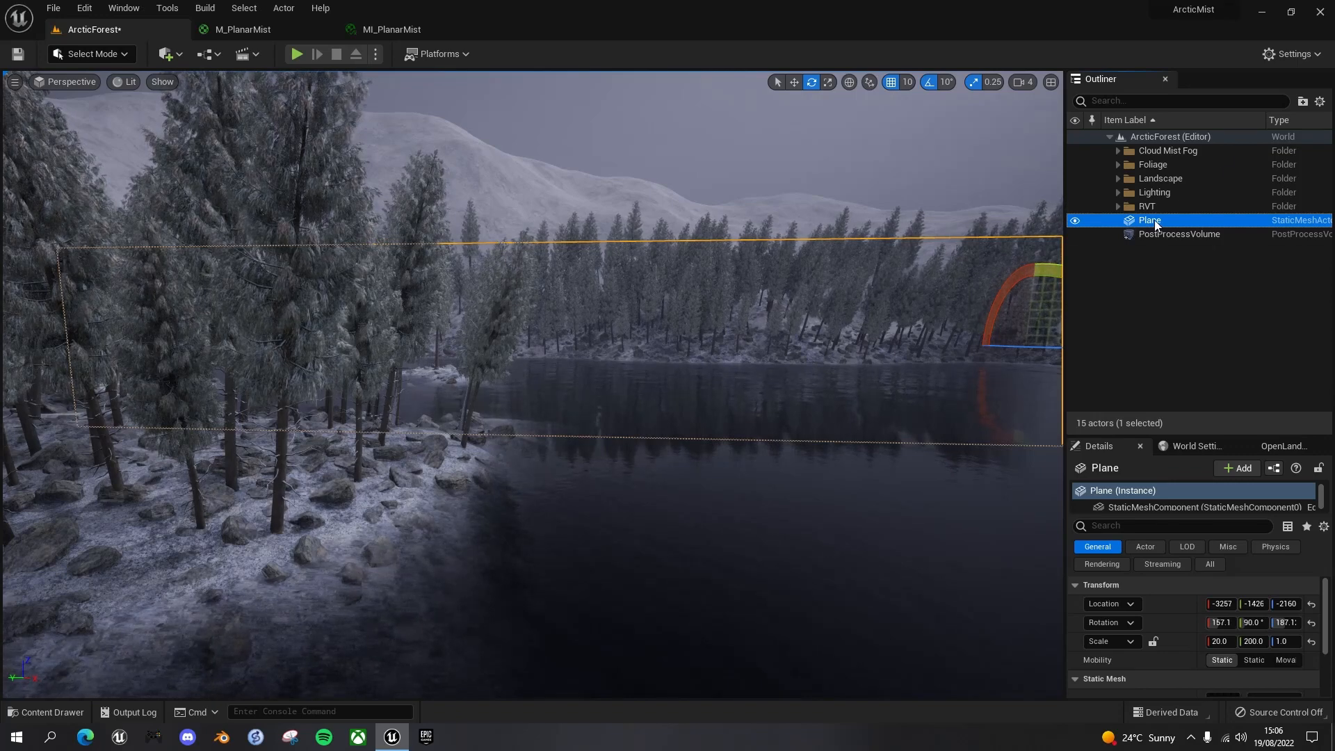
key("F2")
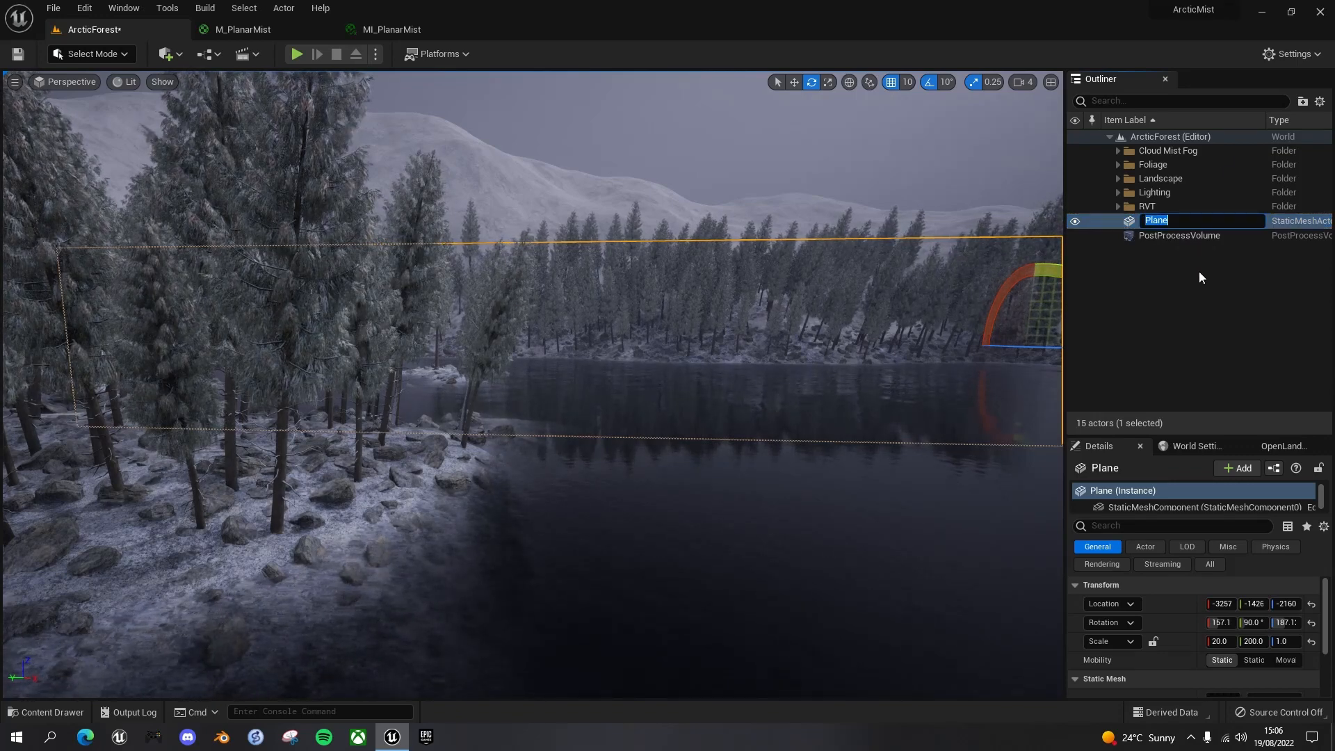
type("Pla")
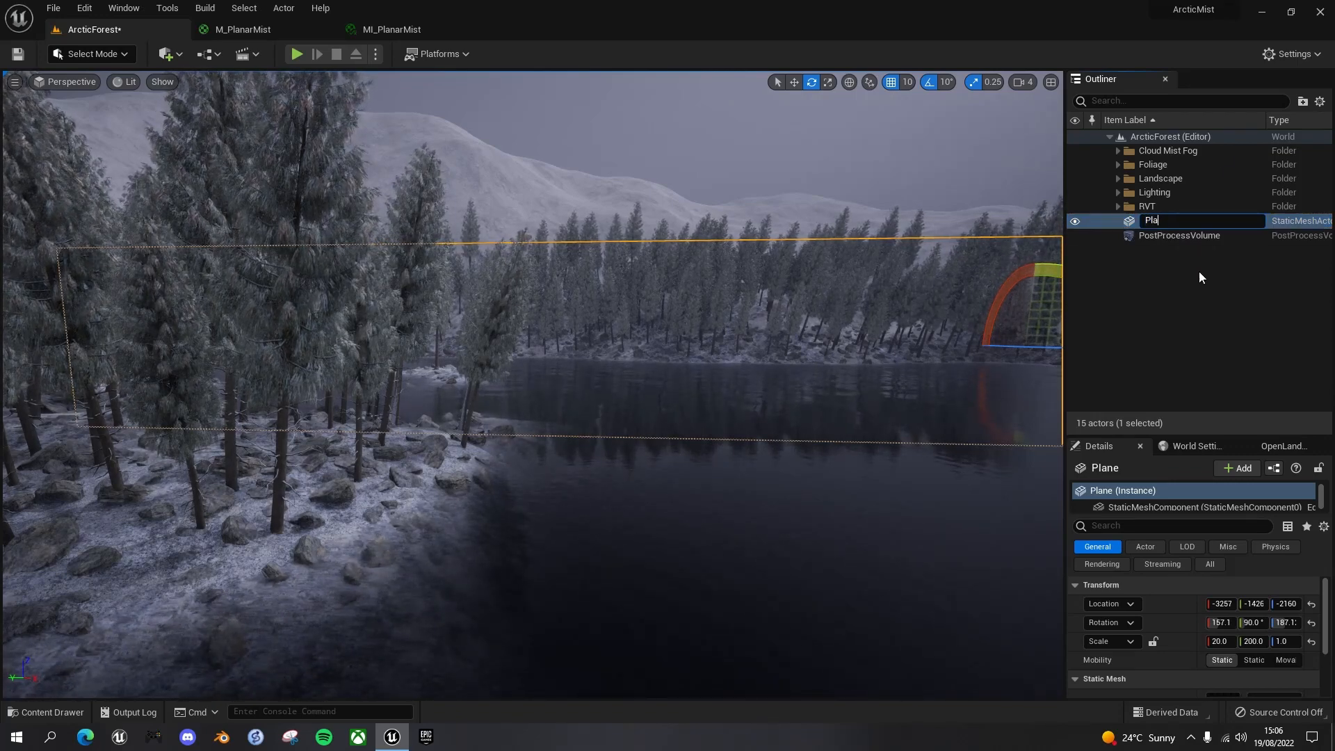
type("narMist")
key("Return")
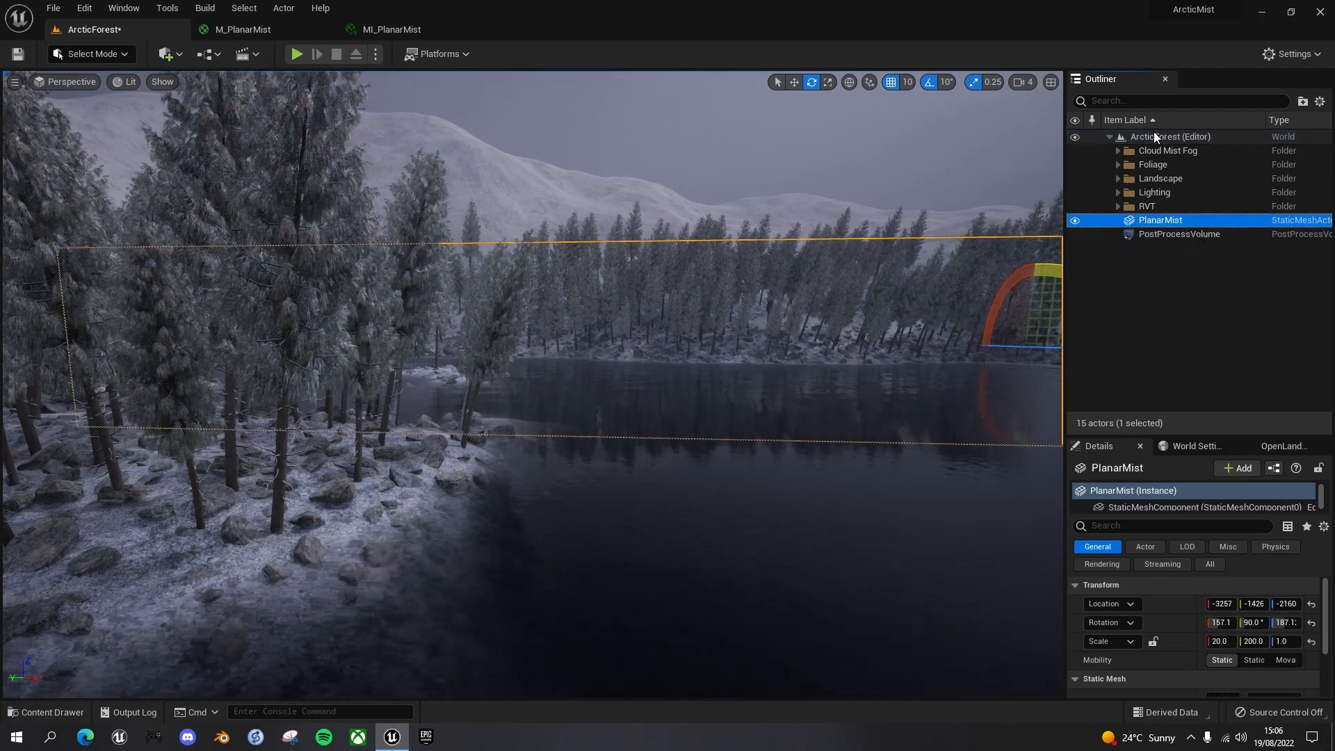
left_click_drag(1142, 222, 1157, 152)
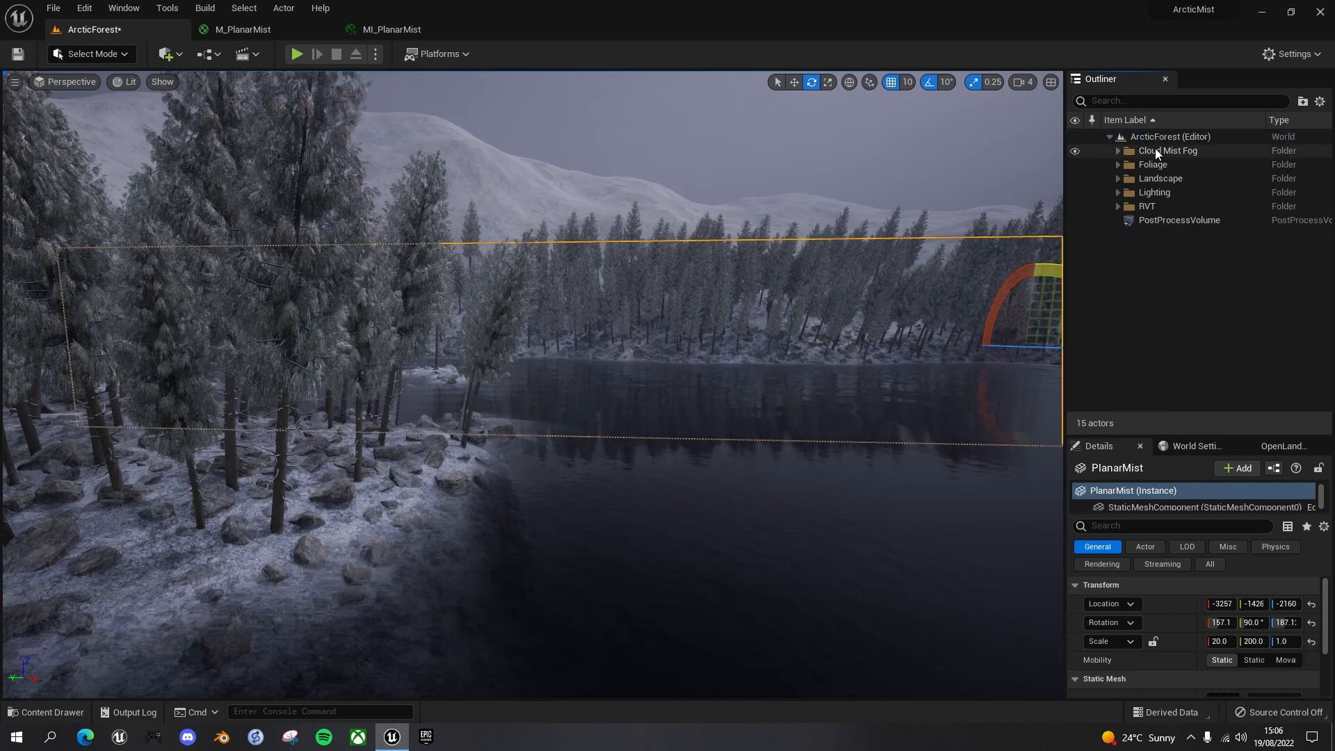
left_click(1117, 151)
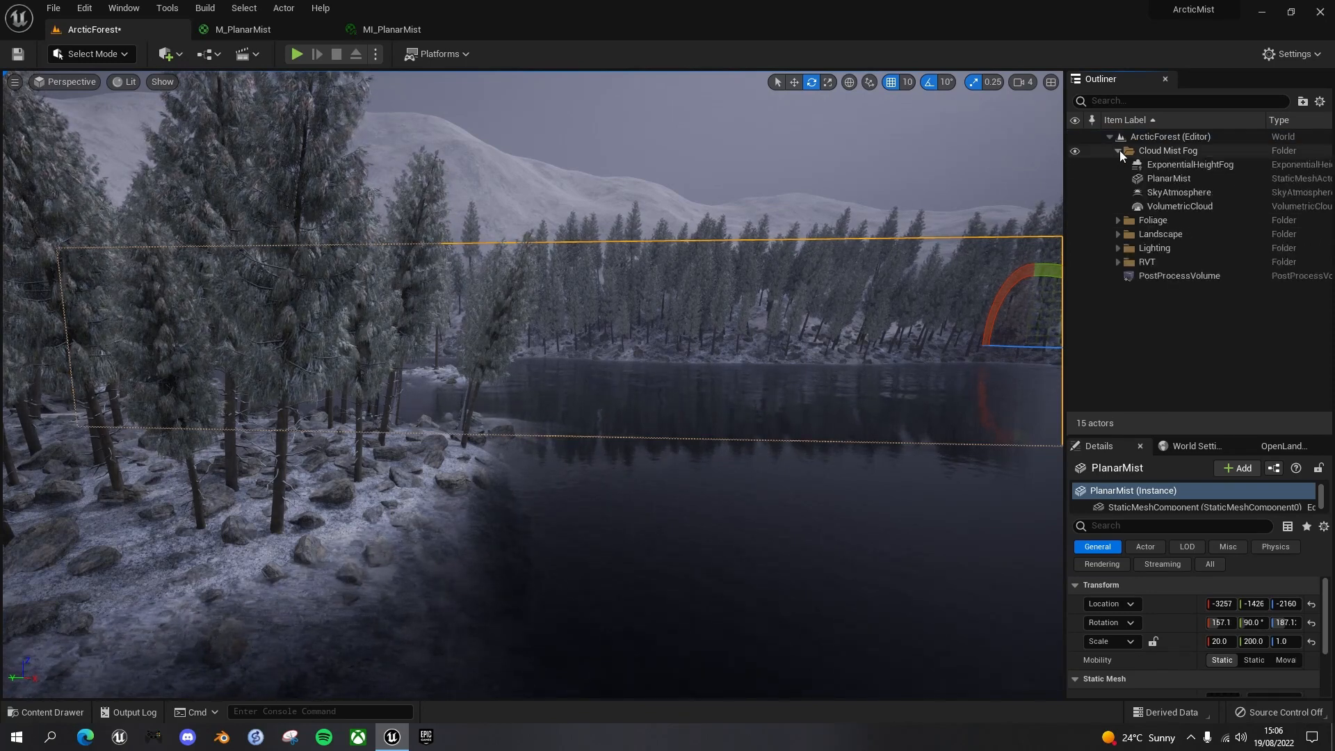
Assign the MI_PlanarMist material instance to Element 0 of the PlanarMist actor and save the level.
left_click(1170, 178)
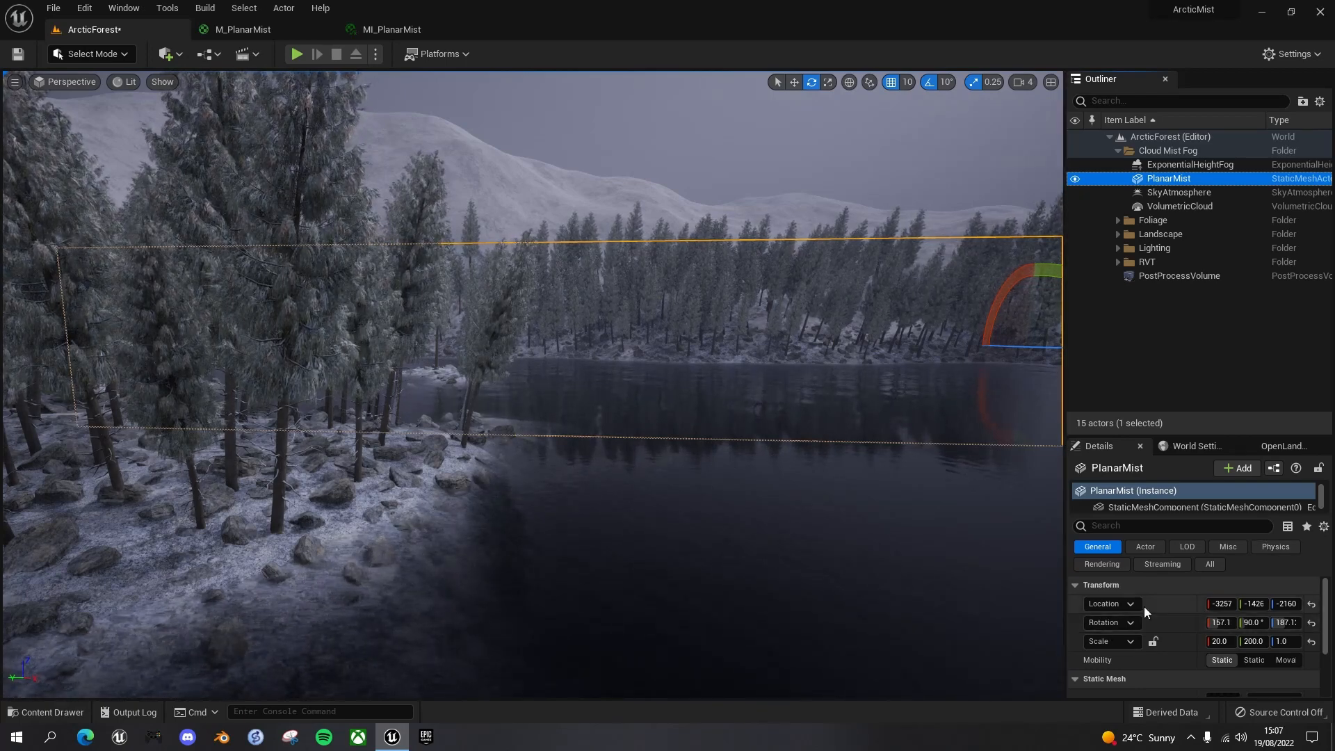
scroll(1173, 610, "down", 3)
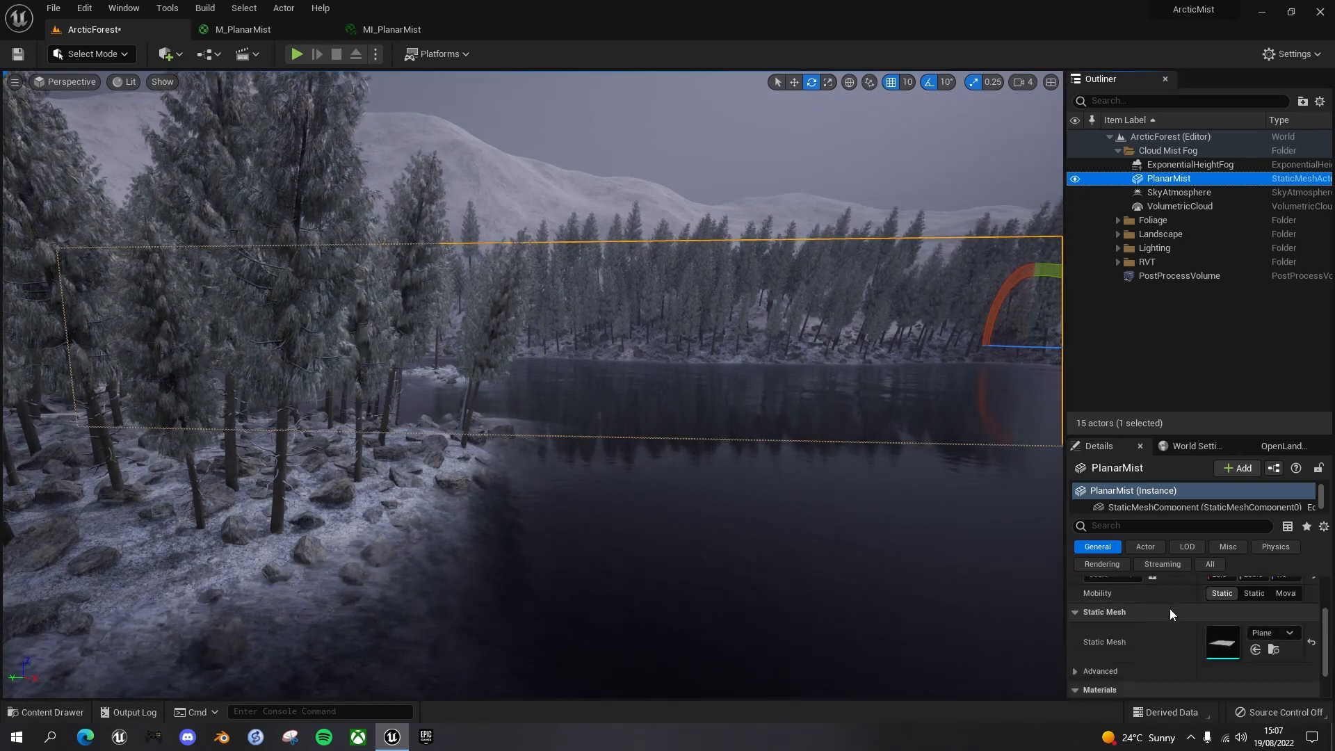
scroll(1169, 607, "down", 1)
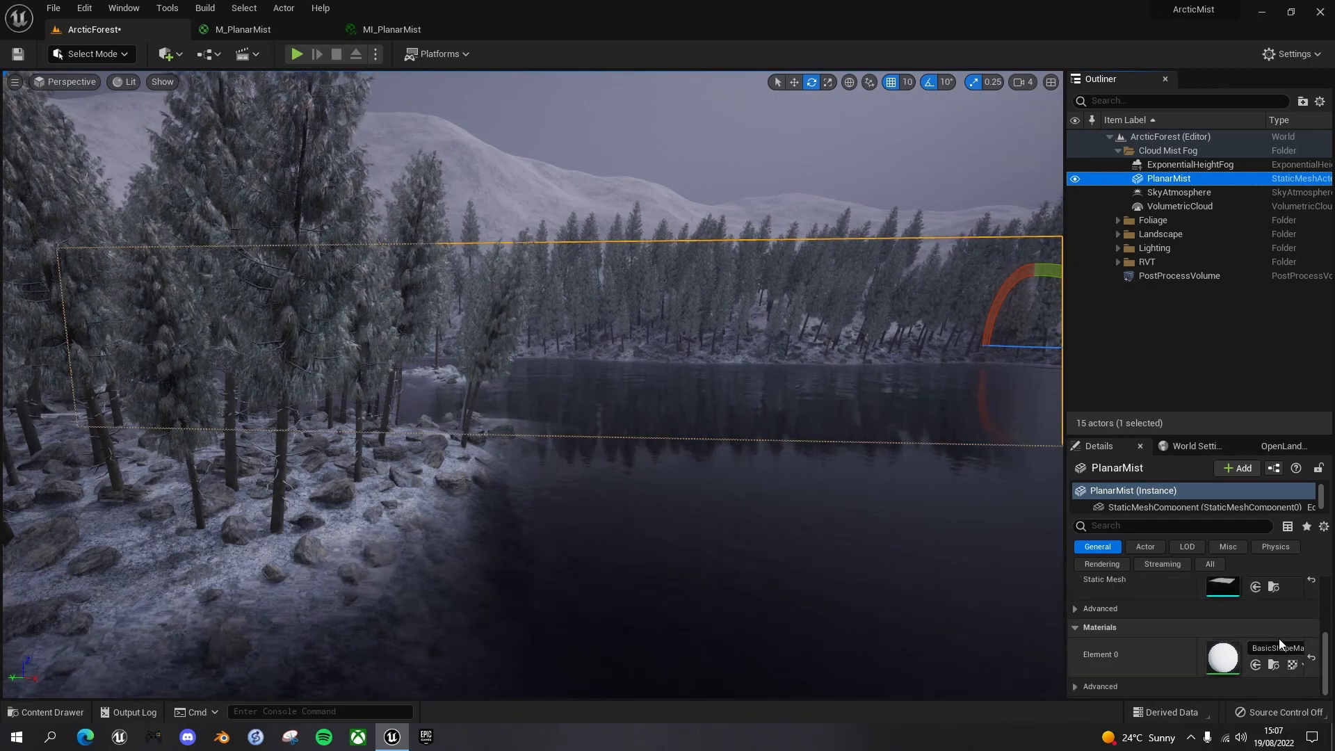
left_click(1283, 648)
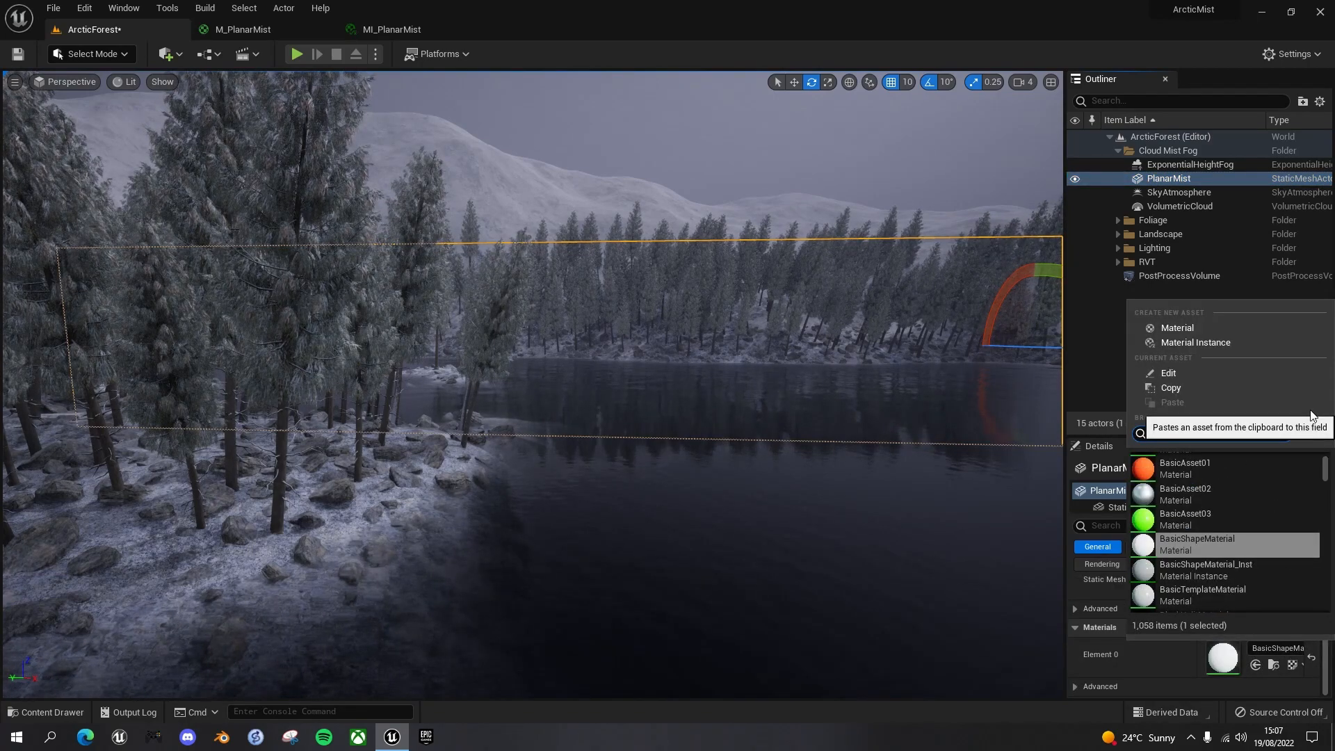
type("mist")
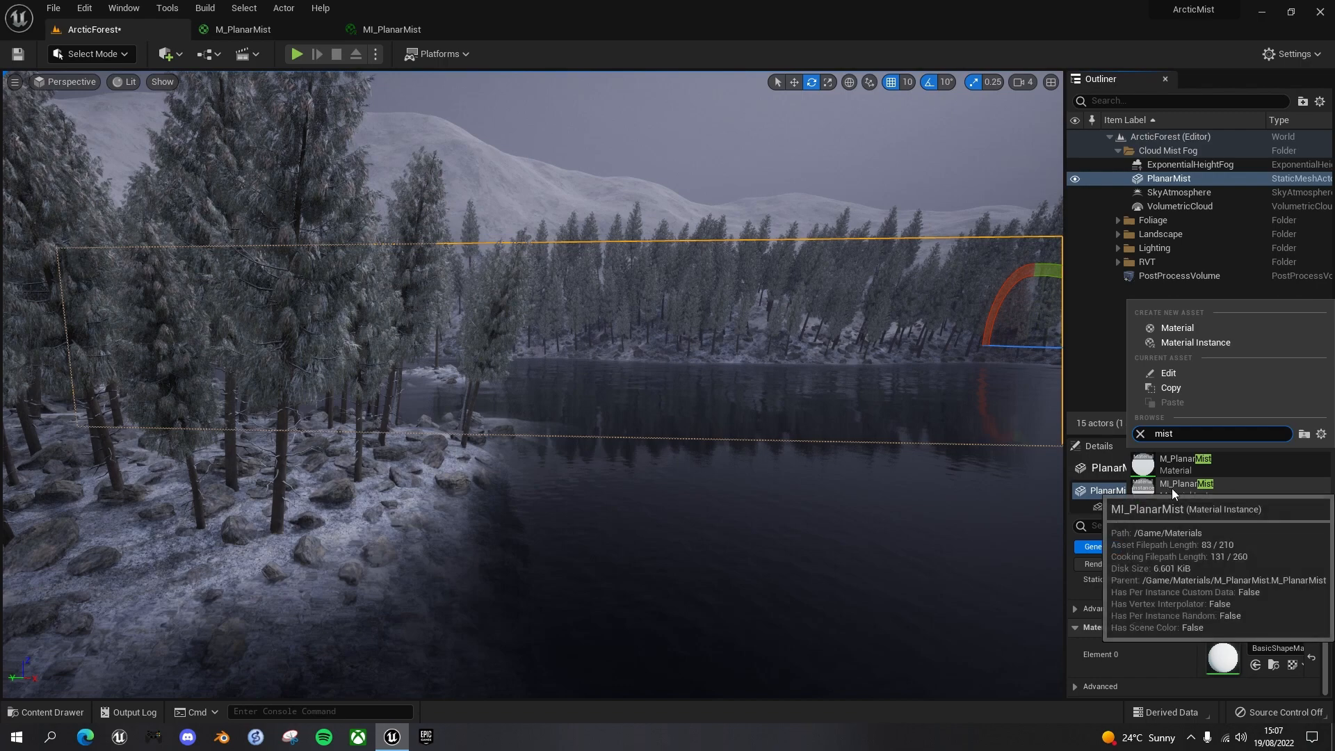
left_click(1189, 487)
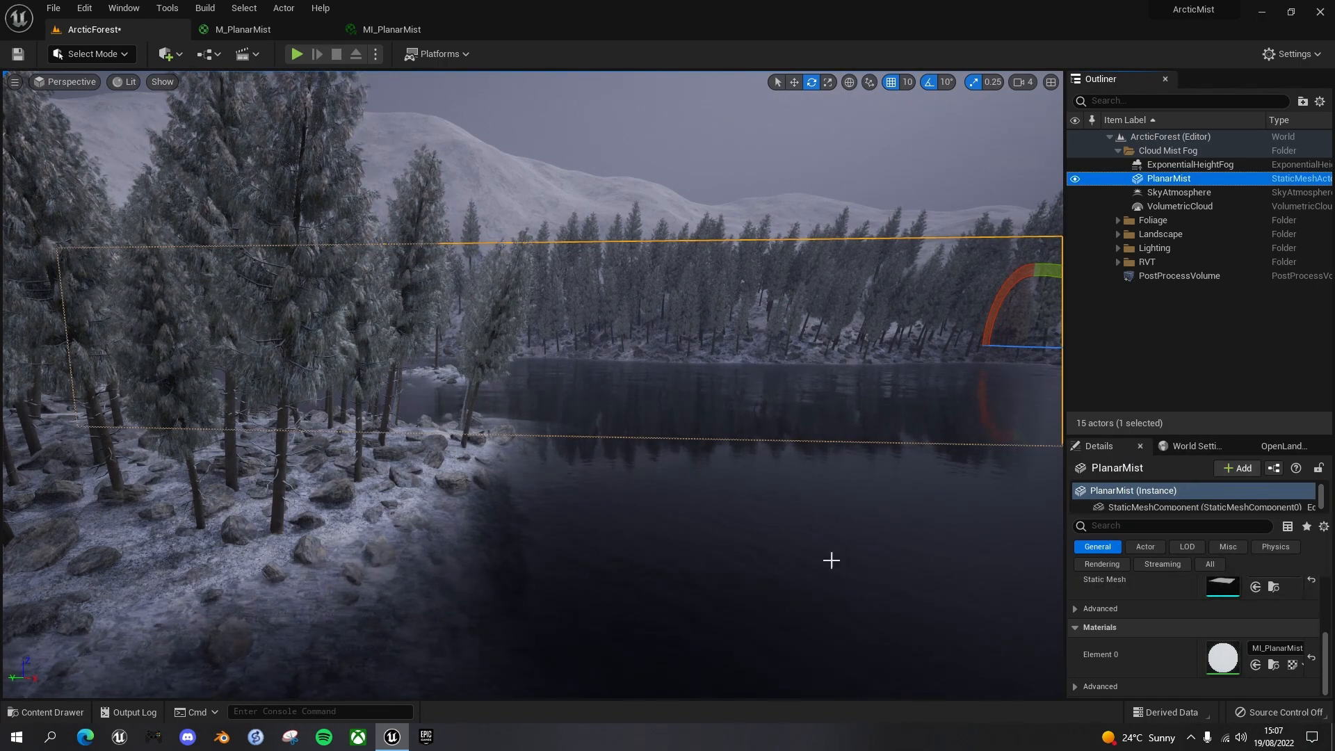
key("ctrl+s")
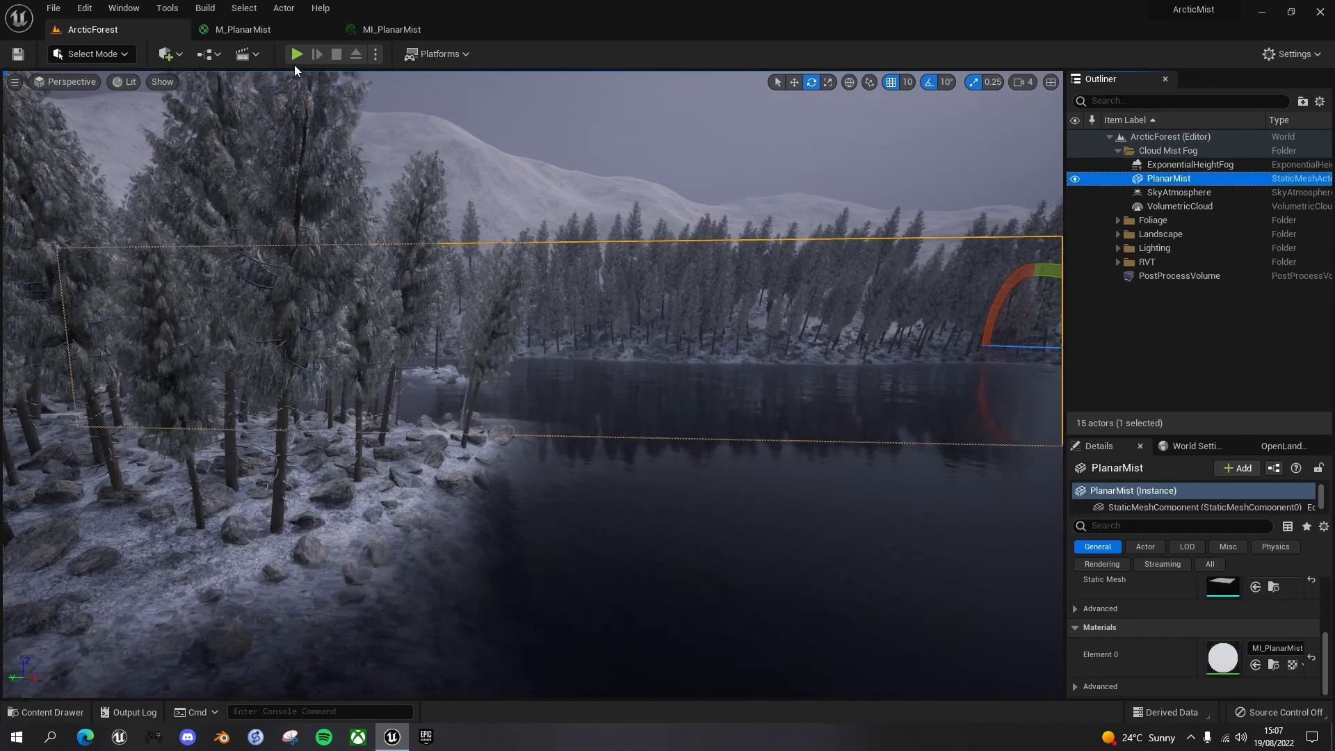
In the M_PlanarMist material, add a Constant node with value 1, connect it to Opacity and save the material.
left_click(271, 32)
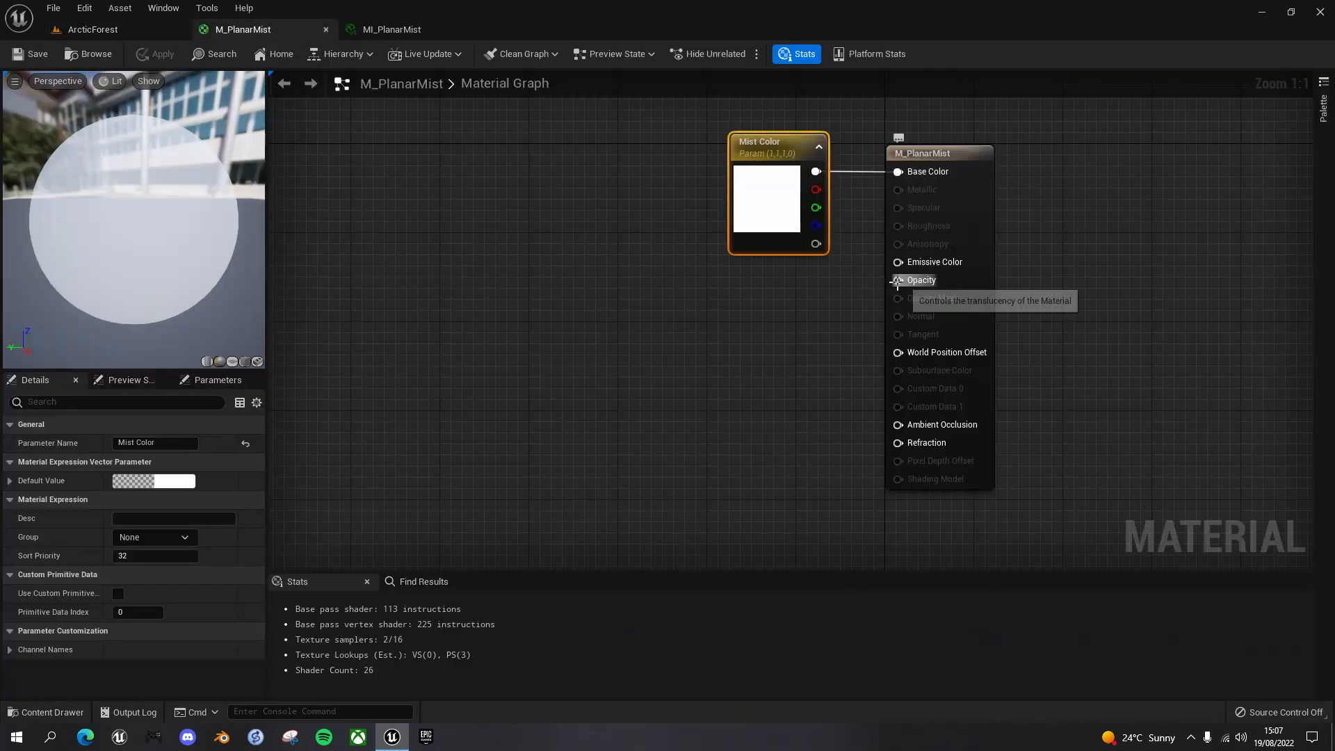
left_click(822, 312)
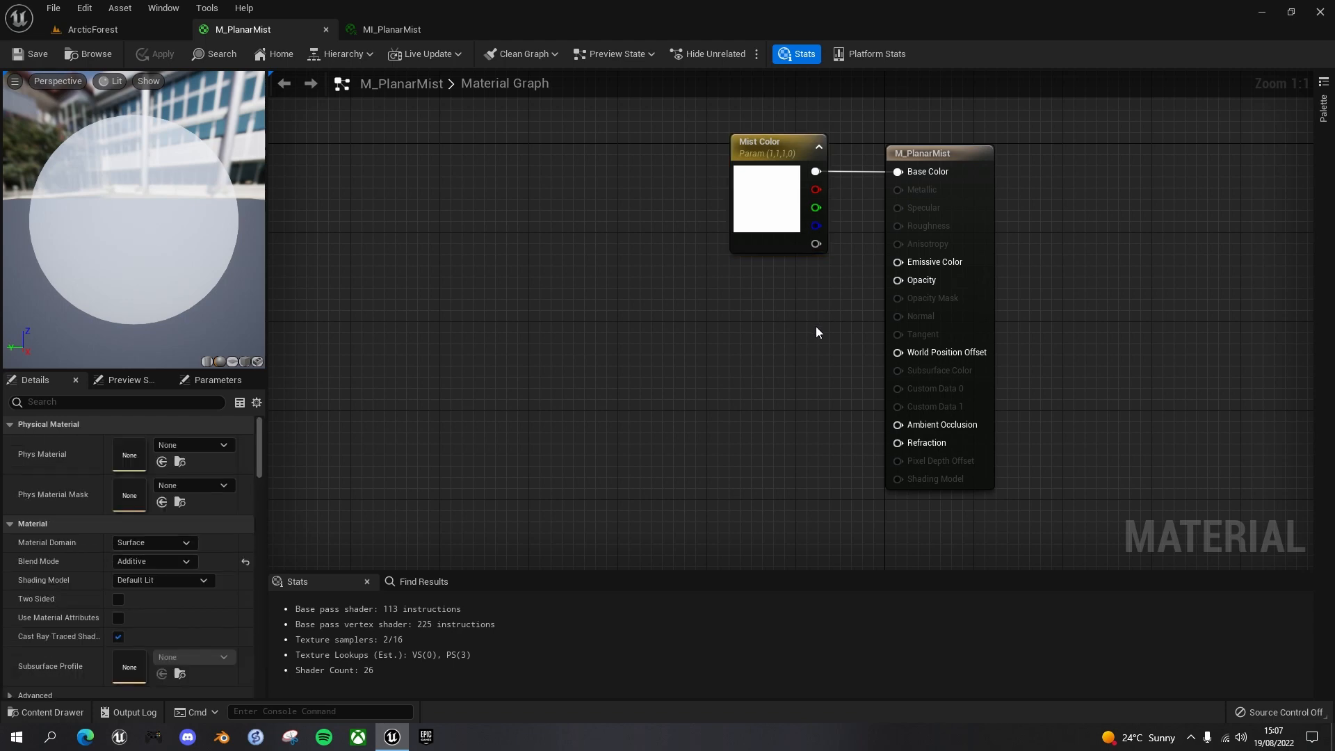
left_click(815, 325)
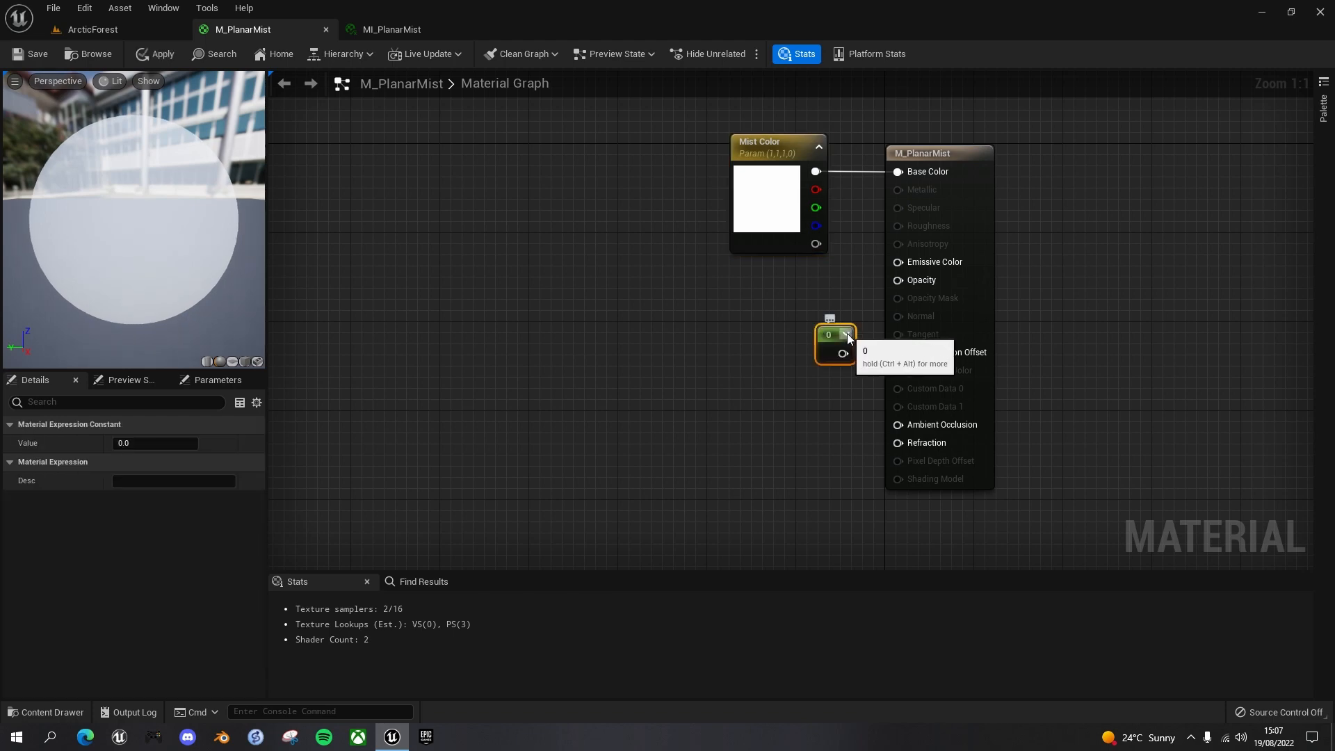
left_click_drag(843, 354, 896, 281)
left_click_drag(832, 333, 808, 302)
left_click(127, 443)
key("Return")
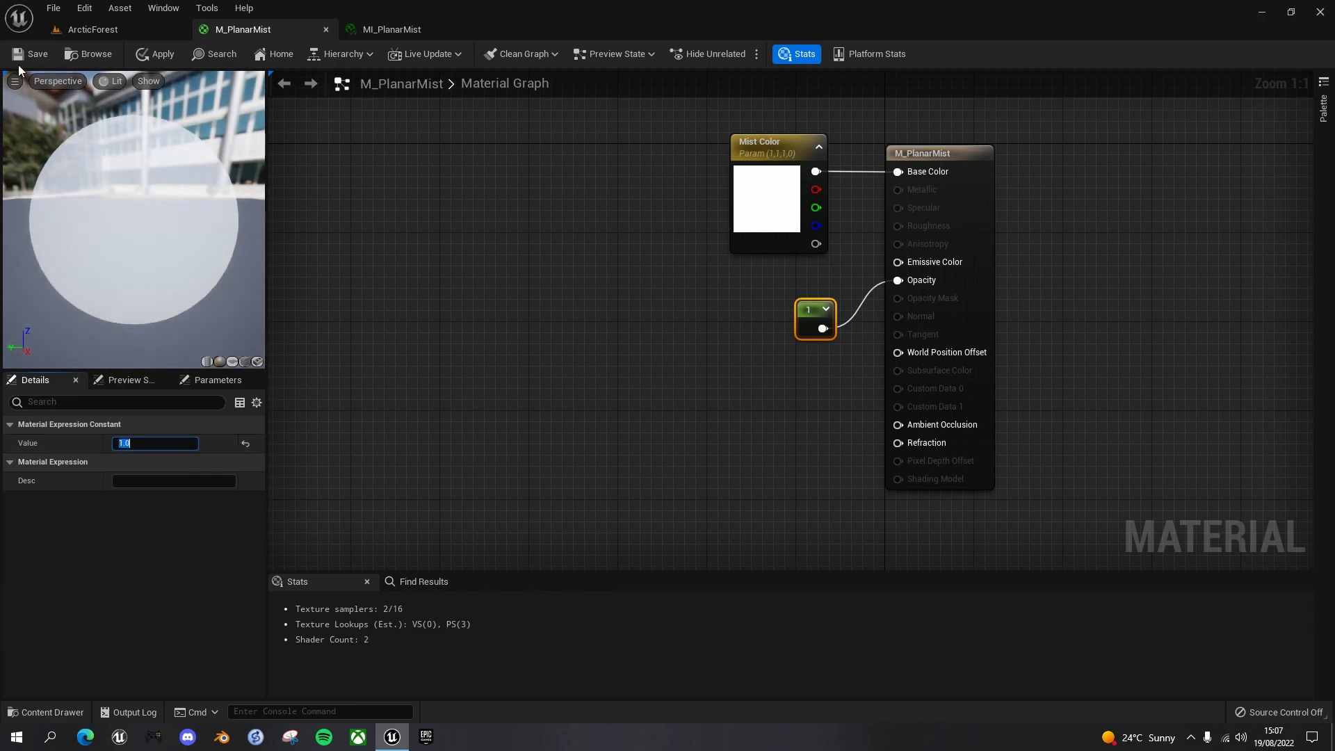
Return to the ArcticForest level and set the PlanarMist actor's Y rotation to -90°.
left_click(125, 27)
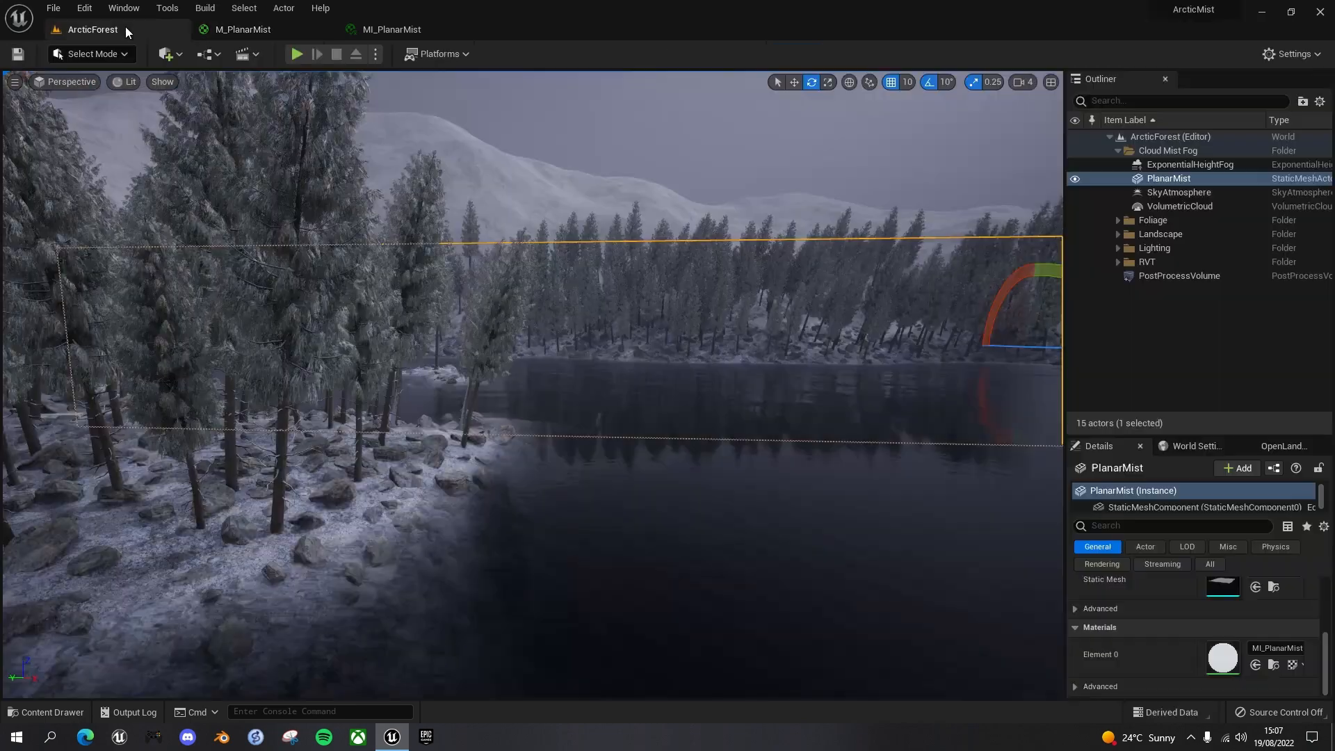
right_click_drag(709, 281, 746, 315)
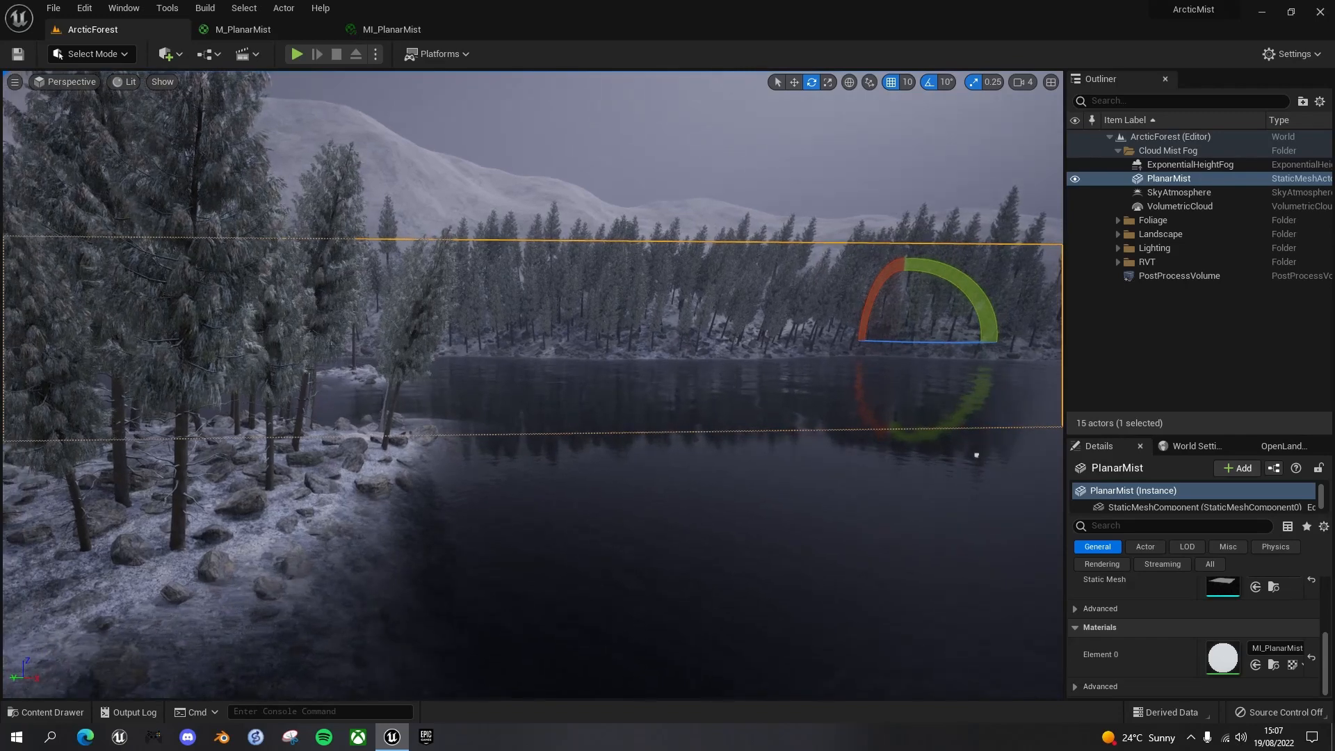
scroll(1300, 632, "up", 3)
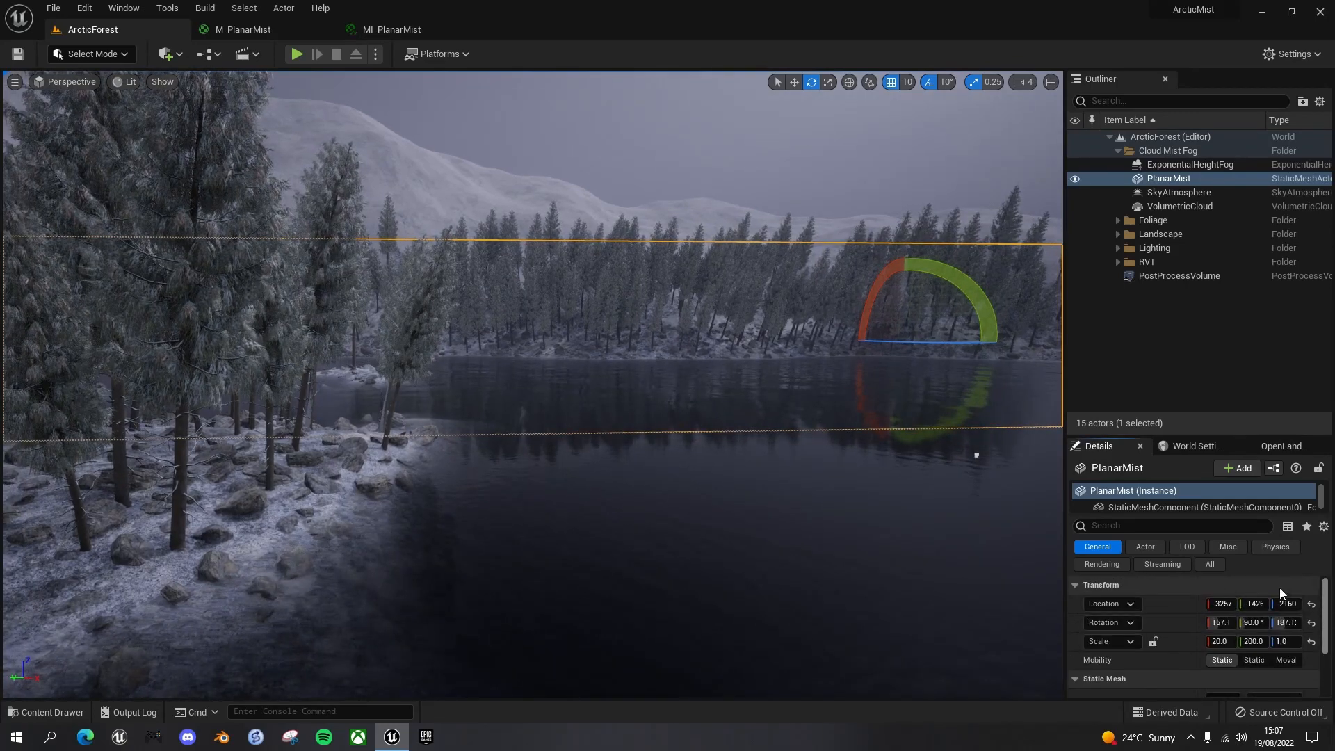
left_click(1252, 622)
type("-90")
key("Return")
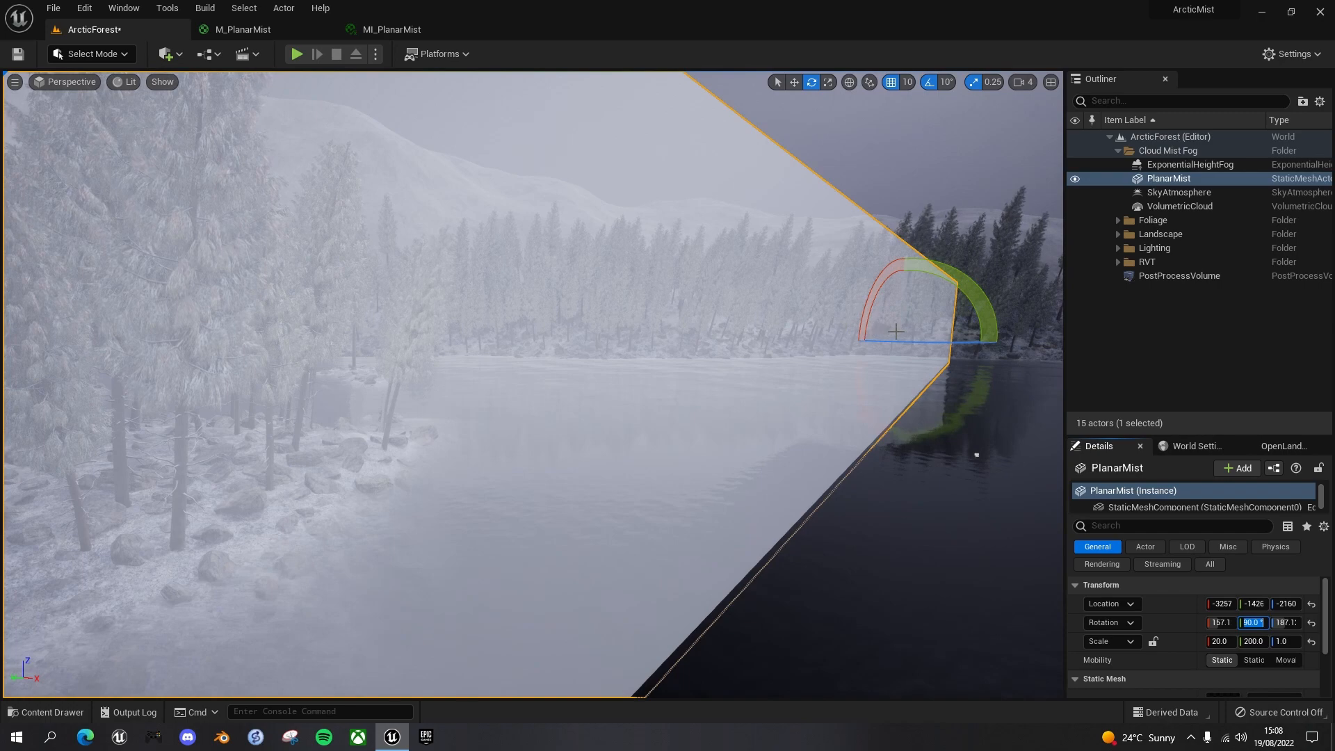
Rotate the PlanarMist plane around its vertical axis to face the view across the lake, and move it along X.
left_click_drag(966, 343, 883, 344)
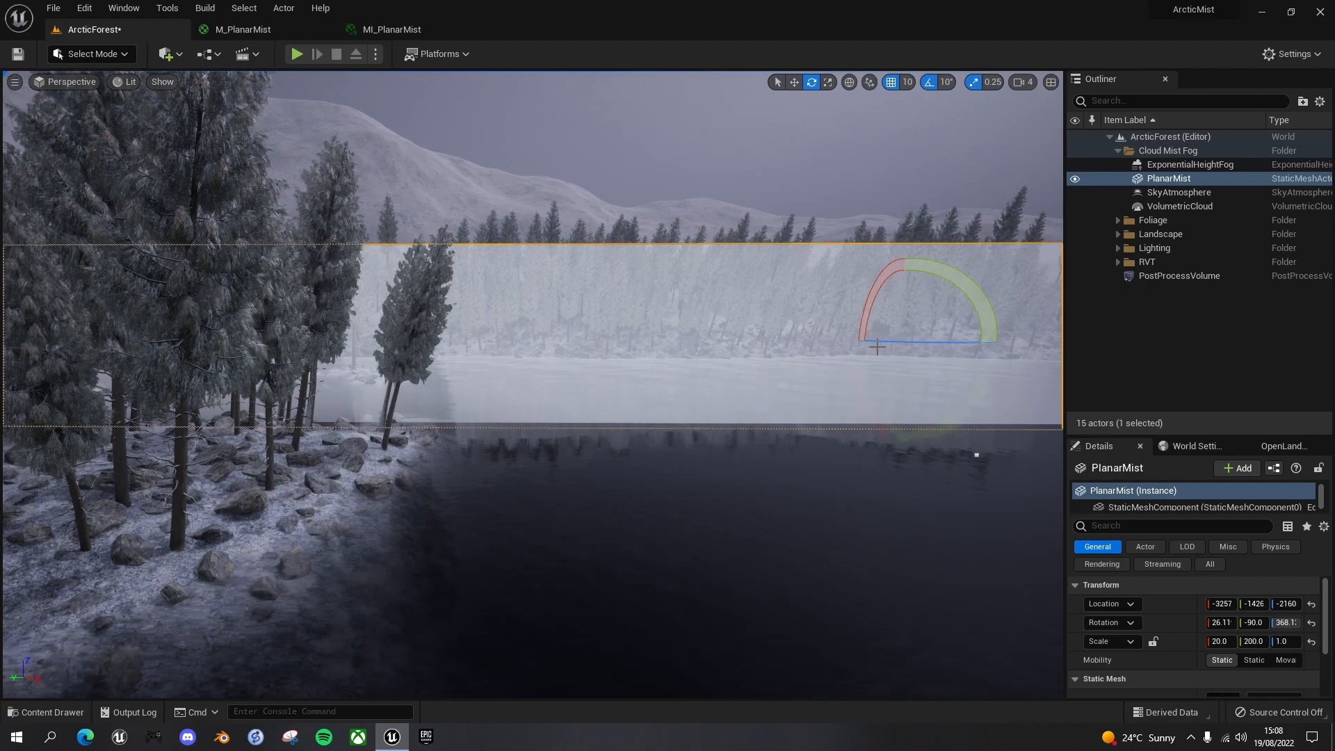
key("r")
key("w")
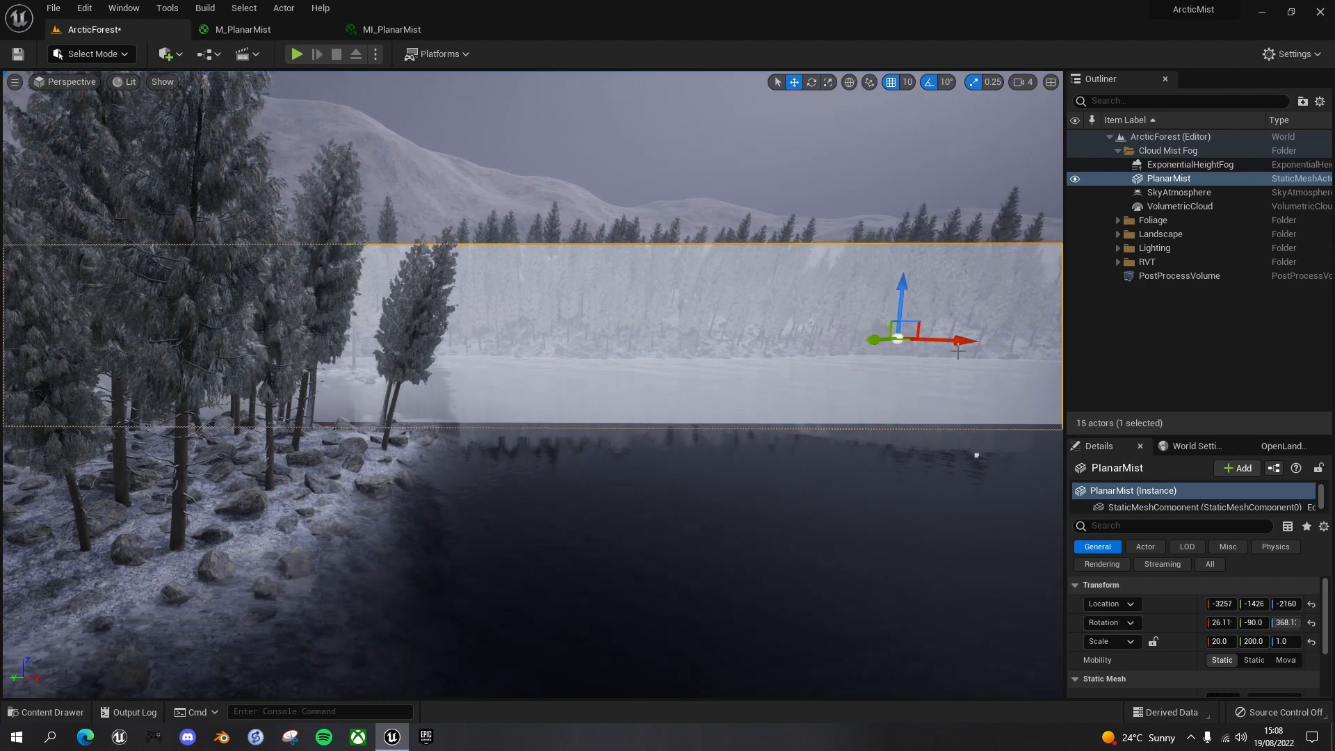
left_click_drag(924, 338, 1061, 356)
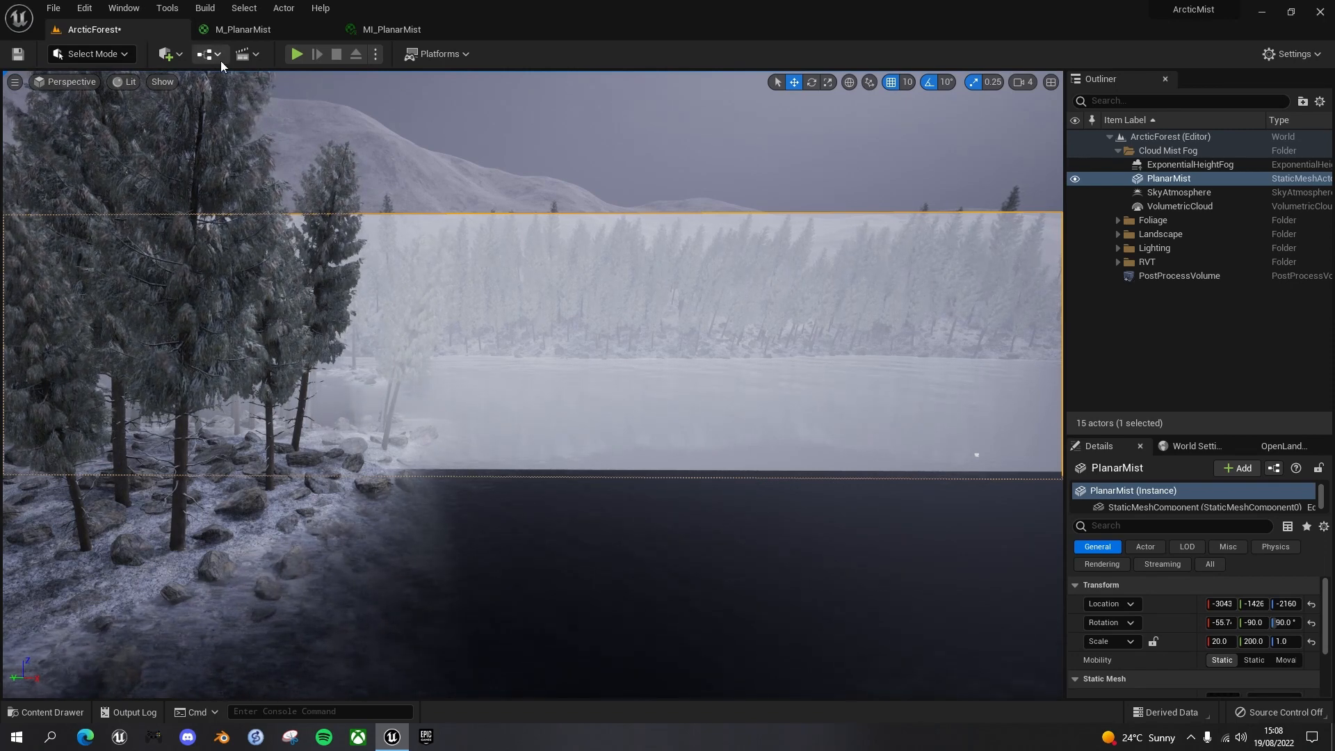
In the M_PlanarMist graph, move the Mist Color node up, clear of the Base Color and Opacity inputs, to make room for more nodes.
left_click(265, 30)
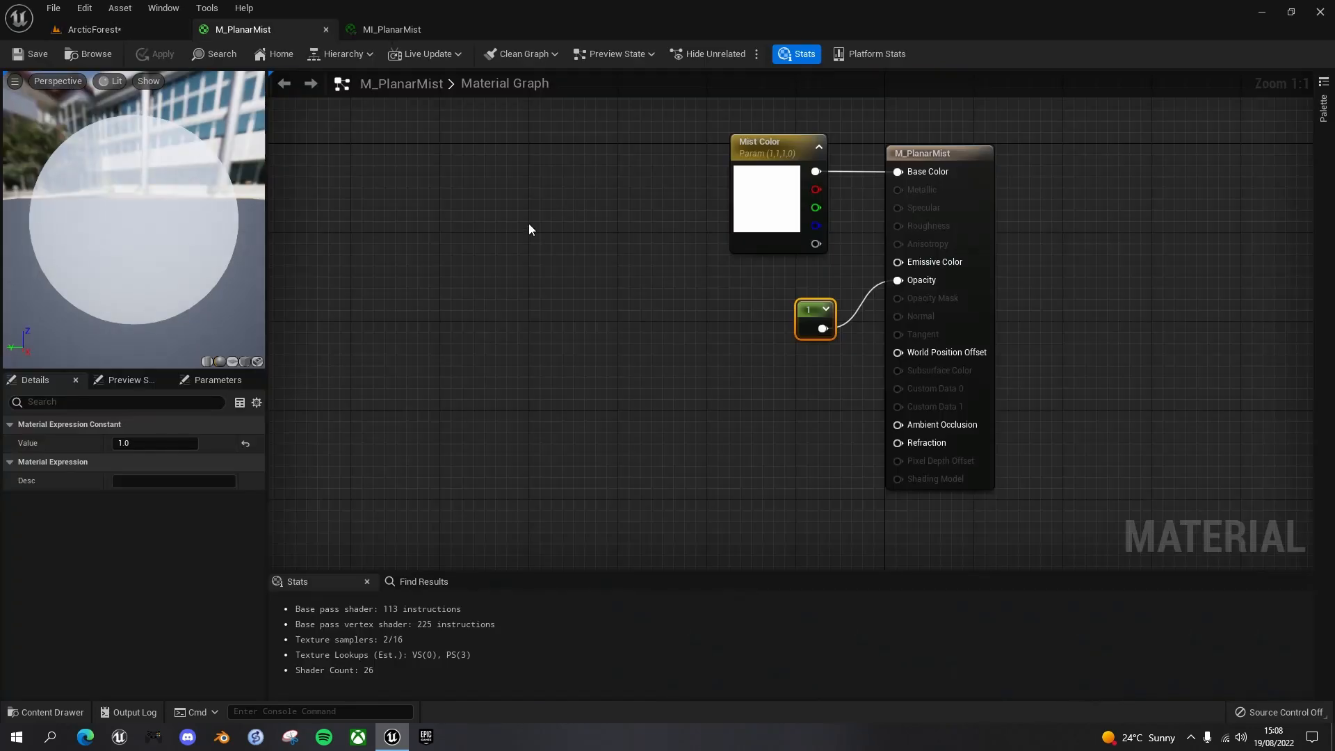
scroll(723, 374, "down", 2)
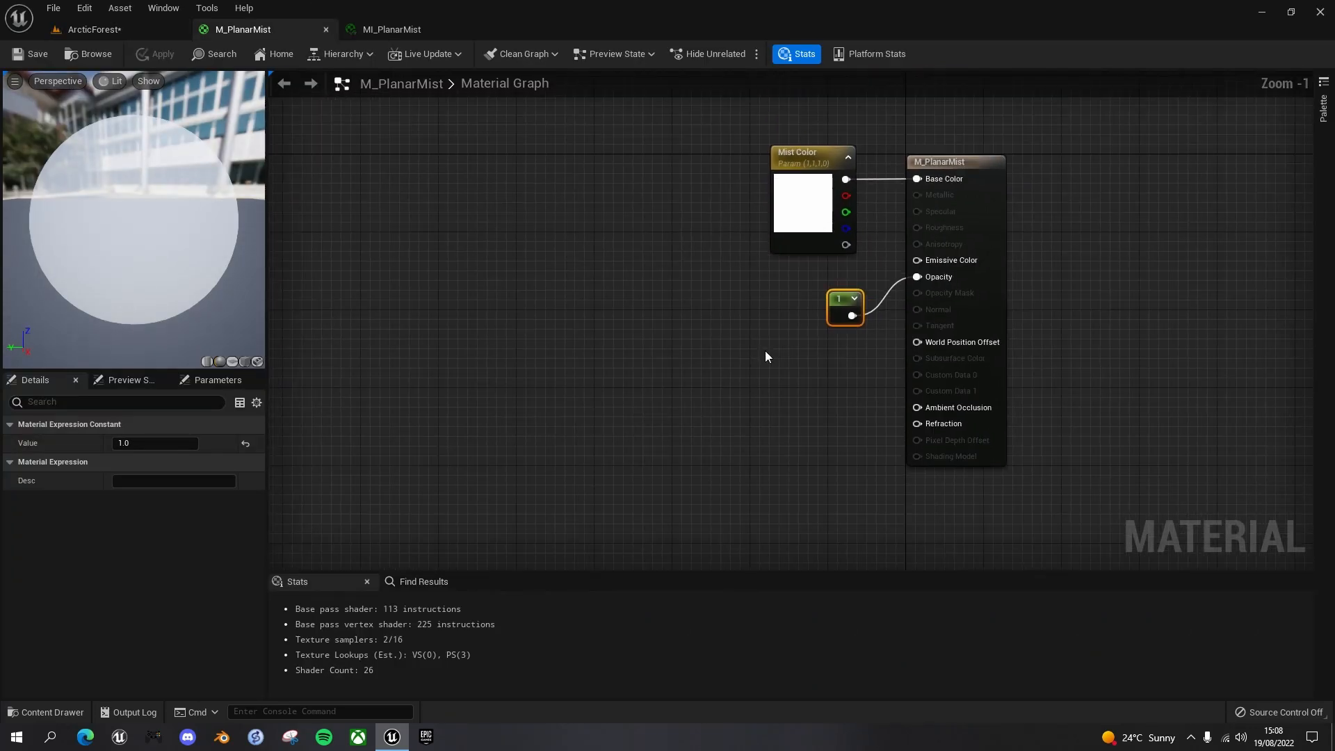
right_click_drag(760, 372, 797, 349)
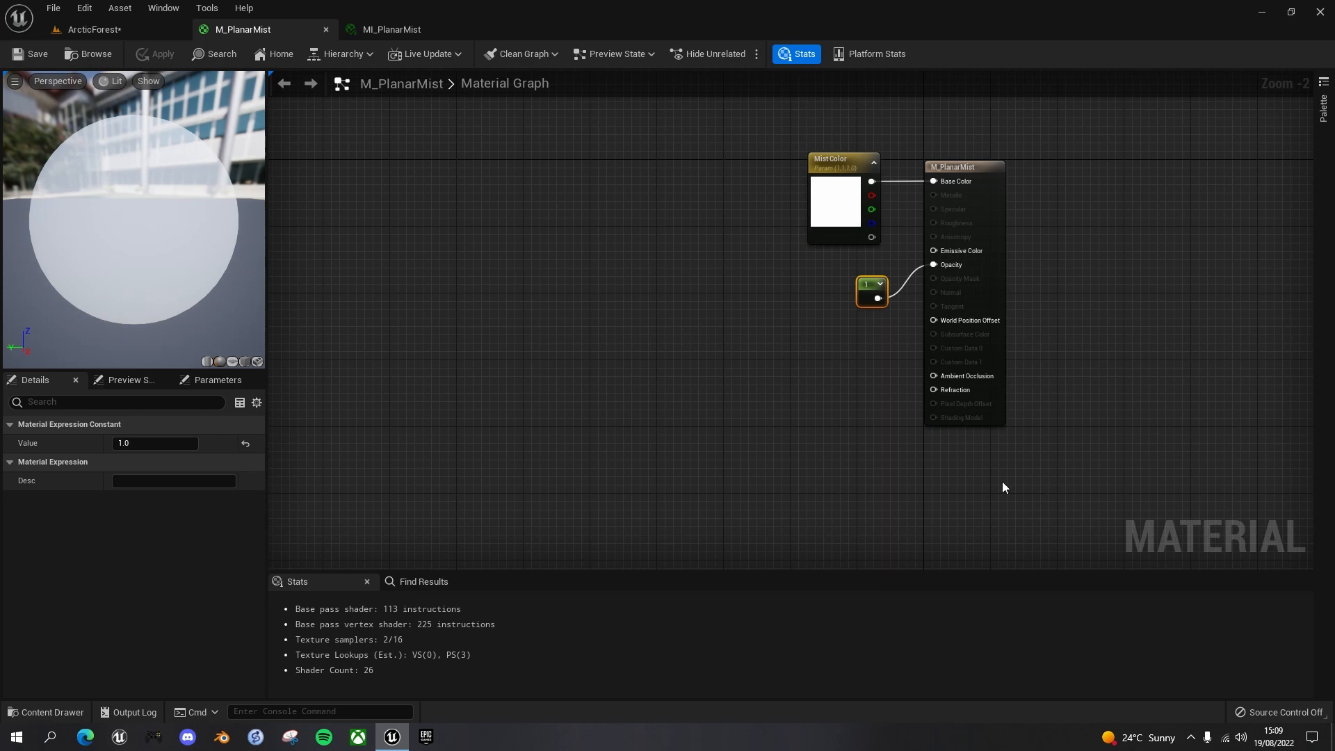
right_click_drag(825, 424, 859, 538)
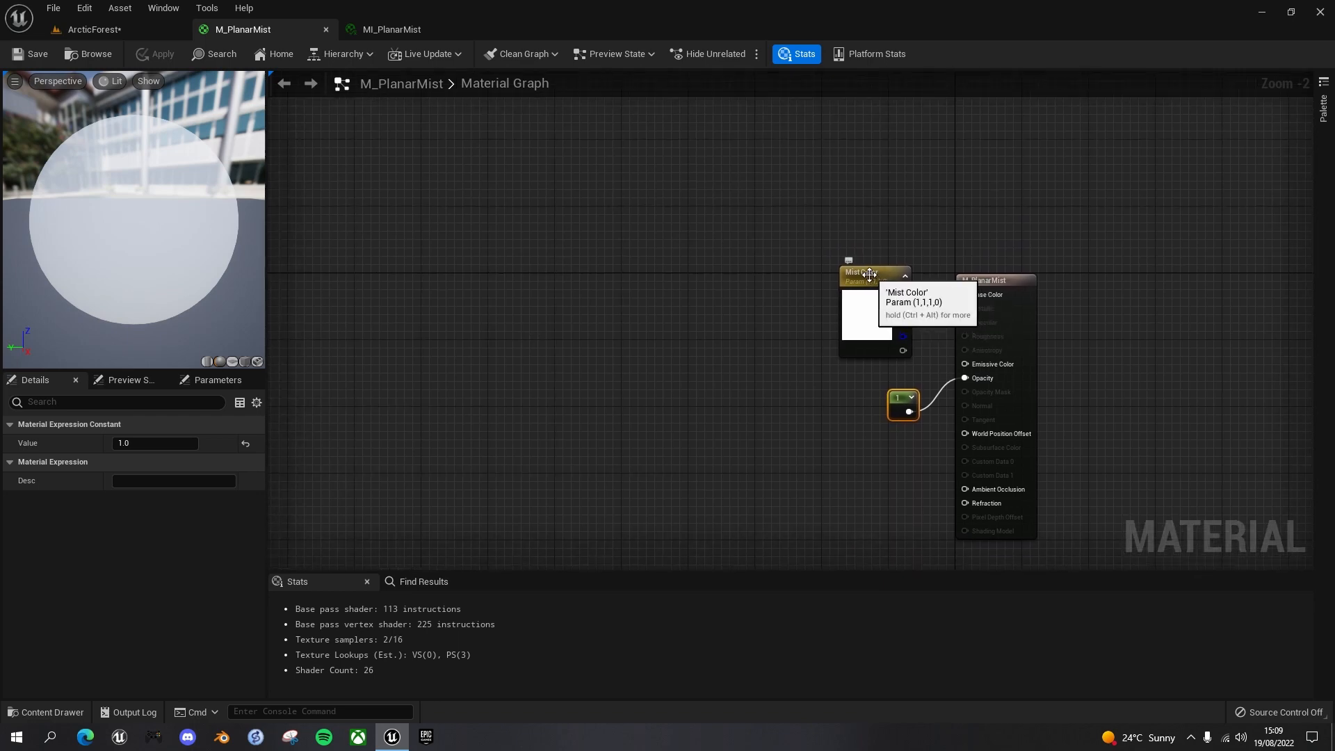
left_click(874, 240)
left_click_drag(875, 239, 867, 192)
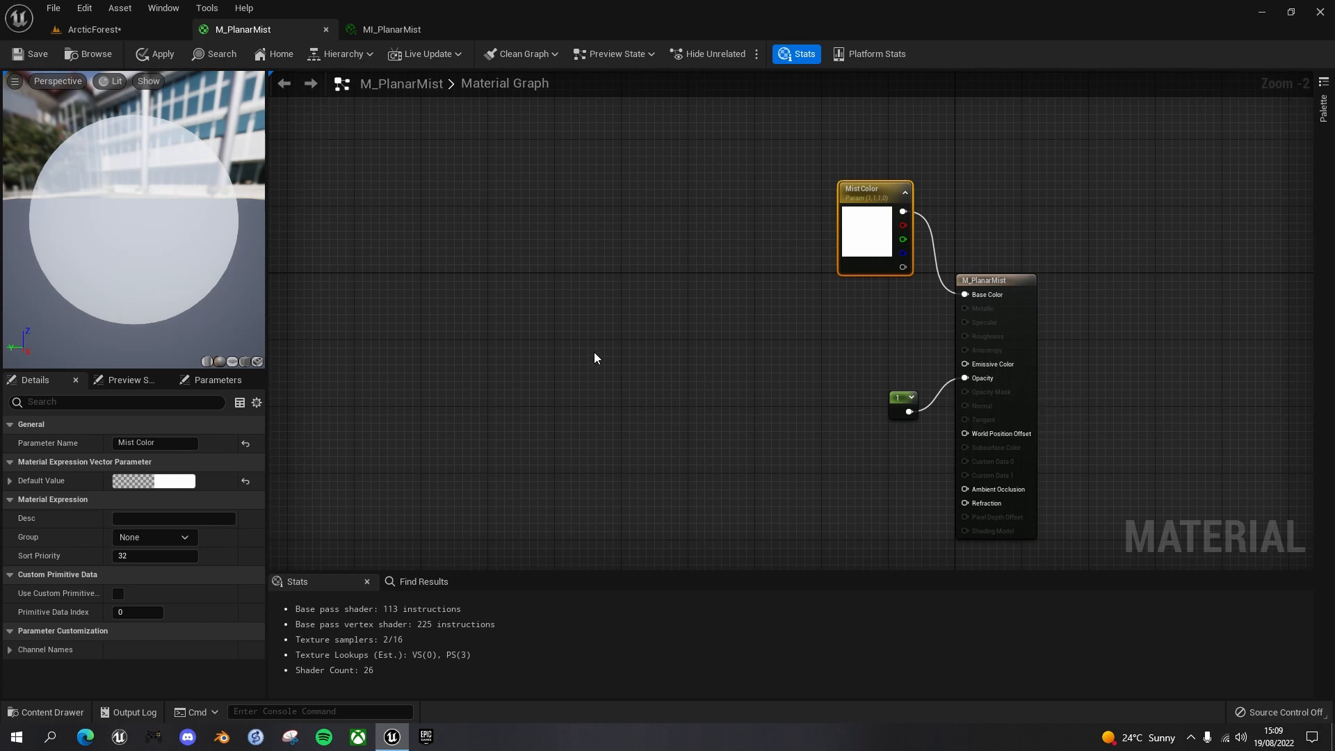
right_click_drag(669, 363, 739, 313)
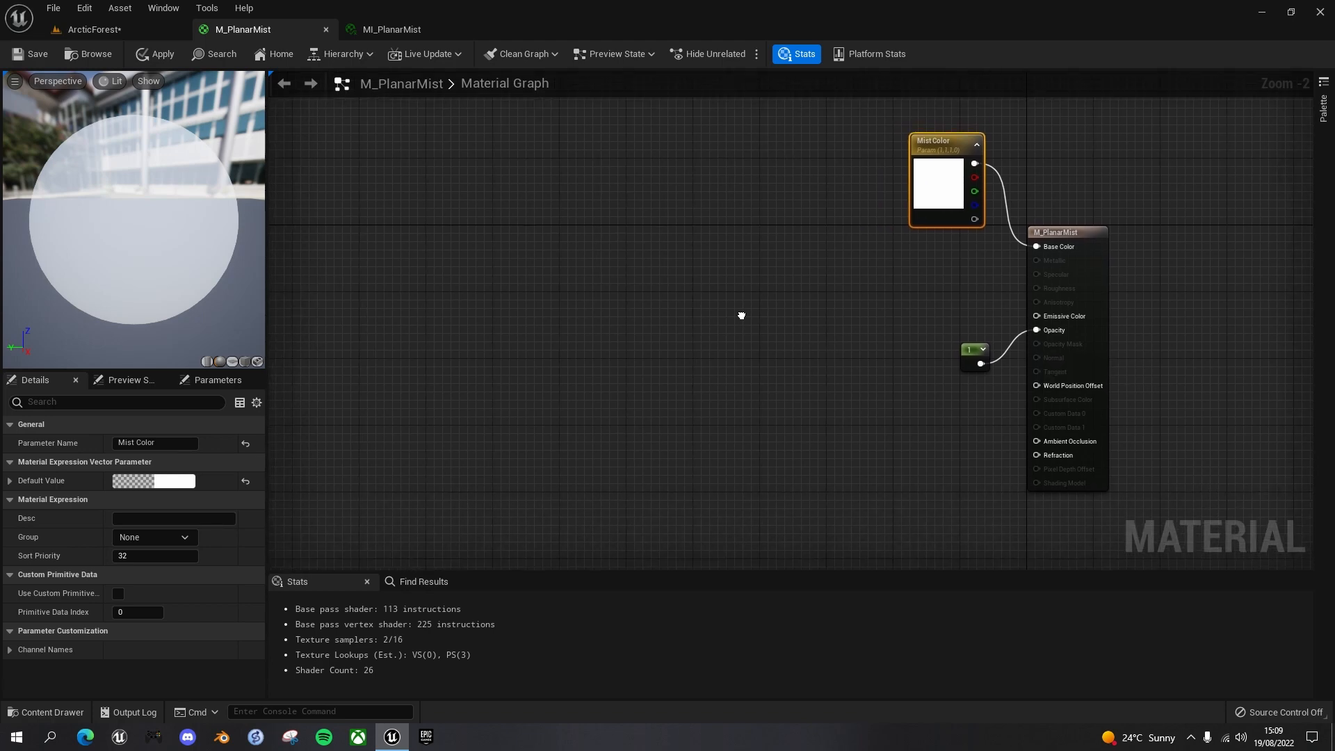
Add a Texture Sample node using the TilingNoise05 texture to the M_PlanarMist graph and place it below and away from Mist Color.
left_click(725, 277)
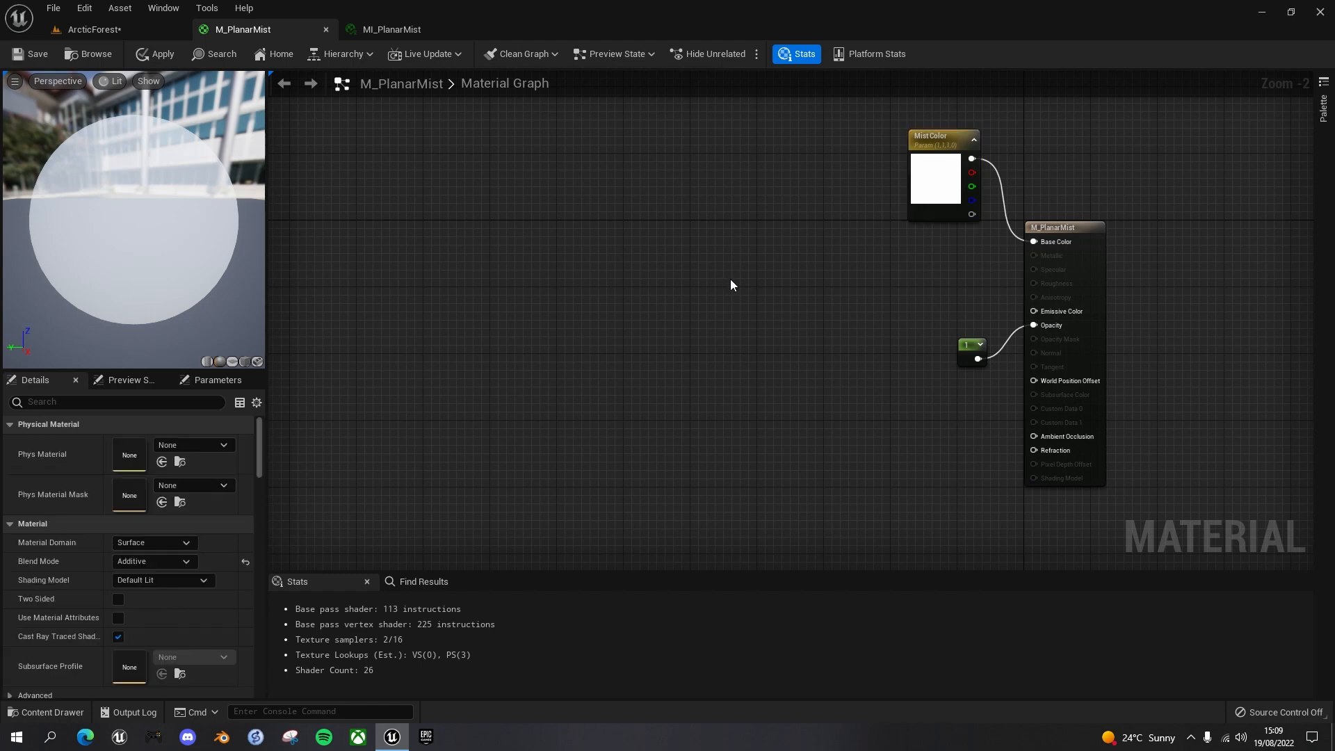
left_click(725, 281)
left_click_drag(777, 288, 761, 260)
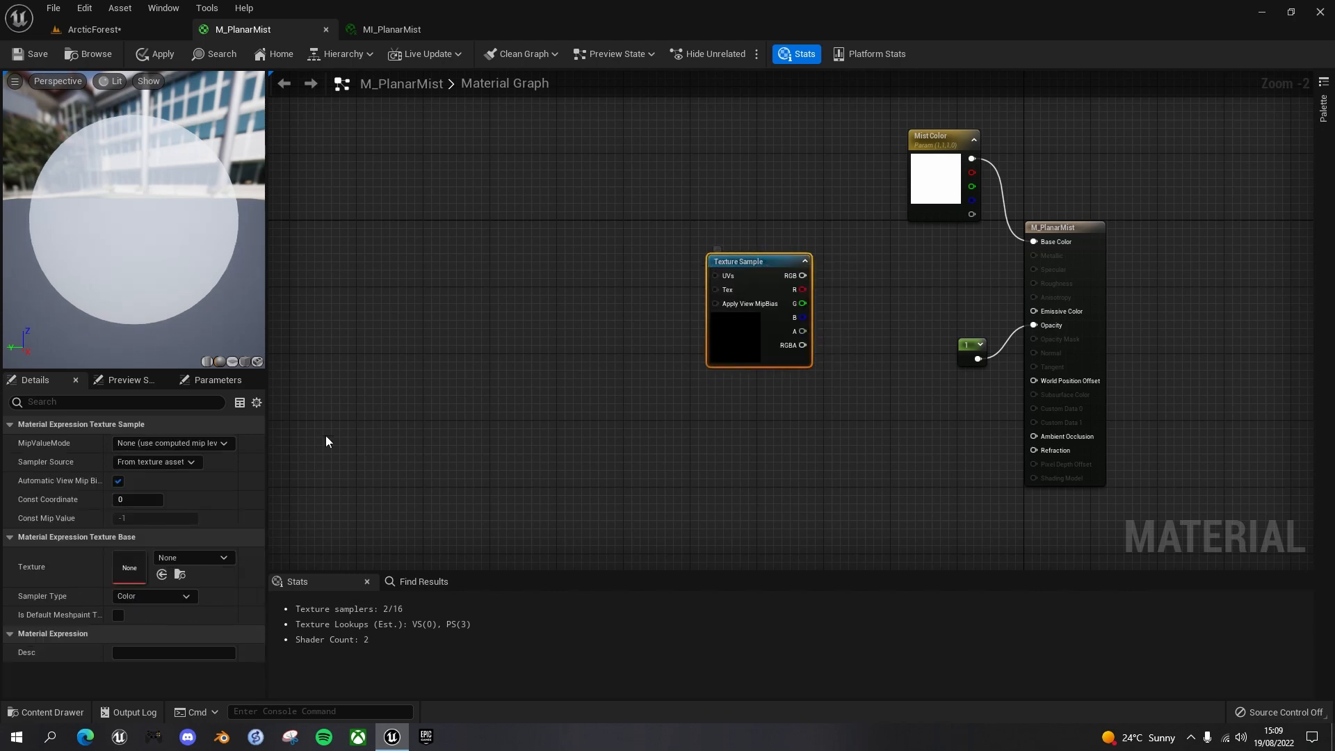
left_click(226, 556)
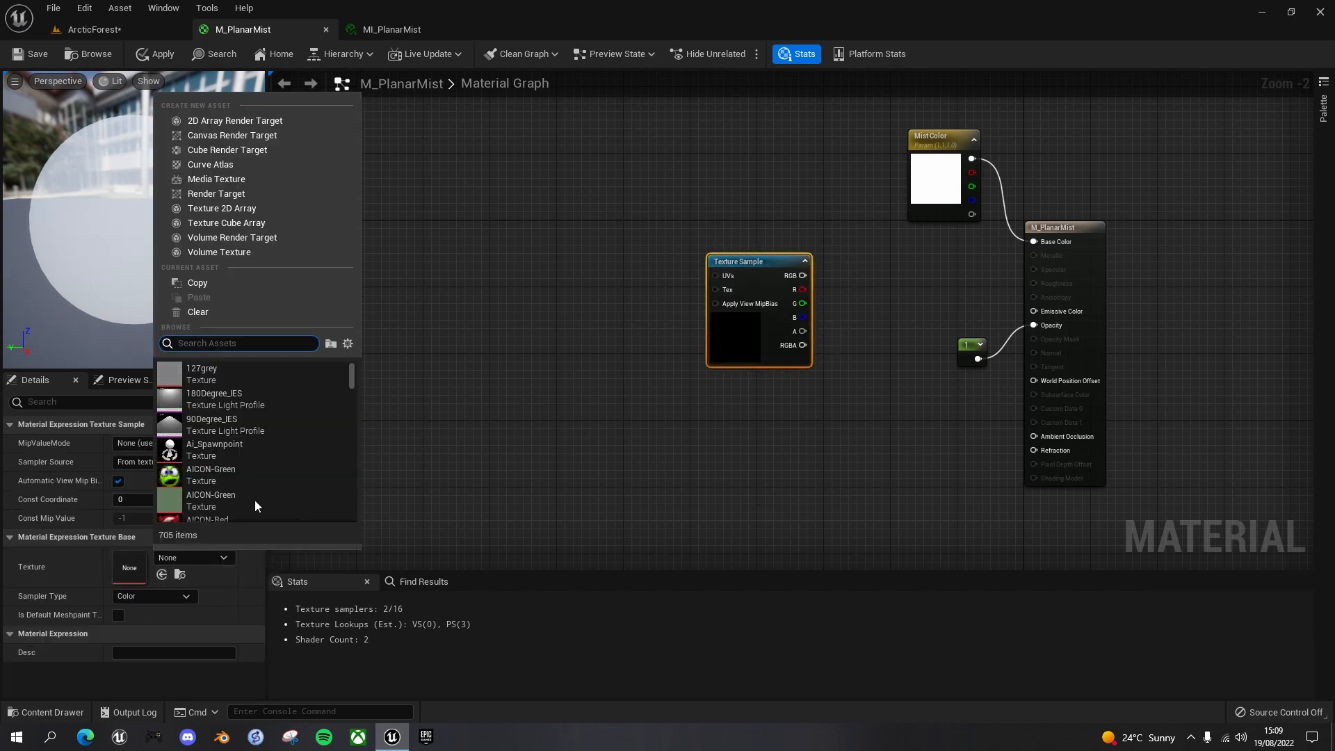
type("tiling")
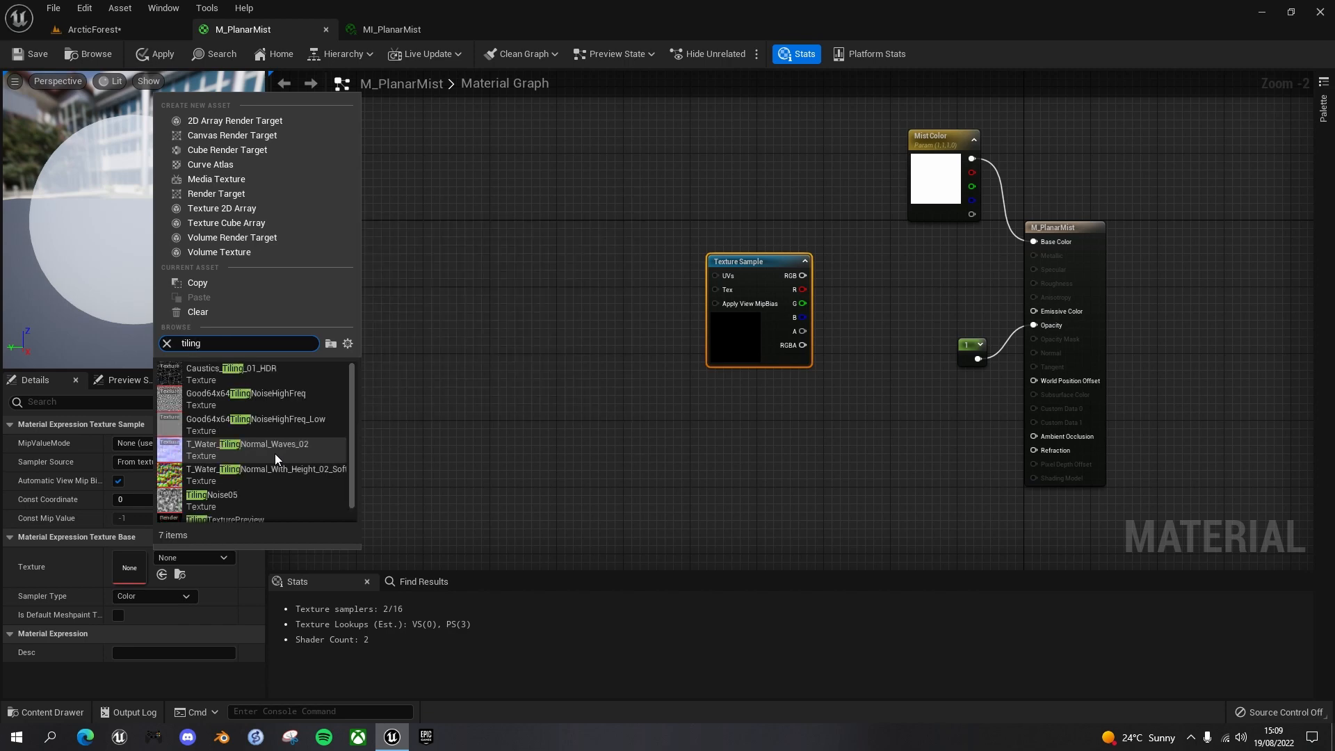
left_click(227, 495)
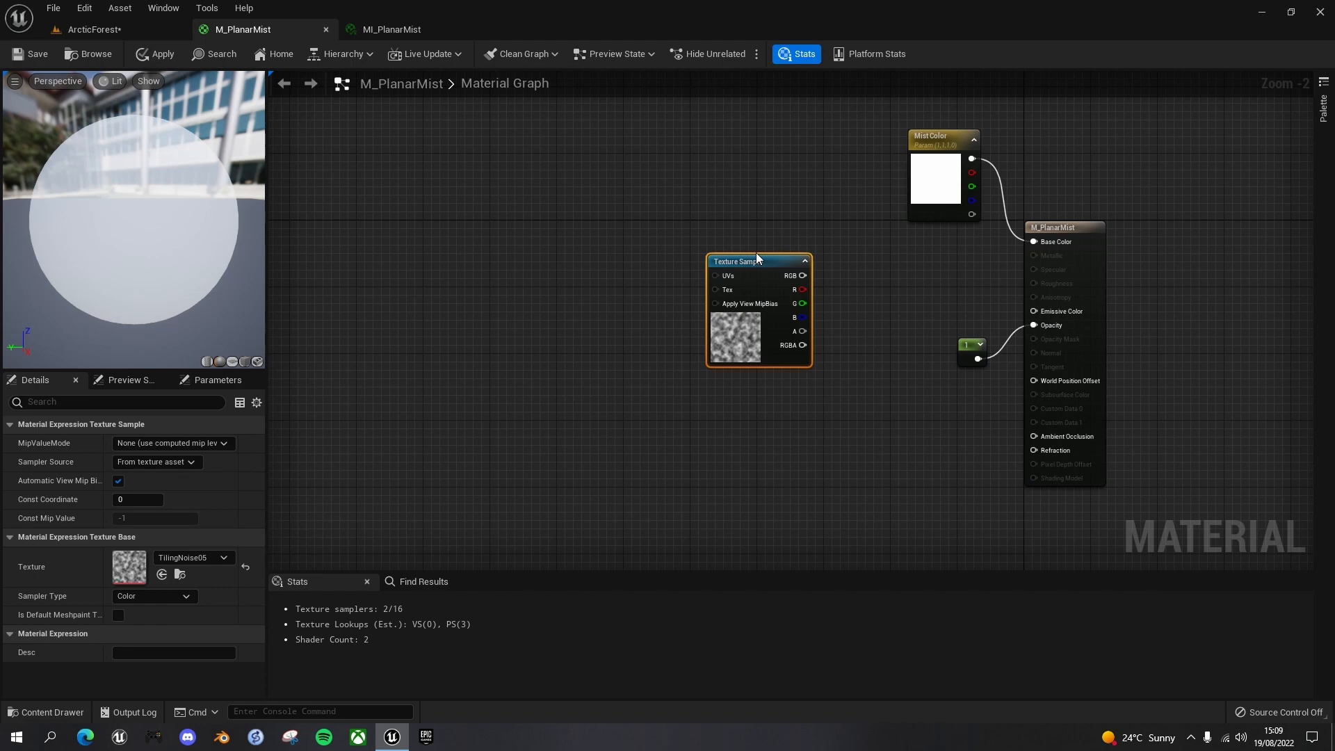
left_click_drag(756, 255, 748, 247)
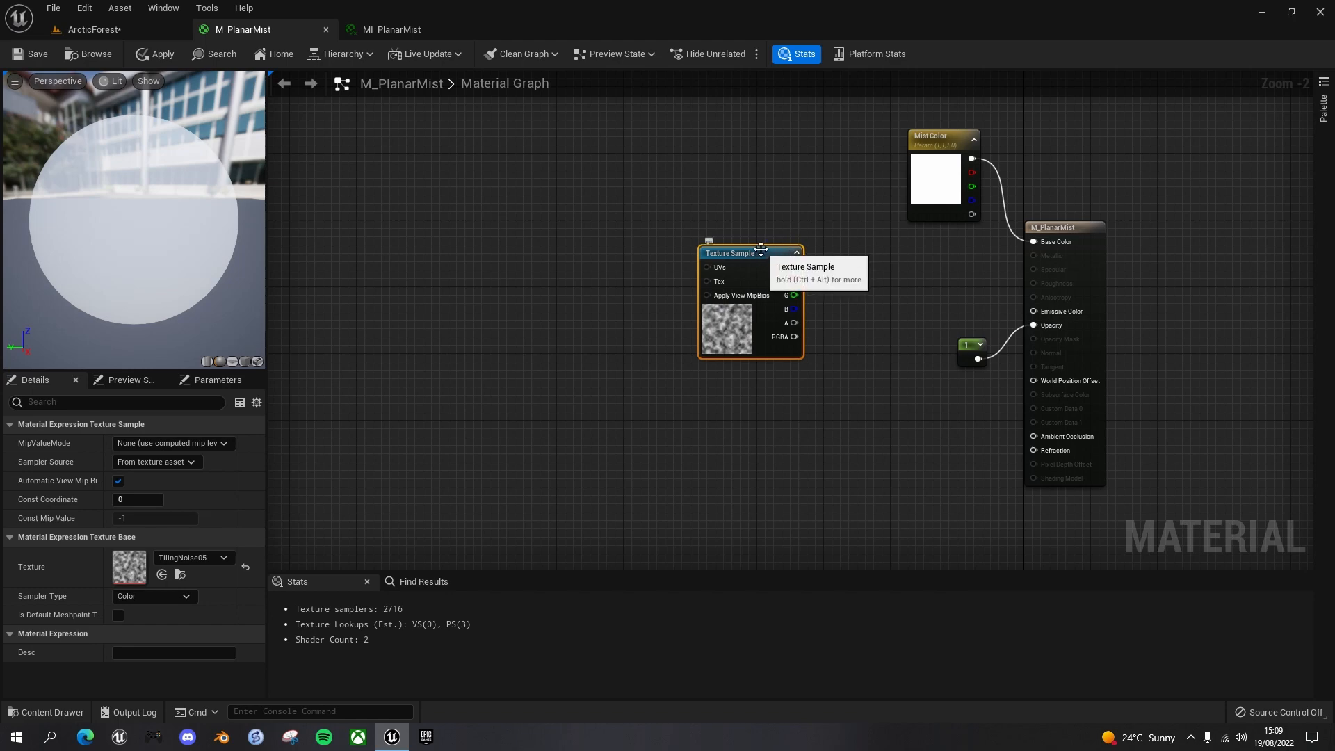
left_click_drag(761, 248, 769, 241)
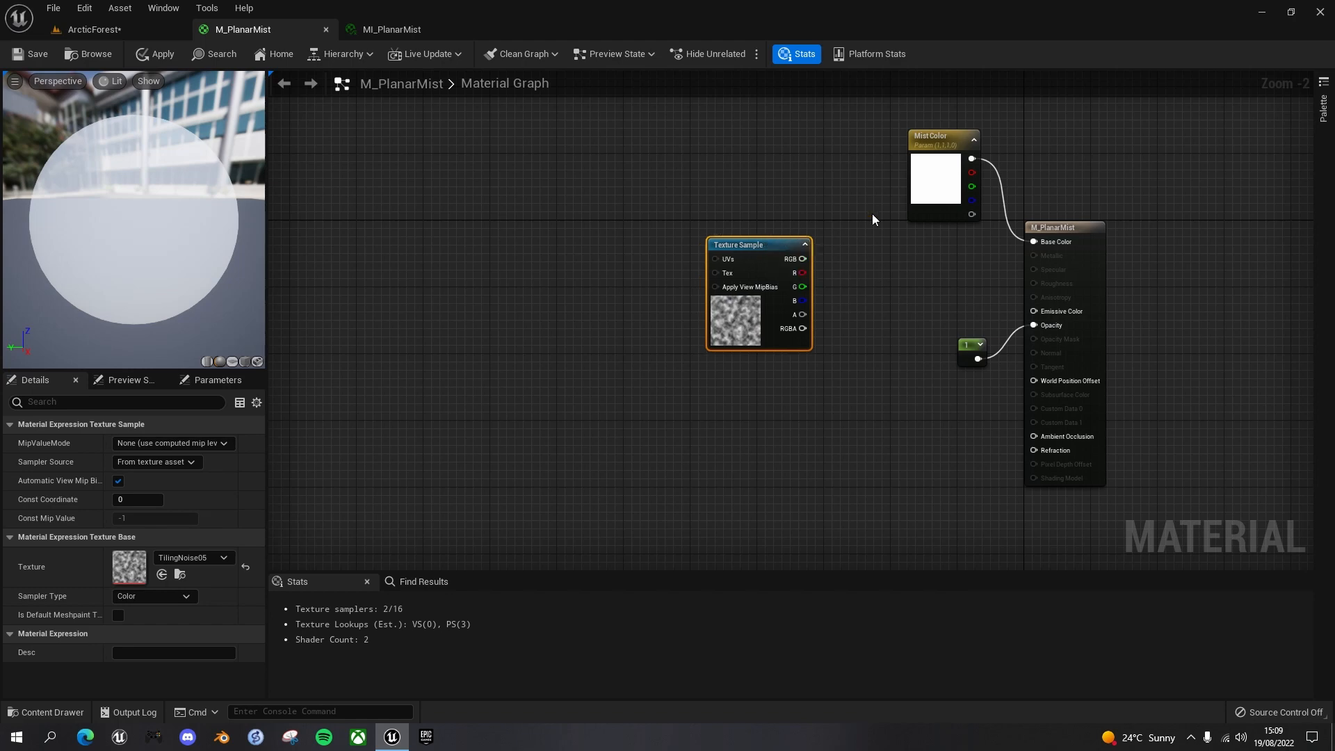
Multiply Mist Color by the Texture Sample's RGB output, feed the Multiply node into Base Color, and save the material.
left_click_drag(931, 139, 865, 131)
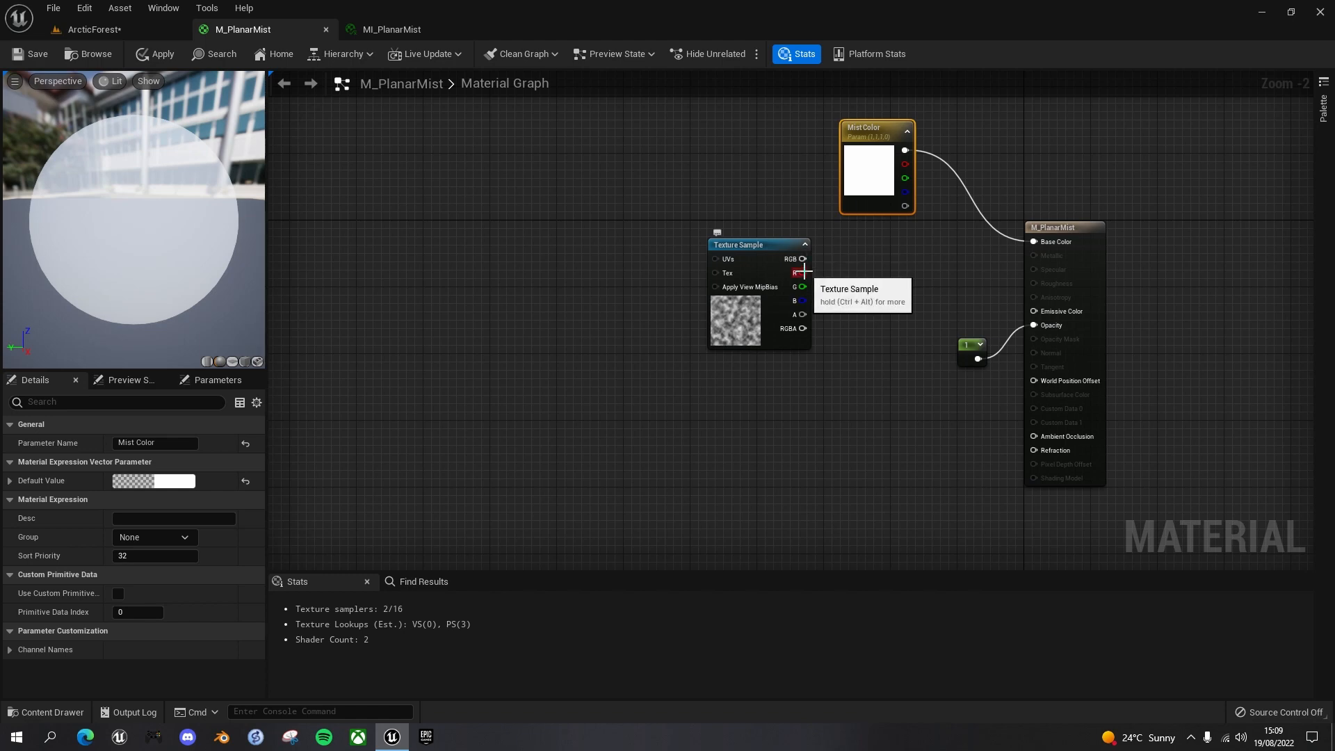
left_click_drag(802, 259, 934, 282)
type("multiply")
key("Return")
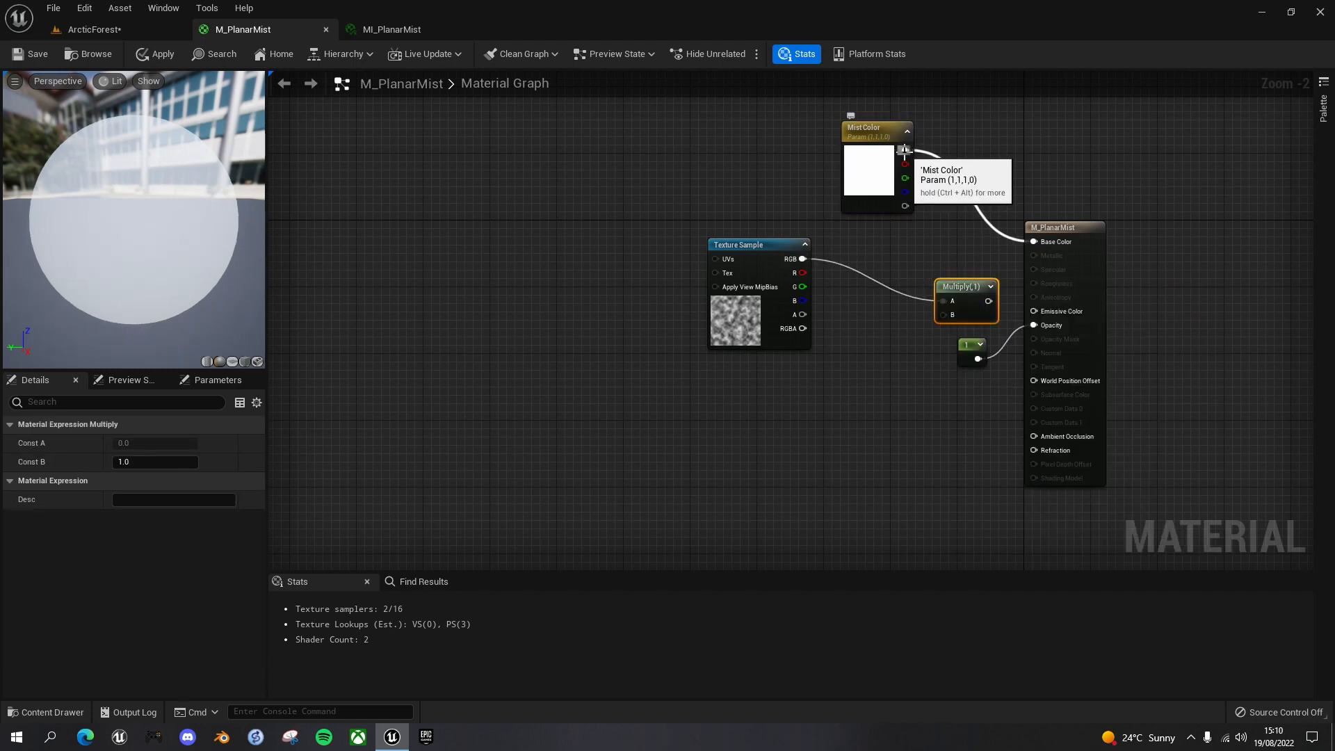
left_click_drag(904, 150, 952, 301)
left_click_drag(803, 258, 1034, 239)
left_click_drag(969, 289, 973, 248)
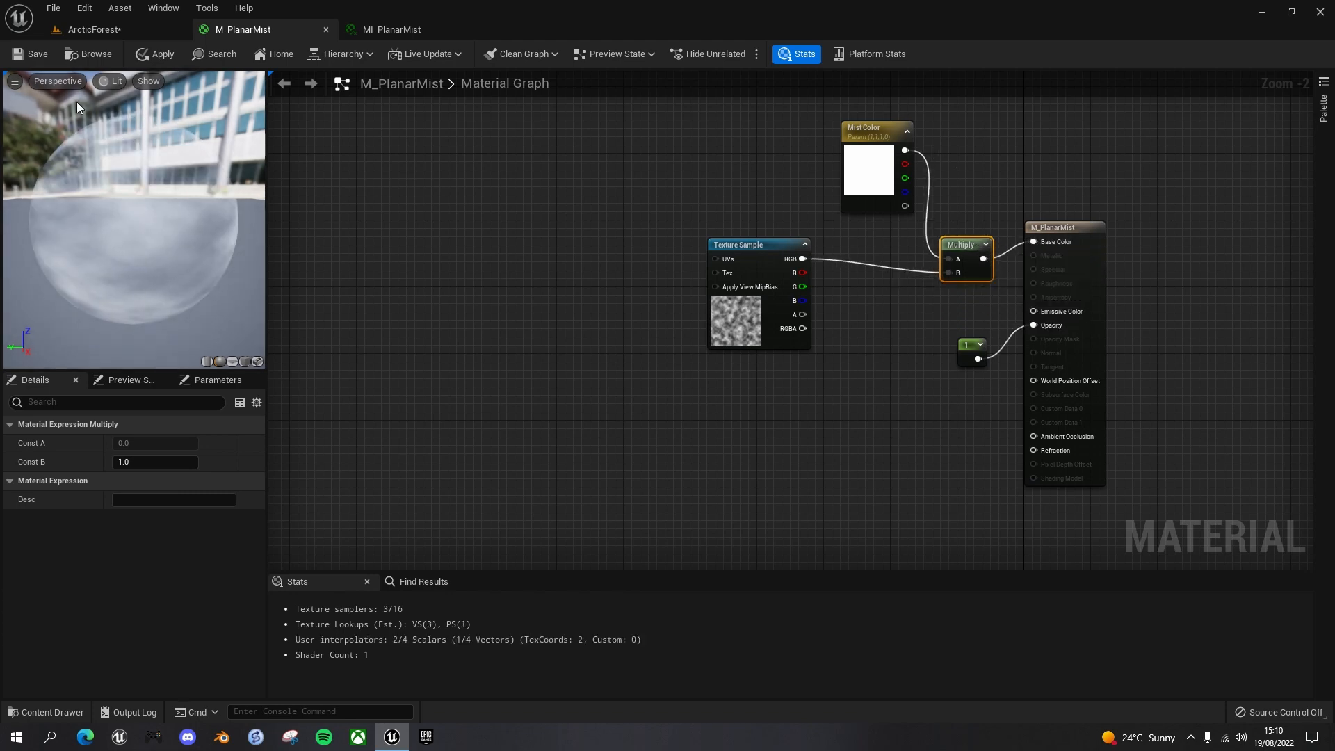
left_click(30, 55)
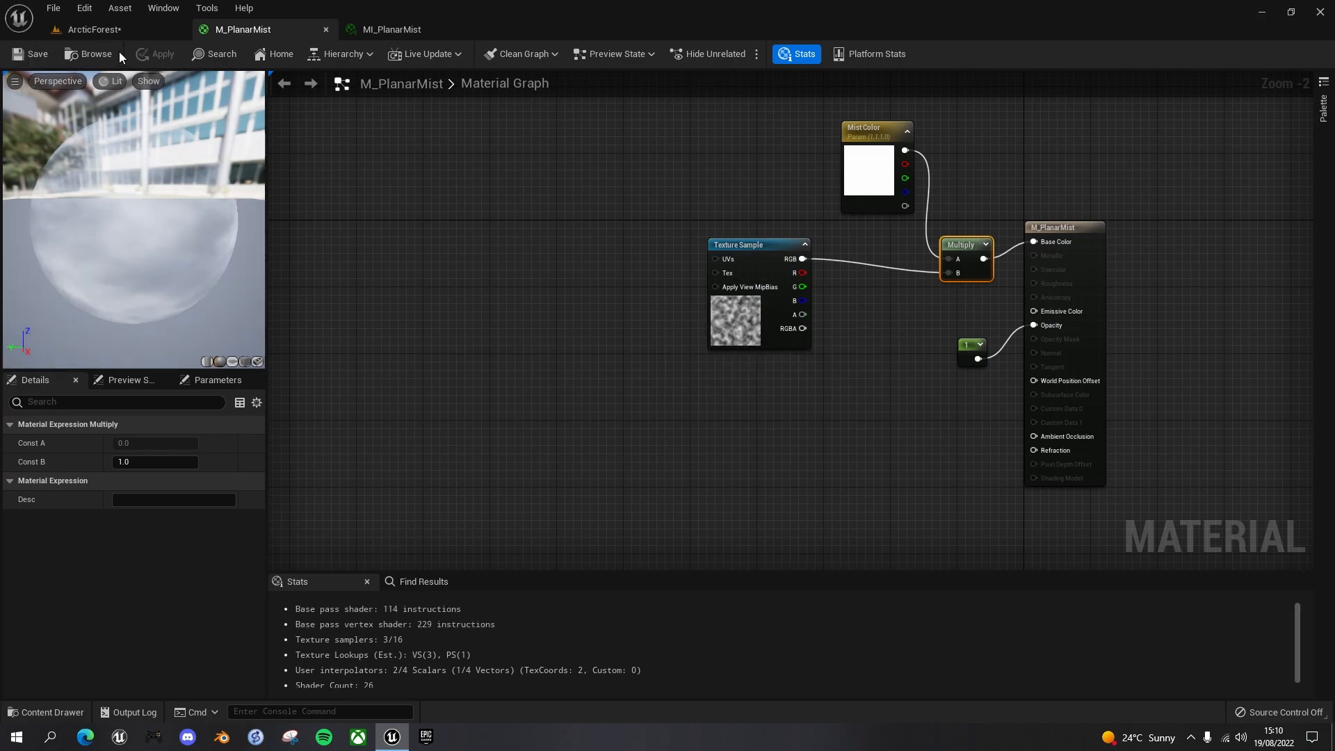
Put the M_PlanarMist and MI_PlanarMist editors together in a separate window, side by side with the ArcticForest level.
left_click(107, 27)
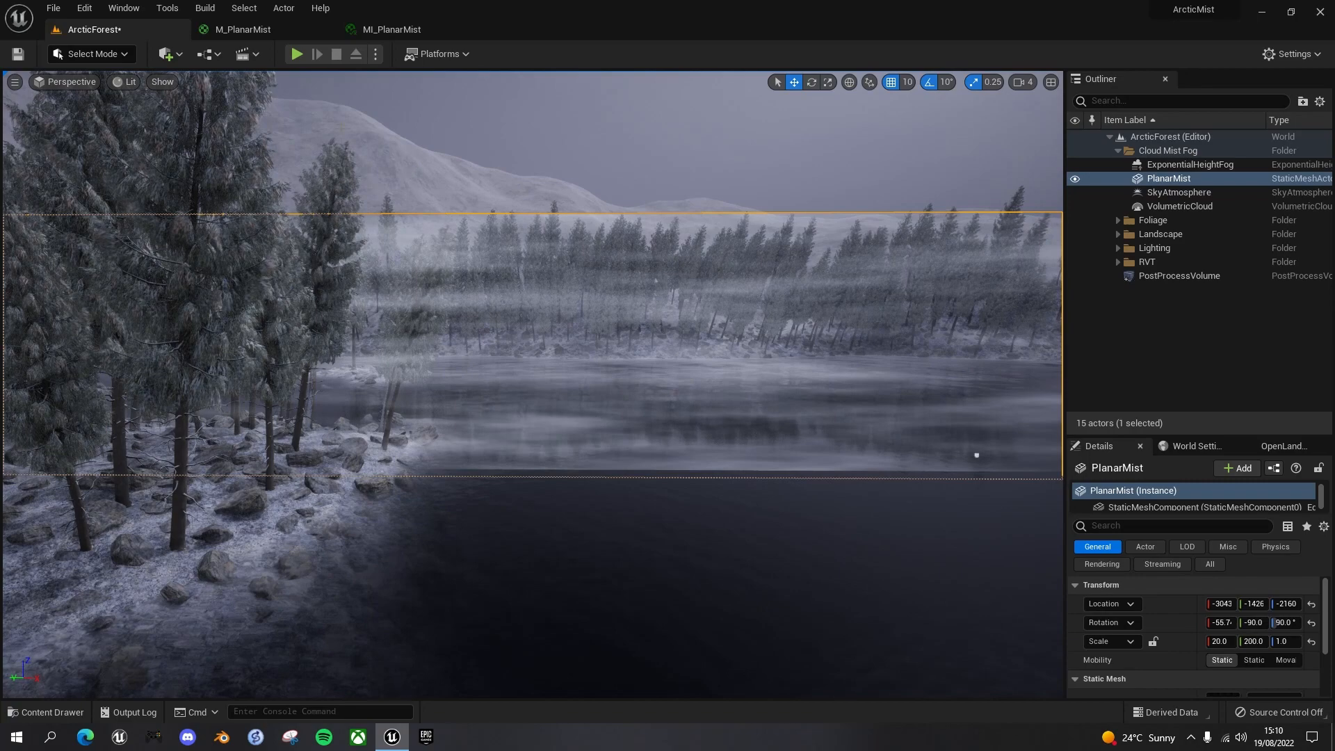
left_click(256, 28)
left_click_drag(255, 28, 386, 111)
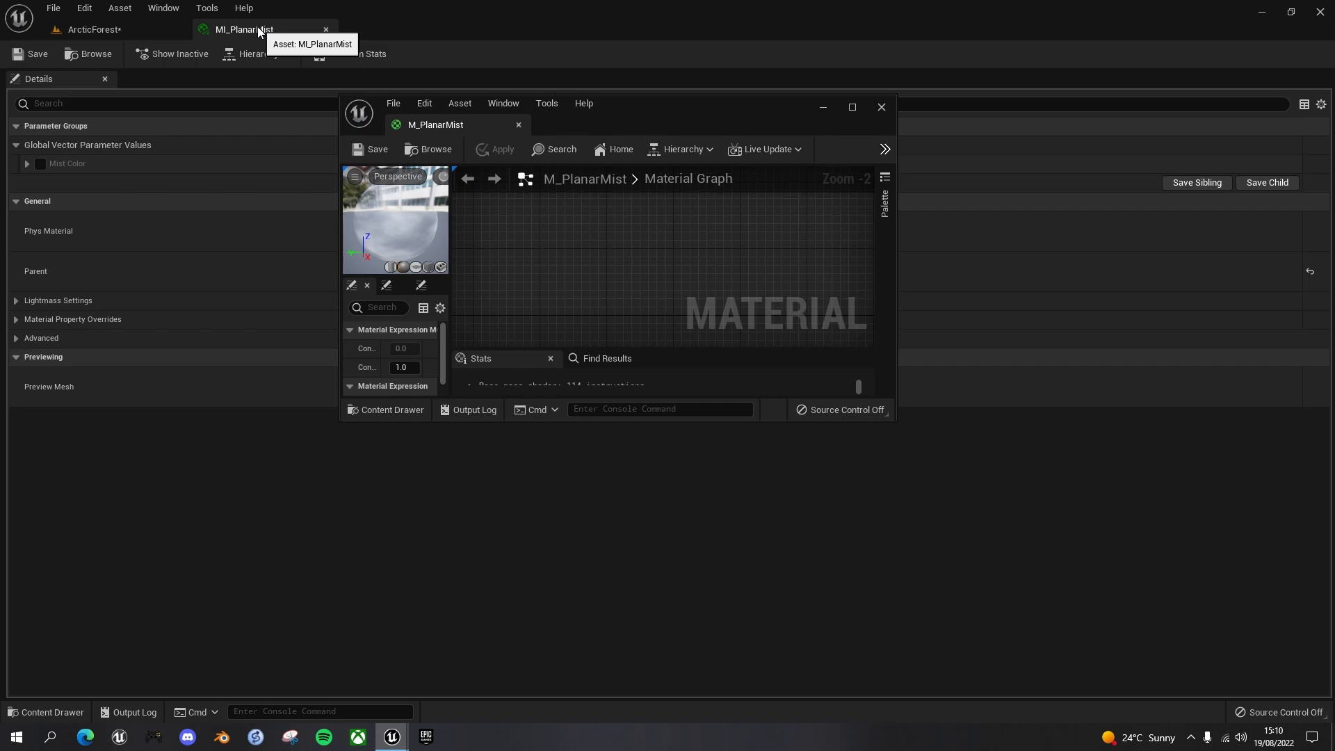
key("super+Right")
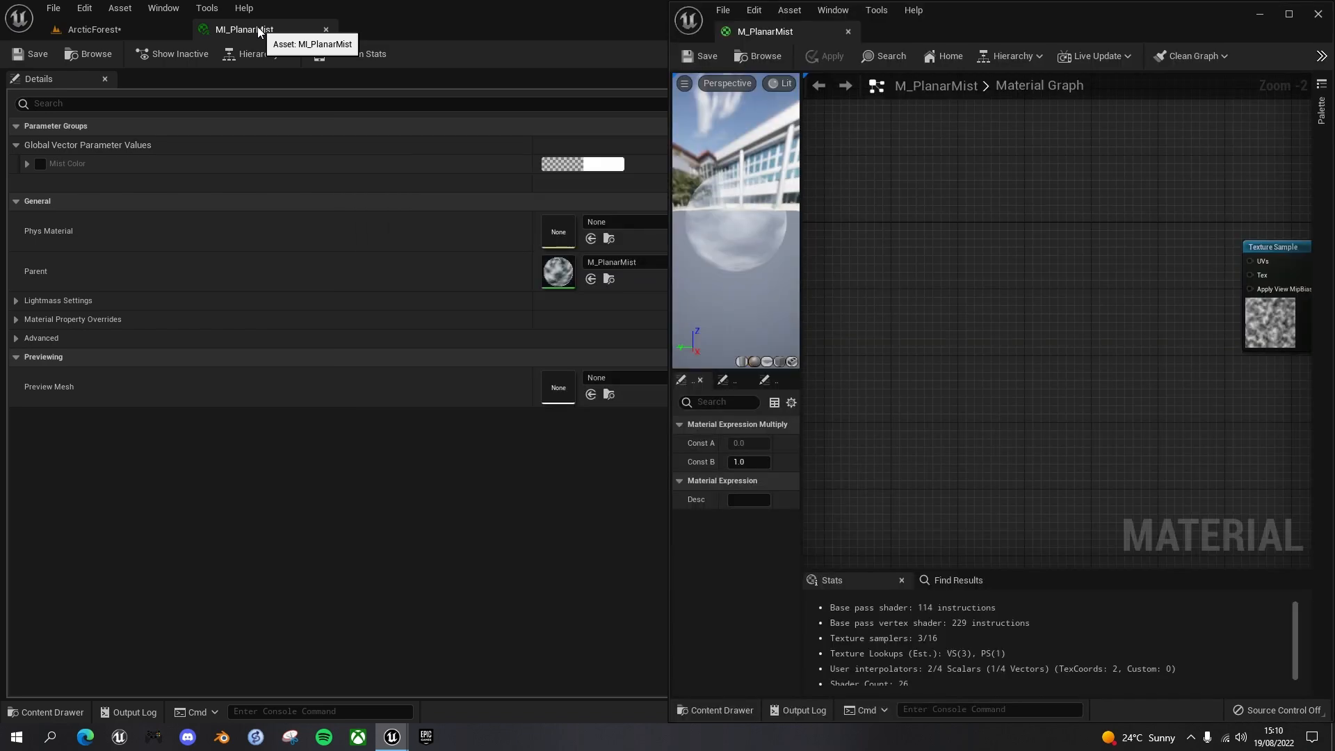
key("Return")
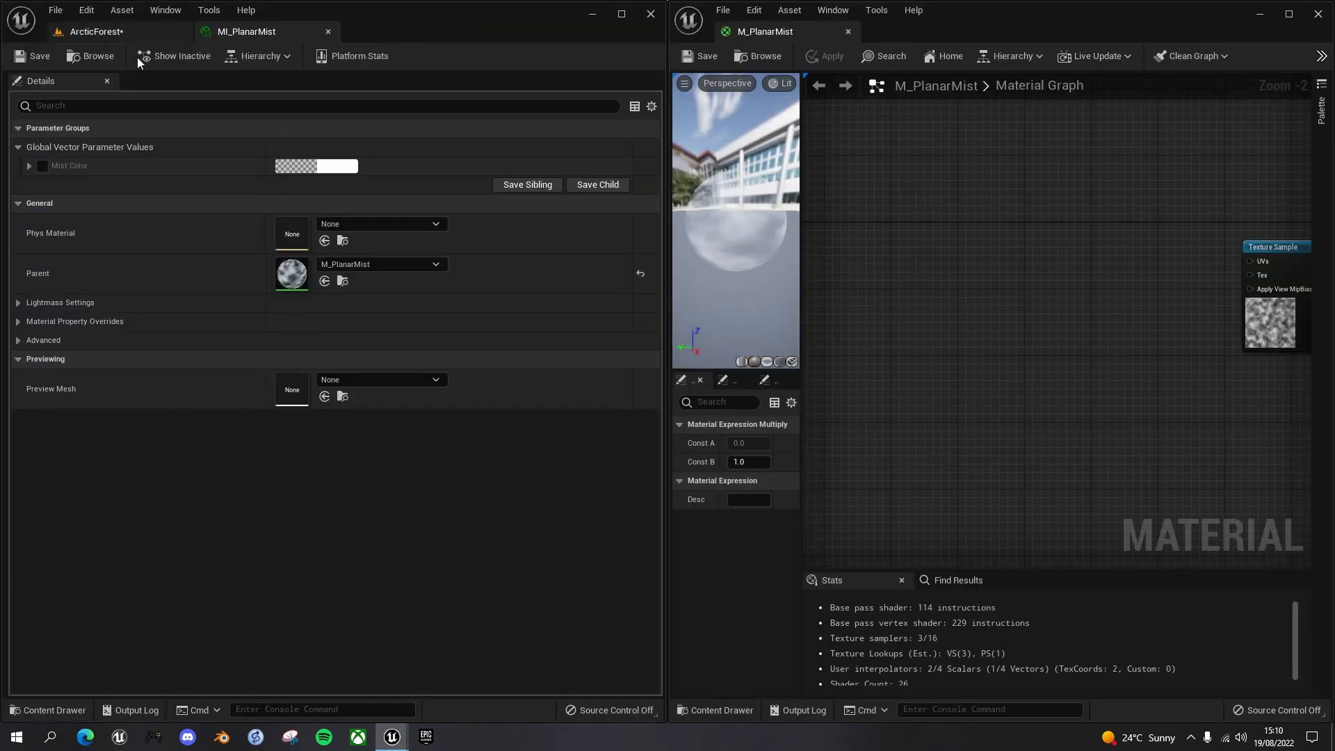
left_click_drag(262, 33, 899, 37)
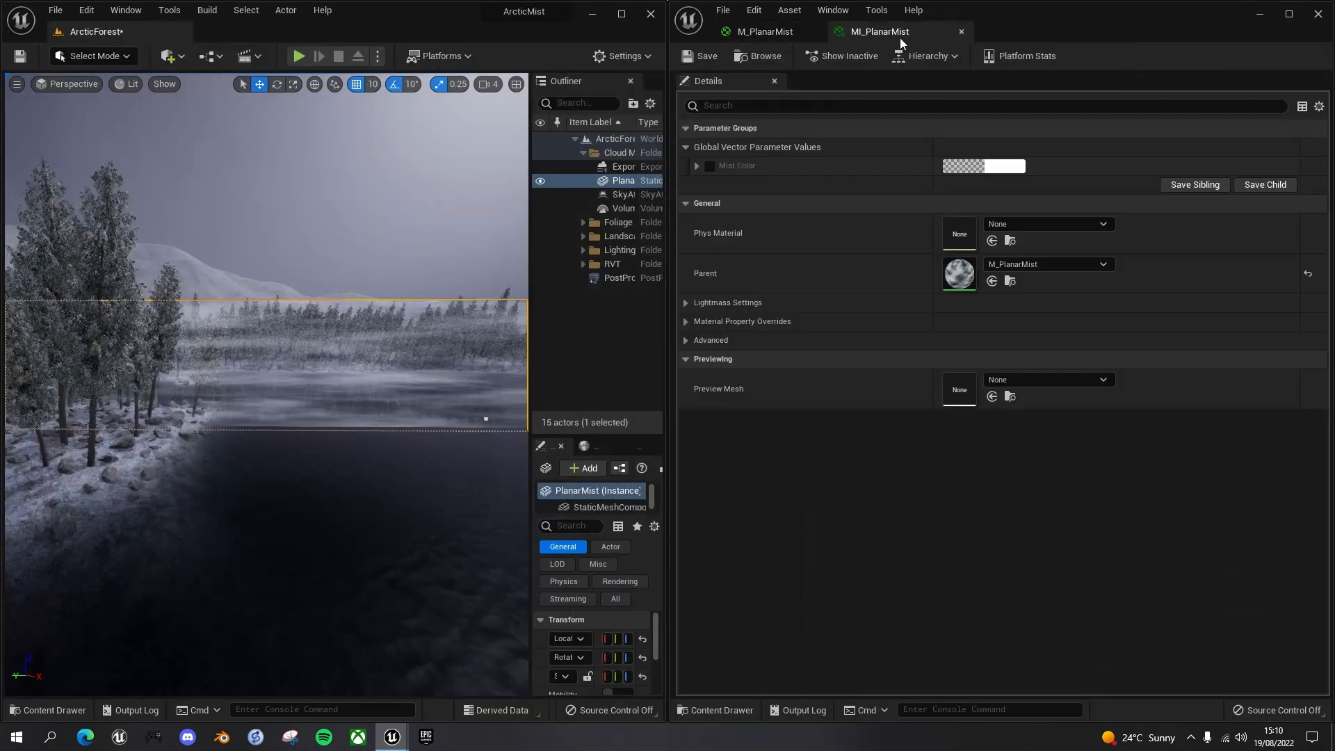
left_click(748, 33)
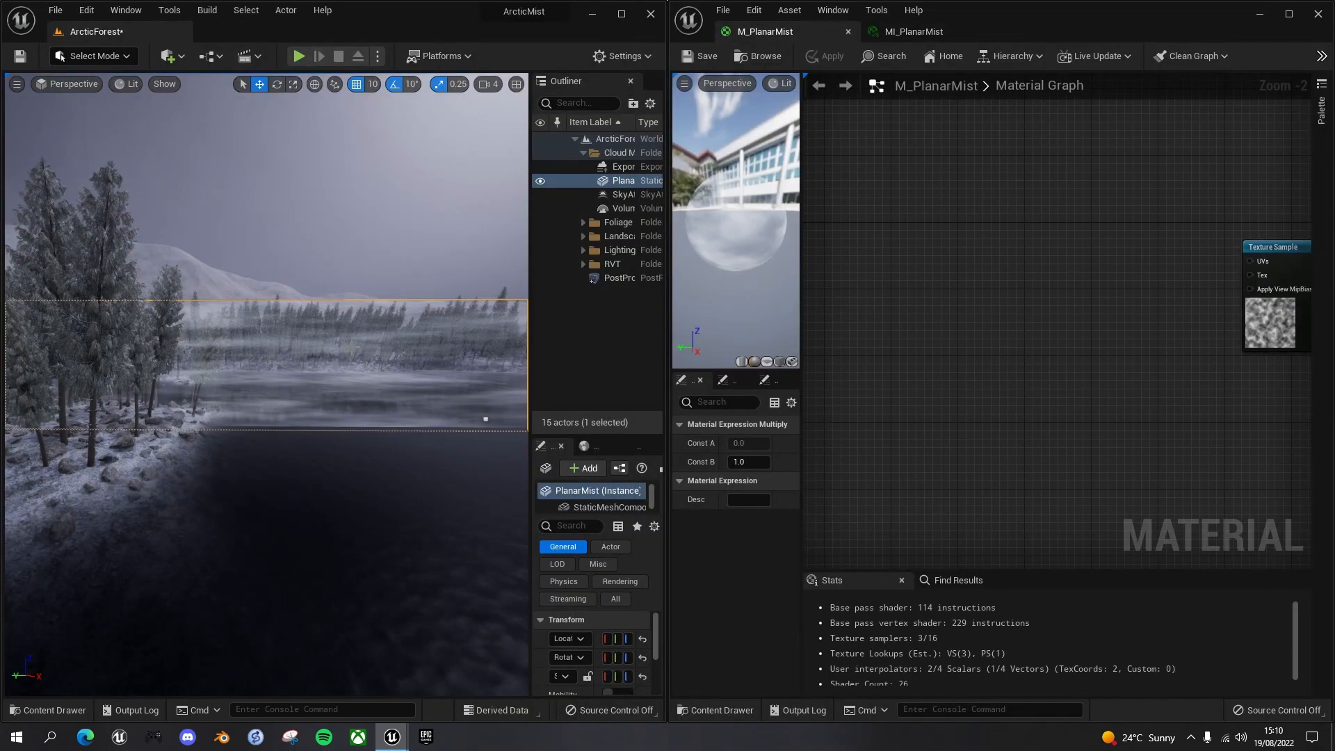
scroll(310, 386, "up", 4)
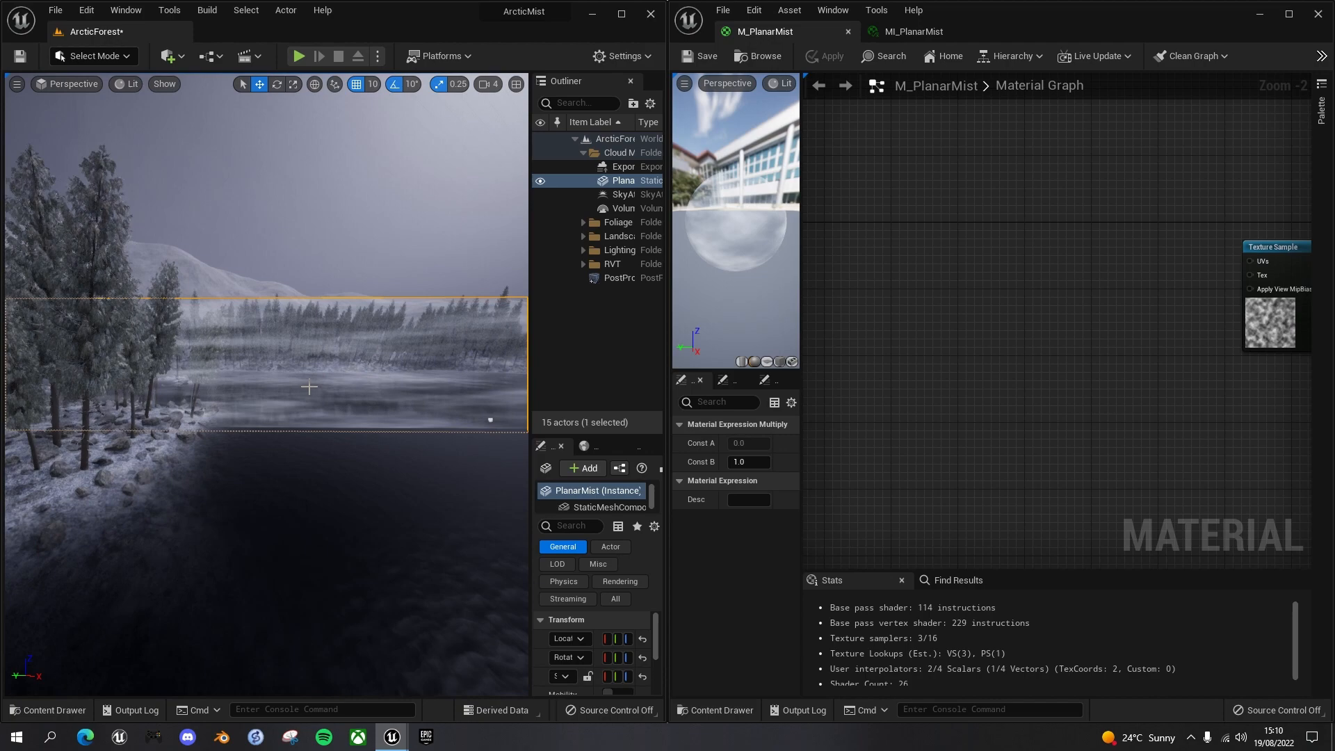
scroll(309, 386, "up", 1)
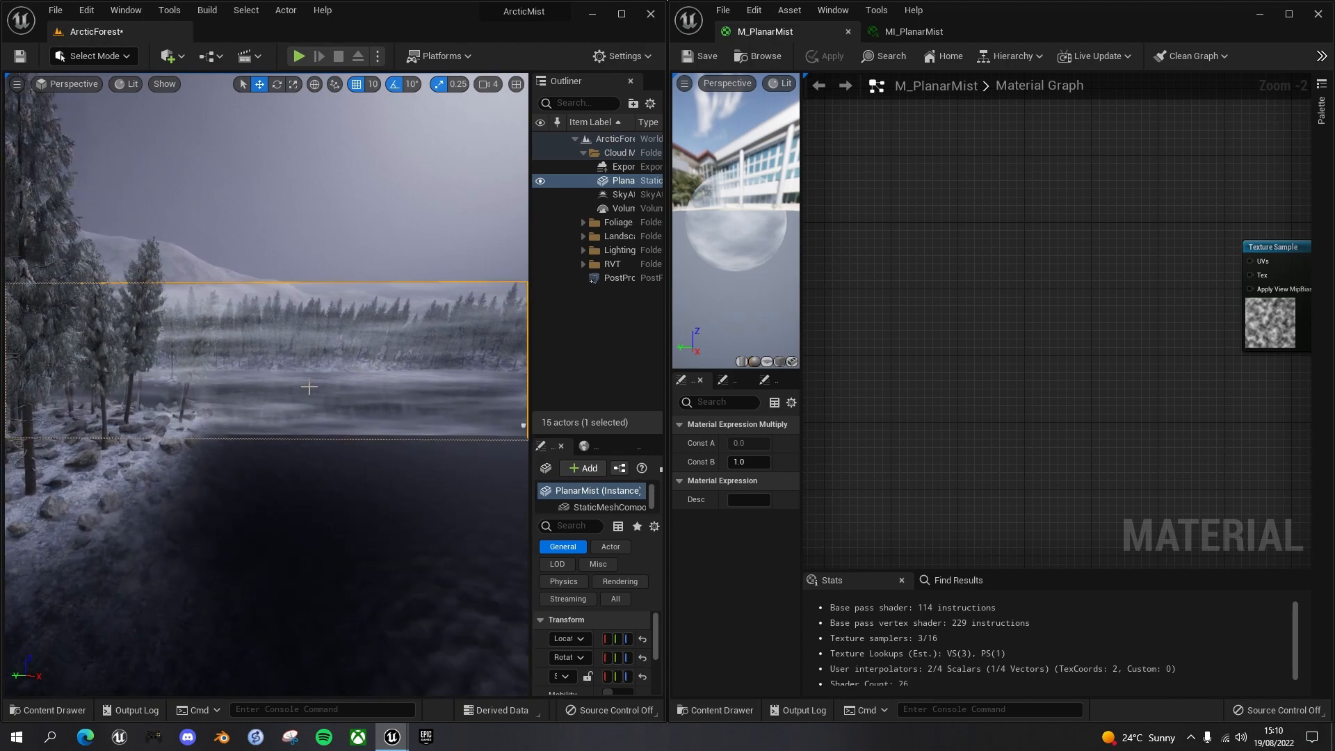
Move the Texture Sample node closer to Multiply, then add a Panner node and connect it to the Texture Sample's UVs.
right_click_drag(1233, 342, 1023, 346)
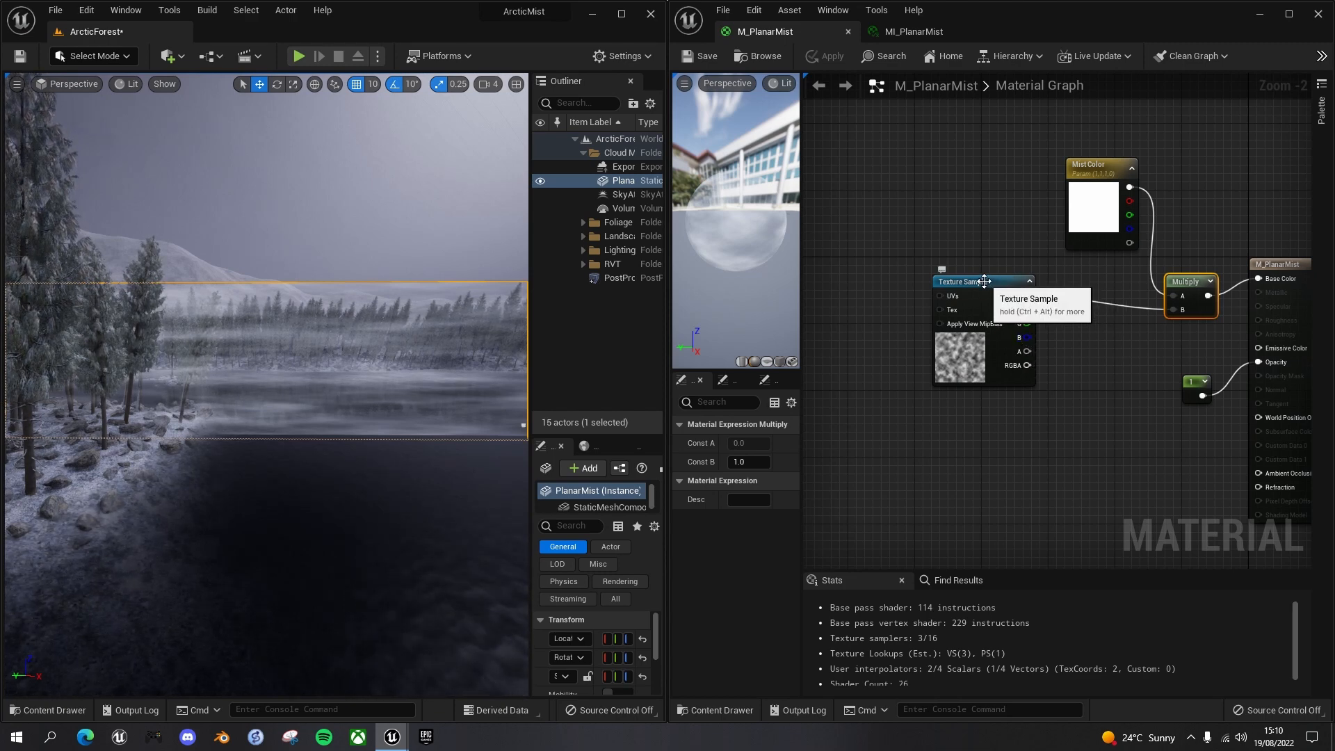
left_click_drag(986, 286, 1083, 286)
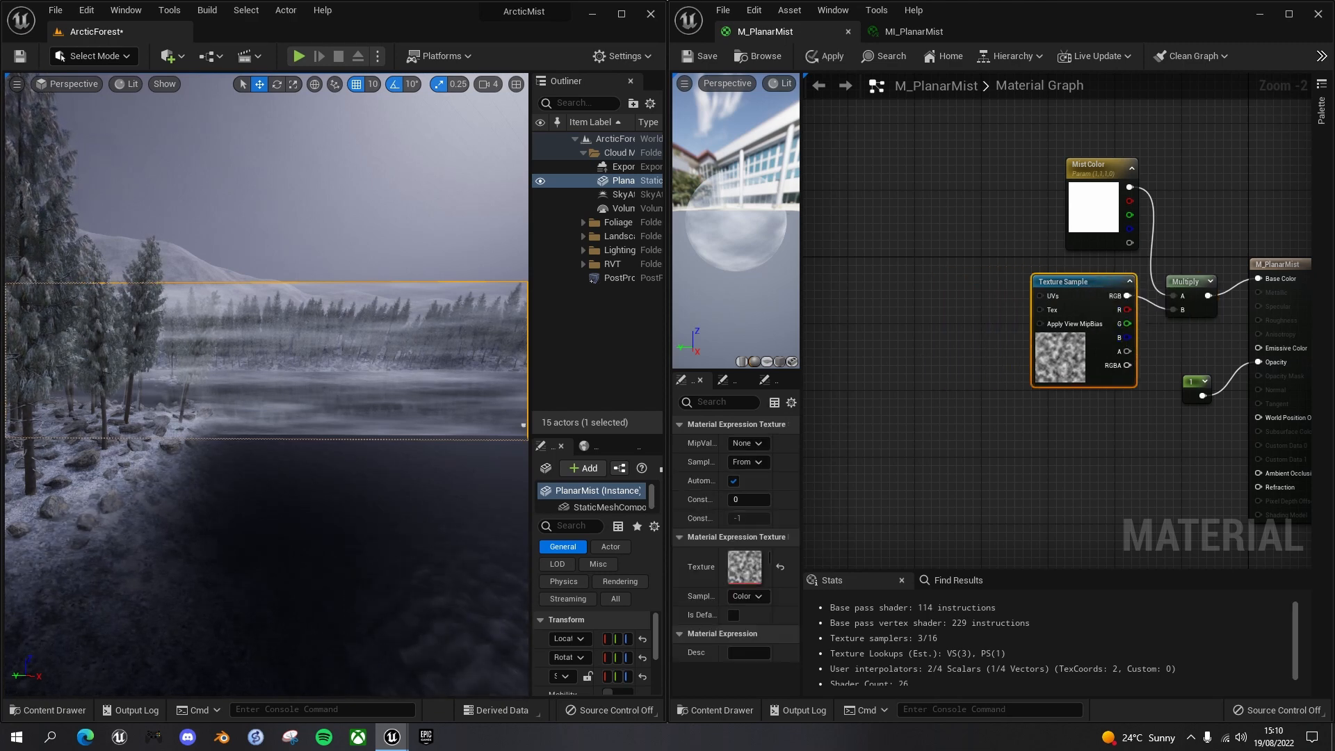
right_click_drag(917, 348, 983, 306)
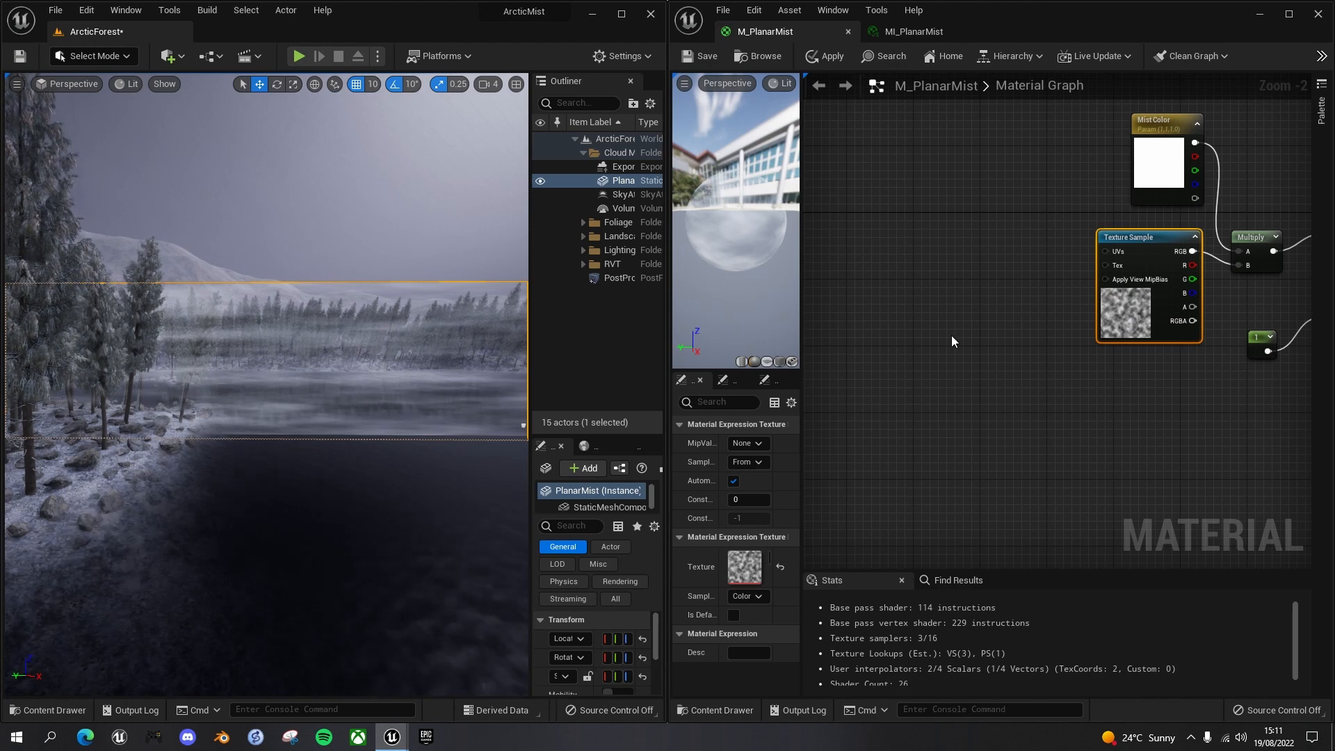
right_click(1007, 287)
type("panner")
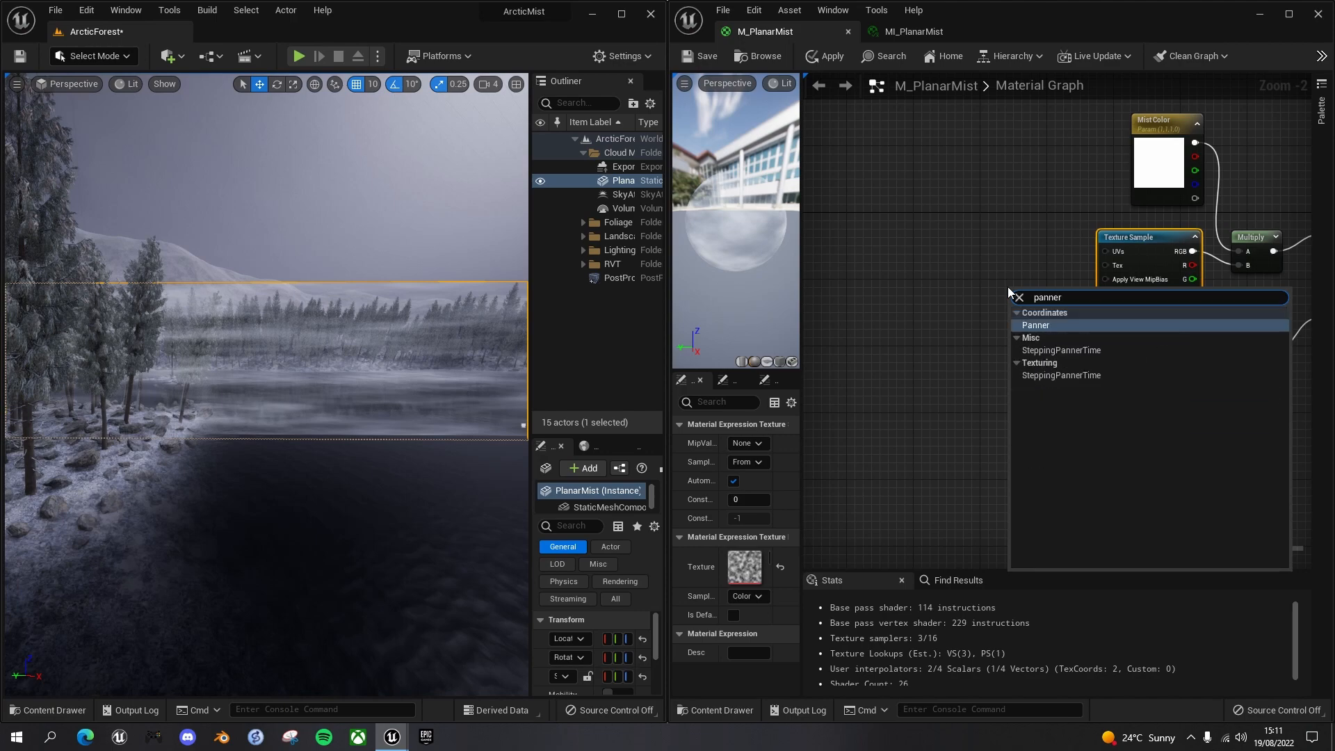
key("Return")
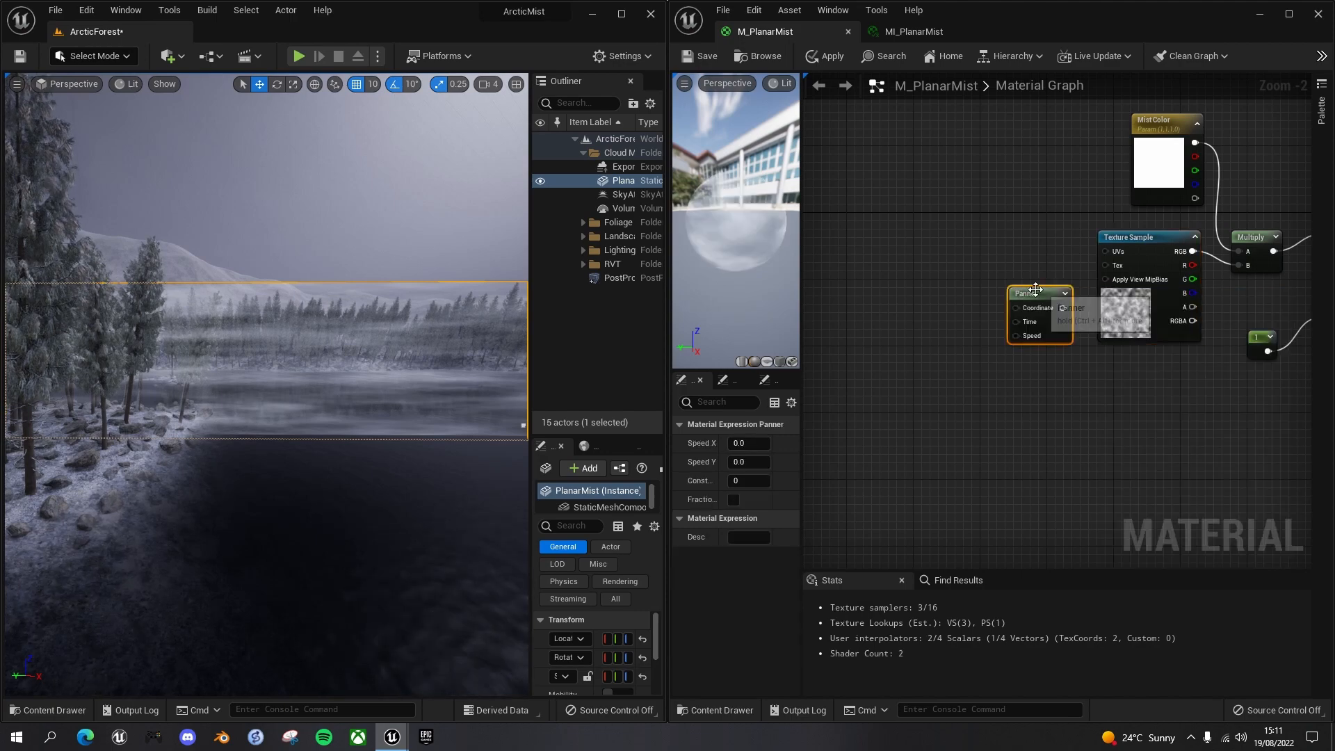
left_click_drag(1041, 294, 1022, 241)
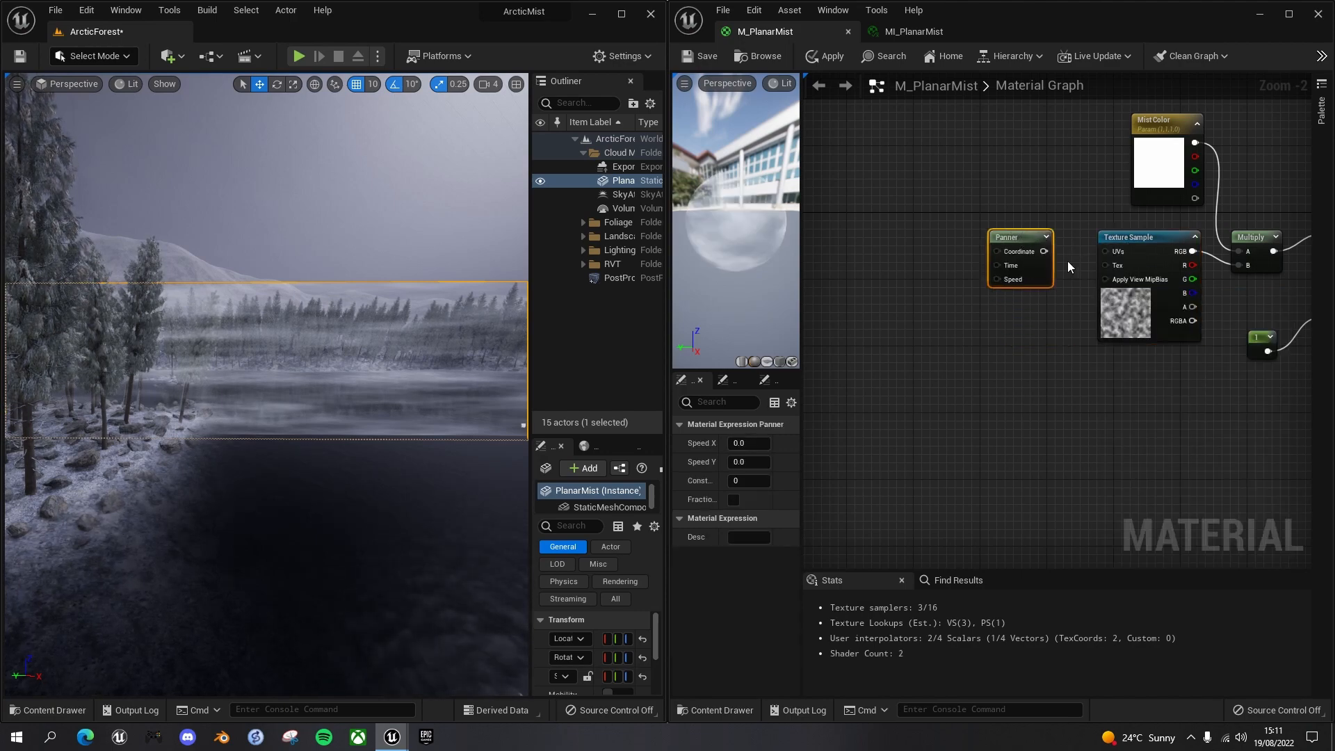
left_click_drag(1043, 251, 1105, 252)
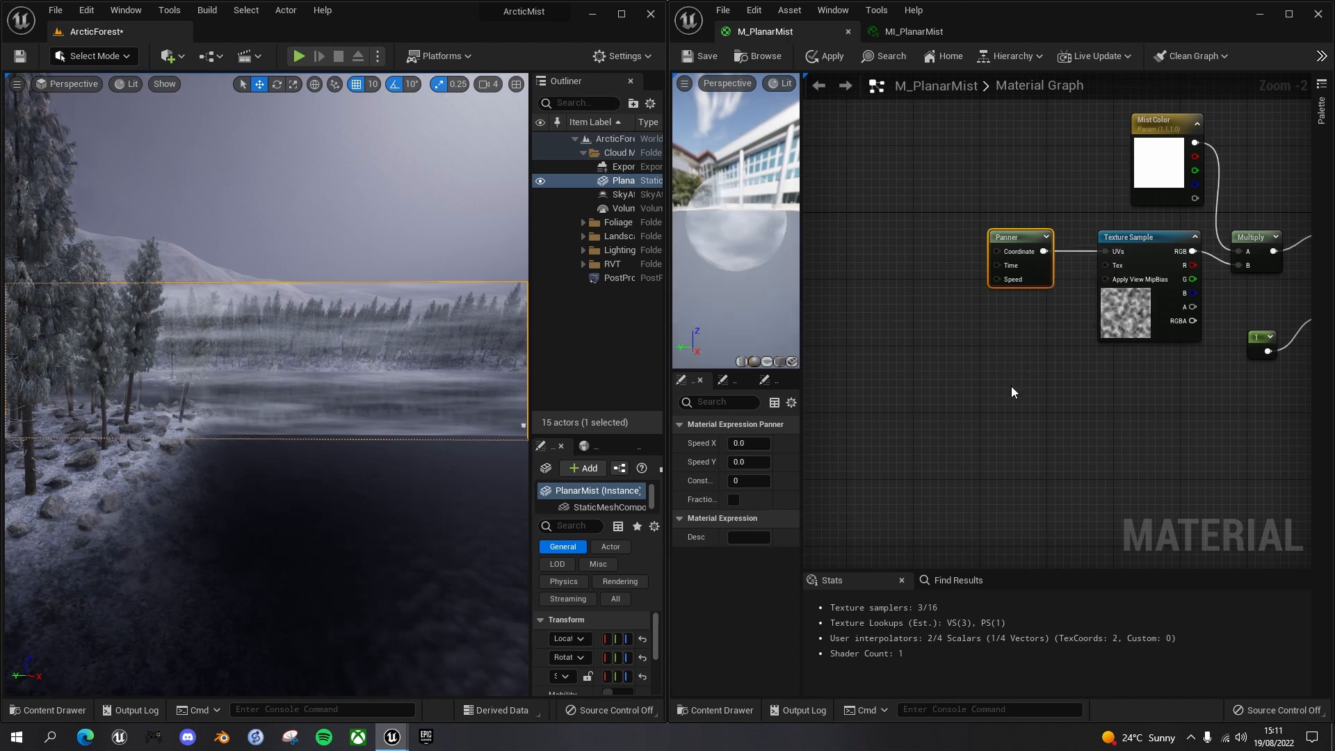
Add a TexCoord node and a Multiply node, and connect TexCoord through Multiply's A input to the Panner's Coordinate input.
right_click_drag(1010, 388, 1057, 453)
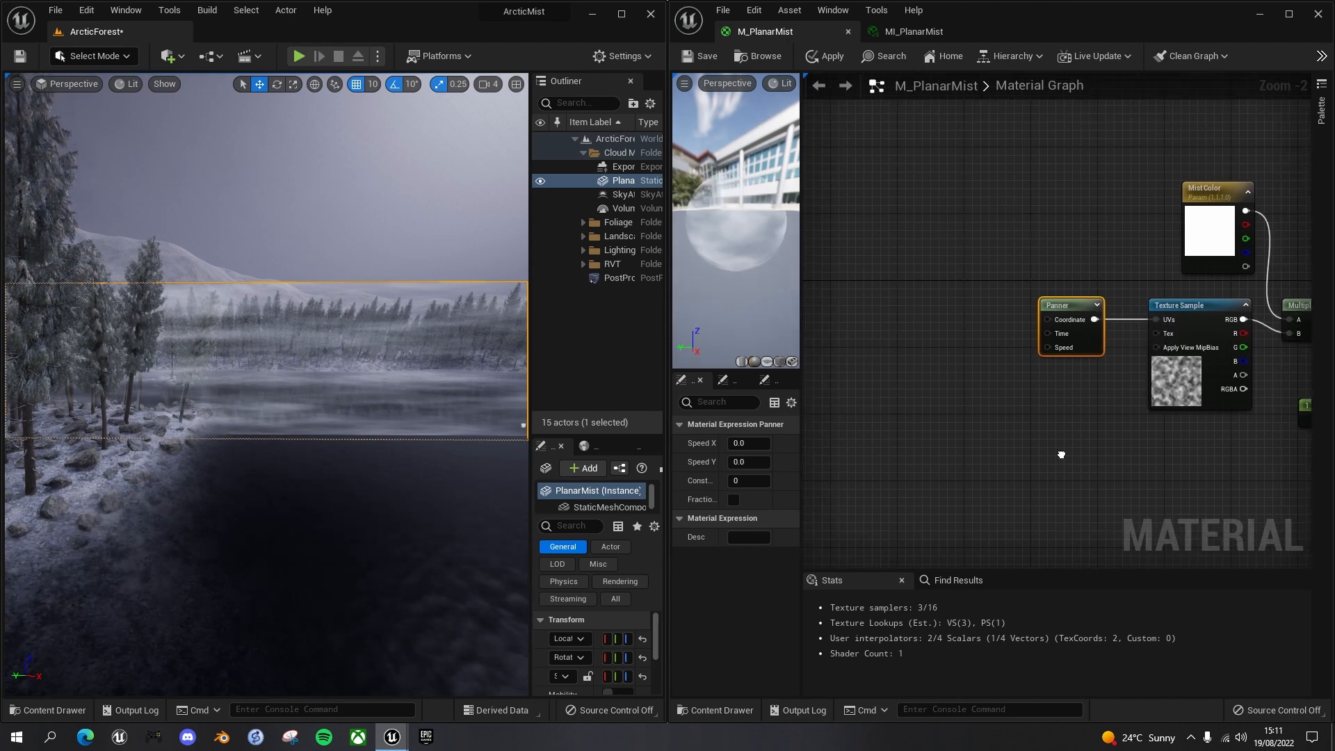
left_click(891, 314)
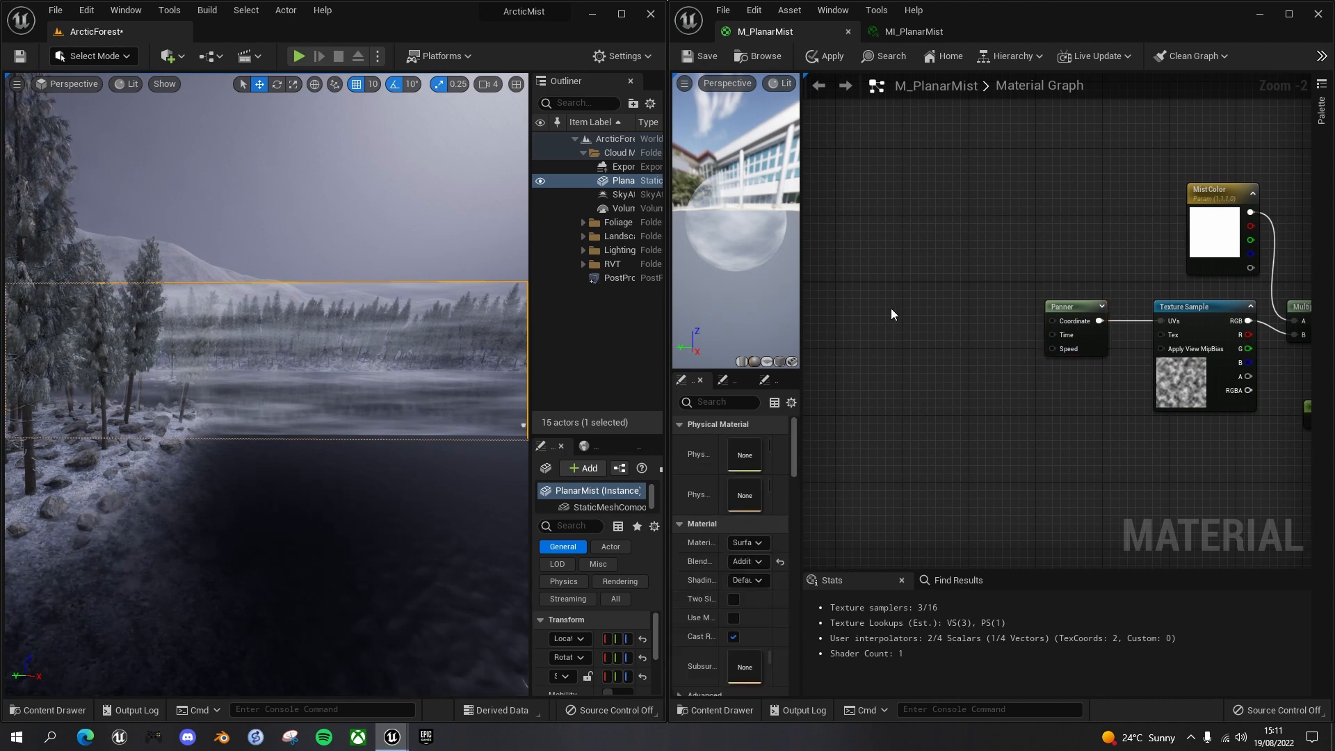
left_click(891, 307)
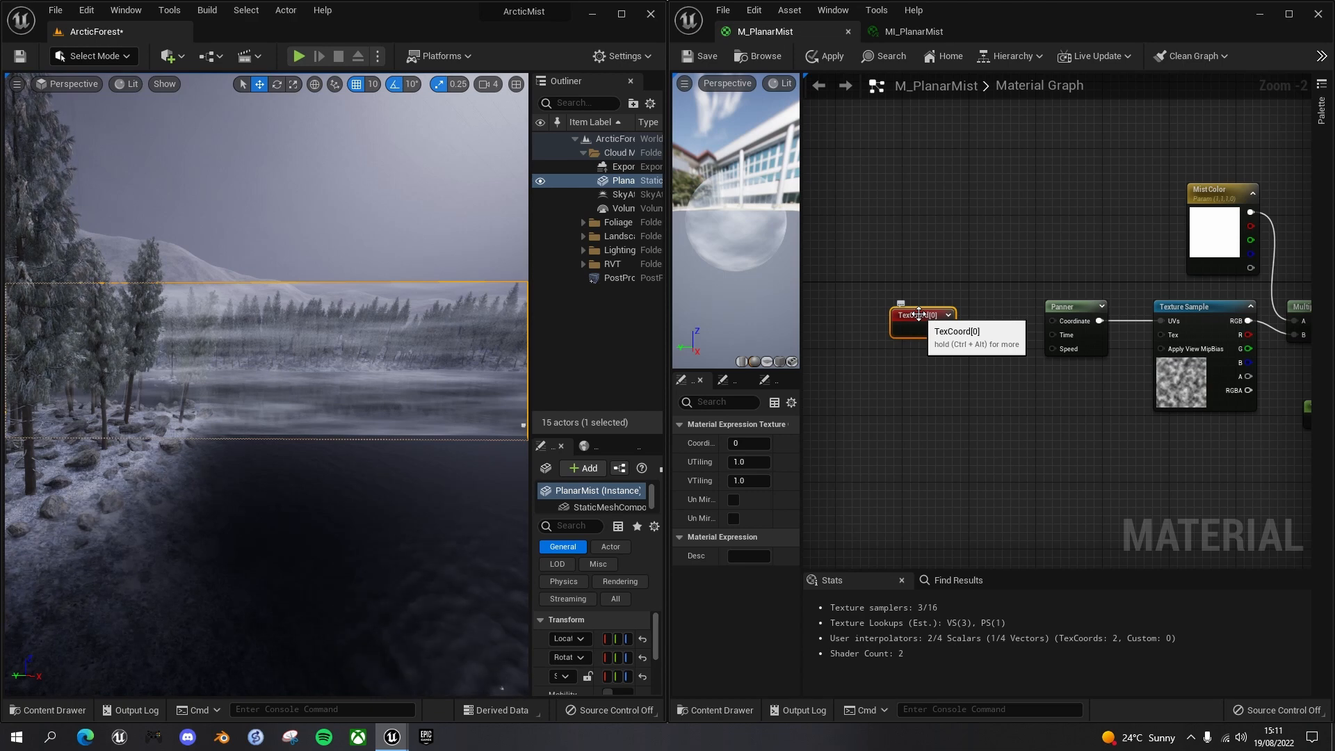
left_click_drag(918, 314, 896, 305)
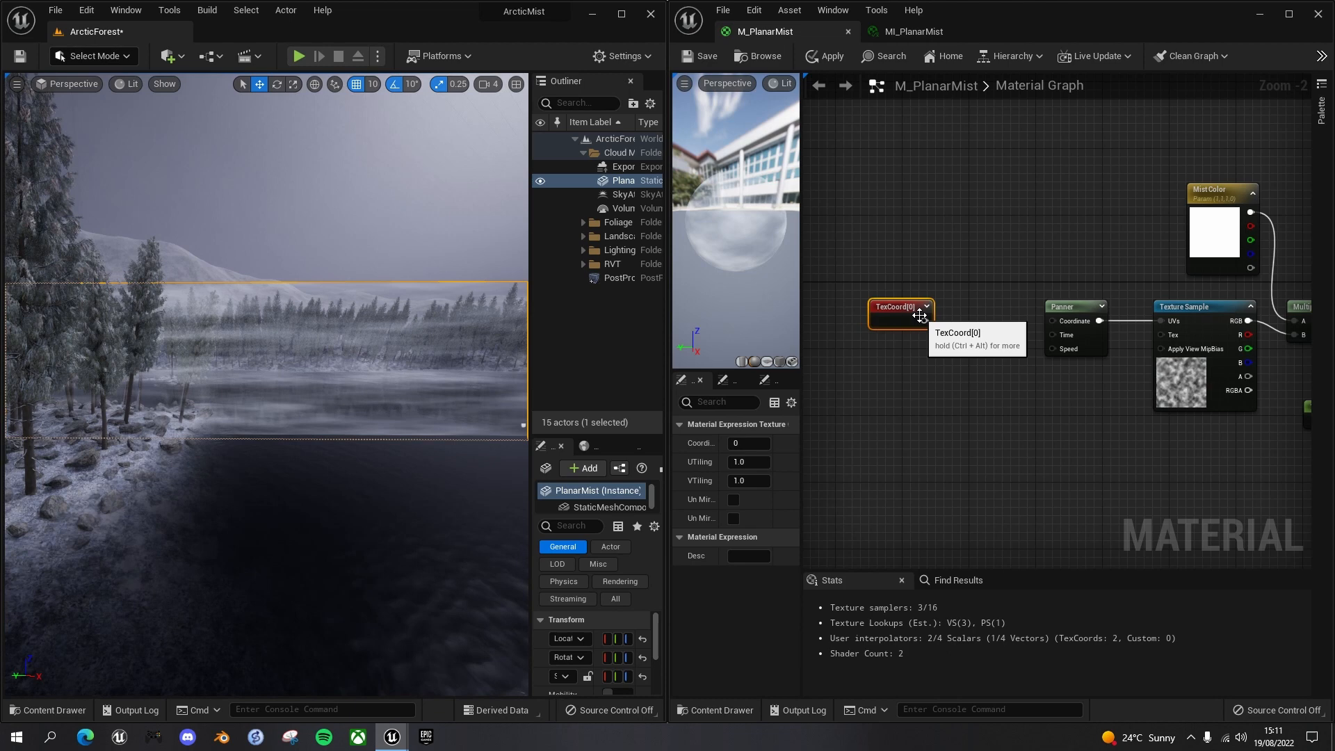
left_click_drag(924, 320, 971, 323)
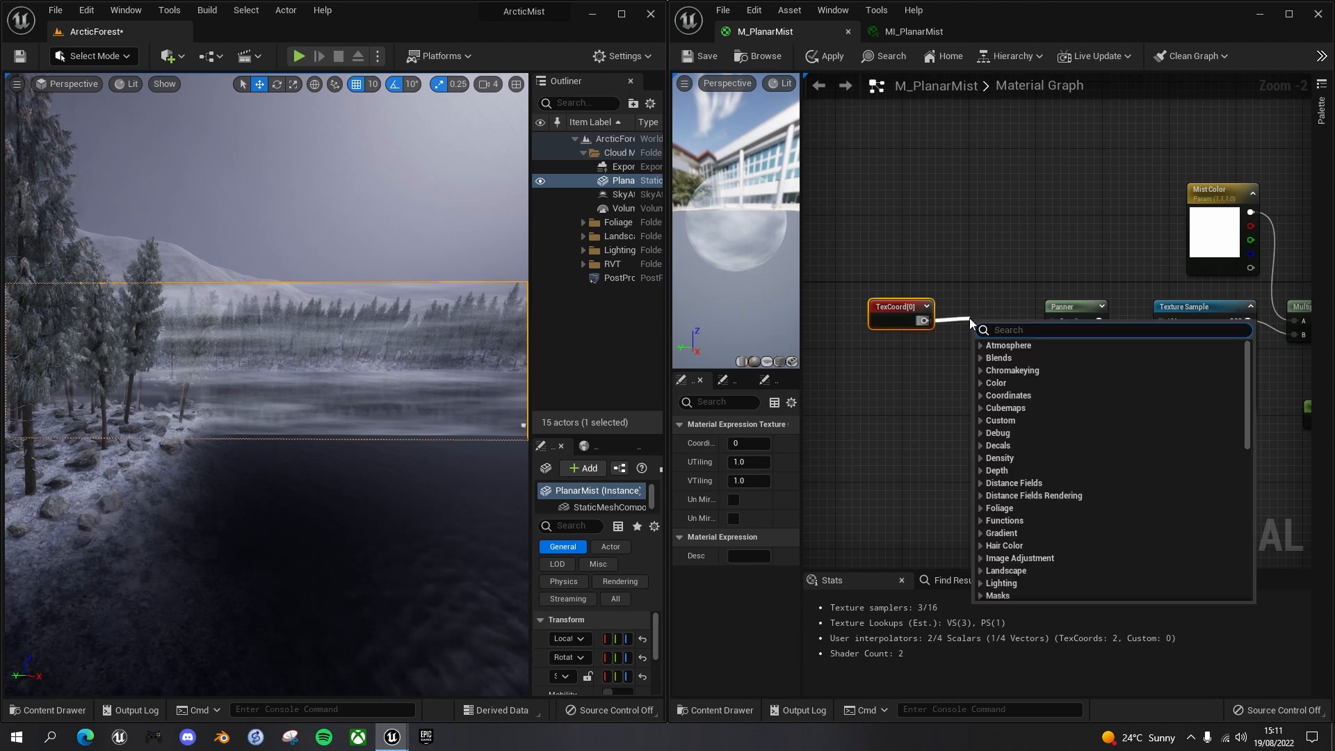
type("multiply")
key("Return")
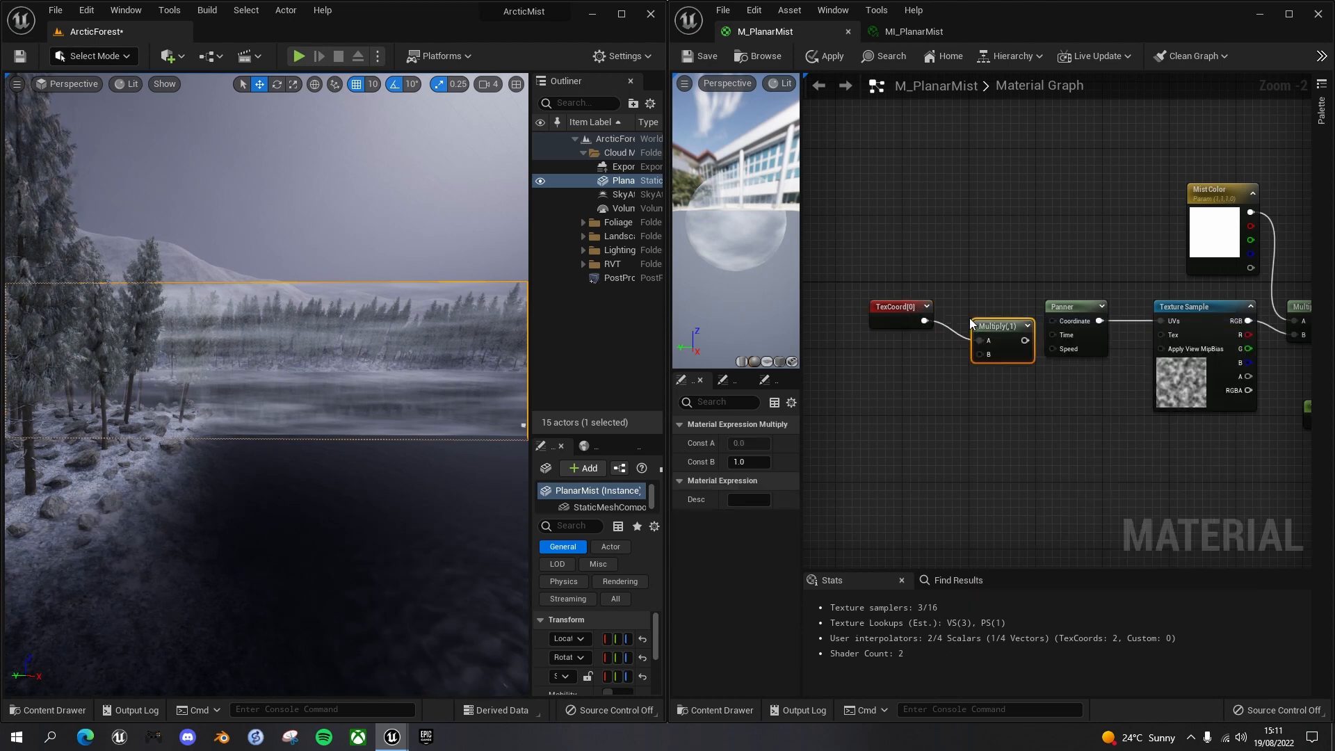
left_click_drag(997, 324, 1052, 321)
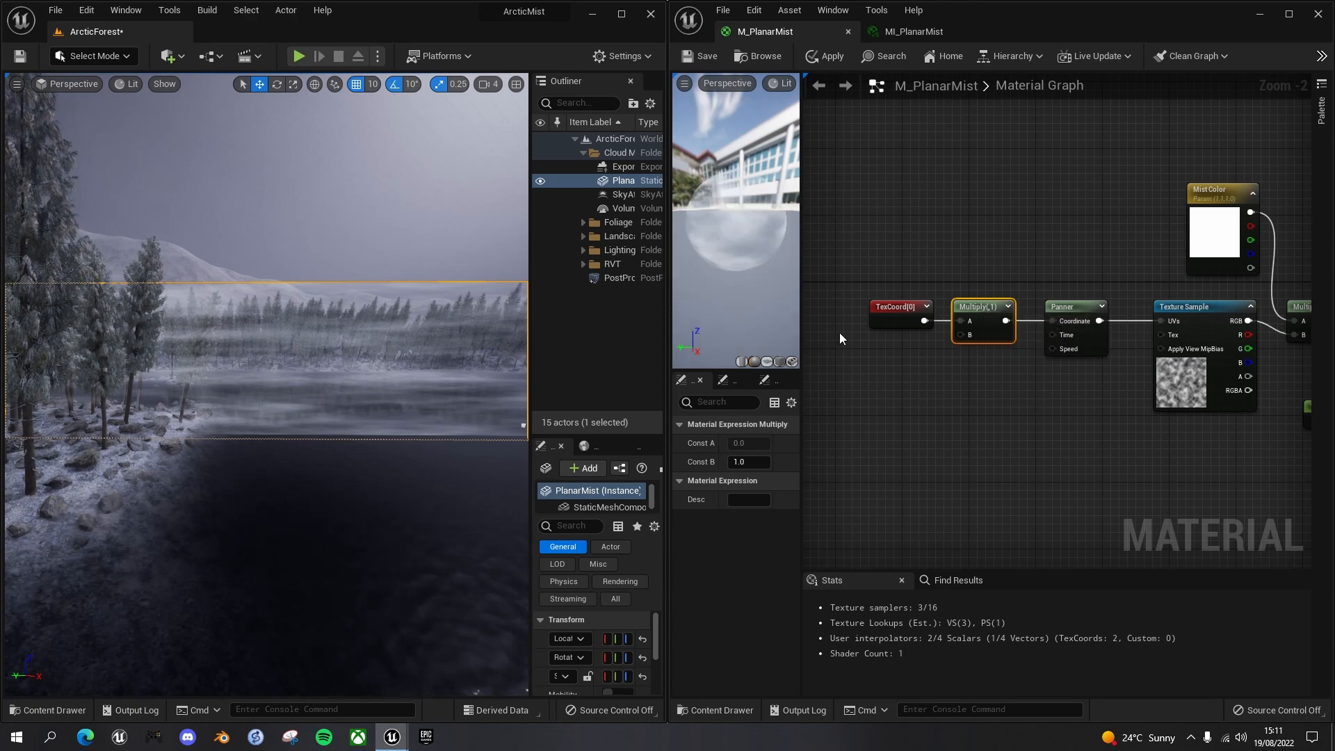
right_click(869, 358)
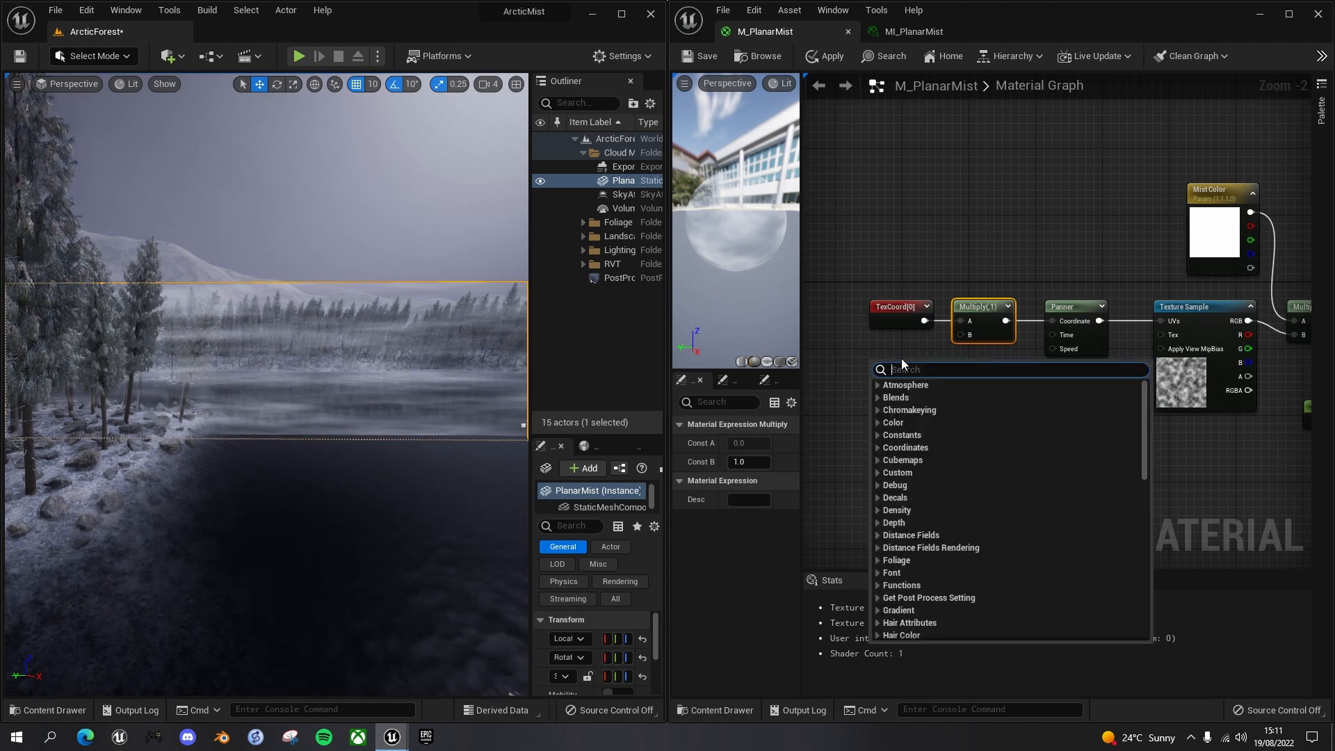
left_click(863, 353)
left_click(865, 354)
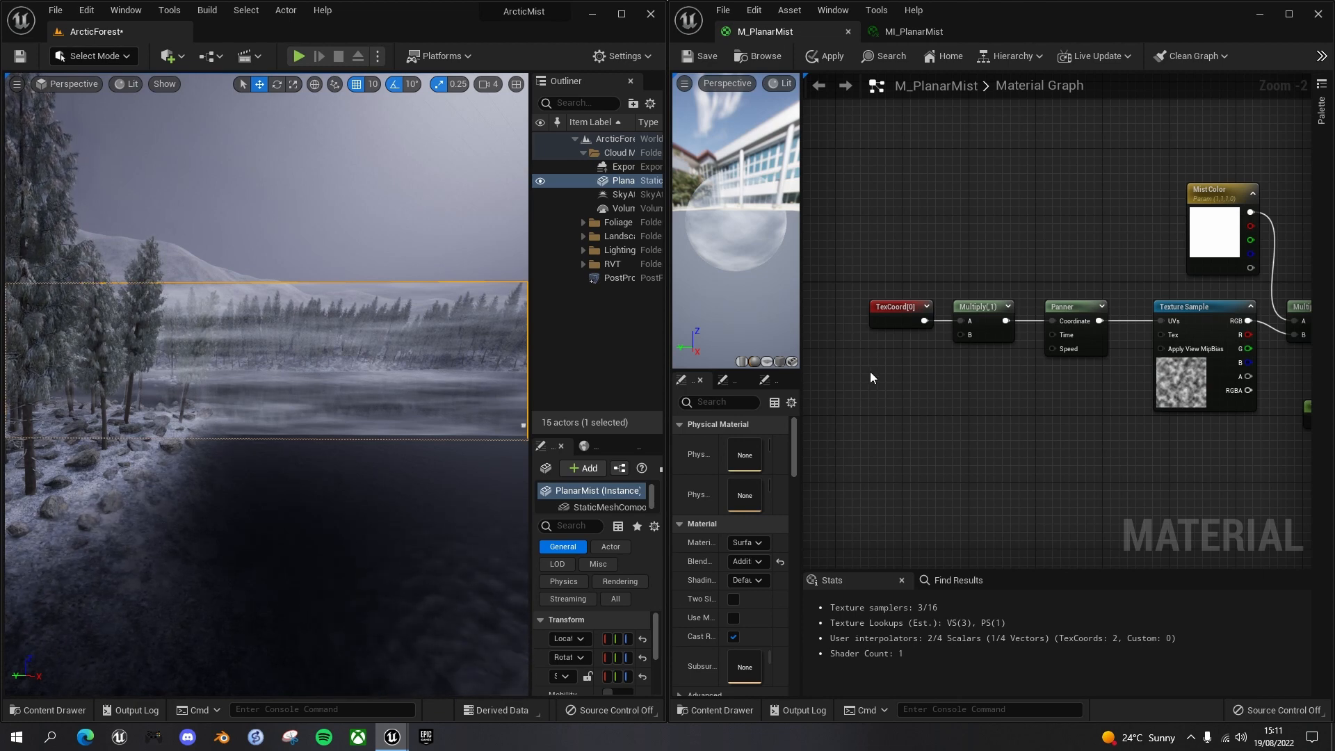
Add a scalar parameter named Mist Tiling with a default value of 1 and connect it to the B input of the TexCoord Multiply.
left_click(869, 371)
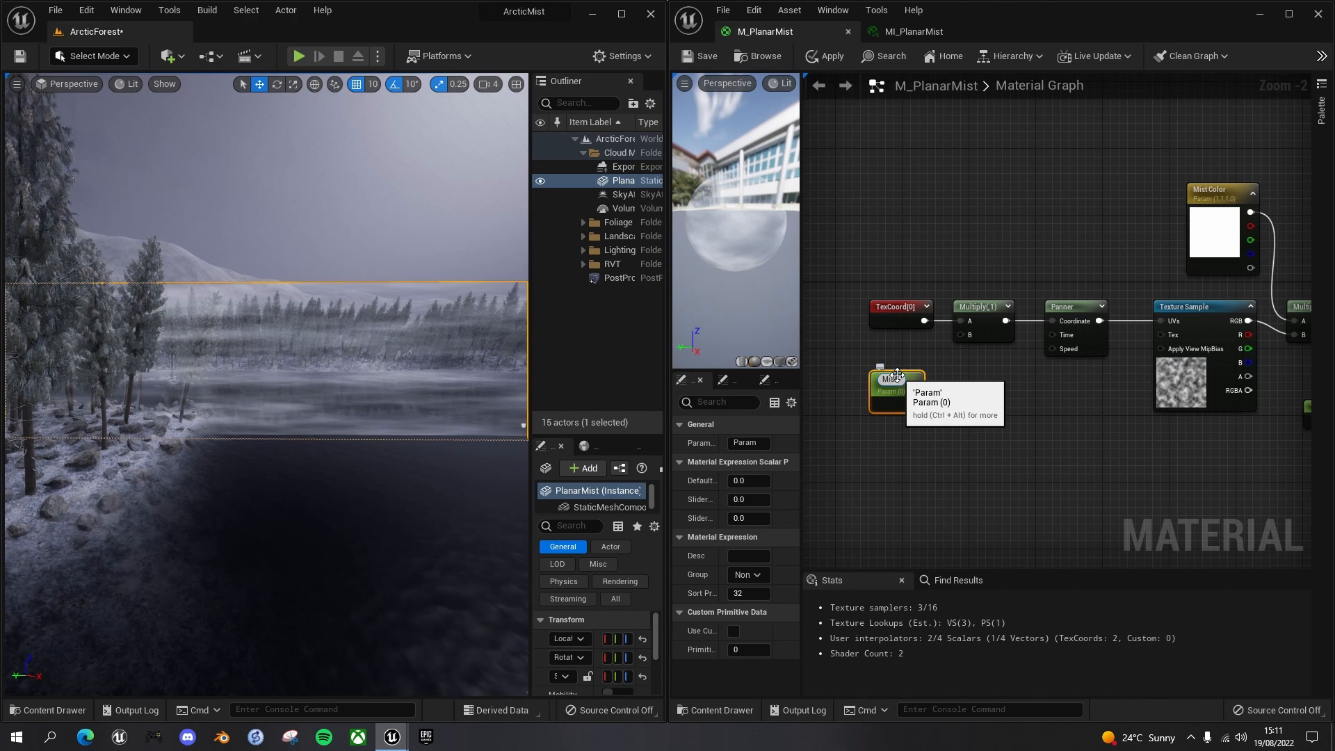
key("Return")
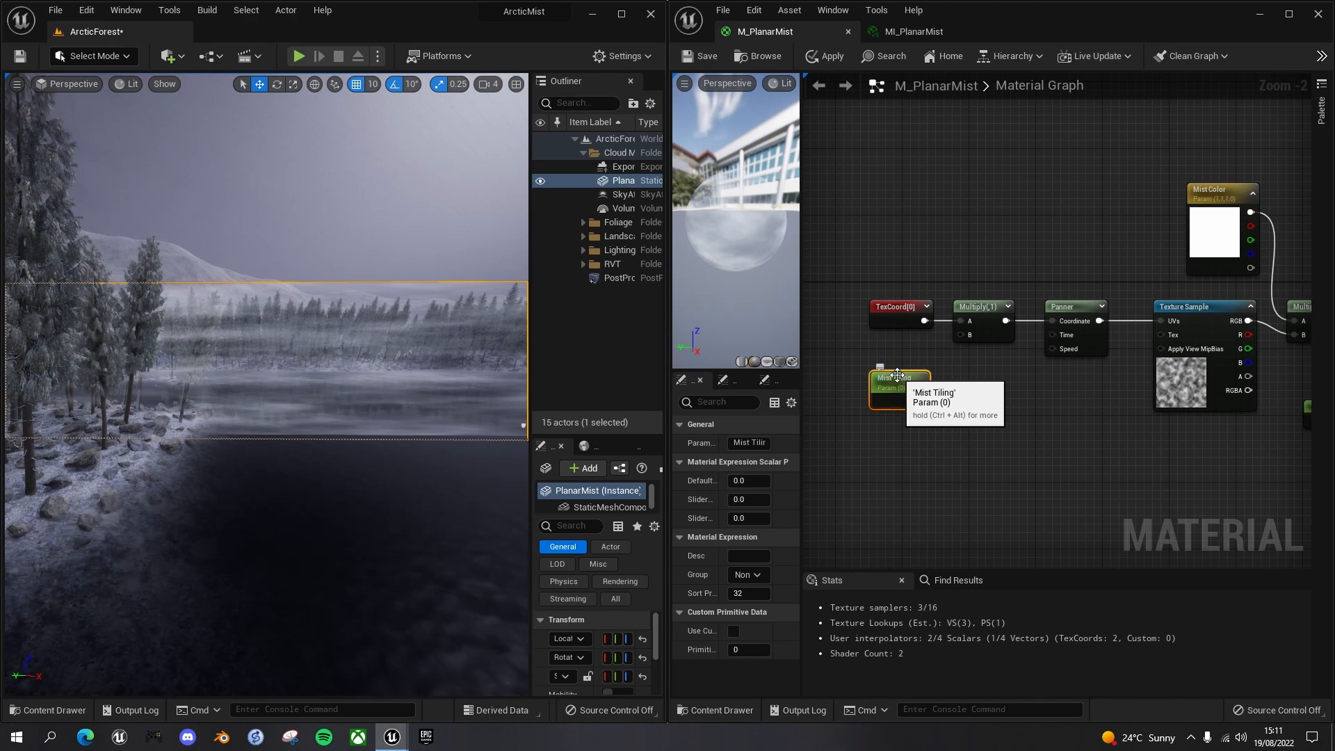
left_click(749, 481)
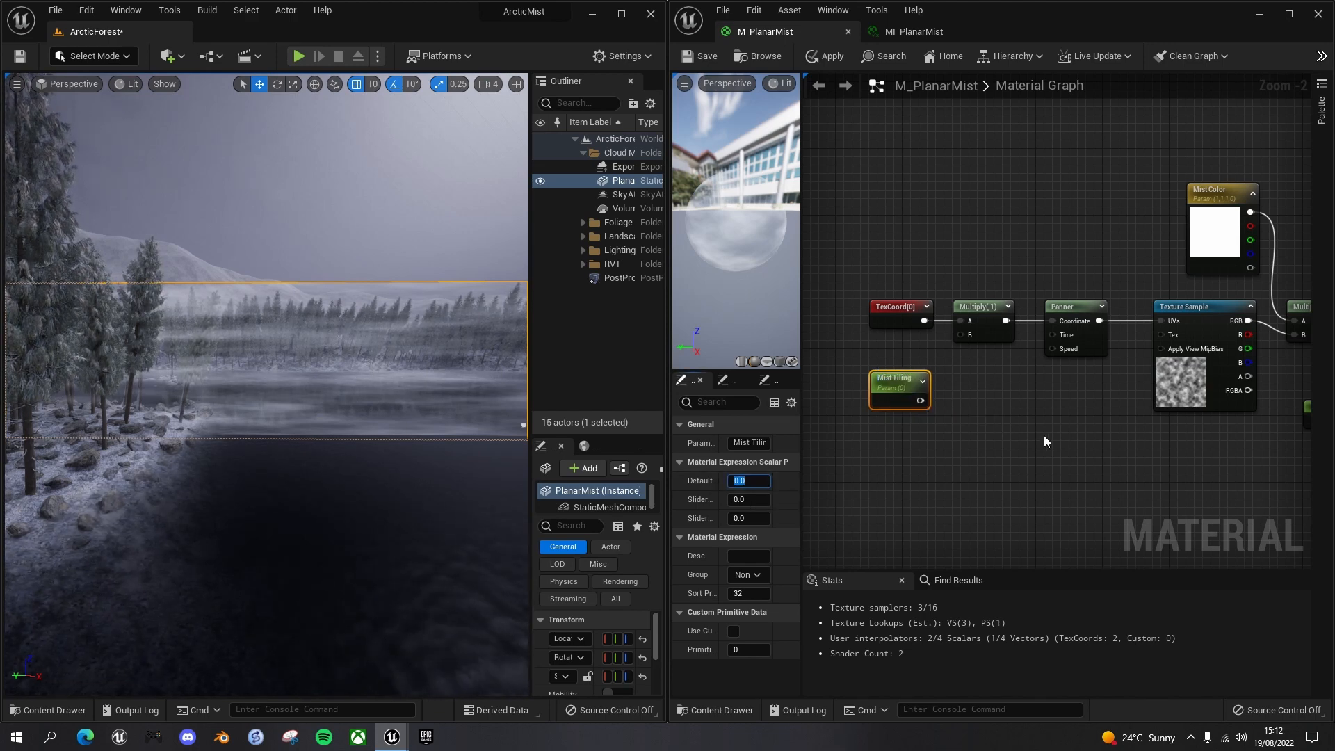
type("1")
left_click_drag(897, 384, 963, 337)
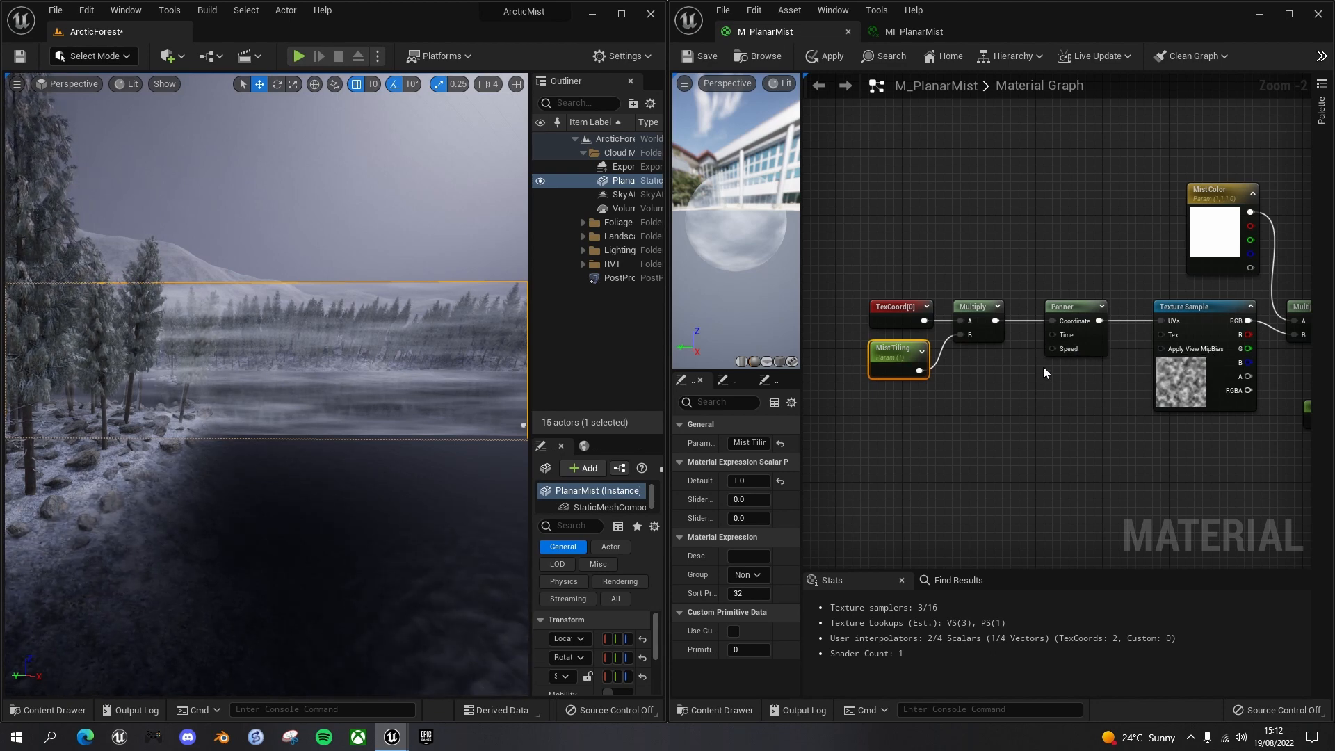
Duplicate the Mist Tiling parameter twice and stack both copies below the original.
double_click(897, 349)
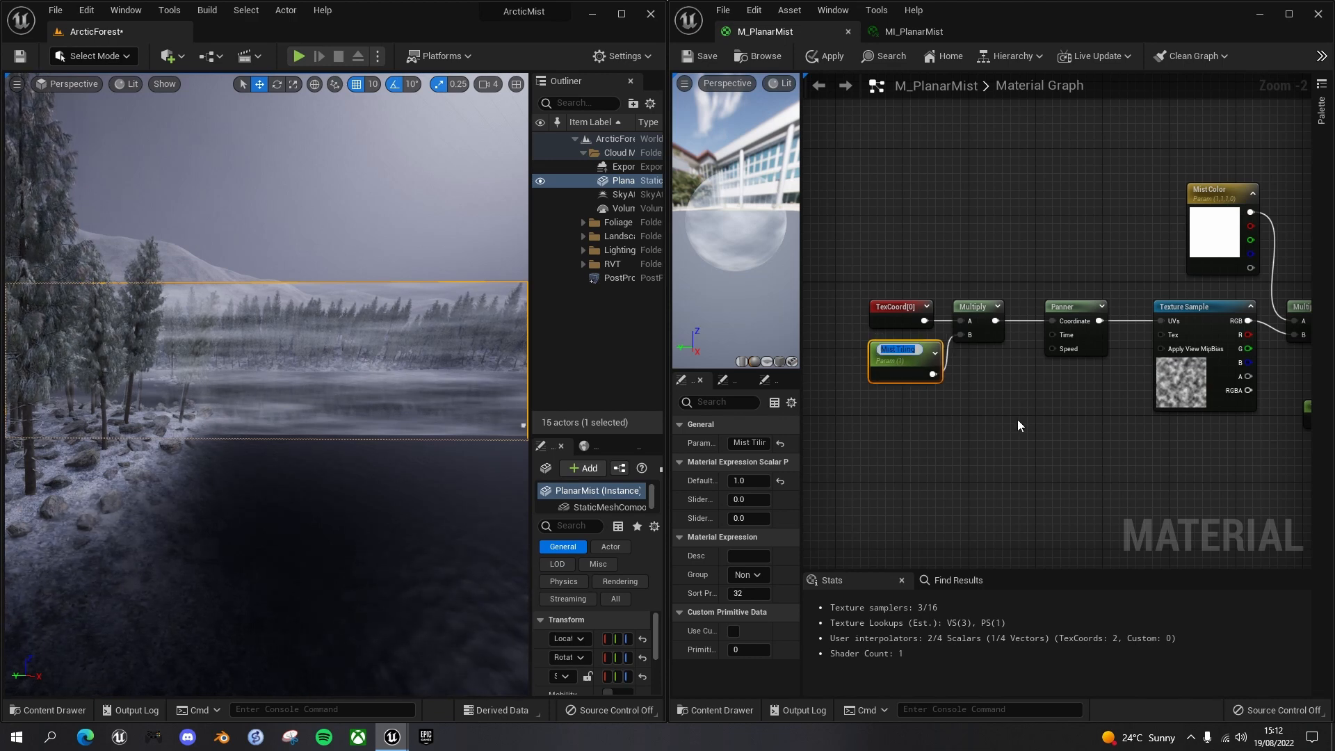
key("ctrl+d")
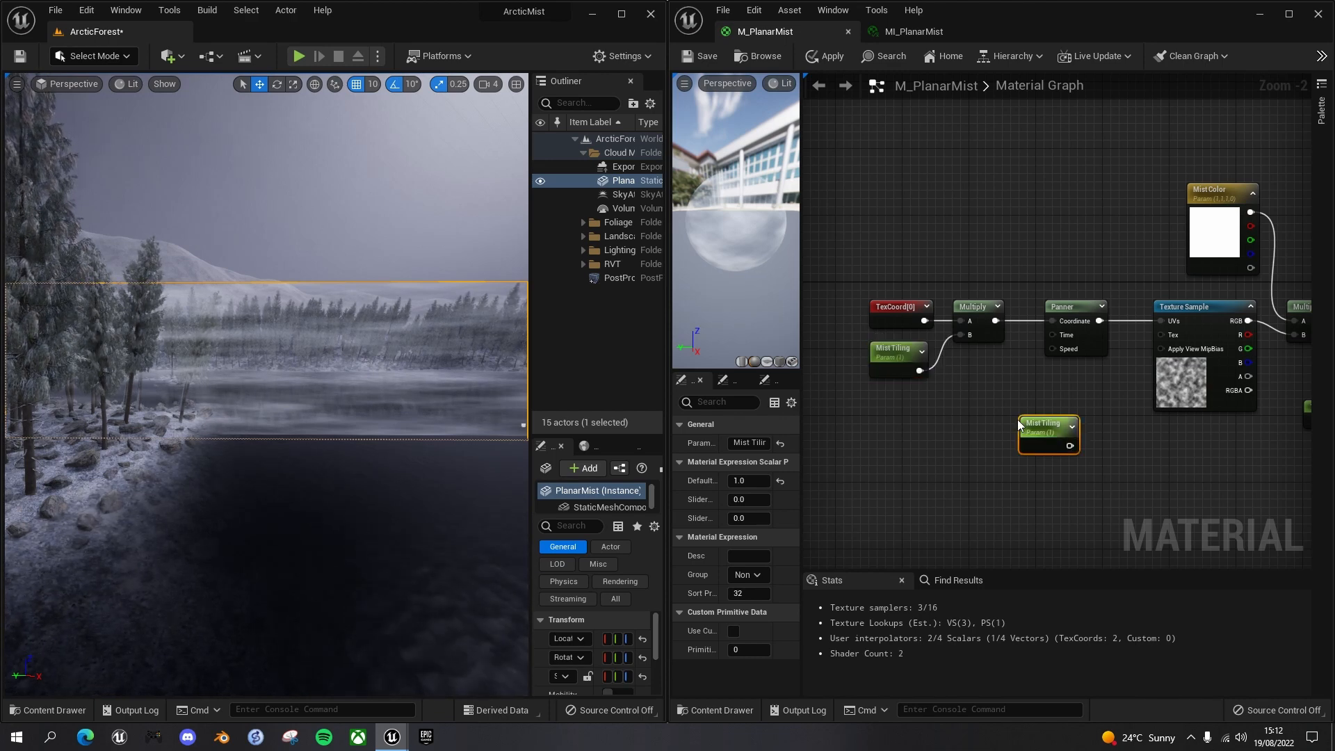
left_click_drag(1048, 421, 897, 397)
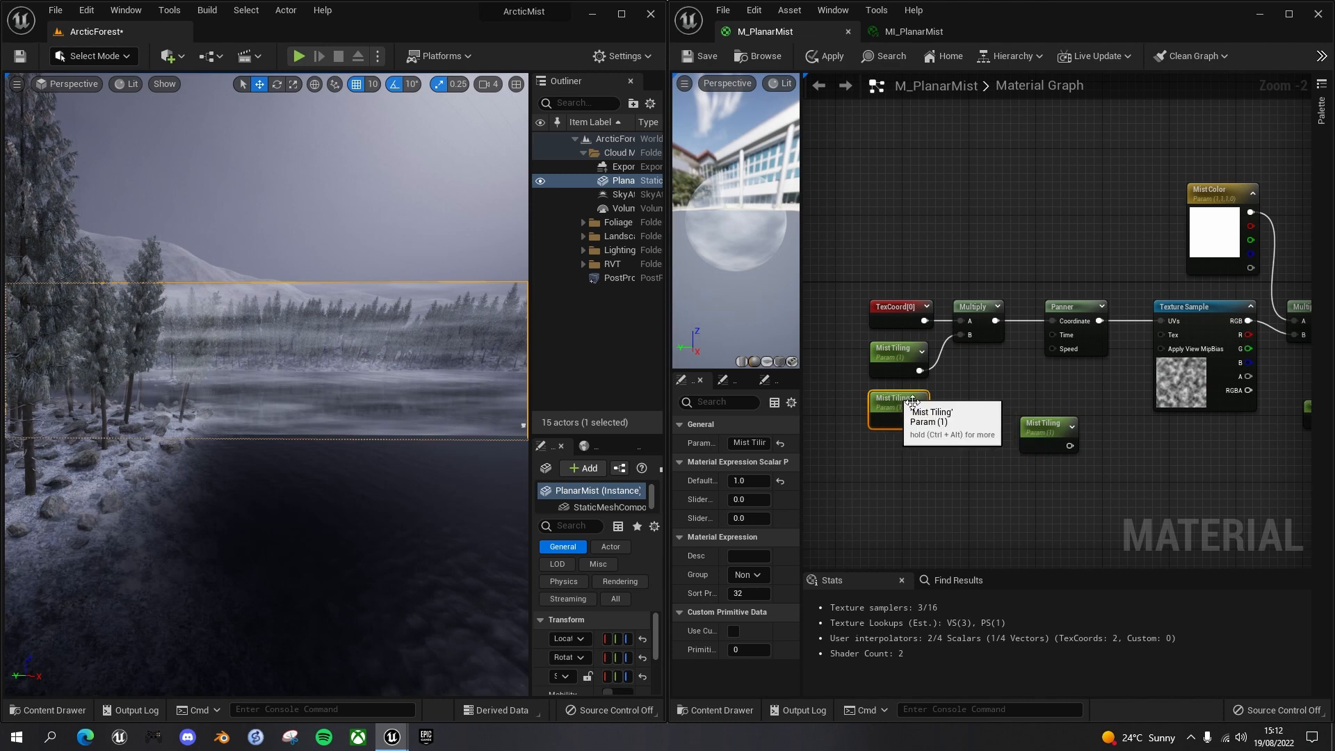
left_click_drag(1047, 422, 896, 447)
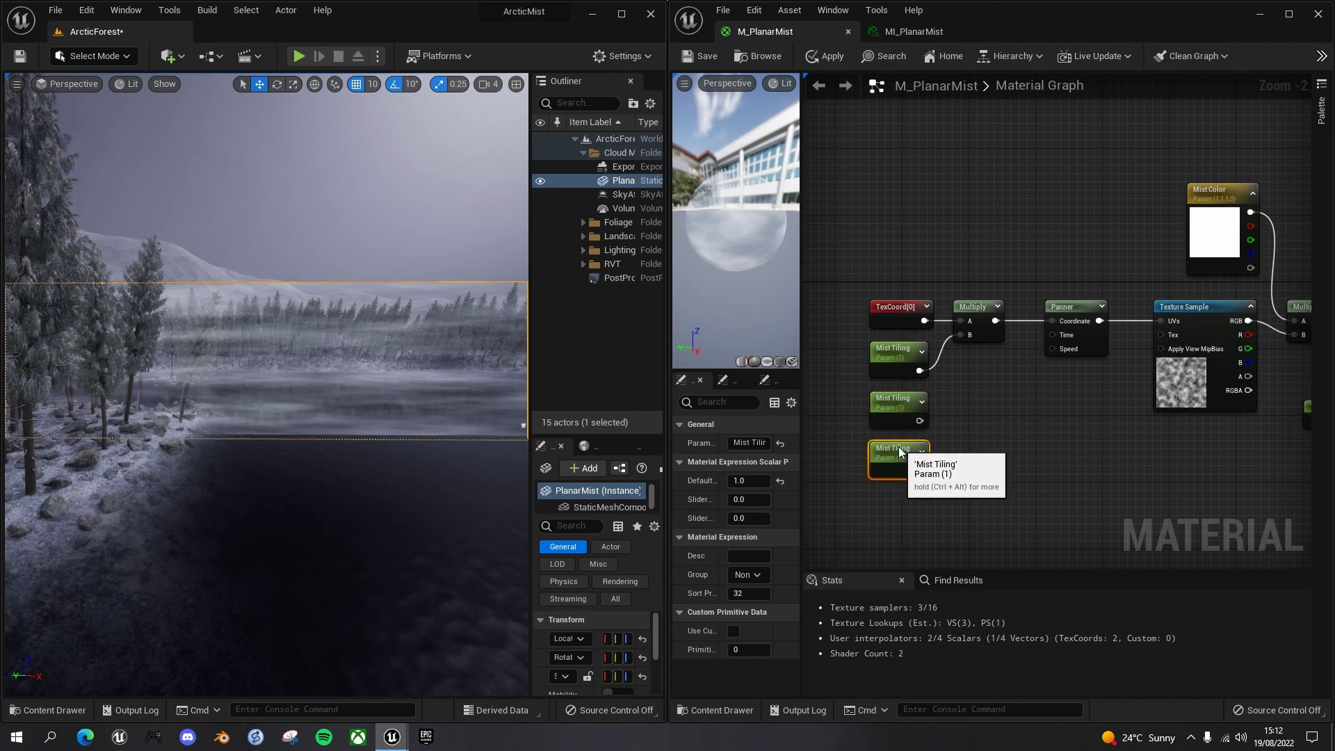
Rename the upper Mist Tiling copy Mist Speed X and set its default value to 0.01.
left_click(897, 398)
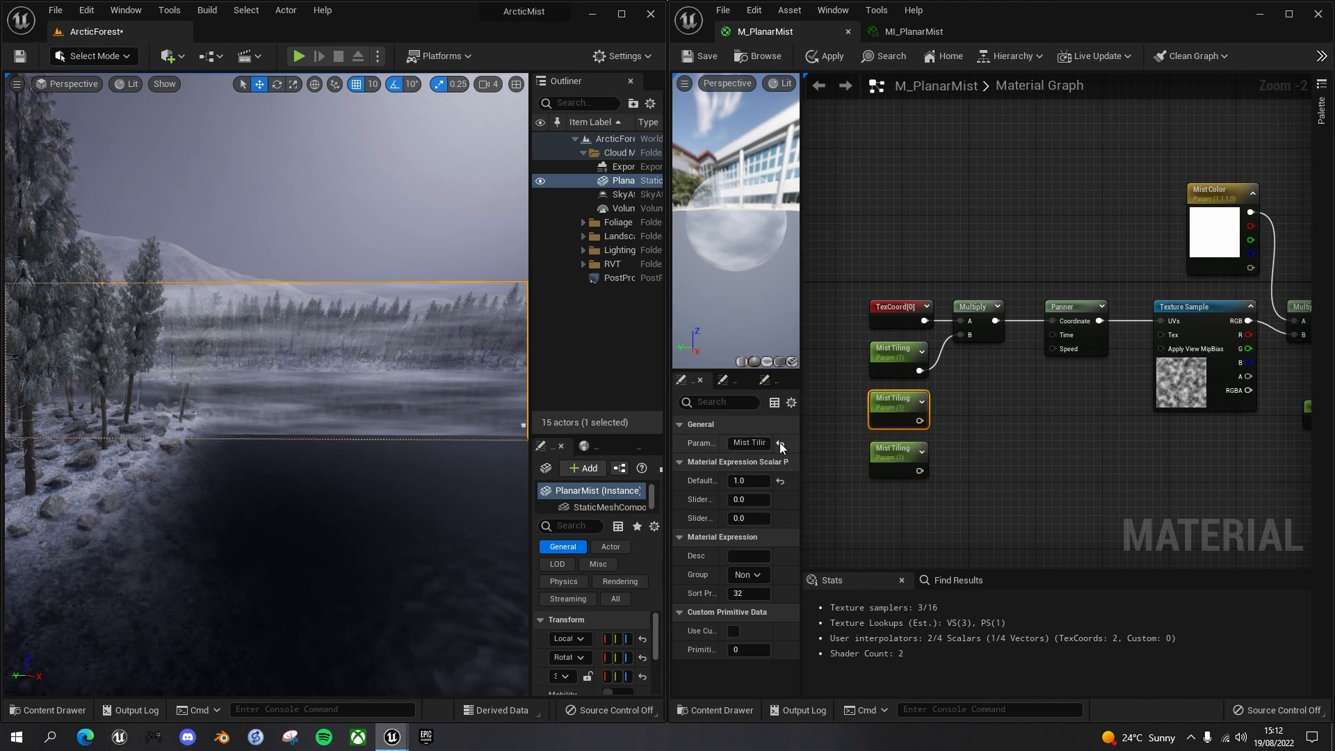
left_click_drag(805, 450, 837, 450)
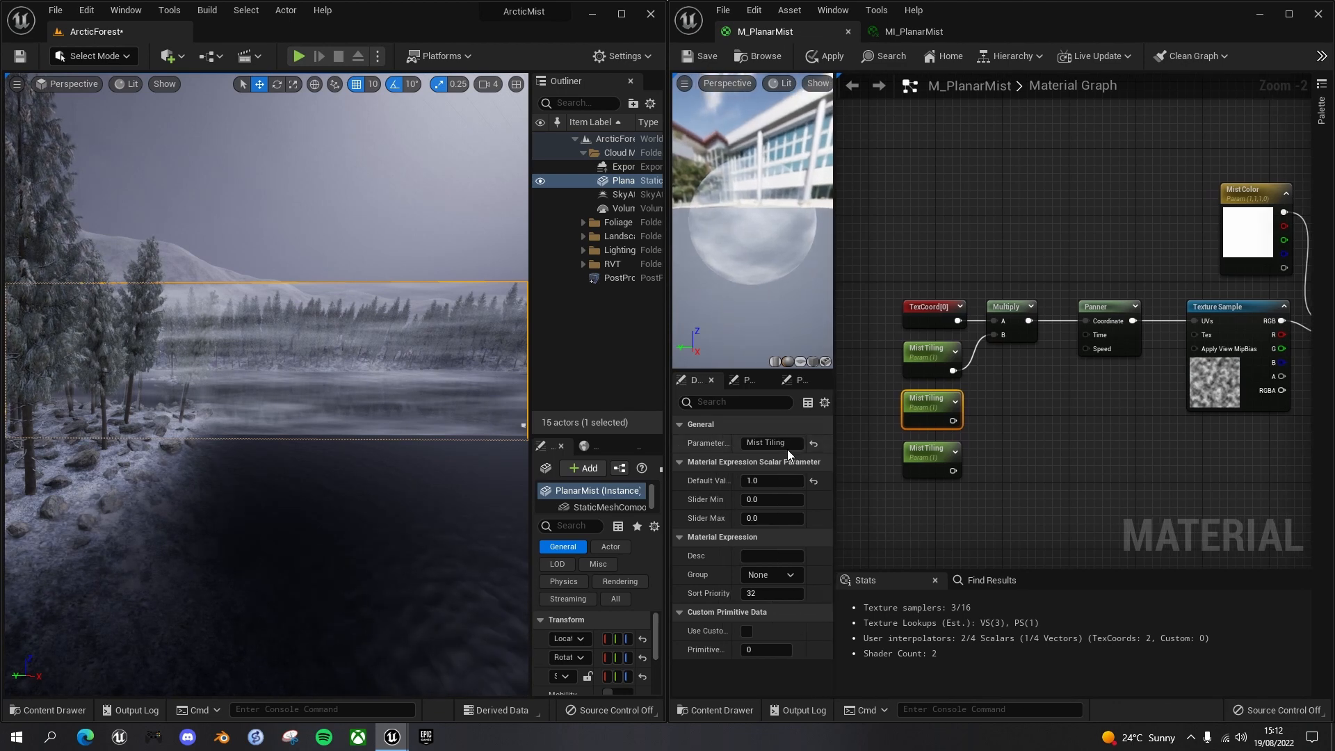
double_click(771, 443)
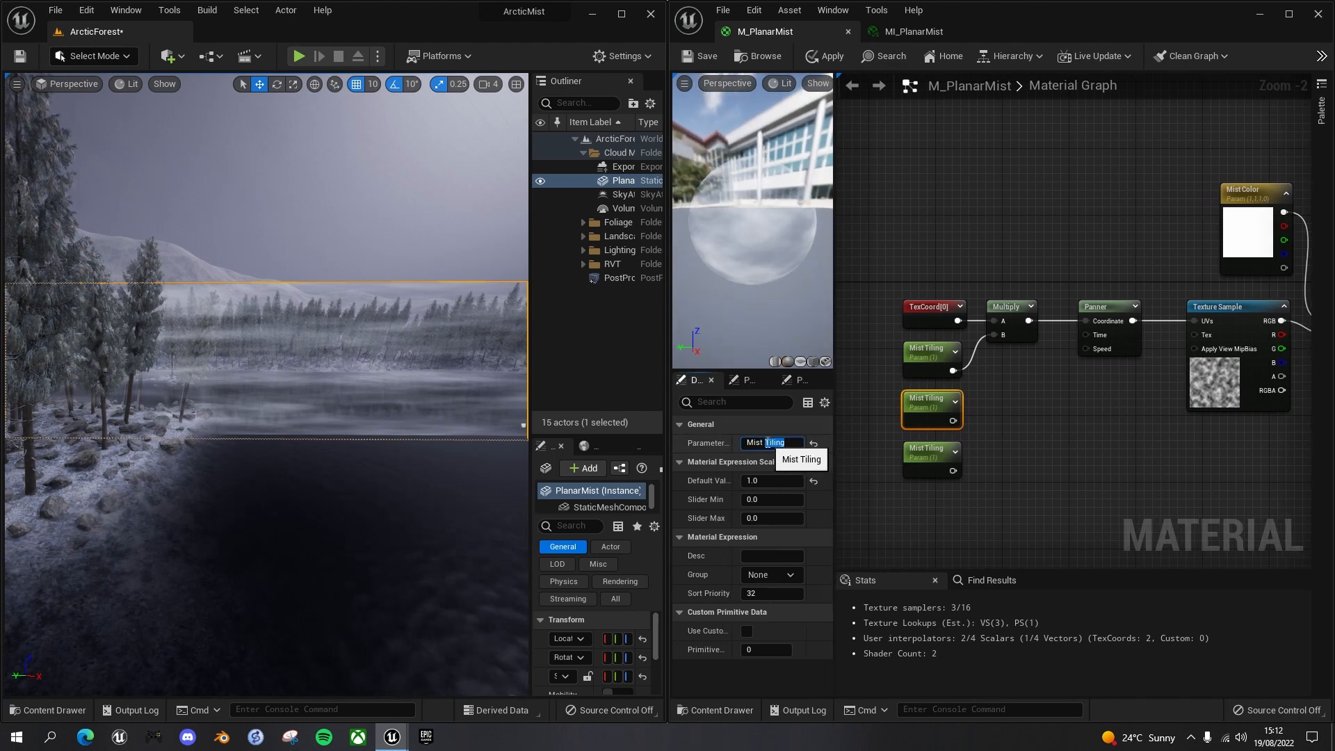
type("Speed X")
key("Return")
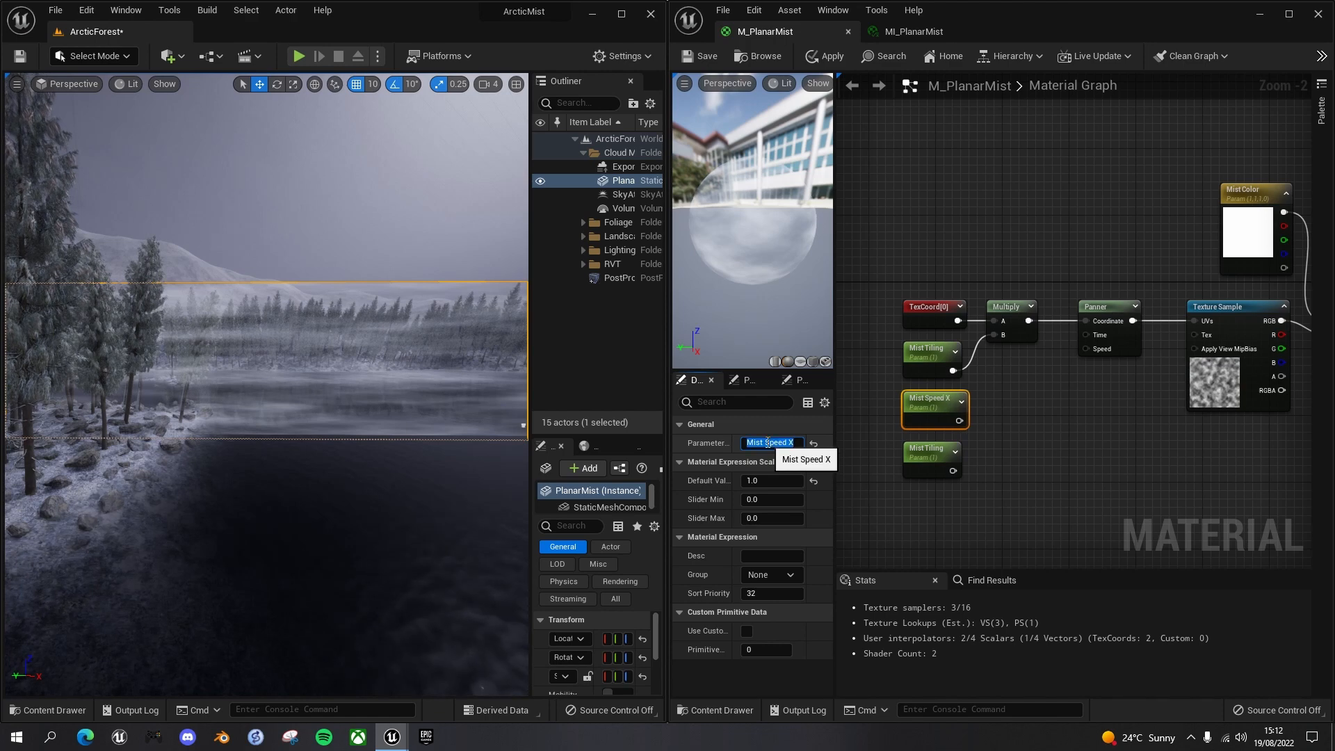
left_click(772, 480)
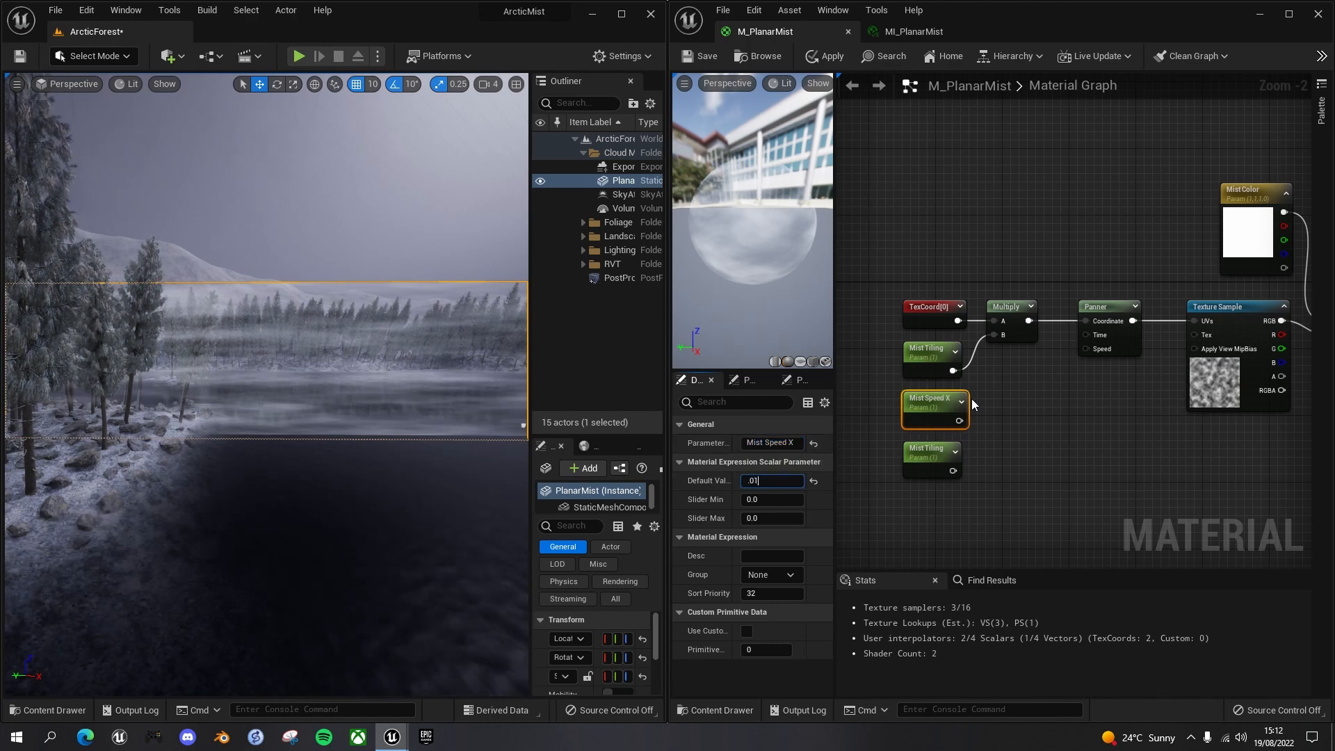
Rename the lower Mist Tiling copy Mist Speed Y and set its default value to 0.01.
left_click(936, 448)
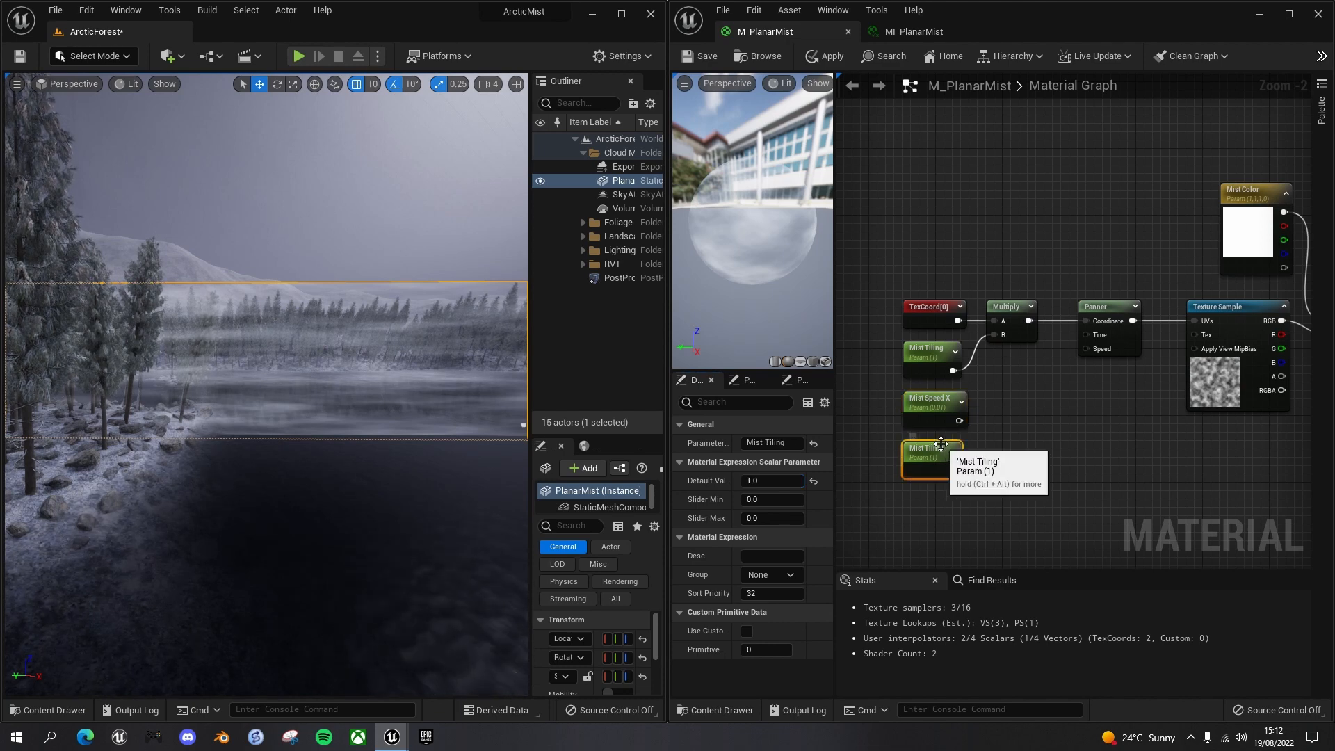
double_click(786, 443)
type("Sp")
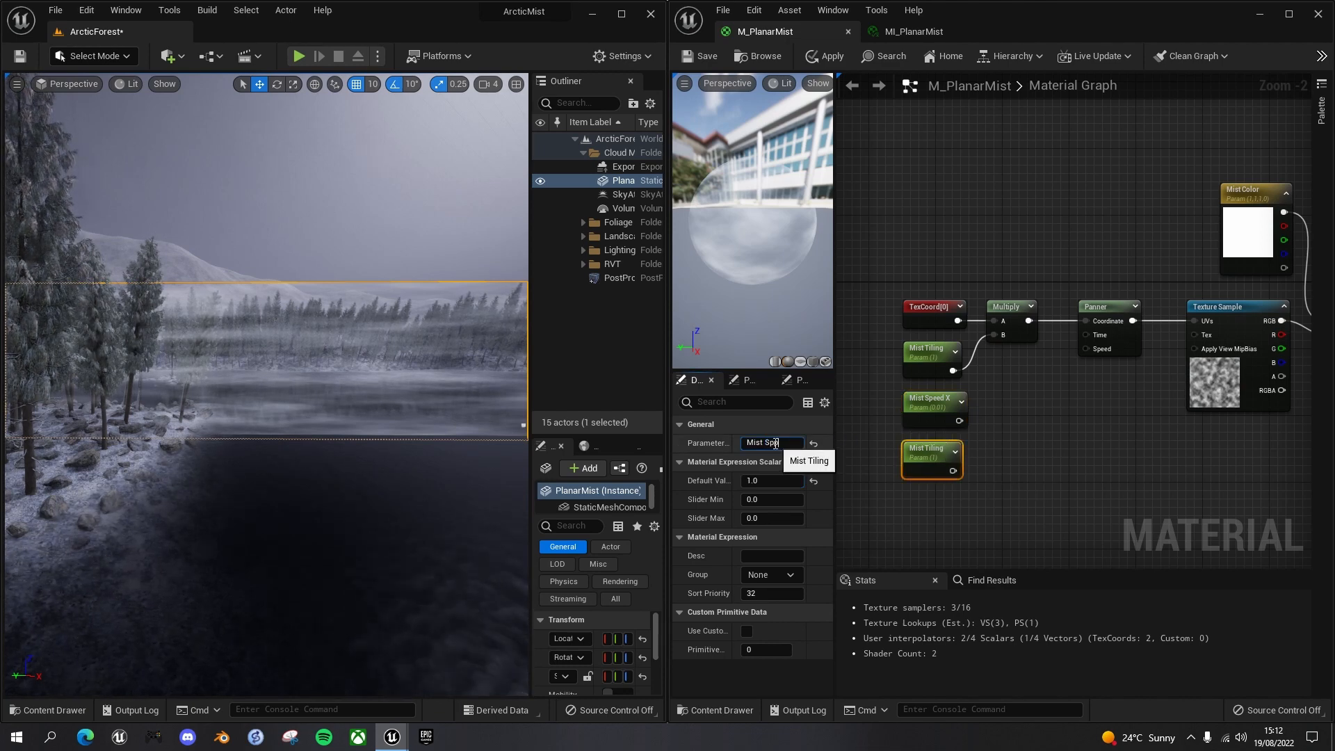
type("eed Y")
key("Return")
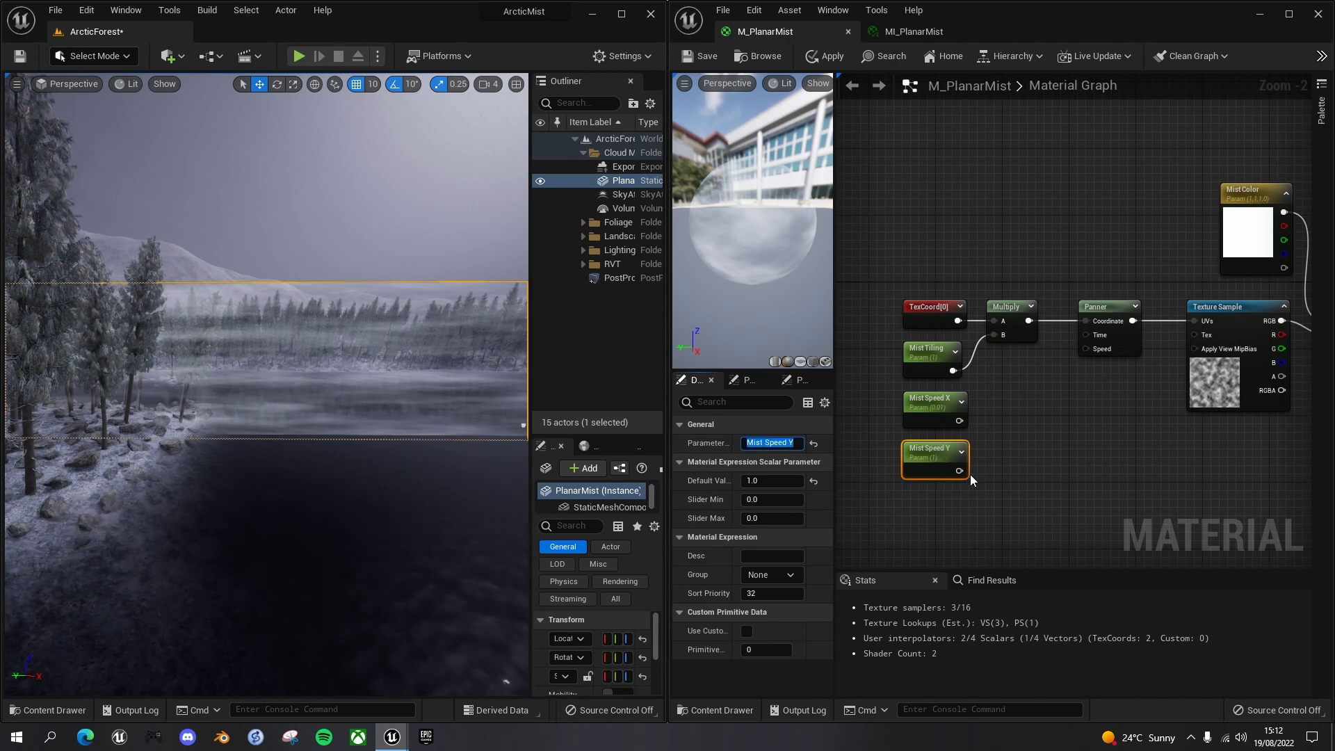
left_click(757, 480)
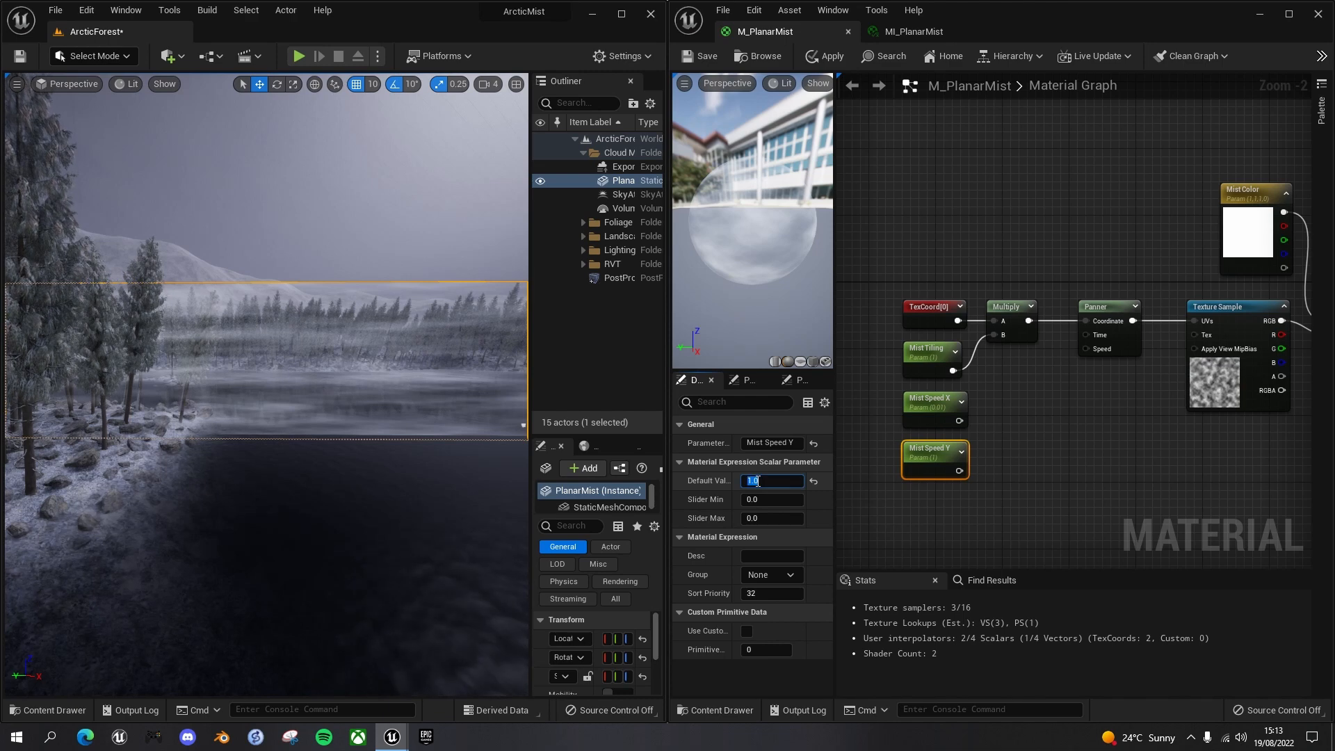
type("0.01")
key("Return")
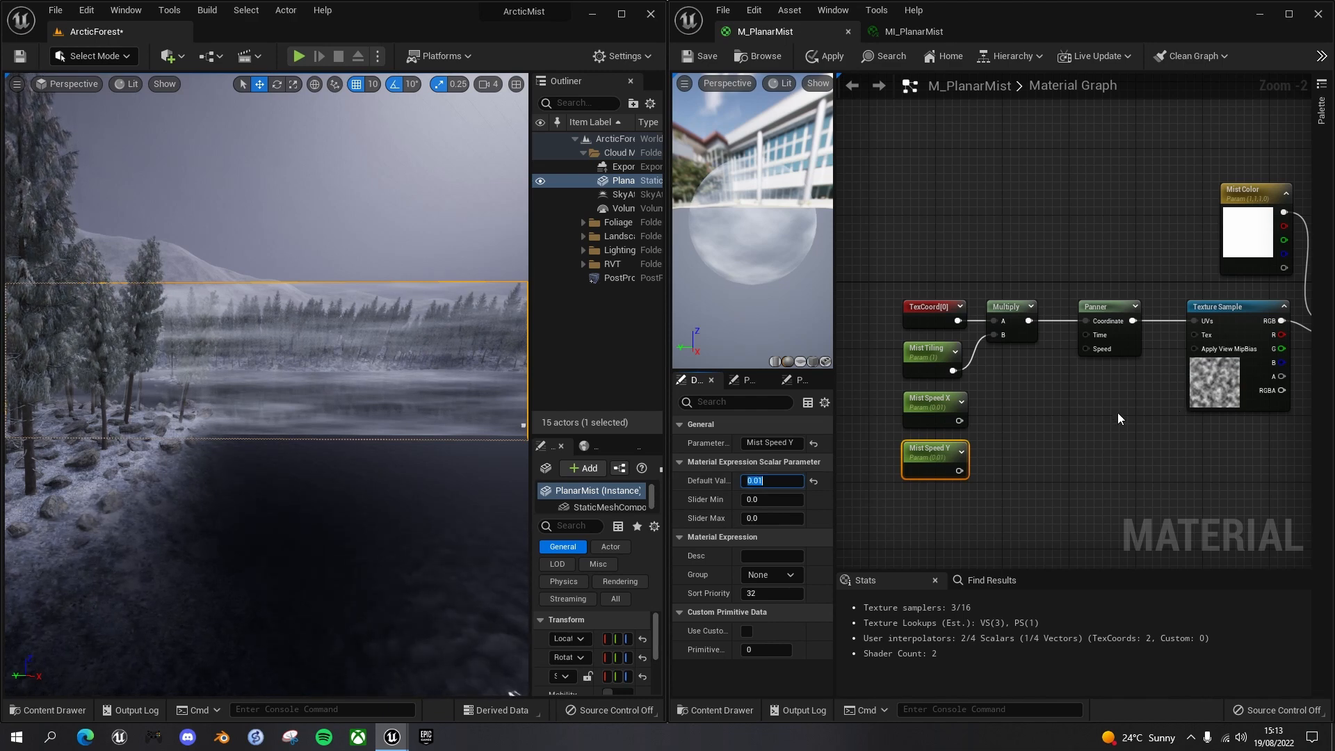
Combine Mist Speed X and Mist Speed Y with an AppendVector node, feed it into the Panner's Speed, and save the material.
left_click_drag(958, 420, 999, 423)
type("append")
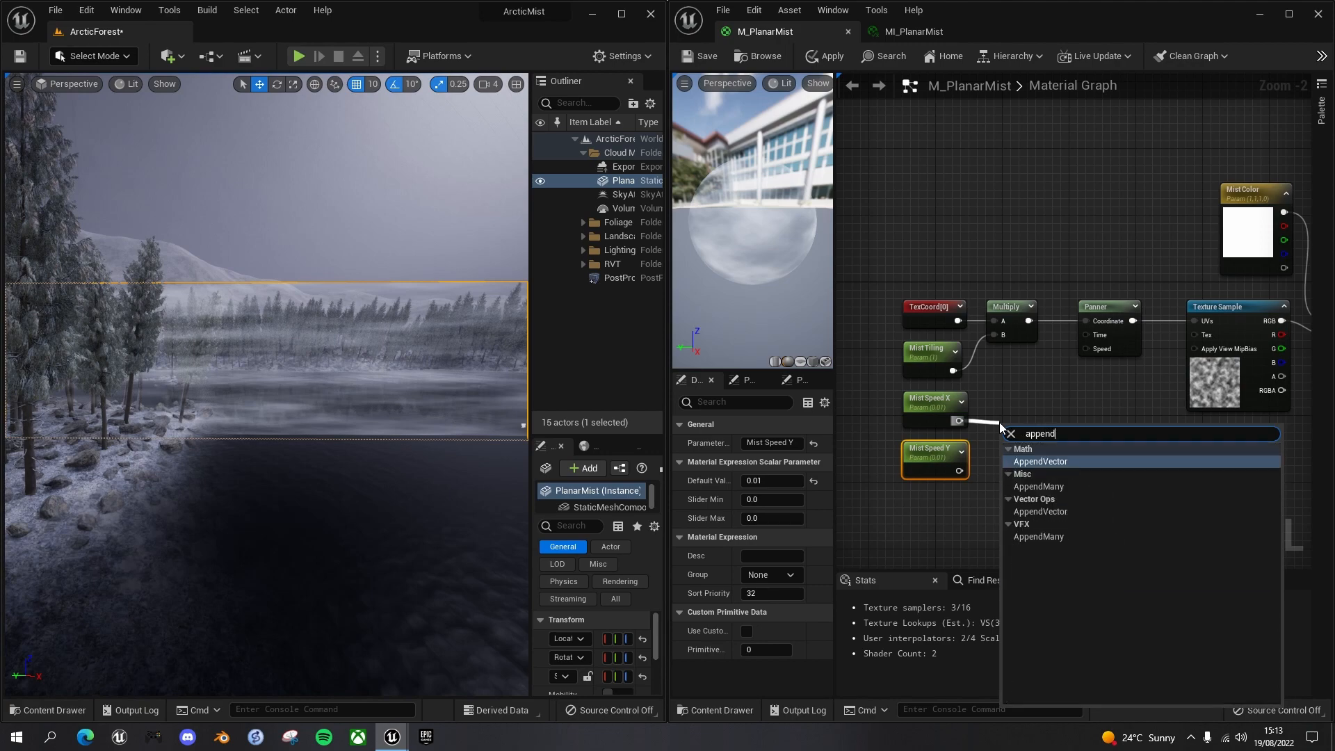
left_click(1028, 461)
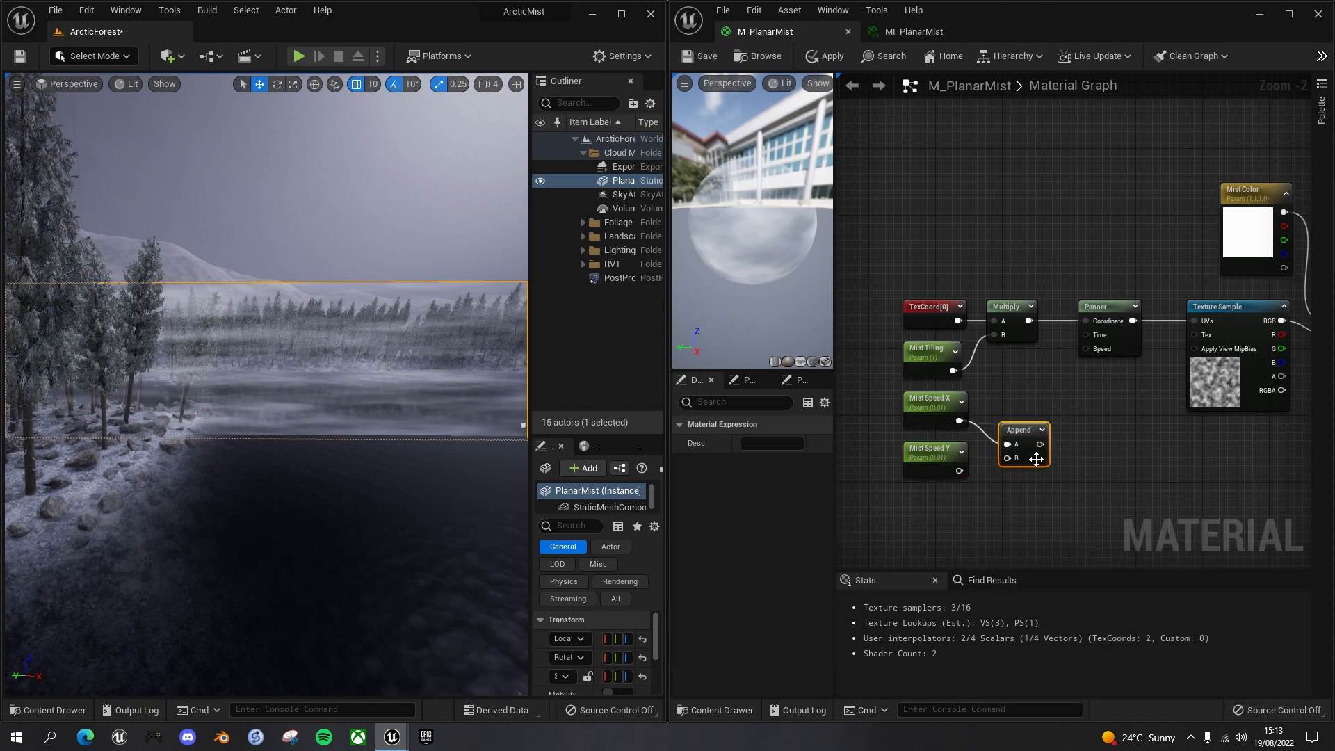
left_click_drag(958, 471, 1087, 352)
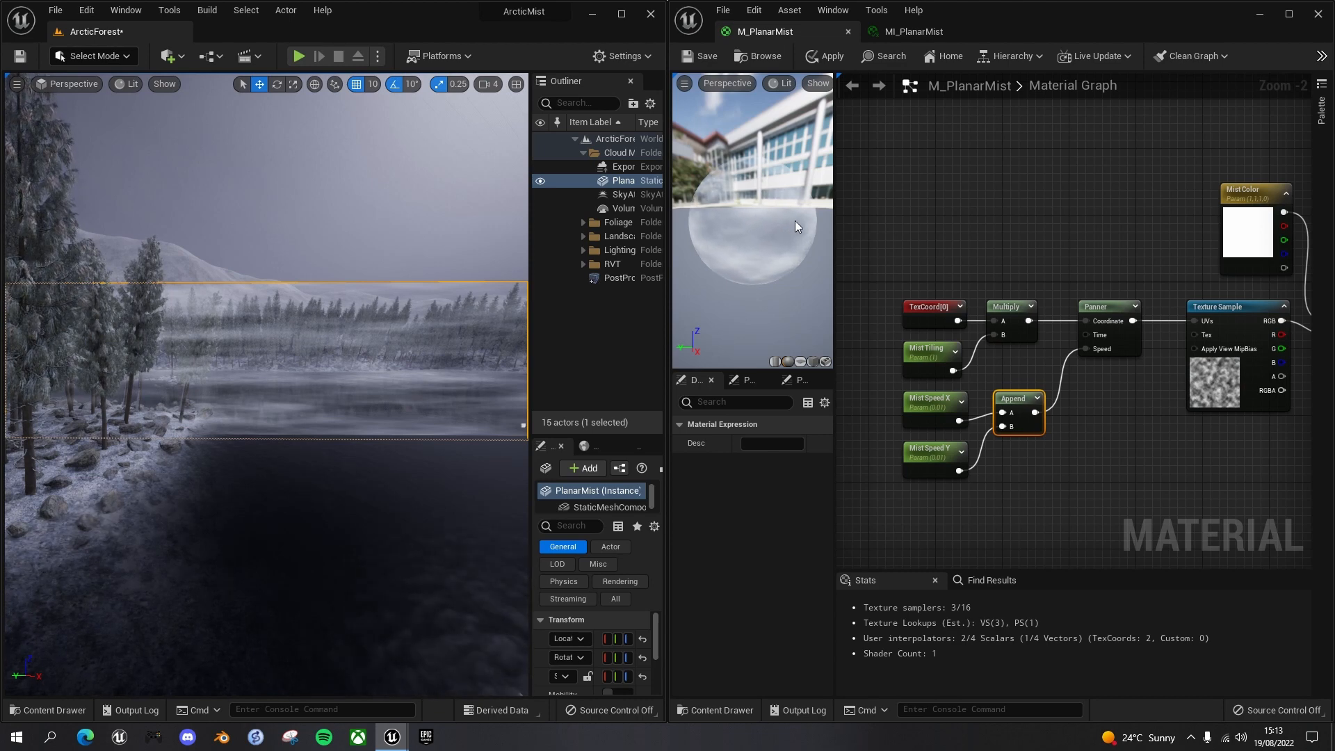
left_click(706, 60)
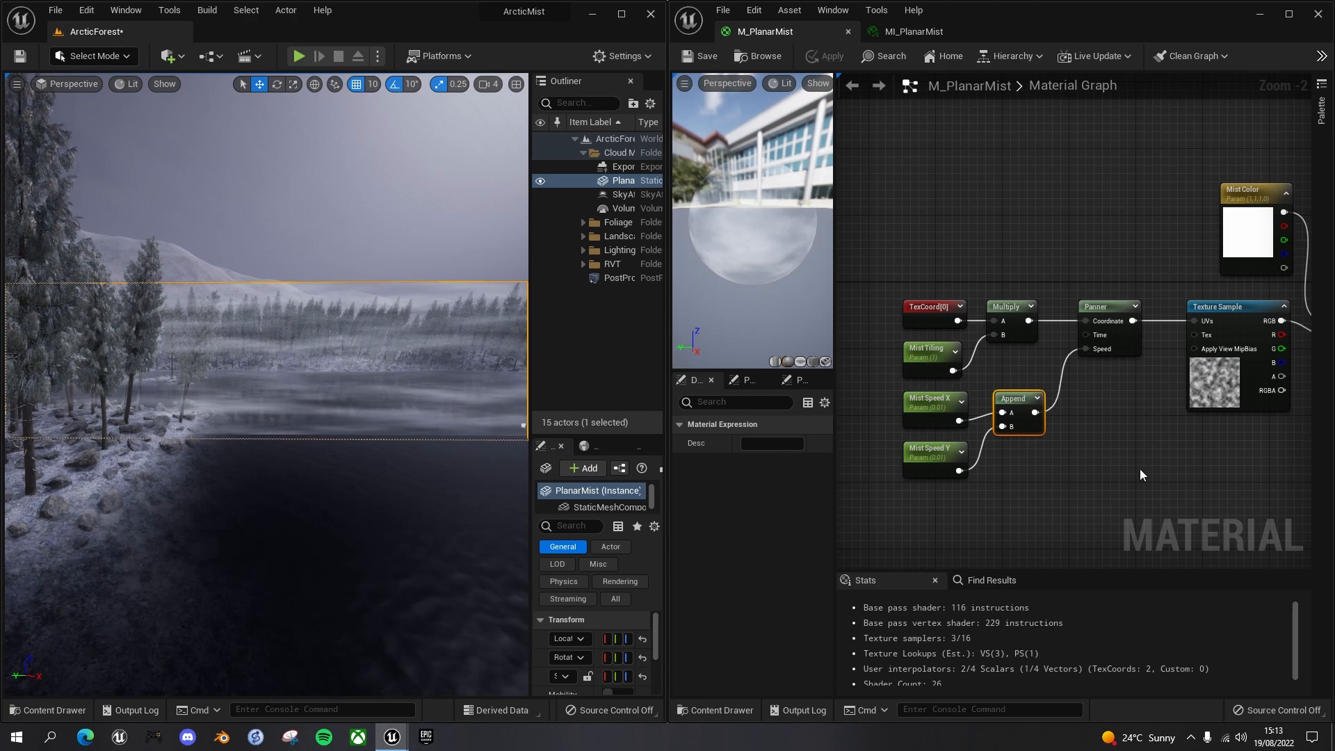
Move the material result node and the Mist Color Multiply farther from the Texture Sample, and delete the constant feeding Opacity.
right_click_drag(1158, 464, 927, 456)
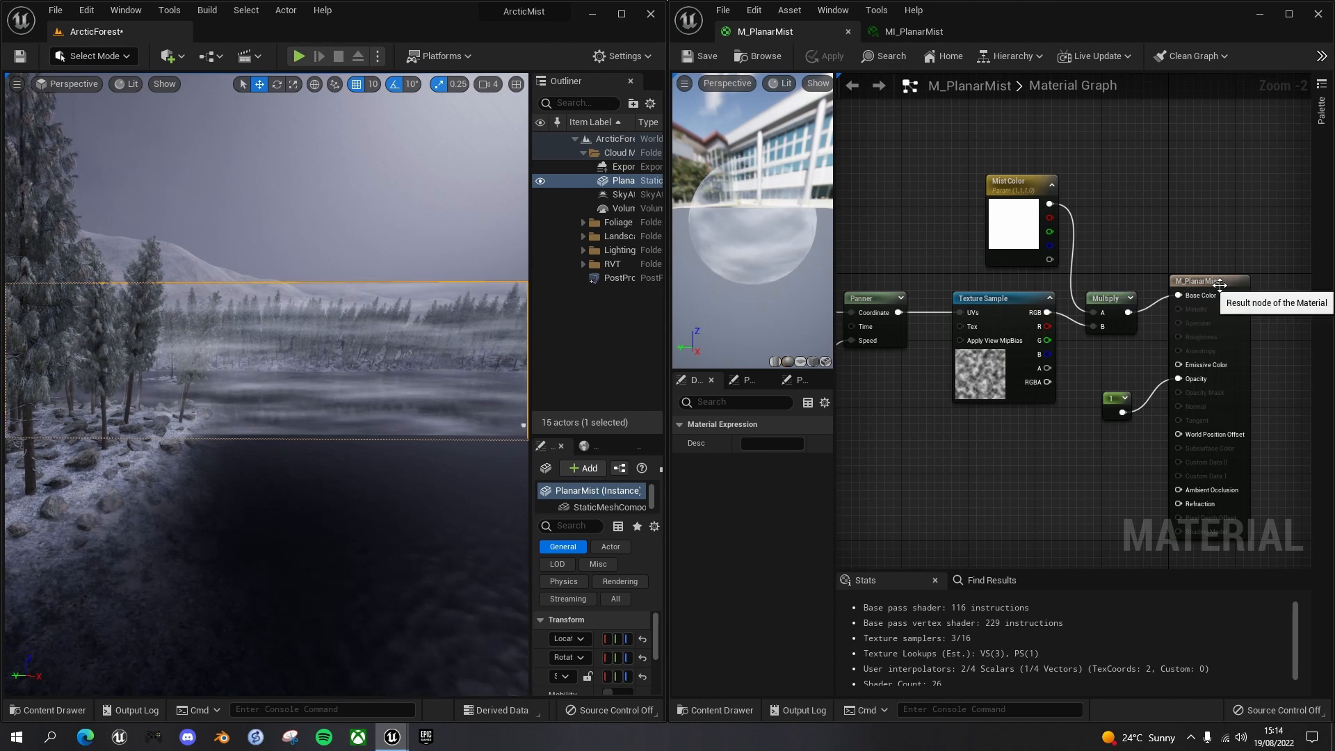
left_click_drag(1220, 284, 1286, 285)
left_click_drag(1105, 299, 1180, 292)
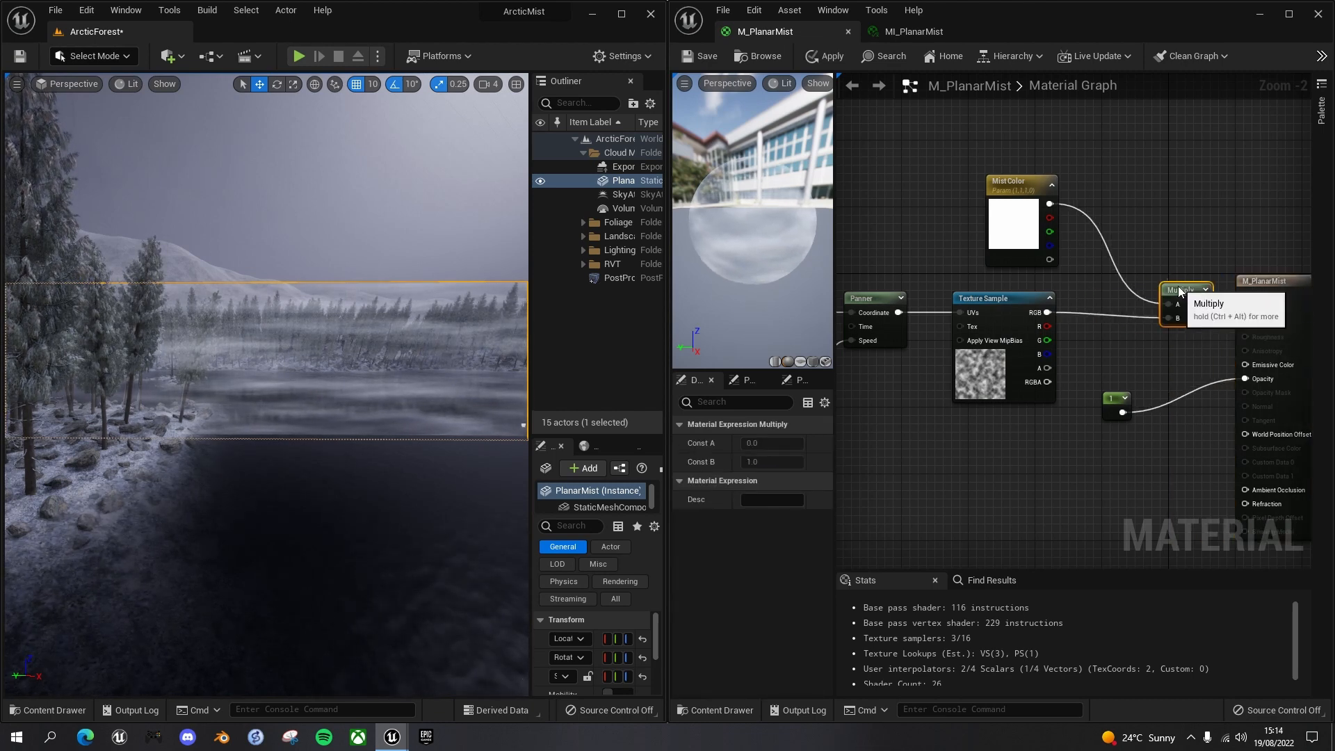
left_click(1114, 403)
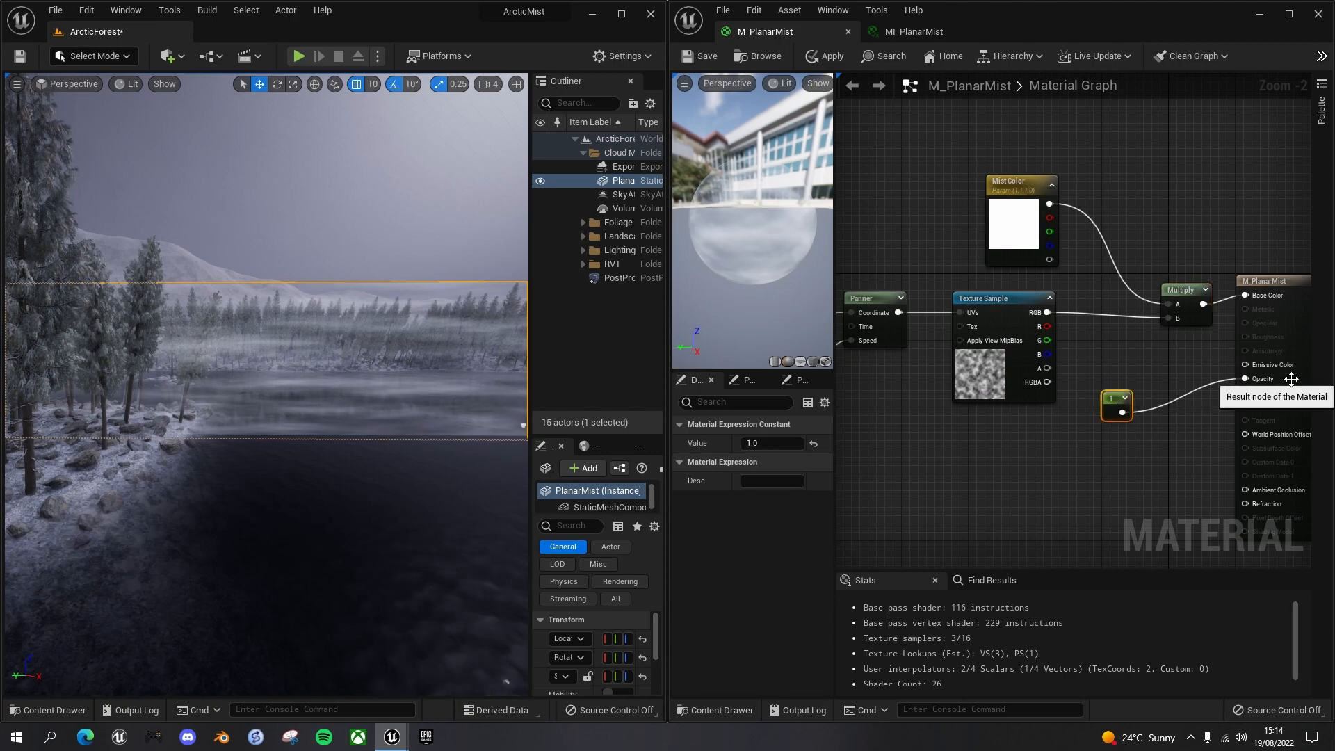
key("Delete")
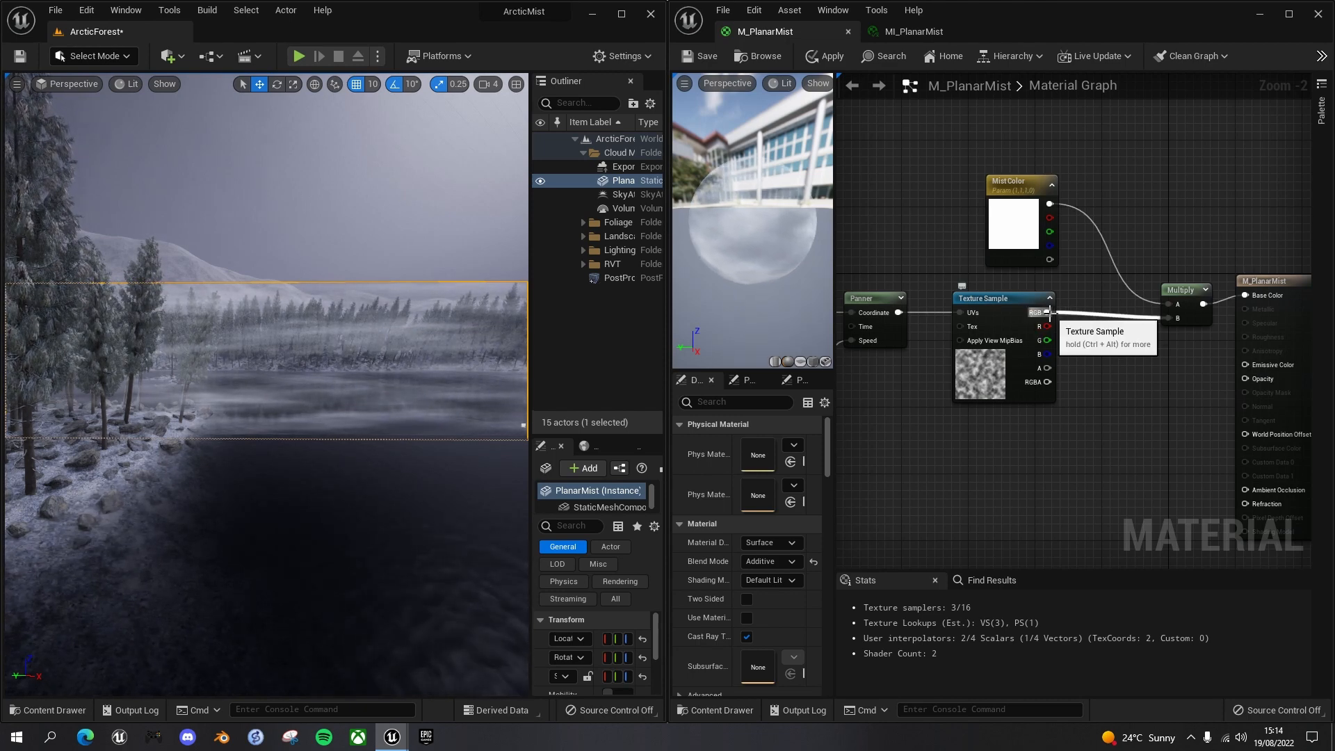
Add a CheapContrast node fed by the Texture Sample's RGB output.
left_click_drag(1048, 312, 1110, 374)
type("cheap con")
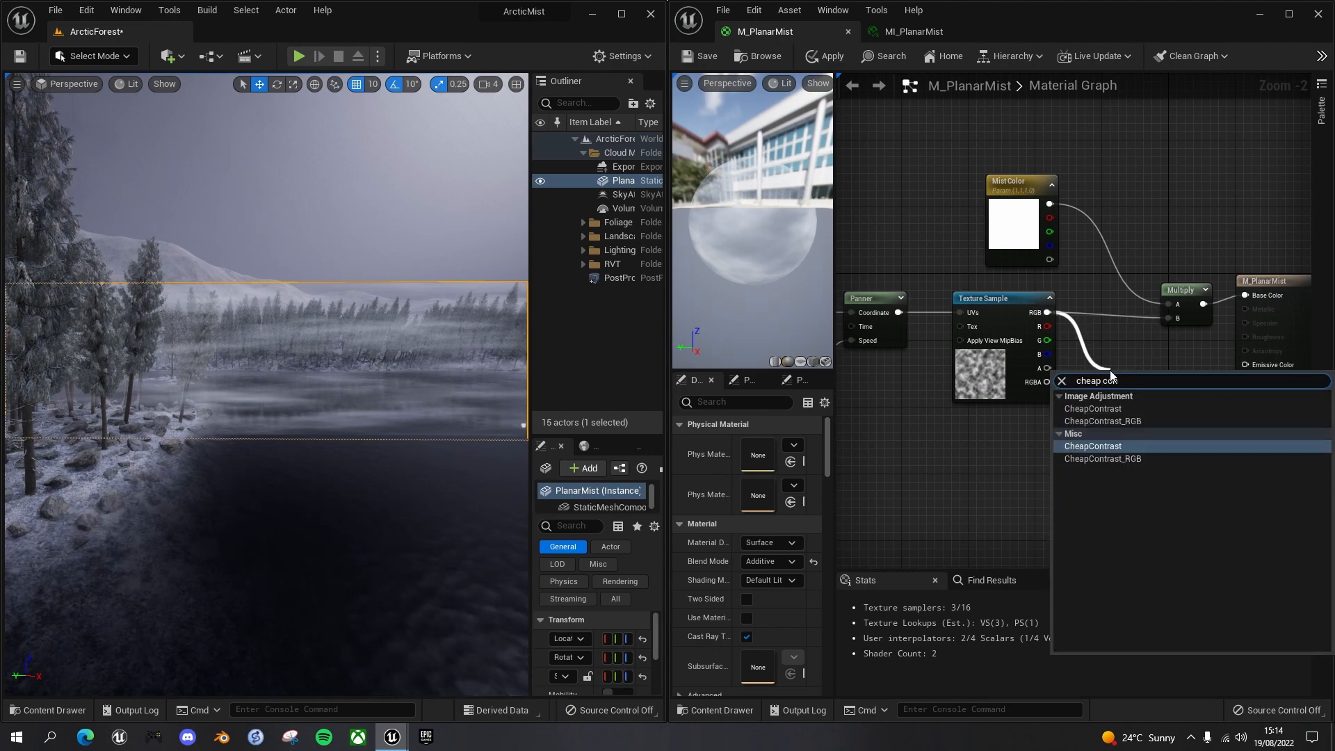
left_click(1100, 408)
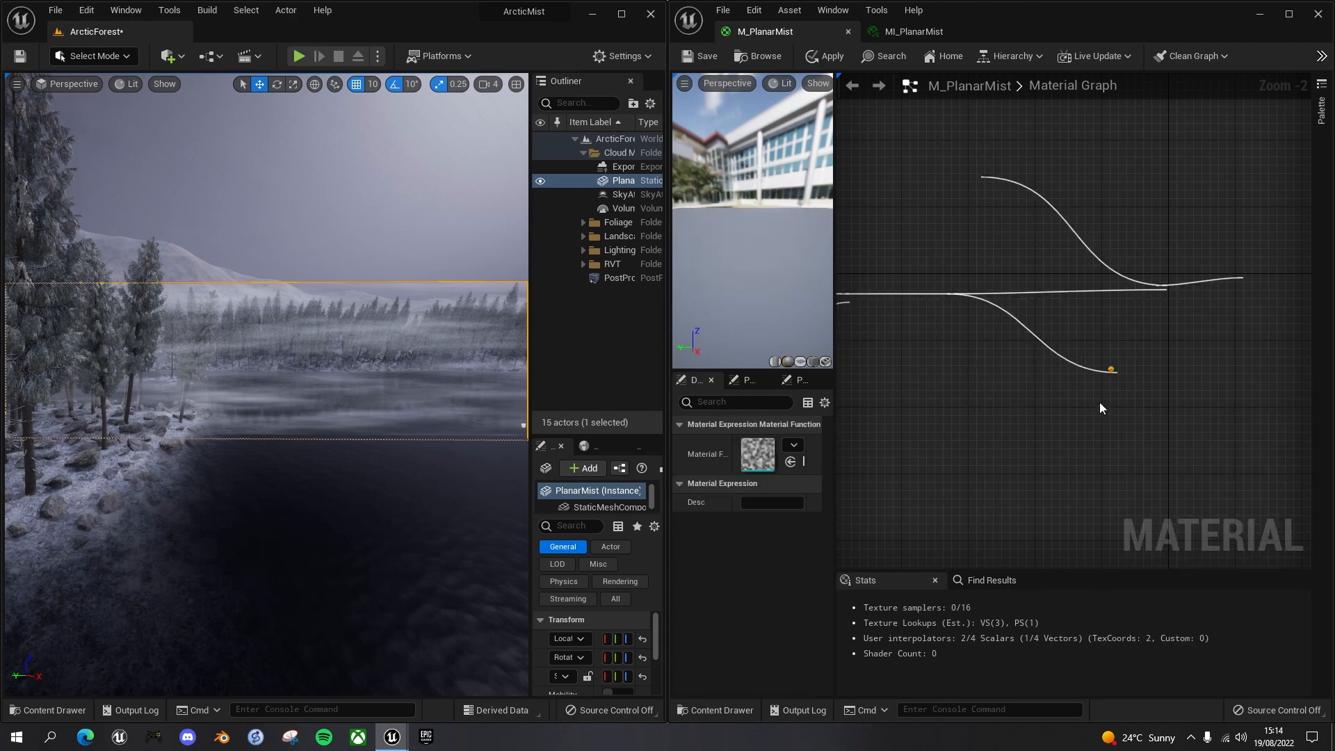
Add a scalar parameter named Mist Contrast with a default value of 1 and connect it to CheapContrast's Contrast input.
left_click(1003, 440)
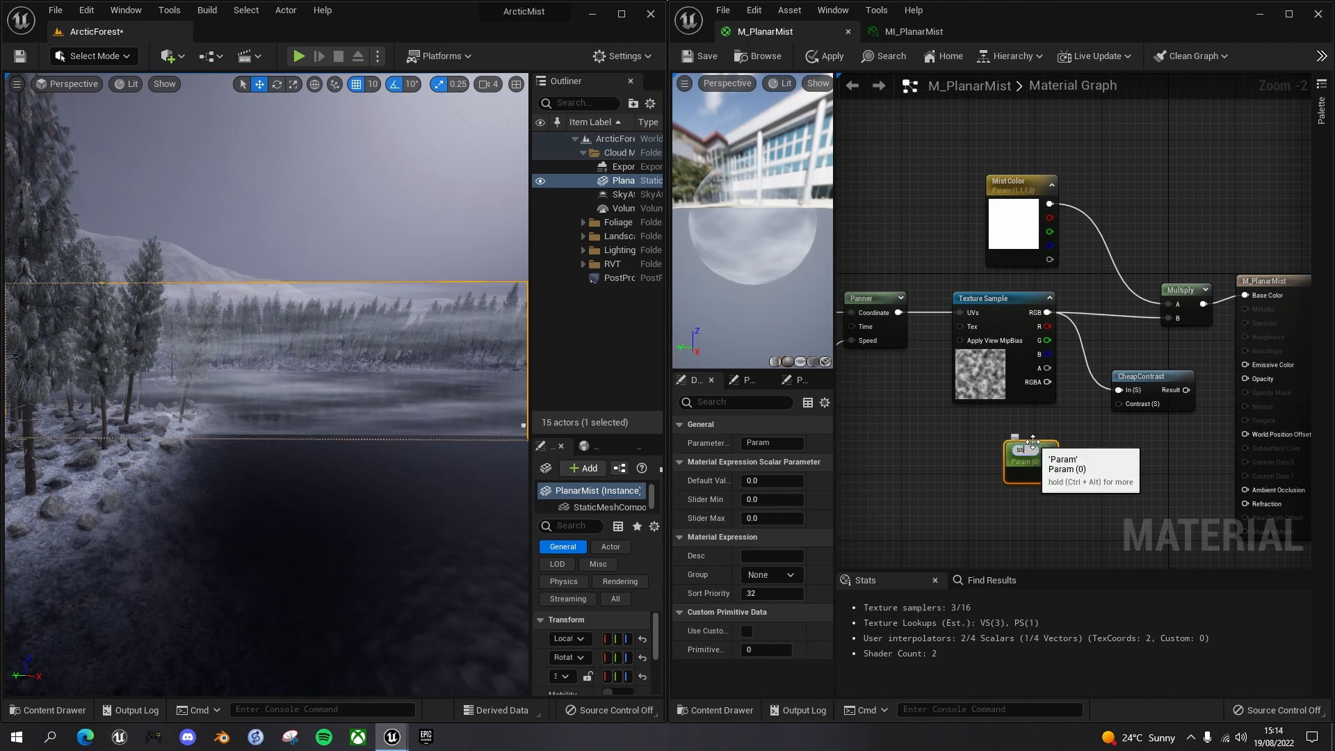
type("MistContra")
key("Return")
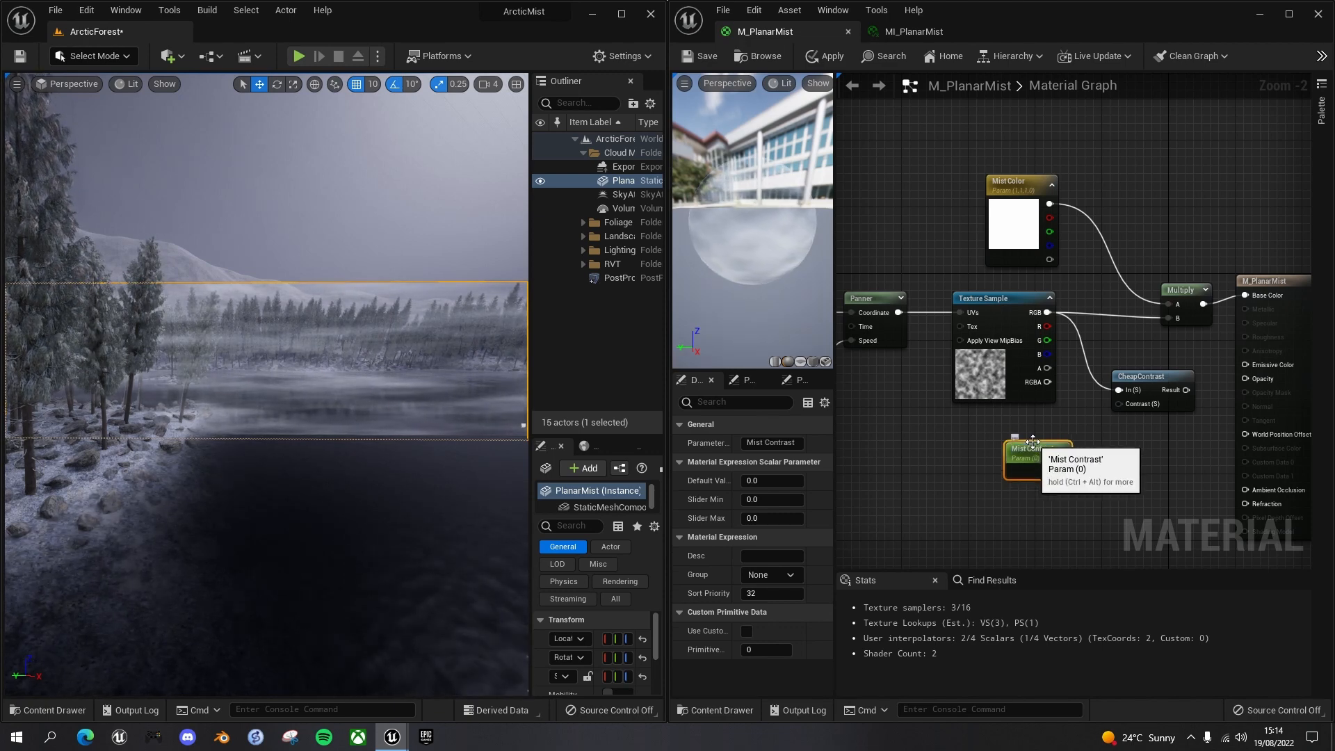
left_click_drag(1033, 442, 1016, 436)
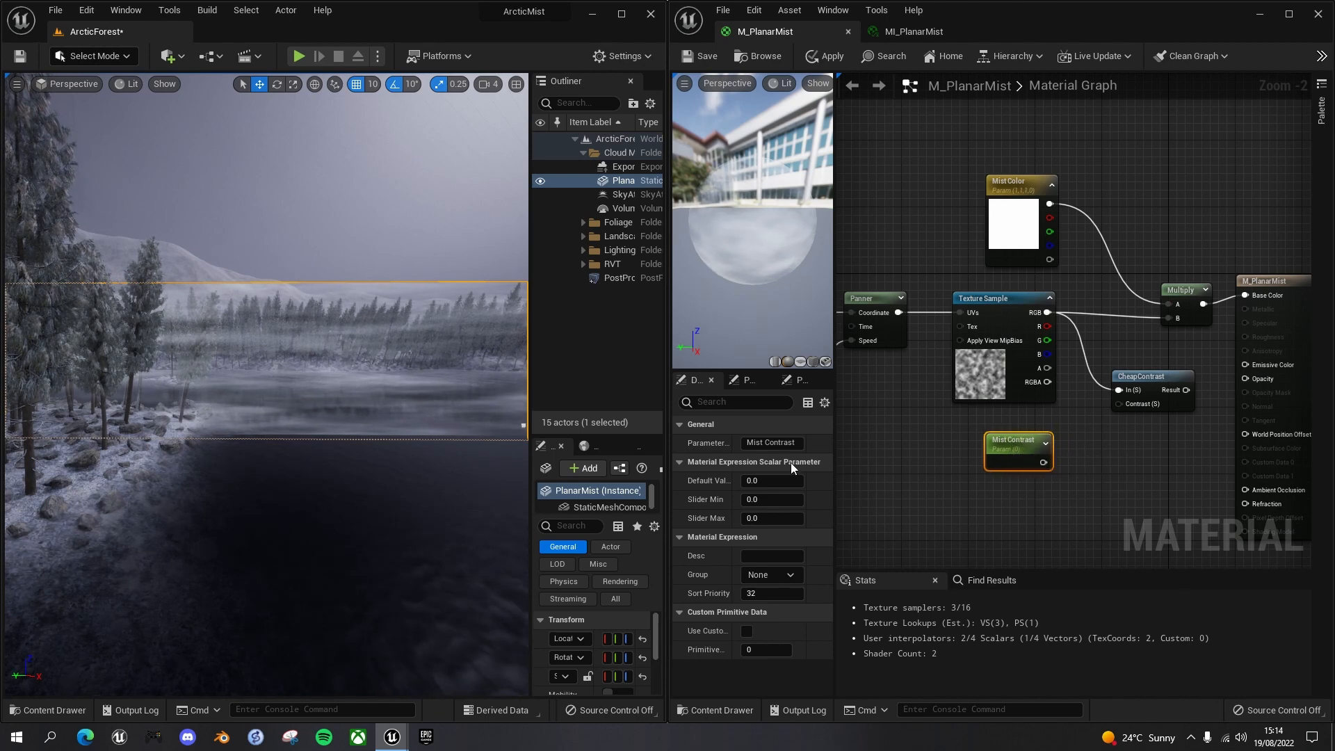
left_click_drag(763, 480, 782, 480)
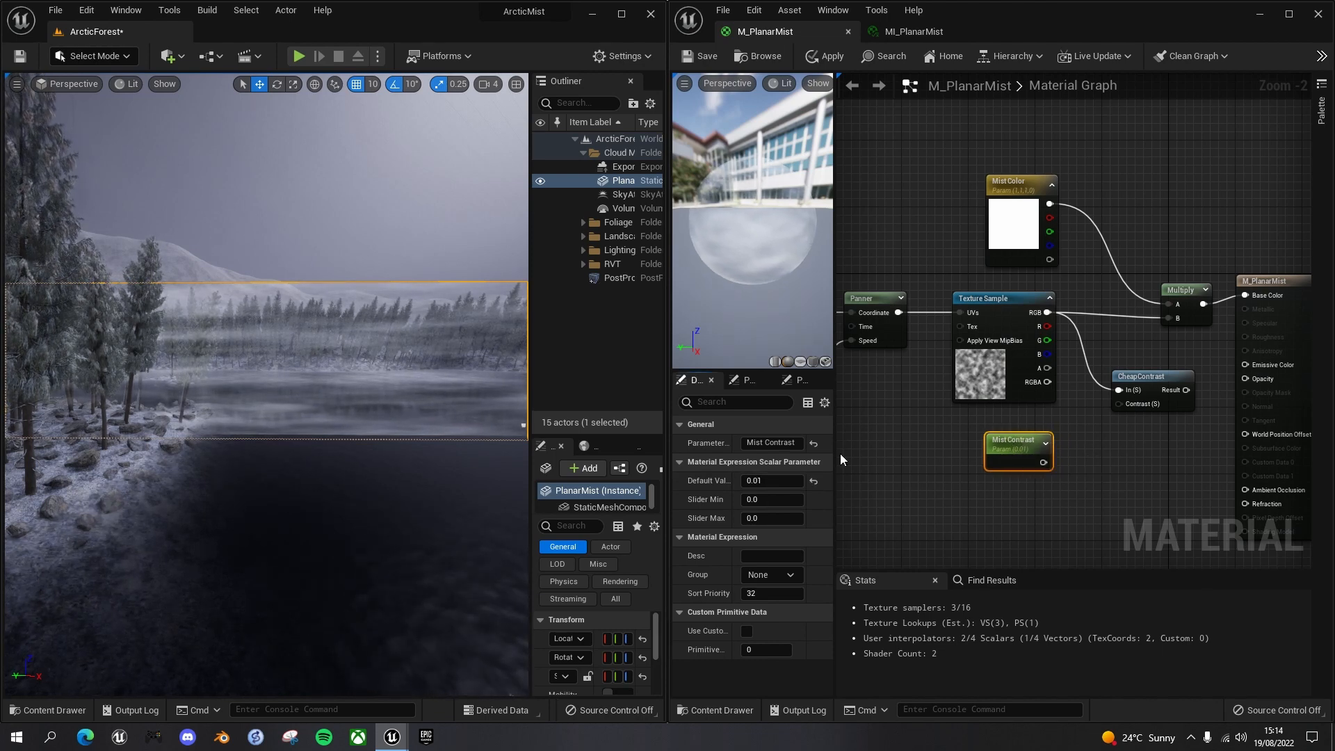
left_click(758, 480)
type("1")
key("Return")
left_click_drag(1040, 461, 1122, 406)
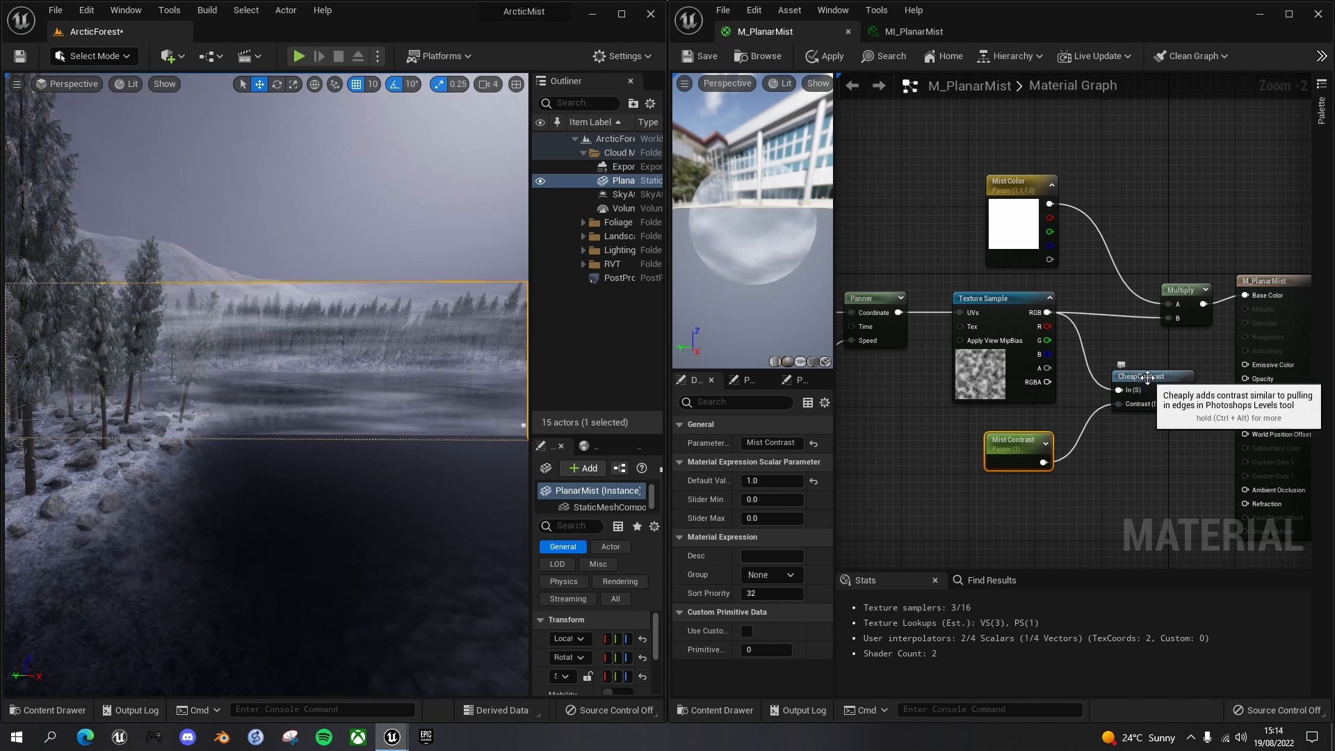
Connect CheapContrast's Result to Opacity, and replace the Mist Color Multiply with a direct connection from Mist Color to Base Color.
left_click_drag(1147, 378, 1247, 377)
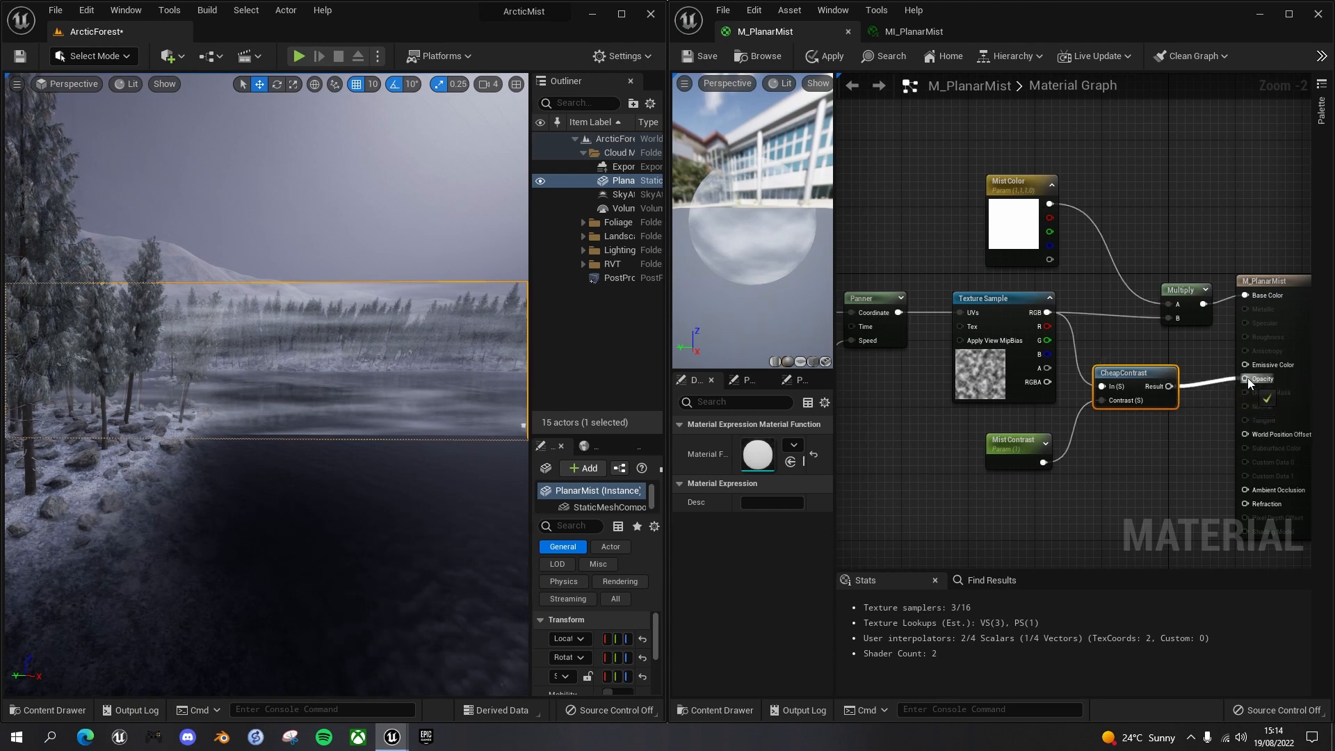
left_click(1190, 291)
key("Delete")
left_click_drag(1050, 204, 1252, 295)
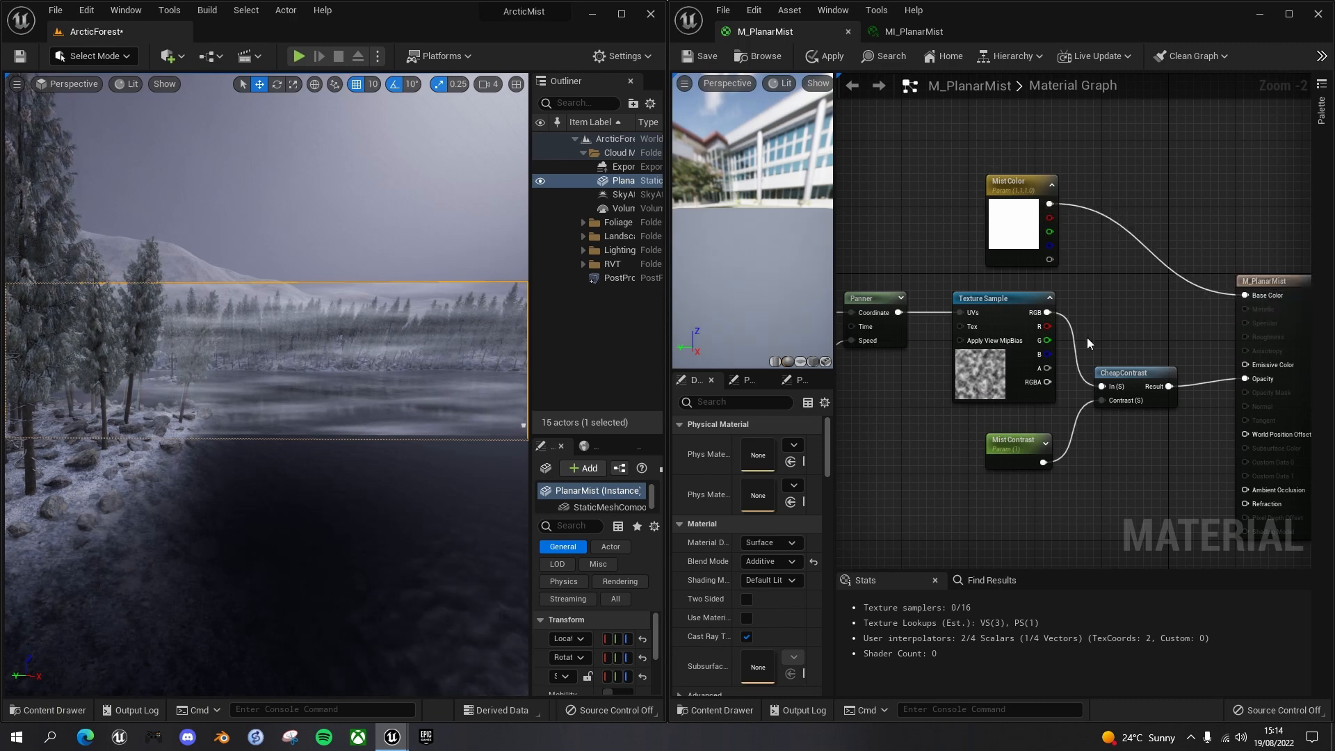
Adjust the CheapContrast node's placement between the Texture Sample and the material result node, and save M_PlanarMist.
left_click_drag(1138, 370, 1163, 362)
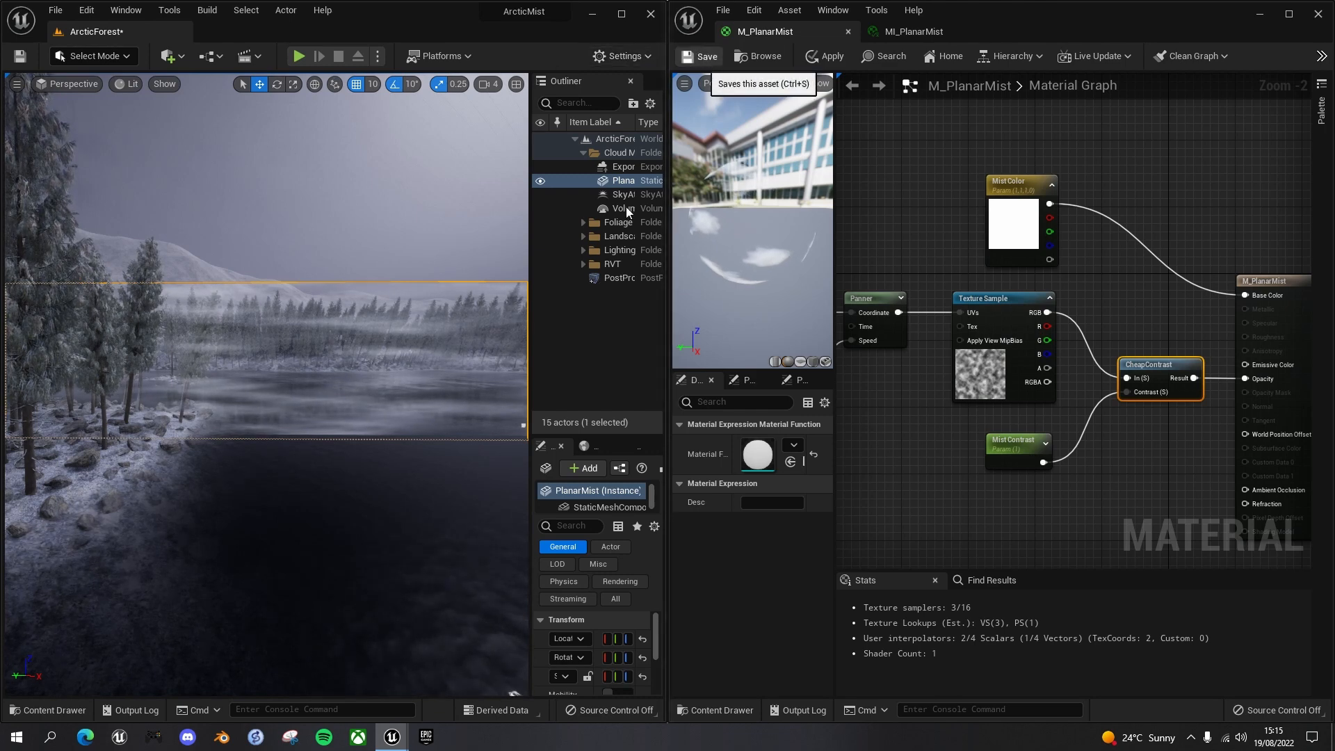
left_click(702, 55)
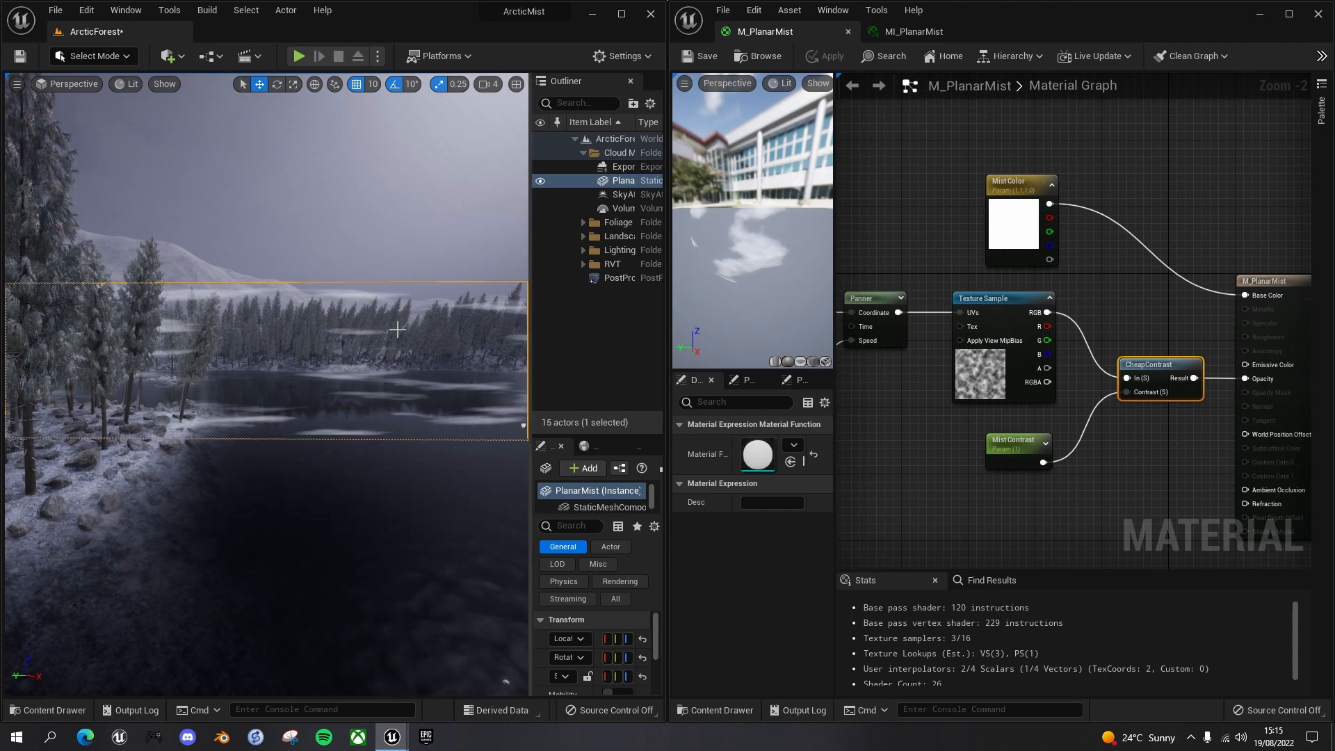
mouse_move(1154, 367)
left_click_drag(1154, 366, 1138, 365)
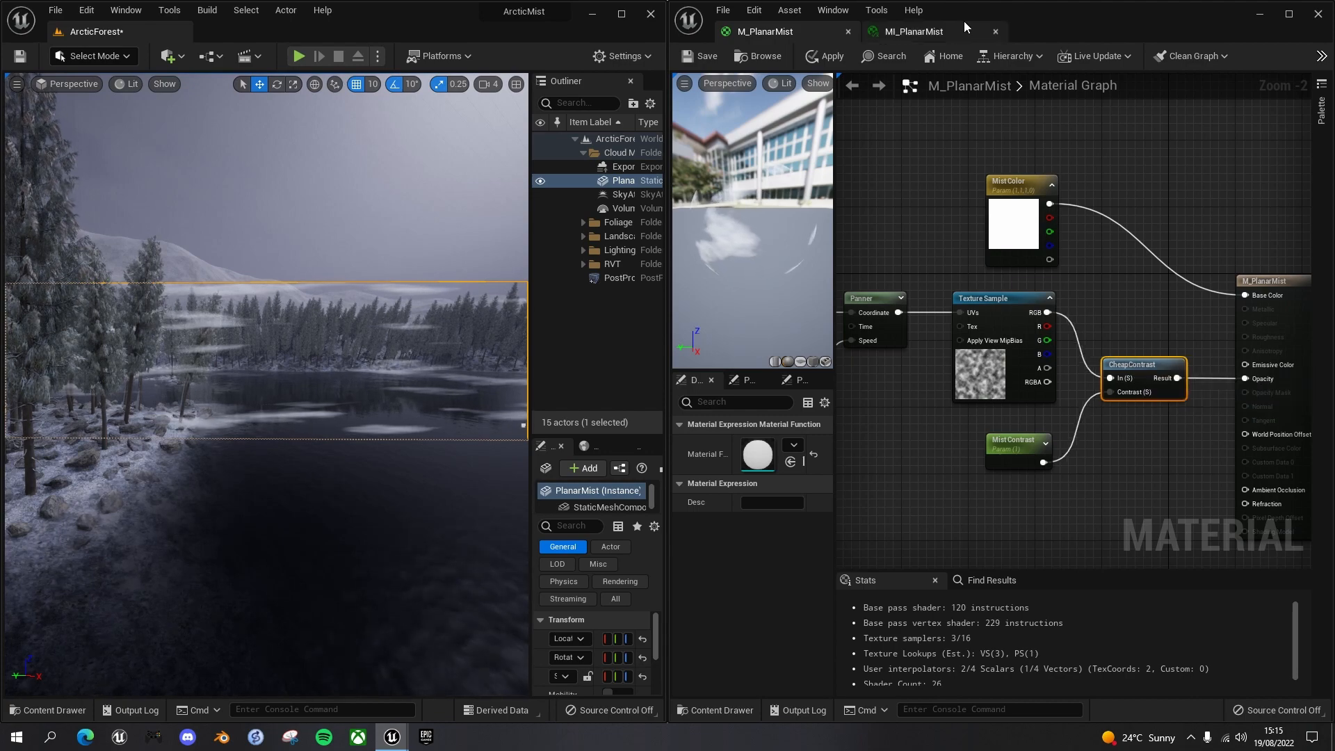
In the MI_PlanarMist instance, enable the Mist Contrast, Mist Speed X, Mist Speed Y and Mist Tiling overrides.
left_click(922, 31)
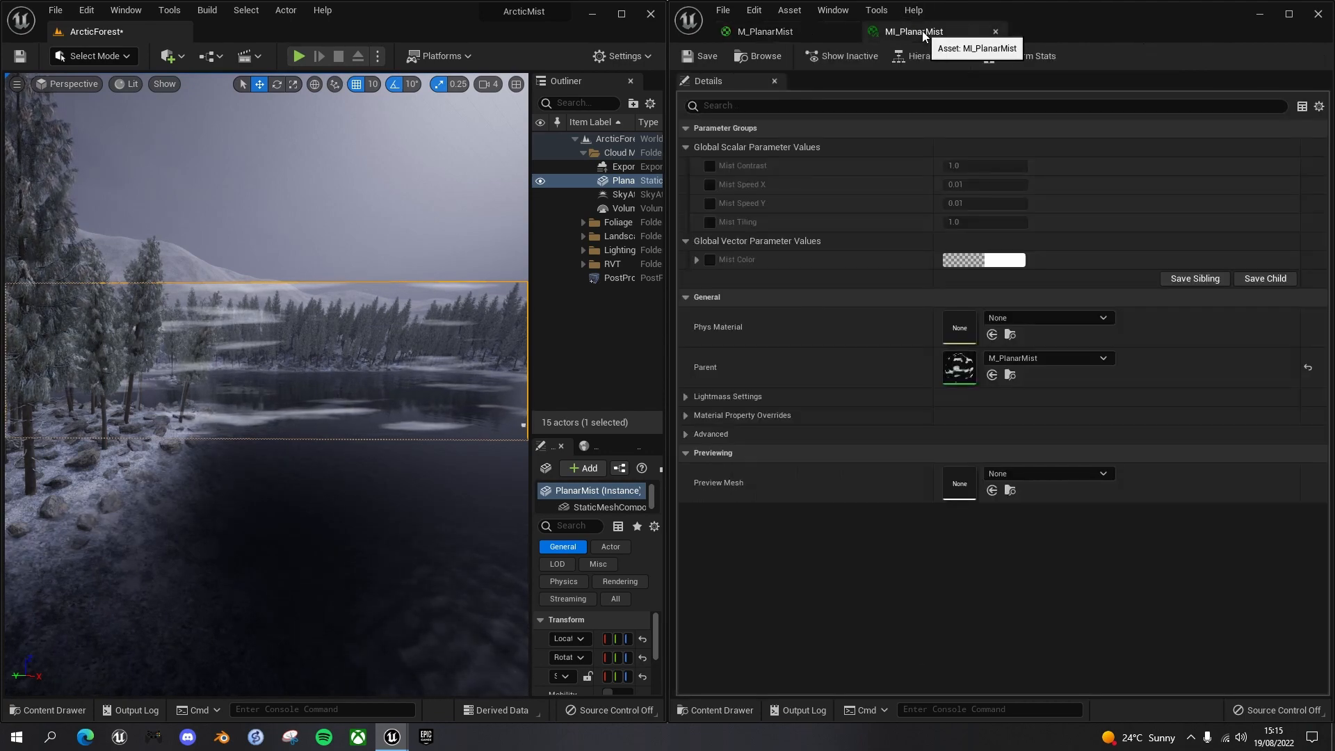
left_click(710, 166)
left_click(709, 185)
left_click(710, 203)
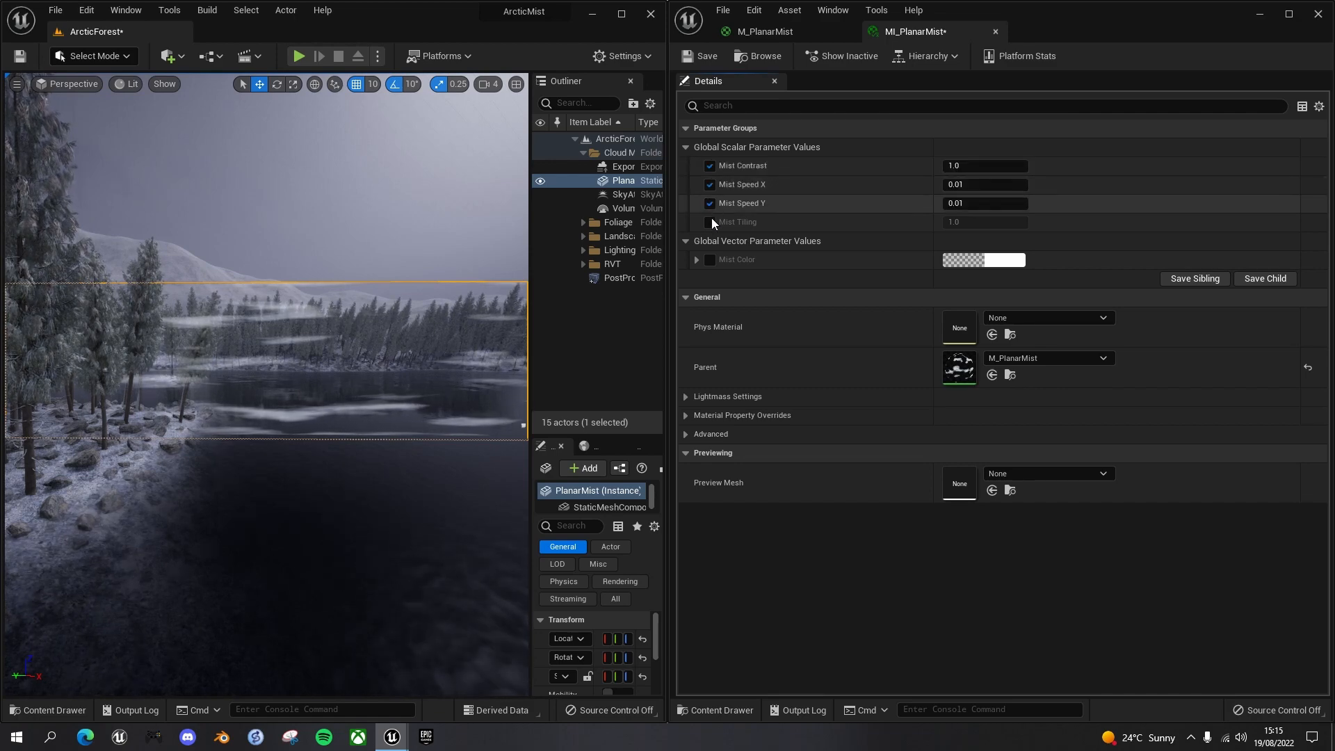
left_click(709, 223)
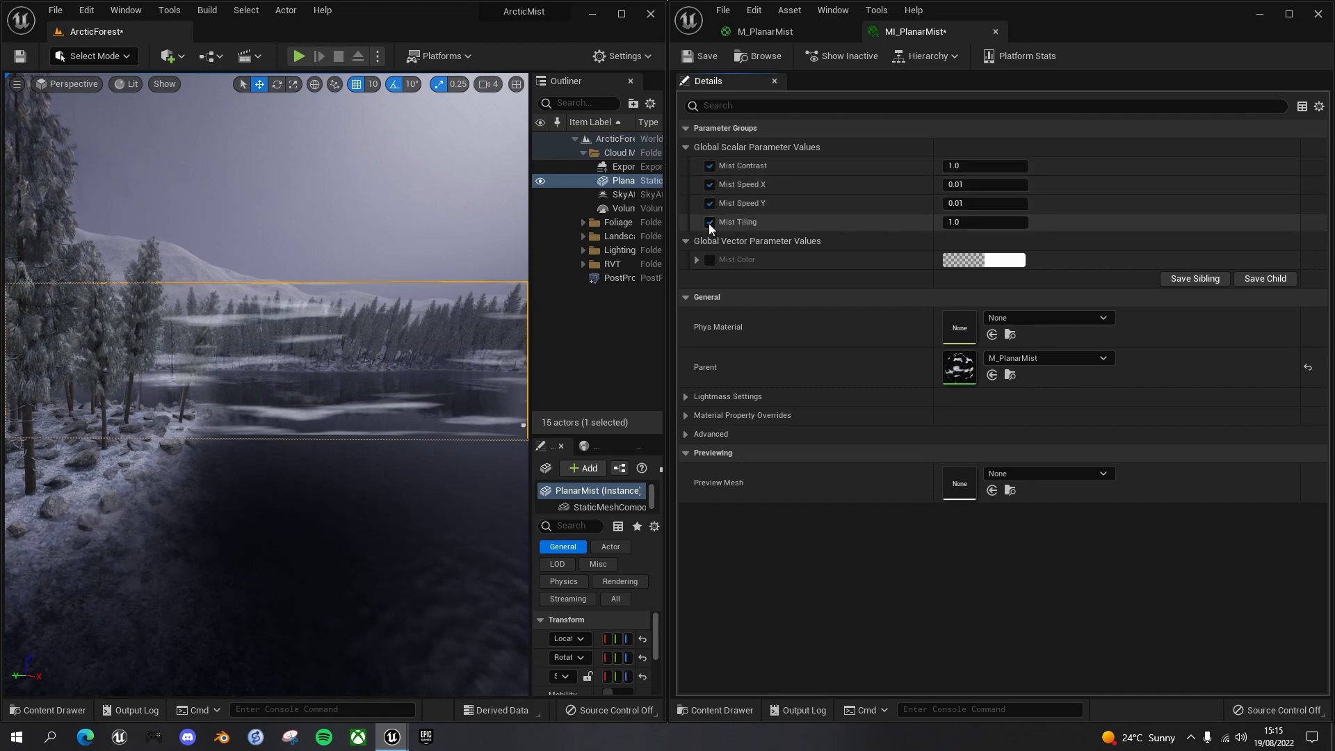
Try a Mist Contrast value of 2 in the instance and return it to 1.0.
left_click(959, 166)
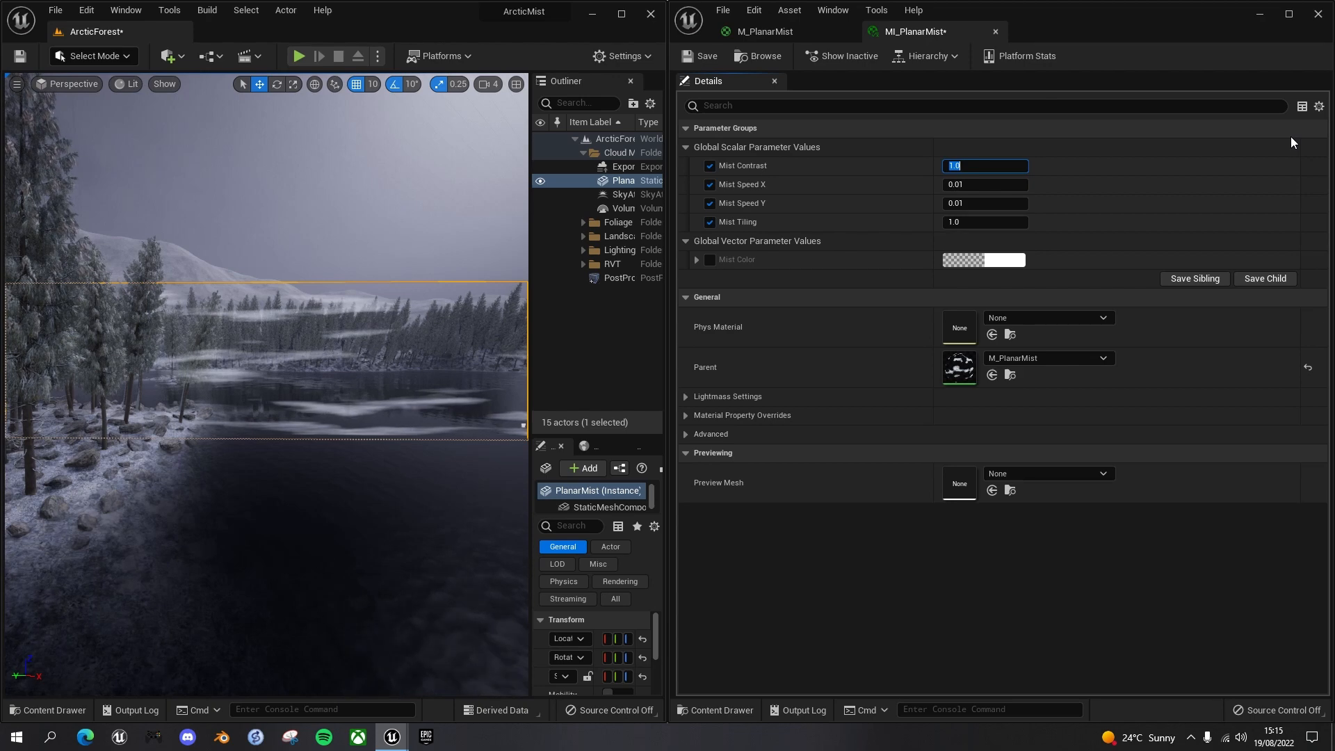
type("2")
key("Return")
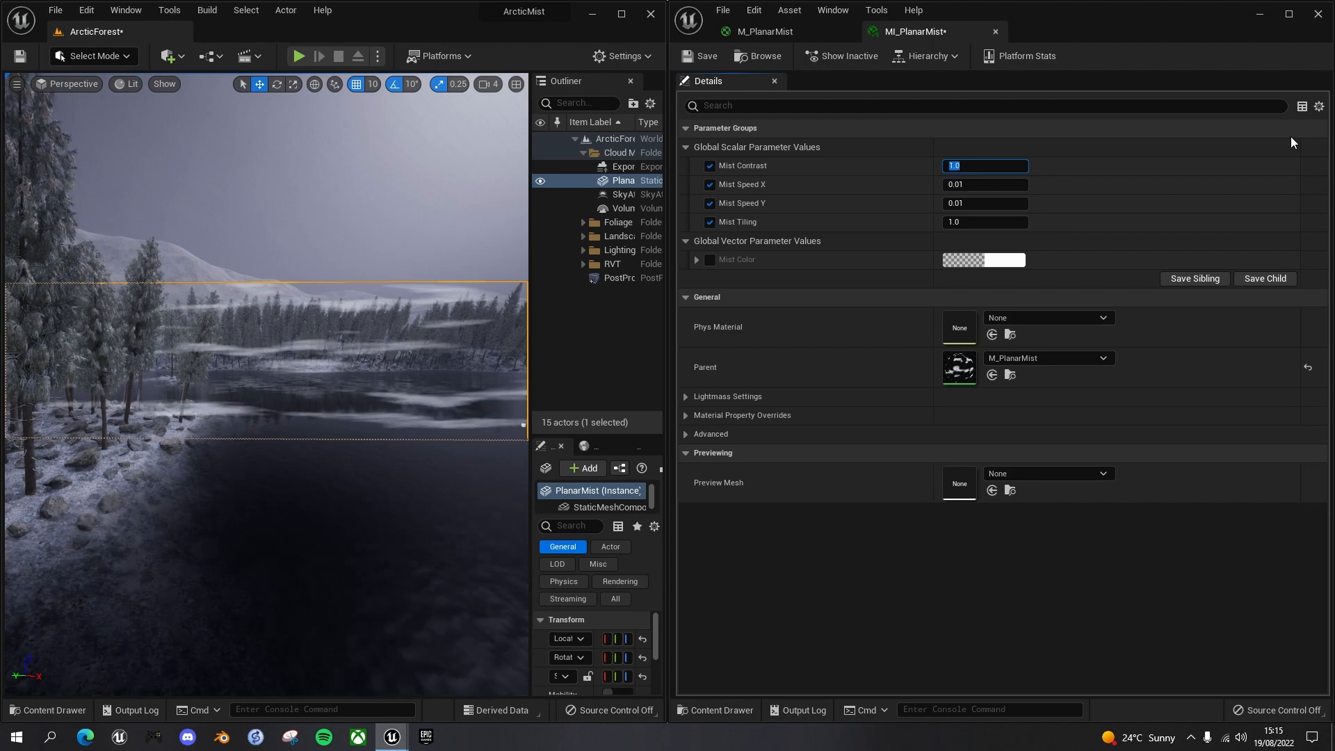
key("Return")
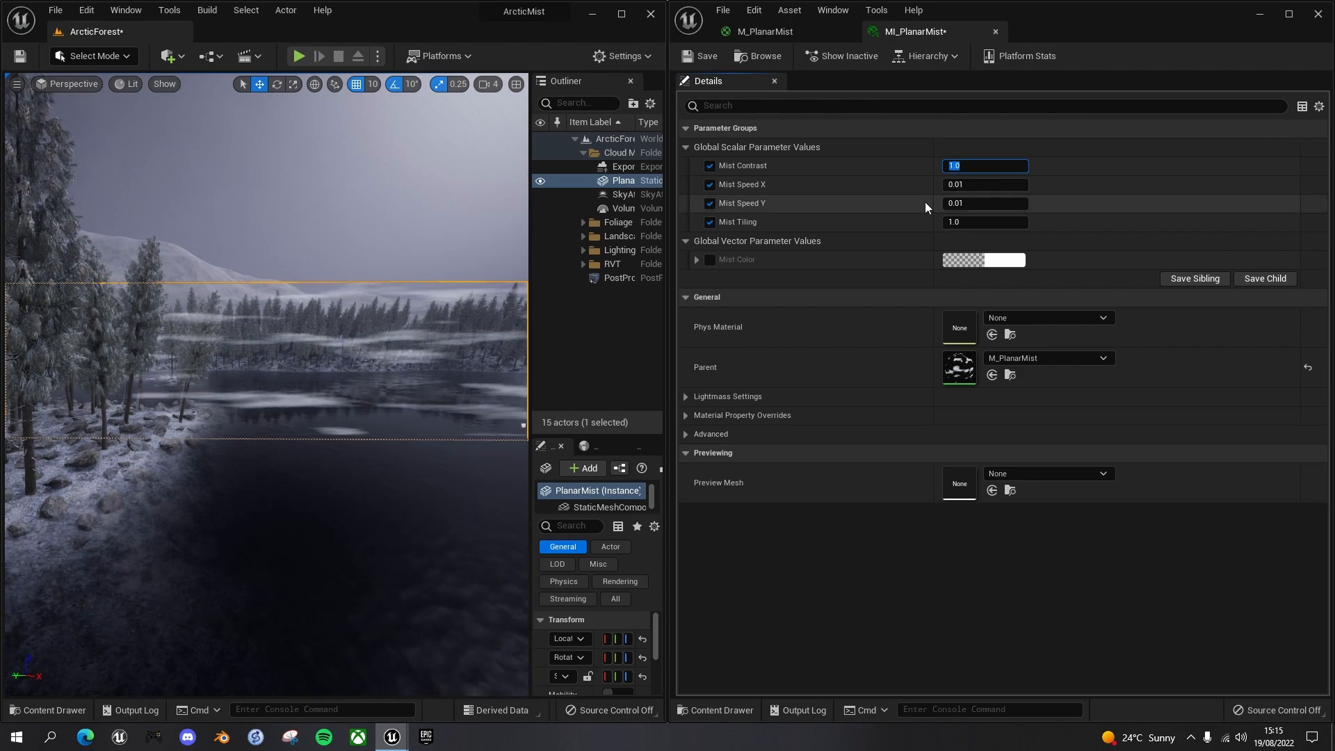
Try a Mist Tiling value of 1.032 in the instance and return it to 1.0.
left_click(958, 222)
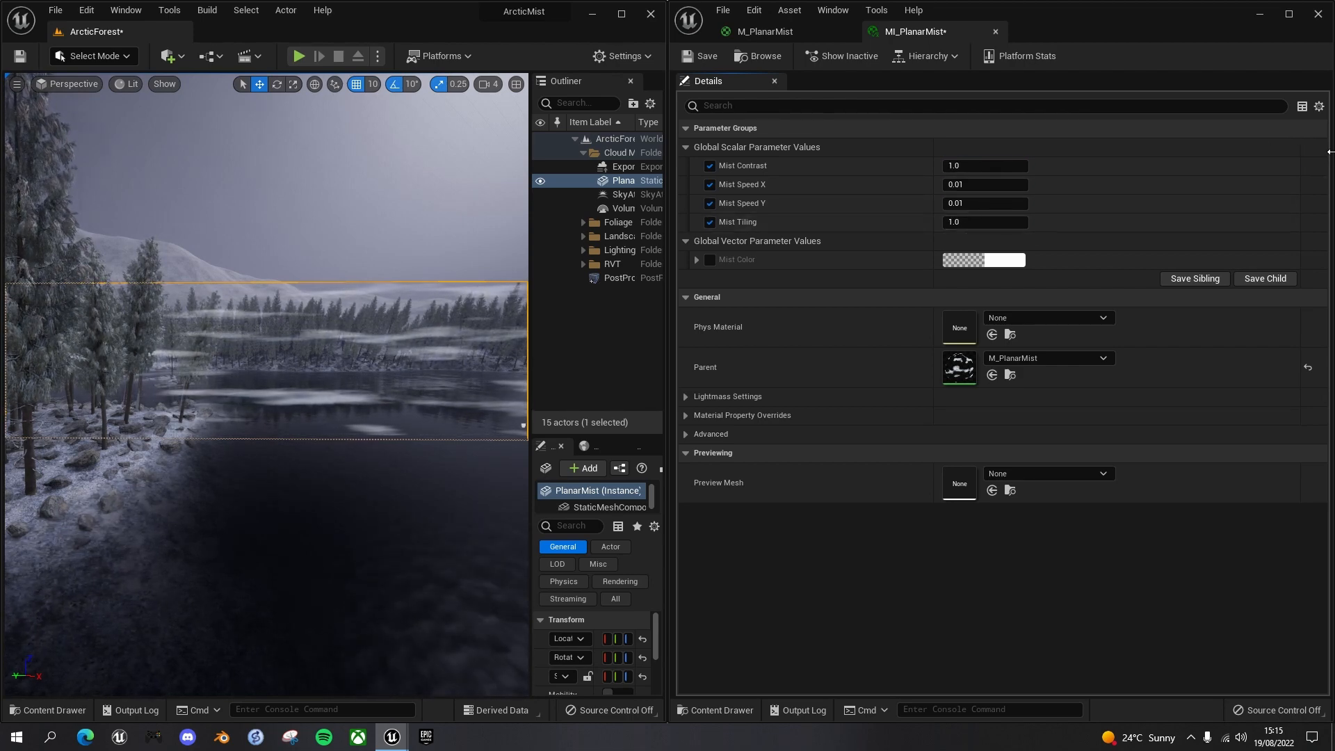
left_click_drag(985, 222, 1008, 222)
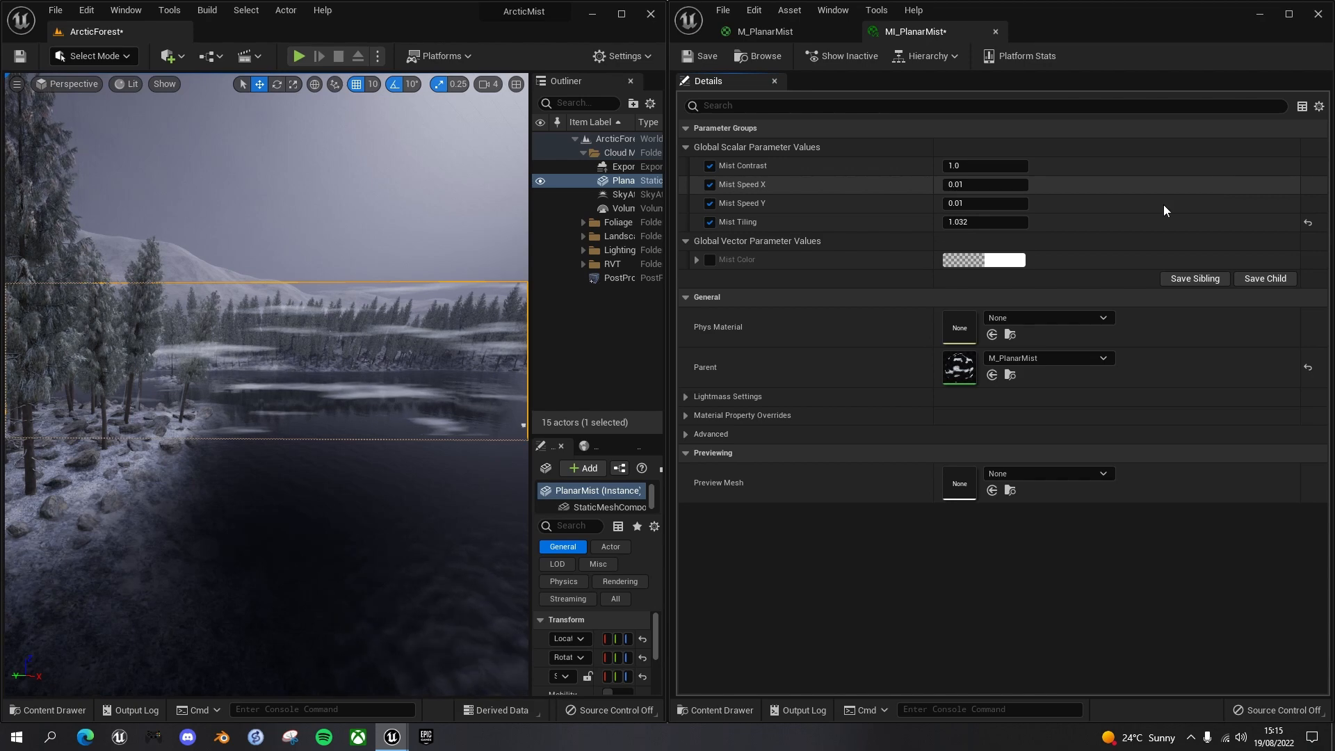
left_click(962, 222)
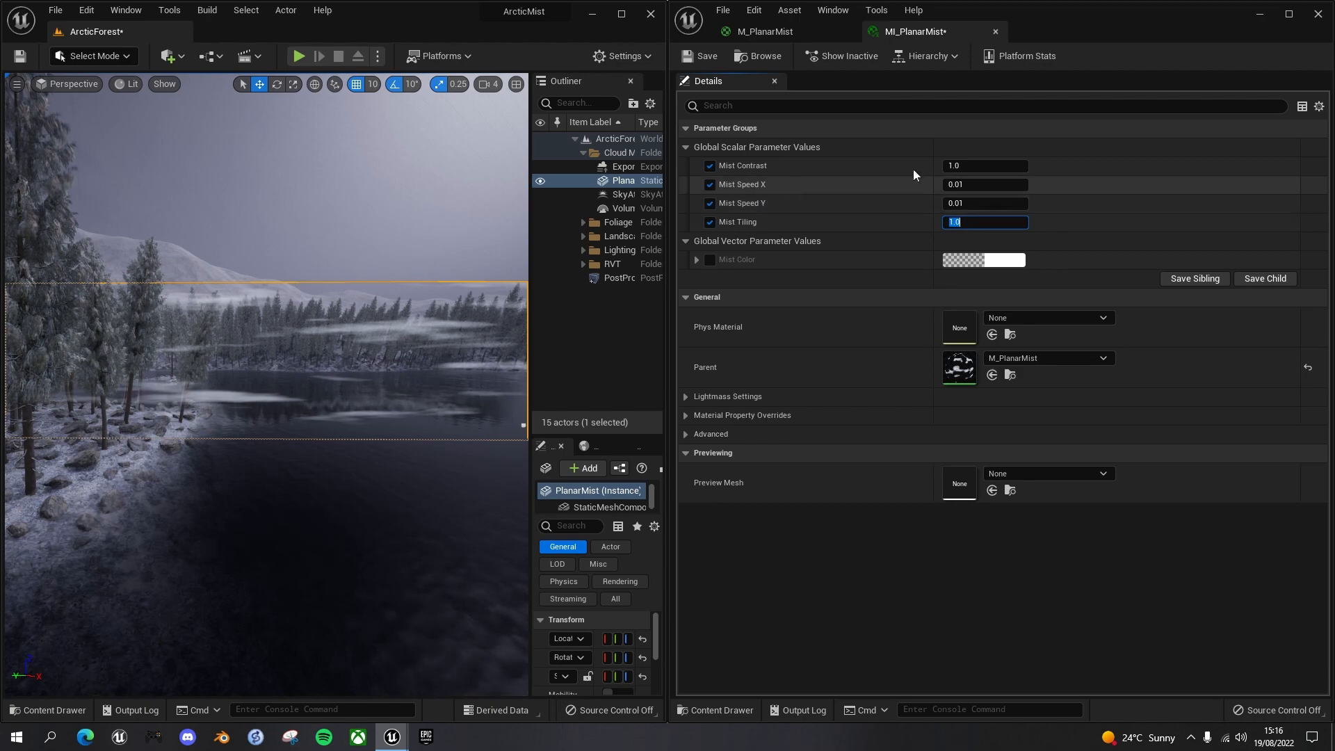
Set Mist Speed X to 0.02 in the instance and save MI_PlanarMist.
left_click(957, 184)
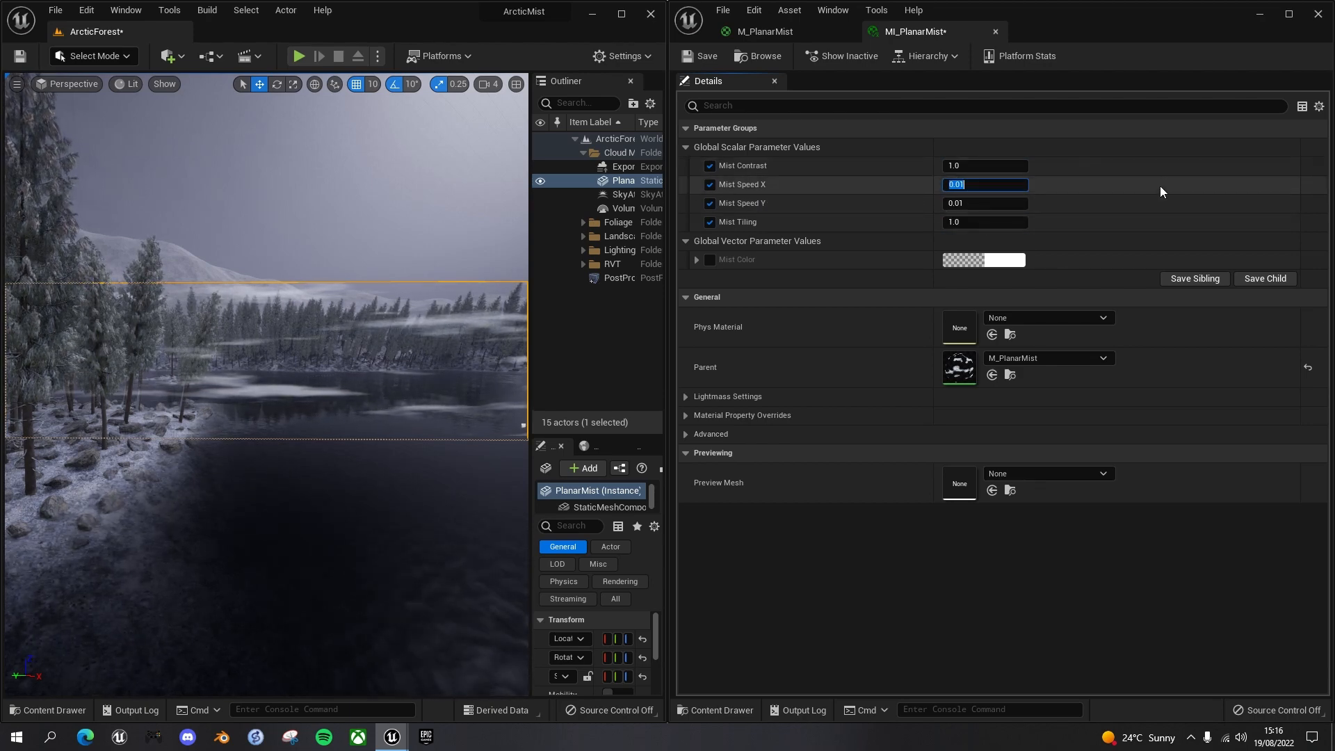
type("0.02")
key("Return")
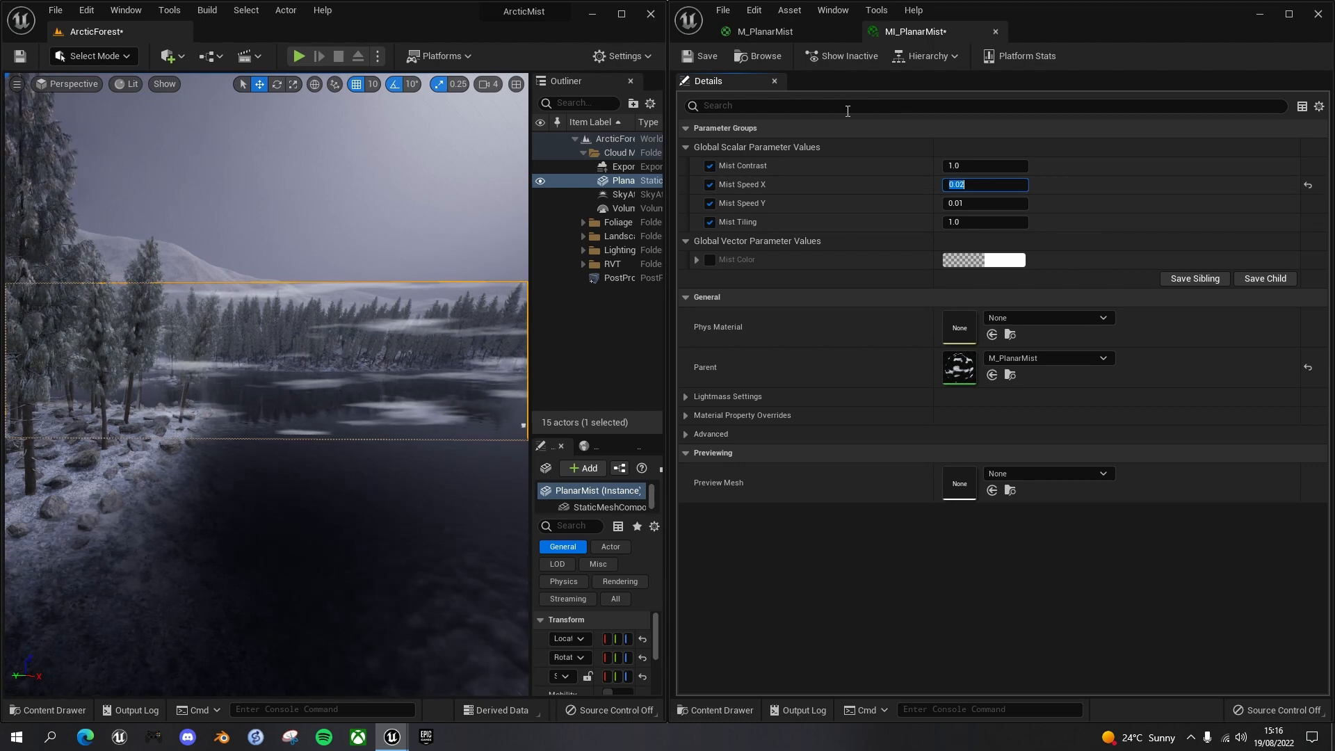
left_click(698, 56)
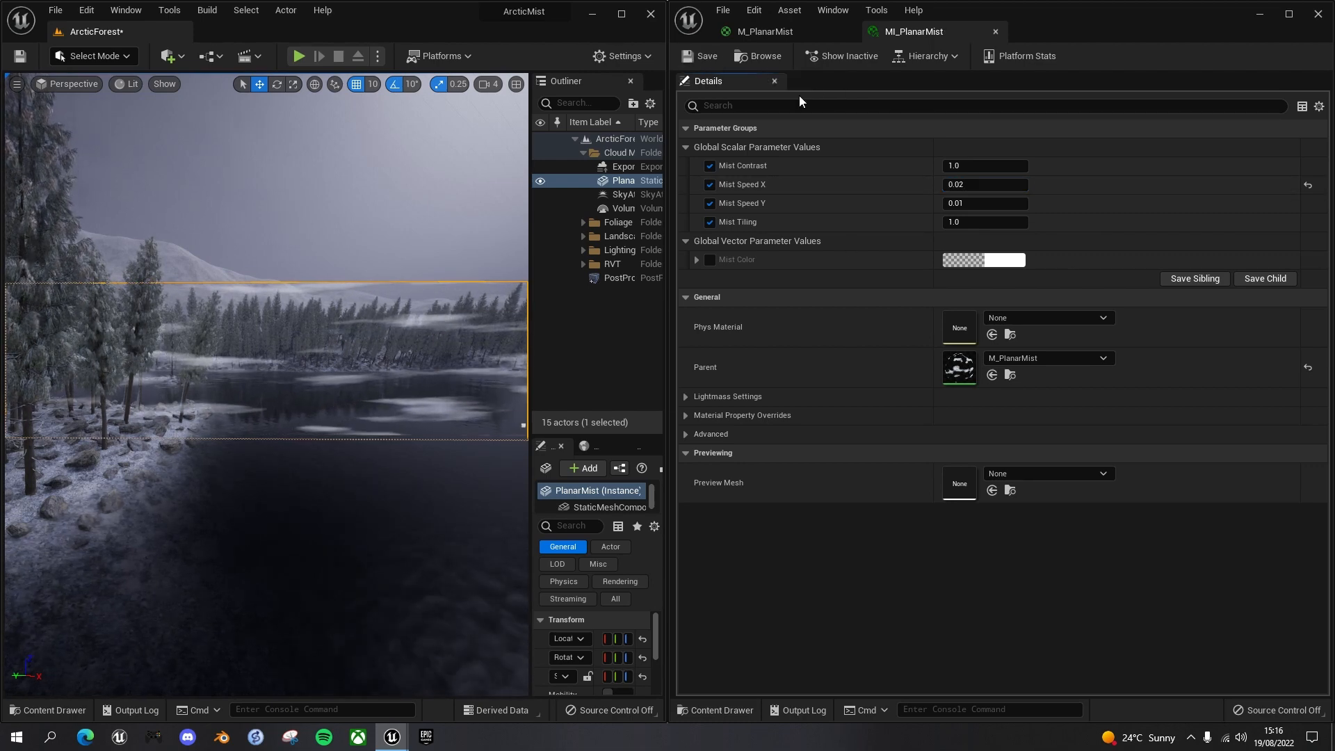
In the M_PlanarMist graph, move the Mist Speed X, Mist Speed Y and Append nodes down to make room below Mist Tiling.
left_click(772, 34)
right_click_drag(877, 403, 1150, 340)
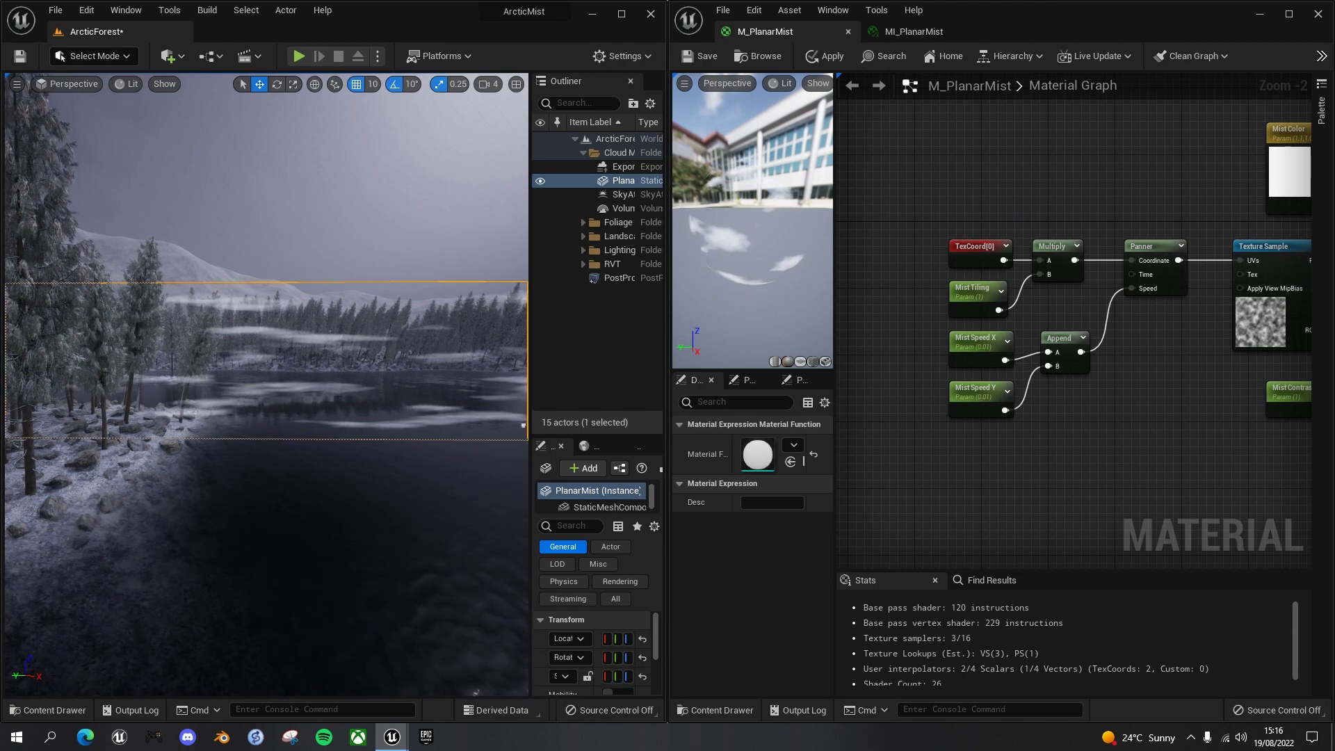
right_click_drag(989, 368, 937, 338)
left_click_drag(893, 299, 1011, 408)
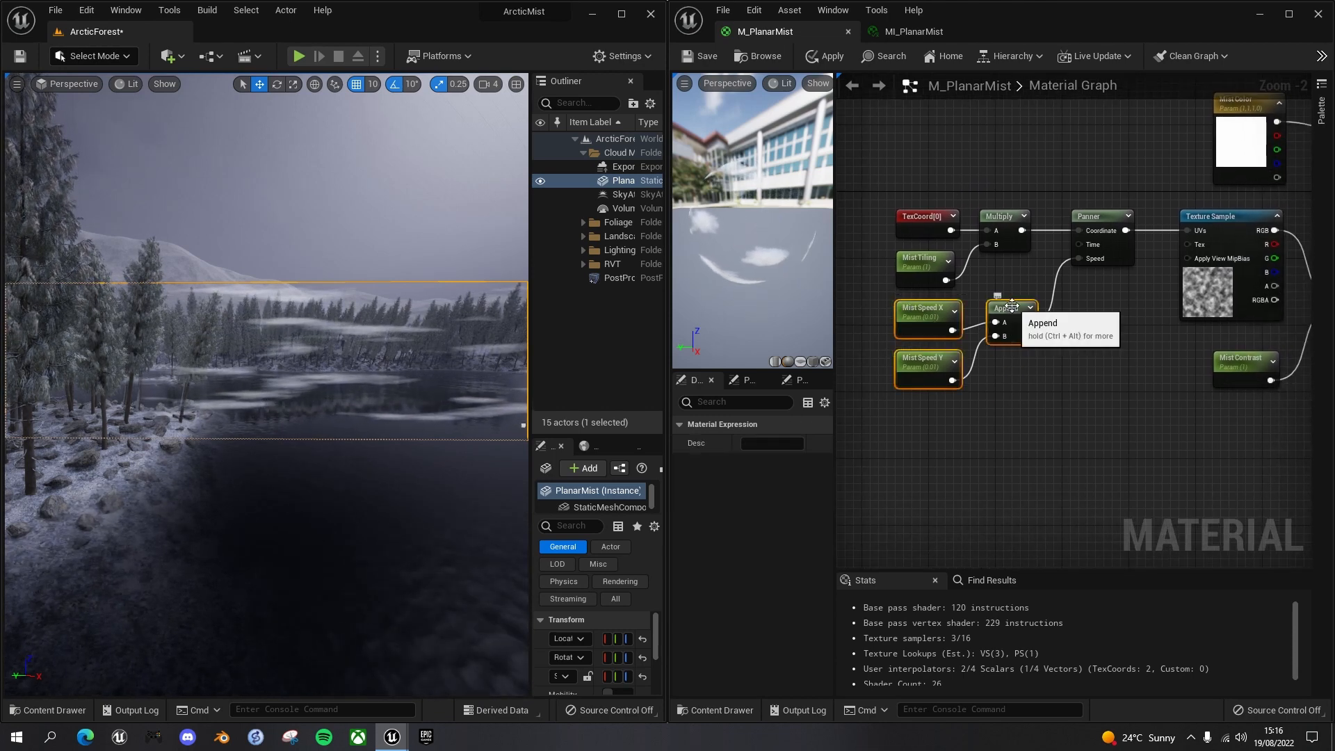
left_click_drag(1011, 306, 1012, 356)
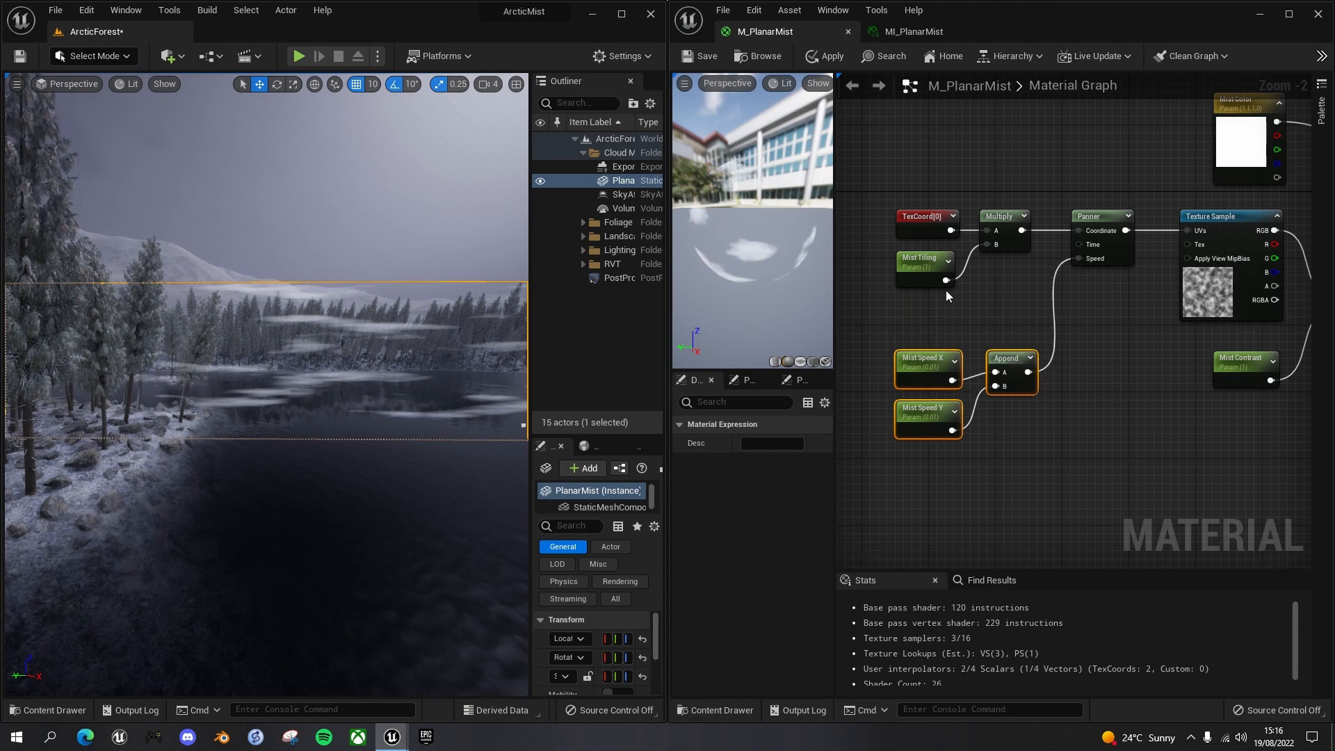
Rename the Mist Tiling parameter to Mist Tiling U and place a duplicate below it named Mist Tiling V.
left_click(928, 271)
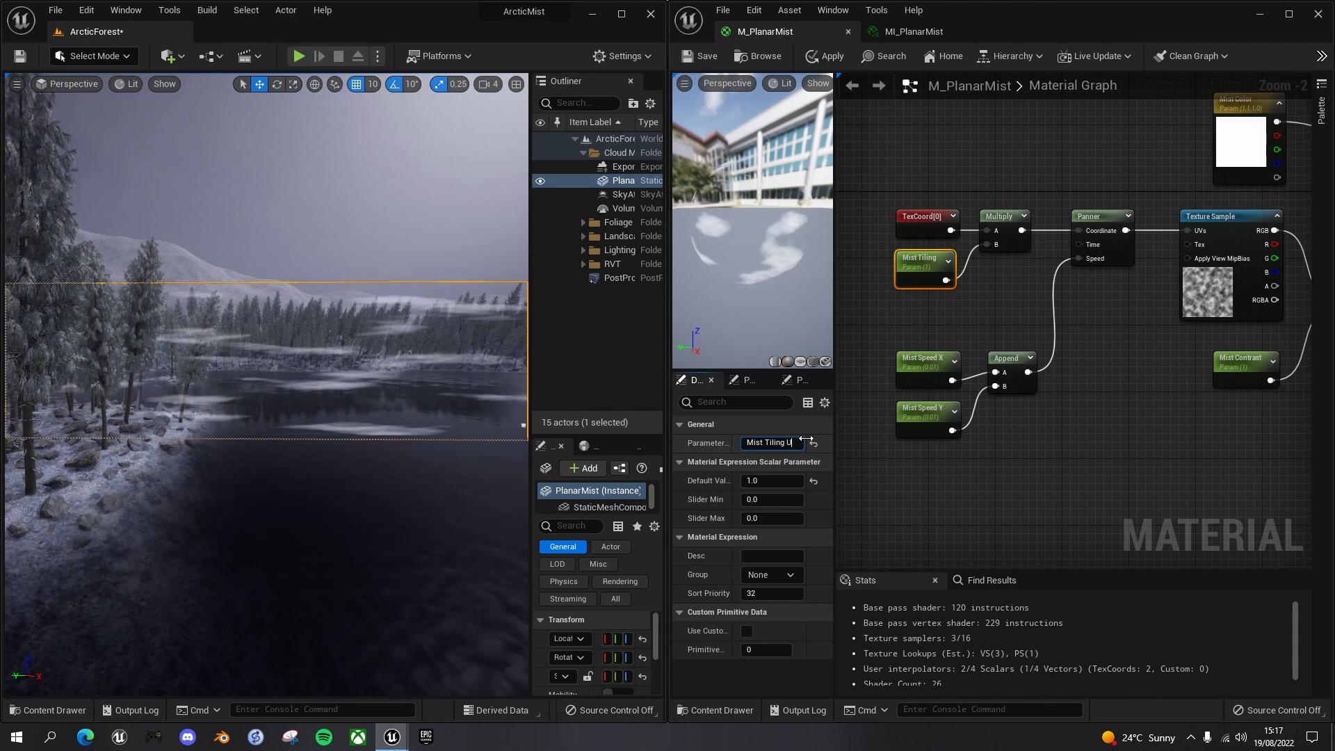
key("Return")
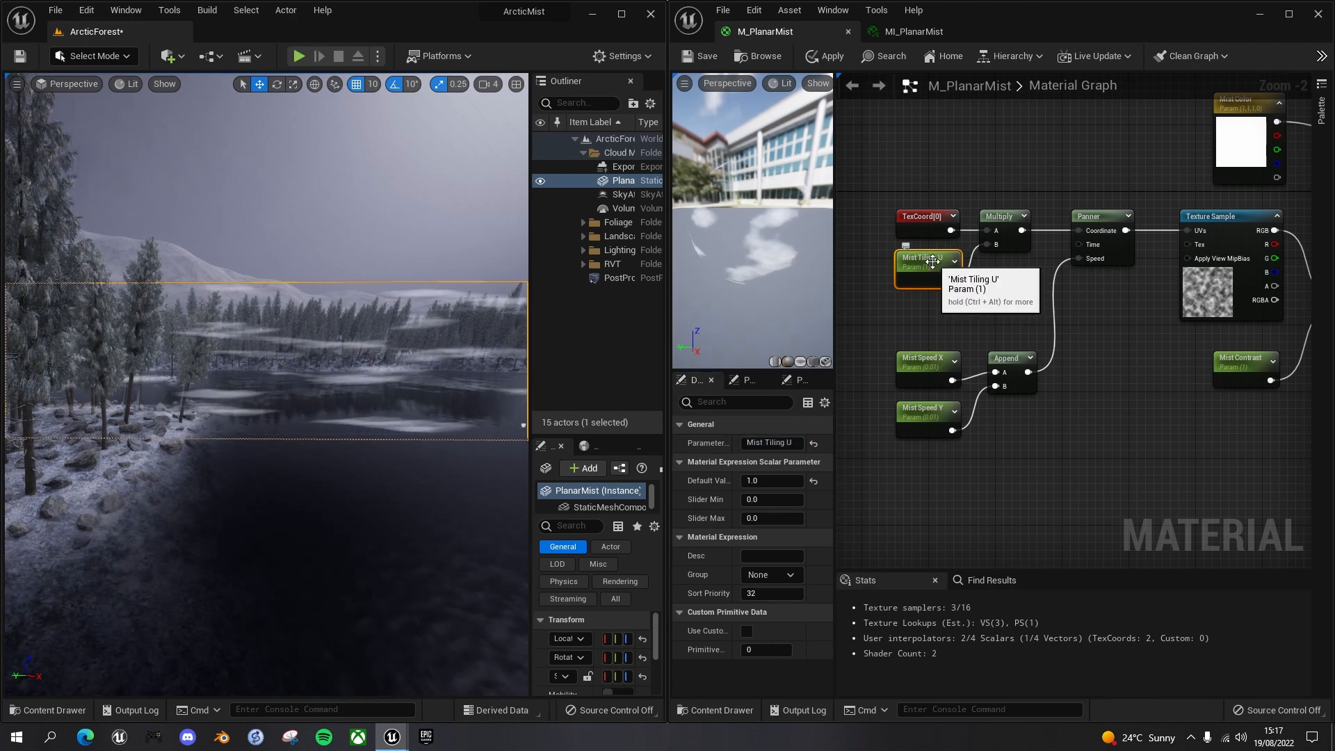
key("ctrl+d")
left_click_drag(972, 267, 937, 310)
left_click(795, 442)
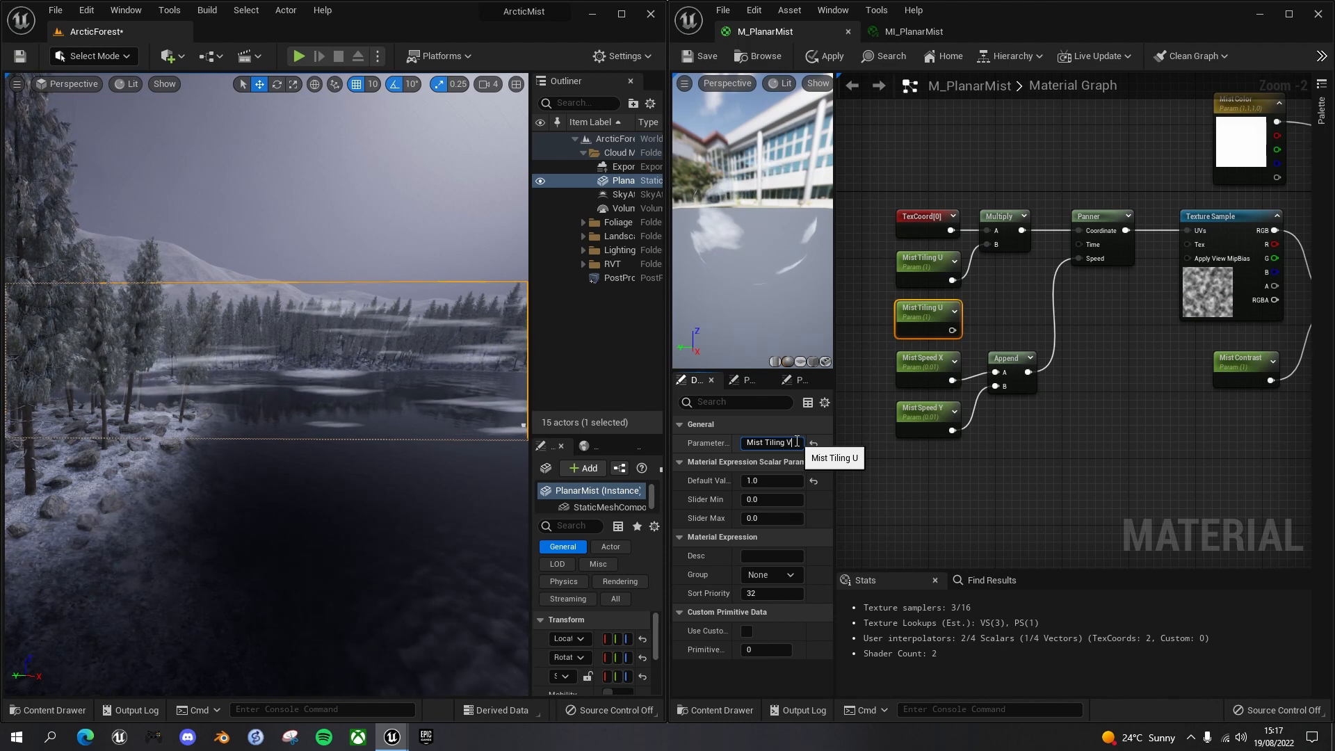
key("Return")
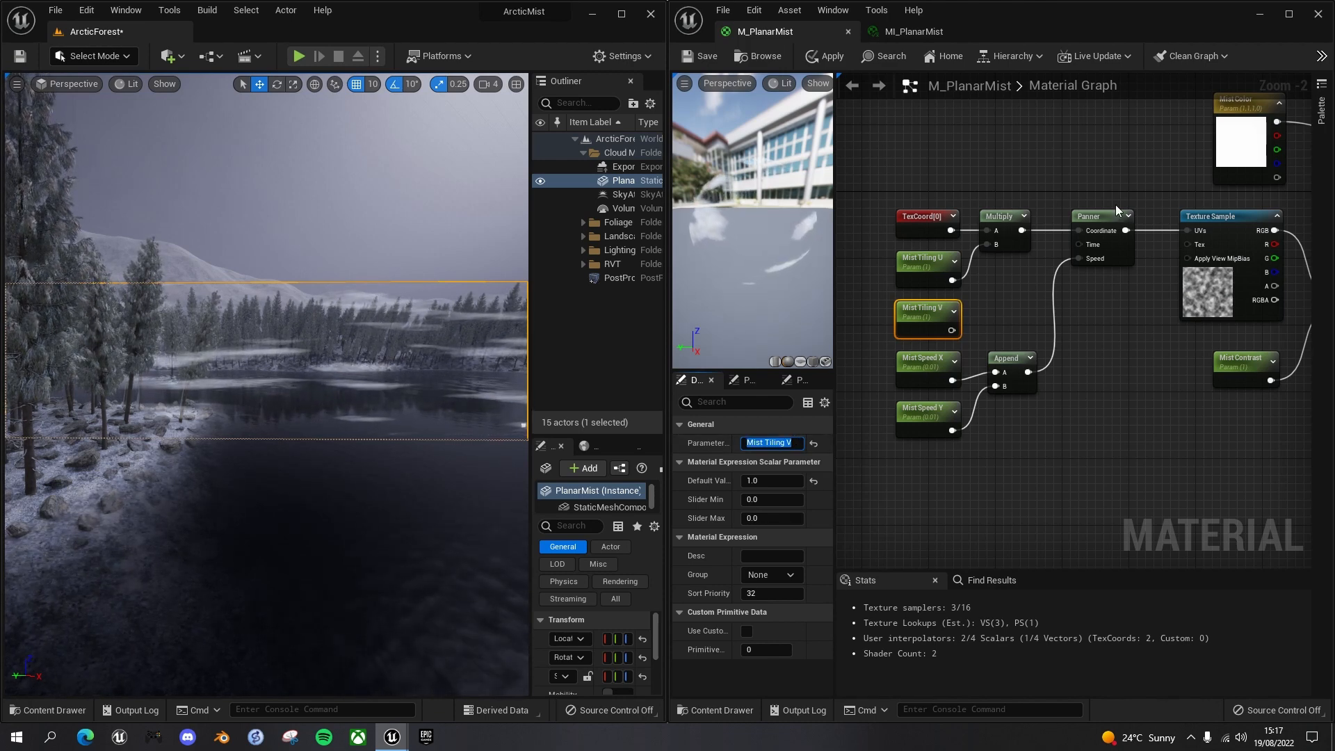
Combine Mist Tiling U and Mist Tiling V through an Append node feeding the Multiply's B input, and save the material.
left_click(928, 261, "ctrl")
left_click_drag(929, 261, 941, 290)
type("append")
key("Return")
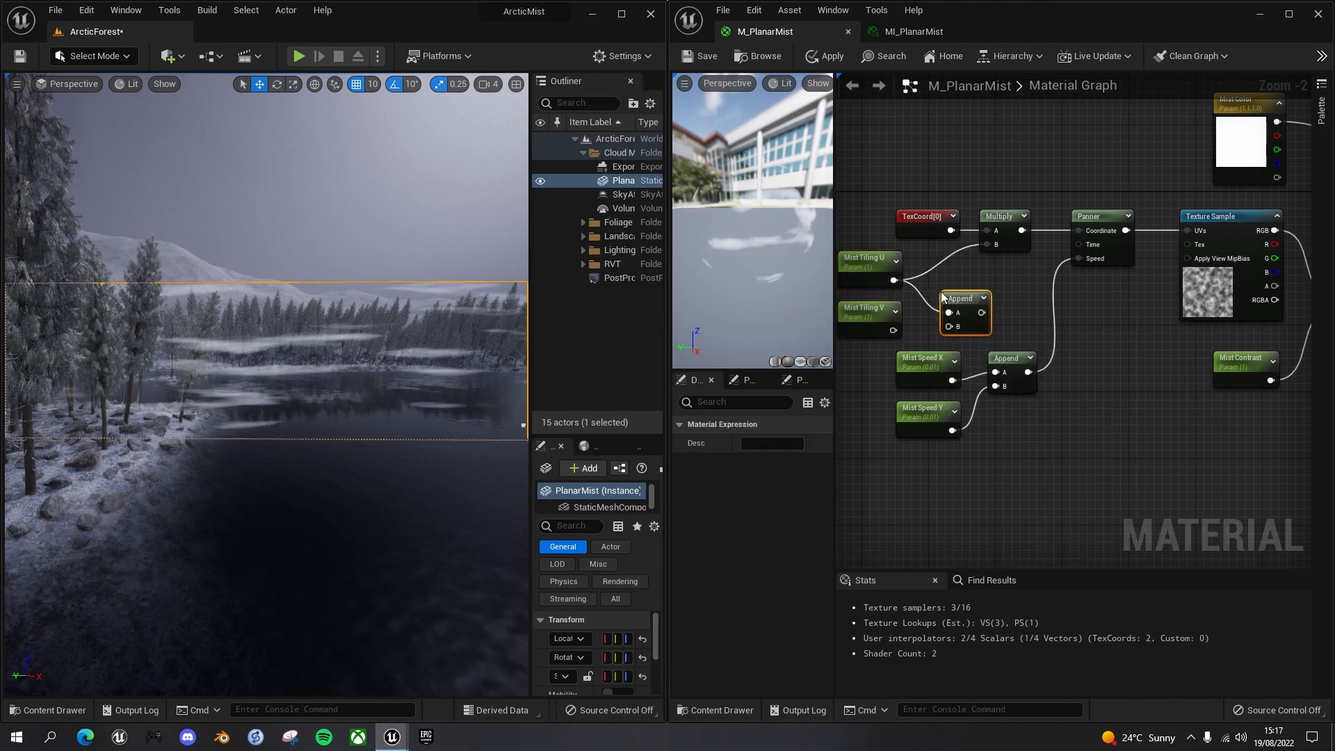
left_click_drag(893, 331, 952, 268)
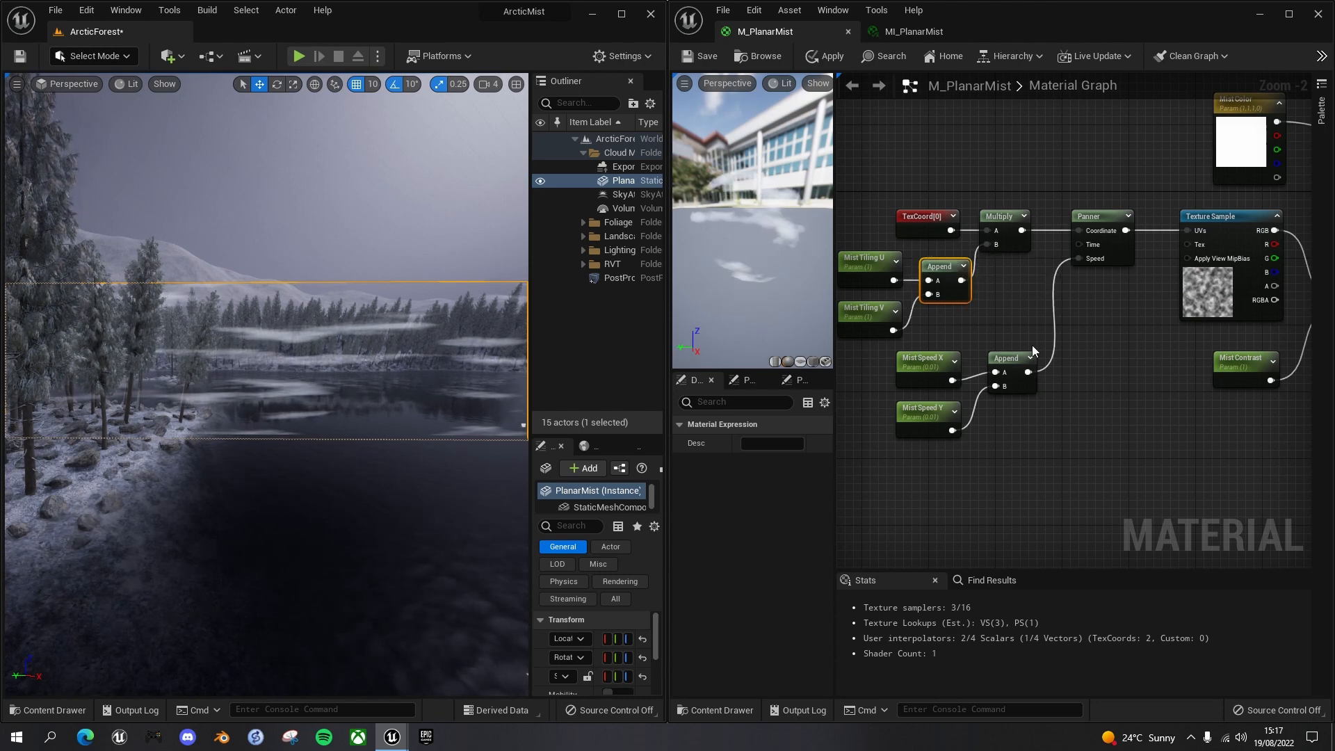
left_click(706, 56)
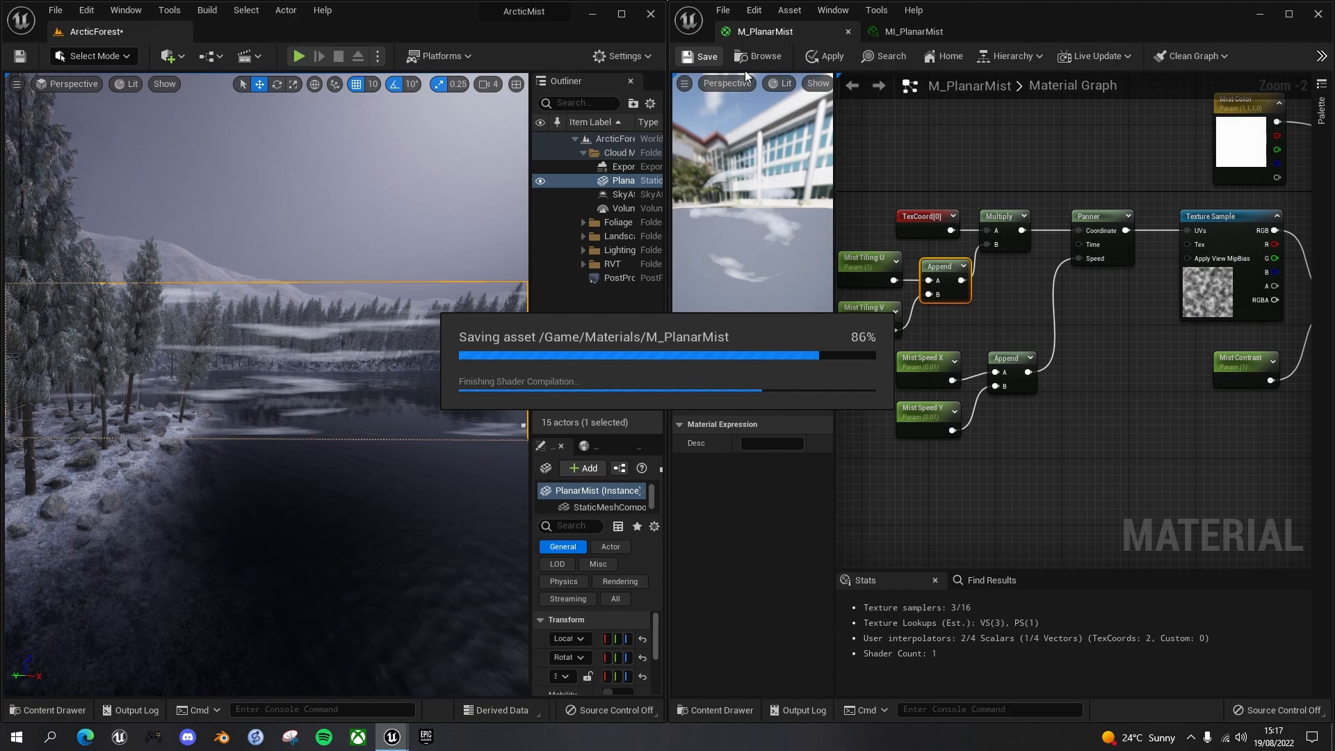
Enable the Mist Tiling V override in MI_PlanarMist, test a value of 2, restore 1.0 and save the instance.
left_click(914, 32)
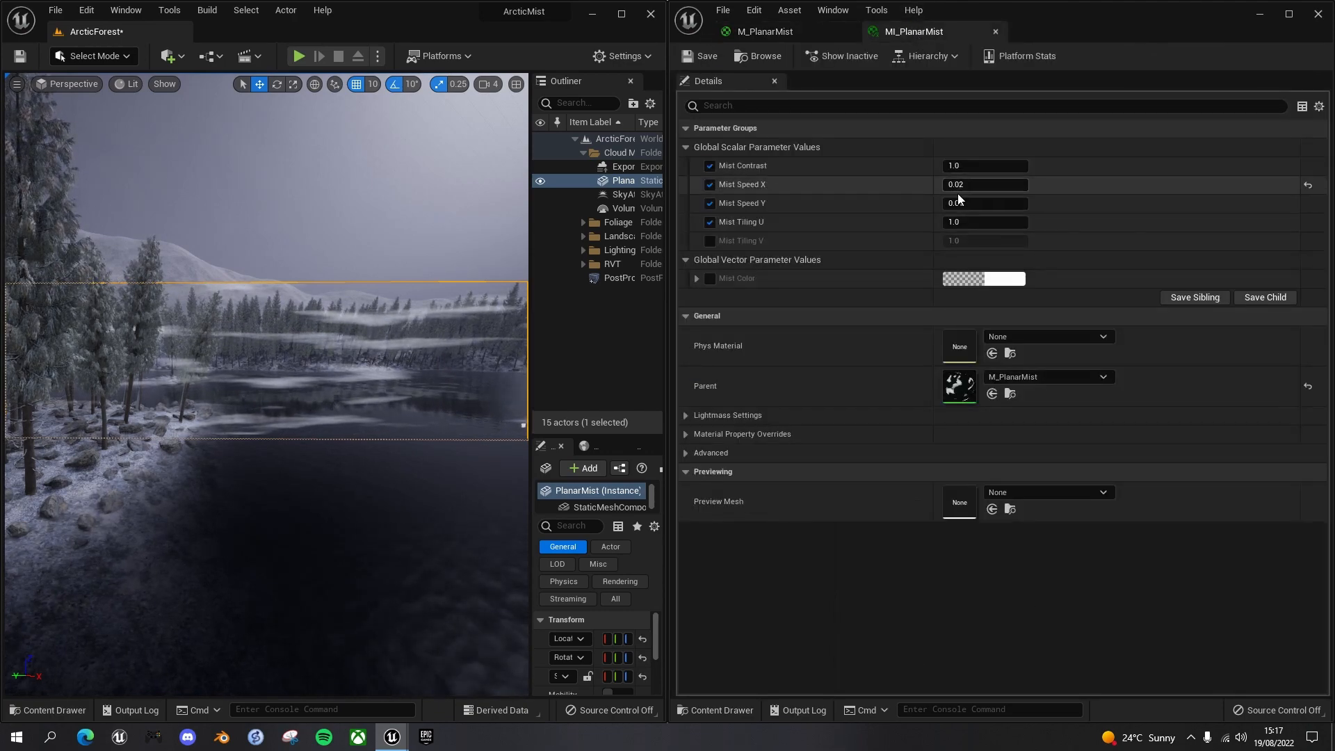
left_click(708, 241)
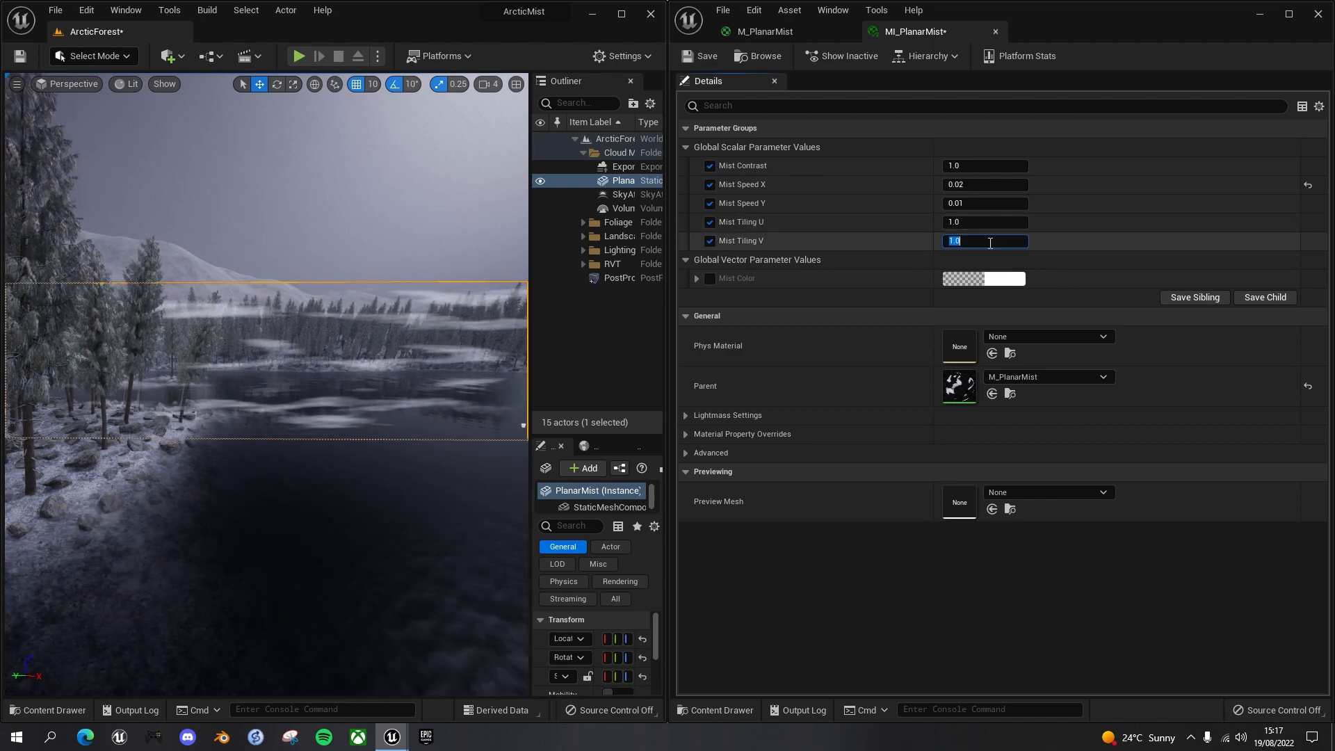
type("2.0")
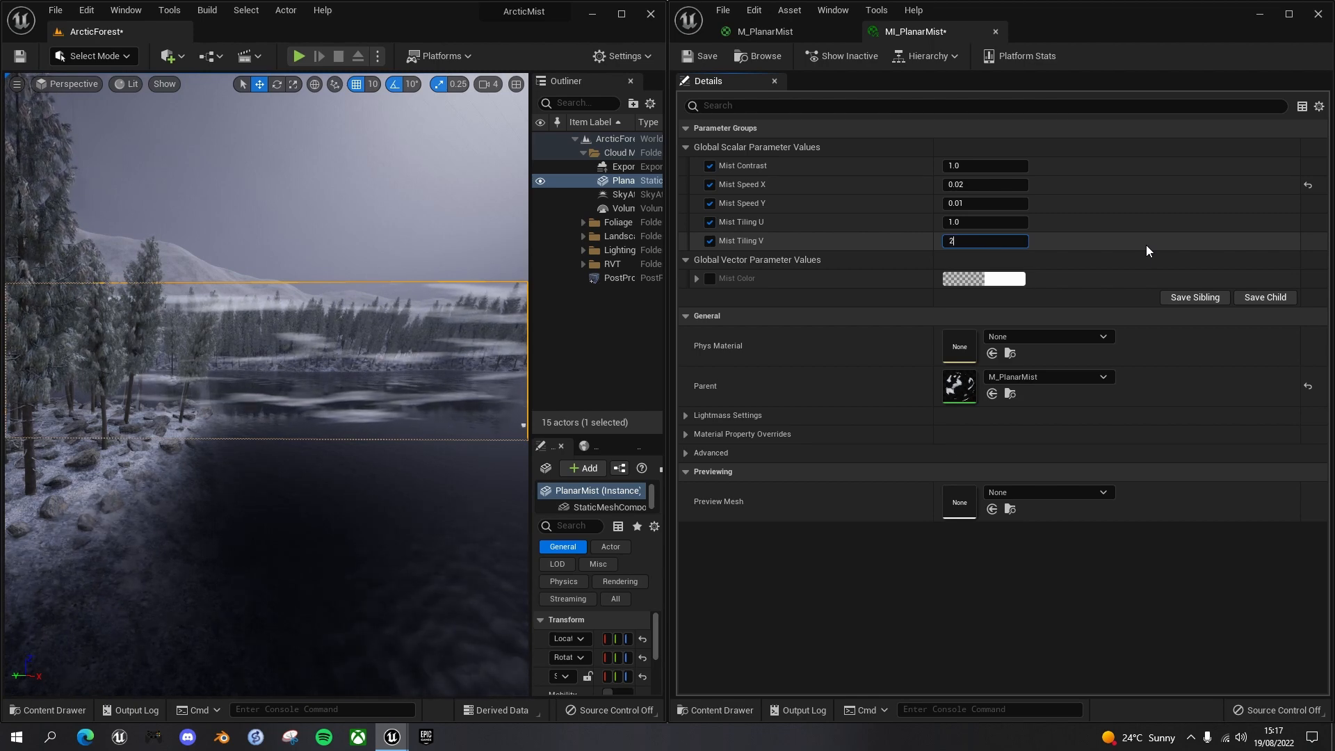
key("Return")
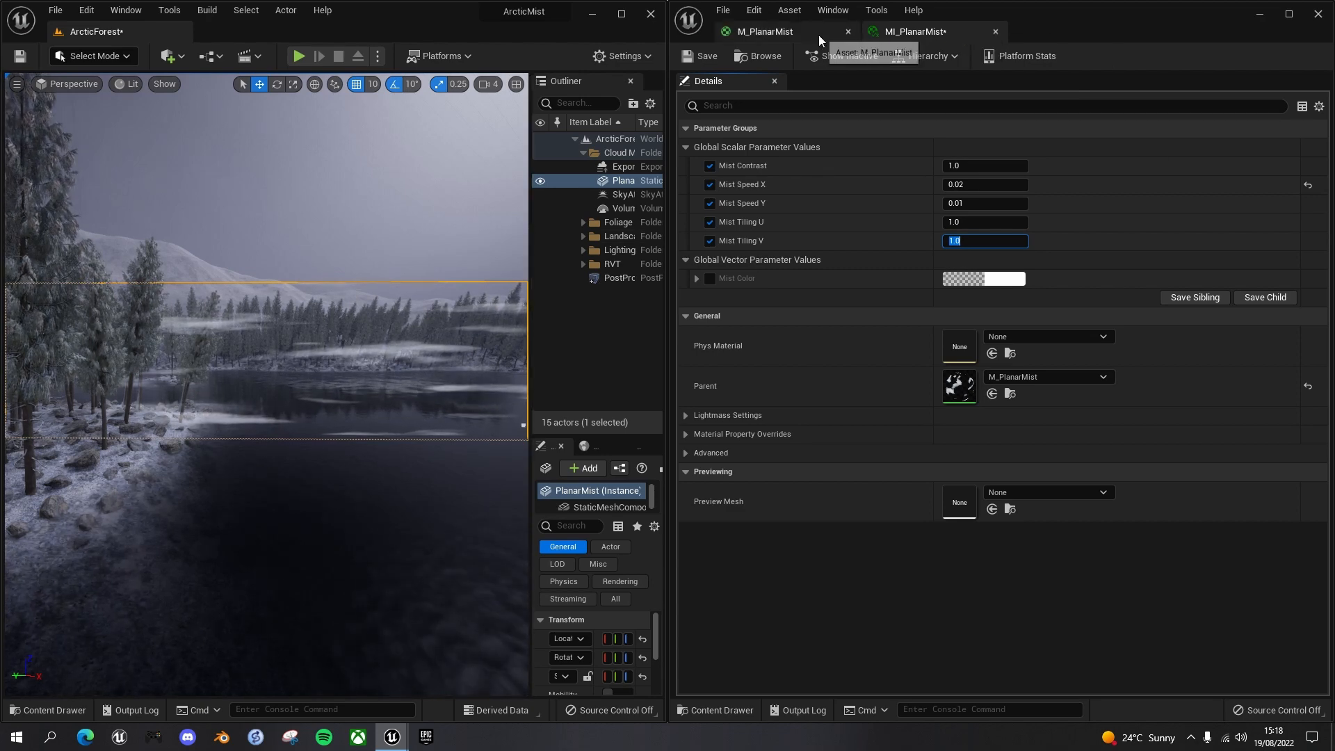
left_click(700, 56)
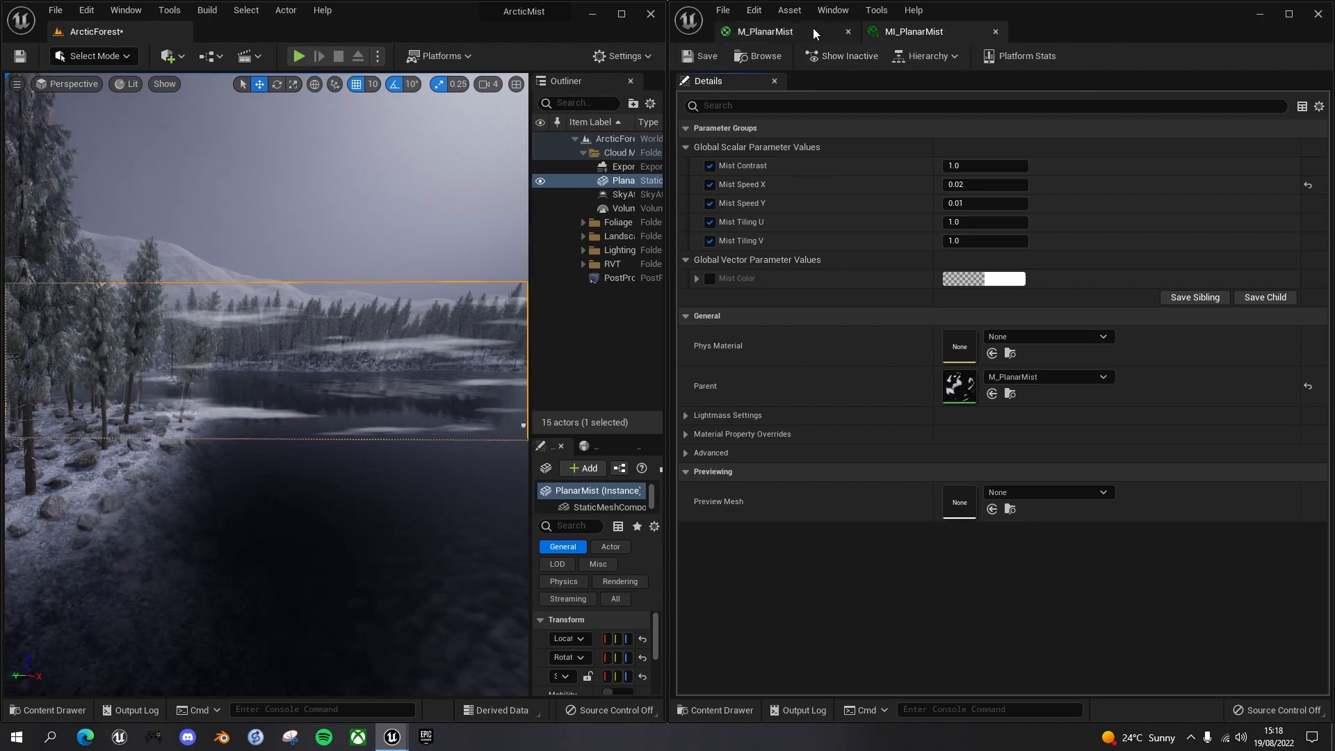
In the M_PlanarMist graph, enclose the tiling, speed, panner, texture and contrast nodes in a comment named Mist Moving Texture.
left_click(800, 31)
scroll(1095, 386, "down", 2)
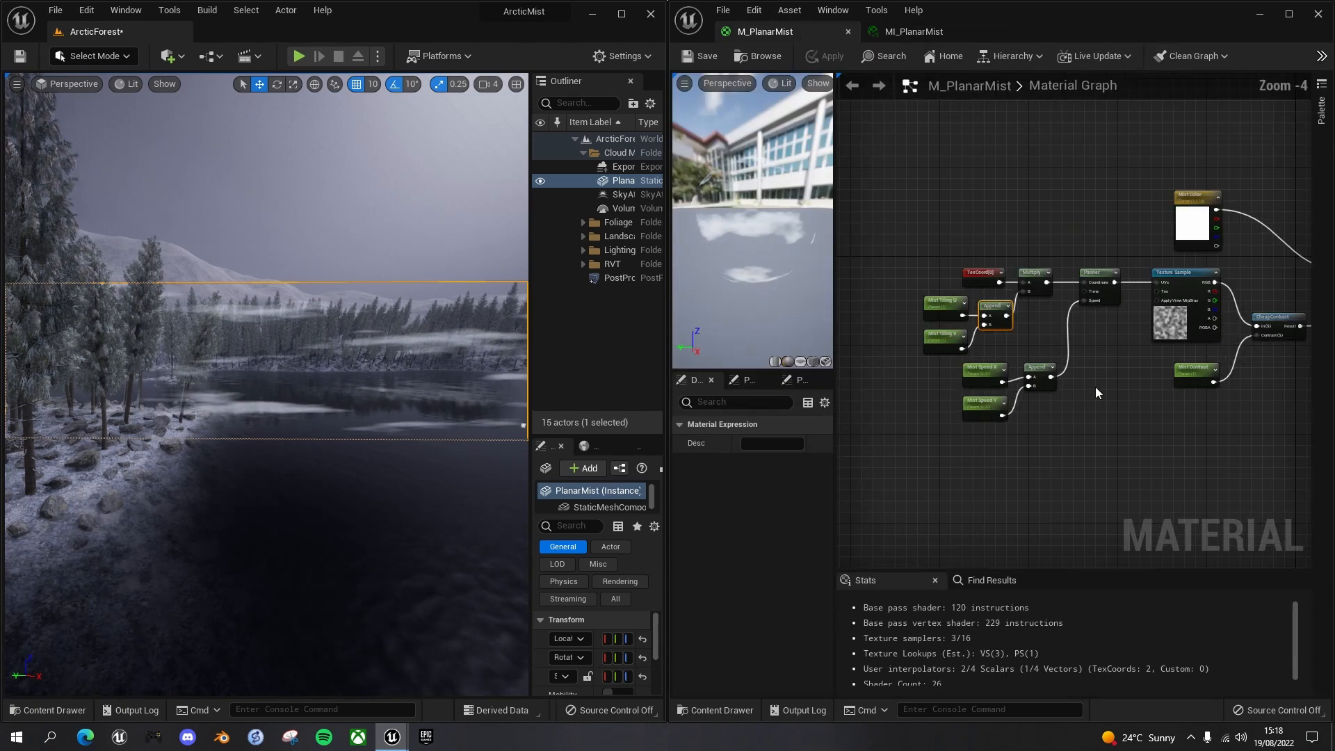
right_click_drag(1048, 421, 953, 378)
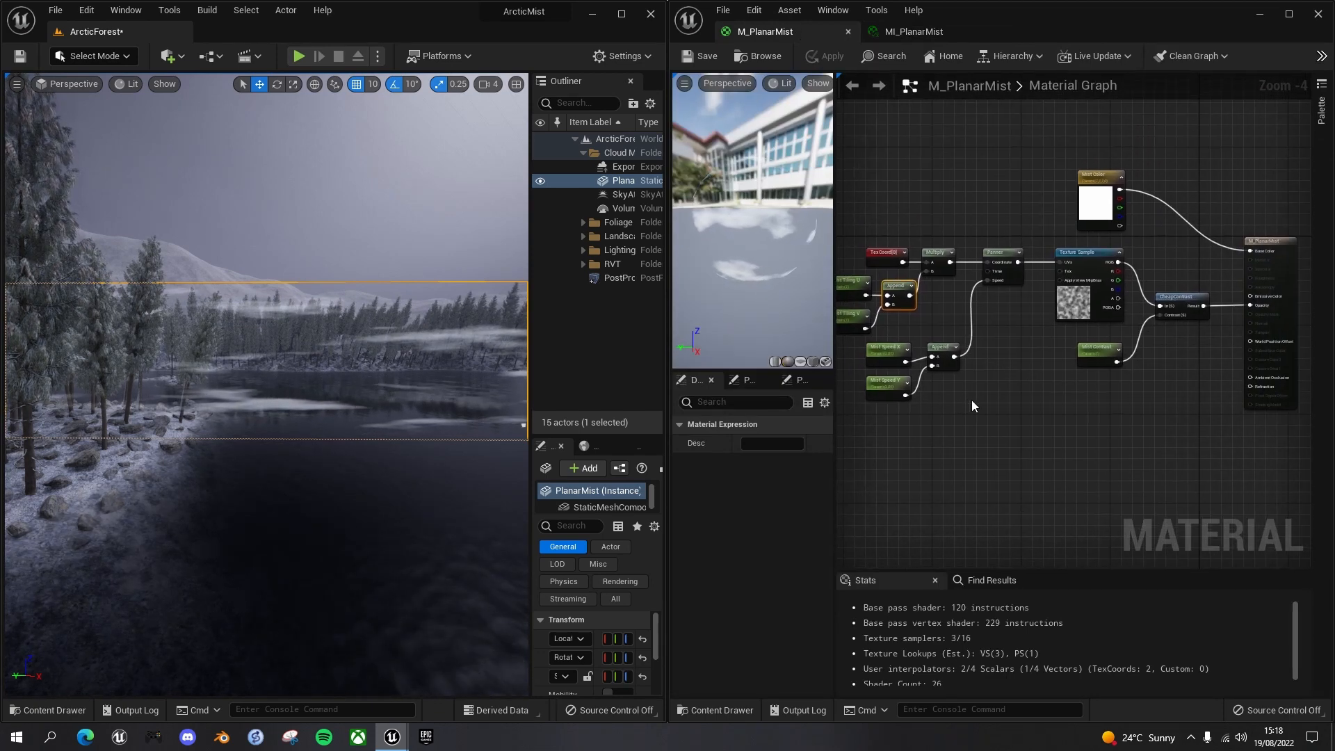
scroll(993, 403, "down", 1)
left_click_drag(853, 275, 1147, 326)
left_click_drag(857, 281, 1171, 414)
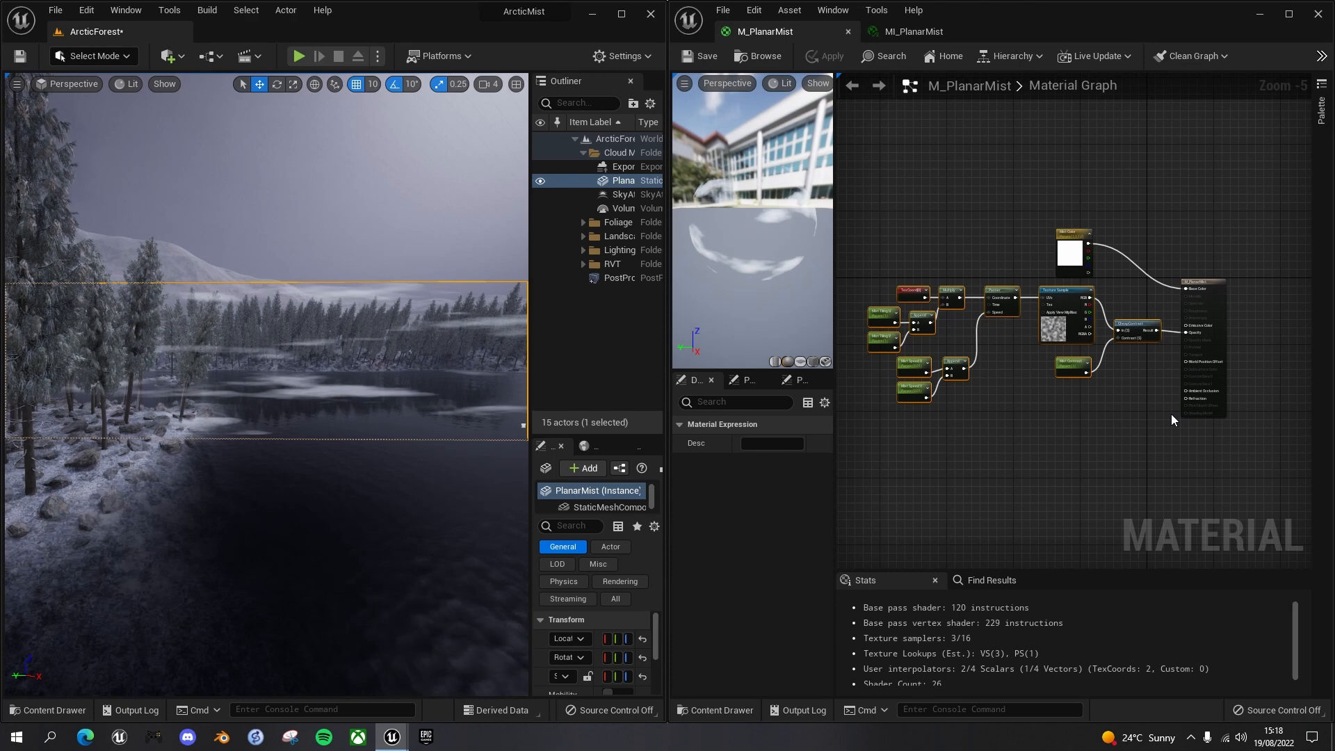
key("c")
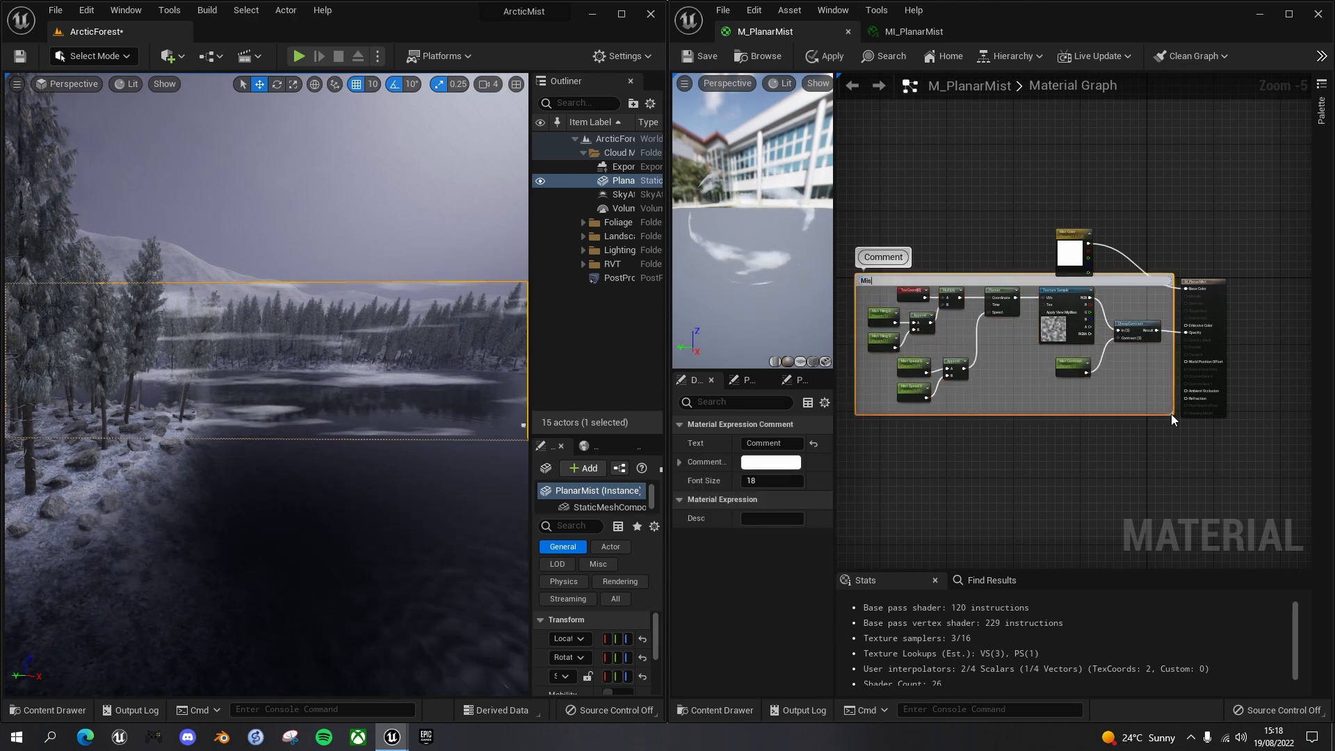
type("Mist Moving Te")
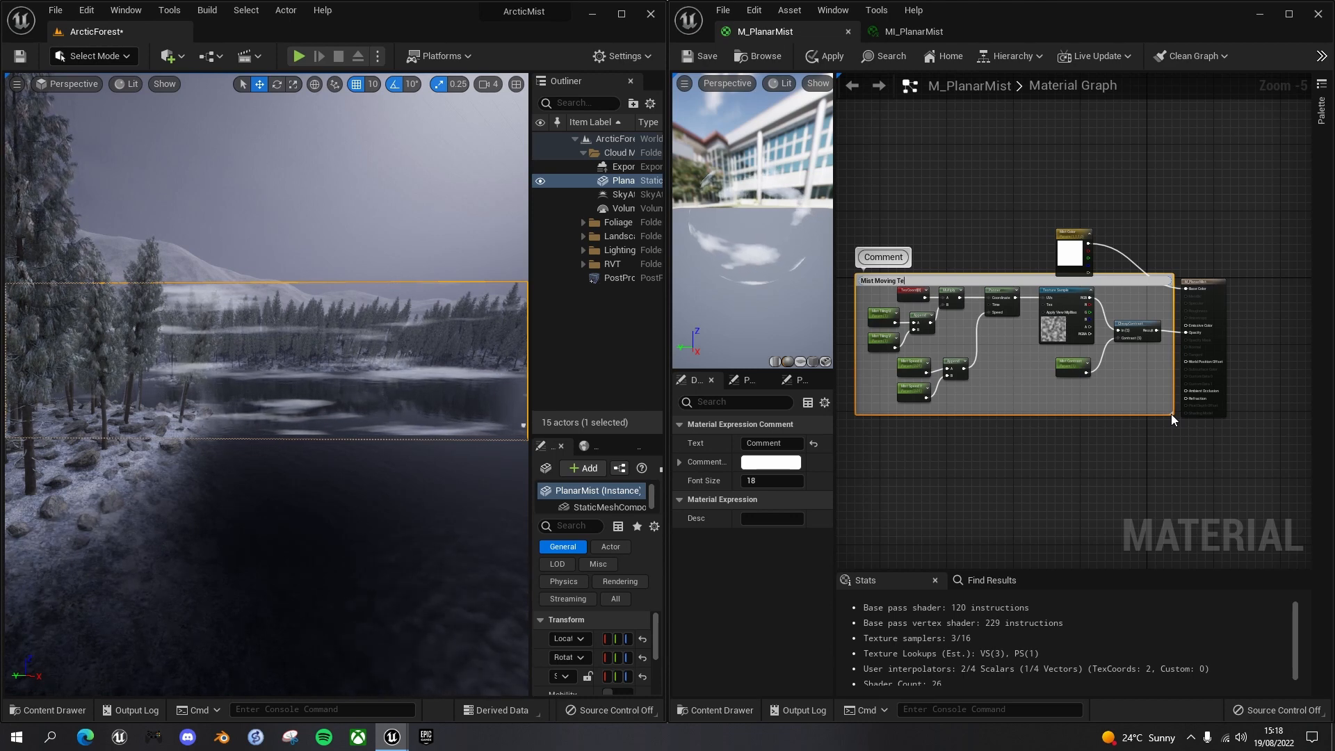
type("xture")
key("Return")
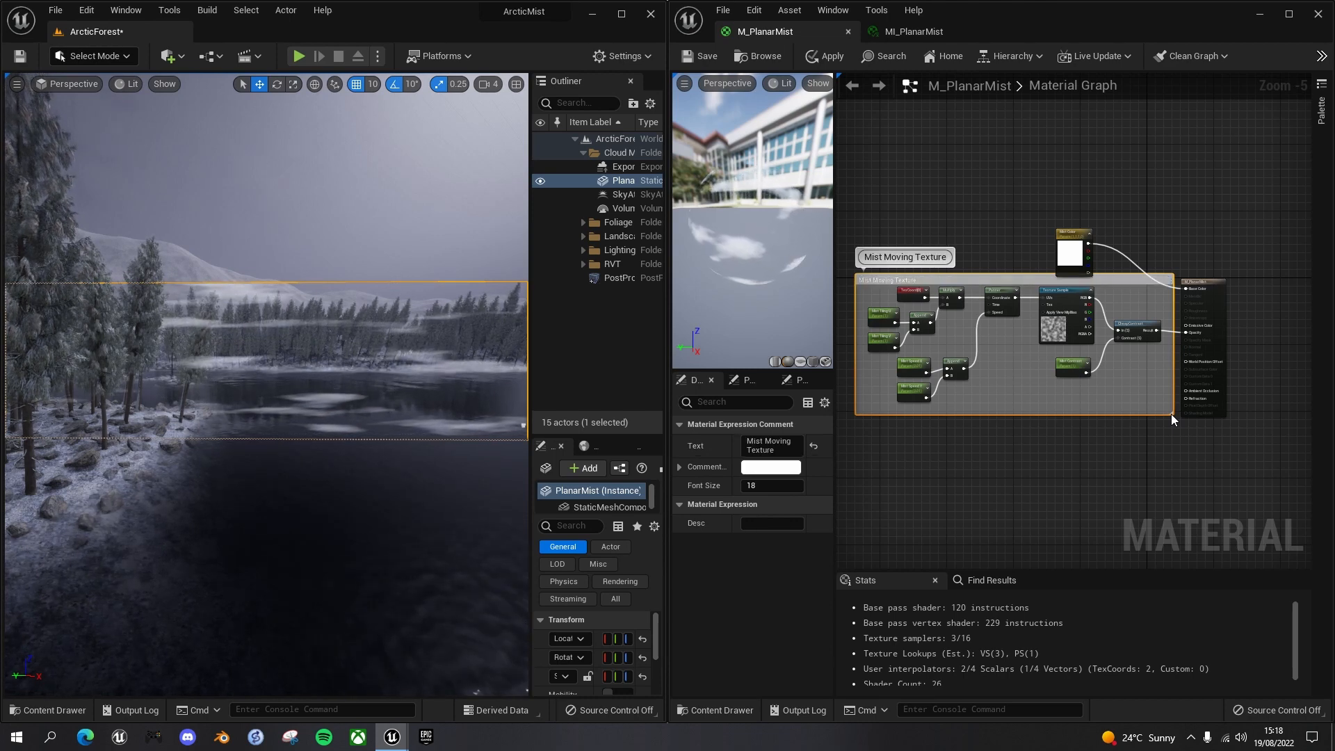
Move the Mist Moving Texture comment away from the Mist Color and result nodes, and inspect the mist plane's edges in the level.
left_click_drag(1123, 280, 1090, 294)
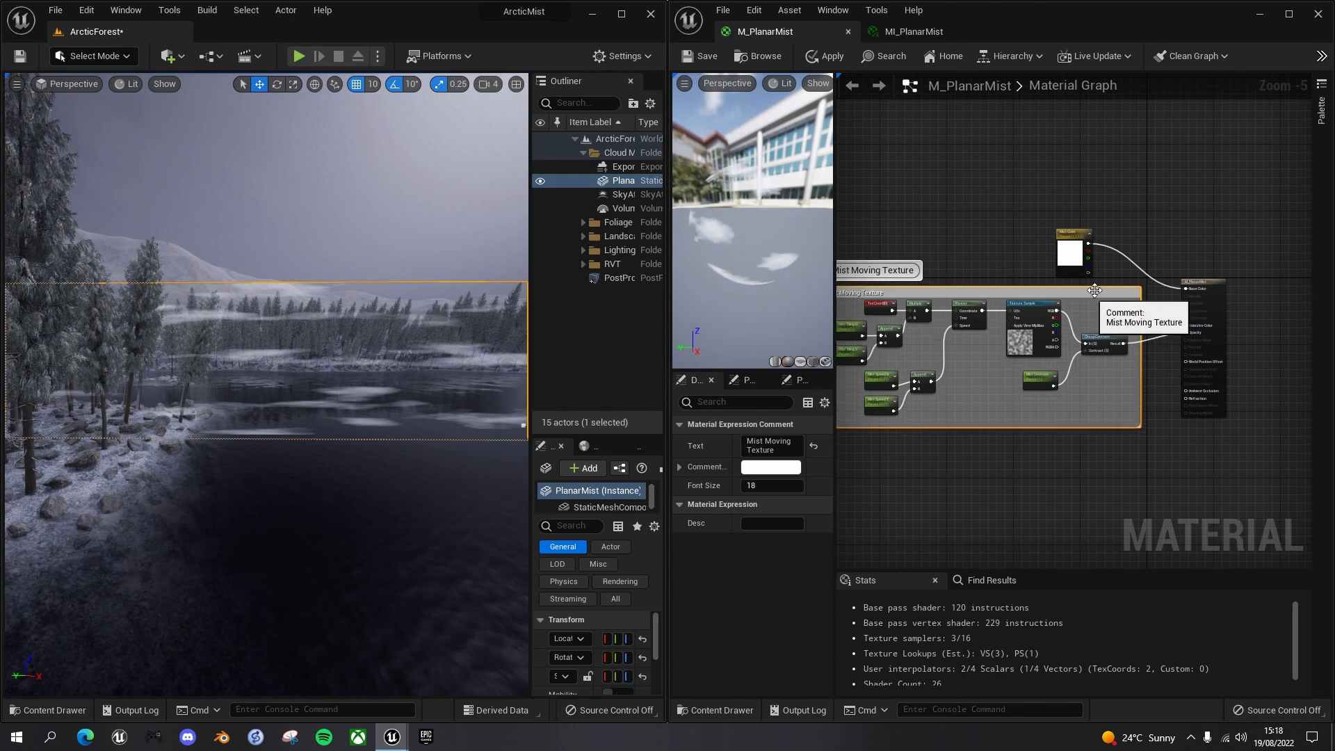
right_click_drag(1120, 211, 1120, 81)
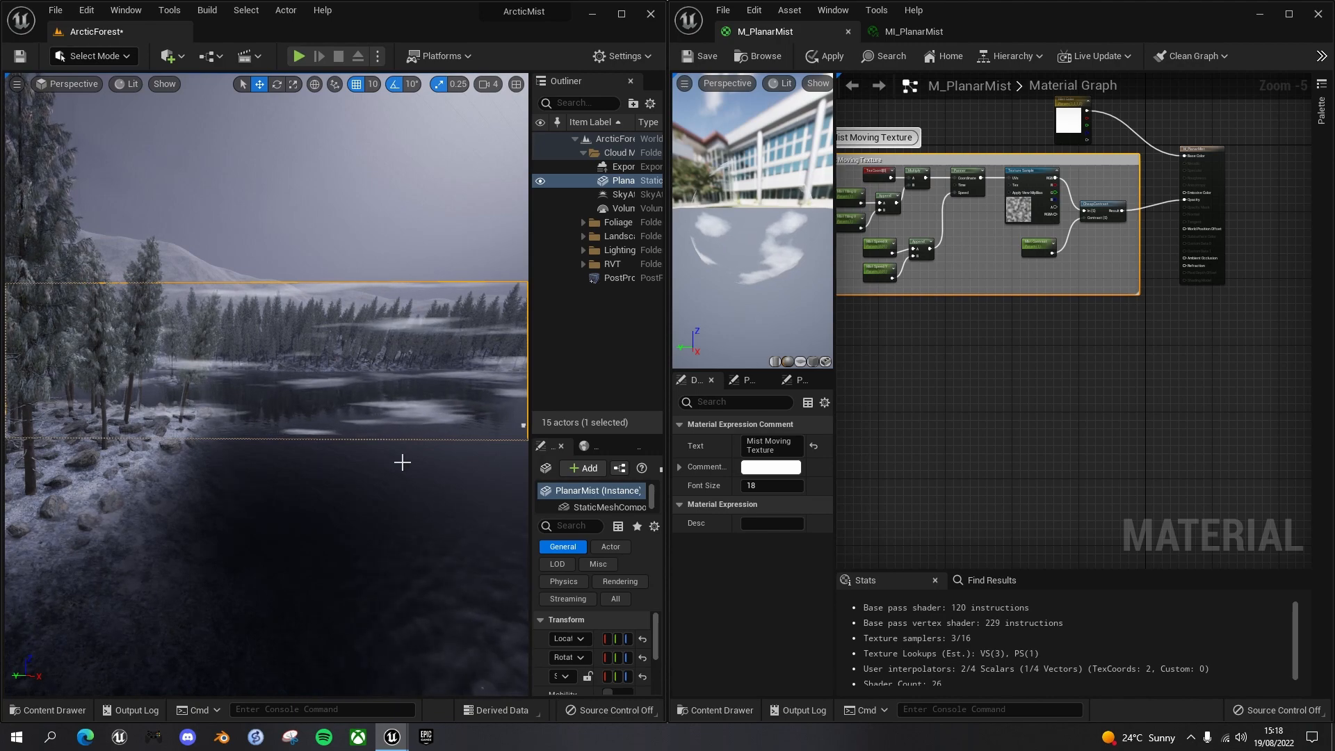
right_click_drag(452, 379, 440, 332)
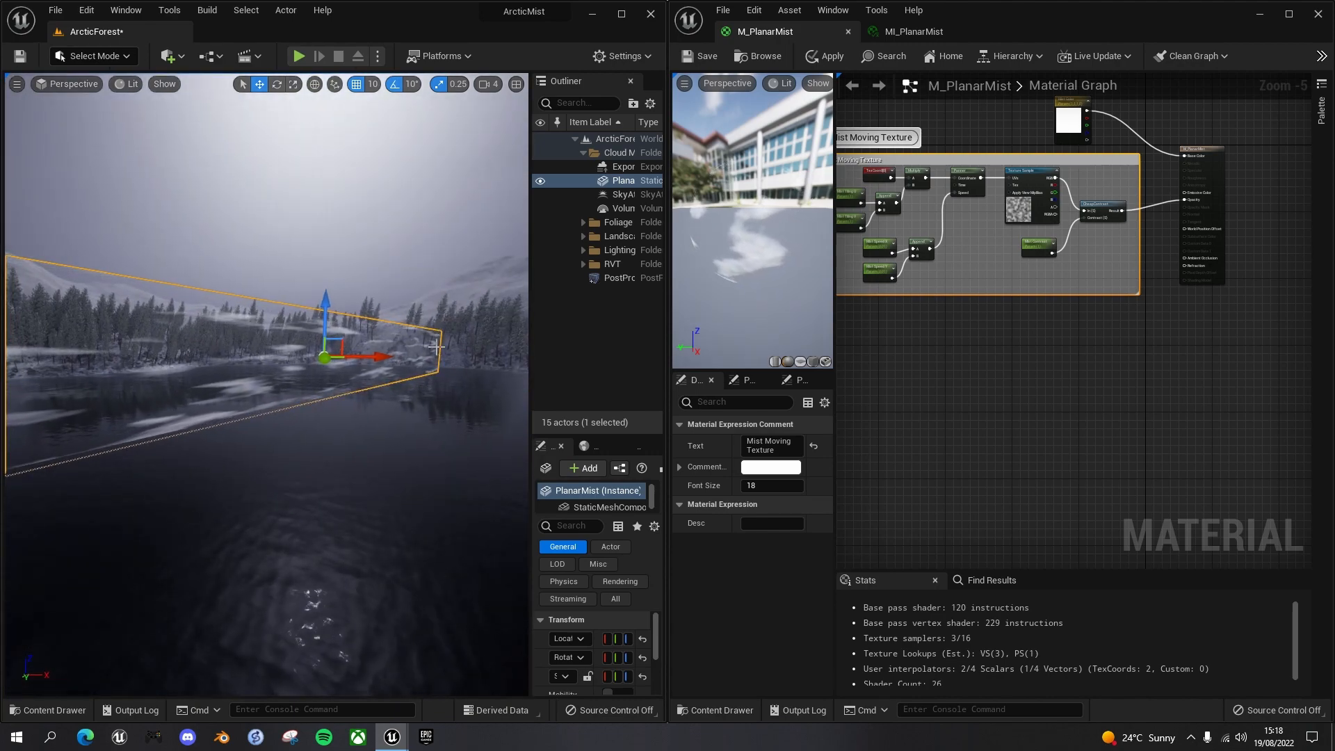
right_click_drag(439, 332, 494, 379)
right_click_drag(389, 266, 380, 271)
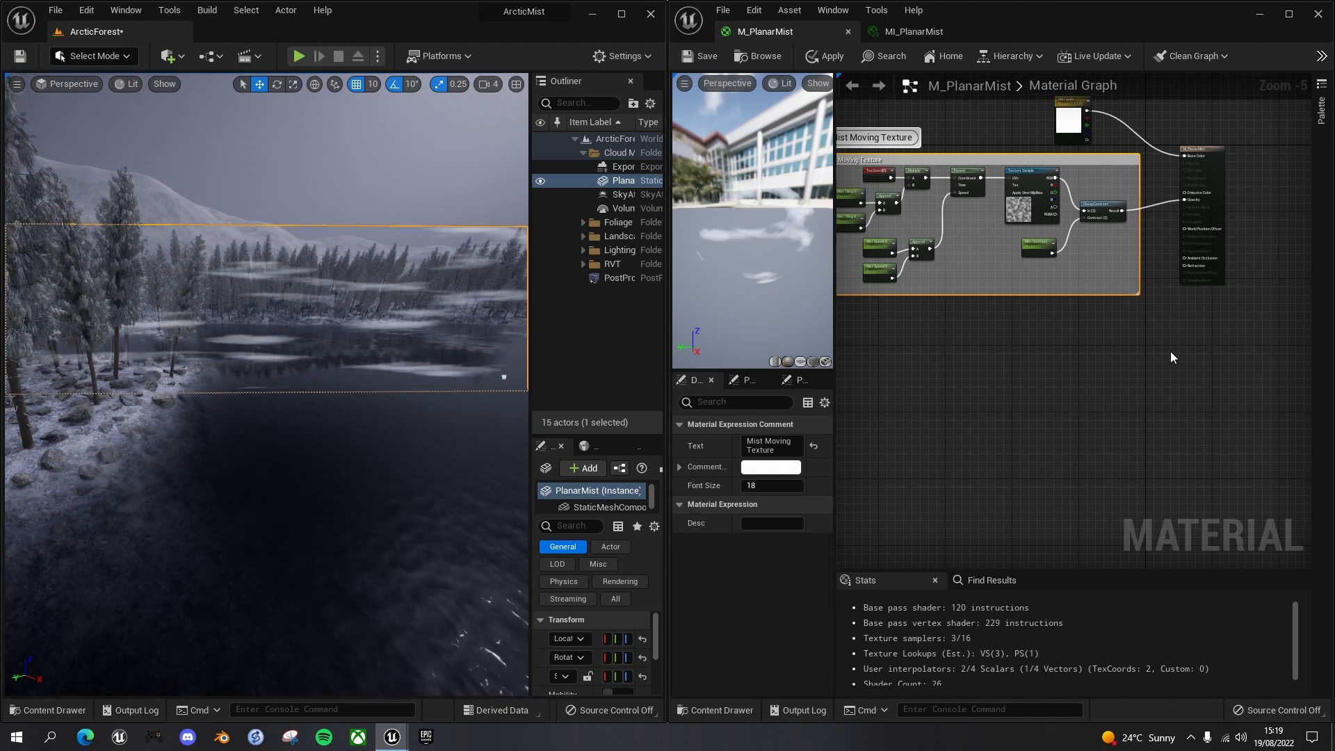
Shift the material result node farther from the comment and add a RadialGradientExponential node below the Mist Moving Texture group.
key("Home")
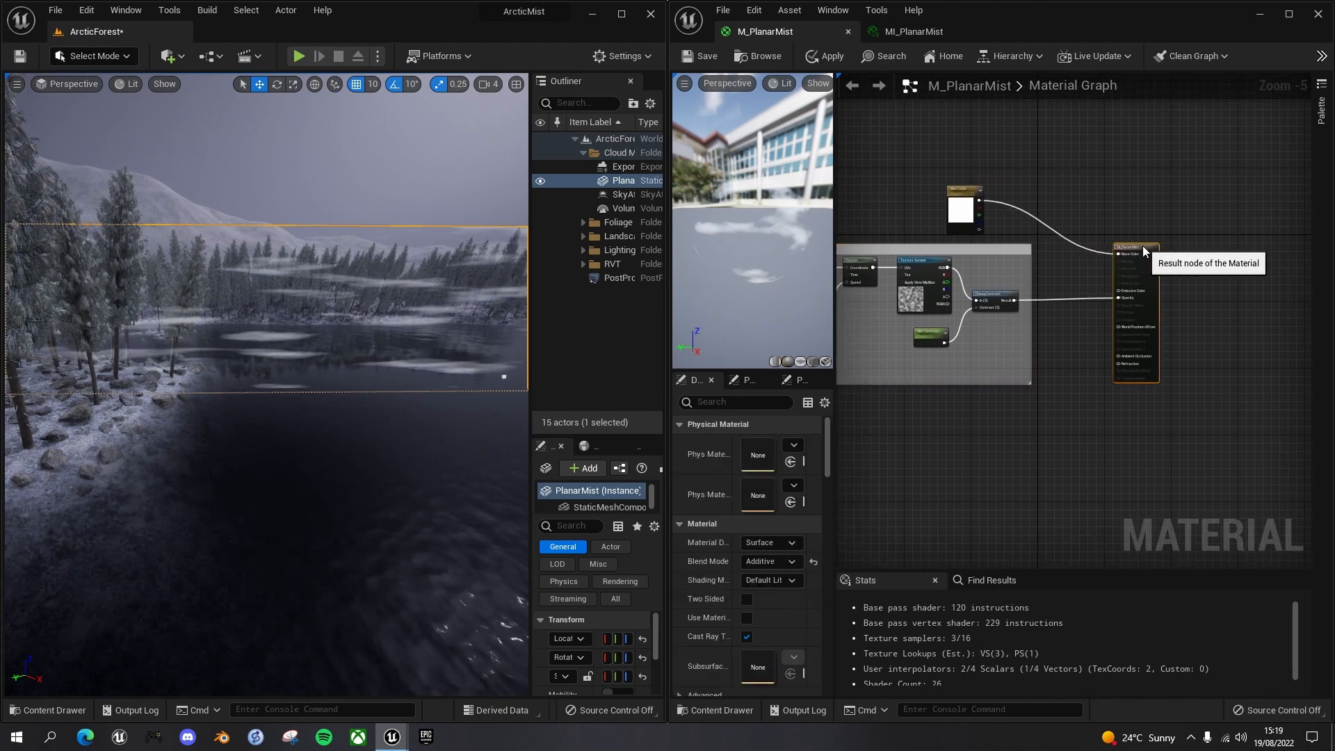
right_click_drag(1038, 403, 1149, 331)
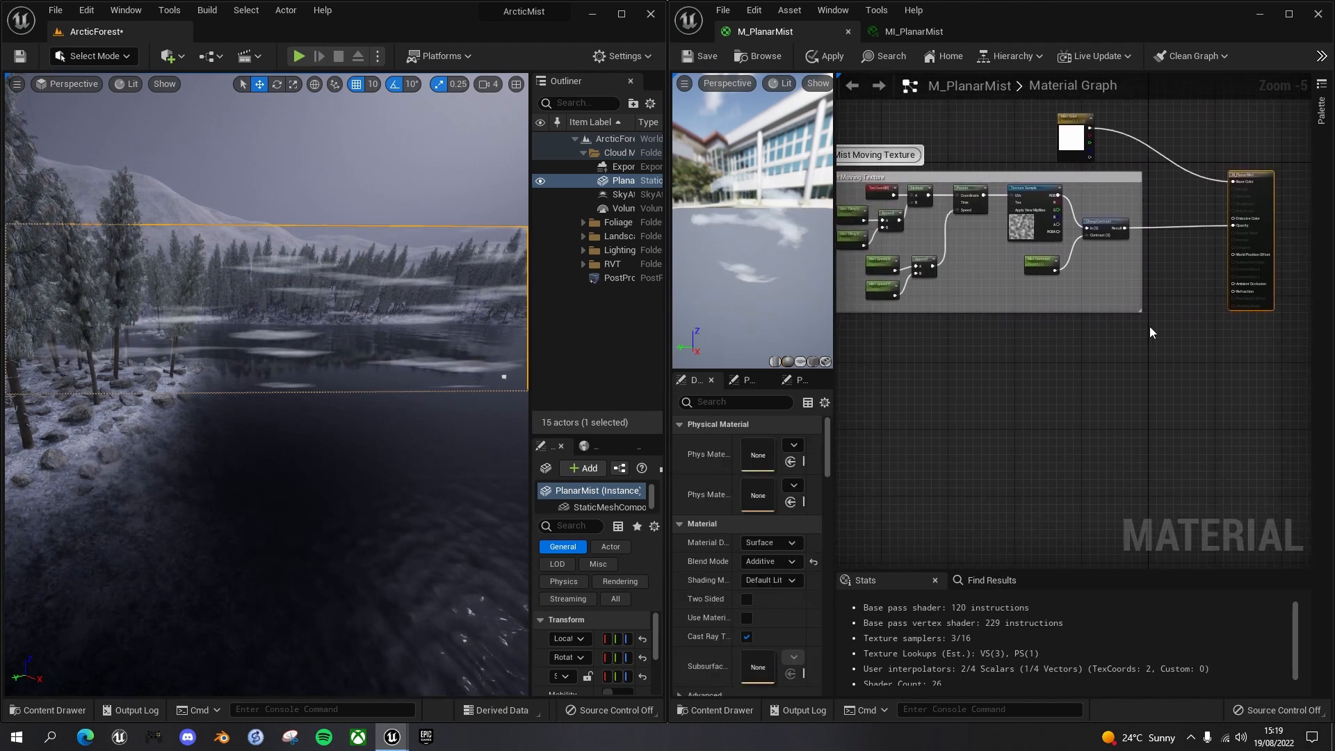
right_click(1023, 379)
type("radial")
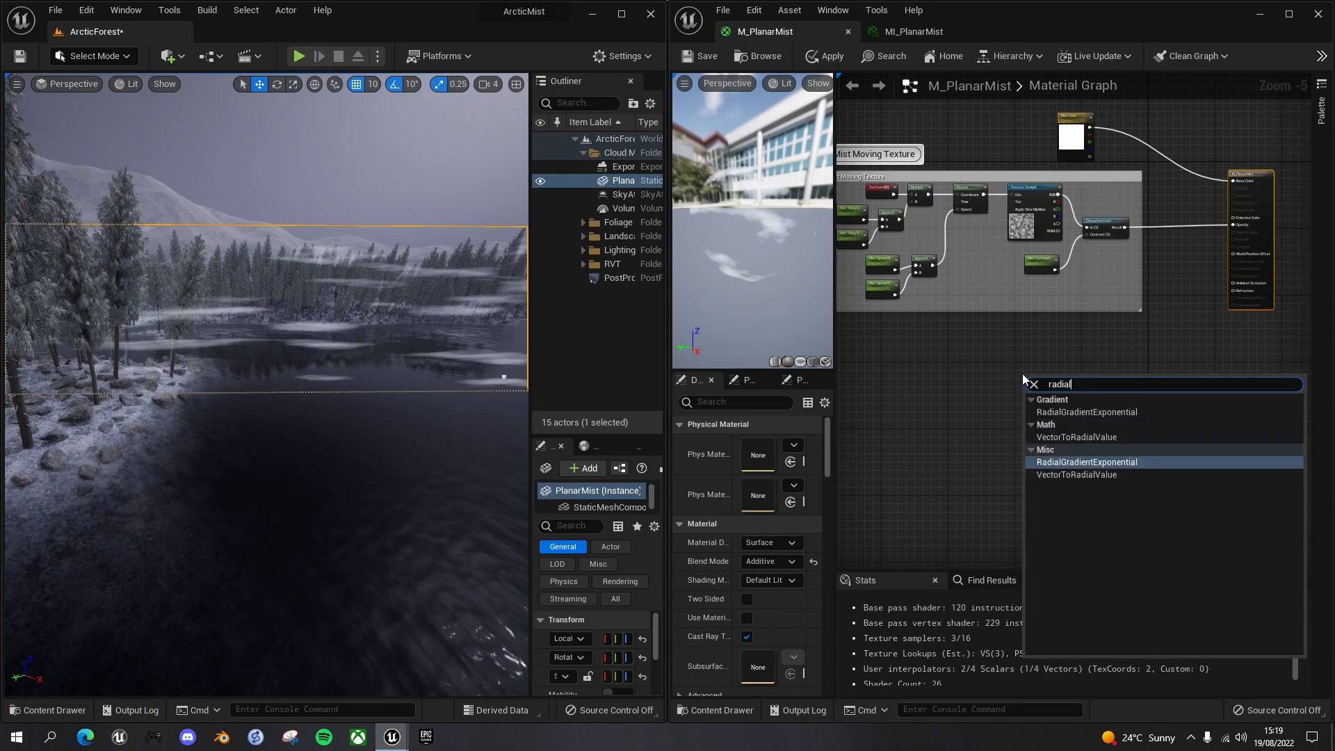
left_click(1086, 411)
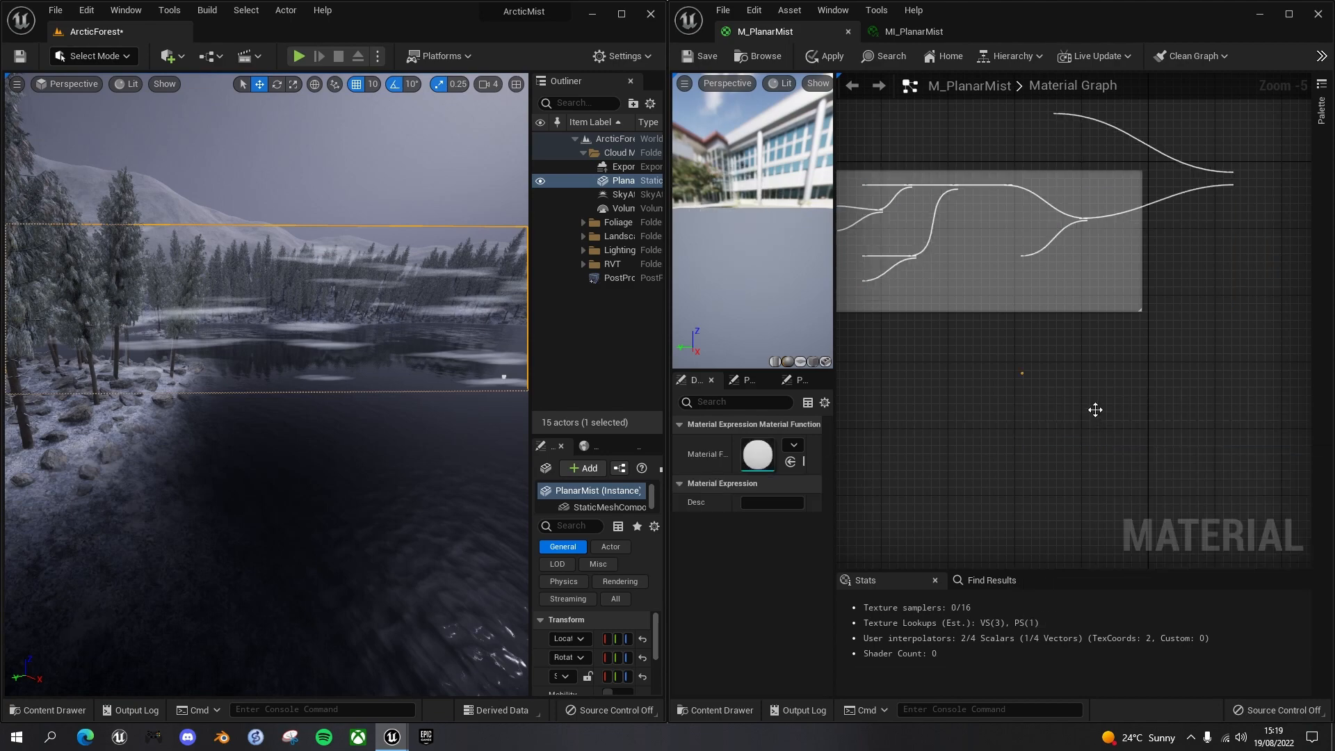
scroll(1119, 356, "up", 3)
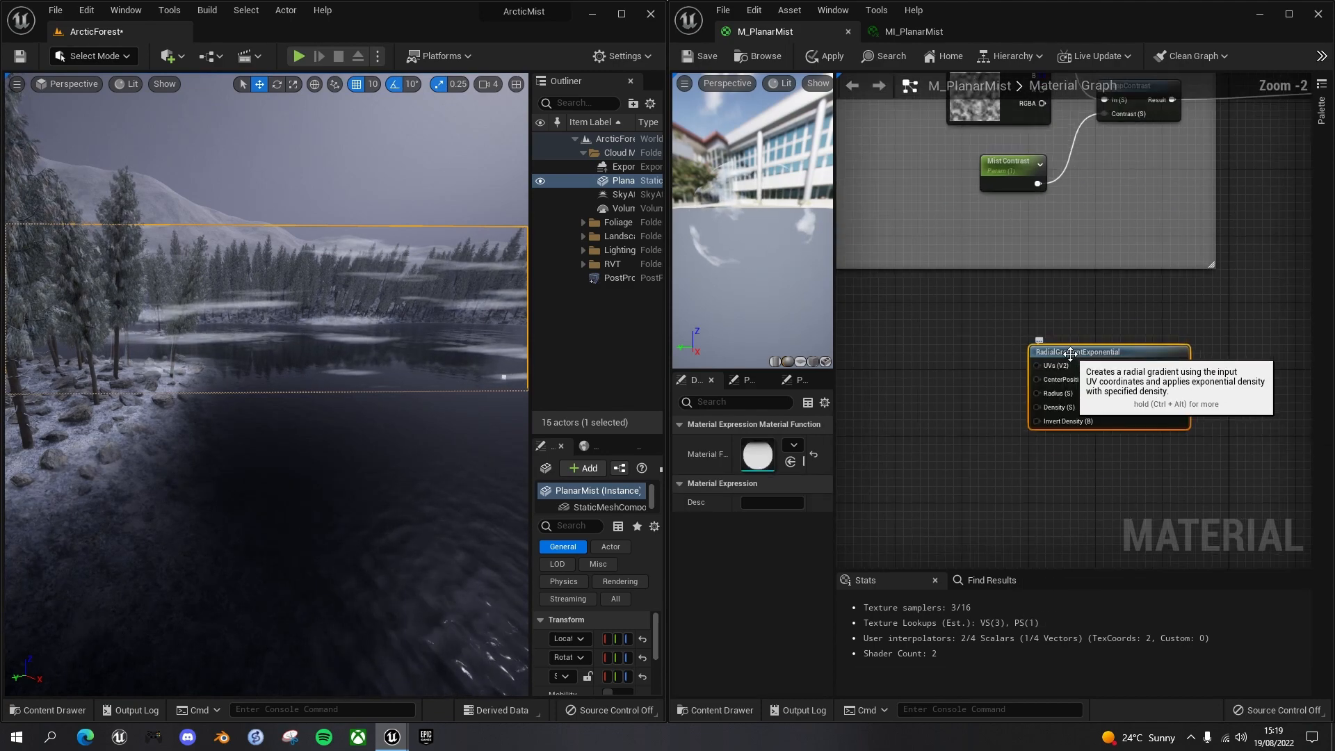
right_click_drag(1083, 383, 1070, 352)
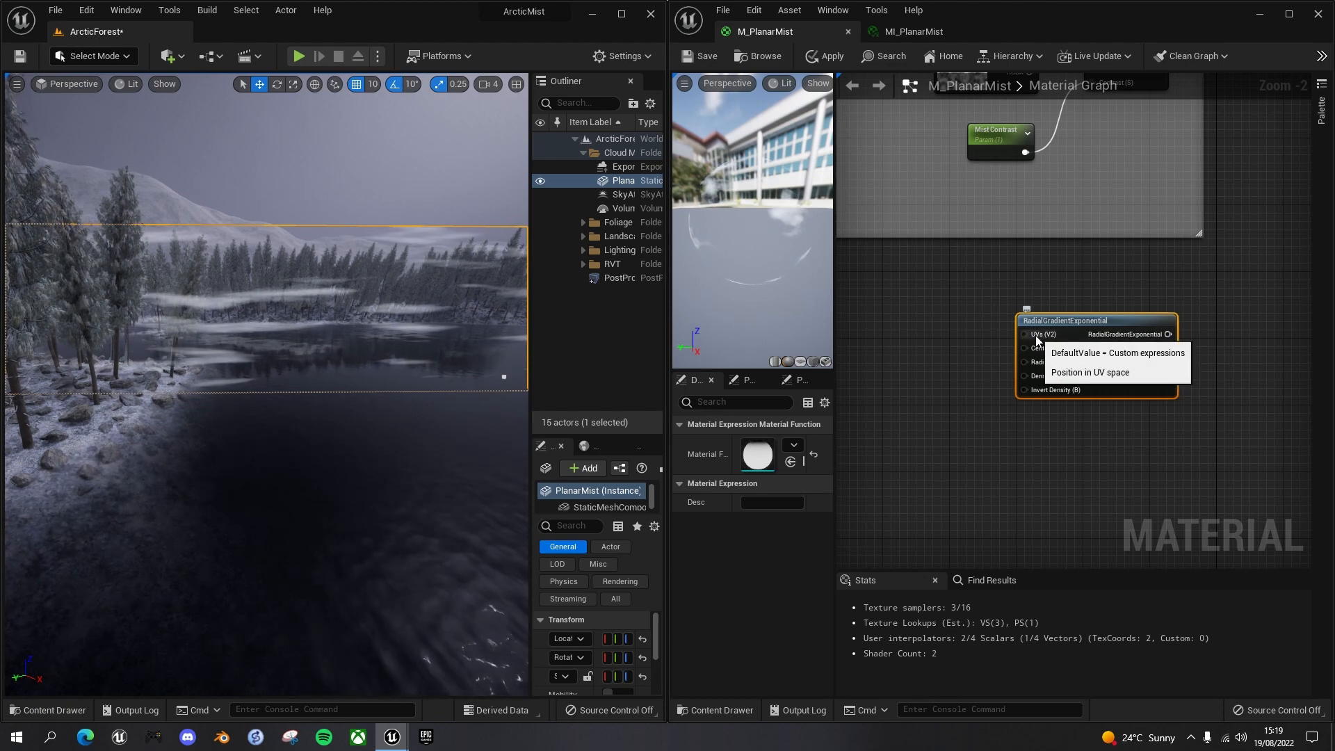
Add a TexCoord node, connect it to the RadialGradientExponential's UVs input and align it with that input.
left_click(939, 338)
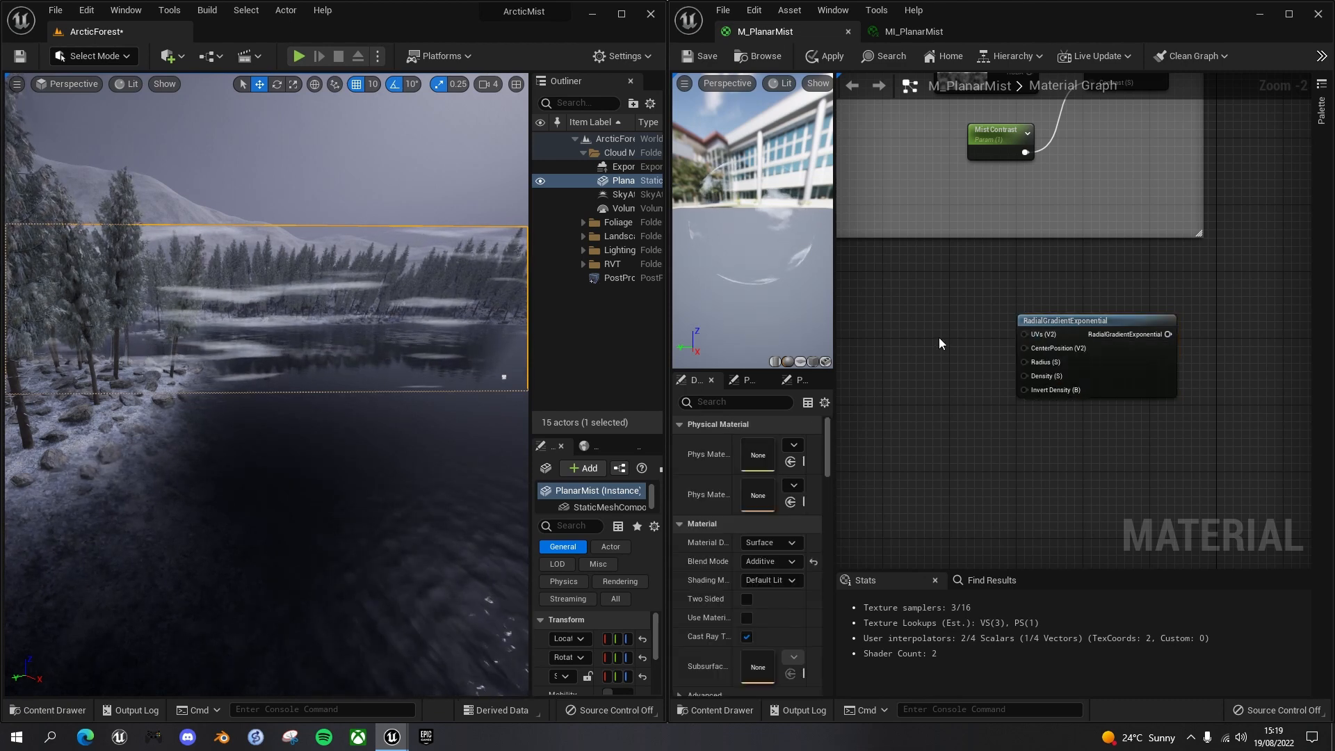
left_click(932, 338)
left_click_drag(959, 337, 1026, 333)
left_click_drag(936, 331, 946, 330)
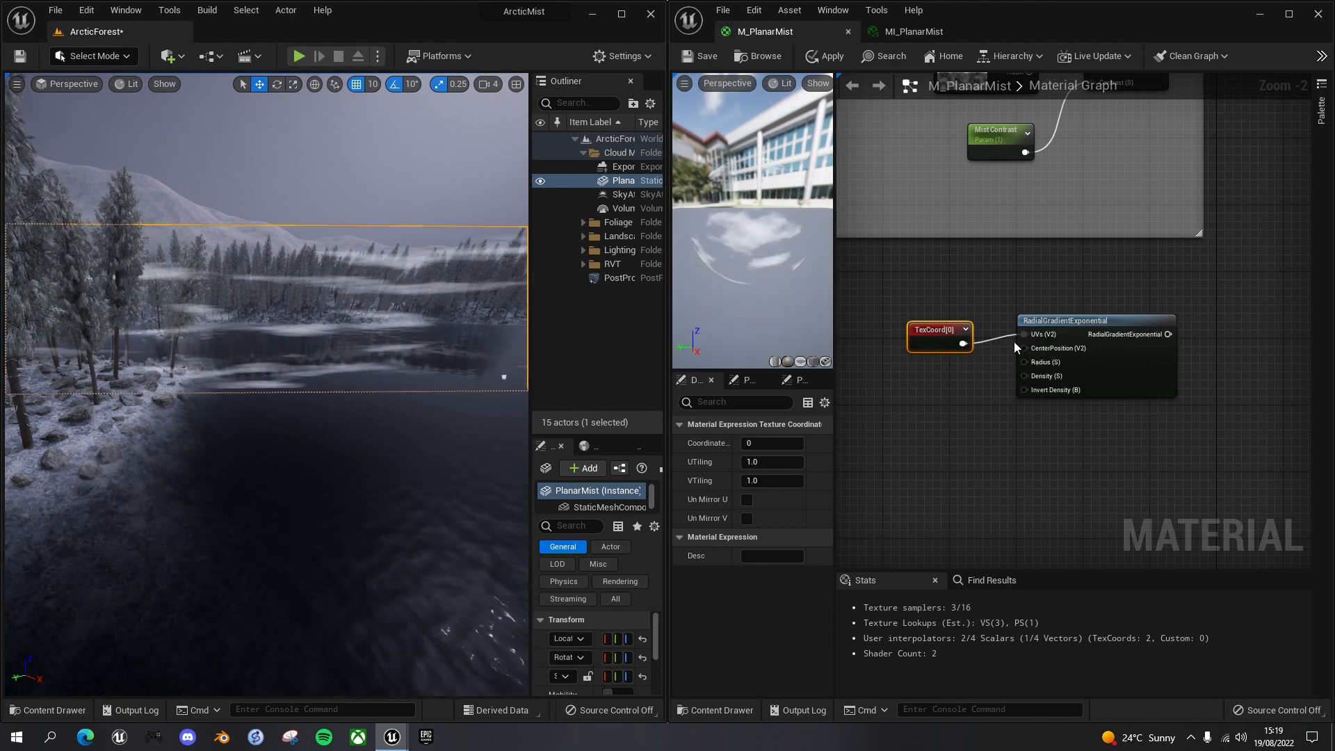
left_click_drag(937, 333, 937, 325)
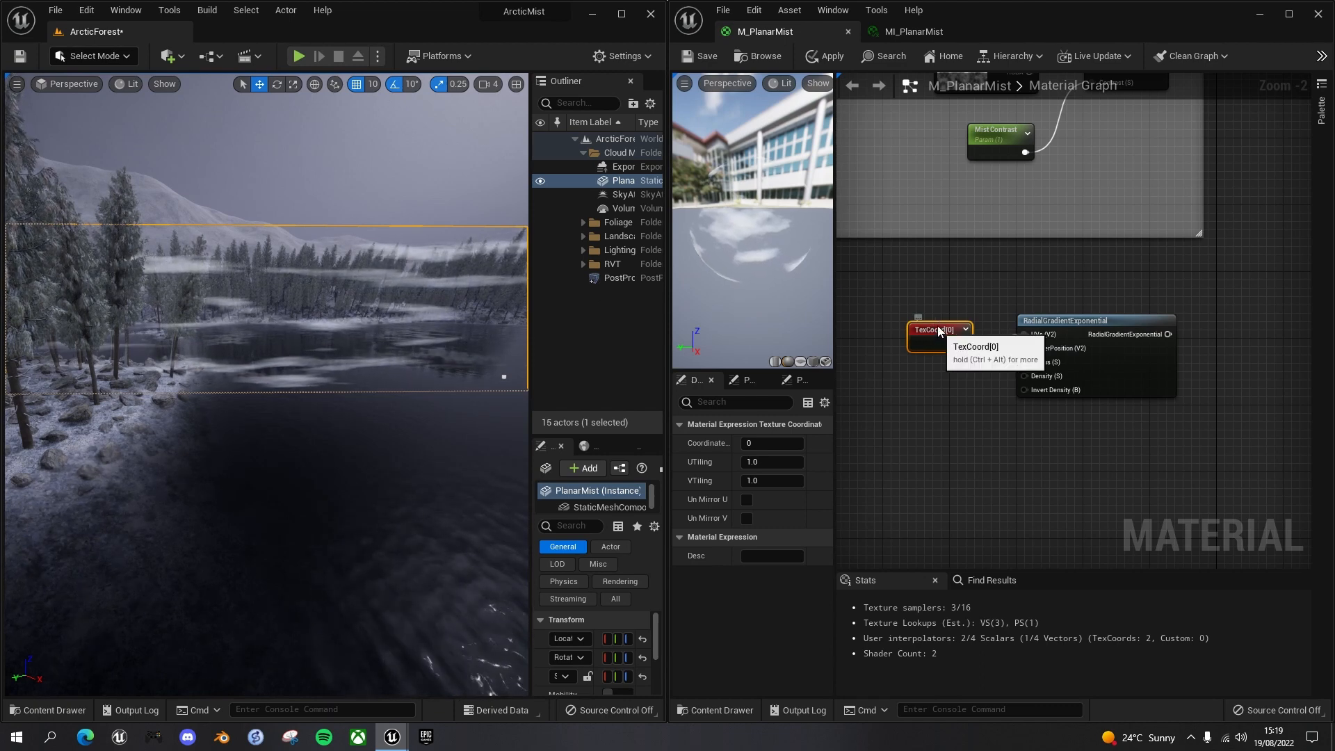
Add a scalar parameter named Mist Density with default value 3.0 below TexCoord and connect it to the gradient's Radius input.
mouse_move(1044, 377)
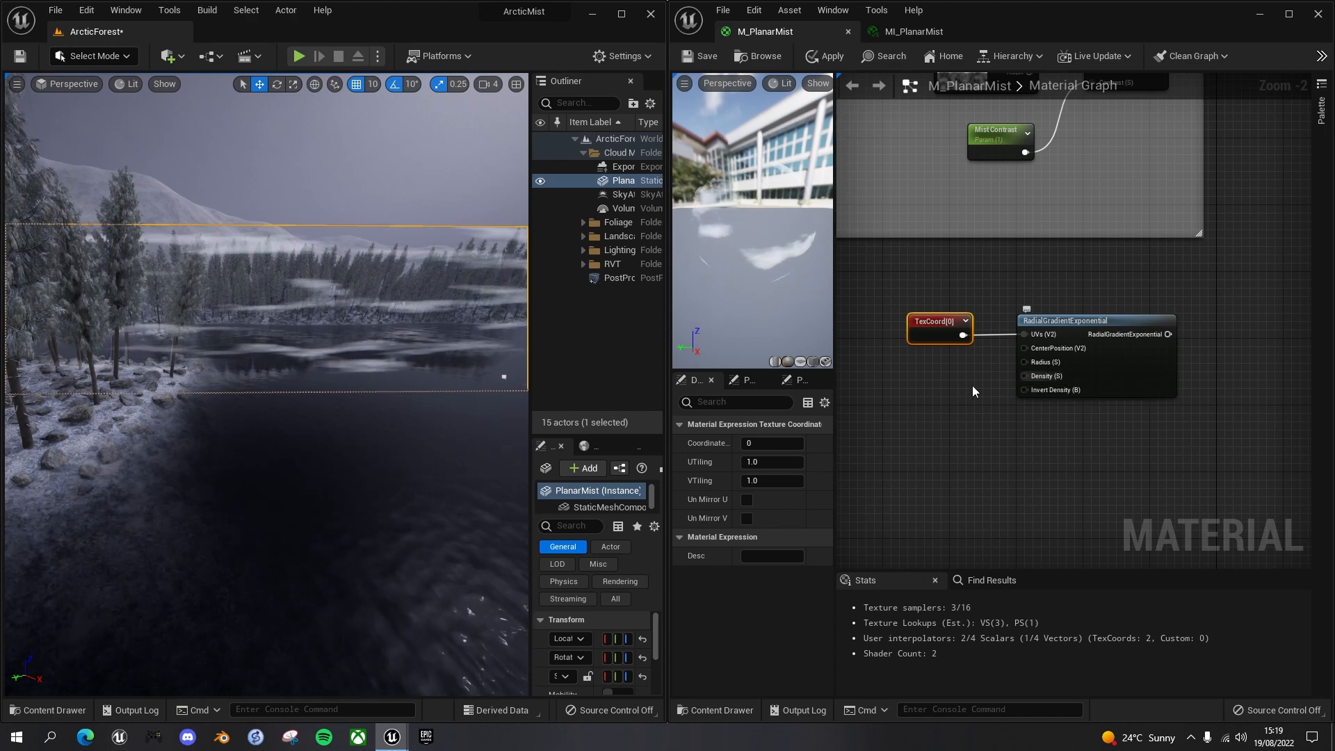
left_click(932, 383)
type("ssssssssss")
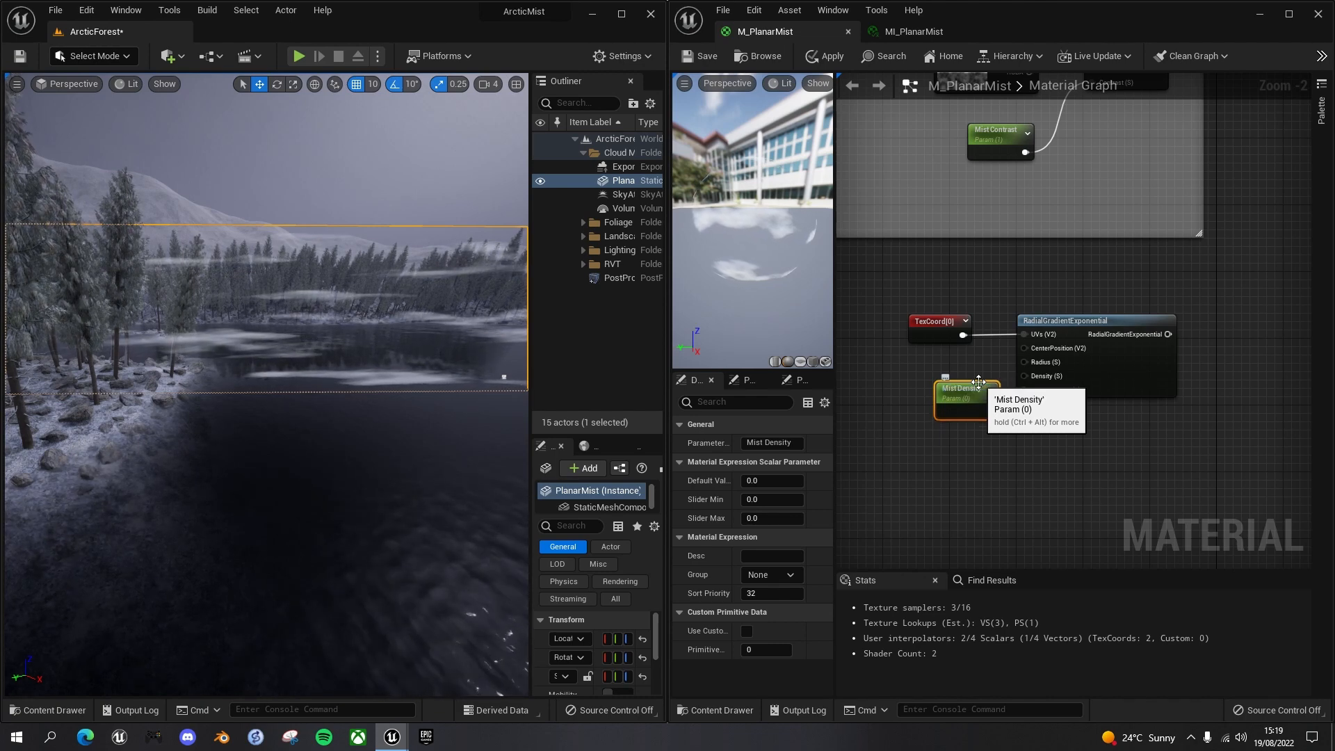
left_click_drag(979, 382, 950, 383)
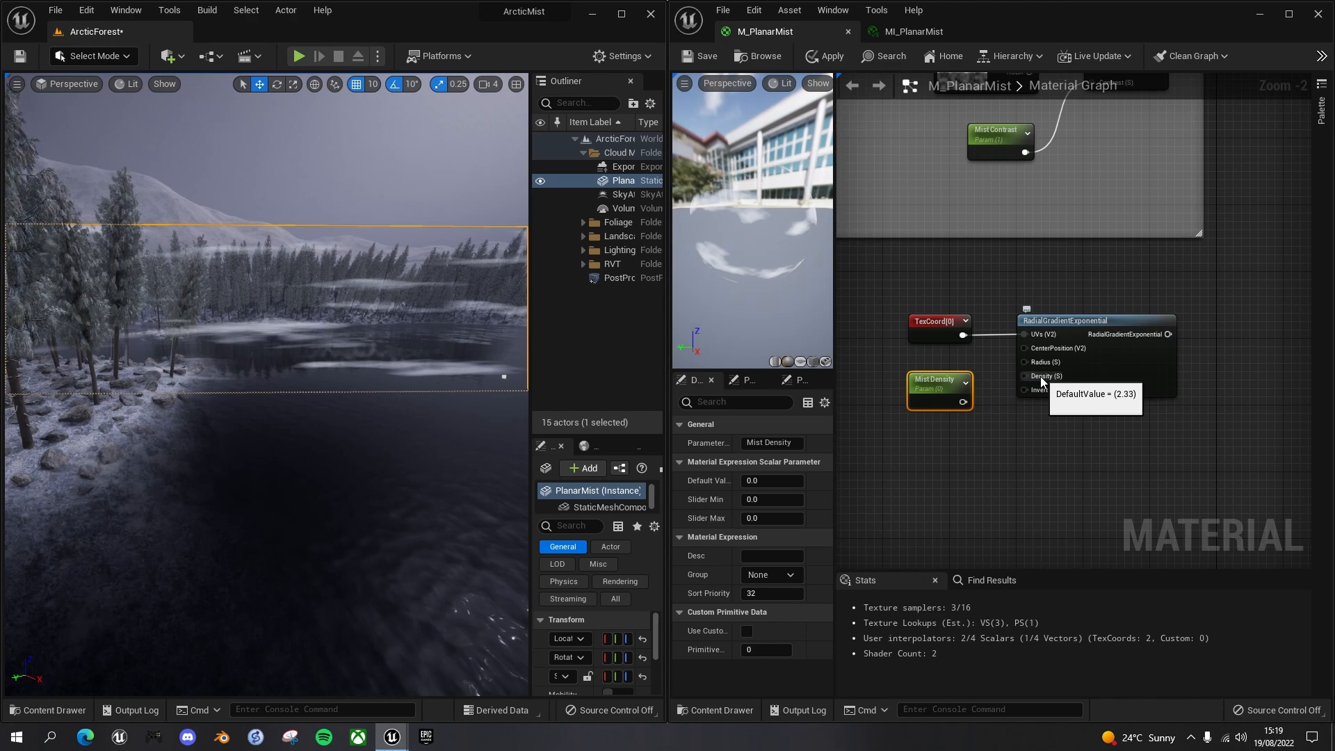
left_click(763, 481)
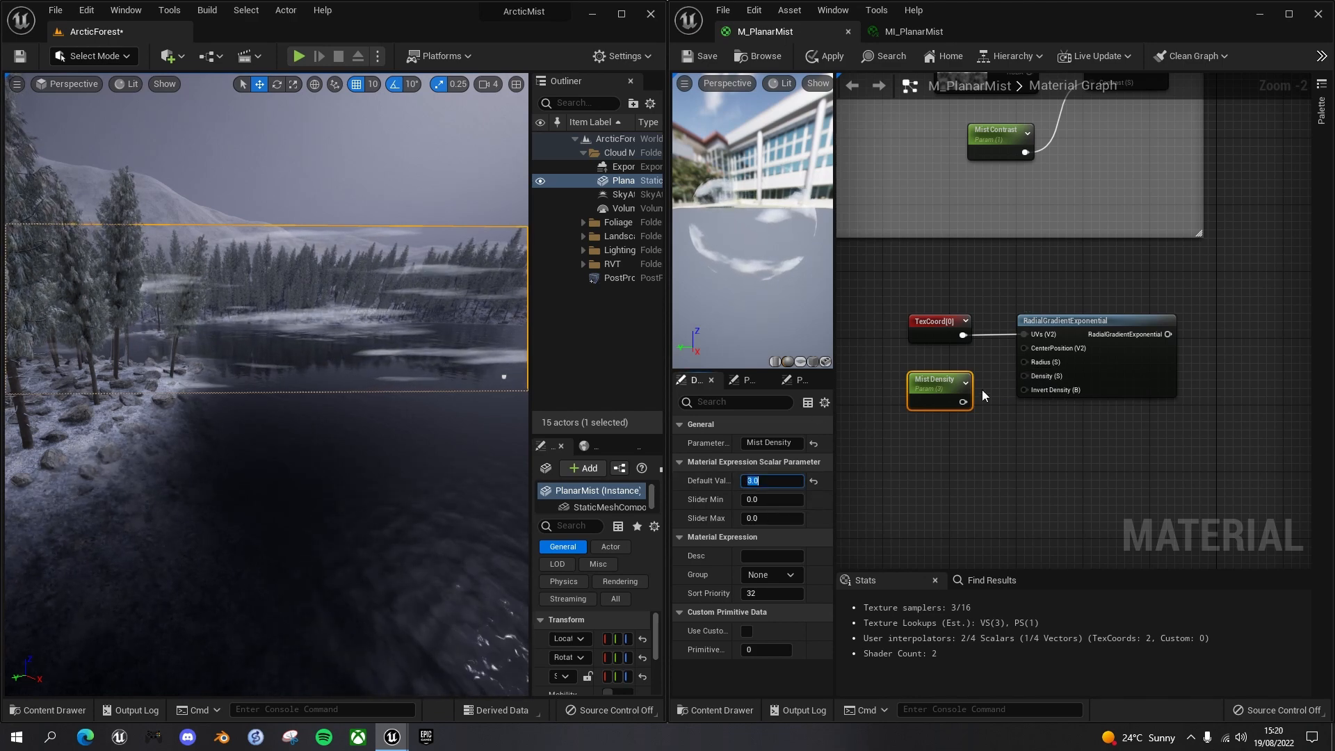
left_click_drag(962, 401, 1025, 362)
Enclose the TexCoord, Mist Density and RadialGradientExponential nodes in a comment named Radial Mask.
left_click_drag(885, 274, 1219, 457)
key("c")
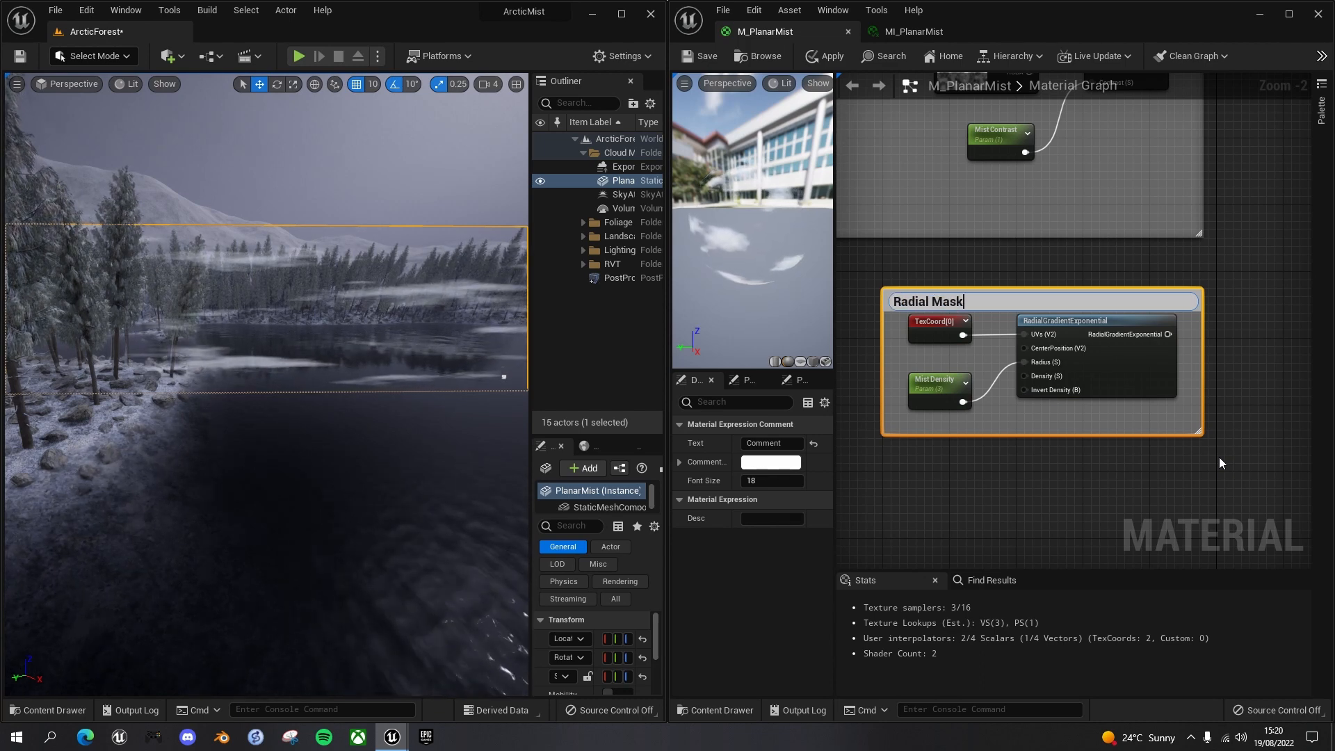
key("Return")
Multiply the CheapContrast result by the RadialGradientExponential output, feed the product into the material's Opacity, and save the material.
right_click_drag(1221, 204, 1097, 236)
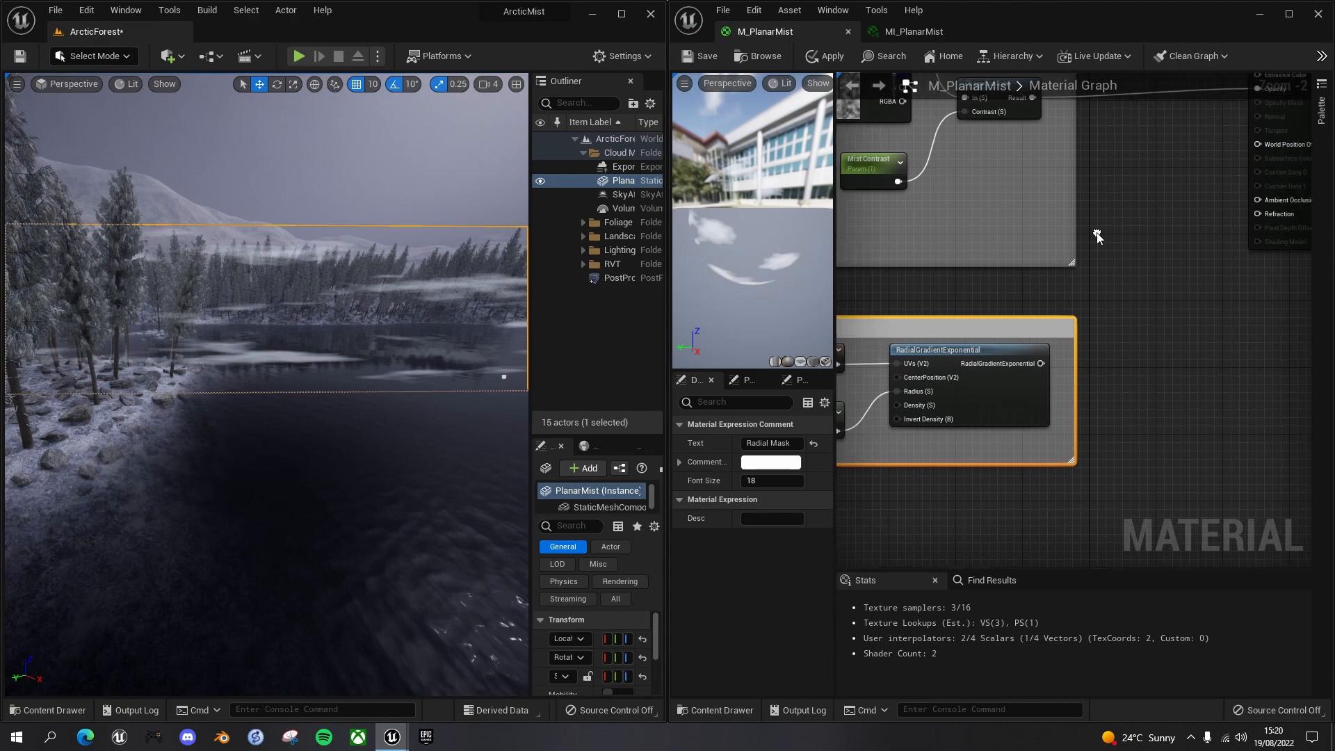
scroll(1097, 237, "down", 2)
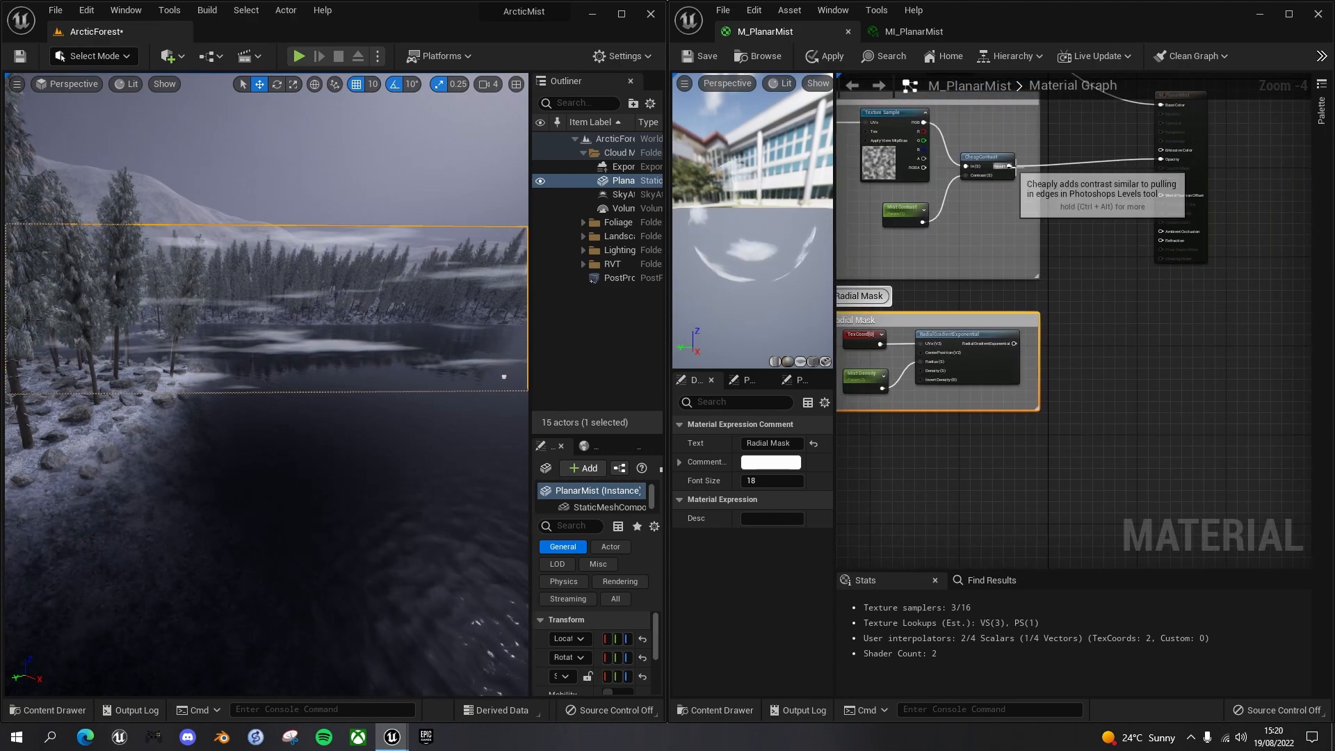
left_click_drag(1009, 166, 1071, 238)
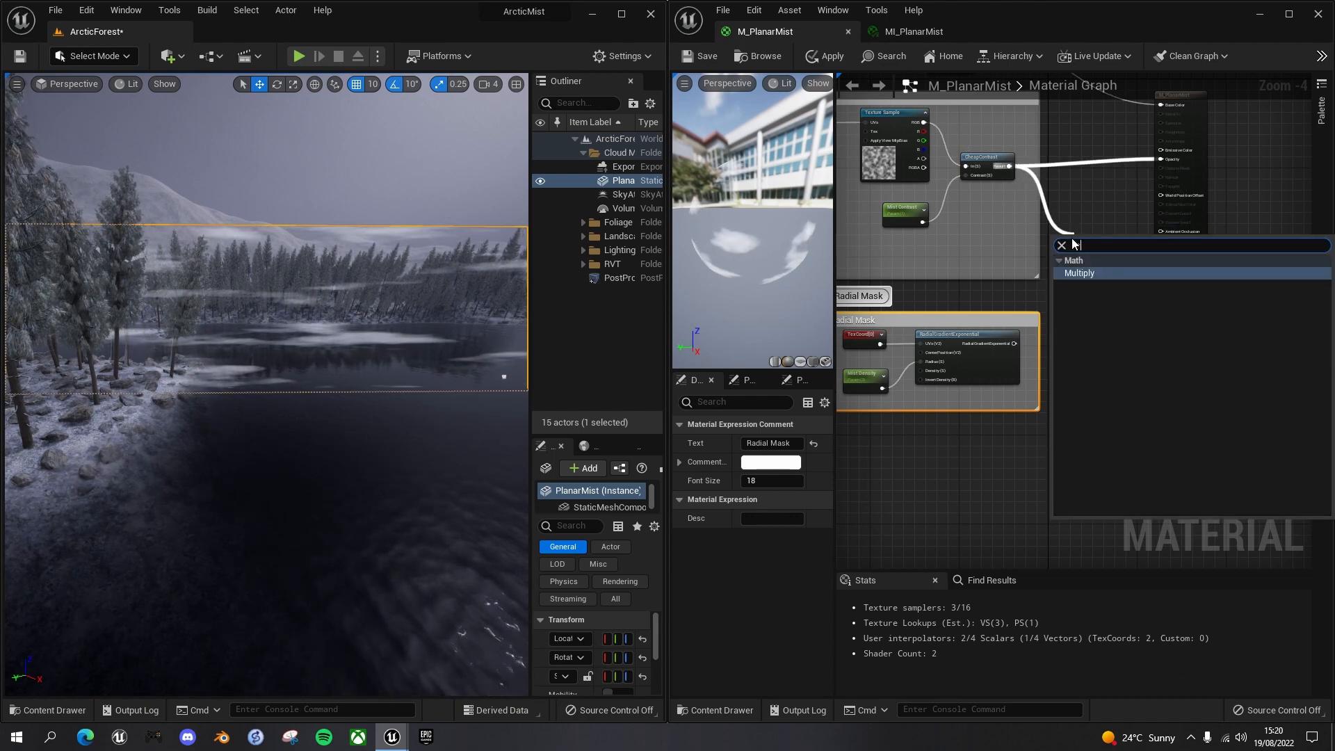
key("Return")
left_click_drag(1015, 344, 1087, 256)
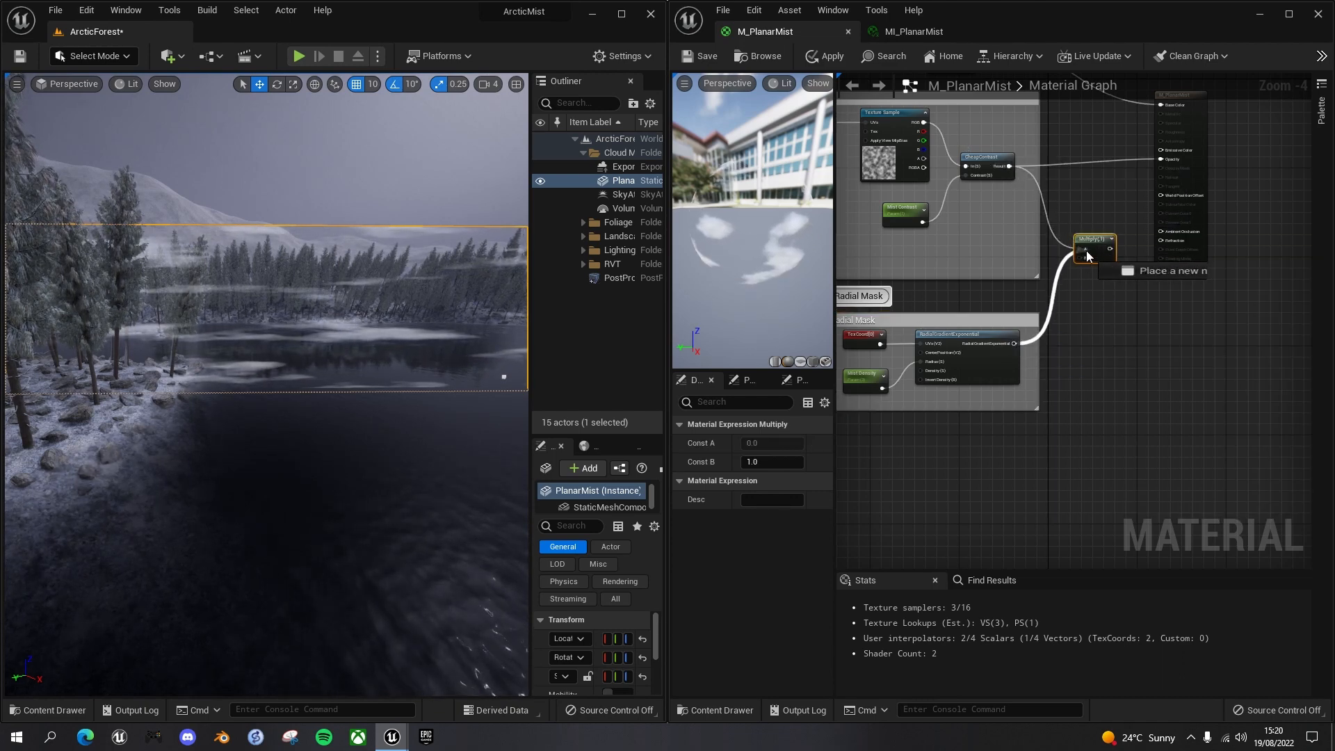
left_click_drag(1103, 248, 1162, 160)
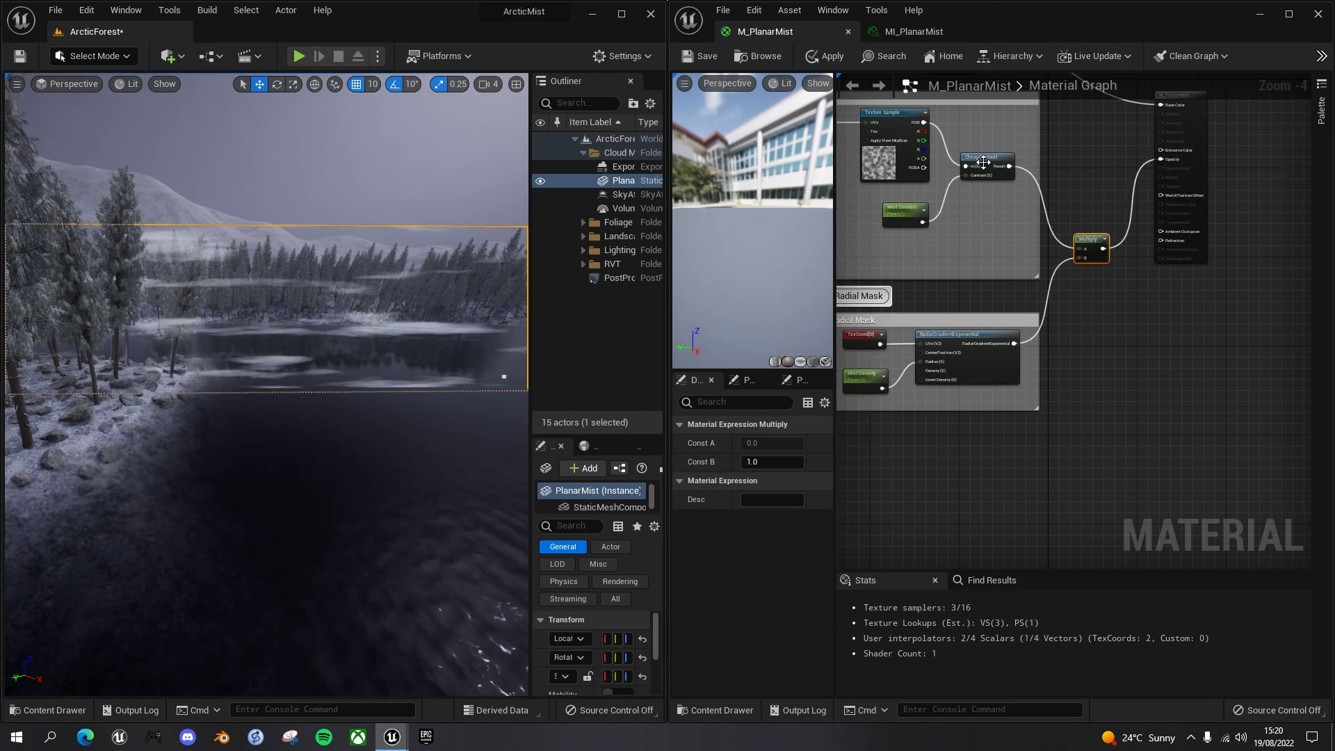
left_click(707, 57)
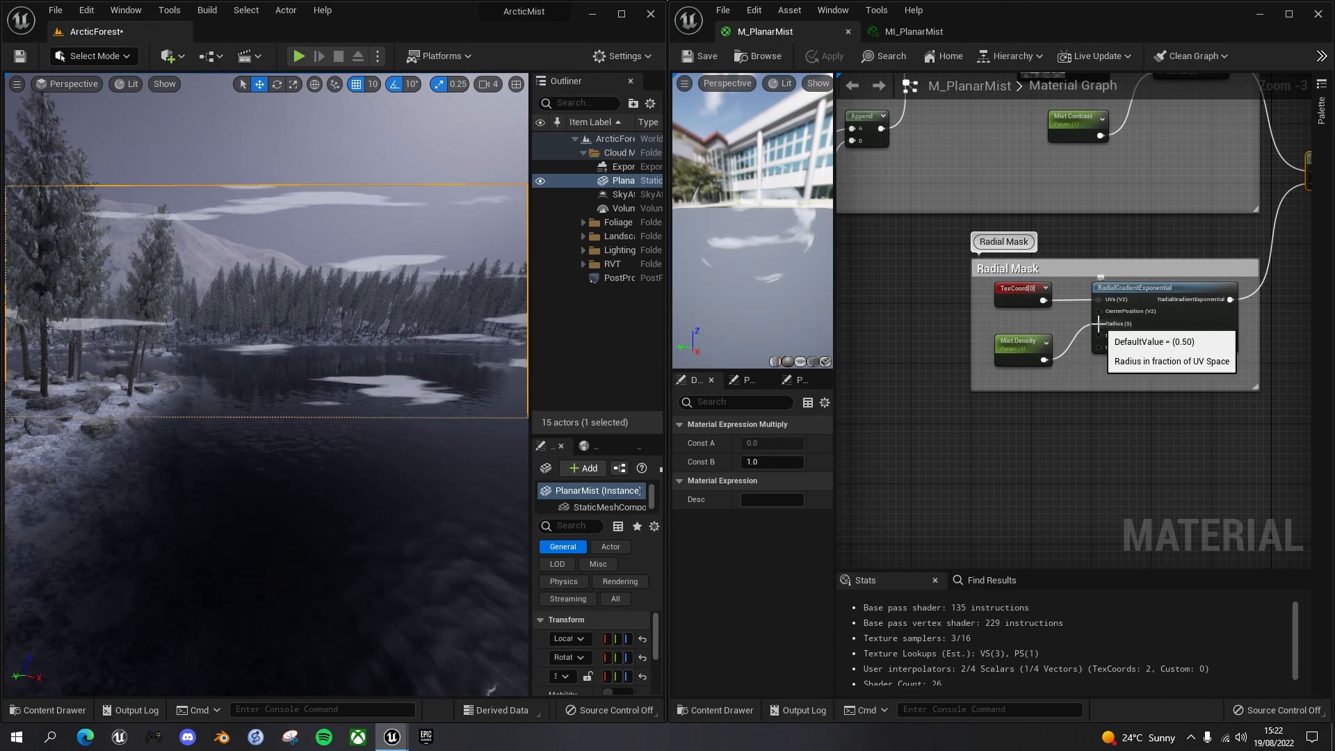
Move the Mist Density connection from the gradient's Radius input to its Density input and save the material.
left_click_drag(1096, 324, 1098, 335, "ctrl")
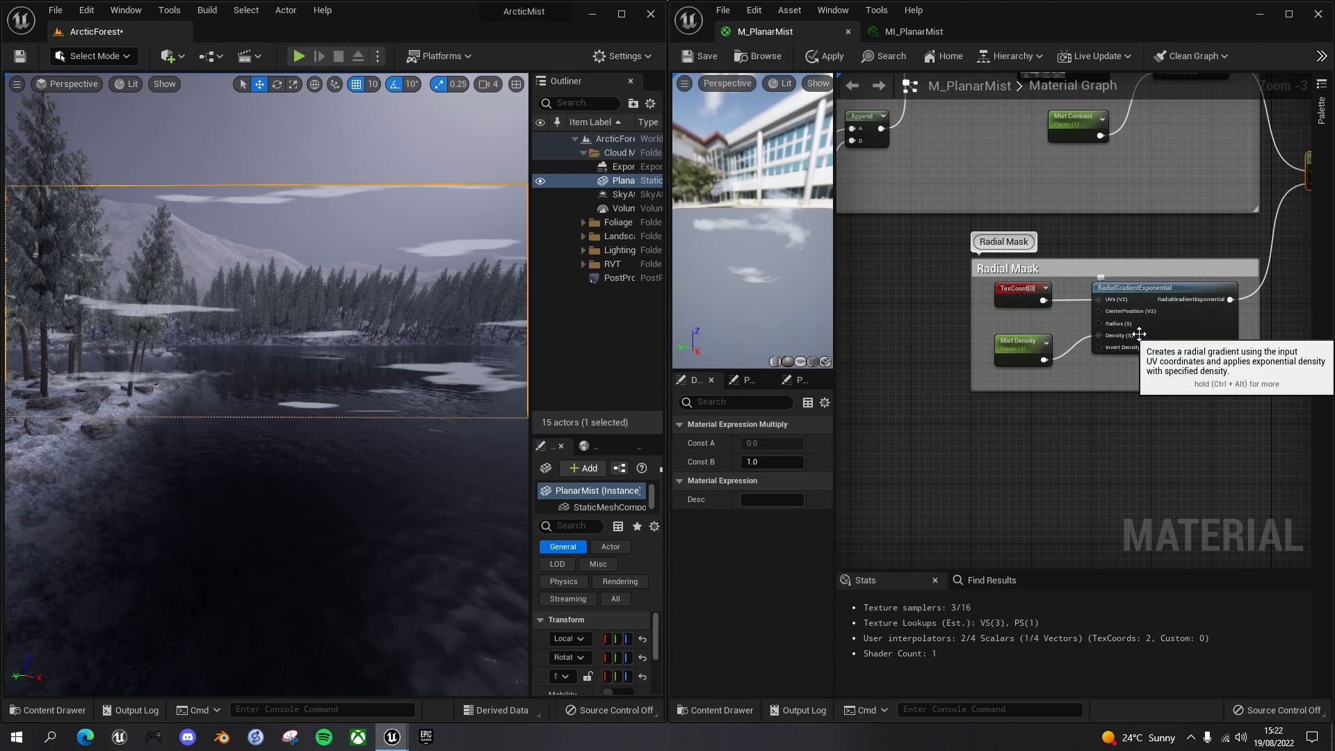
left_click(703, 57)
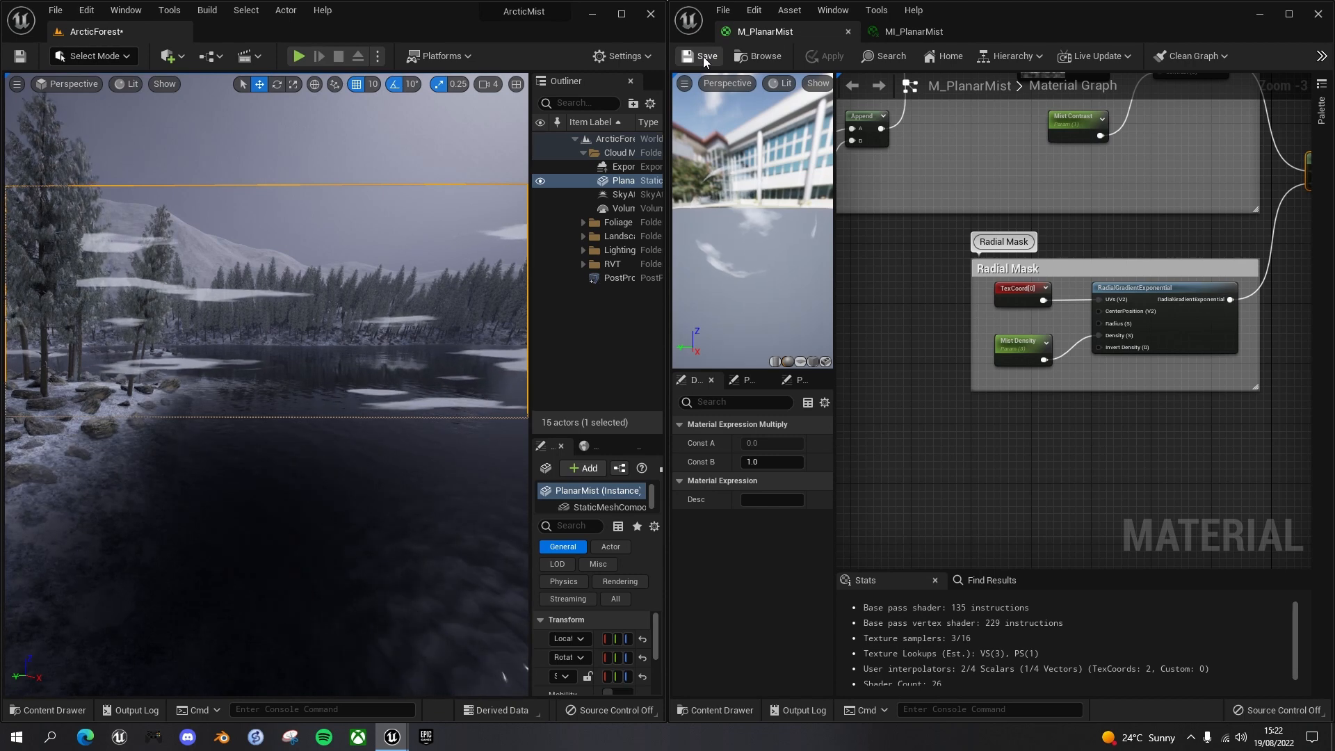
Set Mist Density to 3.0 in MI_PlanarMist and check the mist plane in the level.
left_click(908, 29)
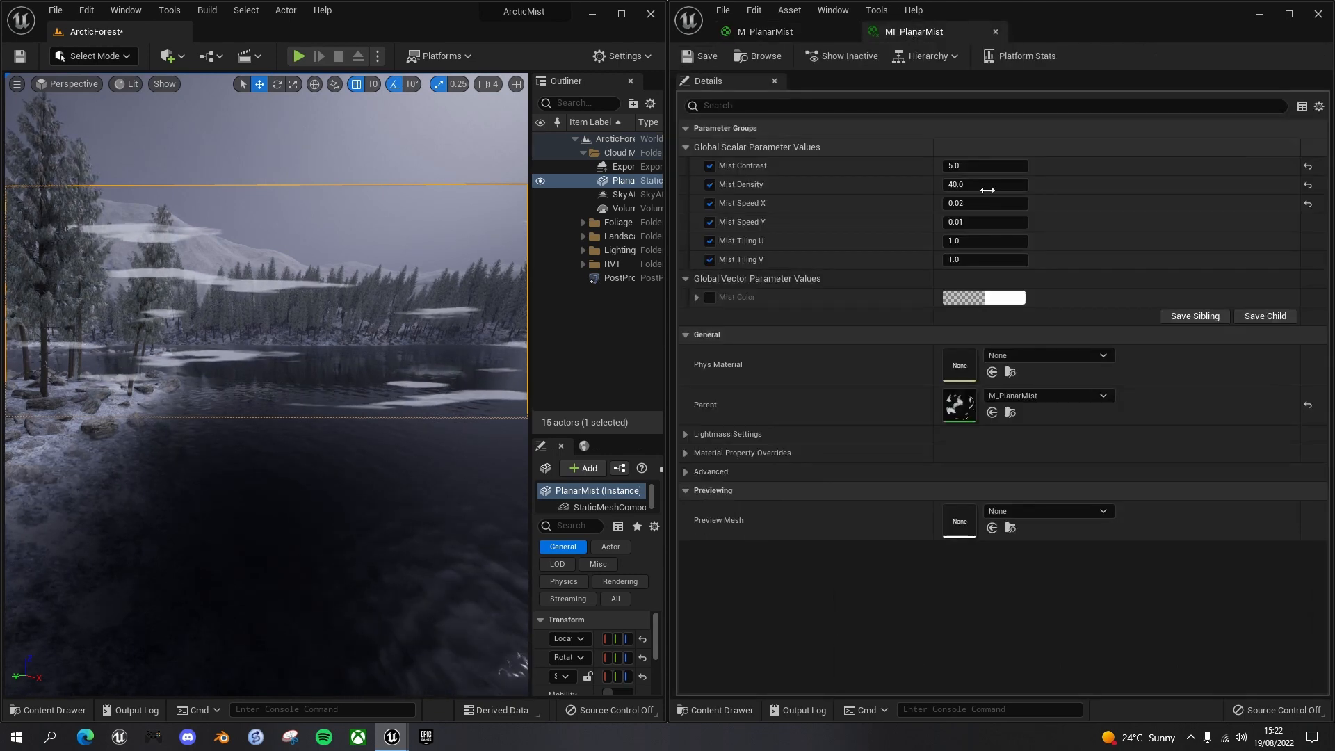
left_click(970, 185)
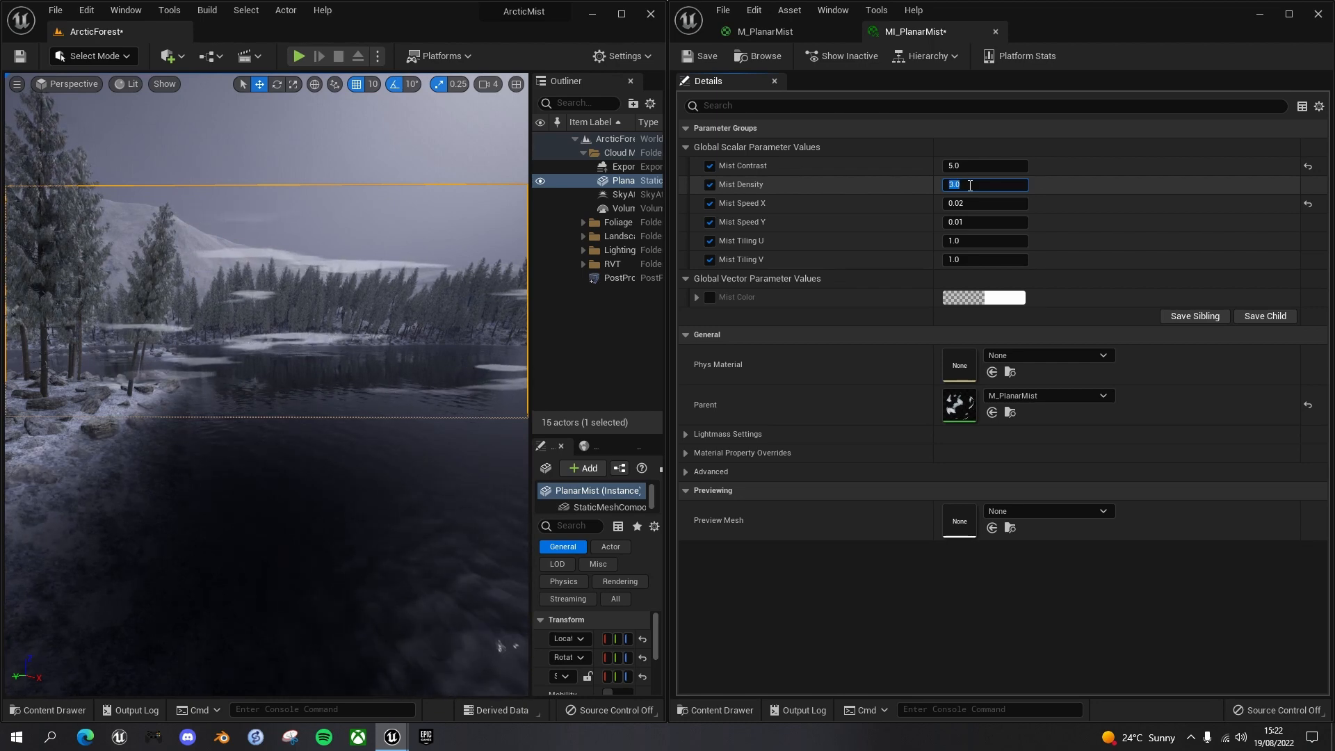
mouse_move(406, 281)
right_mouse_down()
mouse_move(521, 285)
mouse_move(390, 282)
right_mouse_up()
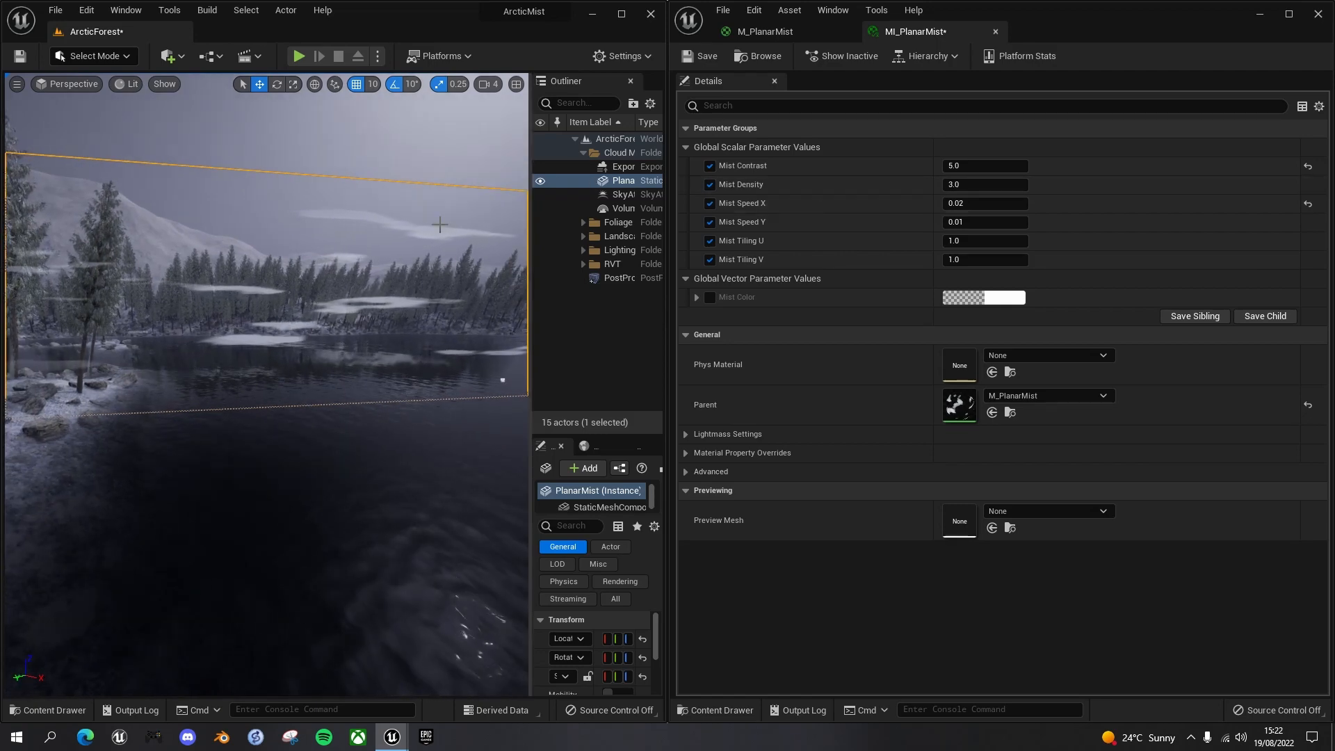
Try Mist Density at 20 in MI_PlanarMist, check the mist plane in the level, and set the value back to 3.
left_click(970, 185)
type("20")
key("Return")
right_click_drag(477, 227, 525, 216)
left_click(969, 184)
type("3")
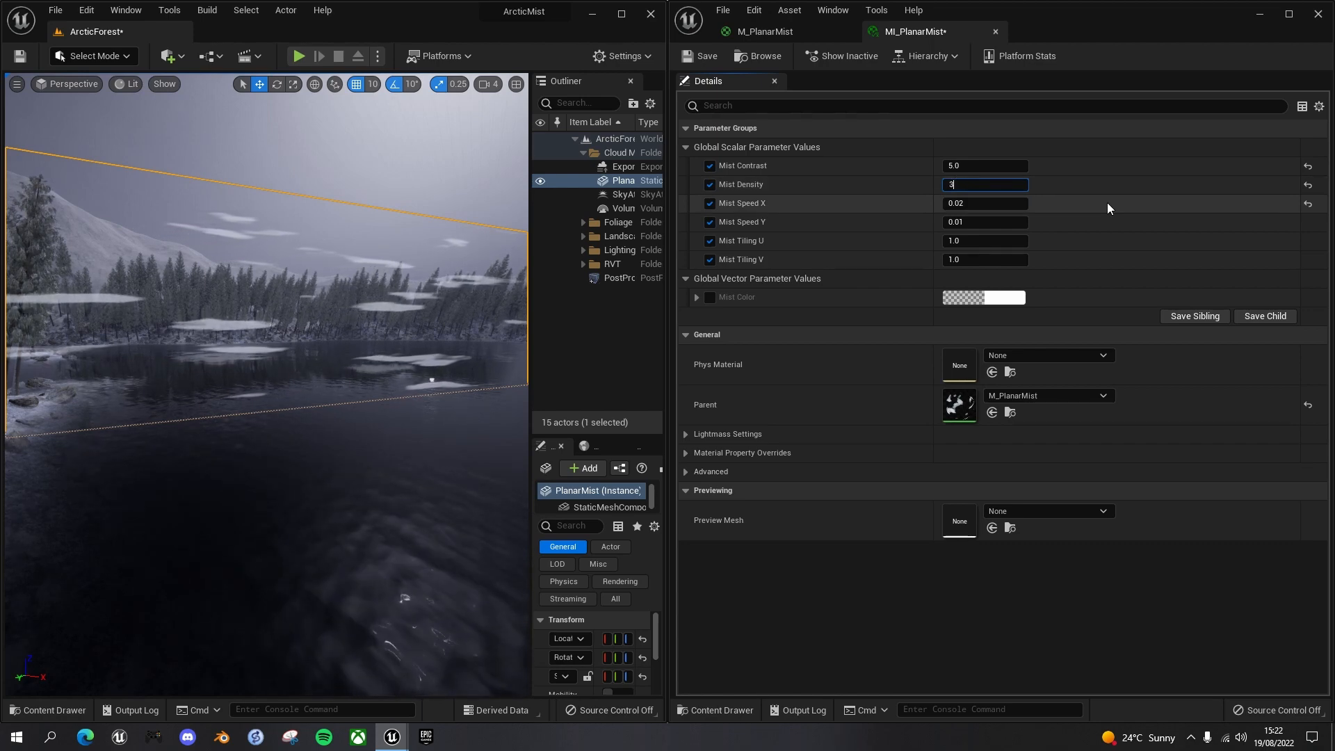
key("Return")
right_click_drag(508, 319, 495, 310)
Try Mist Density at 1.0 and at 20 to compare how the mist looks over the lake.
left_click(956, 183)
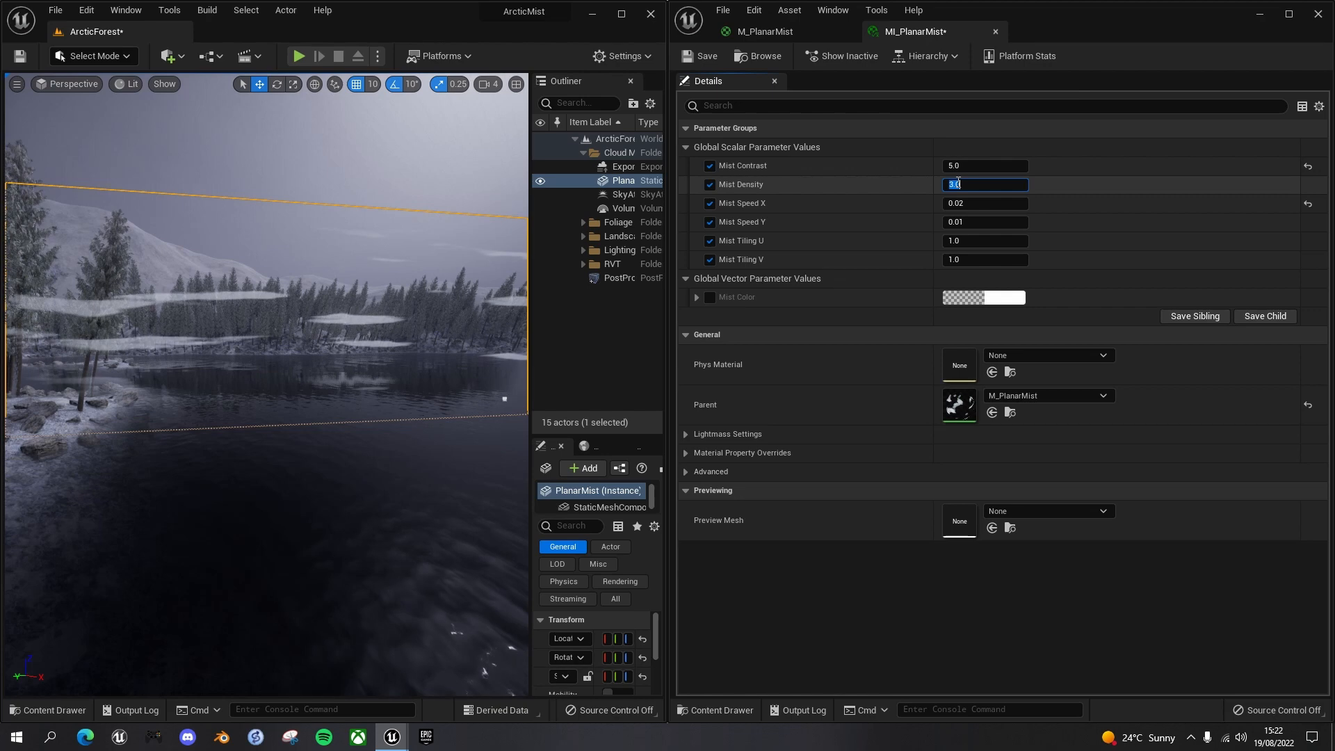
mouse_move(402, 325)
right_mouse_down()
mouse_move(334, 313)
mouse_move(385, 320)
right_mouse_up()
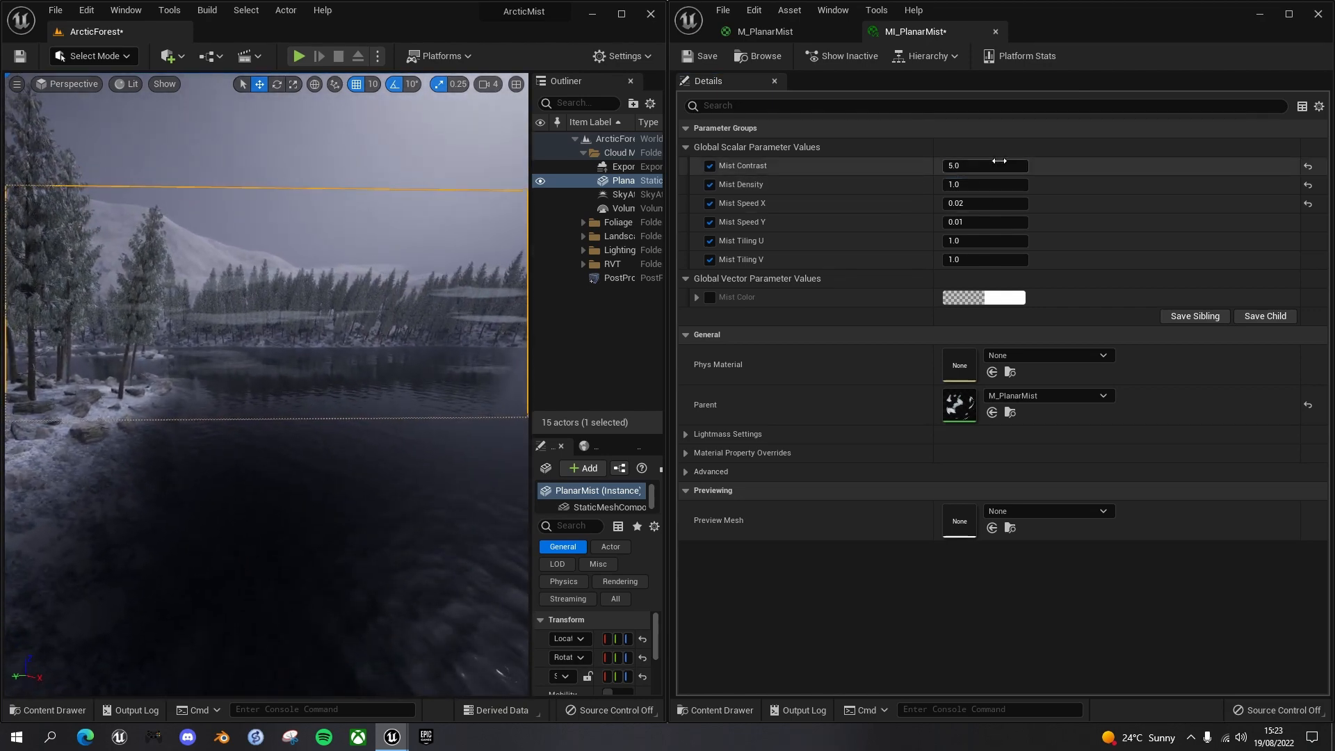
left_click(954, 184)
type("20")
key("Return")
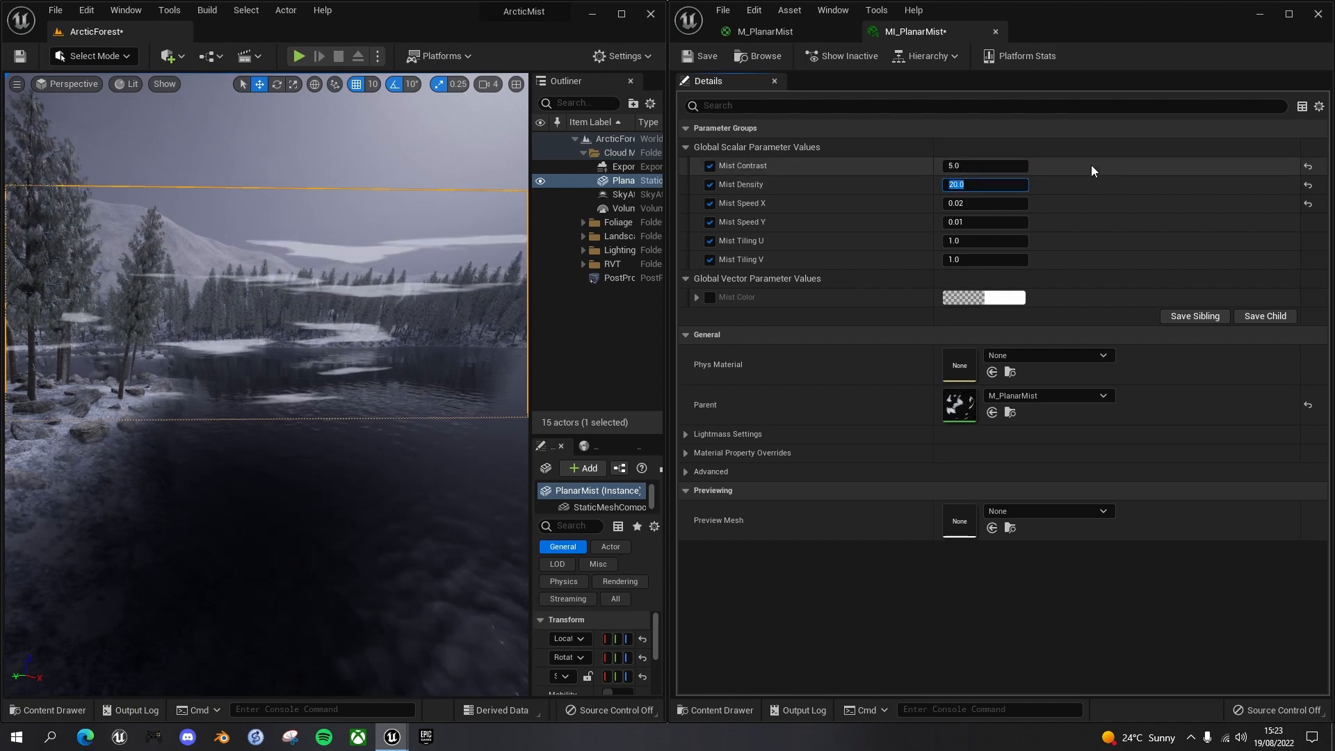
Try Mist Contrast at 1, set it to 0.5, and check the mist softness in the level.
left_click(954, 165)
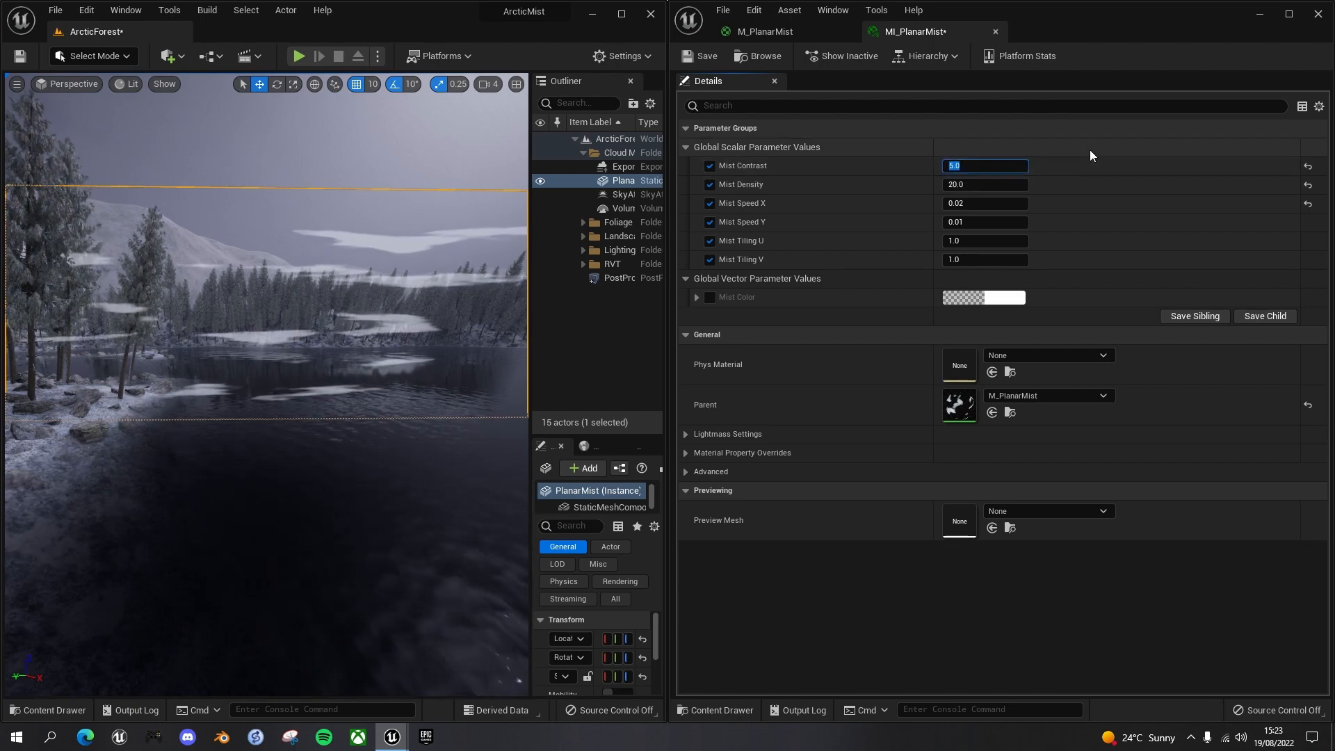
type("1")
key("Return")
type("0.5")
key("Return")
mouse_move(333, 209)
right_mouse_down()
mouse_move(417, 212)
mouse_move(340, 205)
right_mouse_up()
Set Mist Density to 3.0, inspect the mist over the lake, and save MI_PlanarMist.
left_click(968, 185)
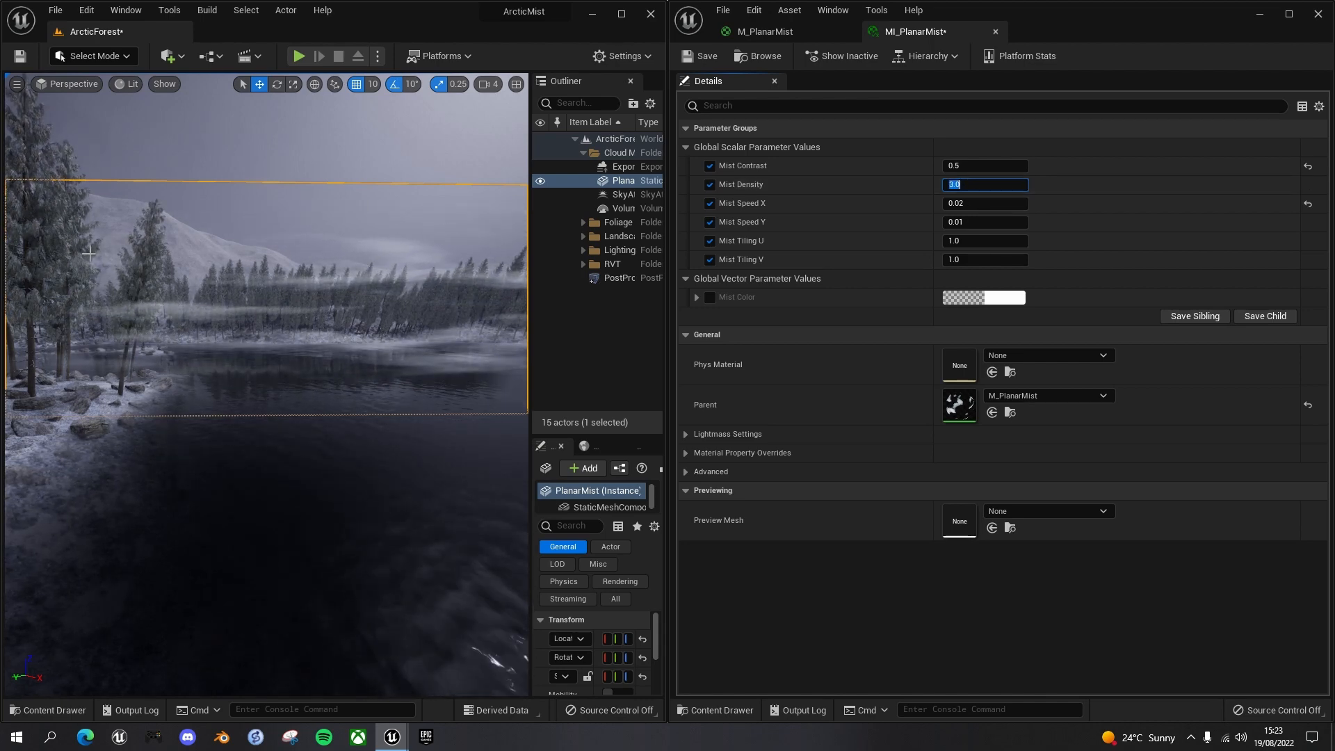
right_click_drag(278, 278, 244, 304)
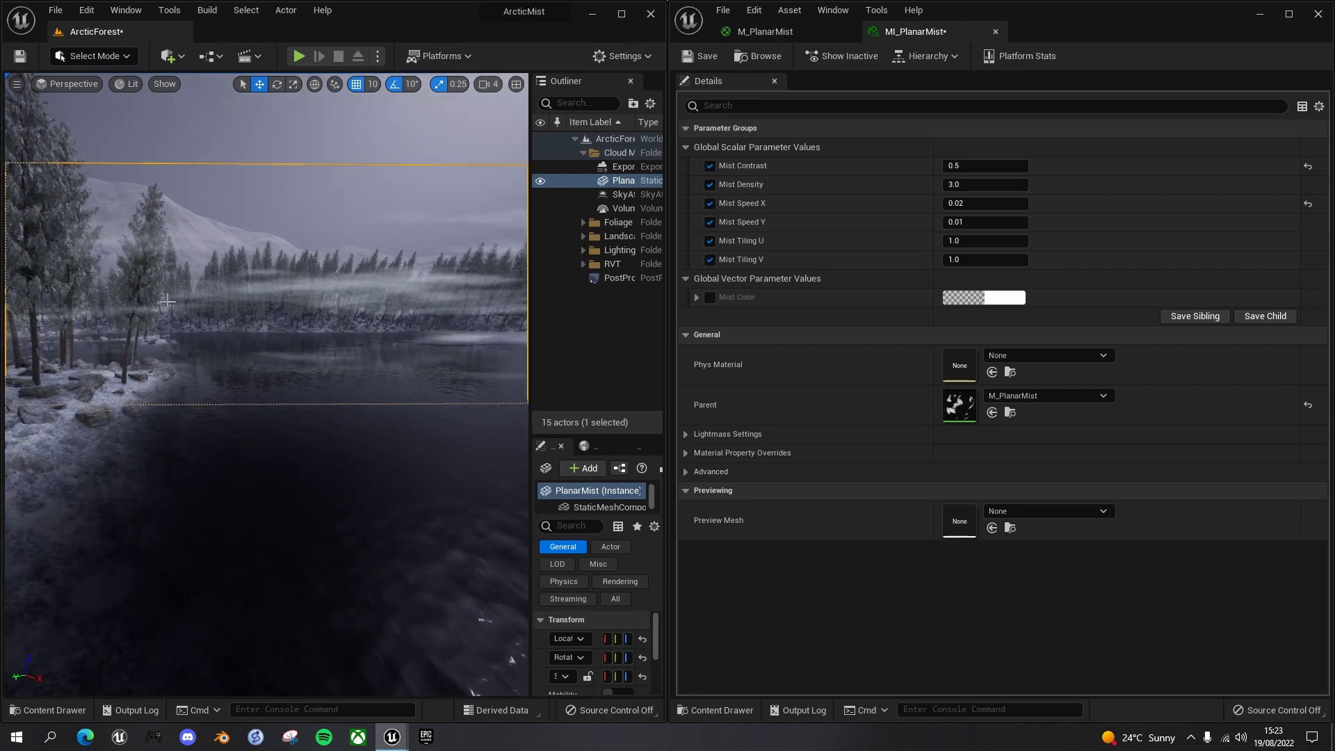
mouse_move(207, 320)
right_mouse_down()
mouse_move(118, 319)
mouse_move(229, 320)
mouse_move(209, 323)
right_mouse_up()
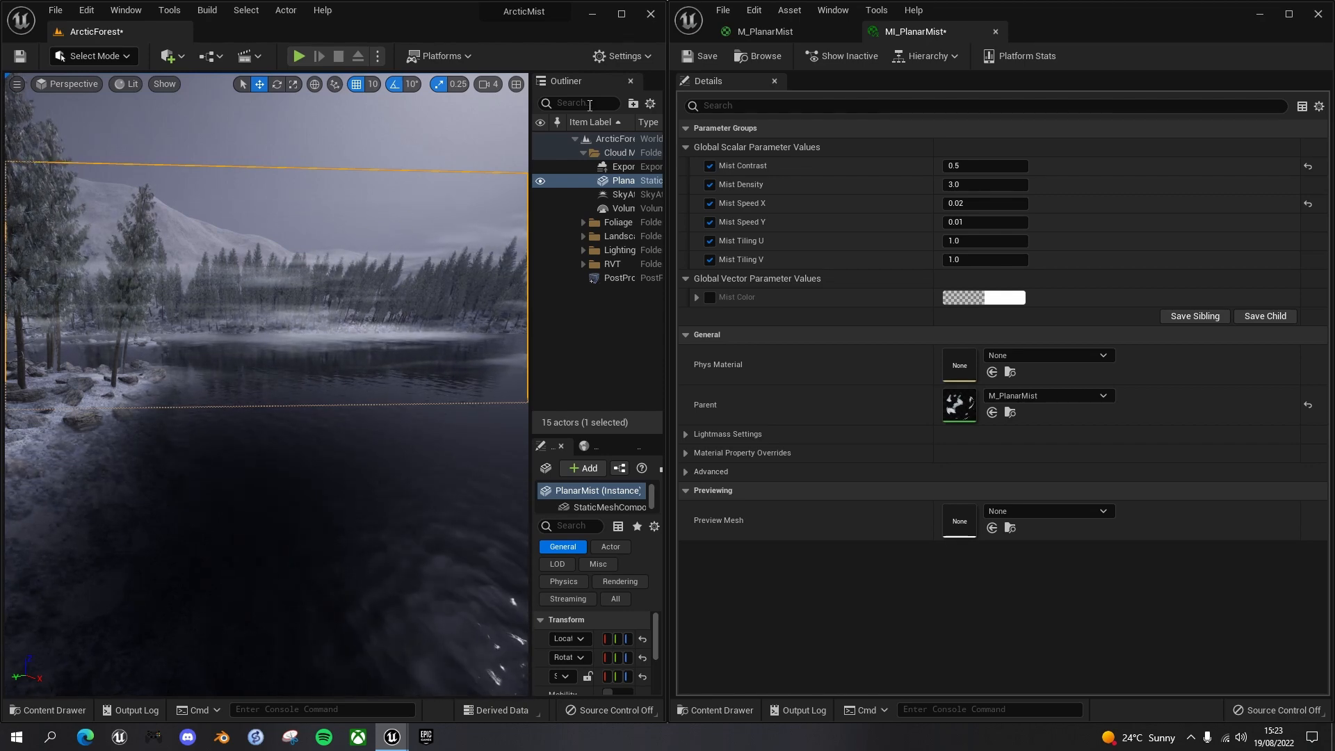
left_click(696, 57)
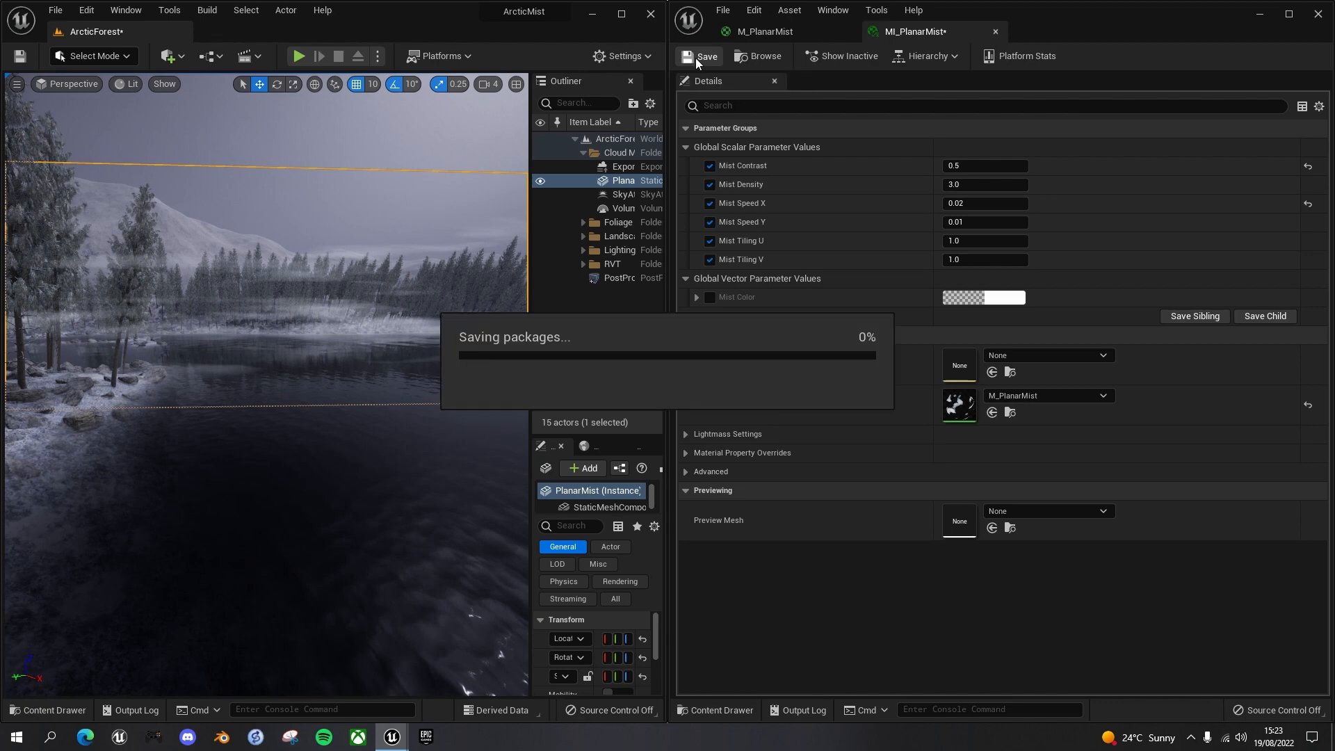
Add a DepthFade node to the M_PlanarMist graph, placed below the Radial Mask comment.
left_click(790, 27)
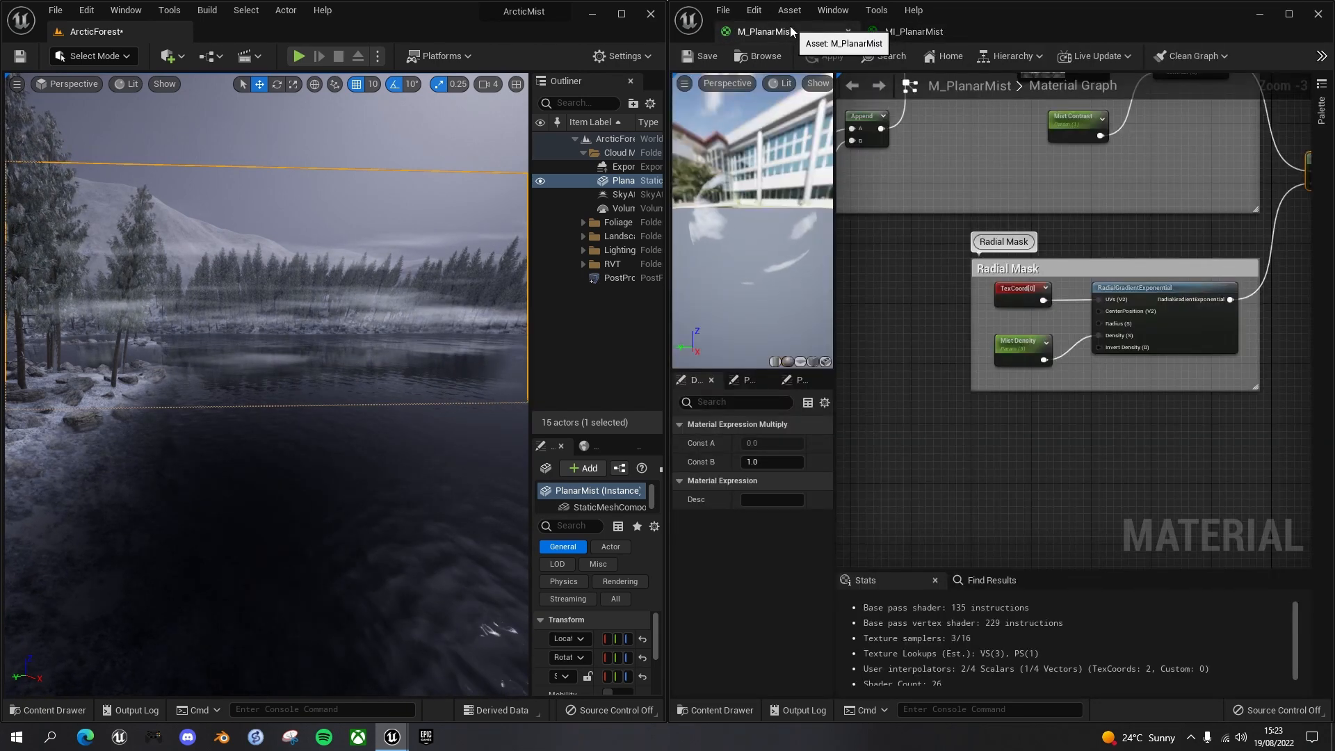
scroll(920, 269, "down", 1)
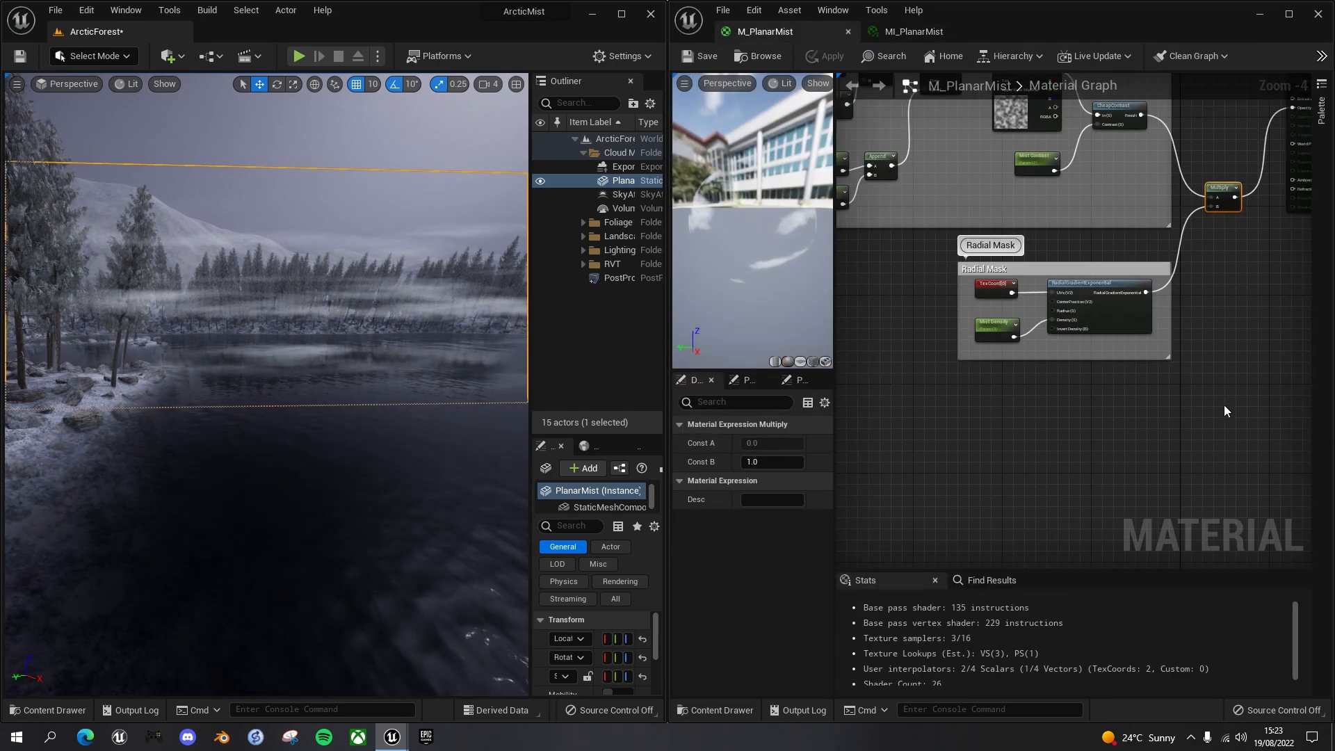
right_click_drag(1219, 406, 1090, 417)
mouse_move(1011, 390)
right_mouse_down()
mouse_move(1104, 356)
mouse_move(1025, 401)
right_mouse_up()
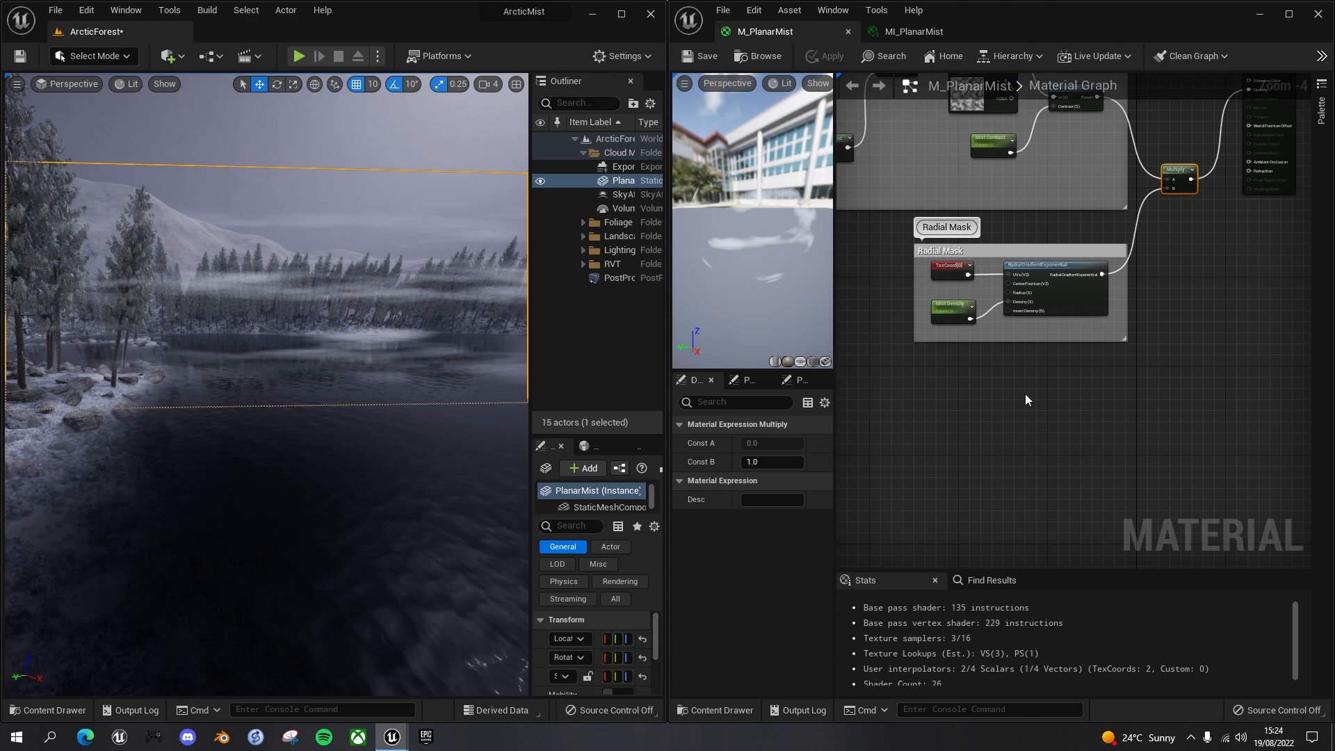
right_click(1025, 397)
type("depth")
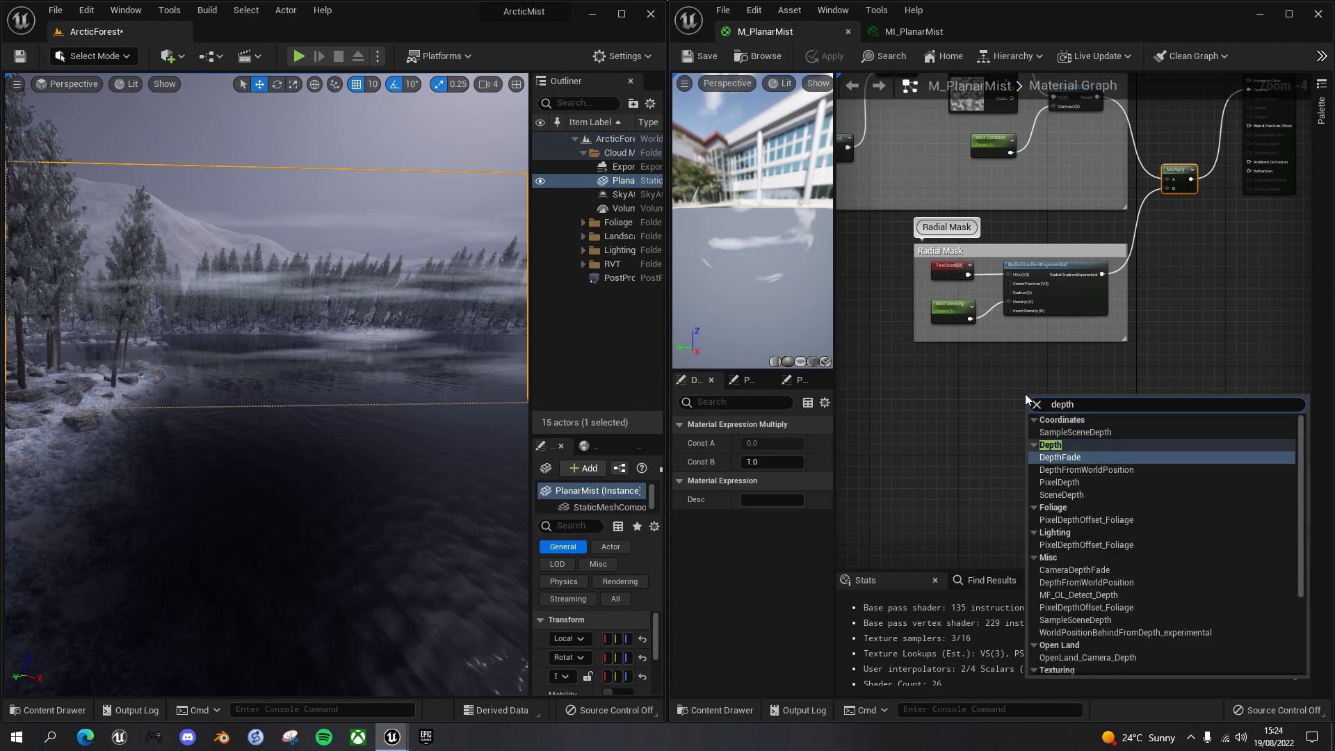
left_click(1078, 458)
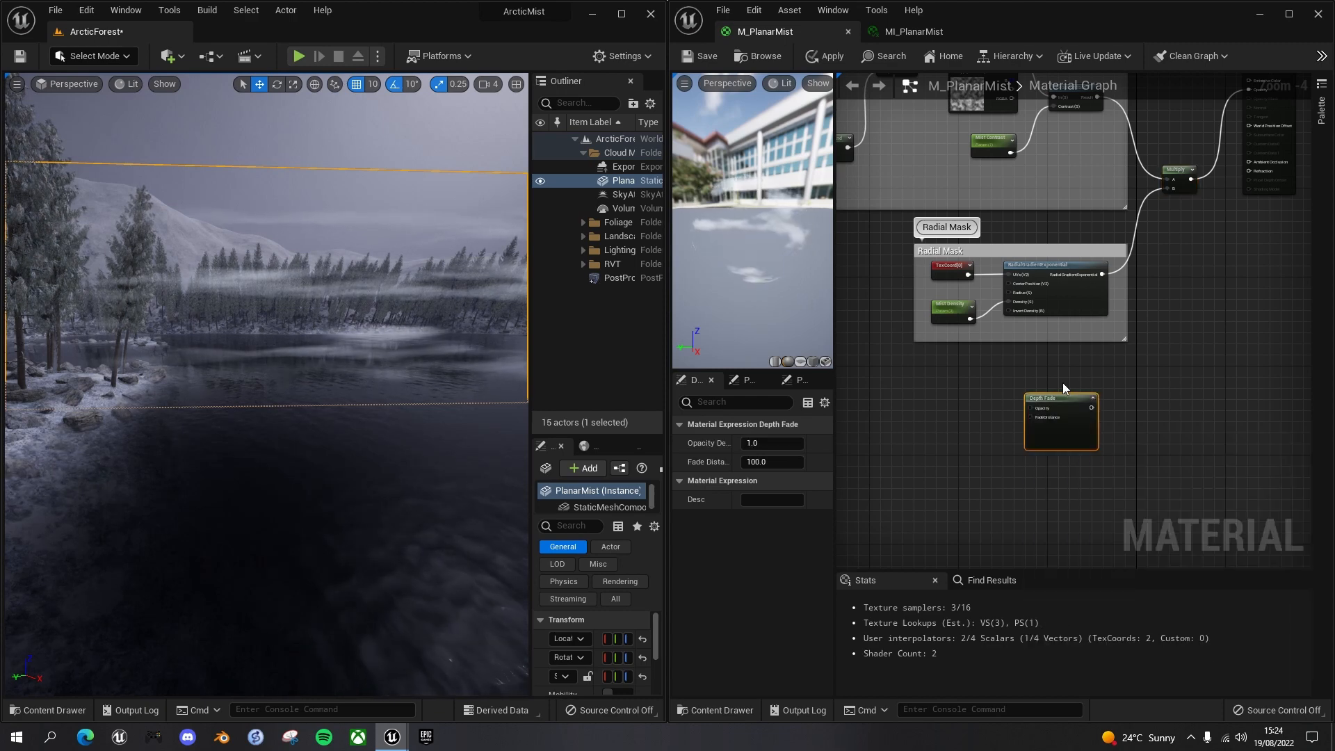
left_click_drag(1069, 398, 1097, 376)
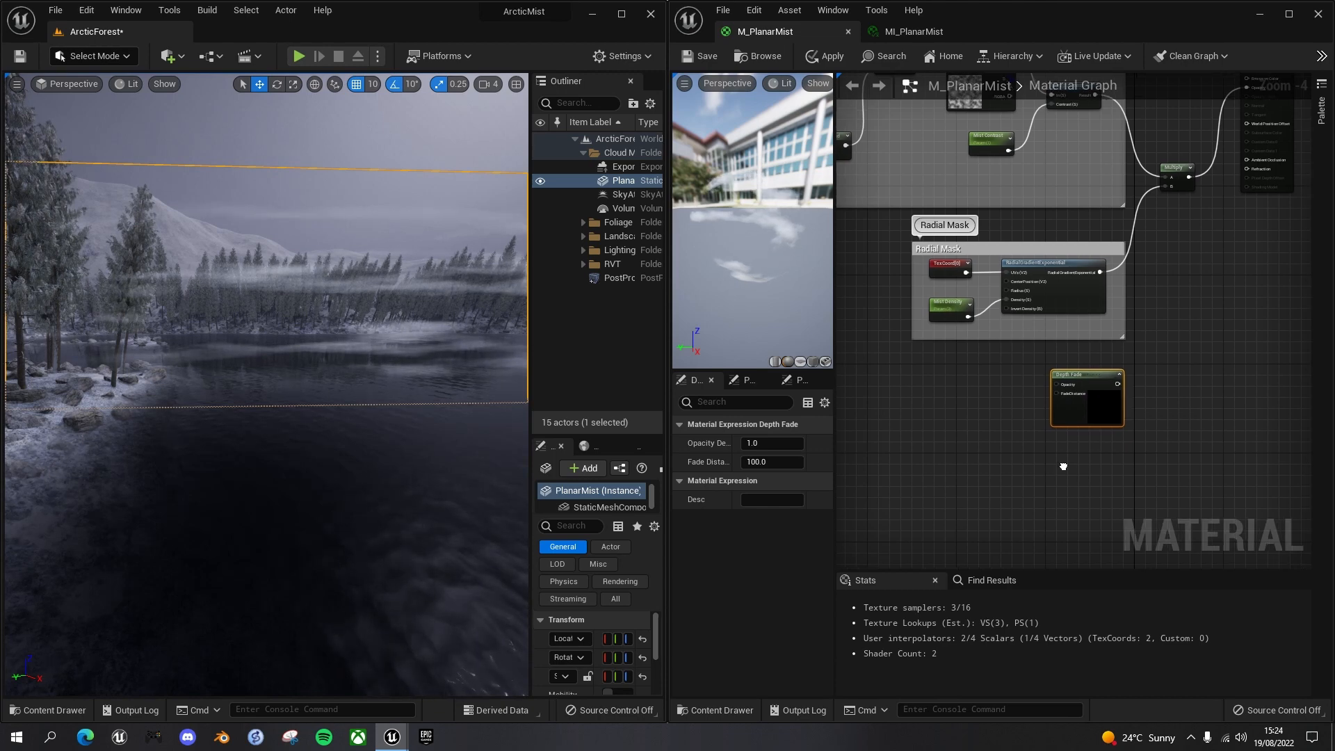
Create a scalar parameter named Mist Distance and connect it to the Depth Fade node's FadeDistance input.
right_click_drag(1062, 463, 1000, 441)
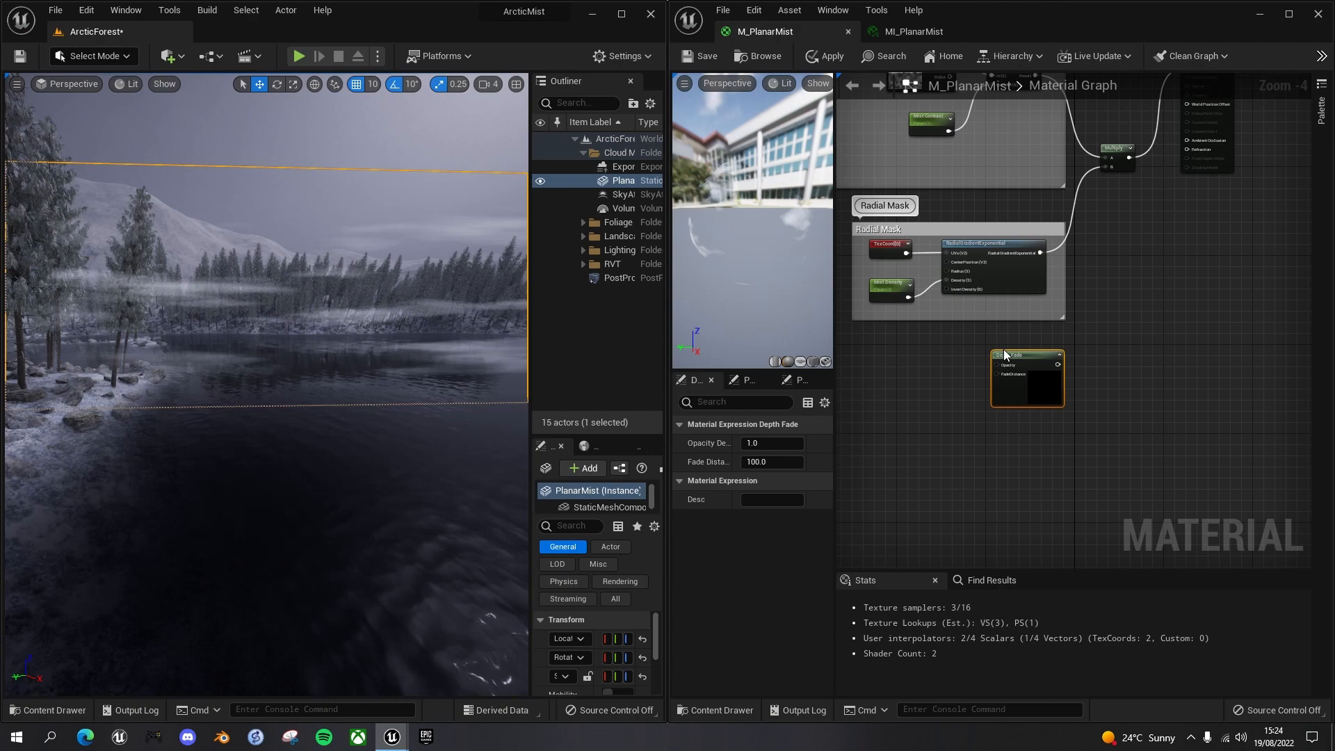
scroll(1019, 355, "up", 3)
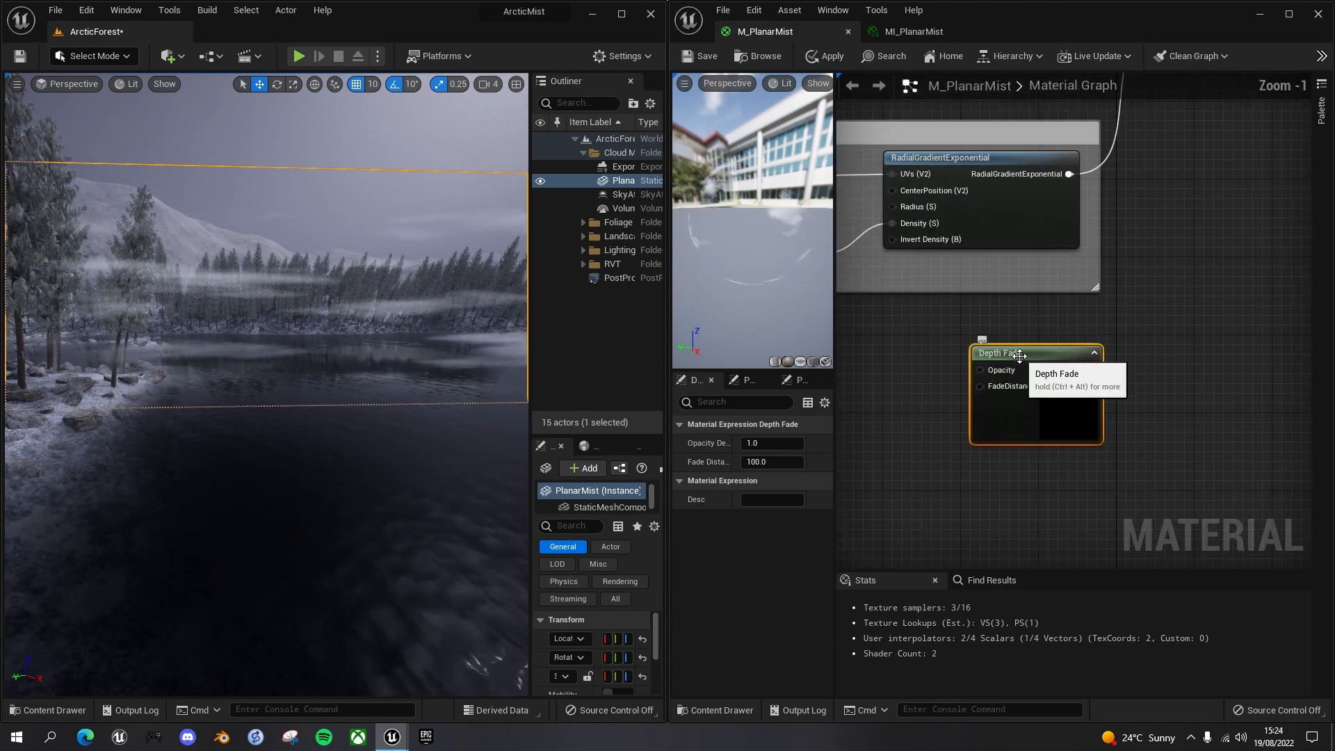
right_click_drag(928, 400, 964, 394)
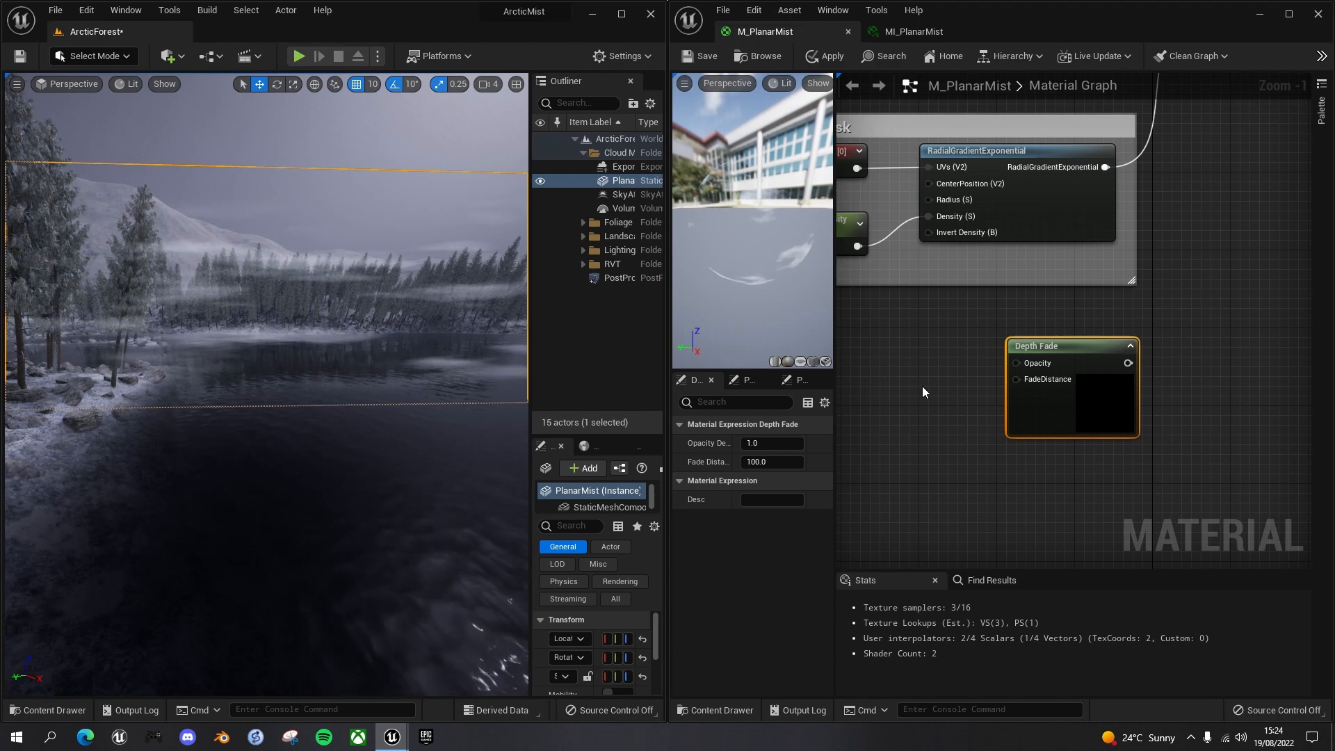
left_click(921, 386)
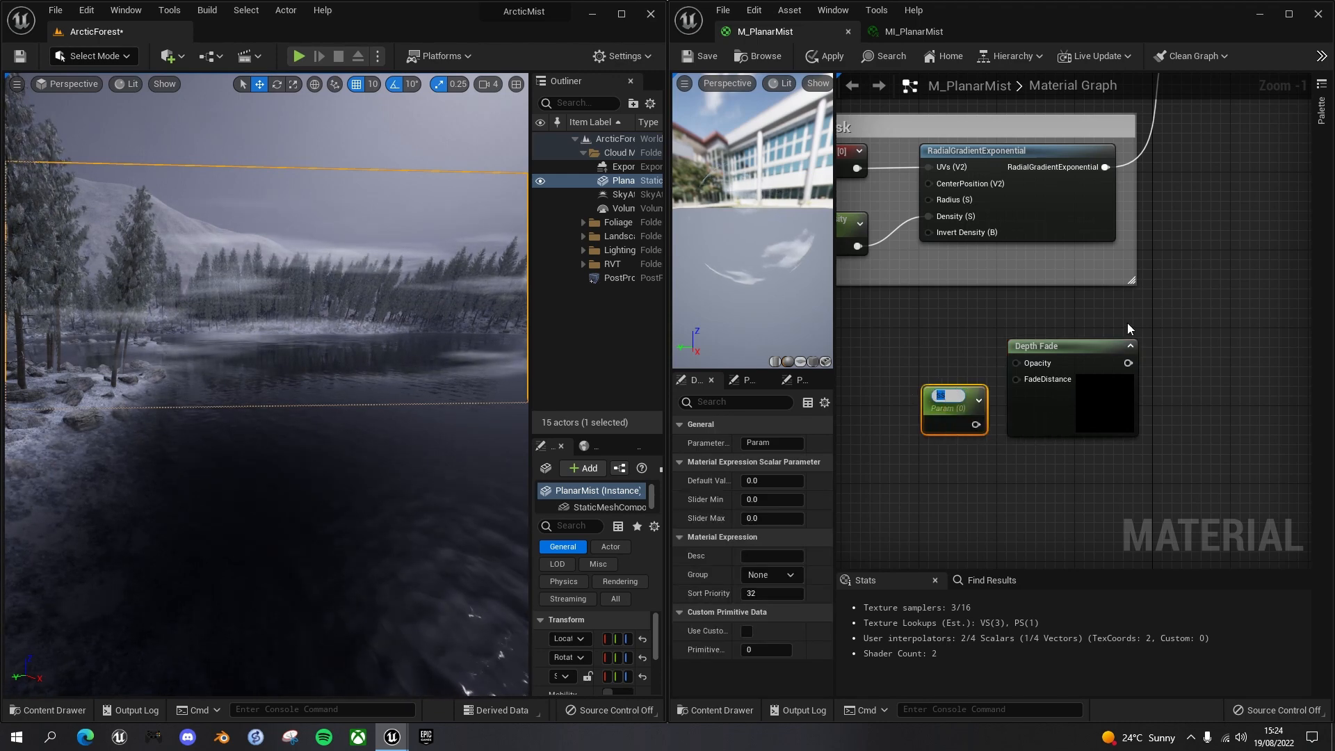
type("M")
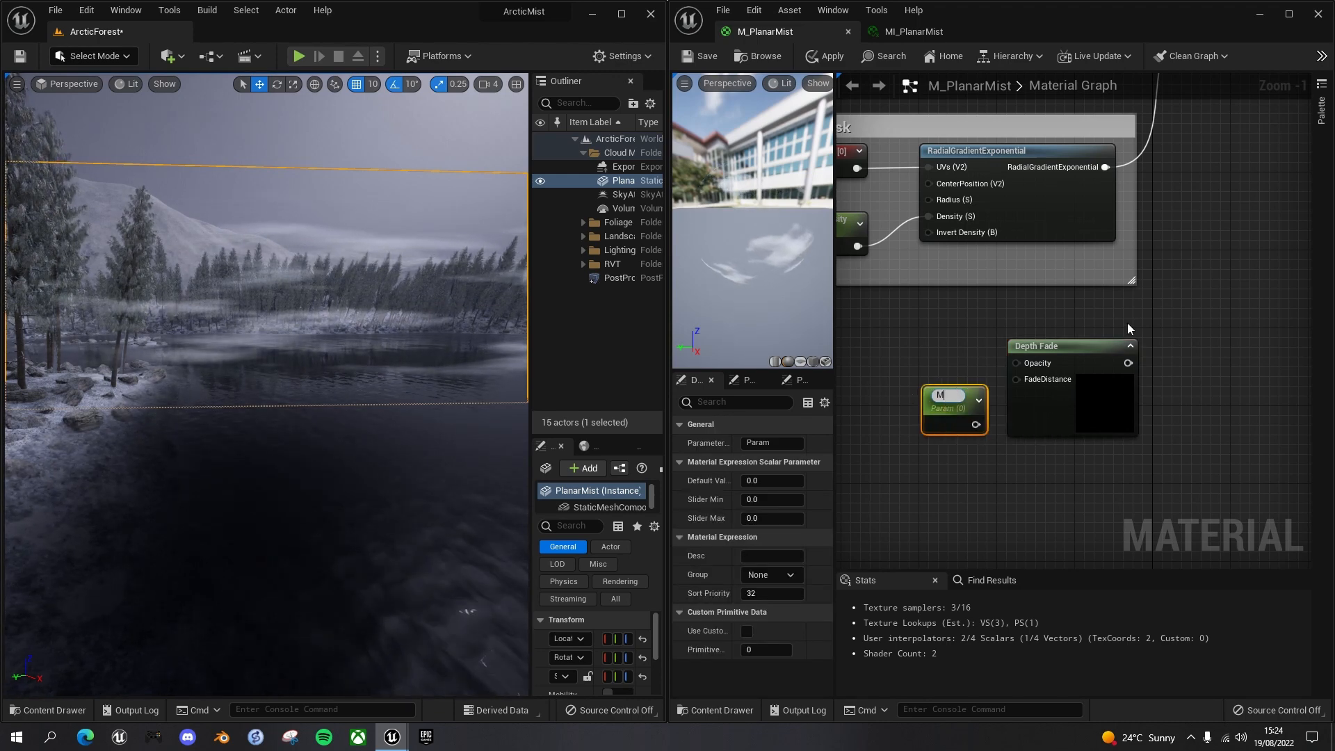
type("ist Distance")
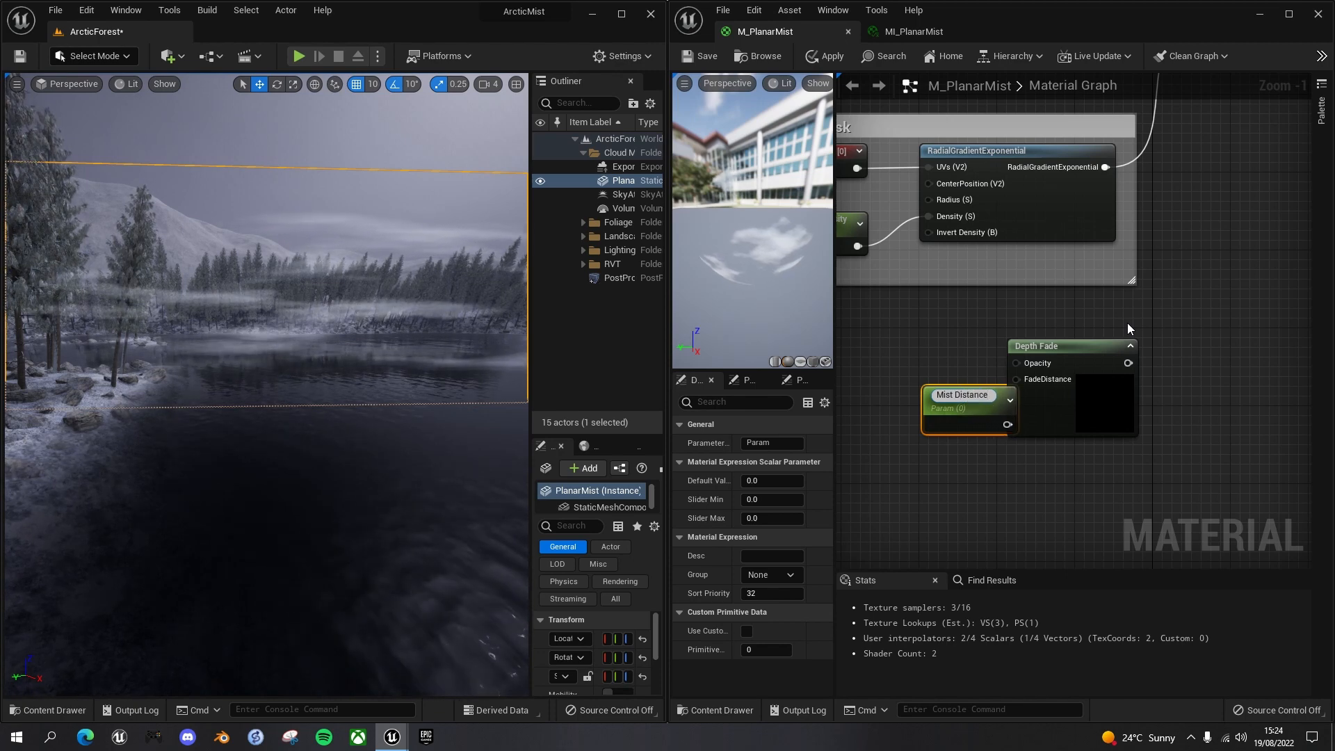
key("Return")
left_click_drag(965, 391, 1015, 379)
Multiply the existing Multiply result by the Depth Fade output and feed the product into the material's Opacity.
scroll(1077, 356, "down", 3)
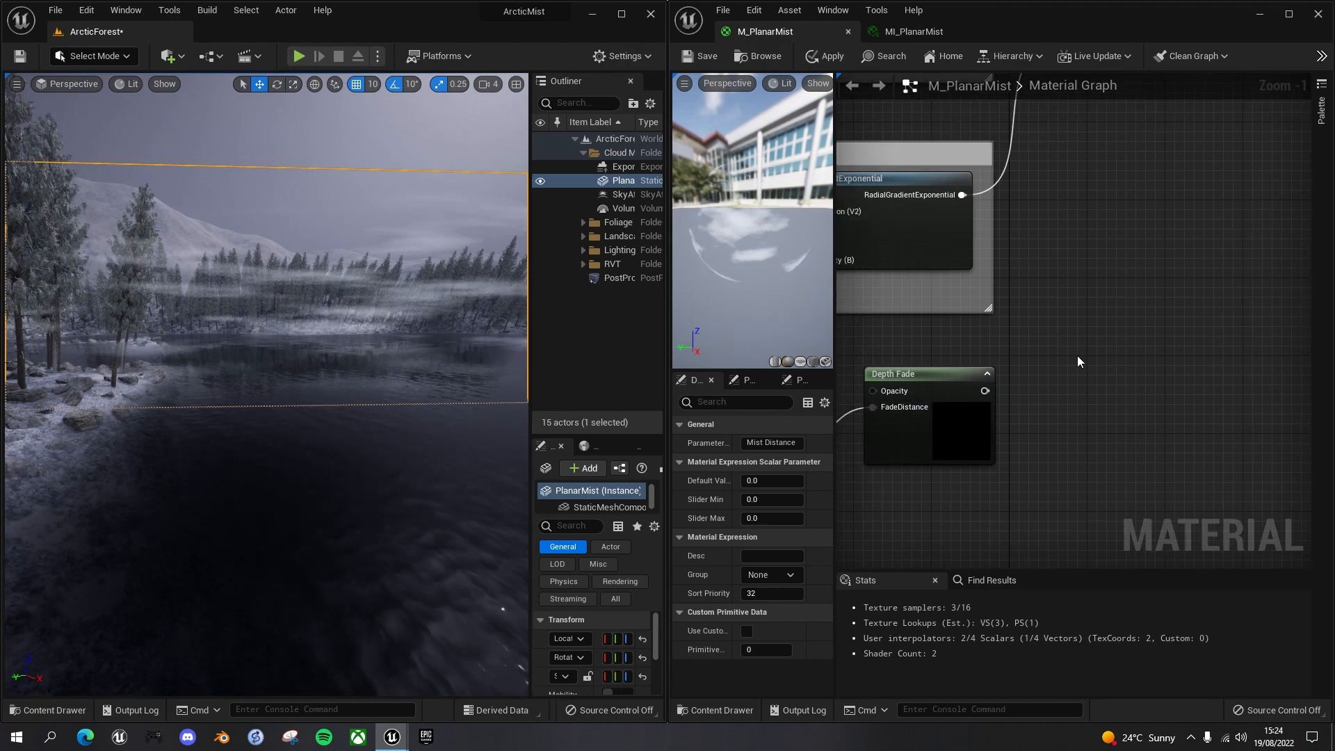
right_click_drag(1112, 290, 1044, 462)
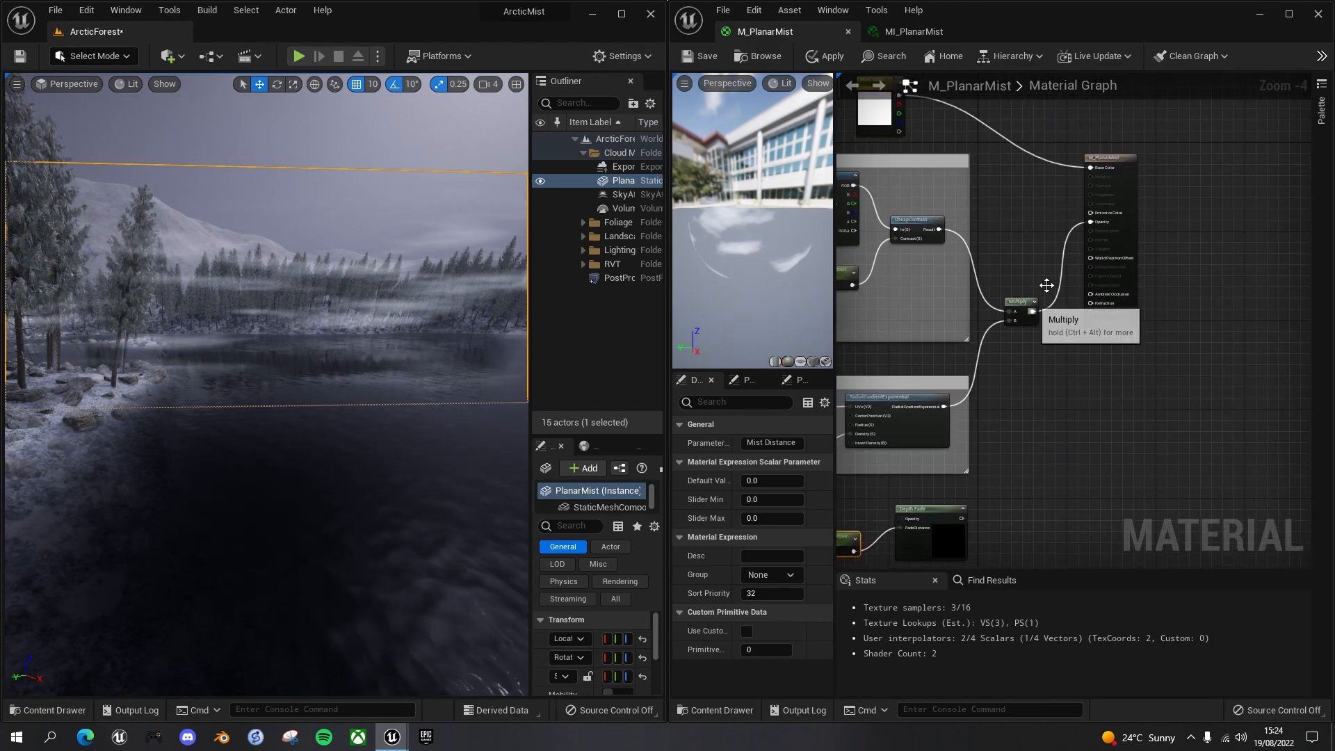
left_click(1157, 166)
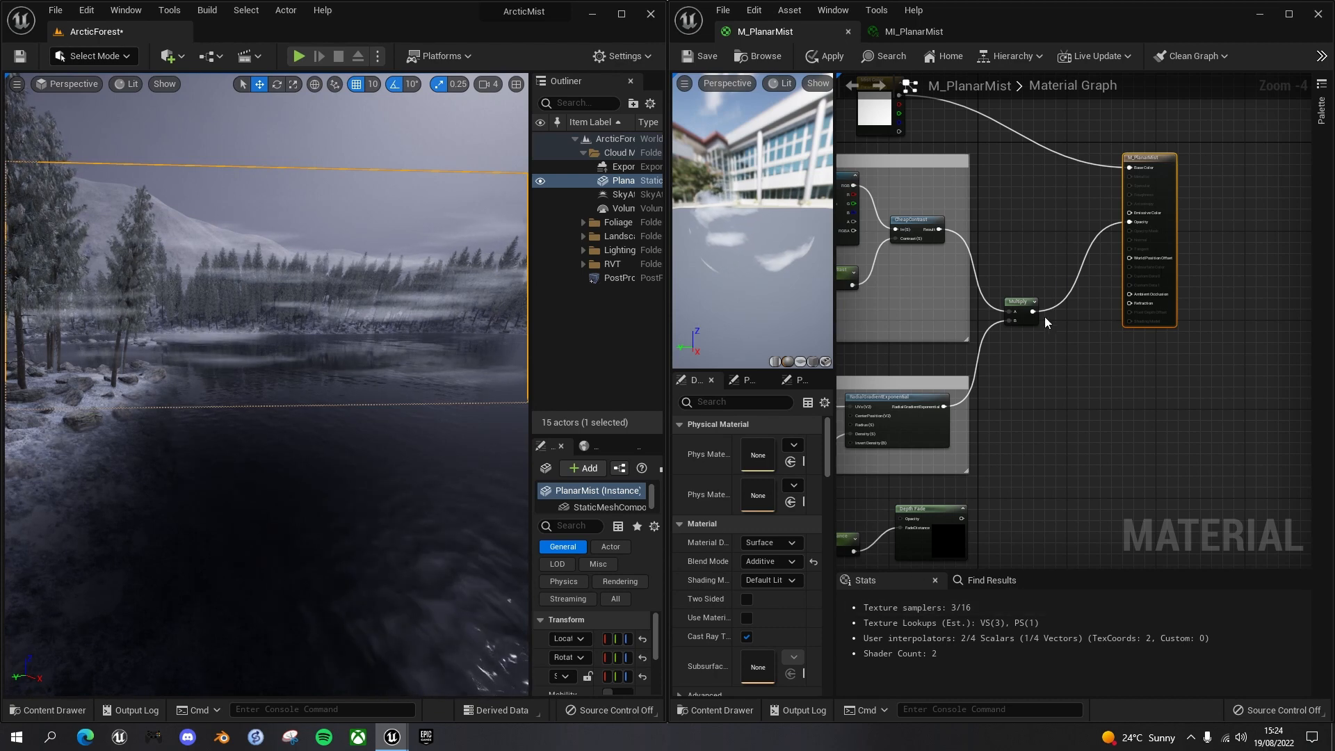
left_click_drag(1033, 311, 1077, 339)
type("multiply")
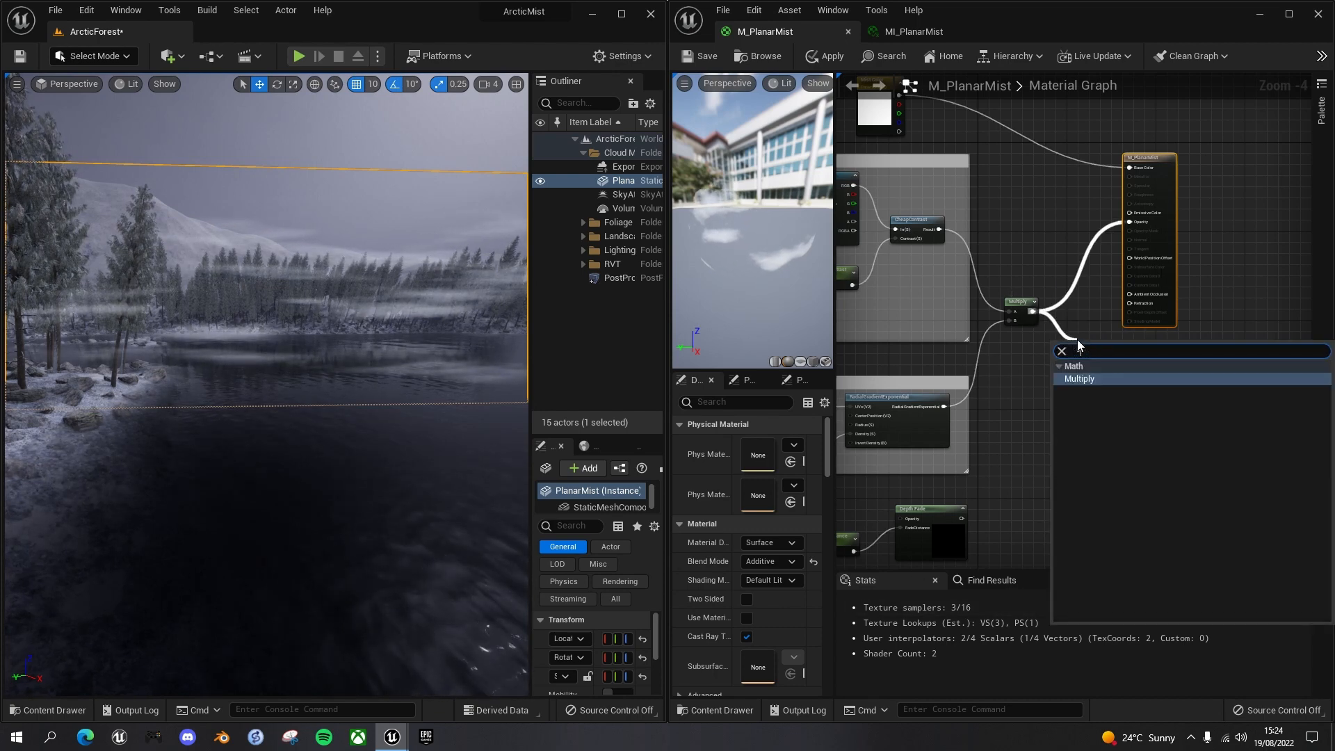
key("Return")
left_click_drag(960, 518, 1081, 363)
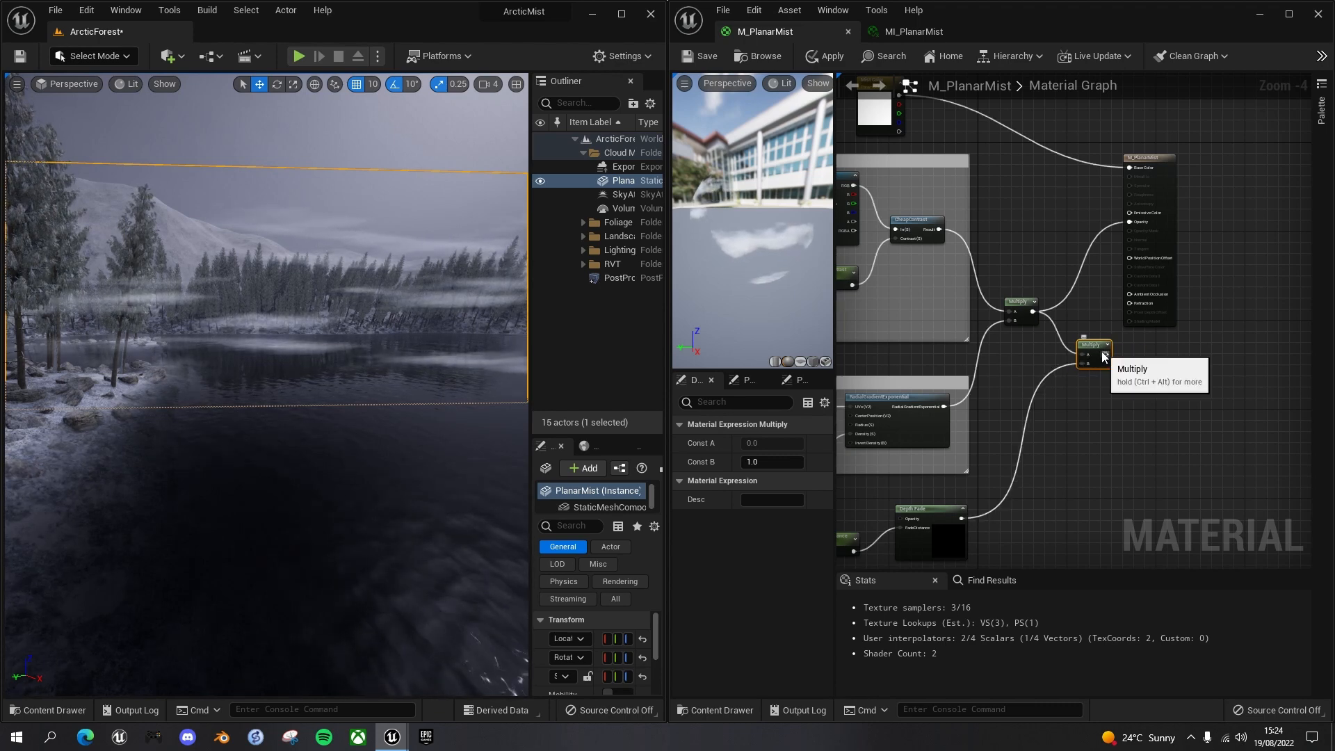
left_click_drag(1104, 355, 1131, 227)
left_click(1091, 202)
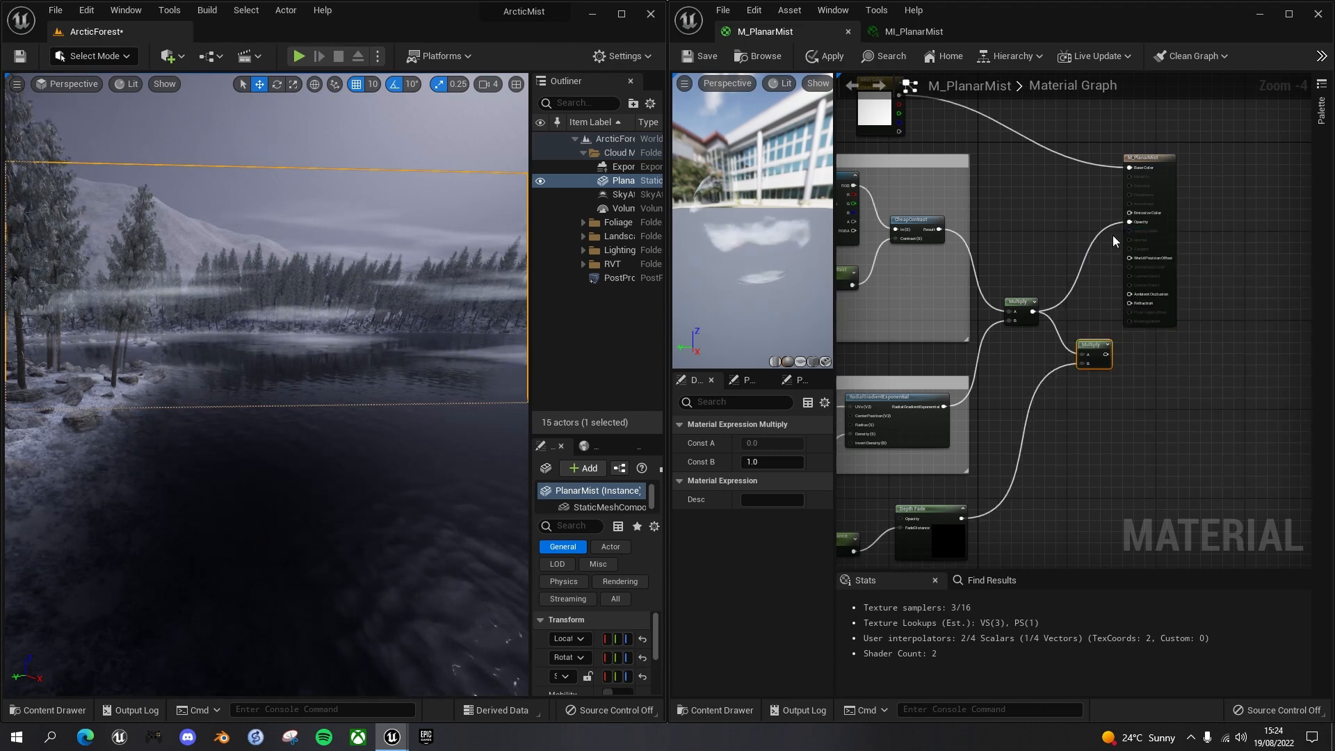
left_click_drag(1106, 354, 1131, 222)
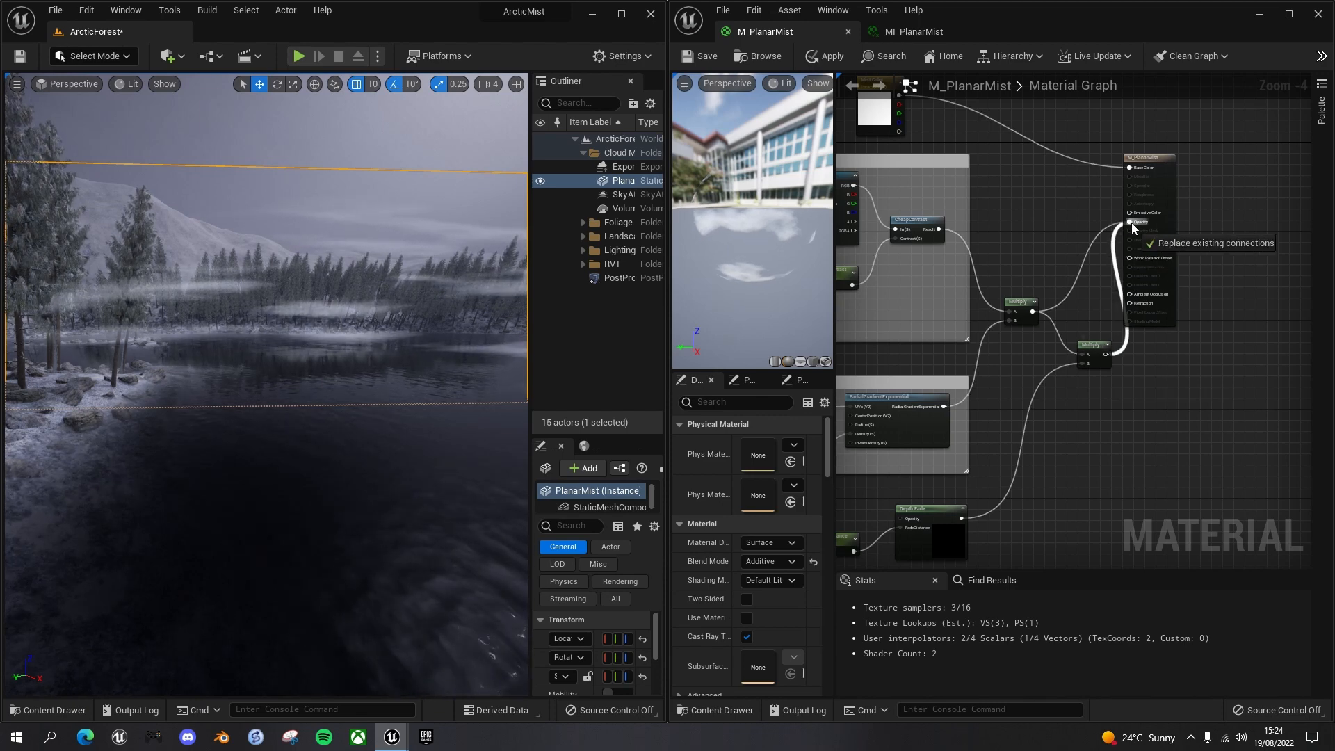
Enclose the Mist Distance and Depth Fade nodes in a comment named Distance Fade and align it under the Radial Mask comment.
right_click_drag(1090, 457, 1145, 389)
right_click_drag(1085, 430, 1133, 364)
left_click_drag(899, 356, 1099, 459)
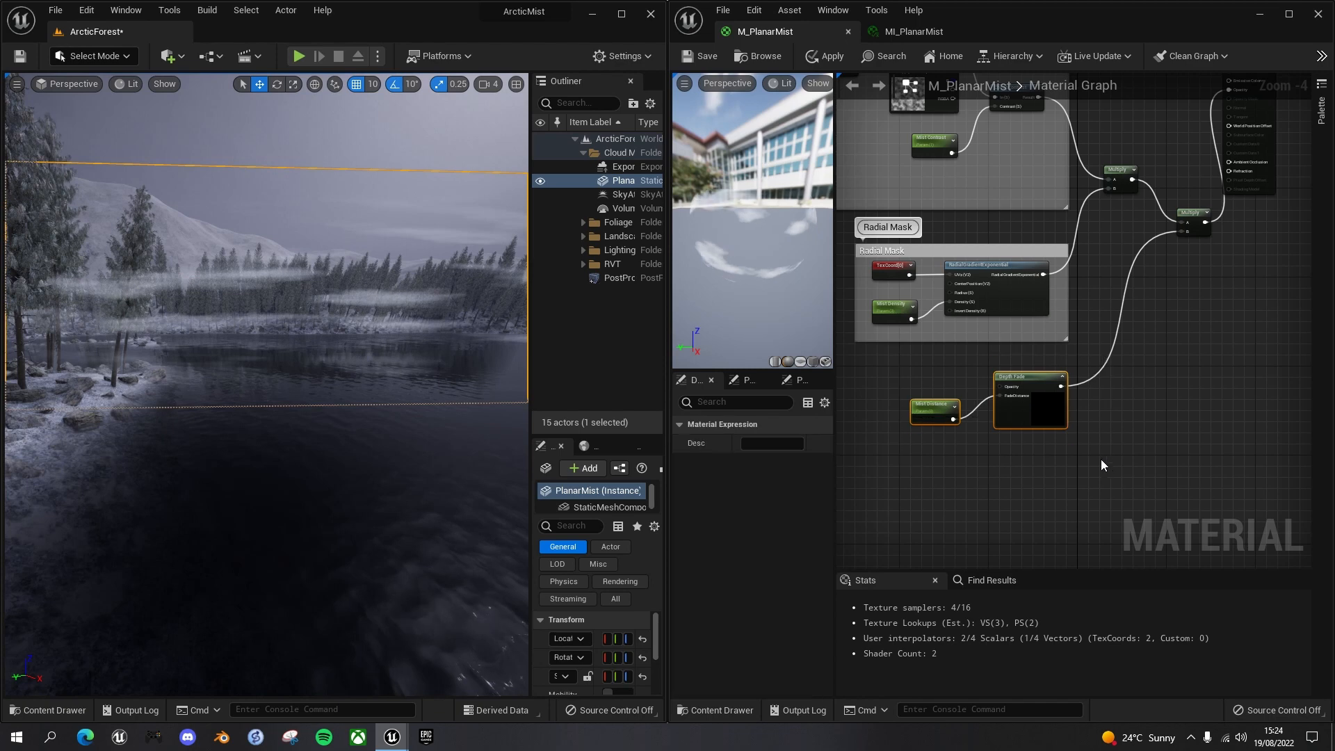
key("c")
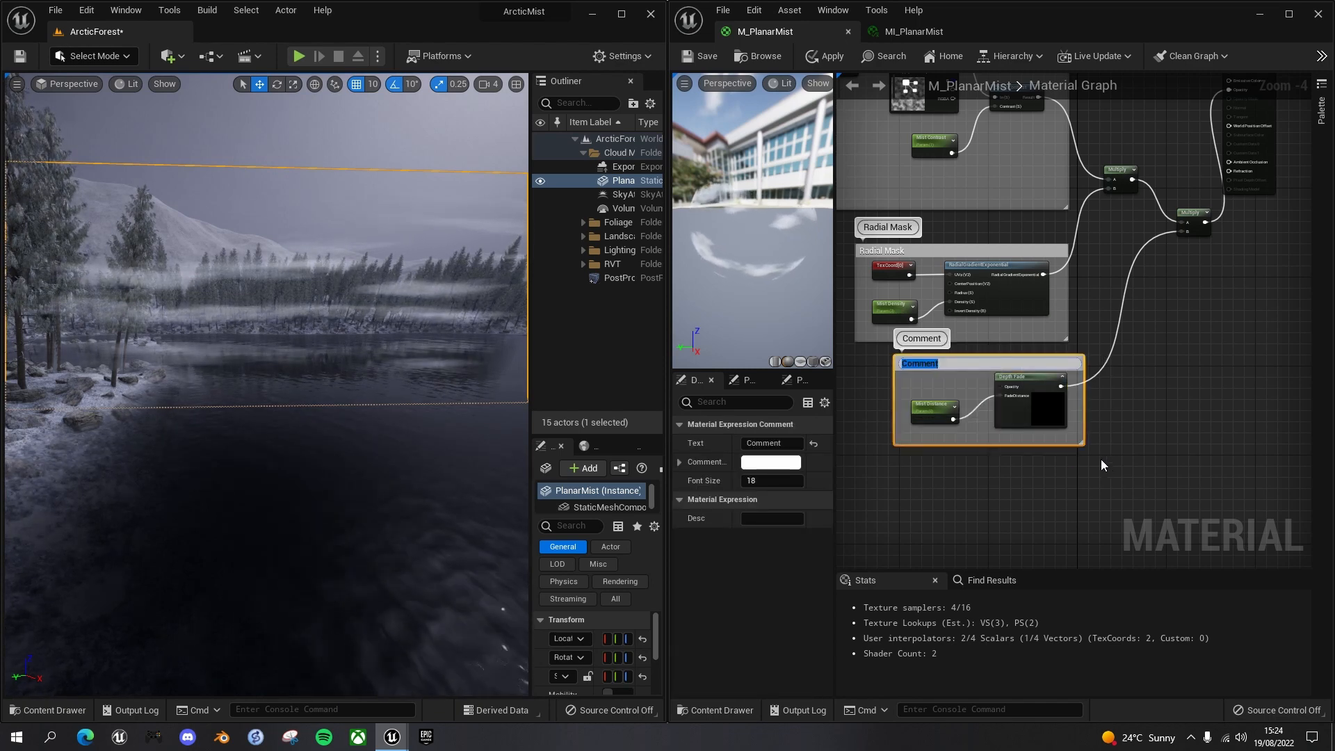
type("Distance Fade")
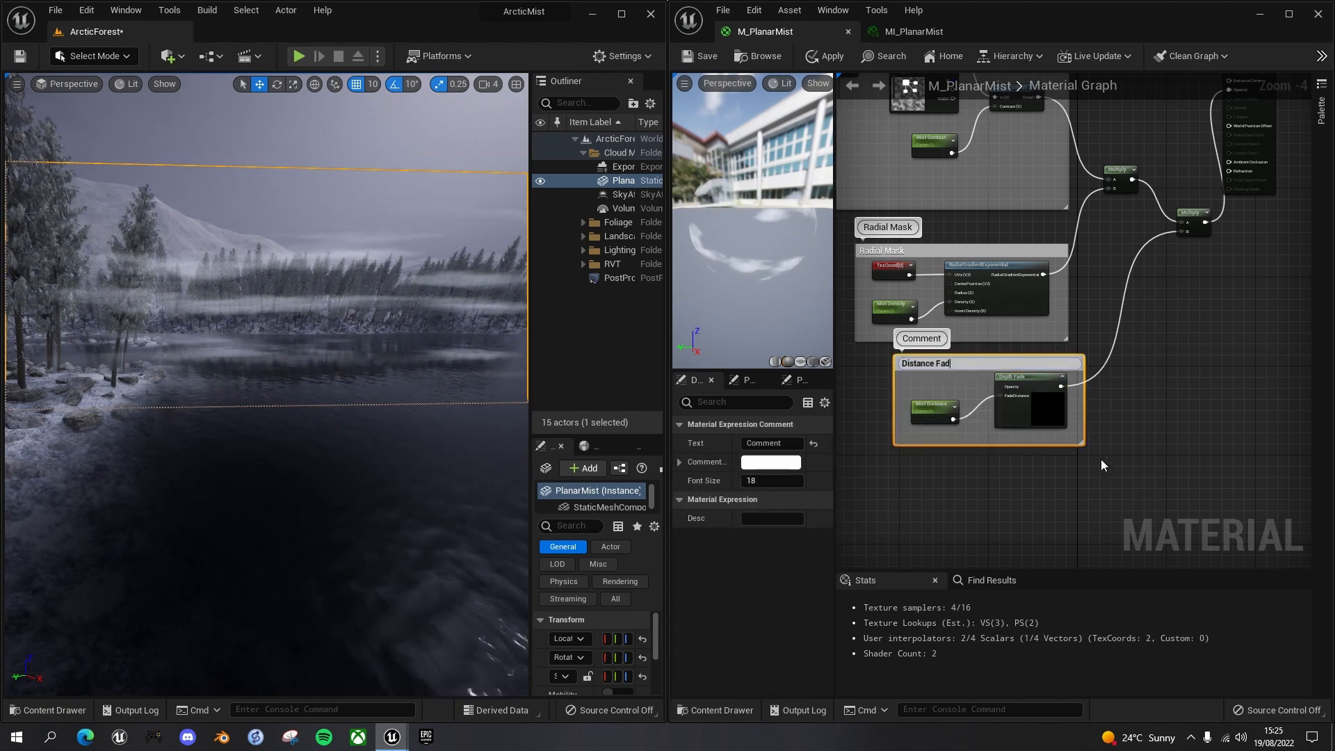
key("Return")
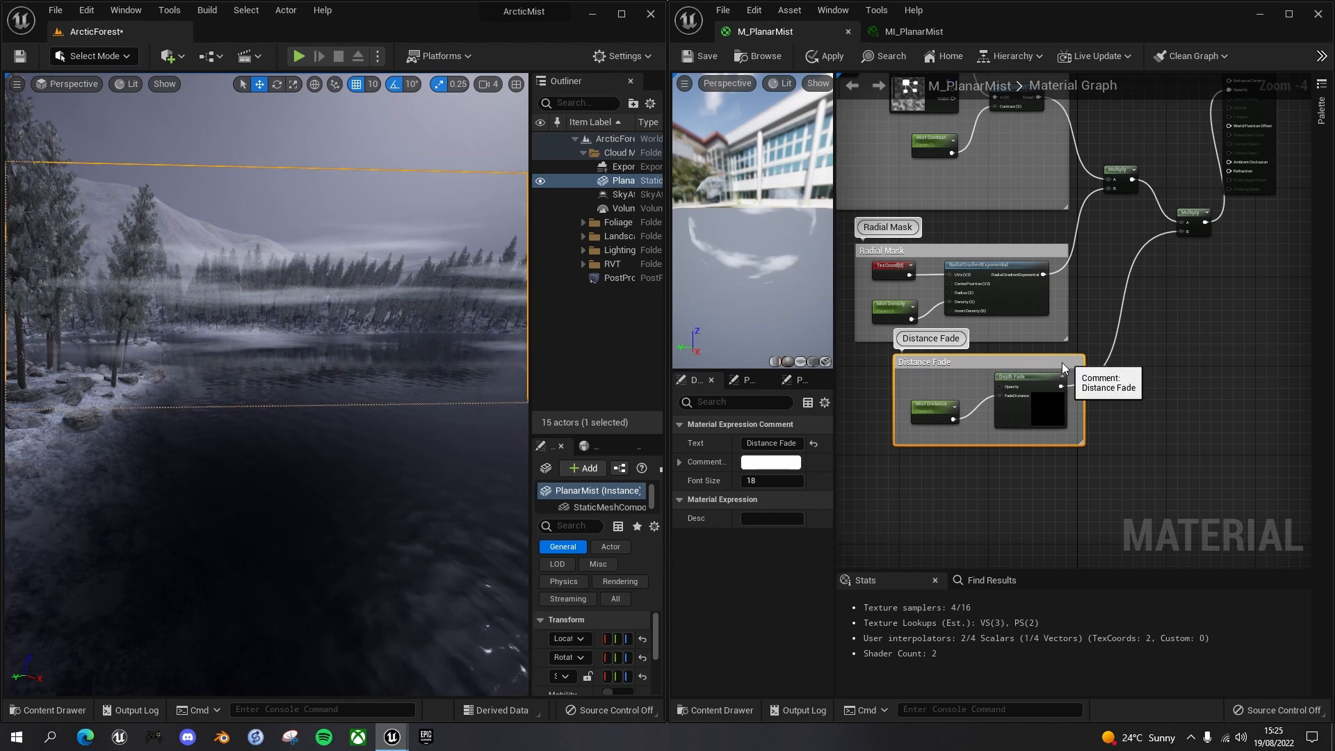
left_click_drag(1078, 372, 1063, 372)
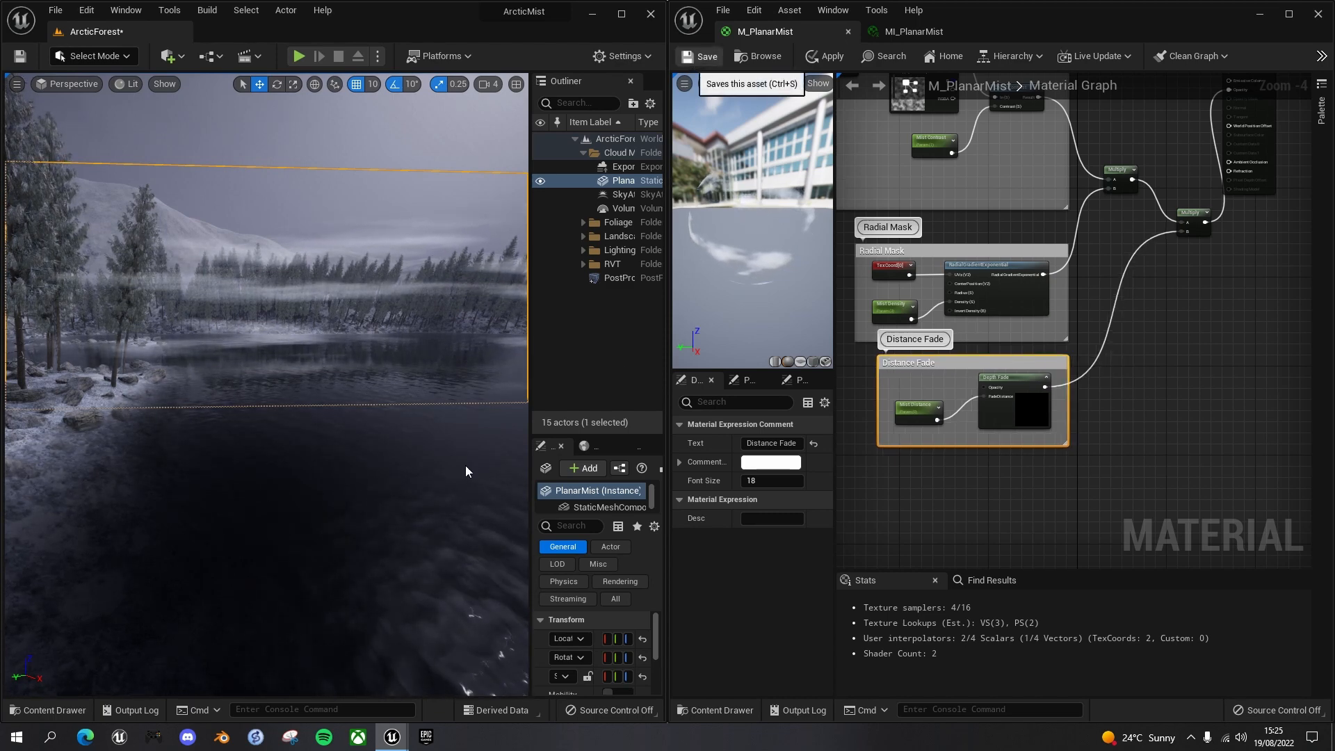
Save M_PlanarMist and check how the mist plane meets the shore and trees in the level.
key("ctrl+s")
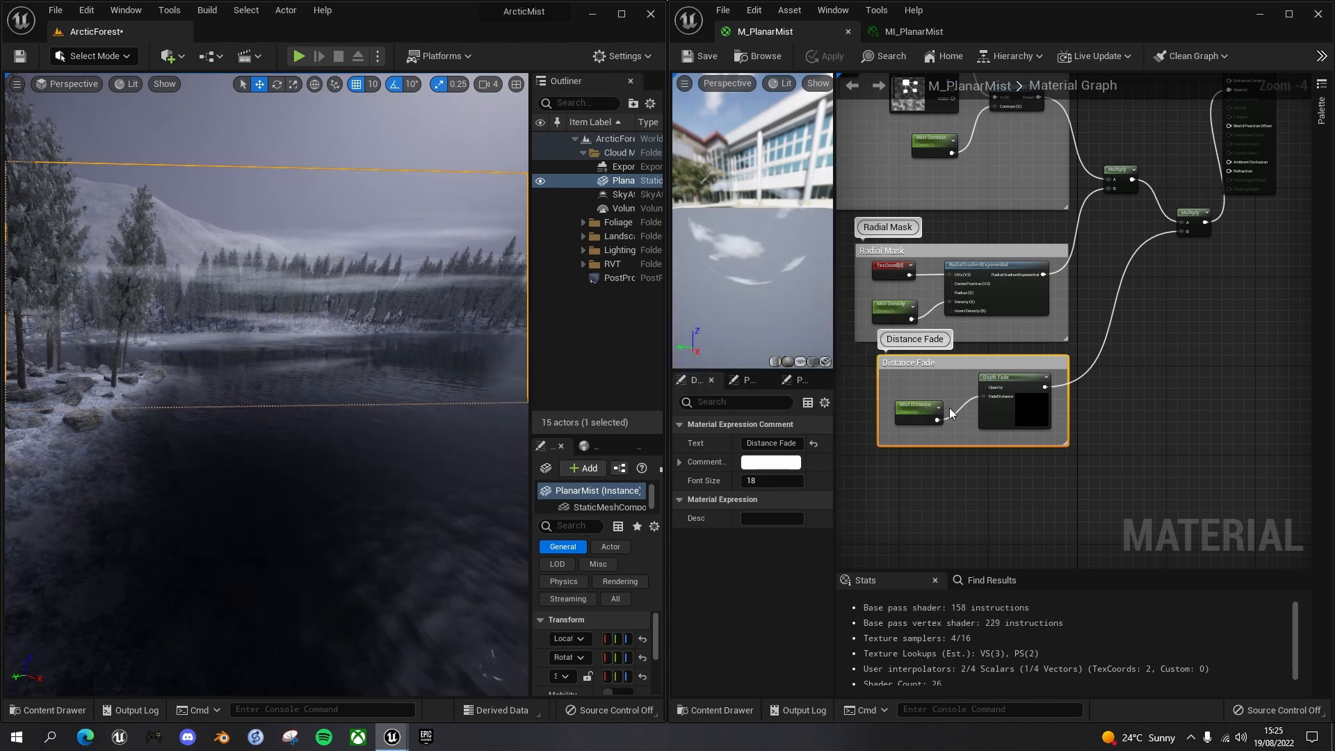
right_click_drag(417, 325, 357, 288)
key("w")
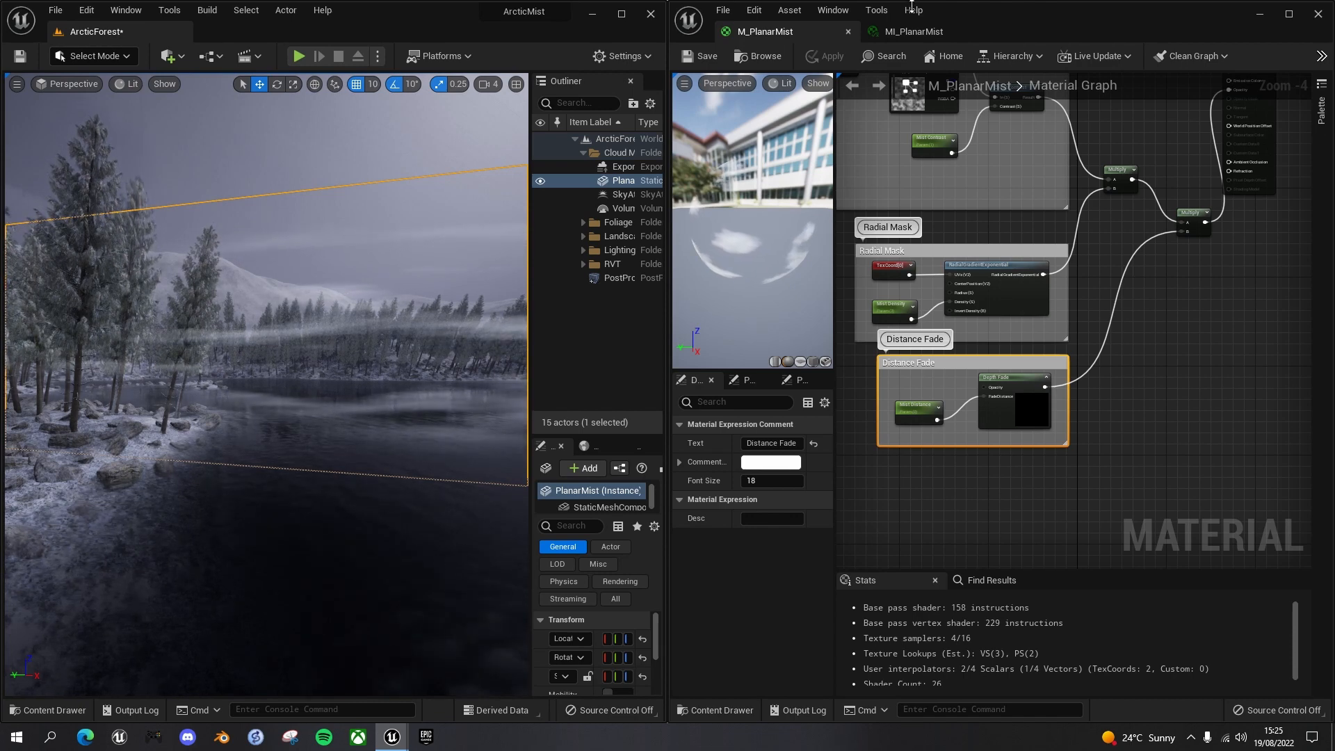
Set the Mist Distance parameter of the material instance MI_PlanarMist to 10000.
left_click(910, 32)
left_click(763, 204)
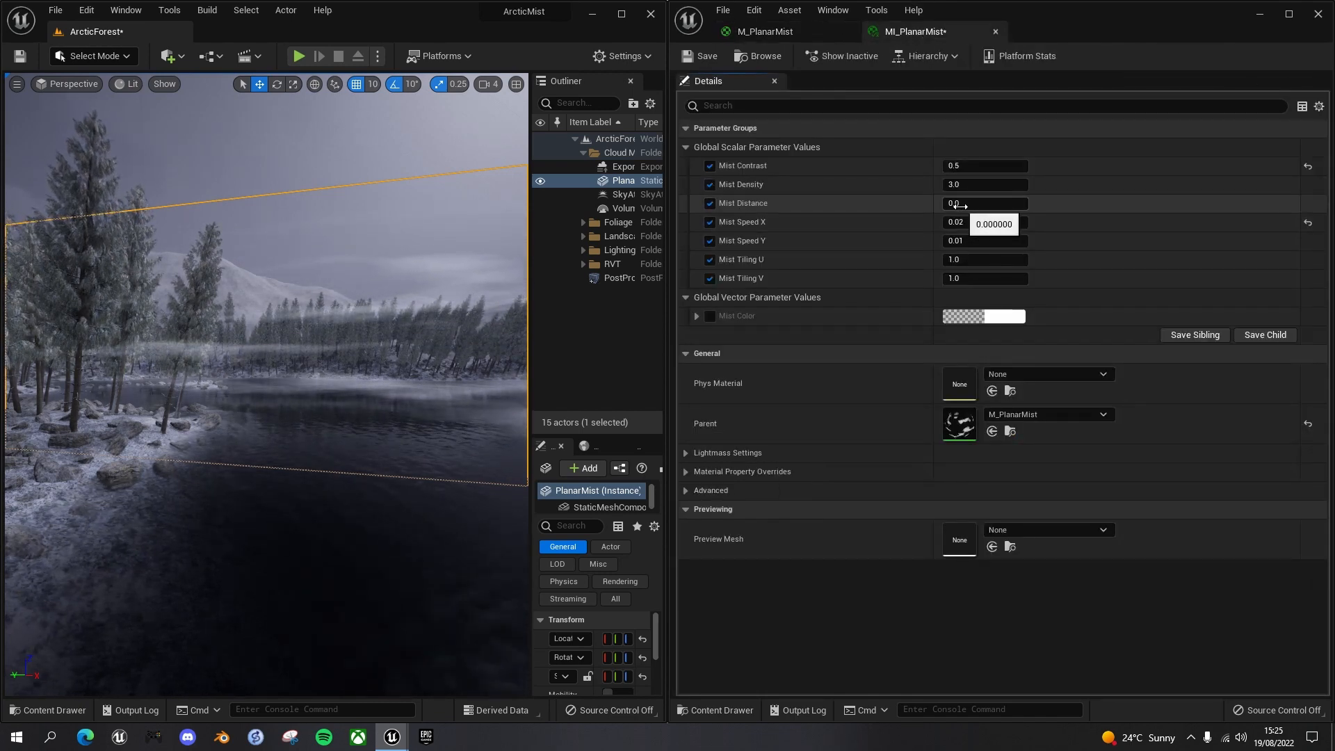
left_click(960, 204)
type("10000")
key("Return")
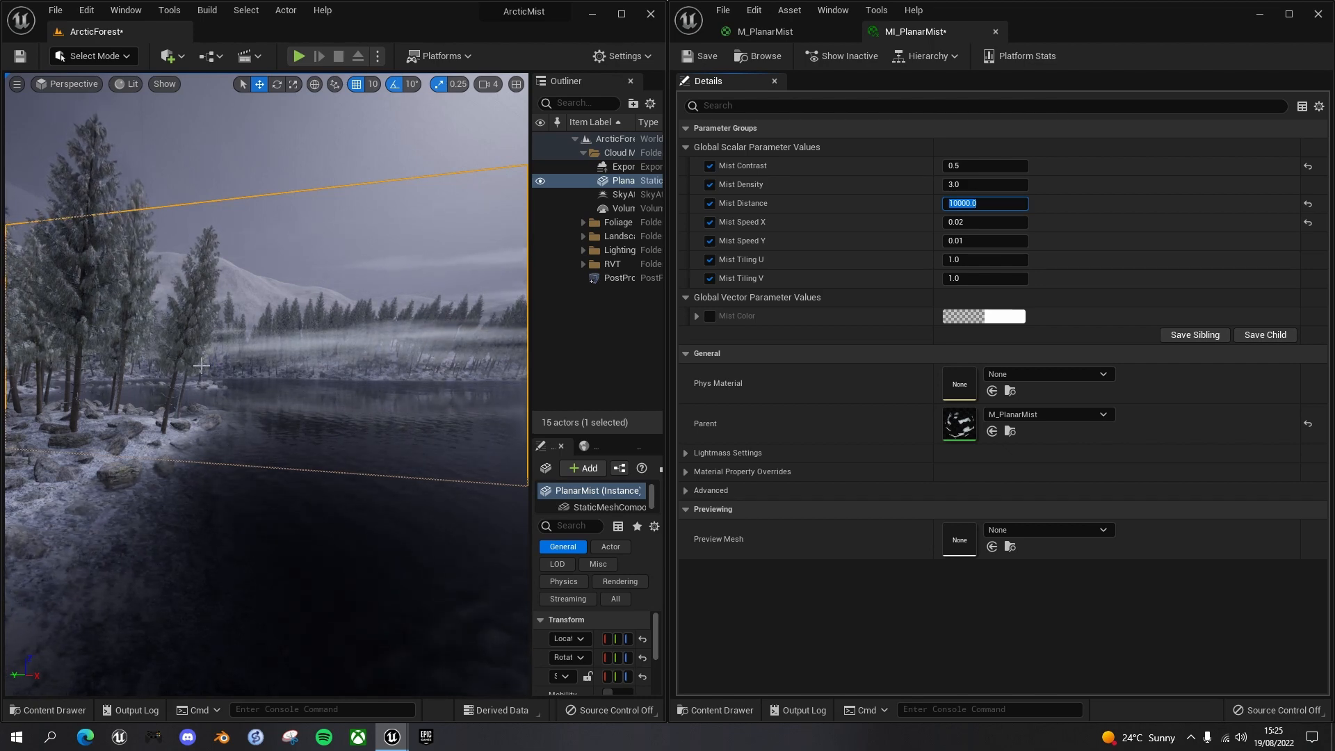
right_click_drag(296, 351, 336, 363)
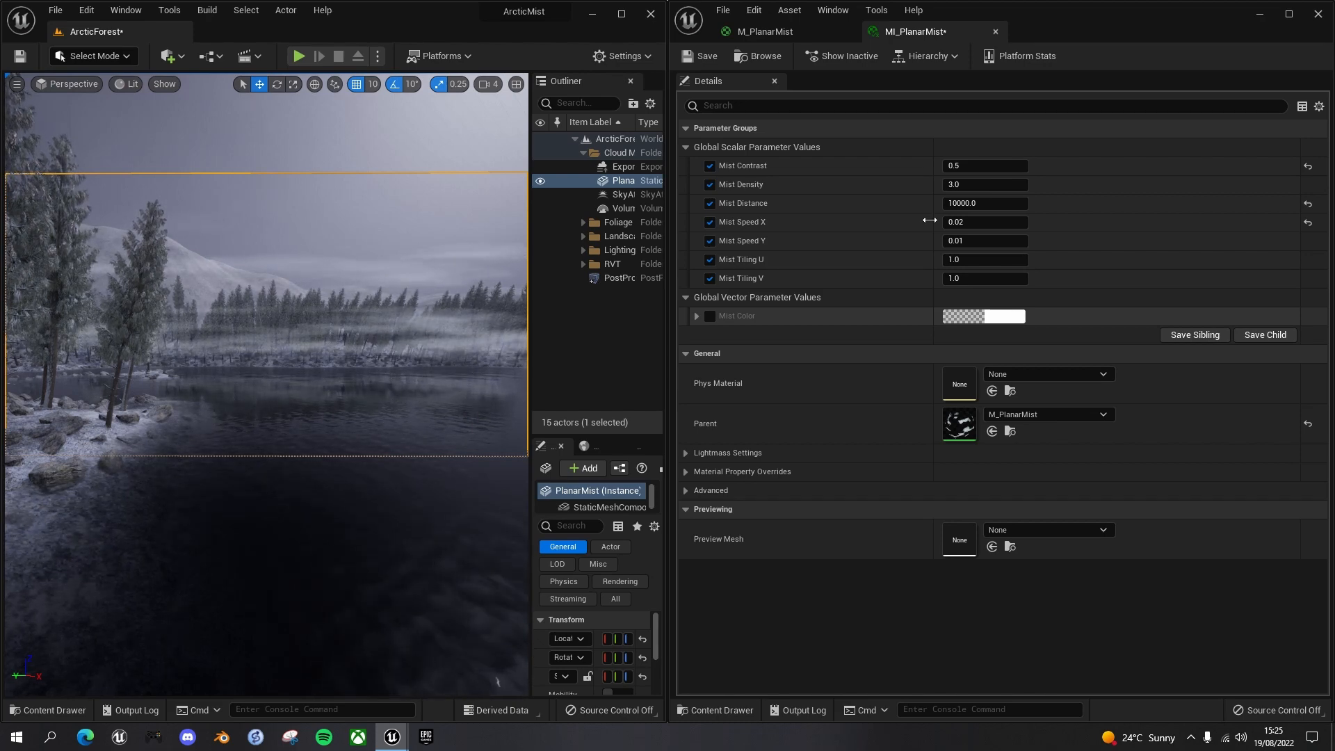
Set the instance's Mist Contrast to 0.1 and its Mist Density to 2.
left_click(953, 166)
type(".1")
key("Return")
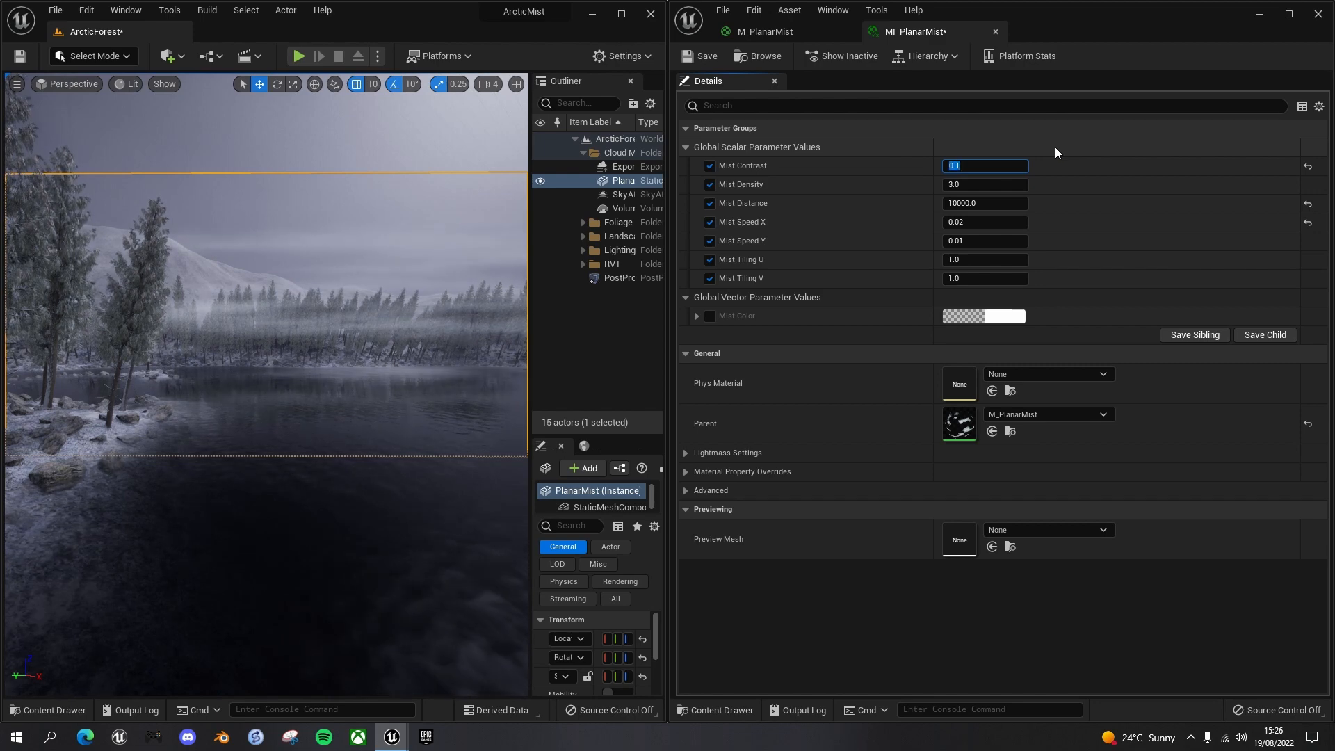
left_click(967, 183)
type("2")
key("Return")
right_click_drag(321, 335, 351, 354)
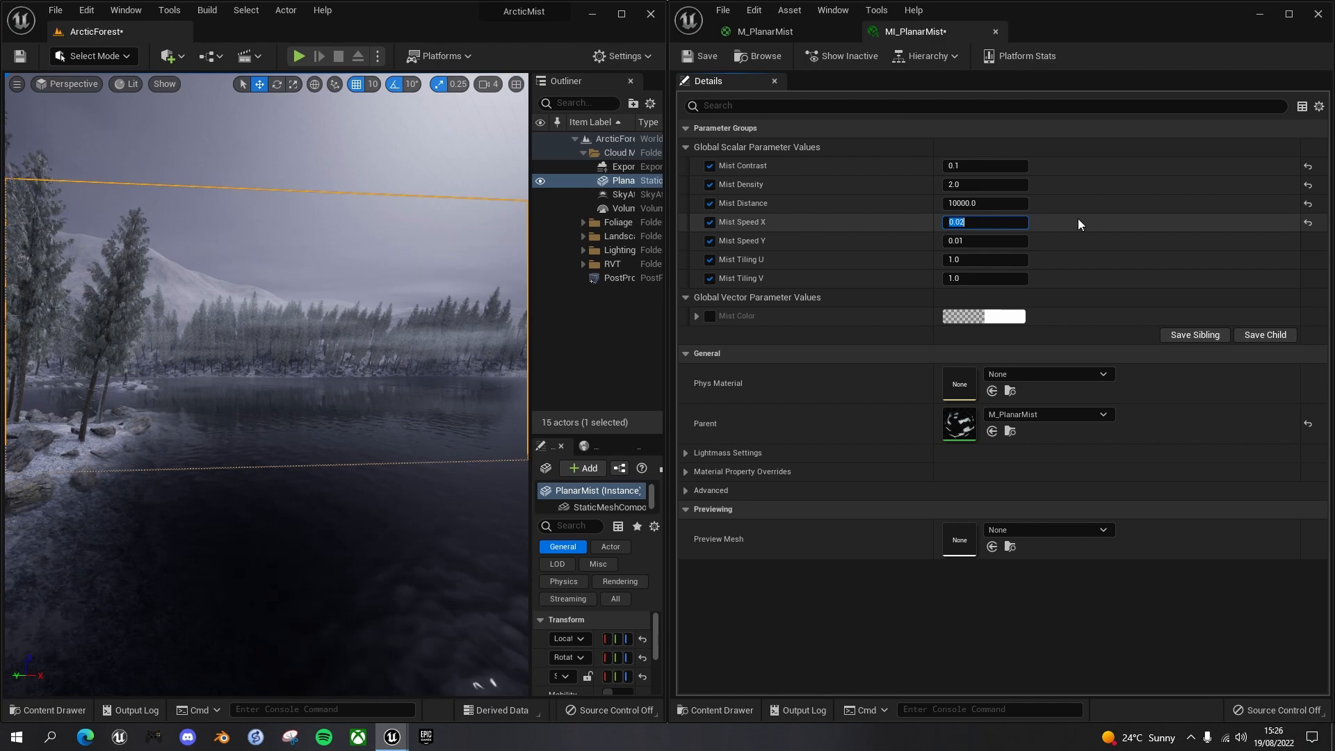
Set the instance's Mist Speed X to 0.005 and its Mist Speed Y to 0.02.
type("0.005")
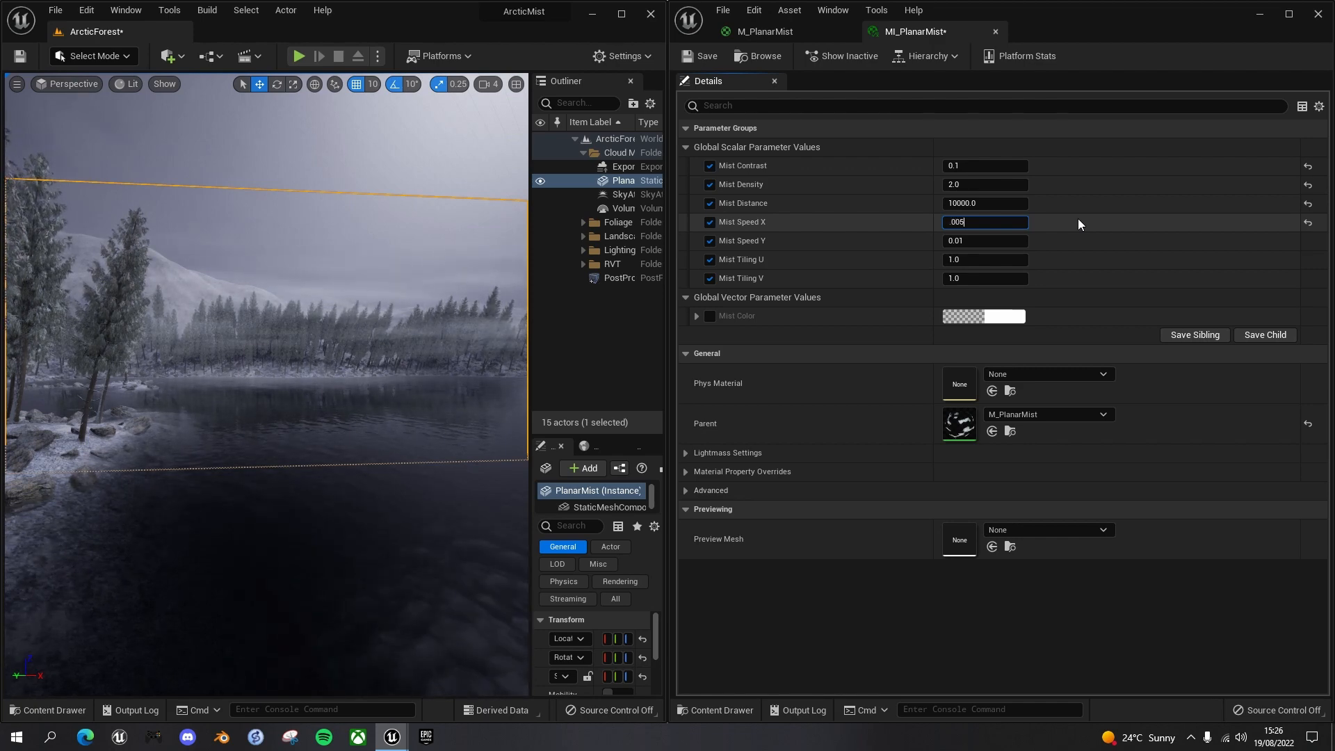
key("Return")
left_click(983, 240)
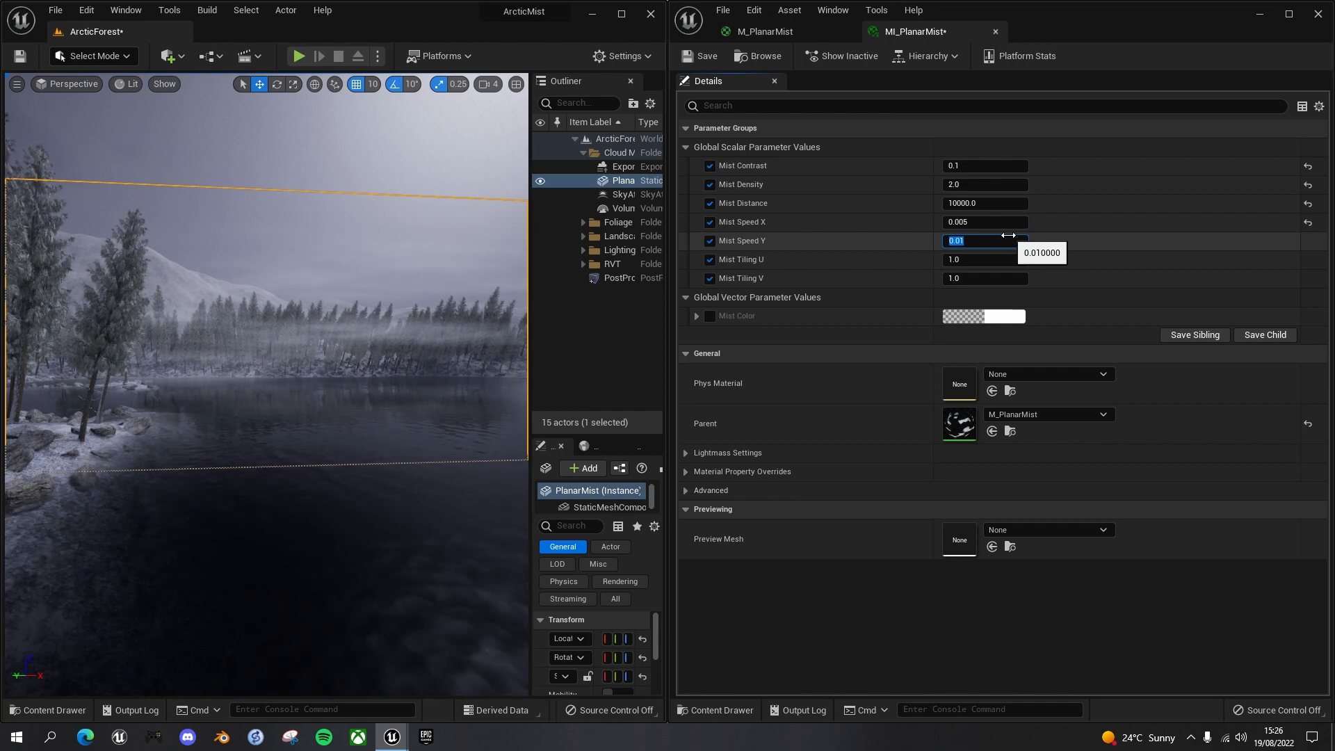
type(".02")
key("Return")
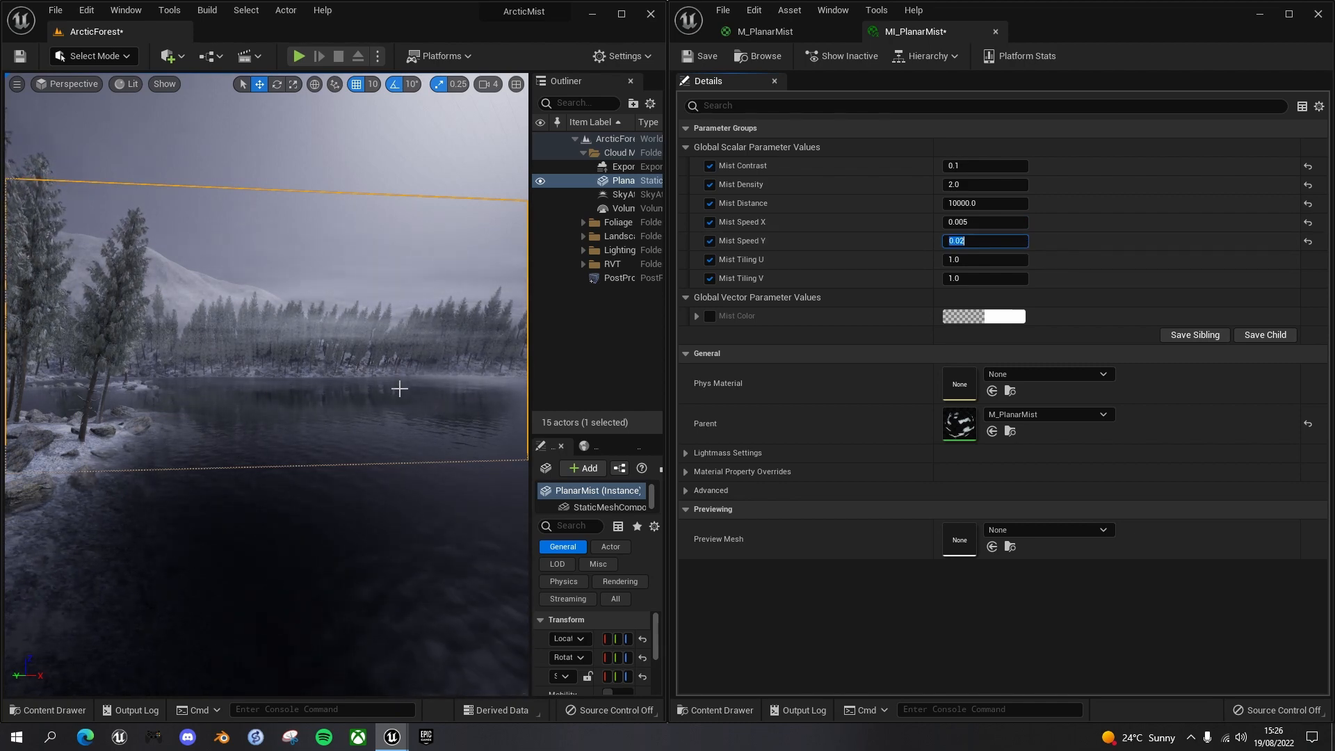
Set the instance's Mist Tiling U to 0.5 and its Mist Tiling V to 4.
left_click(958, 261)
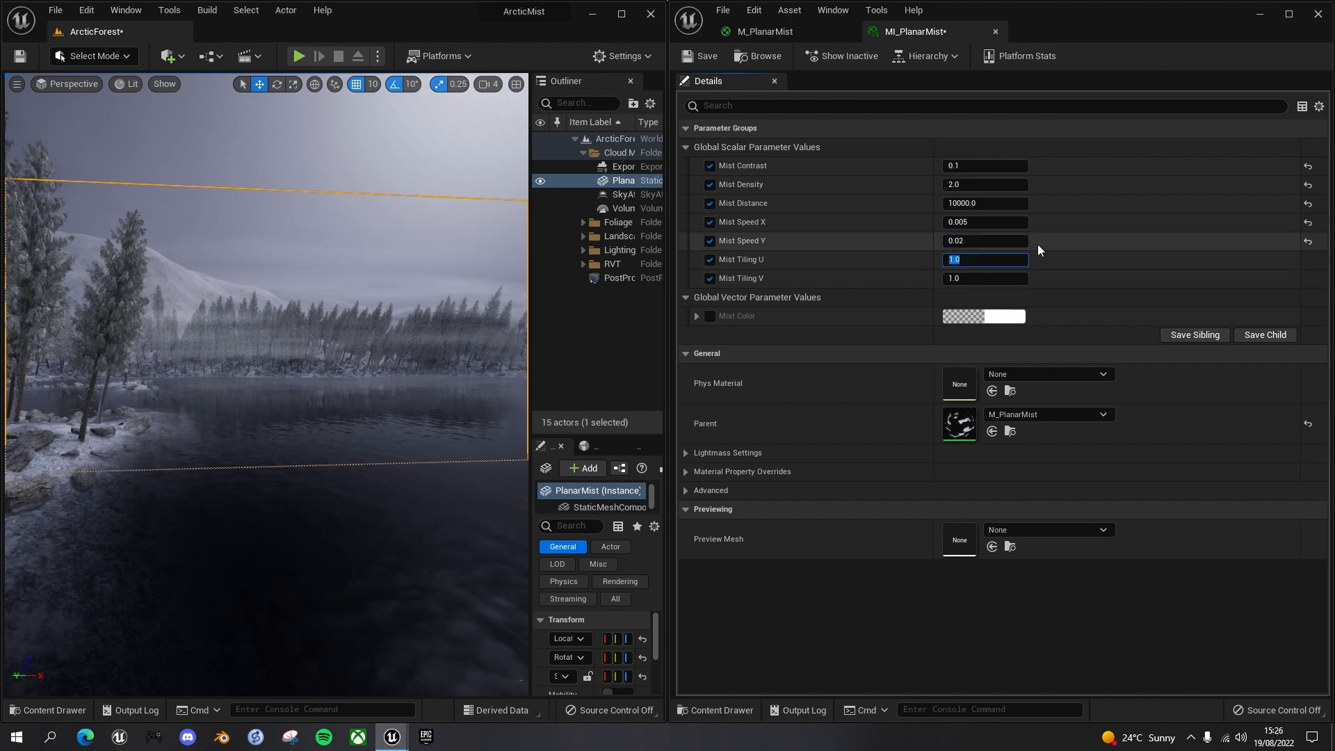
type("0.5")
key("Return")
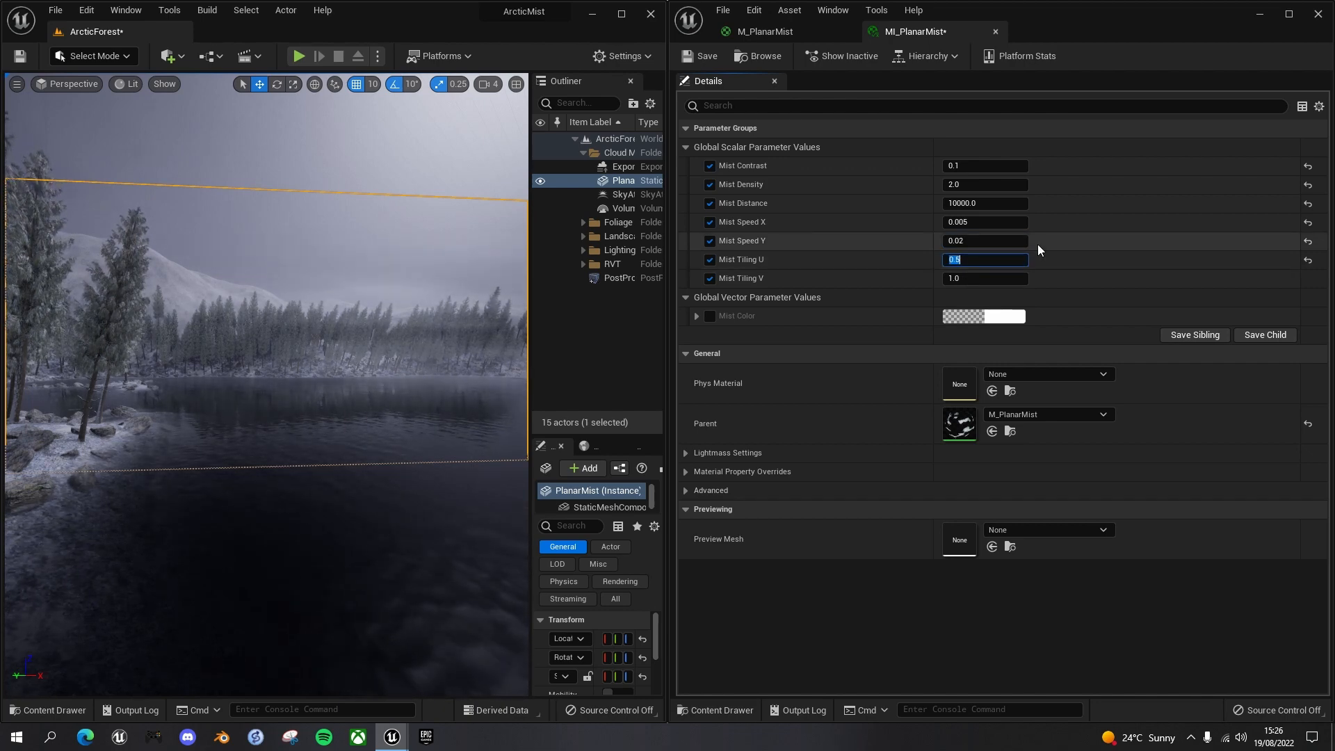
left_click(969, 279)
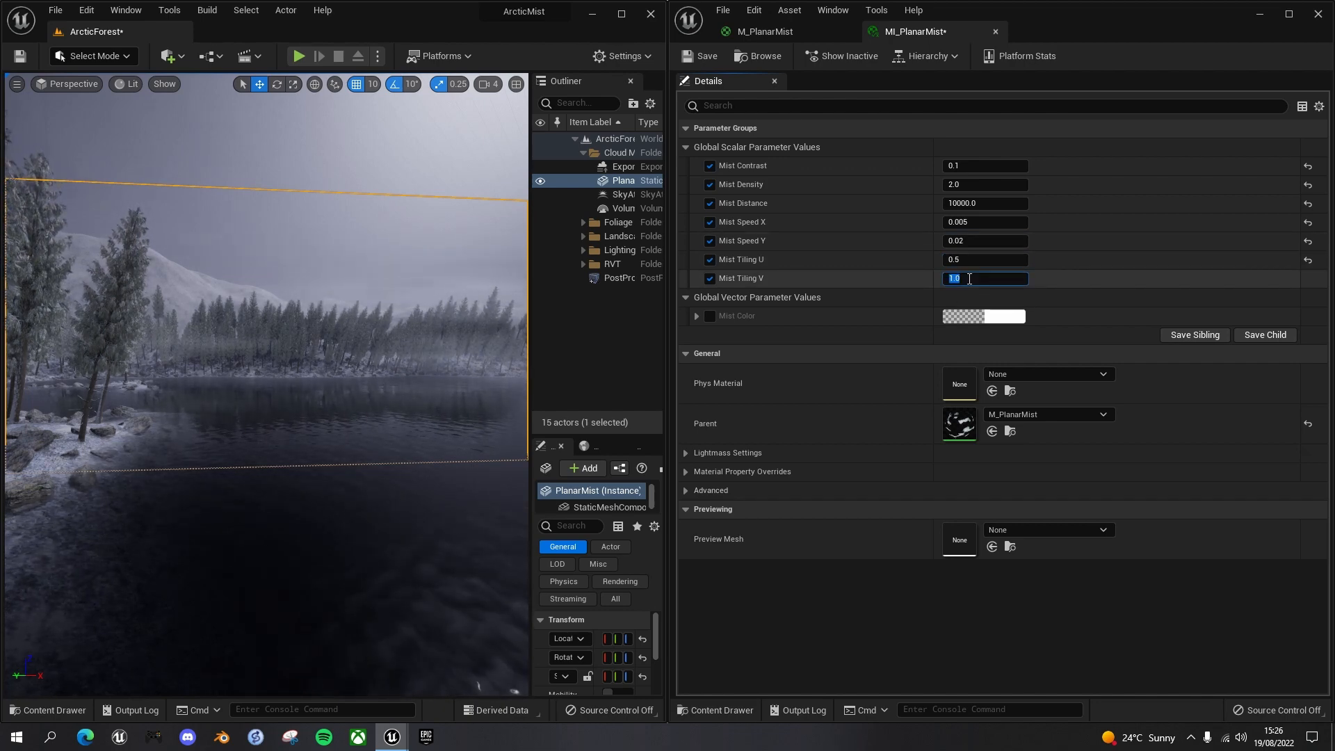
type("4")
key("Return")
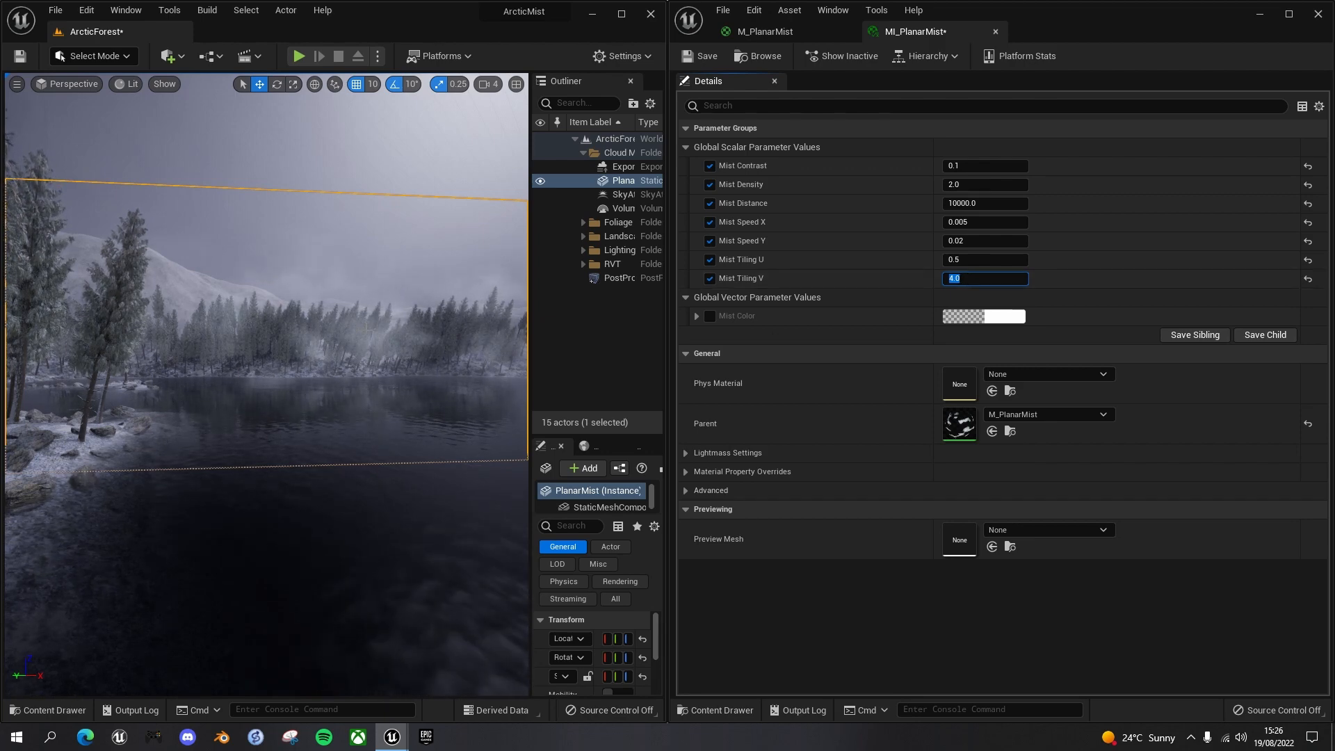
Lower the PlanarMist plane slightly along its vertical axis toward the lake surface and deselect it.
mouse_move(340, 390)
right_mouse_down()
mouse_move(388, 431)
mouse_move(340, 391)
mouse_move(327, 404)
mouse_move(360, 390)
right_mouse_up()
key("d")
key("w")
key("s")
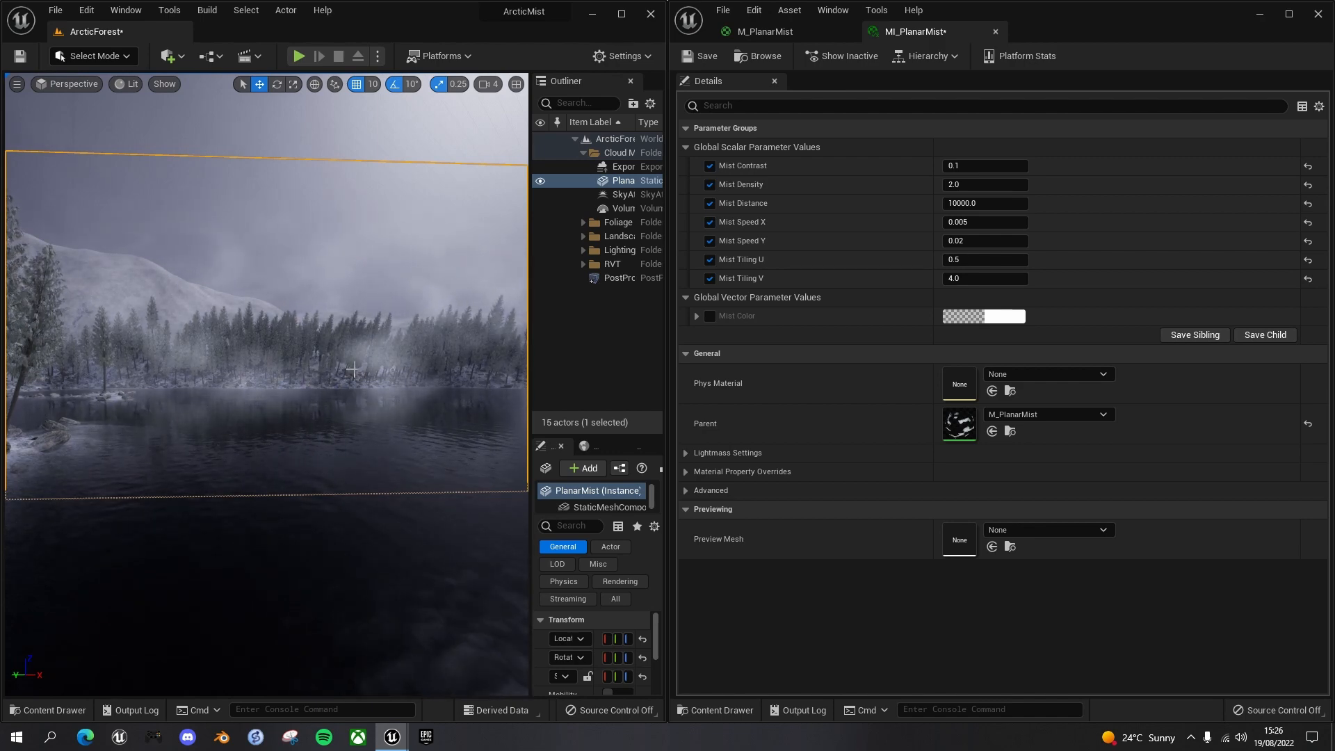
right_click_drag(349, 370, 349, 369)
right_click_drag(468, 269, 467, 268)
left_click_drag(444, 312, 445, 333)
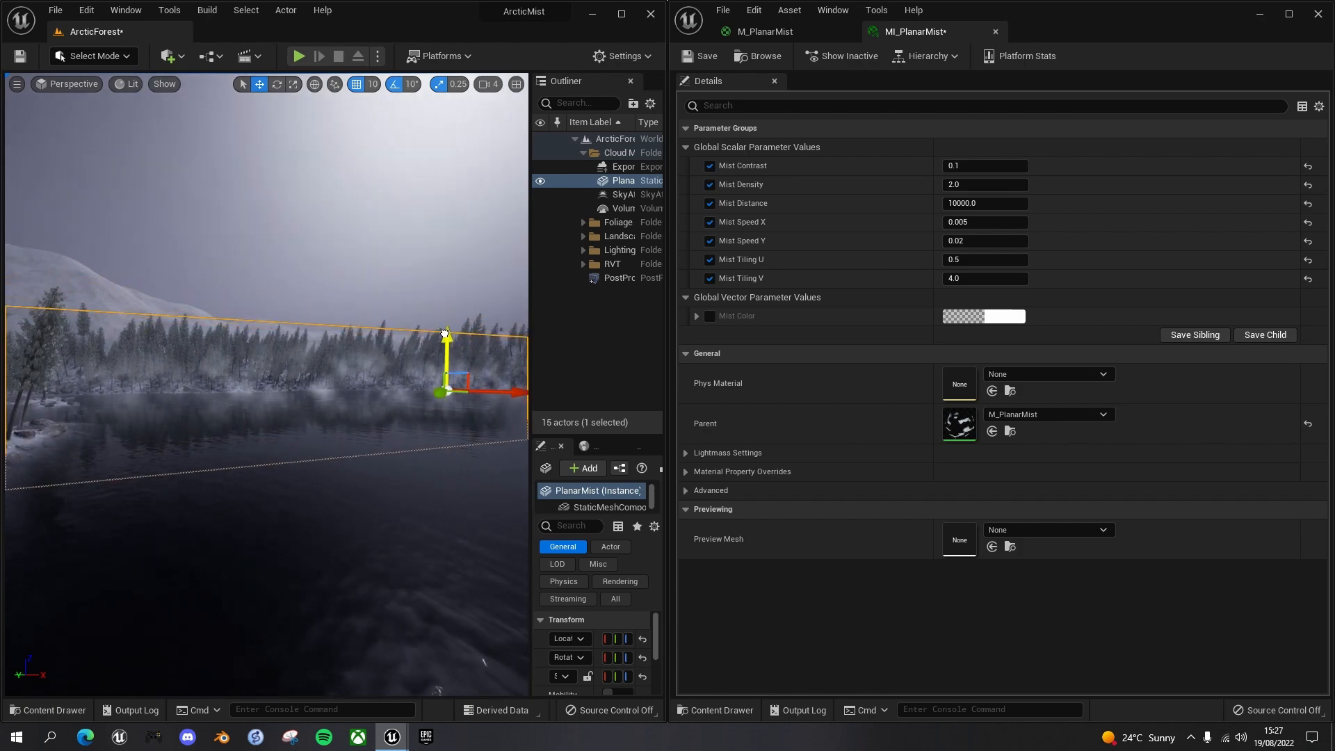
right_click_drag(440, 333, 441, 333)
right_click_drag(60, 435, 60, 435)
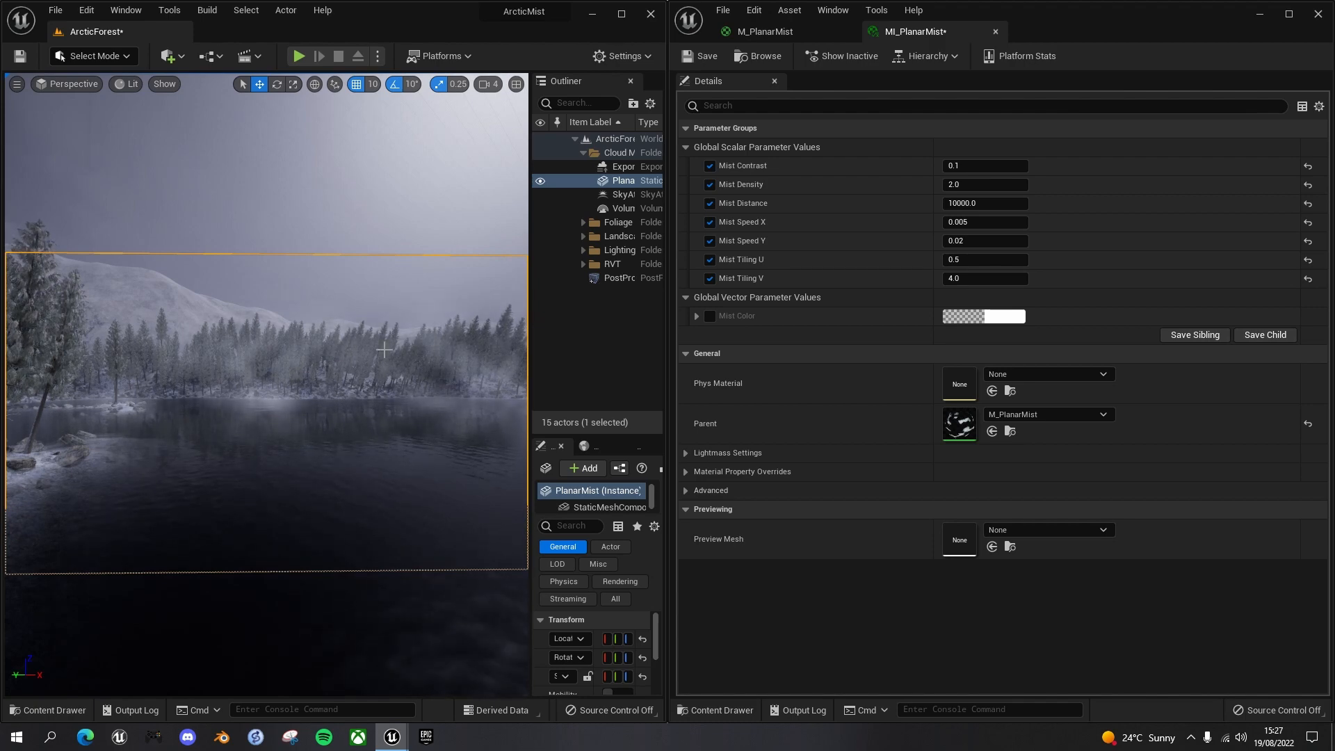
key("Escape")
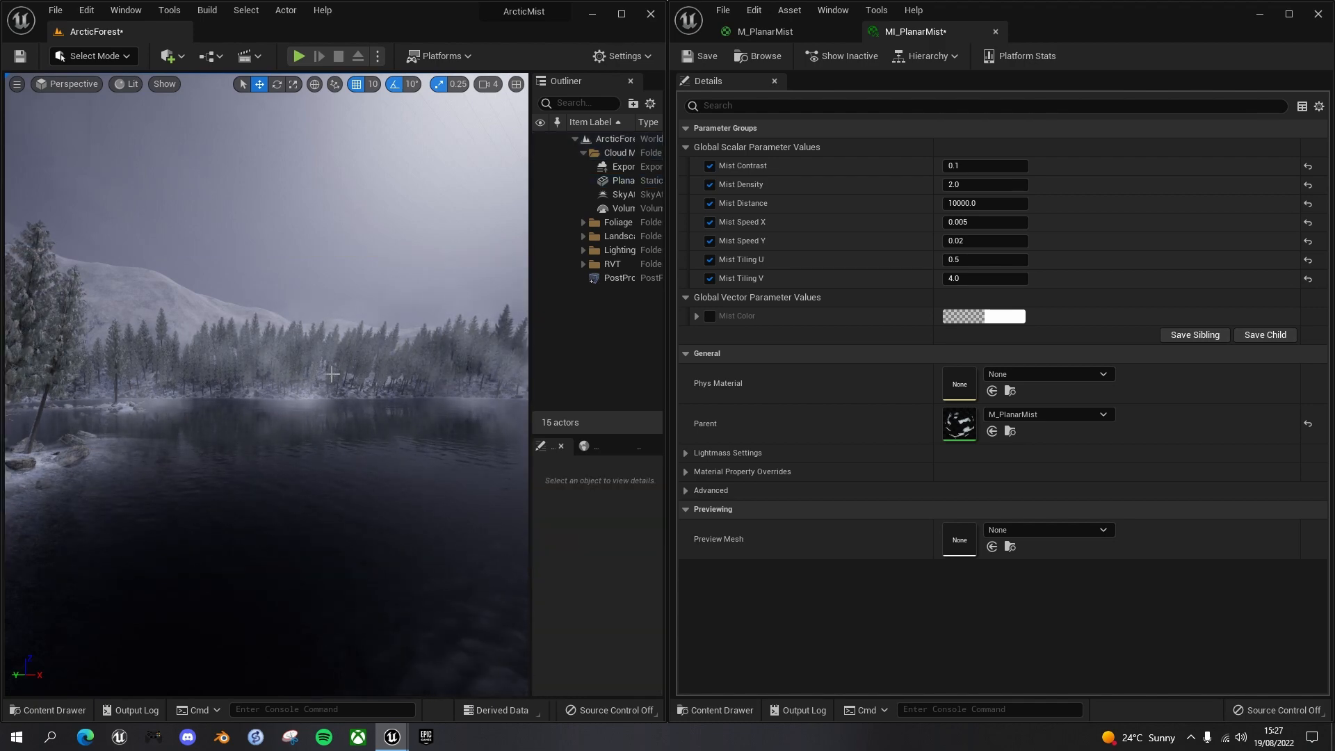
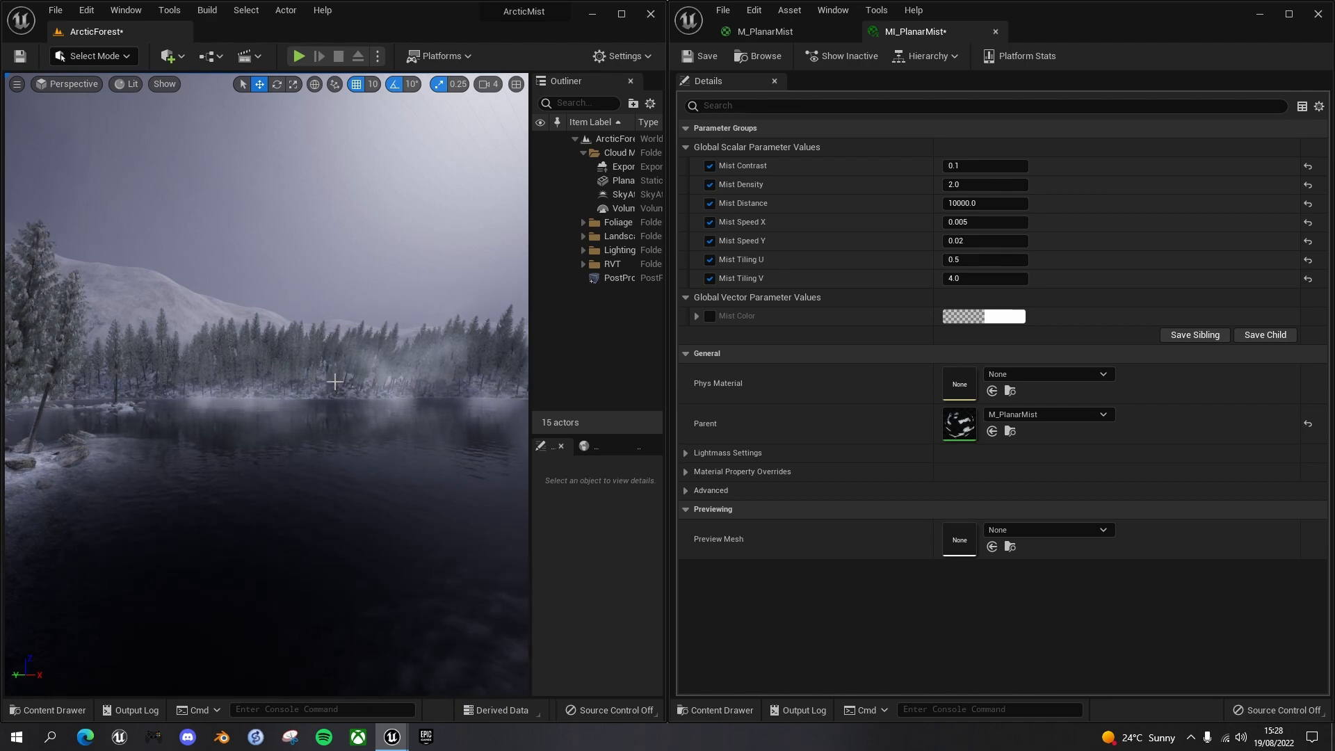
right_click_drag(335, 381, 518, 384)
right_click_drag(266, 384, 159, 387)
key("w")
right_click_drag(343, 382, 334, 382)
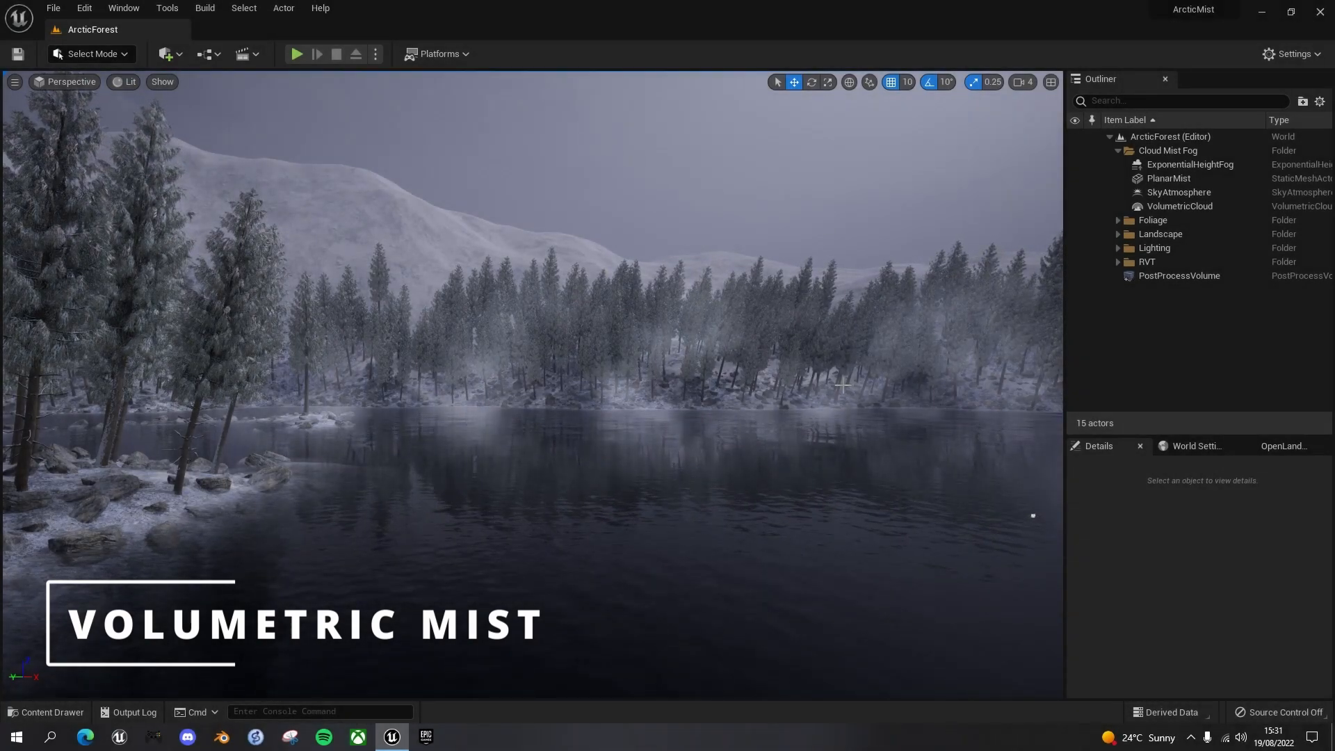
Turn off the Visible rendering option of the PlanarMist actor to hide it in the level, and deselect it.
left_click(1174, 175)
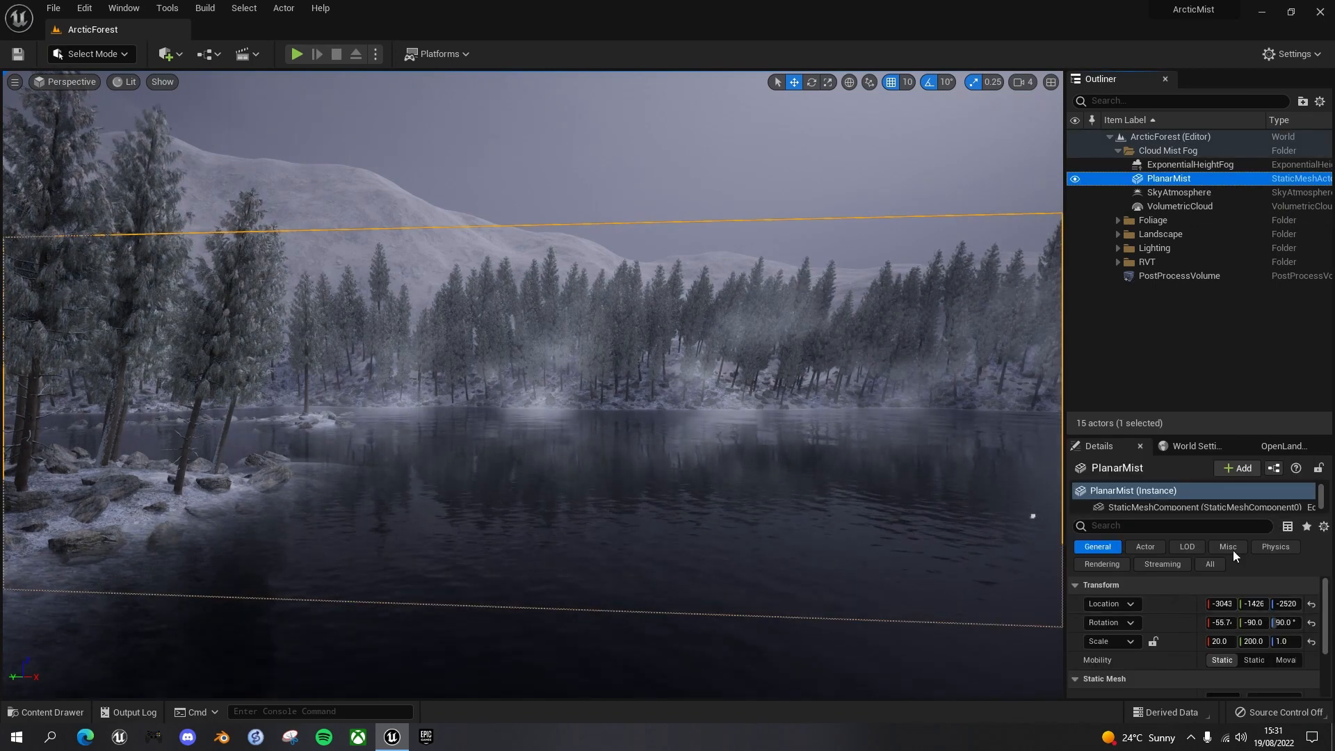
left_click(1095, 566)
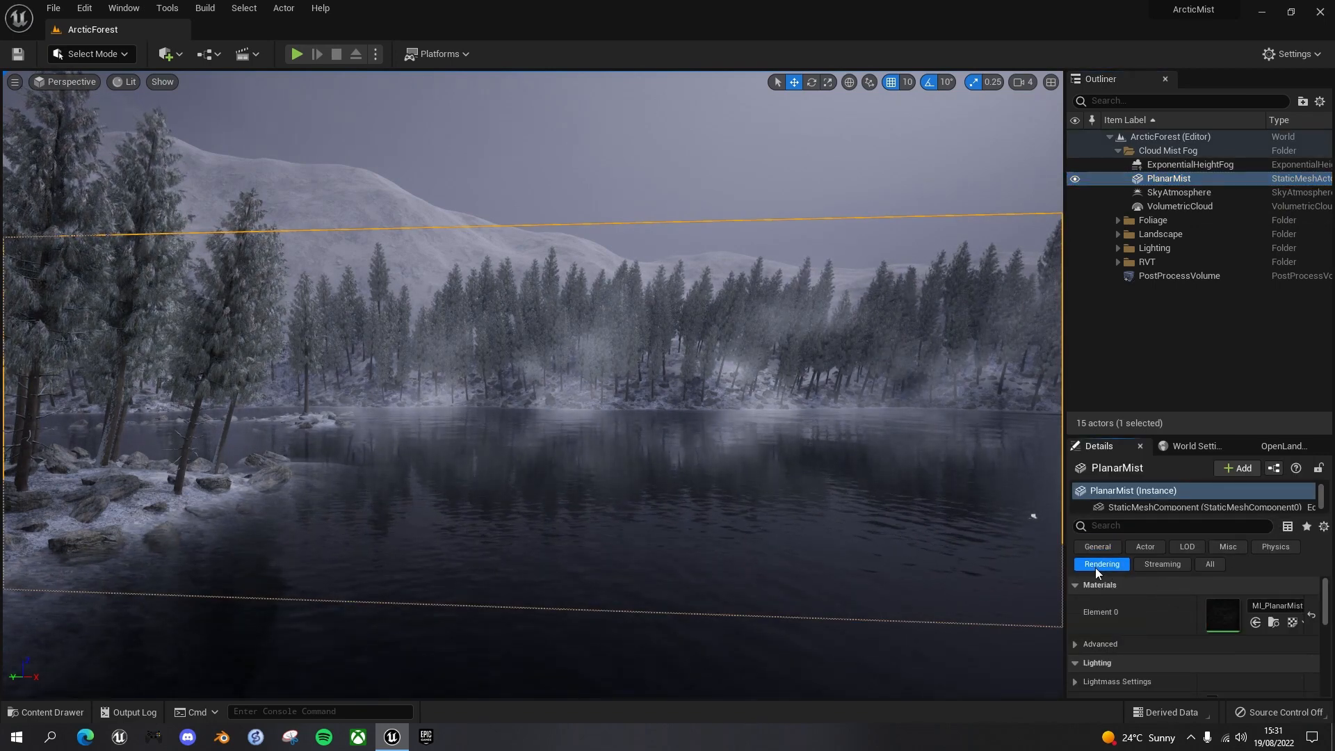
scroll(1095, 607, "down", 1)
scroll(1096, 607, "down", 5)
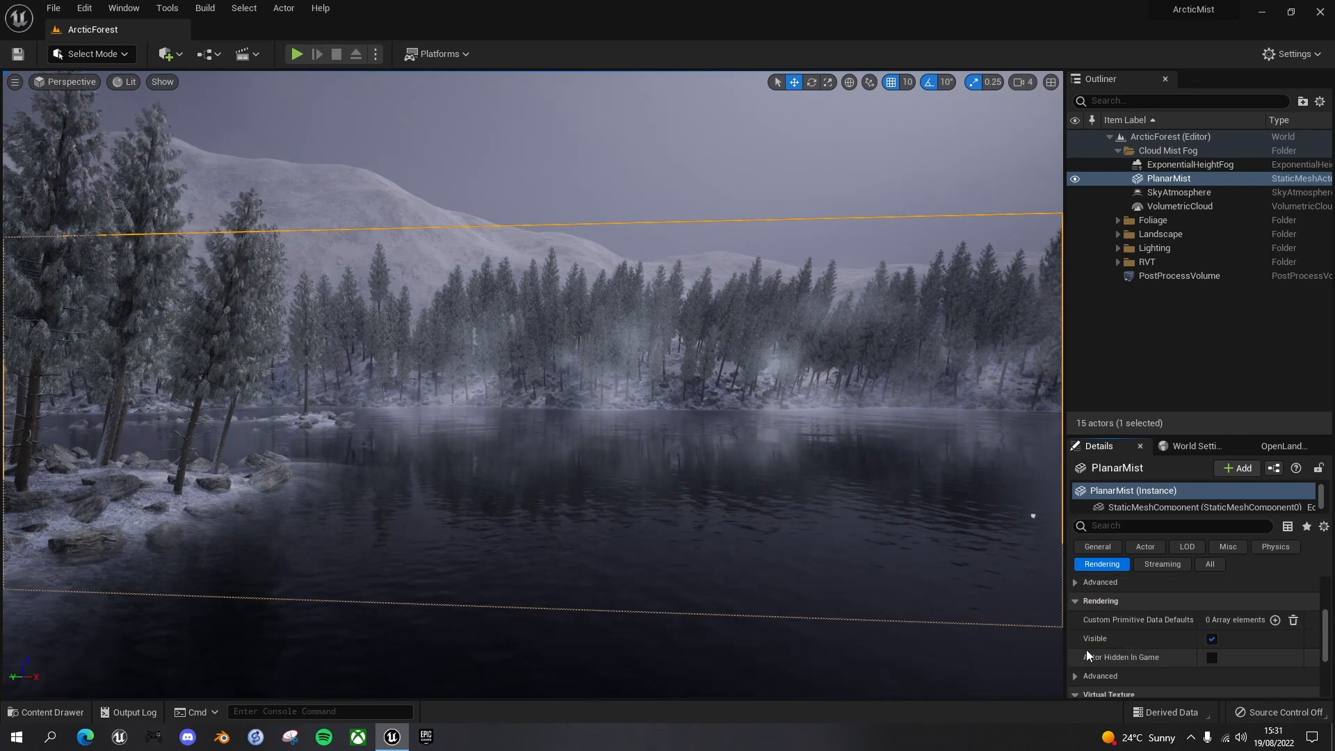
left_click(1213, 642)
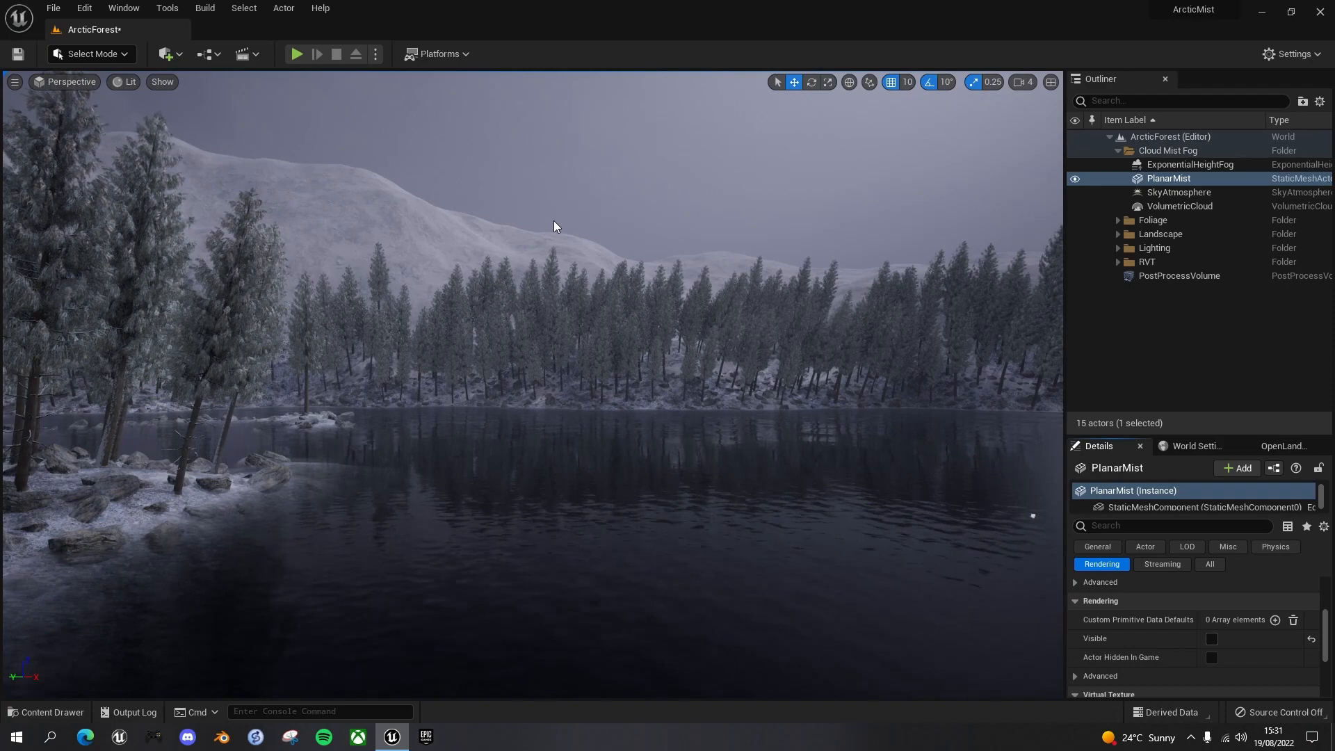
left_click(1211, 638)
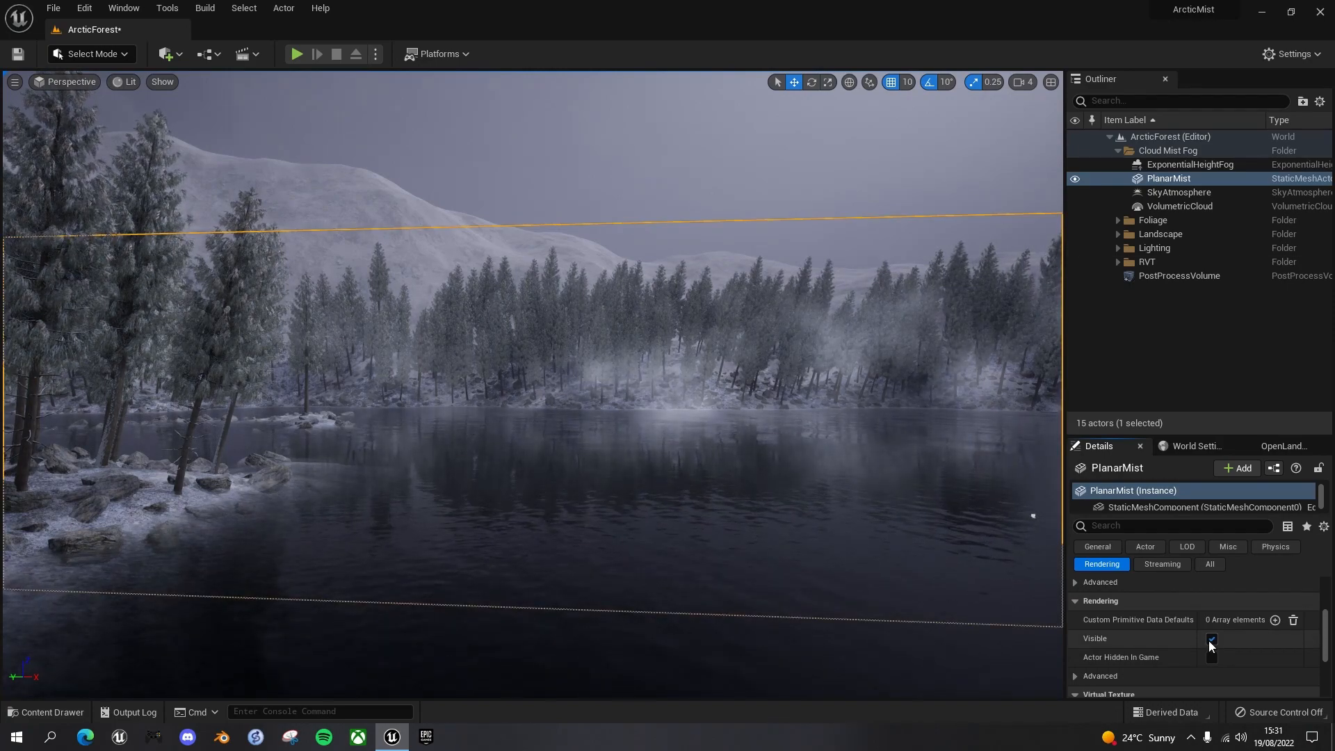
left_click(1210, 638)
left_click(571, 159)
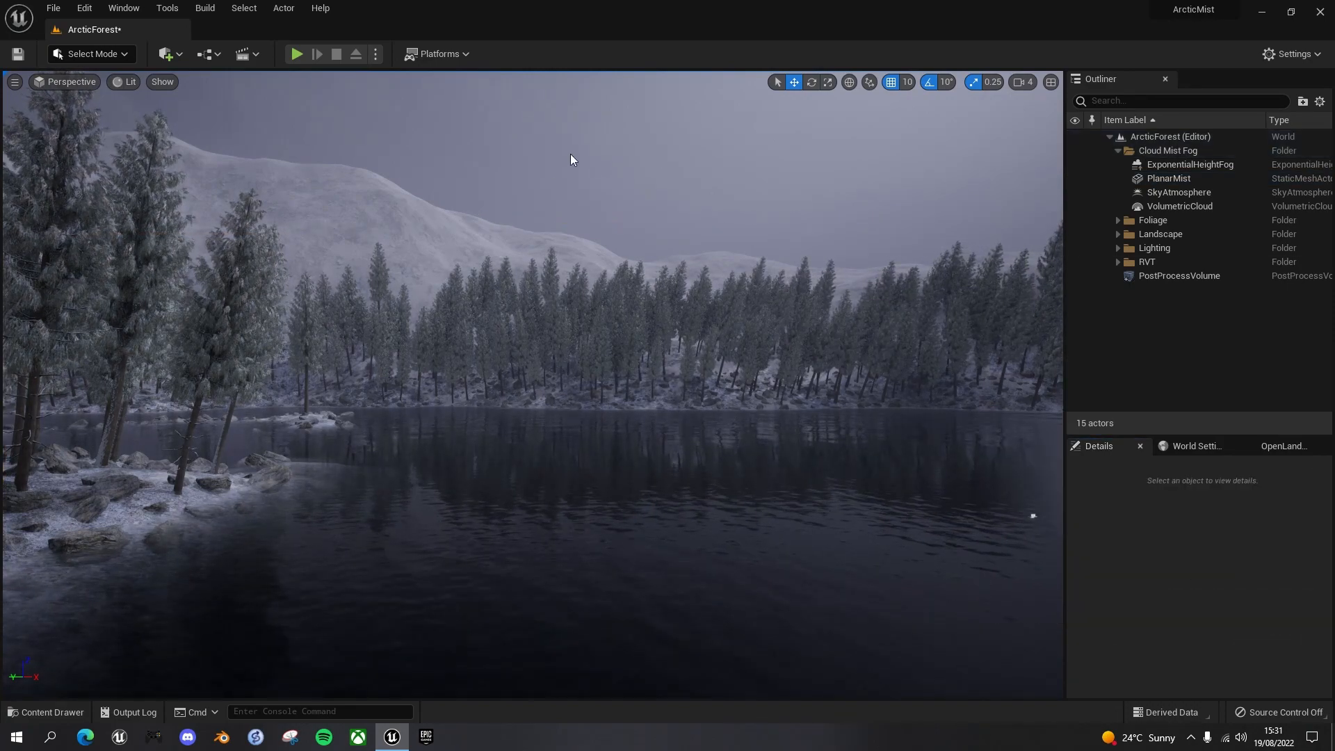
Create a new material named M_VolumeMist in the project's Materials folder.
key("ctrl+space")
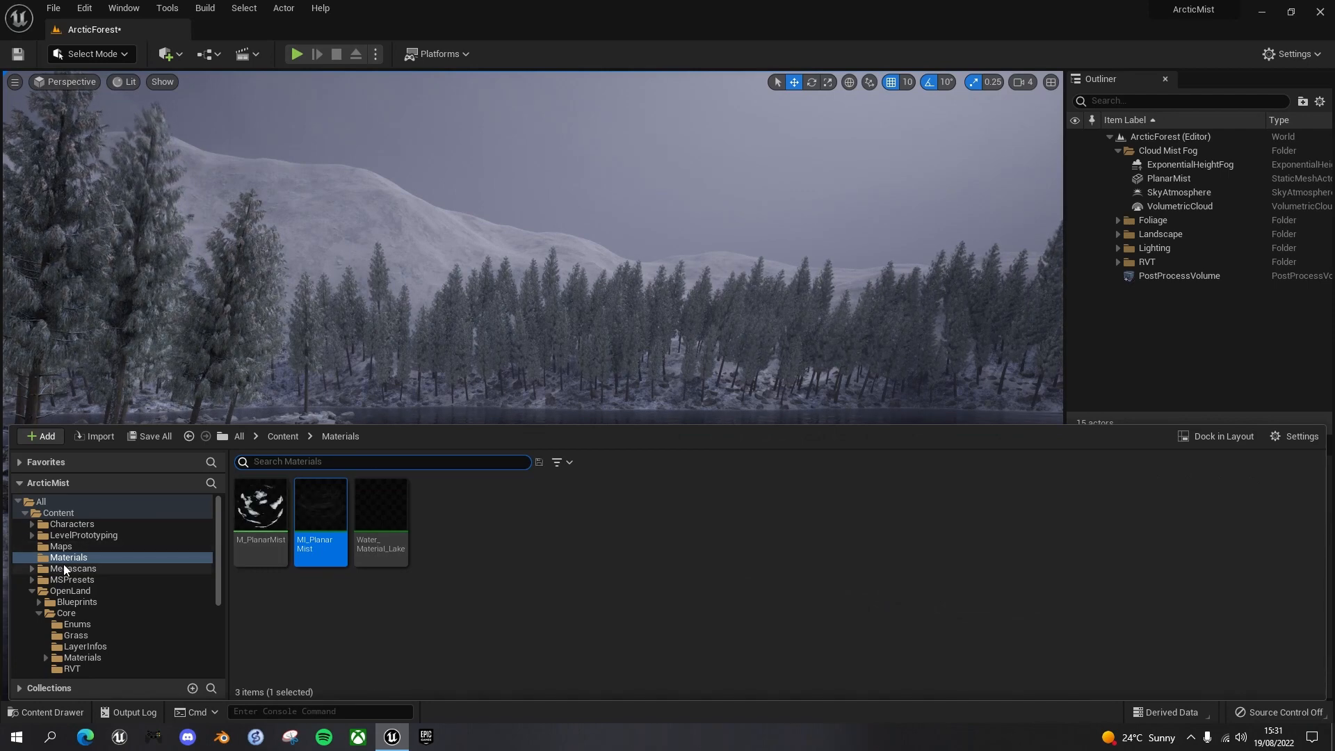
right_click(448, 515)
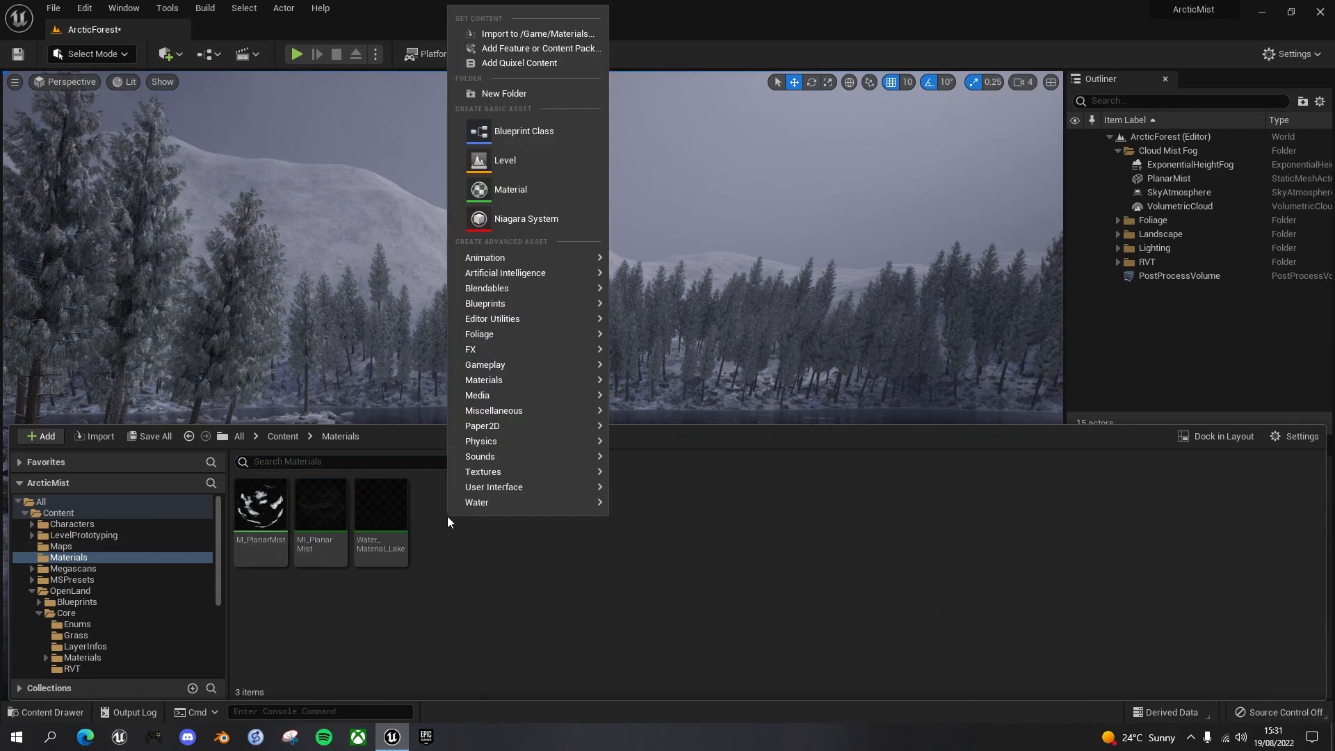
left_click(516, 192)
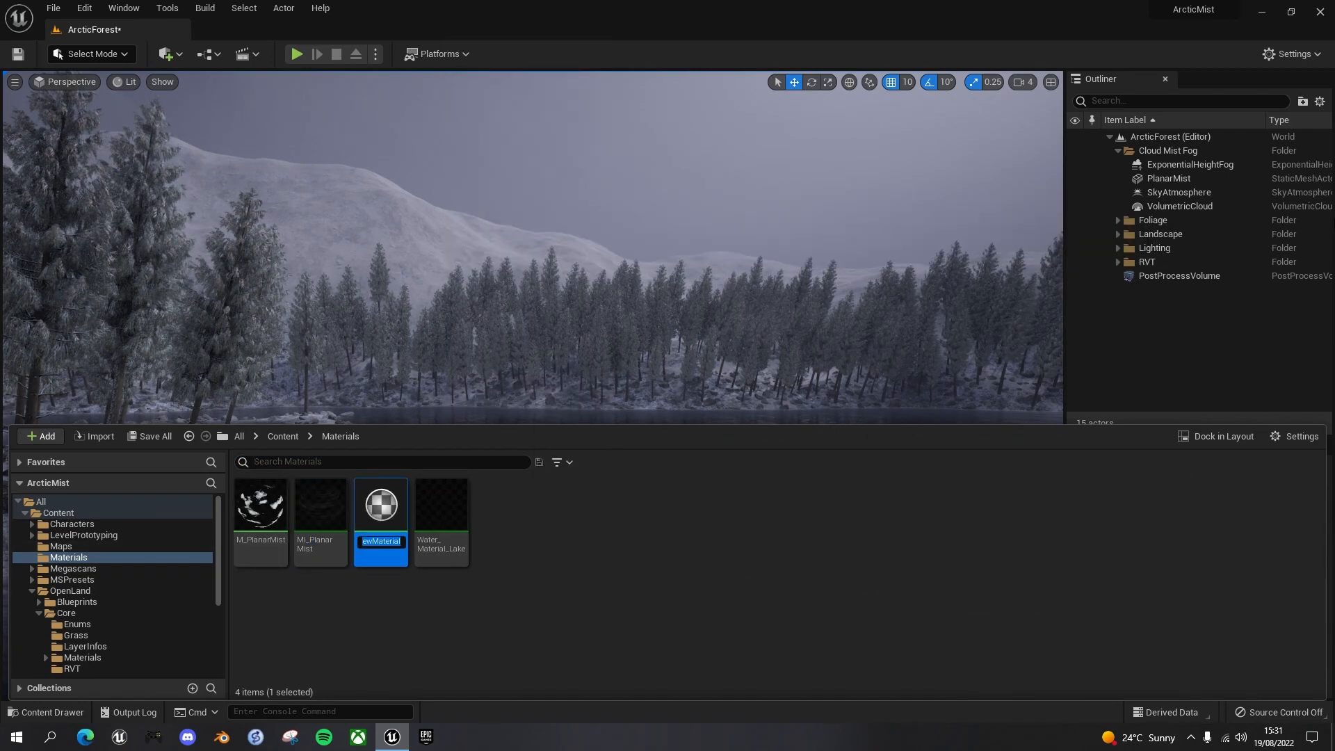
type("M")
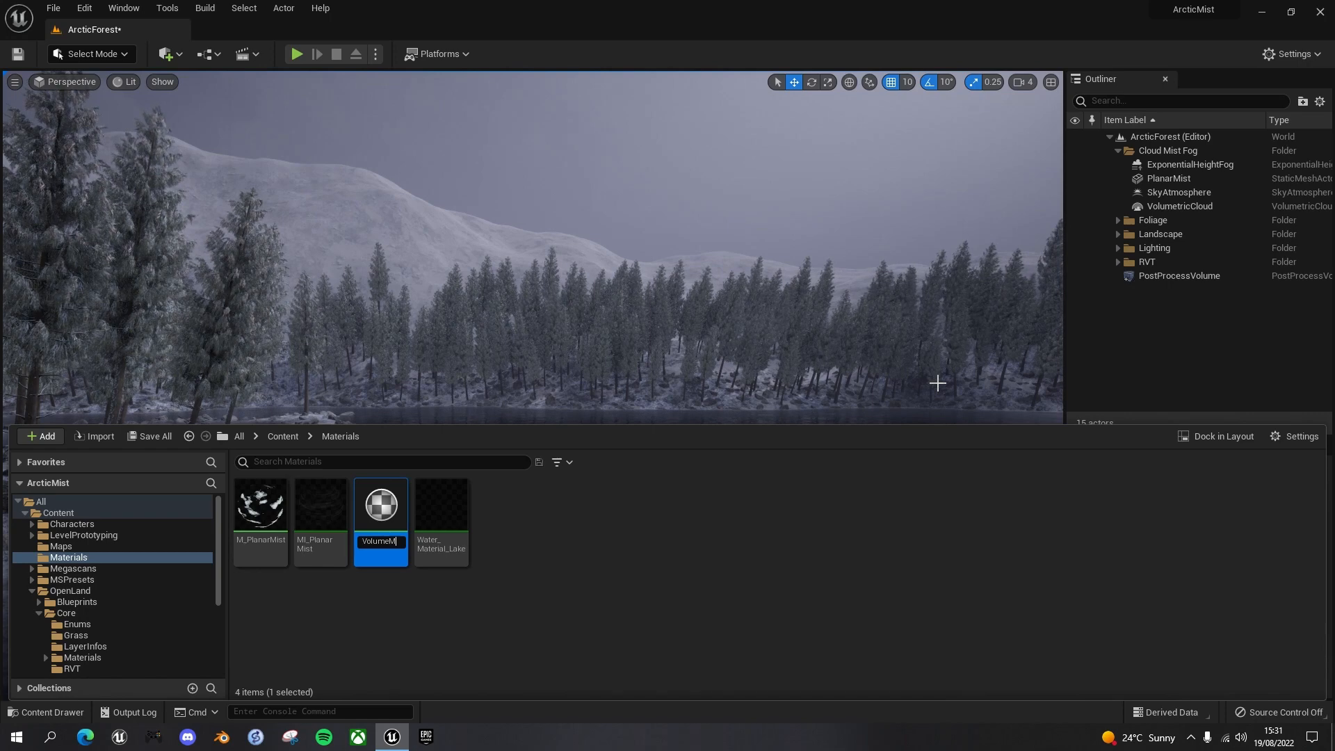
type("_VolumeMist")
key("Return")
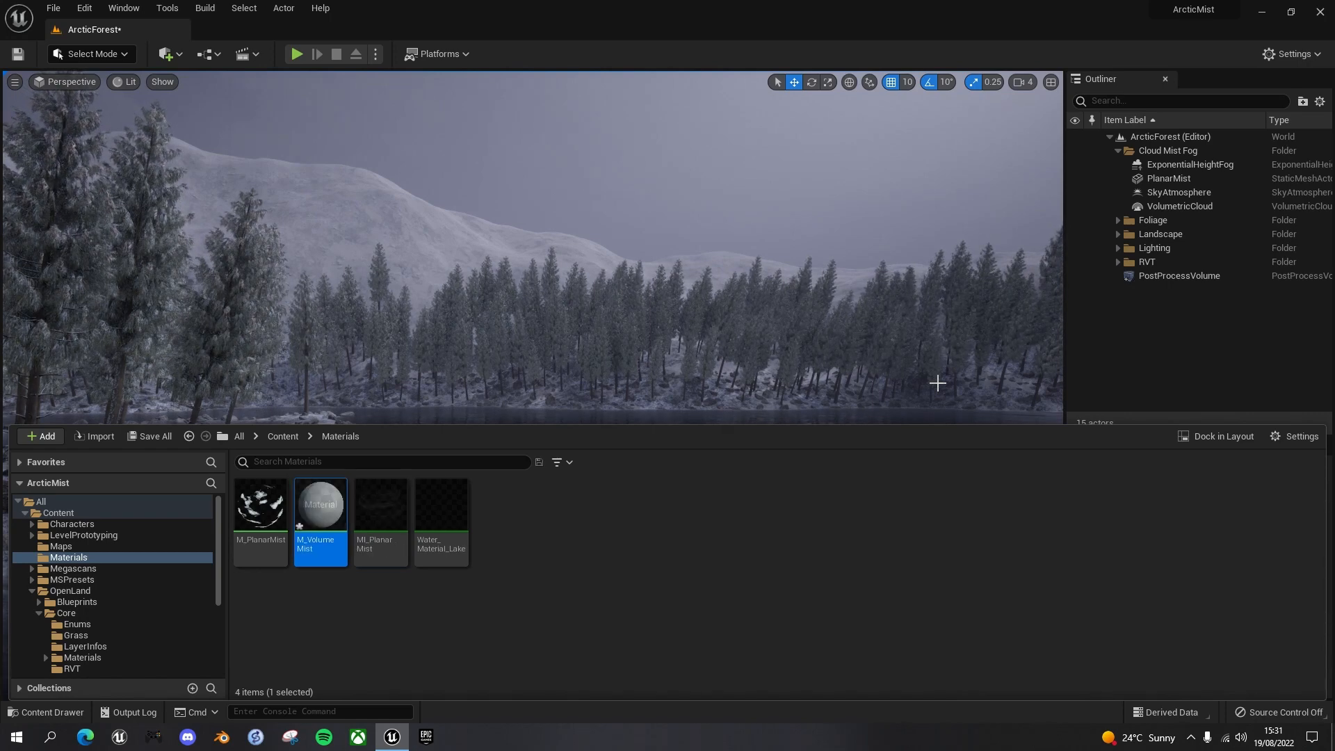
Create a material instance from M_VolumeMist and name it MI_VolumeMist.
right_click(322, 517)
left_click(427, 192)
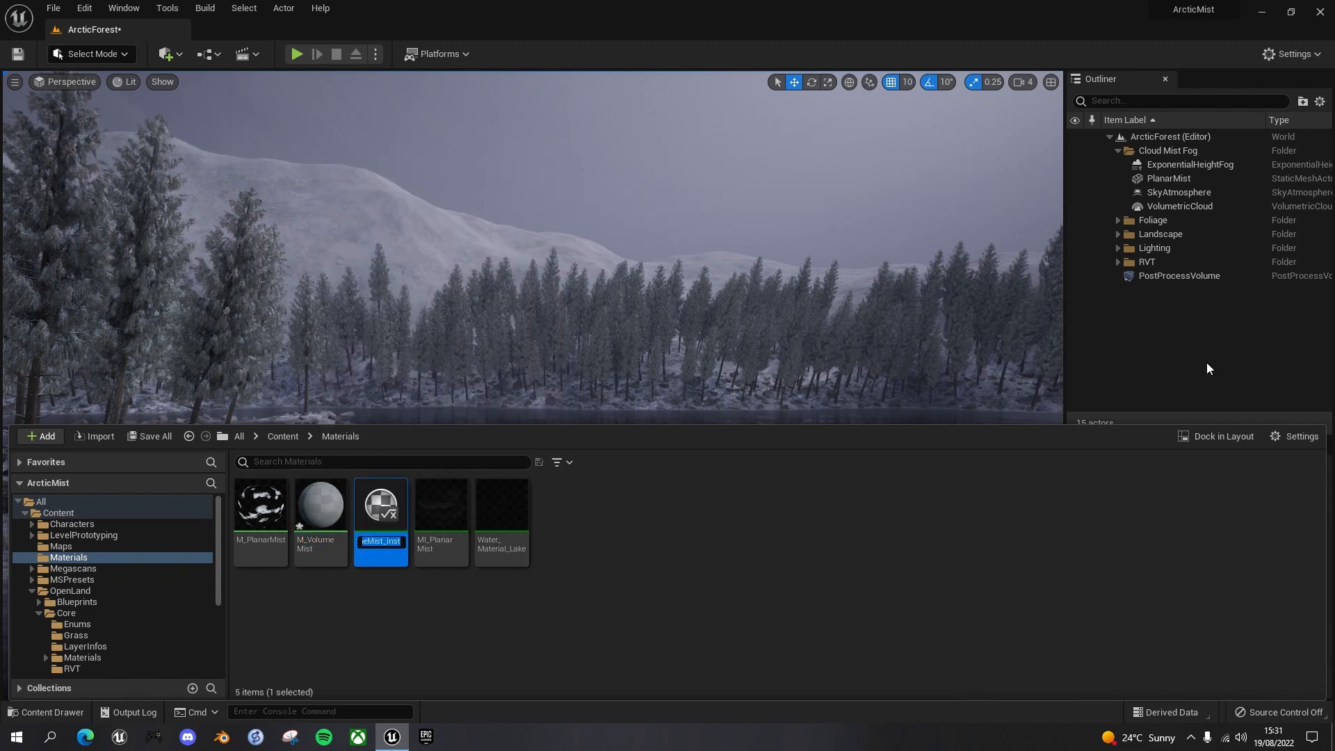
type("MI")
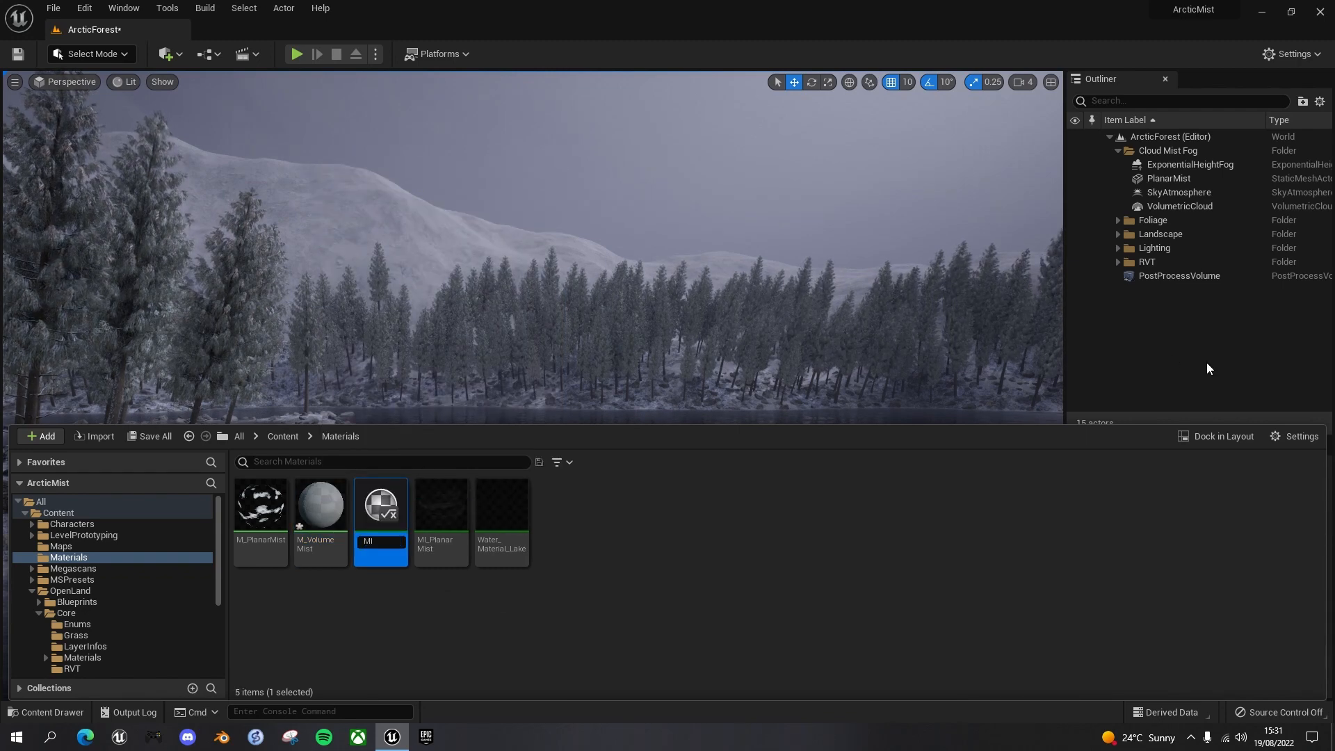
type("_Volu")
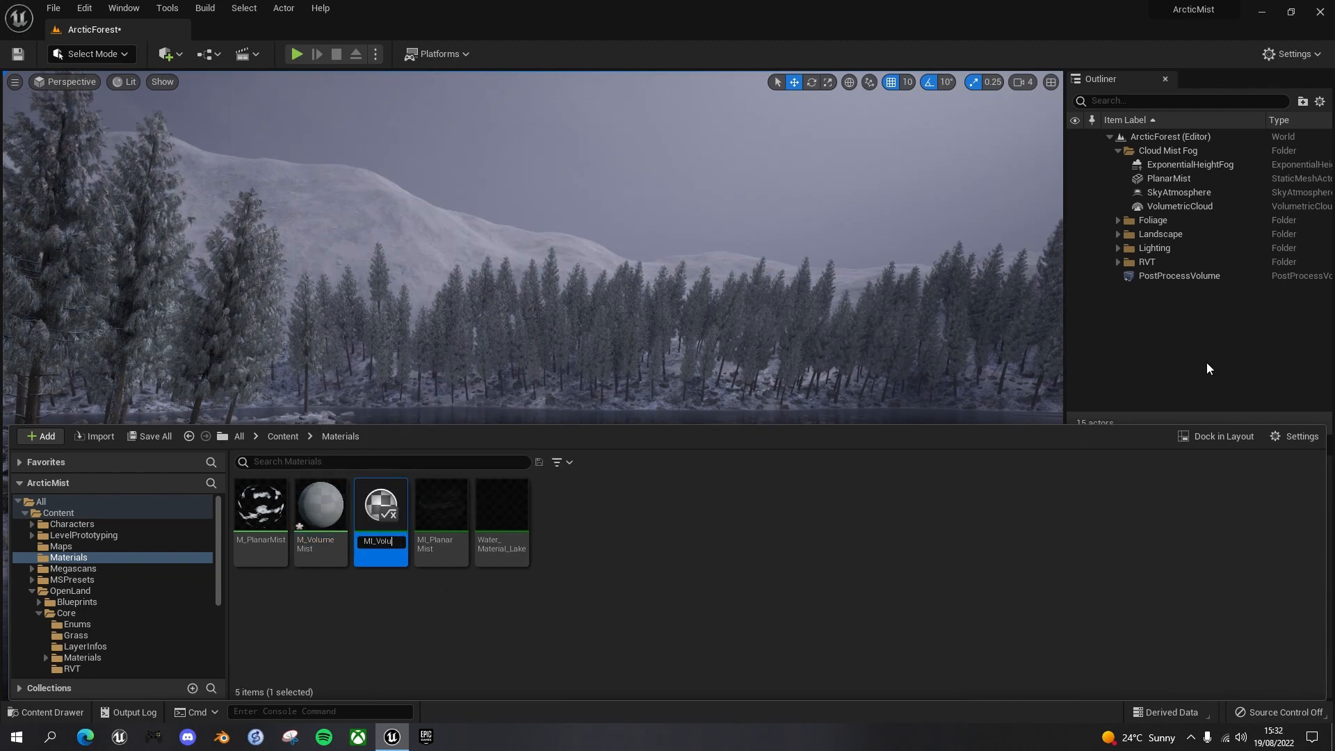
type("meMist")
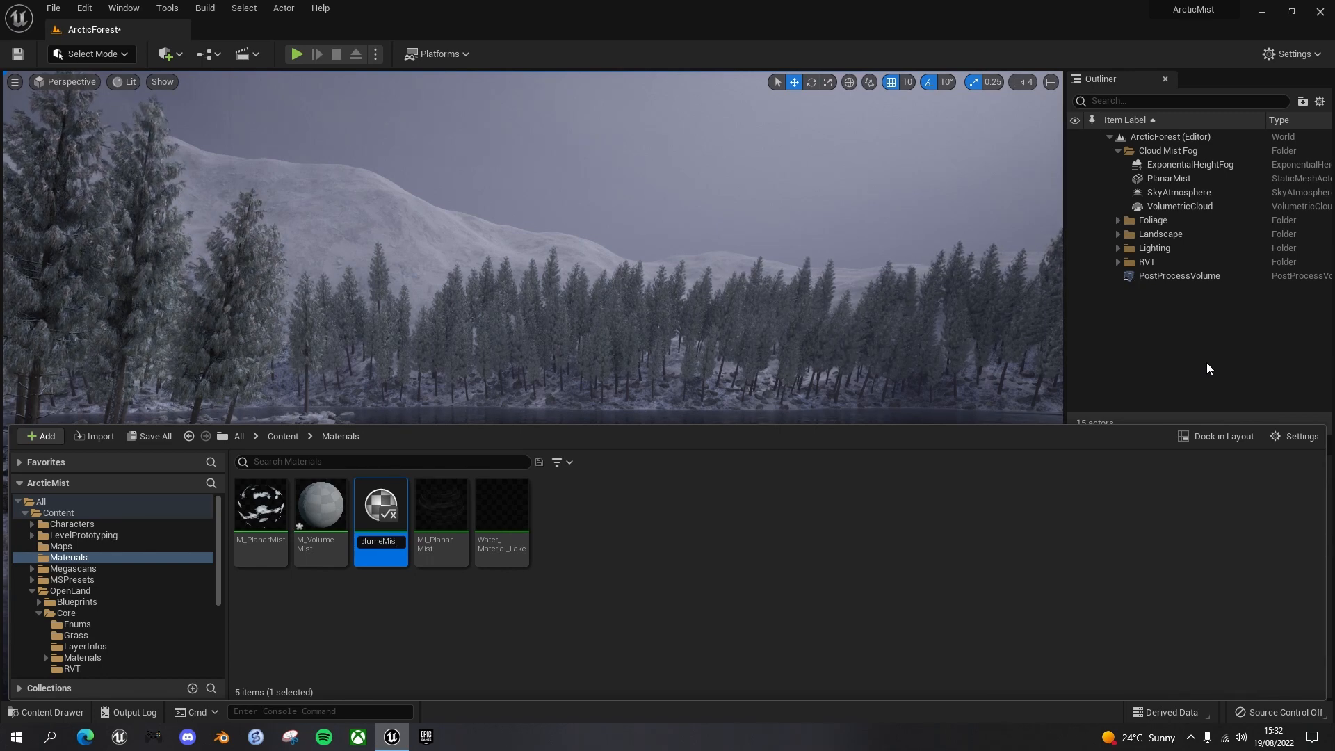
key("Return")
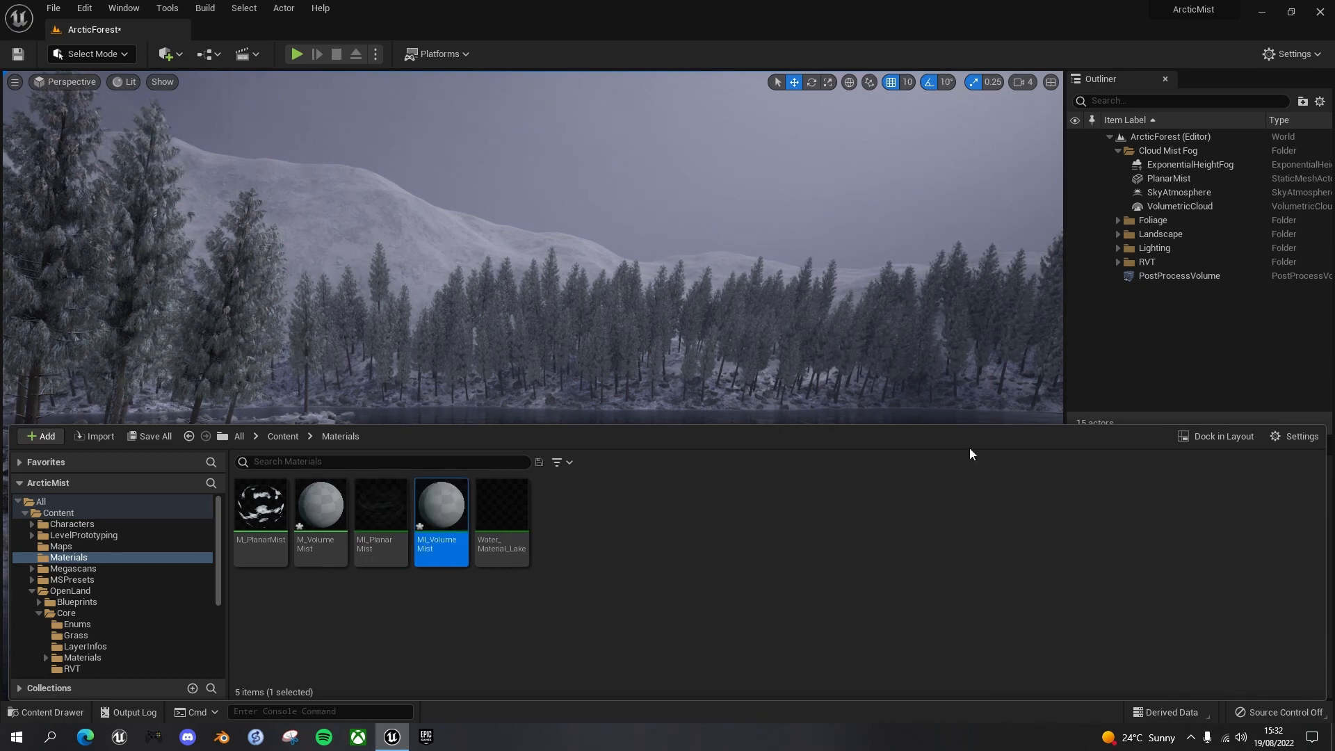
Open the M_VolumeMist material for editing and tile its window side by side with the level editor.
left_click(324, 516)
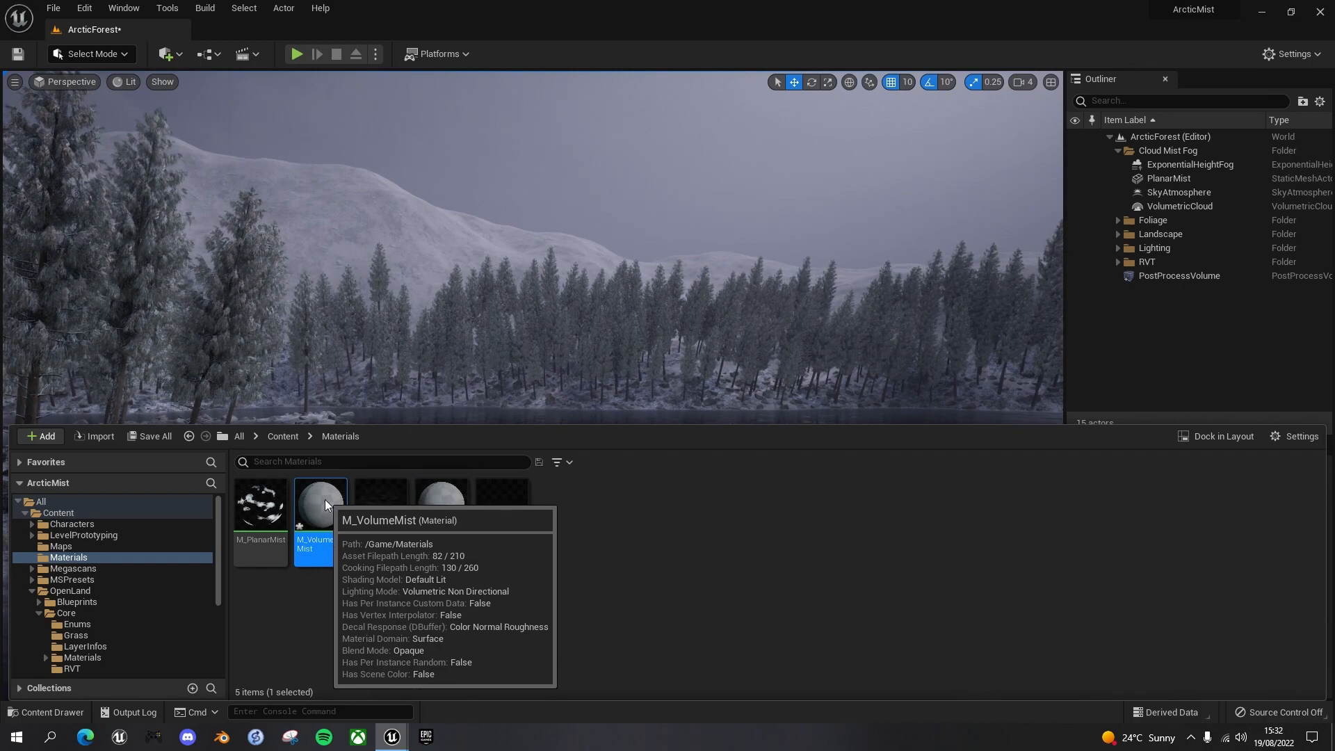
double_click(324, 505)
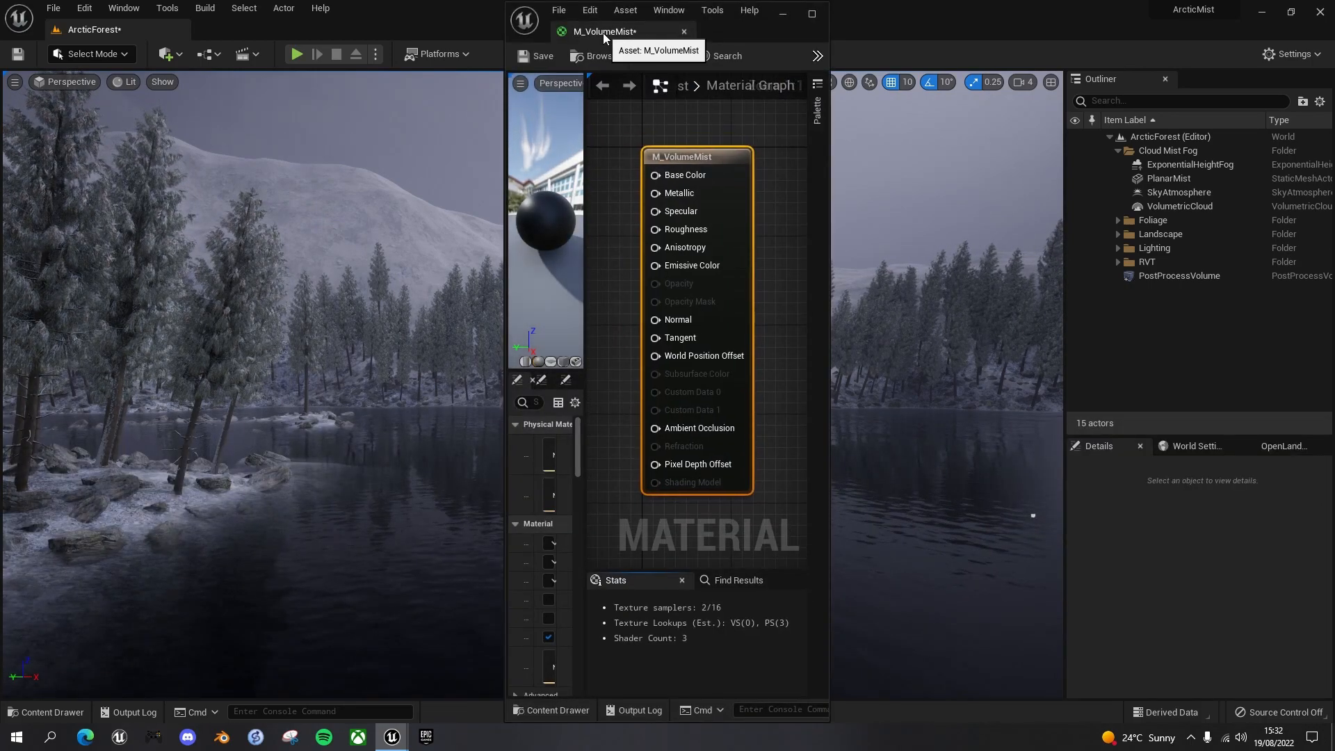
key("super+Right")
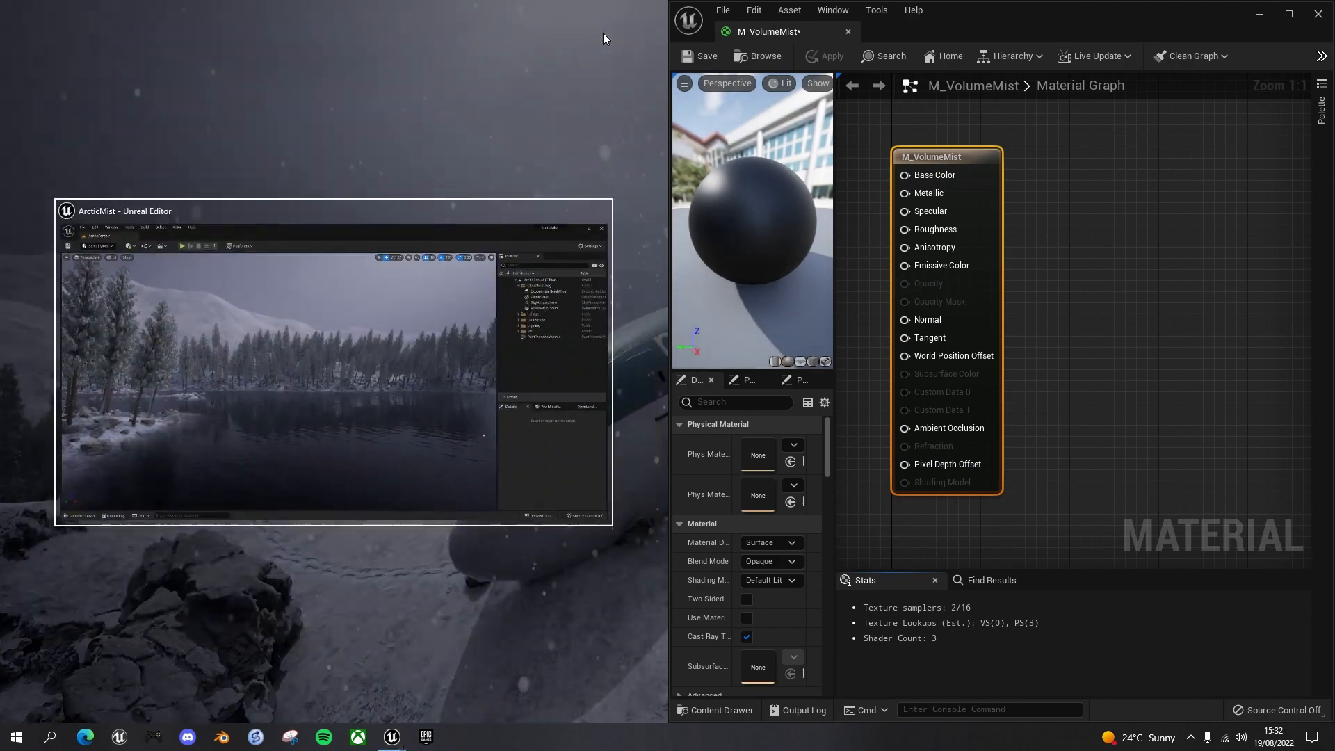
key("Return")
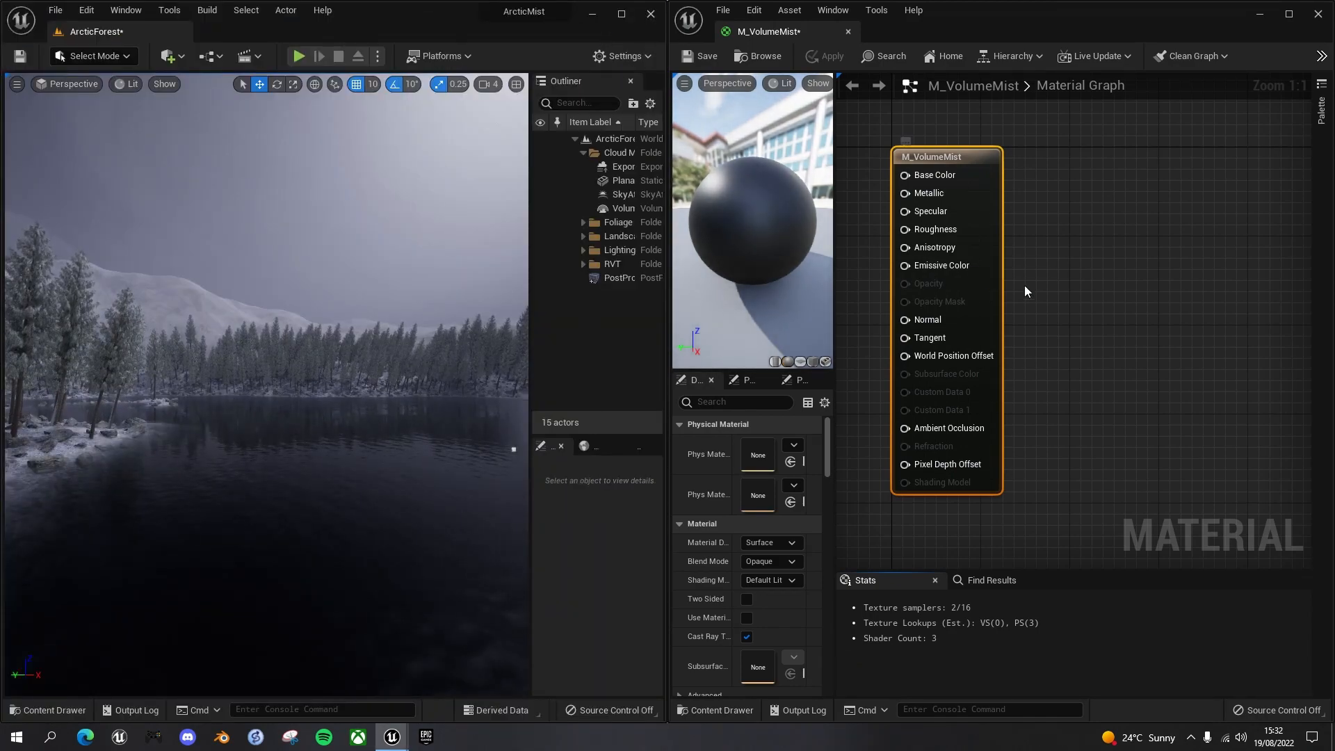
Set the M_VolumeMist material domain to Volume and its blend mode to Additive.
right_click_drag(882, 282, 1114, 273)
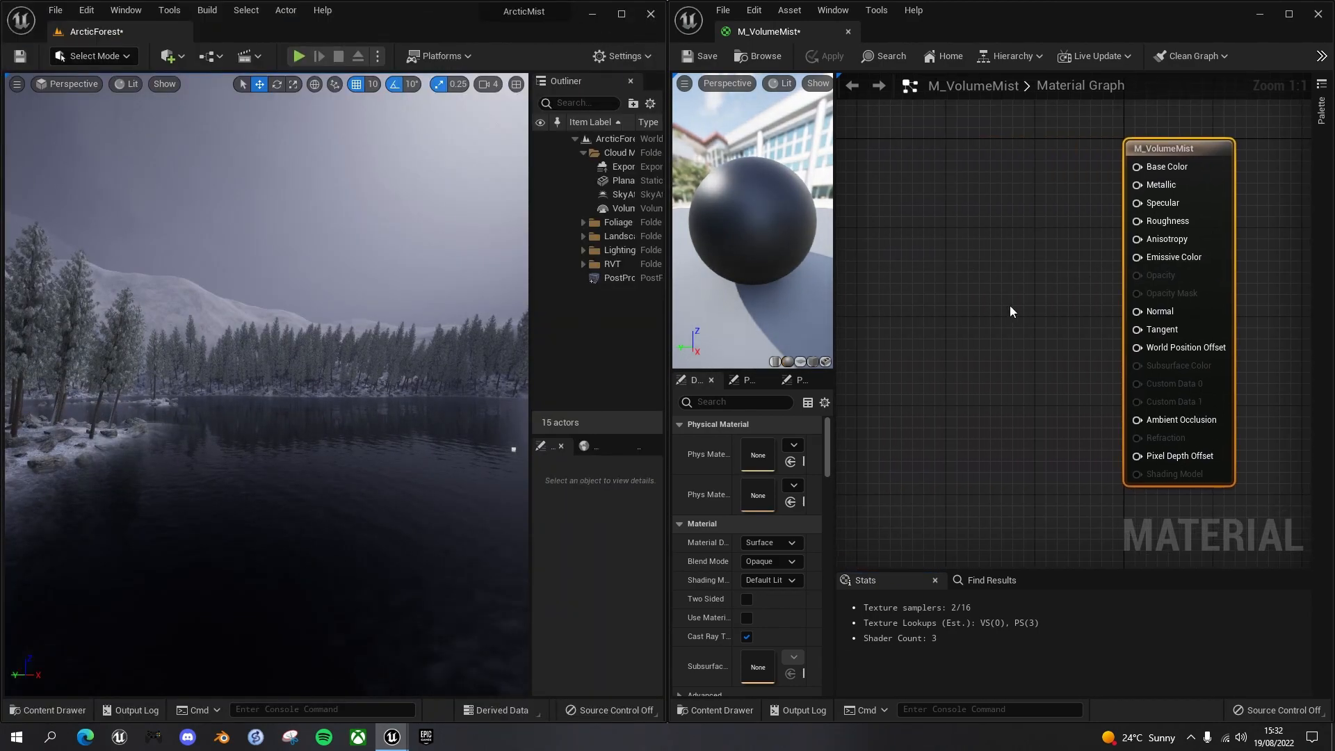
left_click(994, 264)
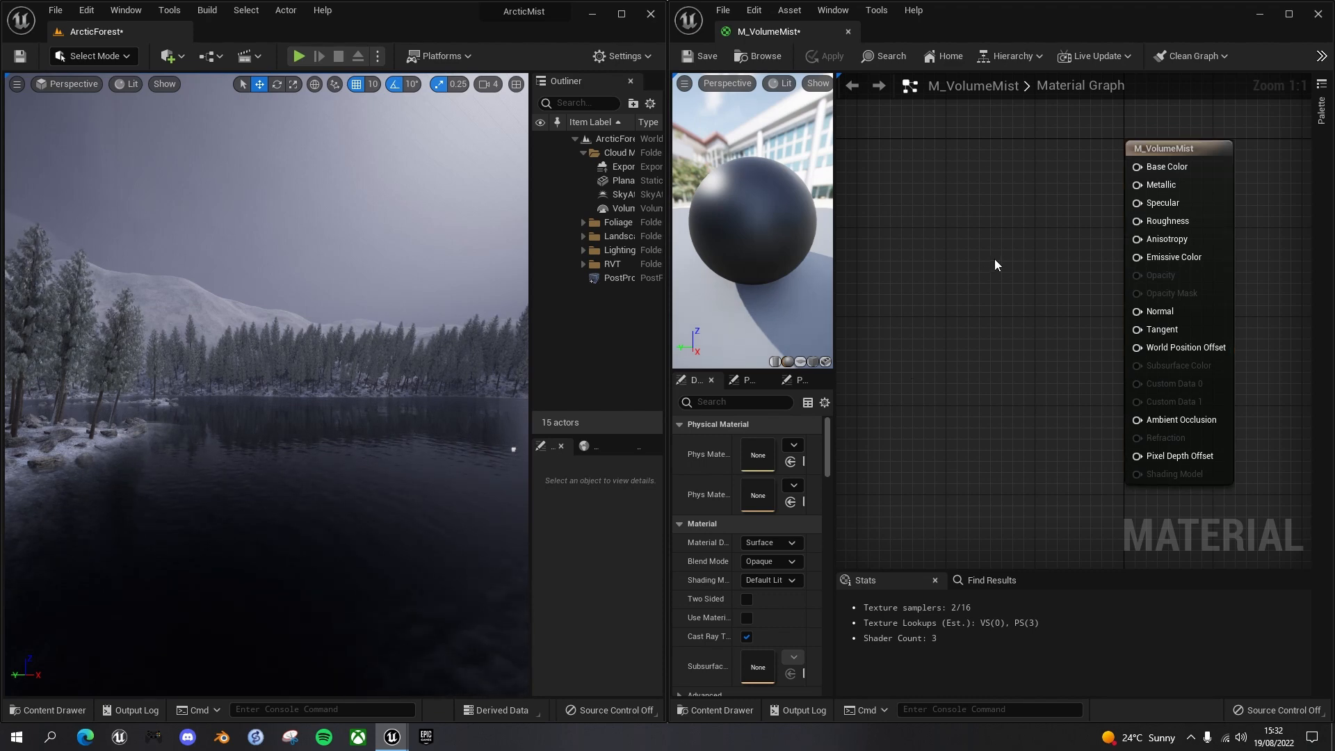
left_click(792, 543)
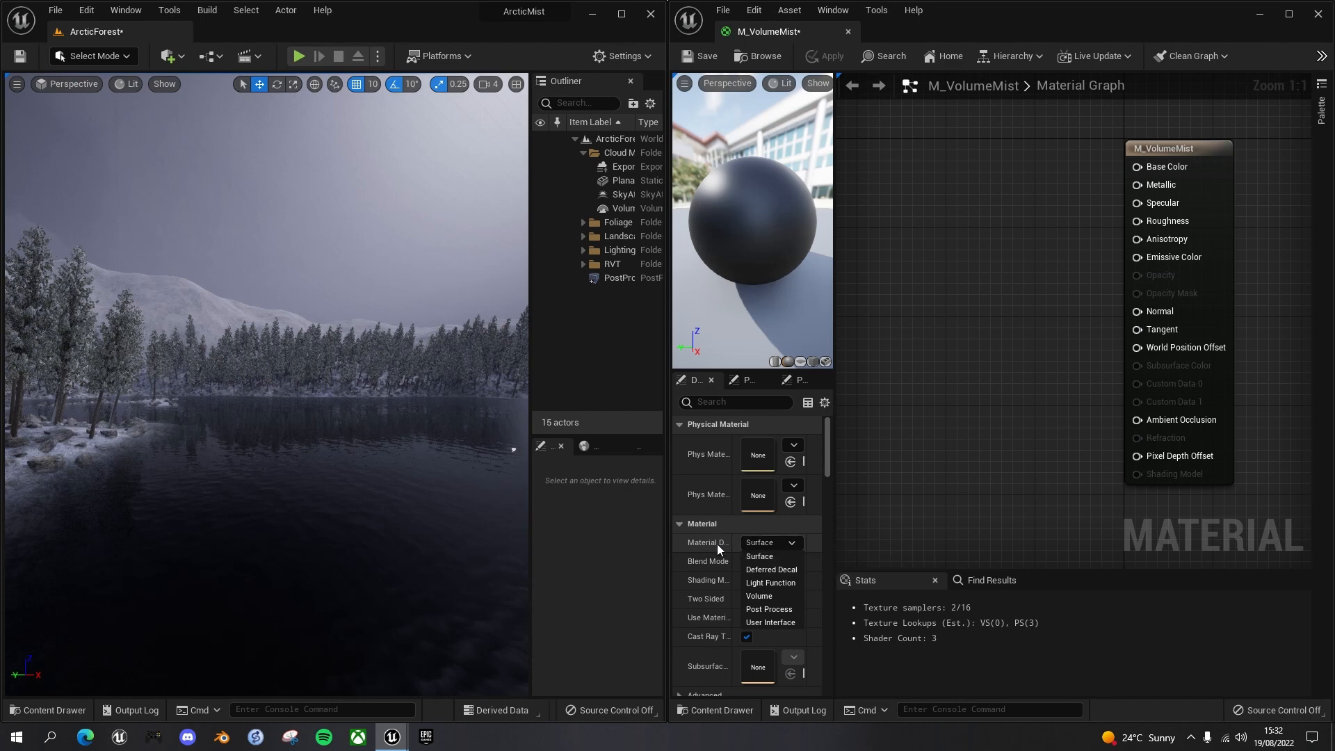
left_click(769, 597)
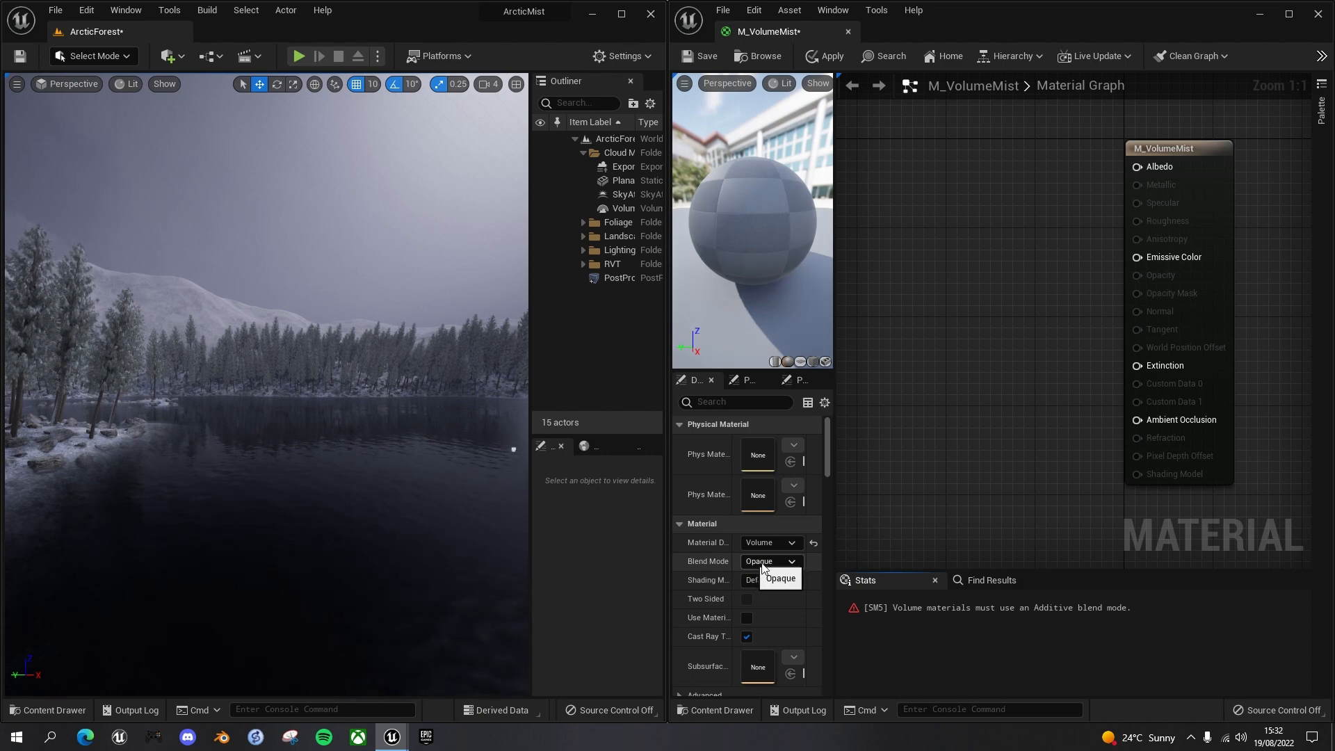
left_click(790, 560)
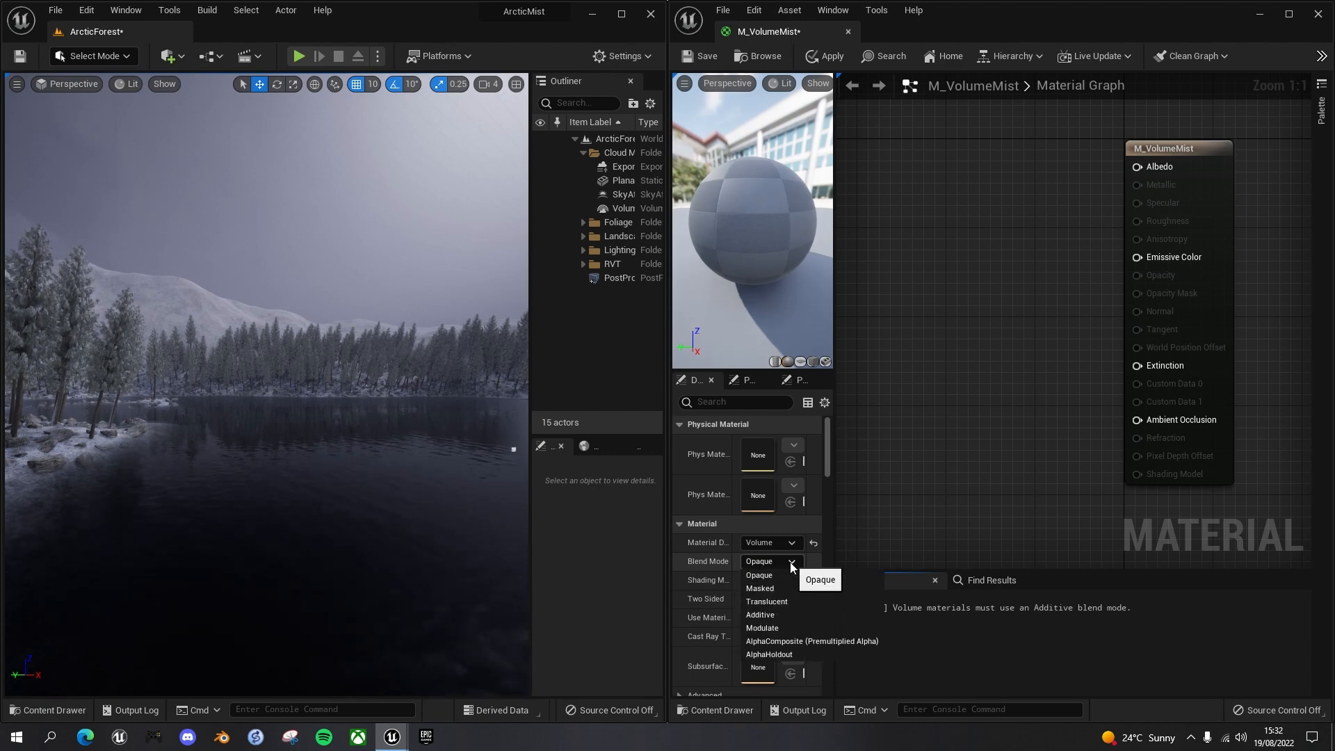
left_click(767, 615)
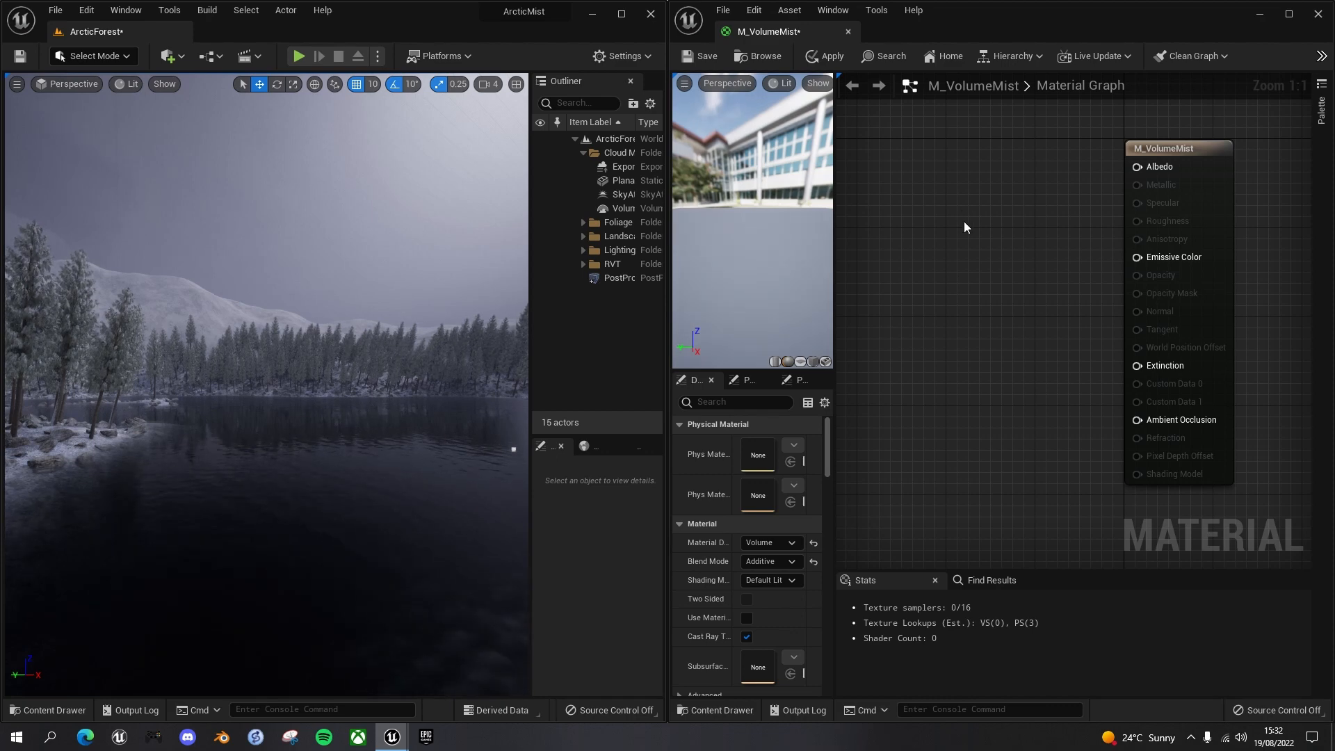
right_click_drag(1005, 249, 1004, 281)
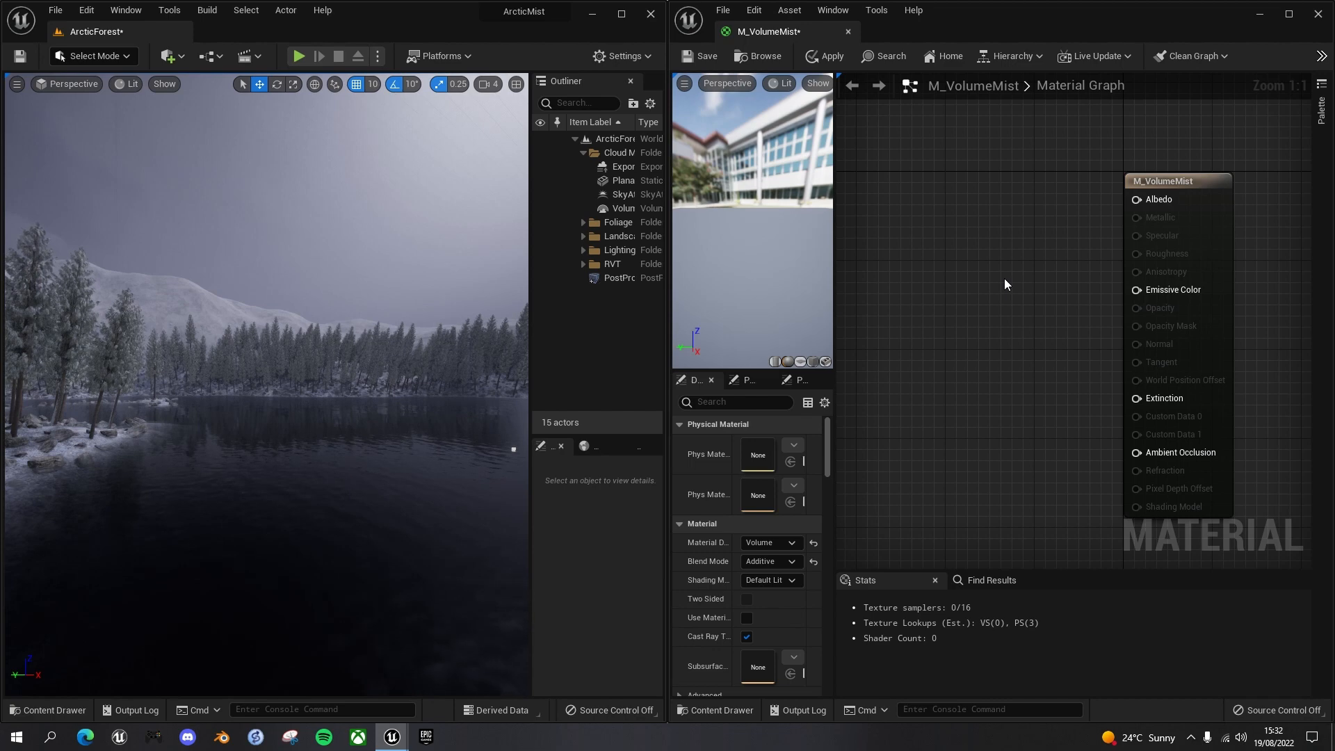
left_click(998, 190)
type("ssssss")
key("BackSpace")
key("BackSpace")
key("BackSpace")
key("BackSpace")
key("BackSpace")
key("BackSpace")
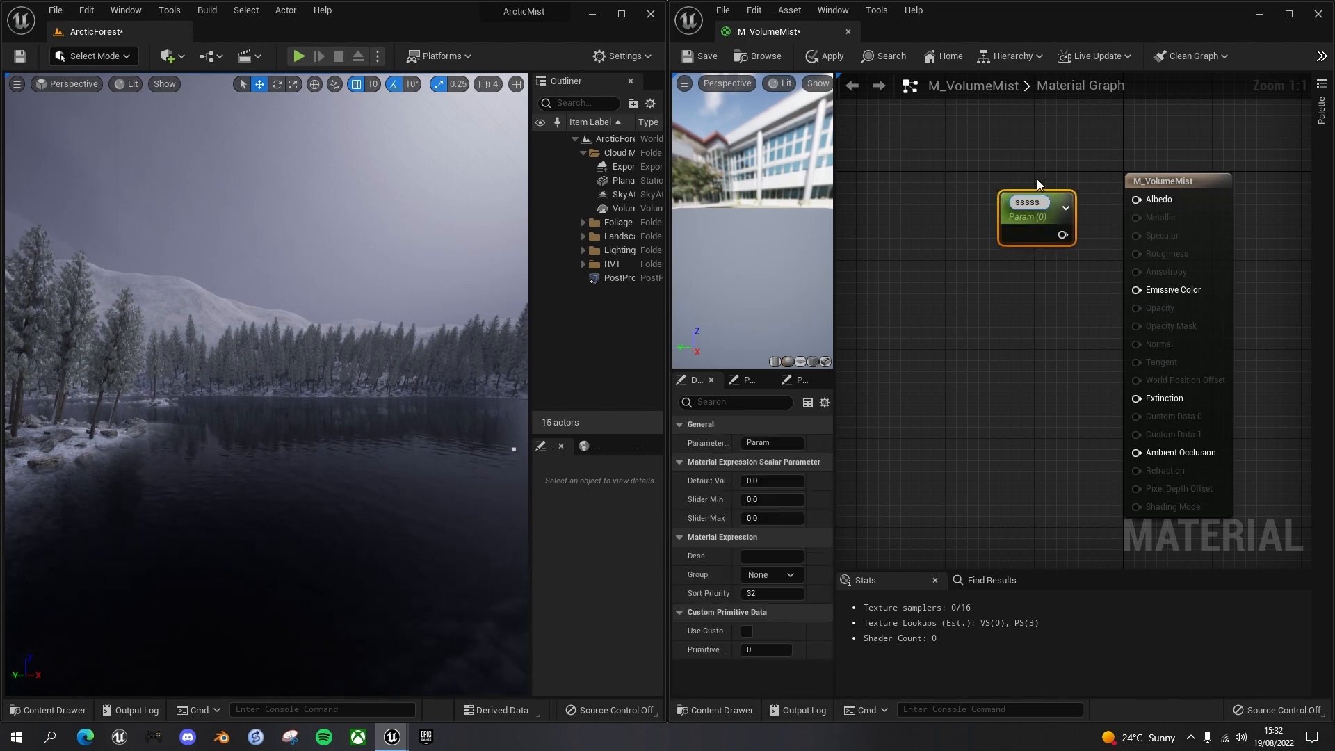
left_click(1054, 195)
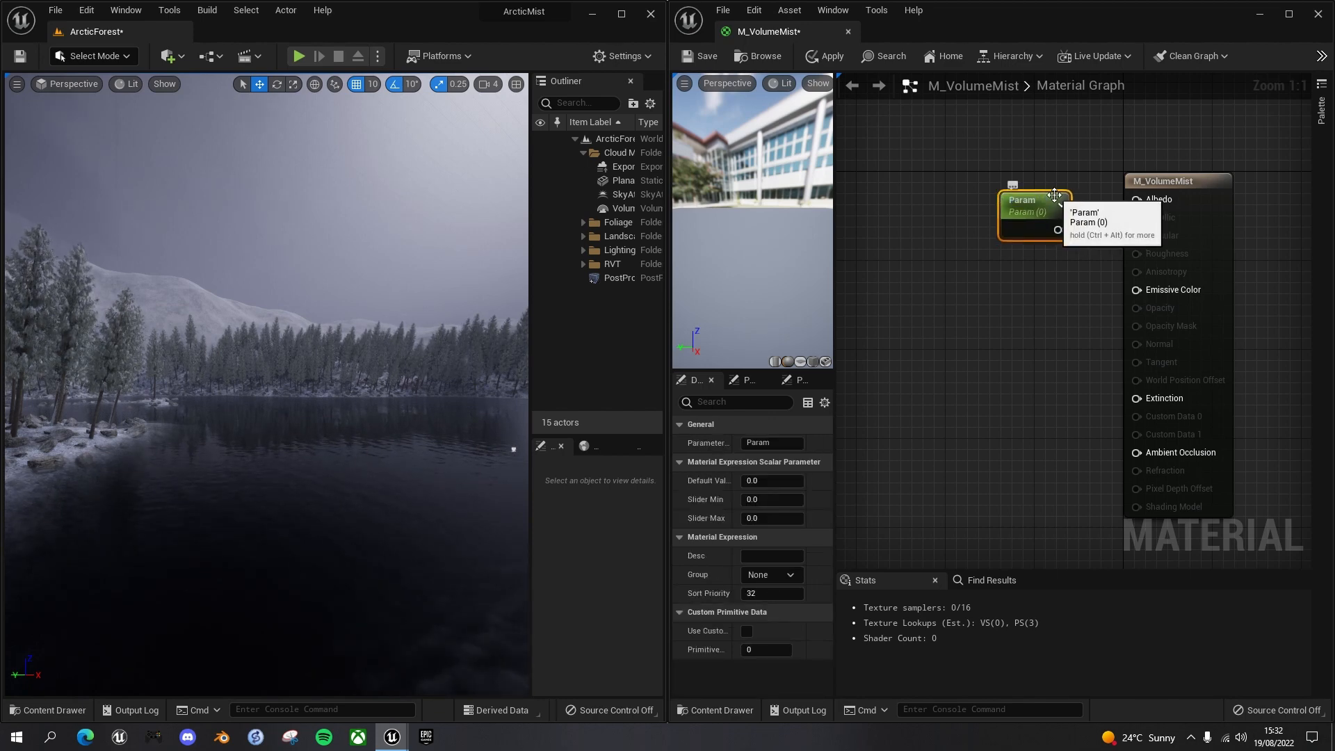
key("Delete")
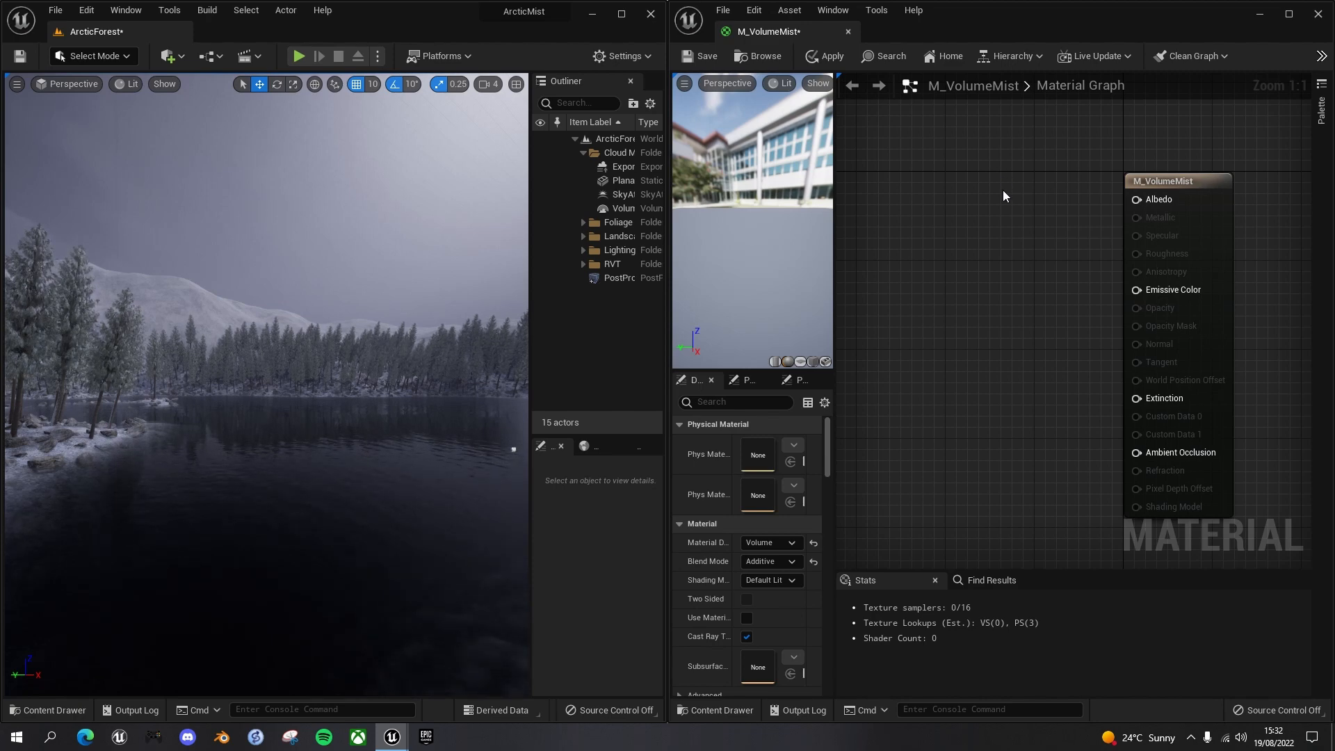
Add a vector parameter named Mist Color and connect its main output to the material's Albedo input.
left_click(1002, 190)
type("vvvvvv")
double_click(1046, 201)
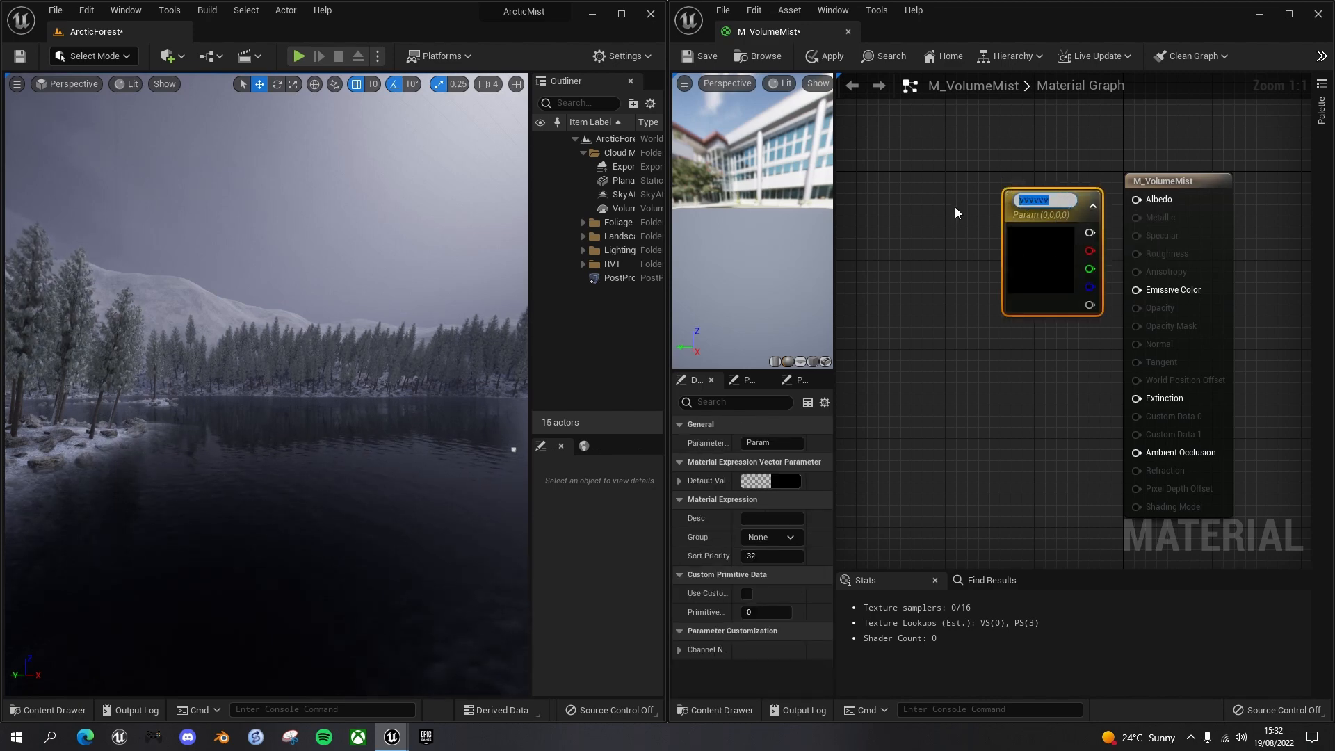
type("Mist Color")
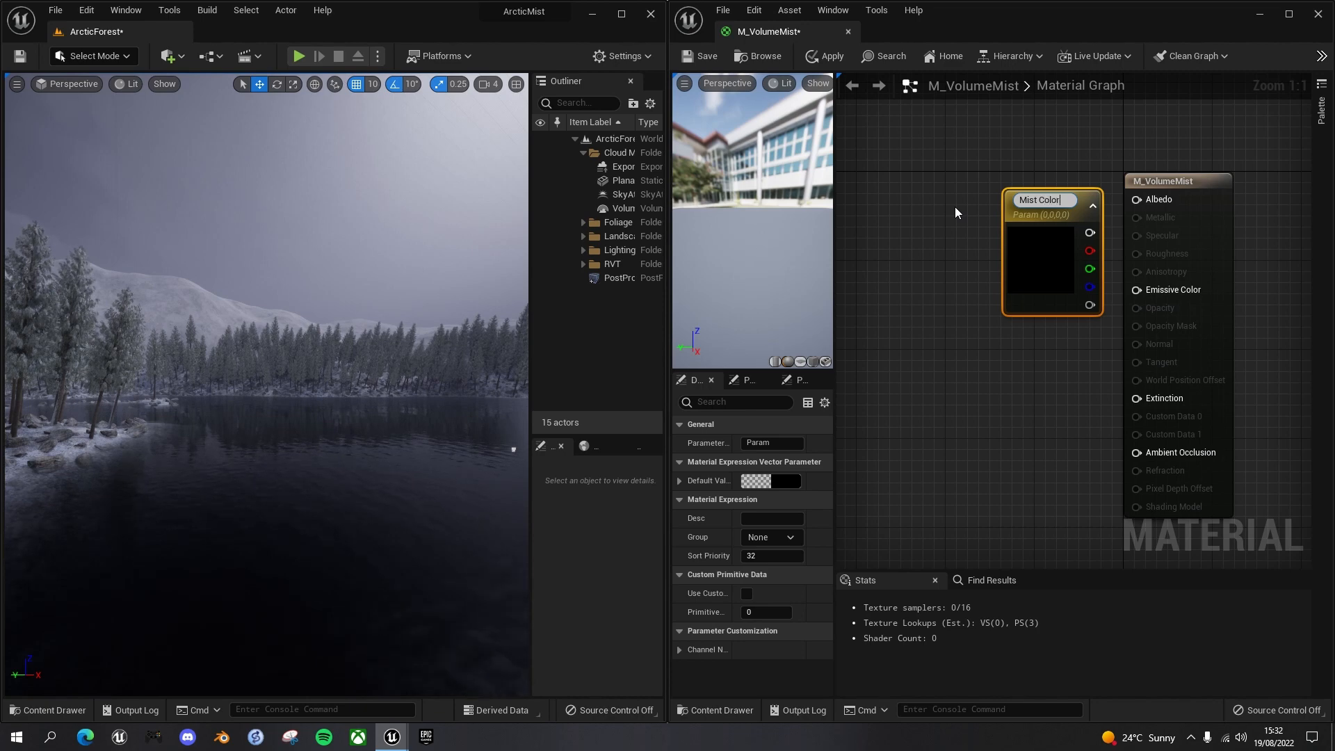
key("Return")
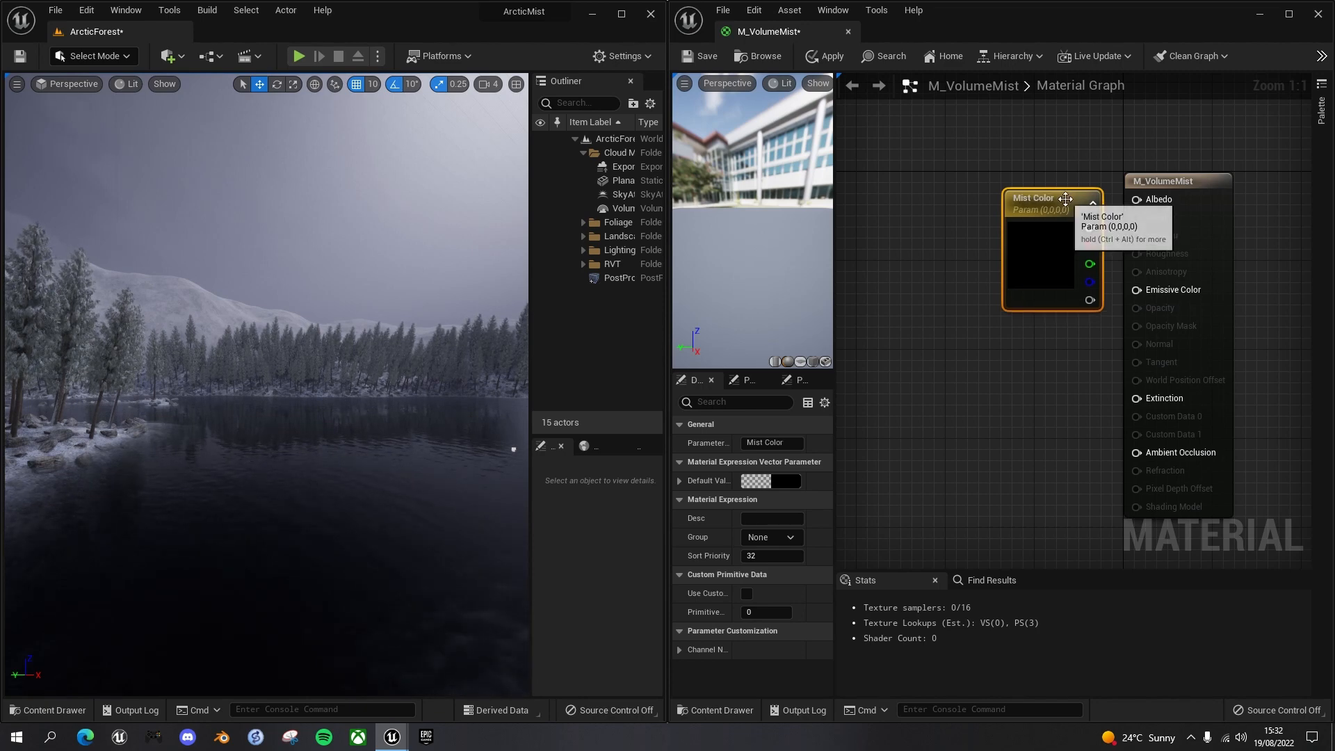
left_click_drag(1061, 198, 1136, 199)
double_click(1049, 170)
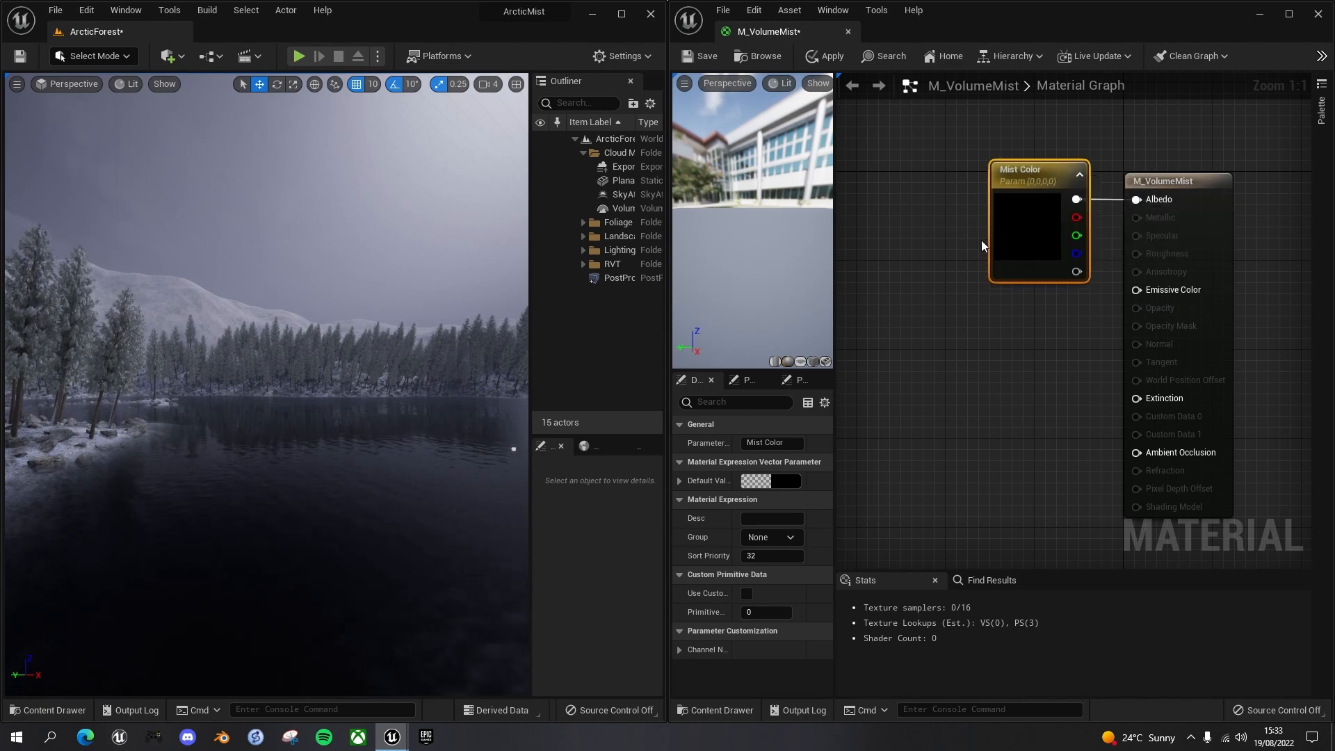
Set the Mist Color parameter's default color to white, with R, G and B at 1.0.
double_click(1022, 222)
left_click_drag(1235, 415, 1235, 278)
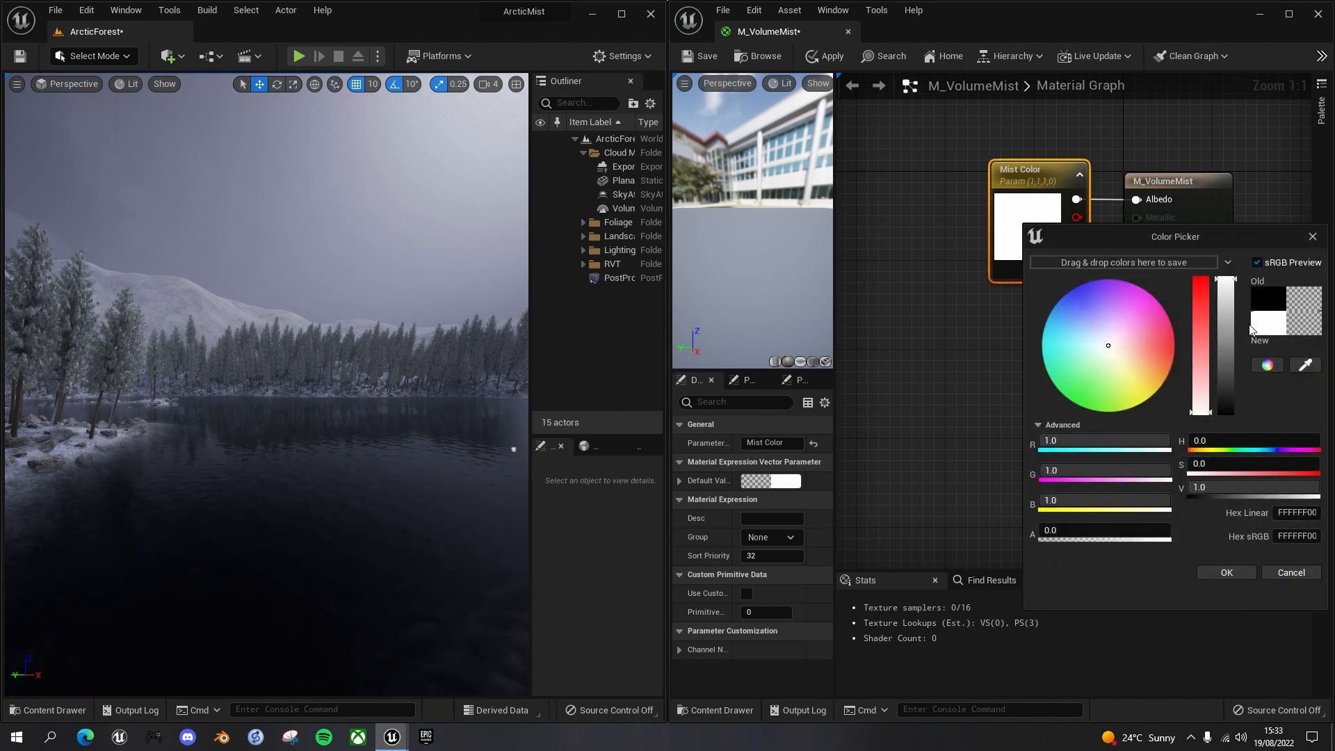
left_click(1226, 572)
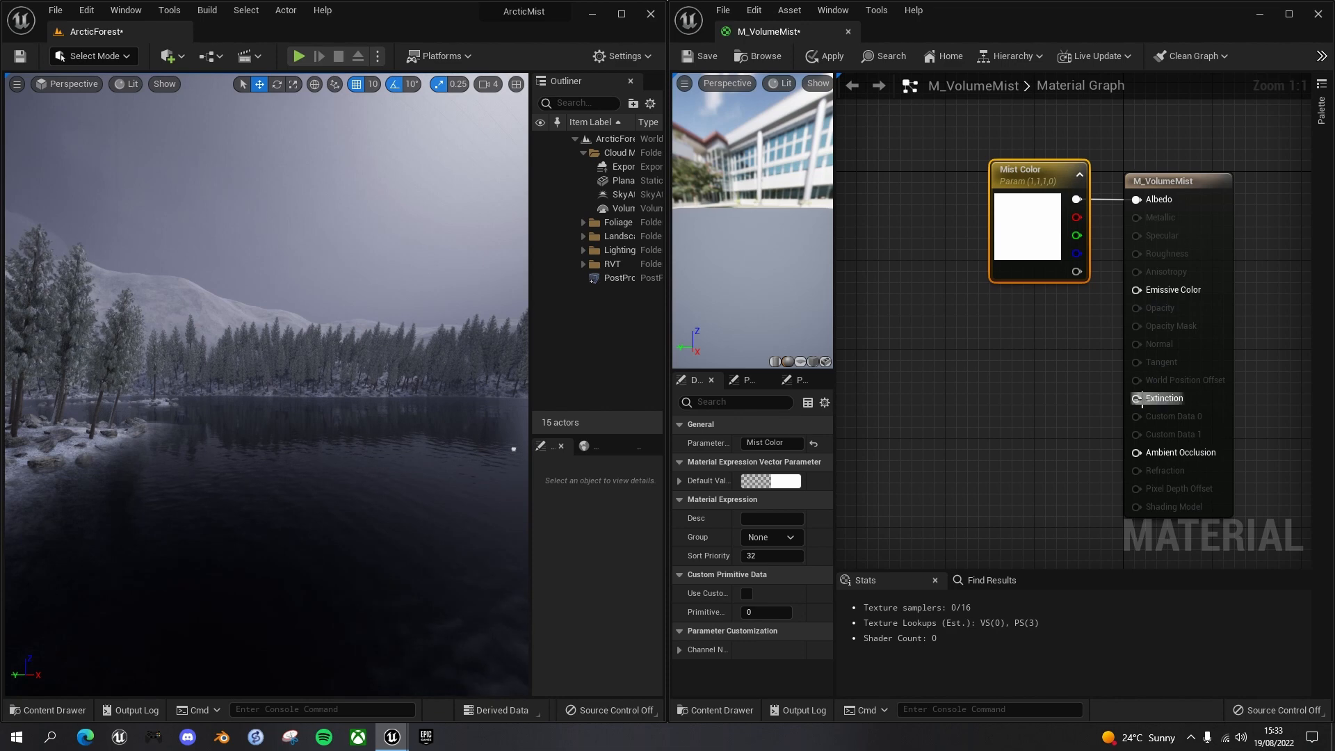
mouse_move(1147, 402)
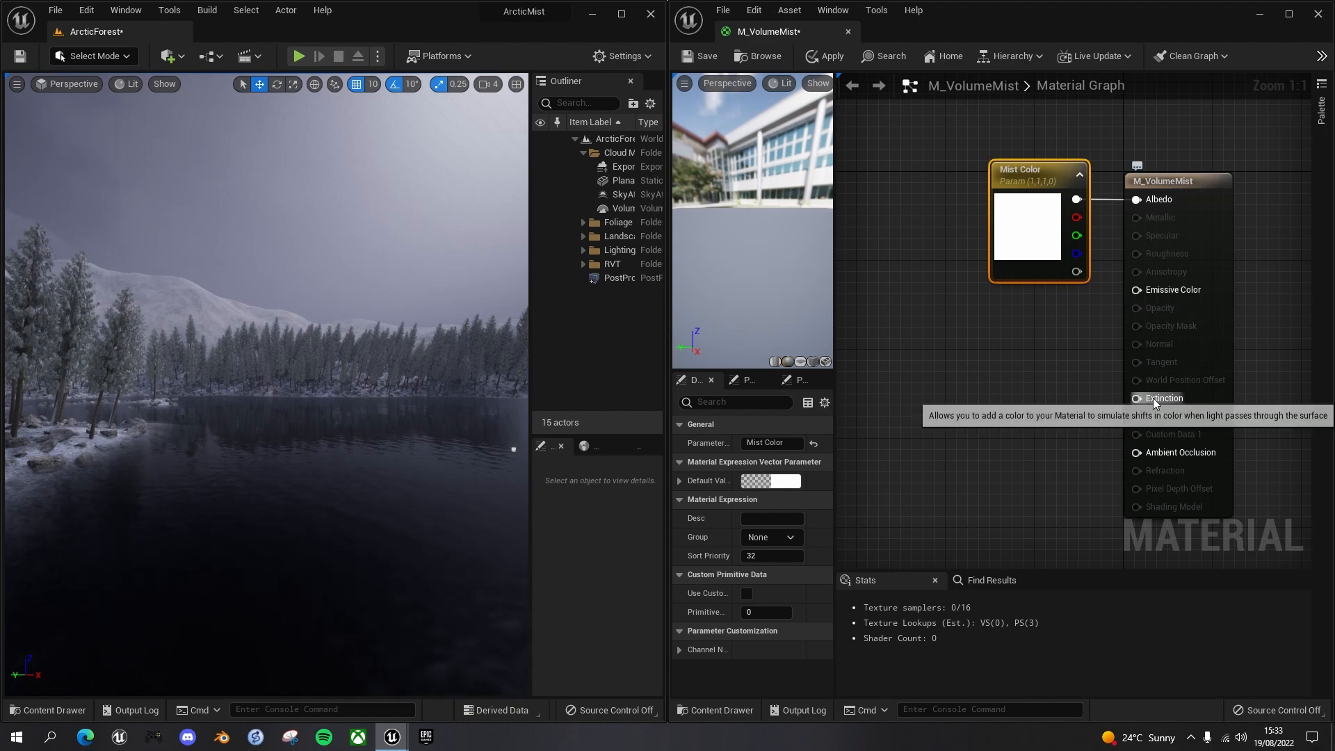
left_click(1061, 396)
type("s")
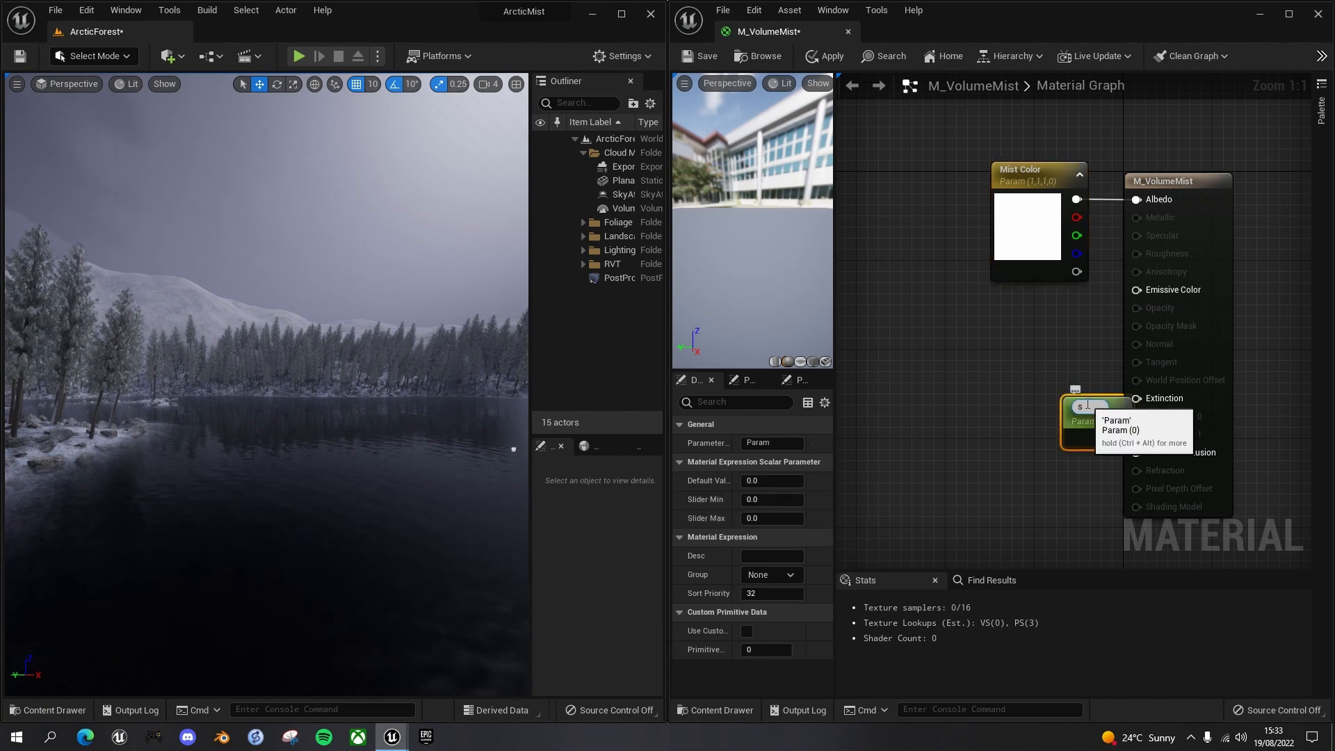
key("Return")
key("Delete")
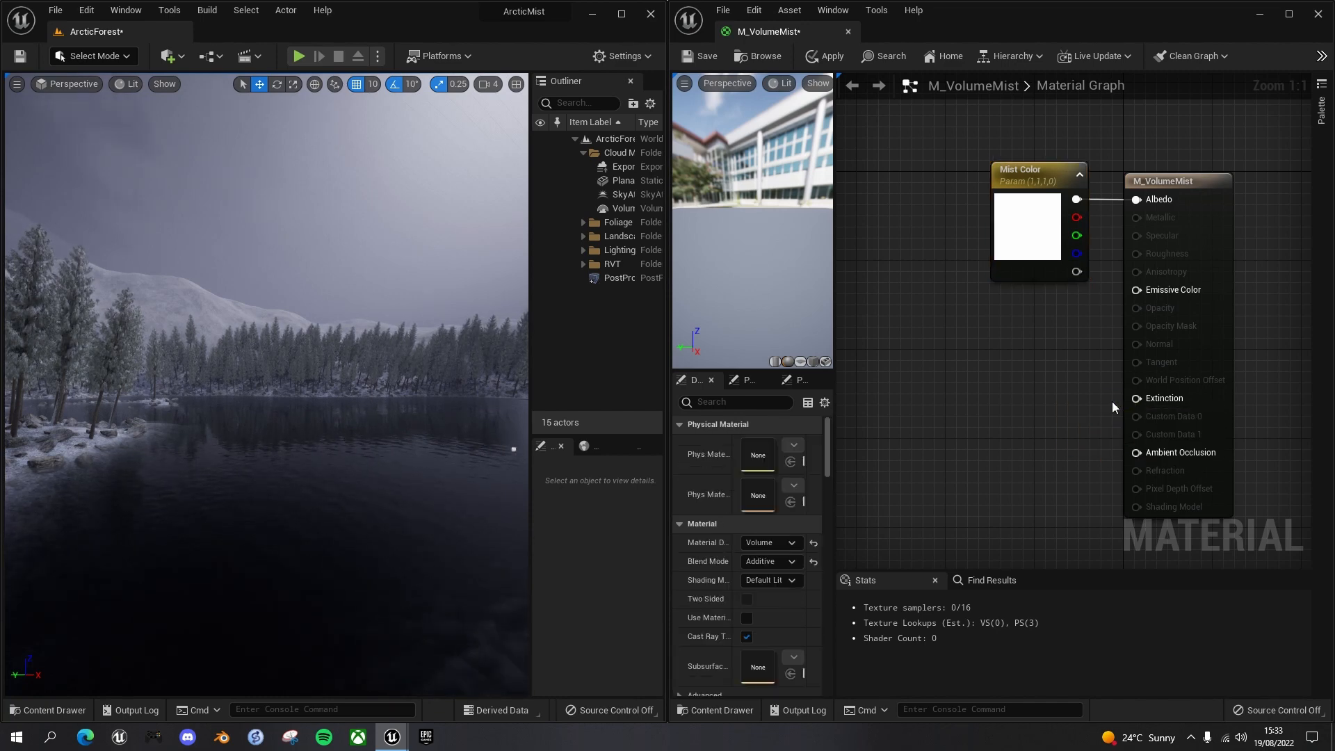
Add a constant node near the Extinction input and set its value to 1.
left_click(1037, 381)
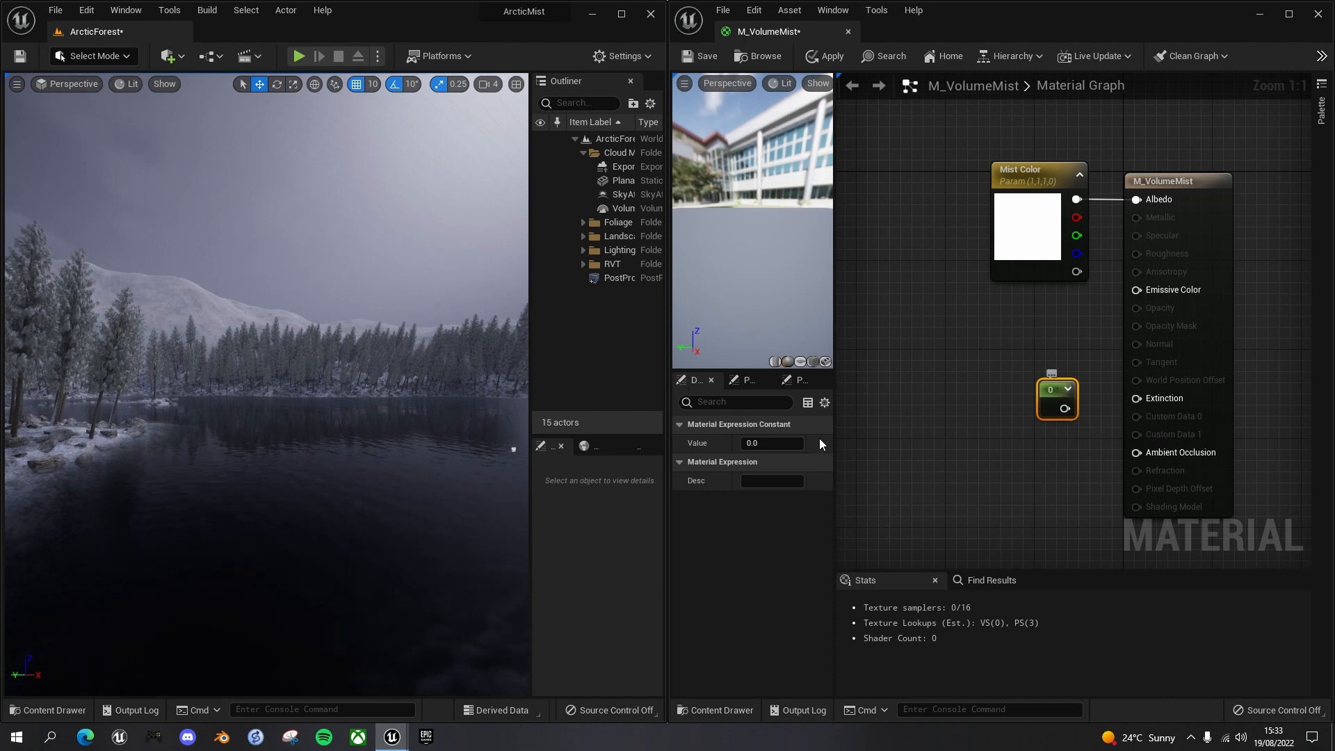
left_click(758, 444)
type("1")
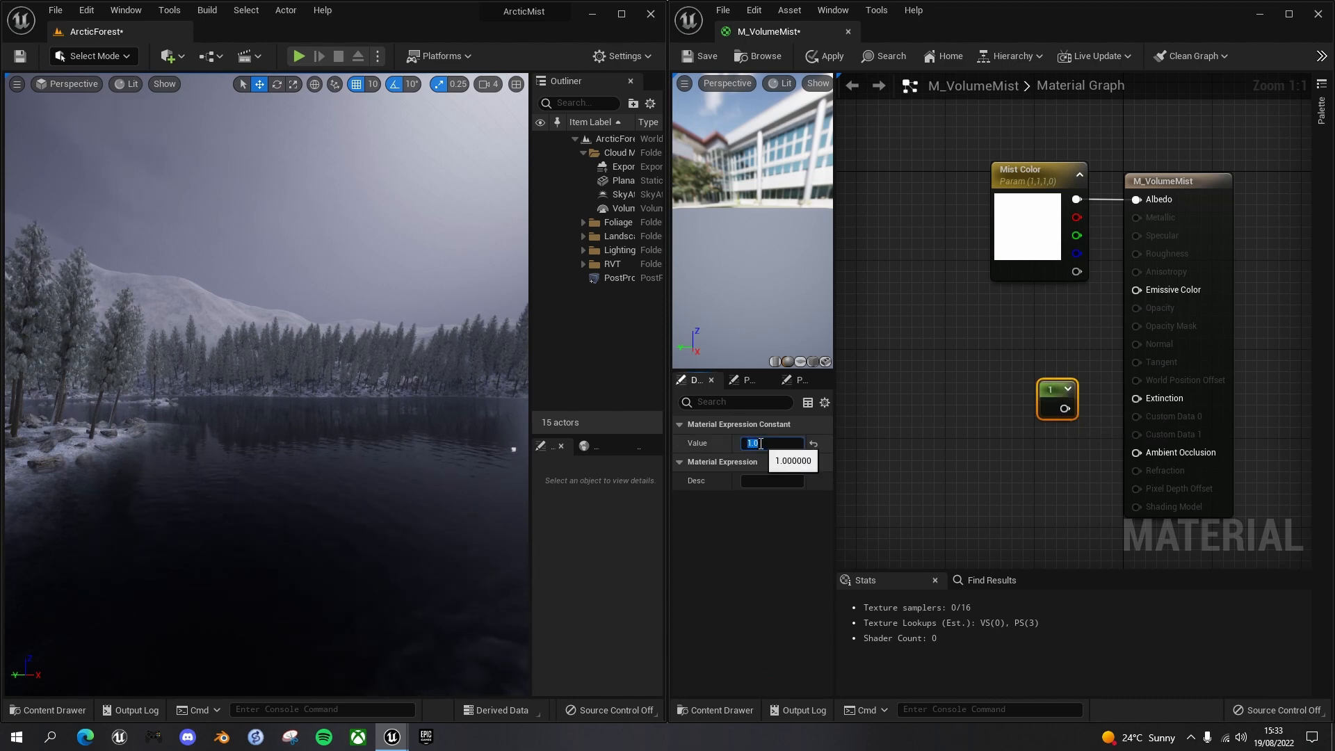
Connect the constant node with value 1 to the material's Extinction input and save M_VolumeMist.
key("Return")
left_click_drag(1065, 408, 1136, 399)
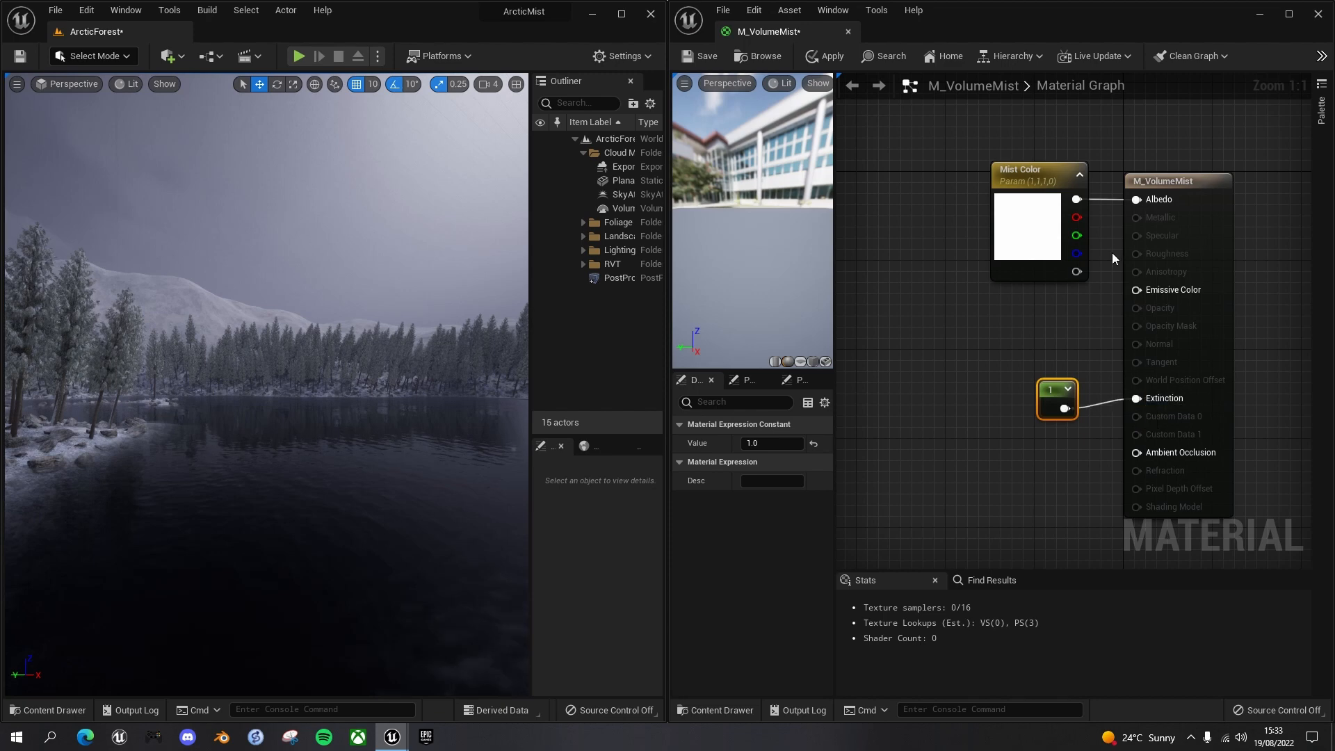
left_click(1071, 347)
left_click(705, 58)
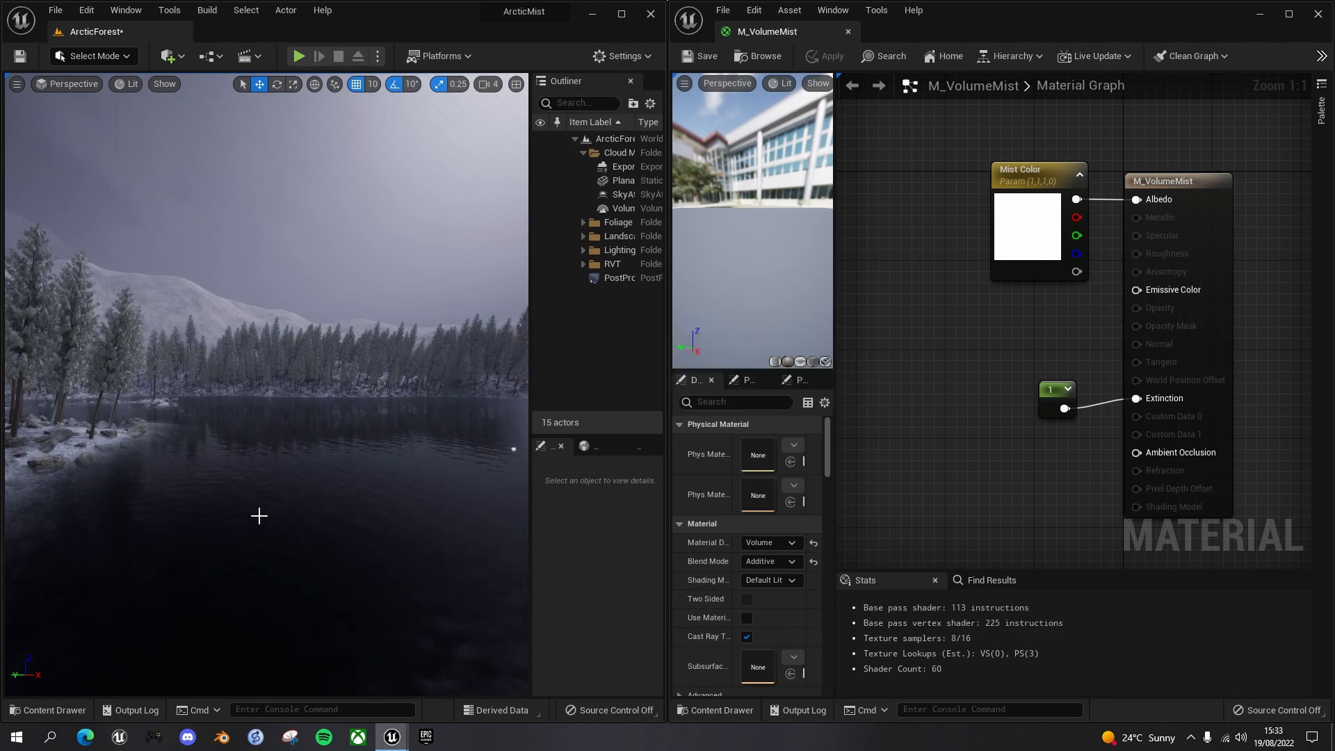
left_click(346, 277)
key("ctrl+space")
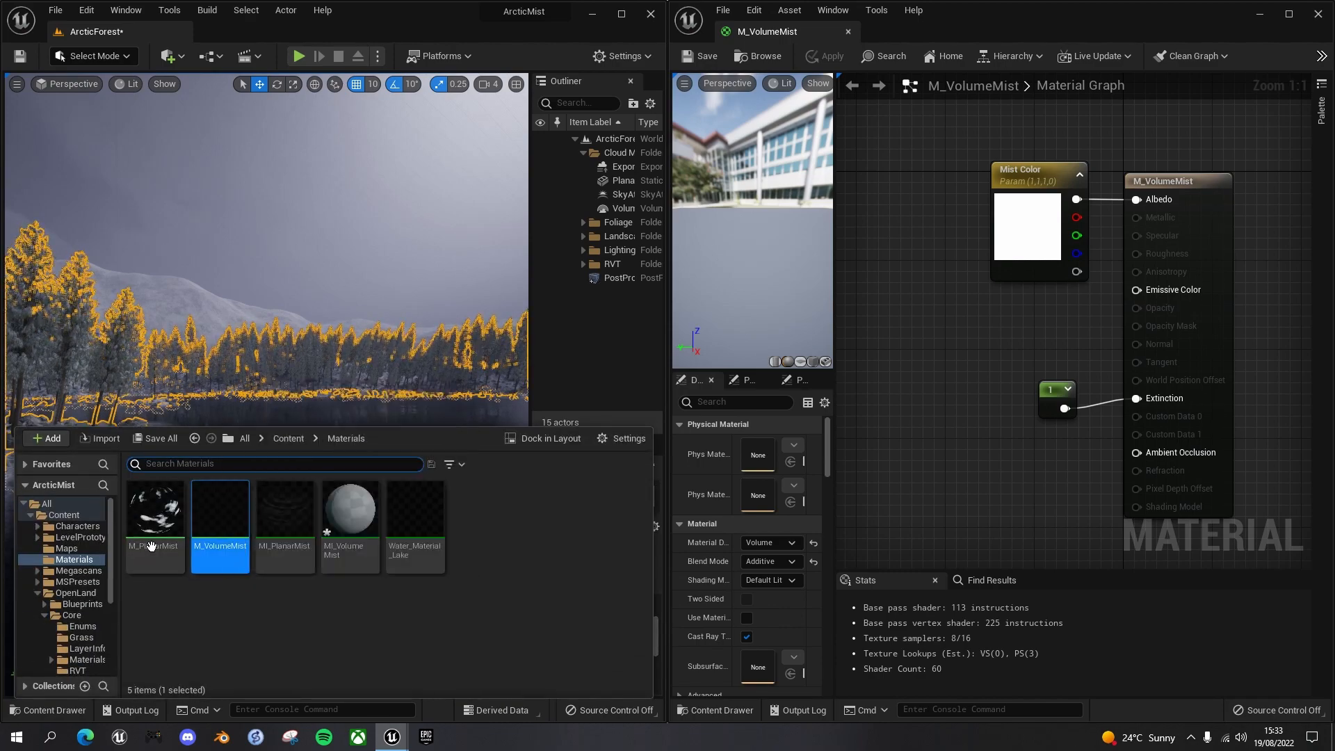
double_click(290, 512)
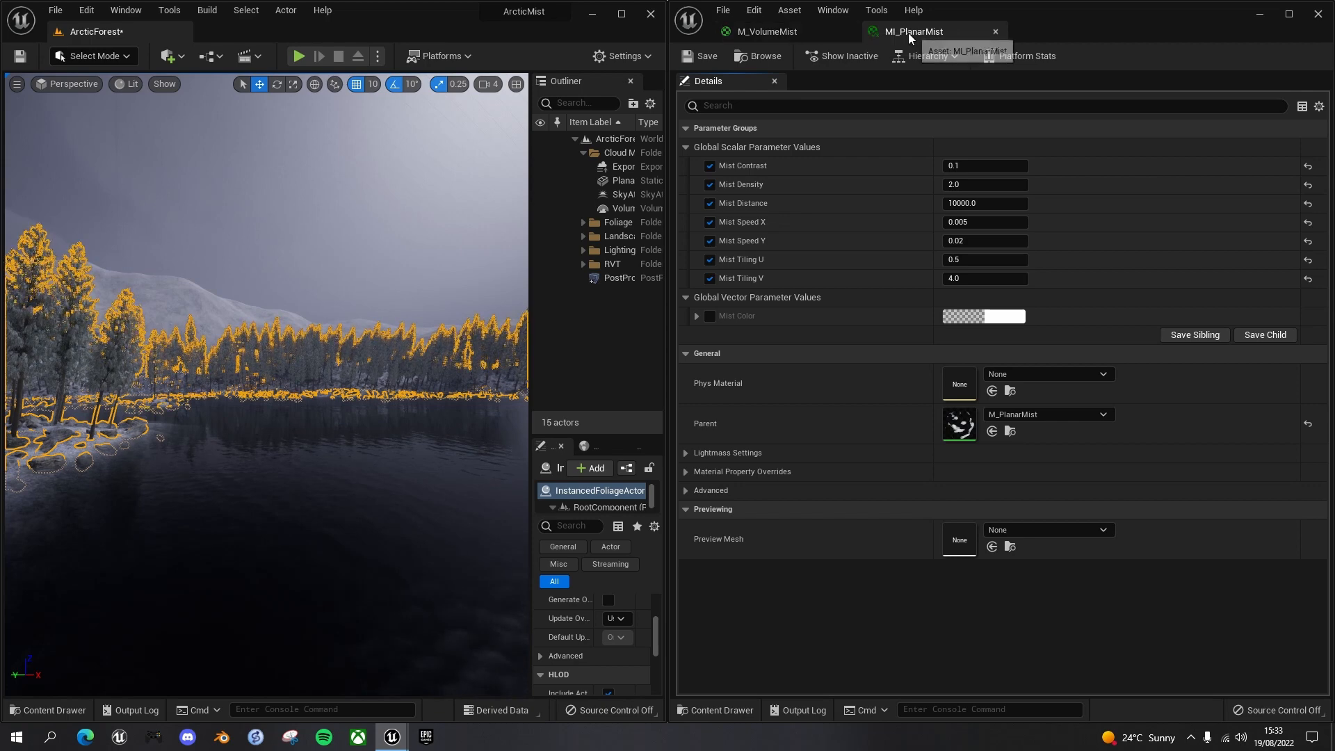
left_click(995, 31)
Open the MI_VolumeMist material instance from the Materials folder and save it.
key("ctrl+space")
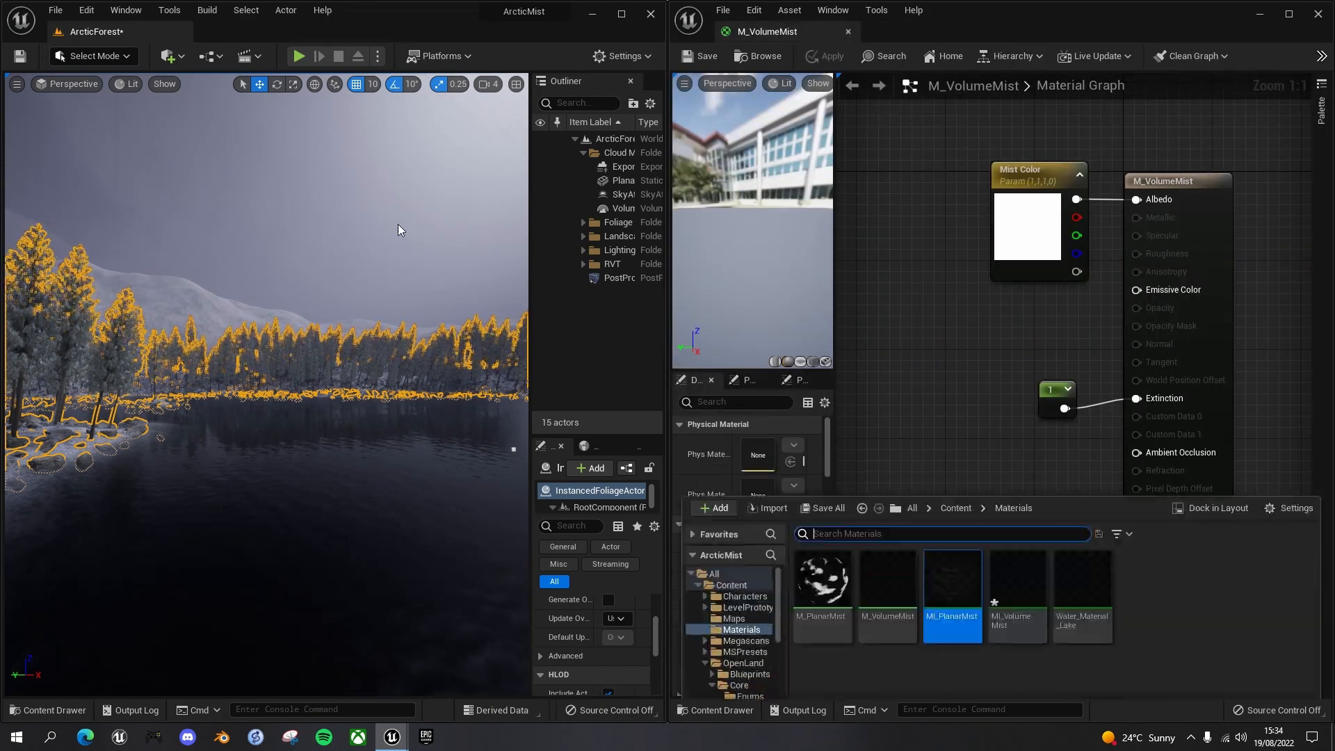
double_click(1017, 553)
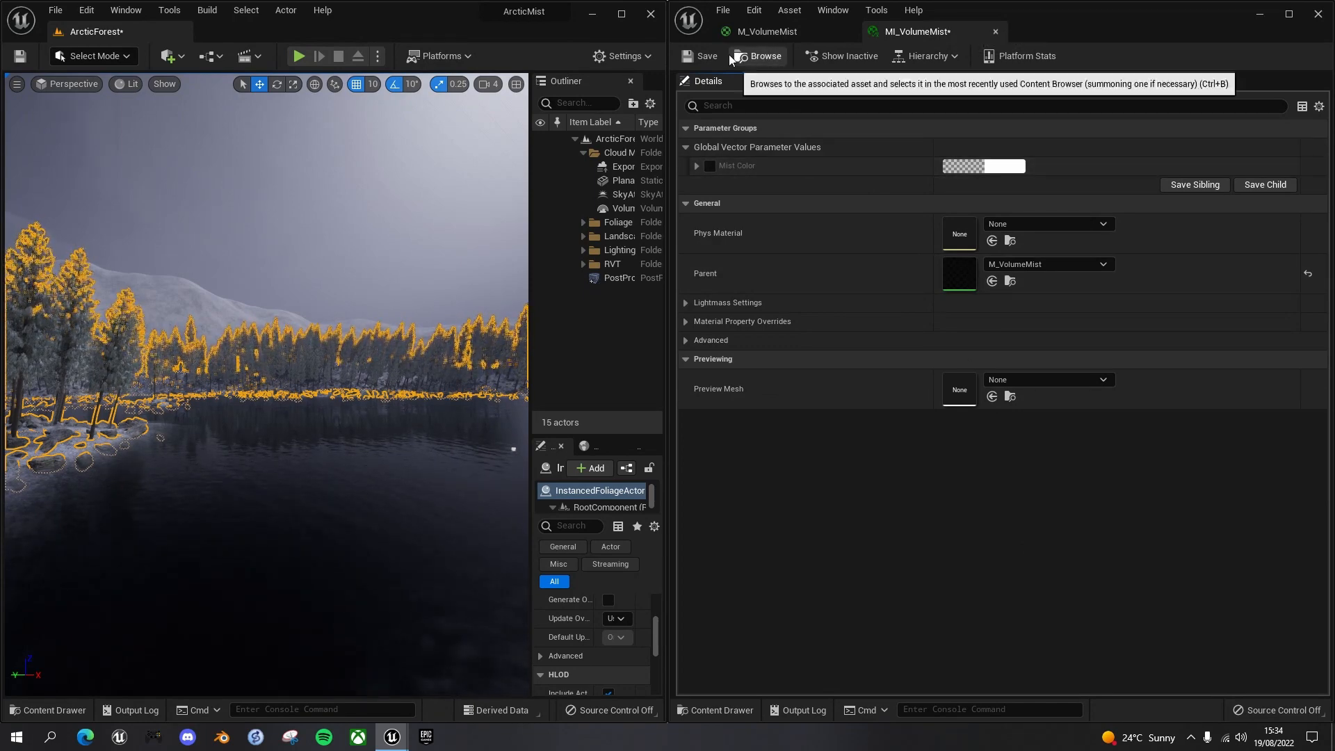
left_click(699, 56)
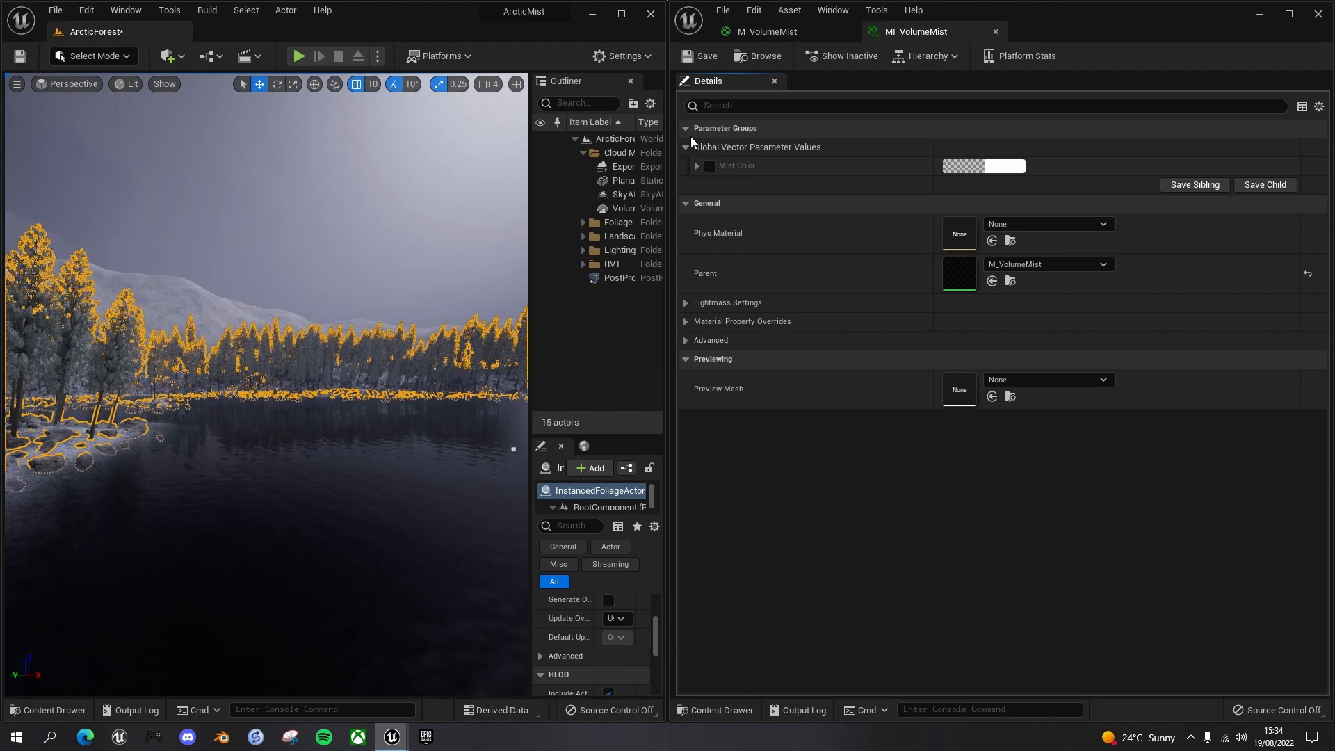
Clear the foliage selection and place a cube shape in the middle of the lake.
key("Escape")
right_click_drag(417, 357, 375, 442)
key("e")
key("d")
key("s")
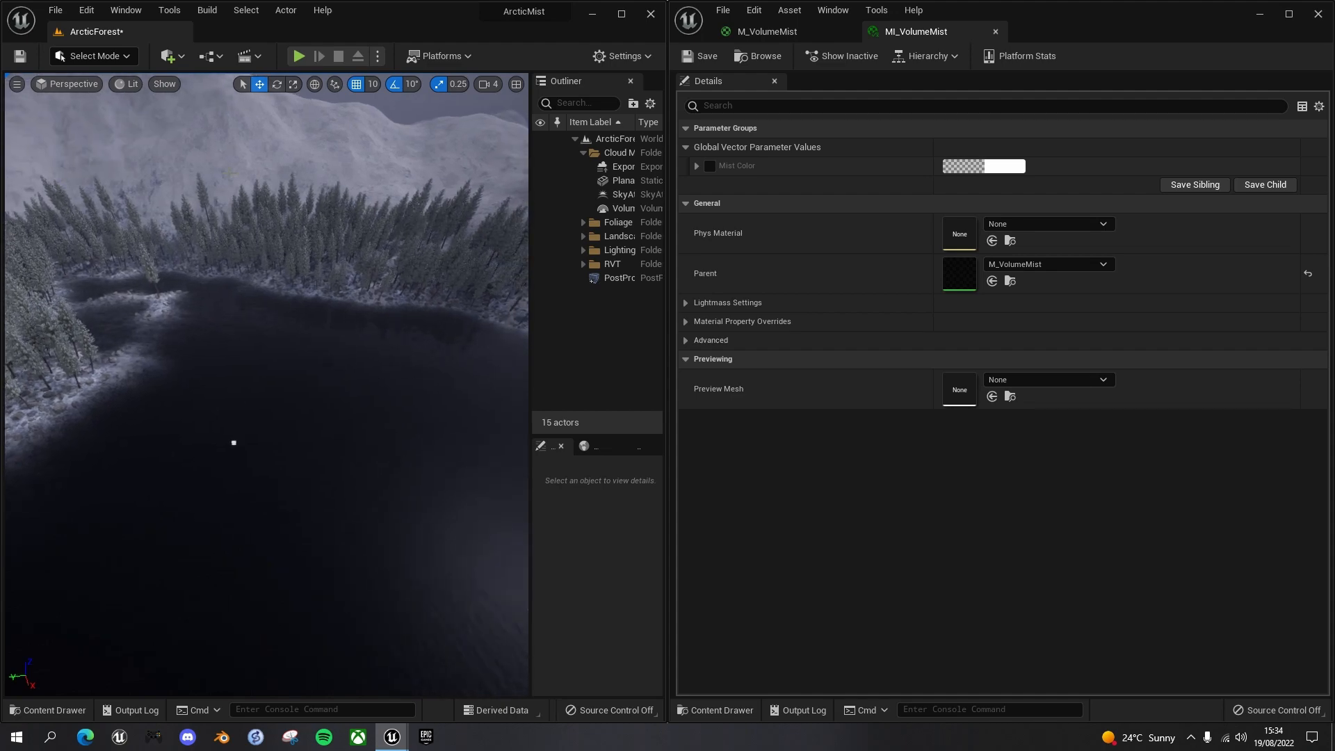
left_click(167, 56)
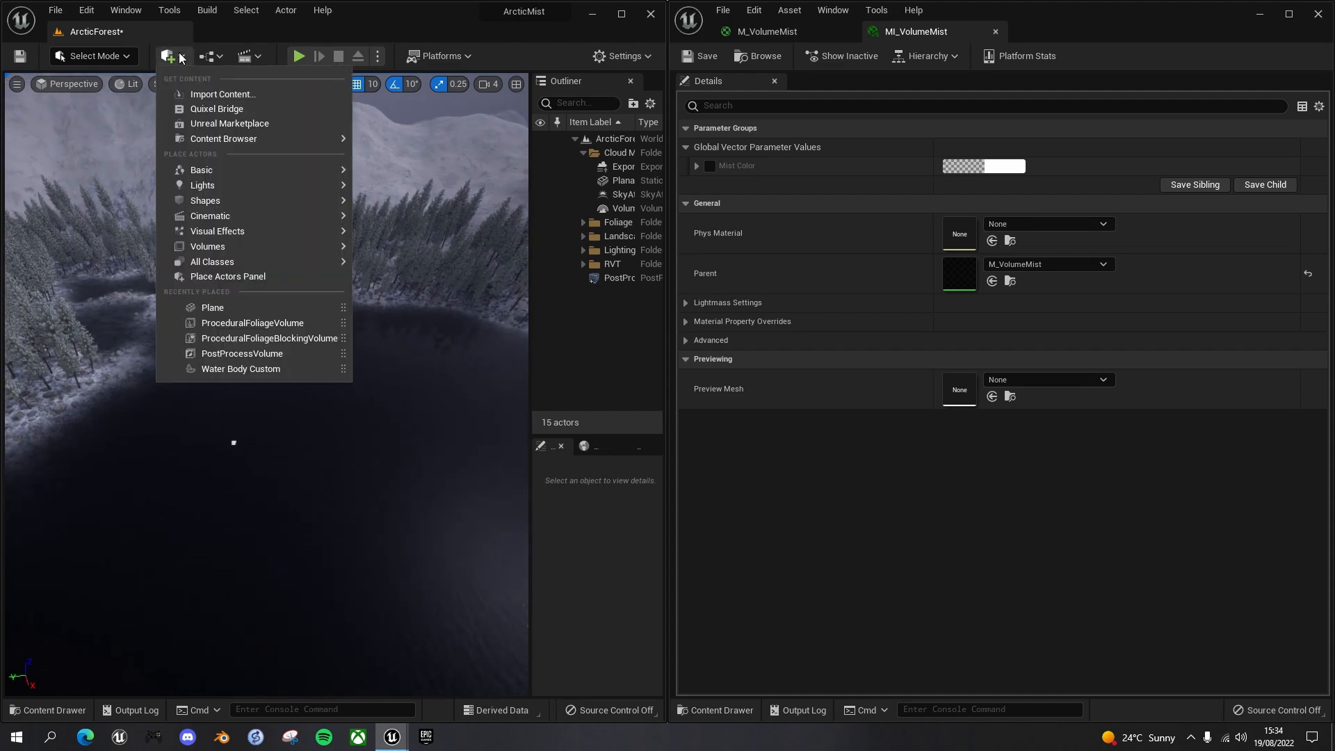
mouse_move(235, 200)
left_click_drag(417, 253, 270, 447)
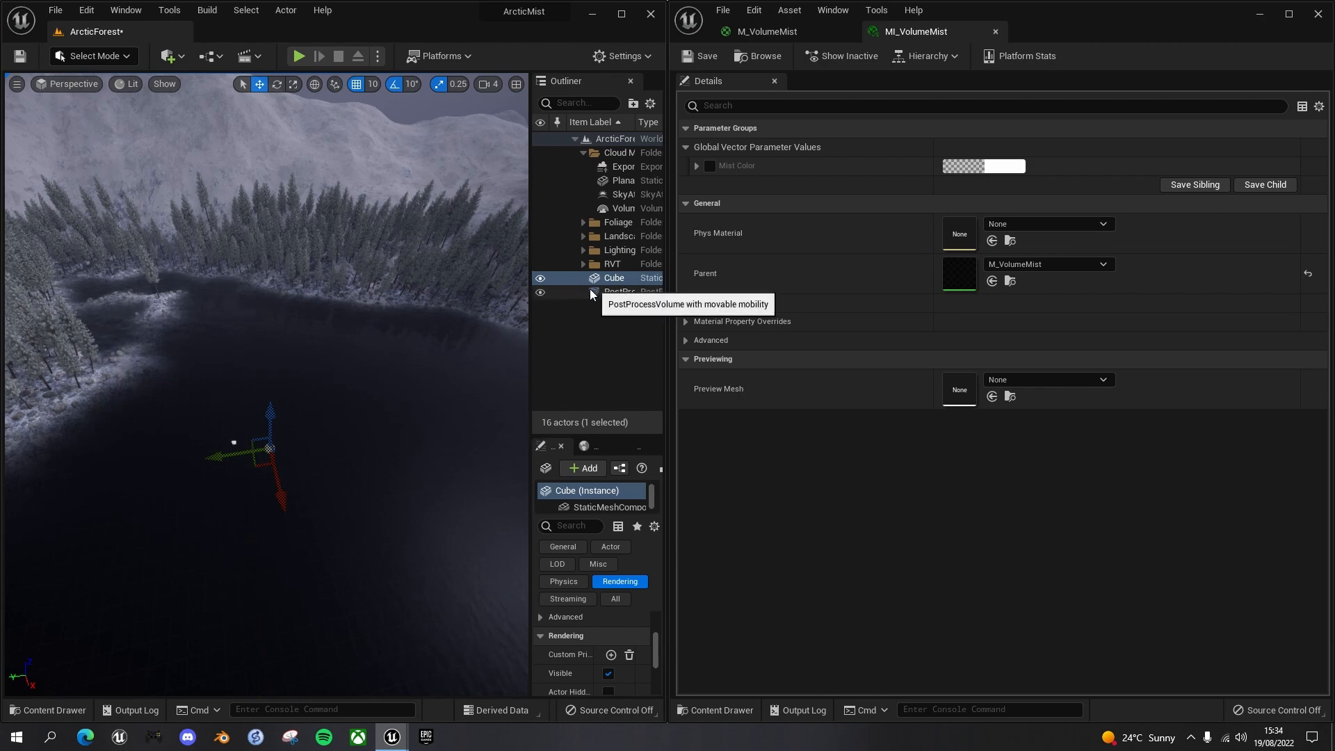
Rename the new cube actor VolumeMist.
left_click(610, 279)
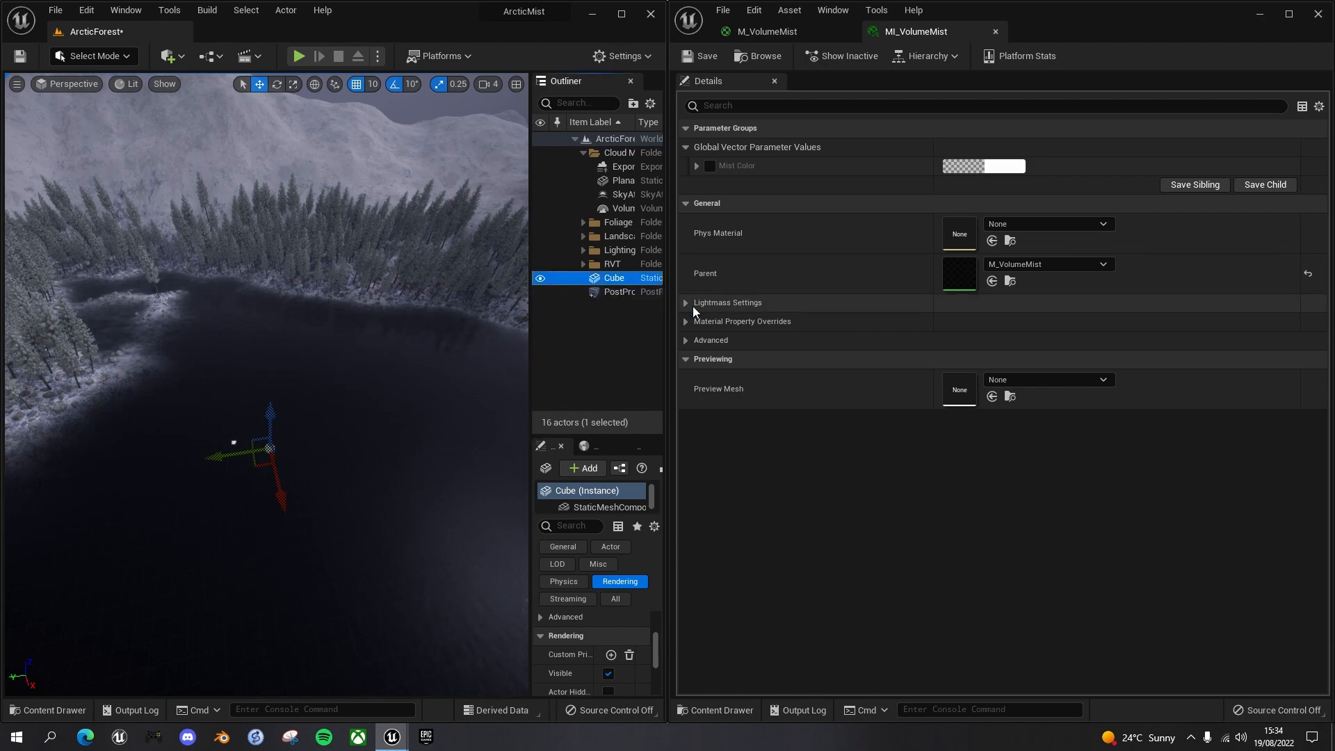
key("F2")
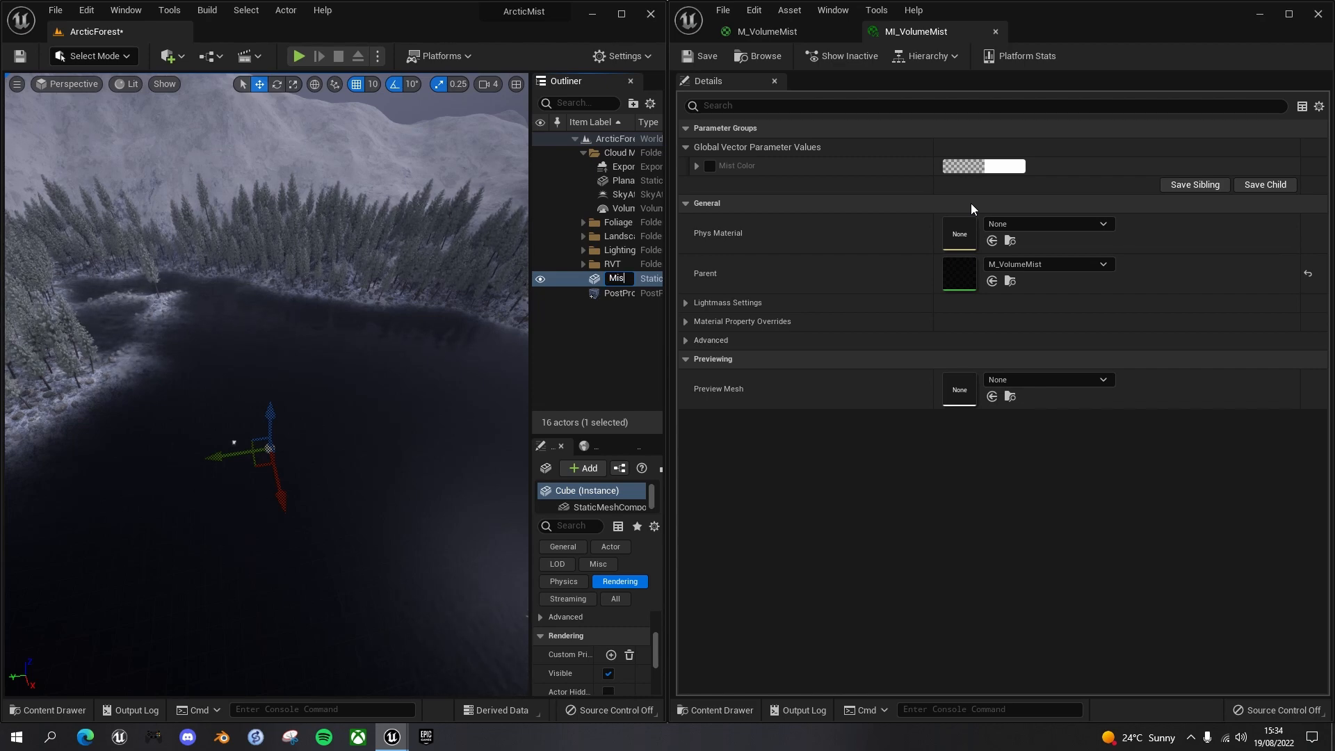
type("VolumeMist")
key("Return")
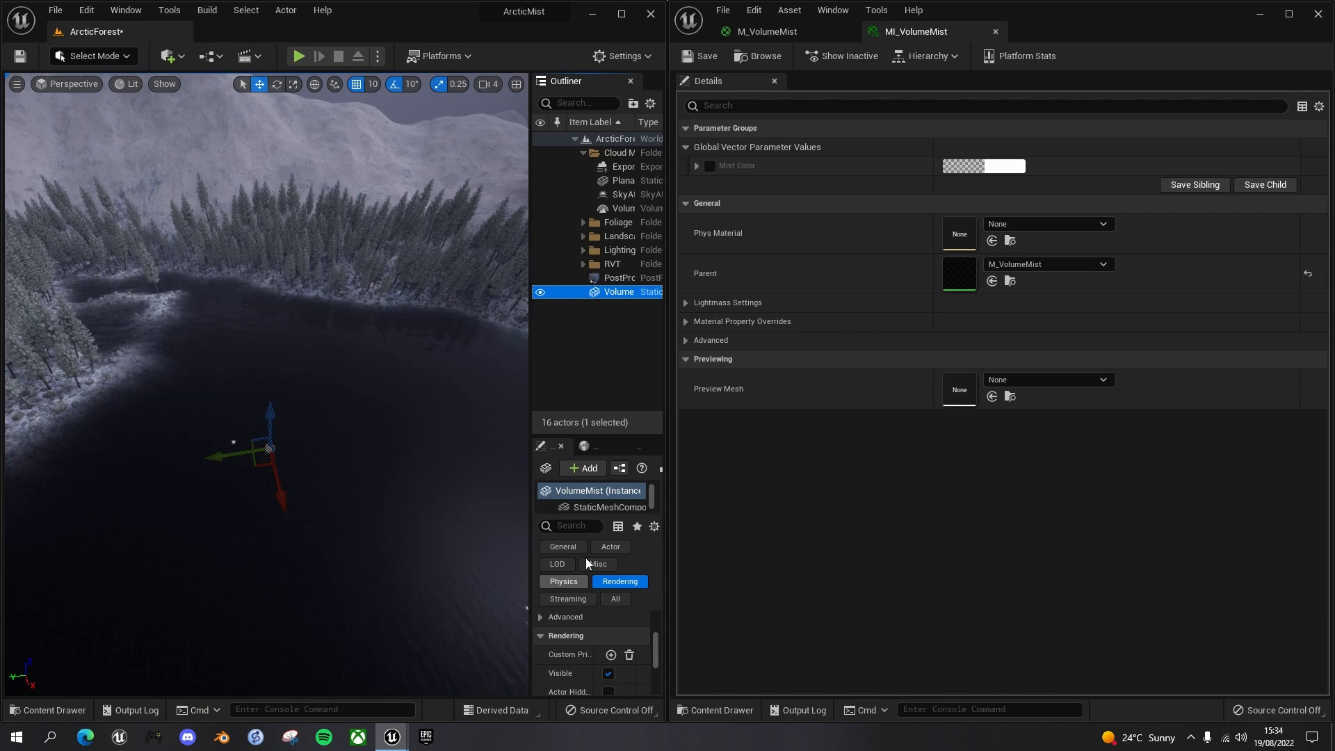
Set the VolumeMist cube's scale to 200 in X, 200 in Y and 5 in Z.
left_click(561, 546)
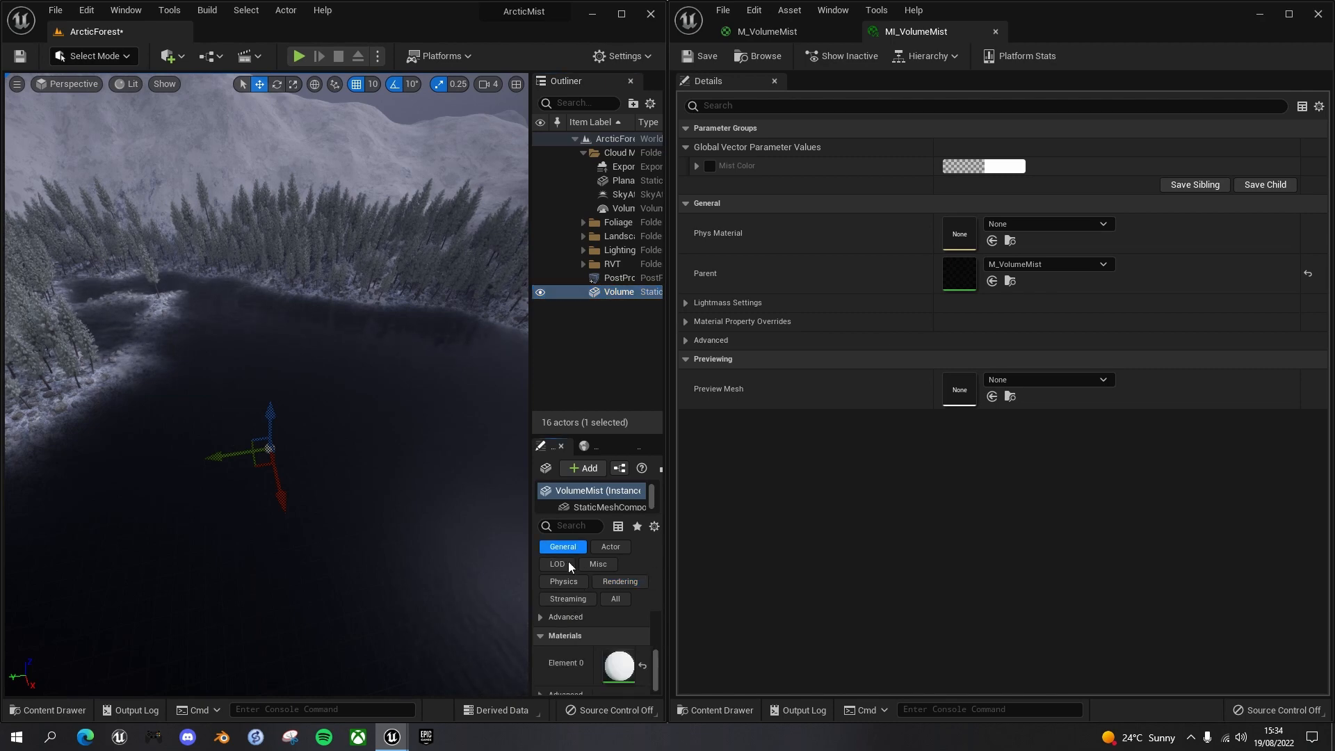
left_click_drag(530, 467, 443, 471)
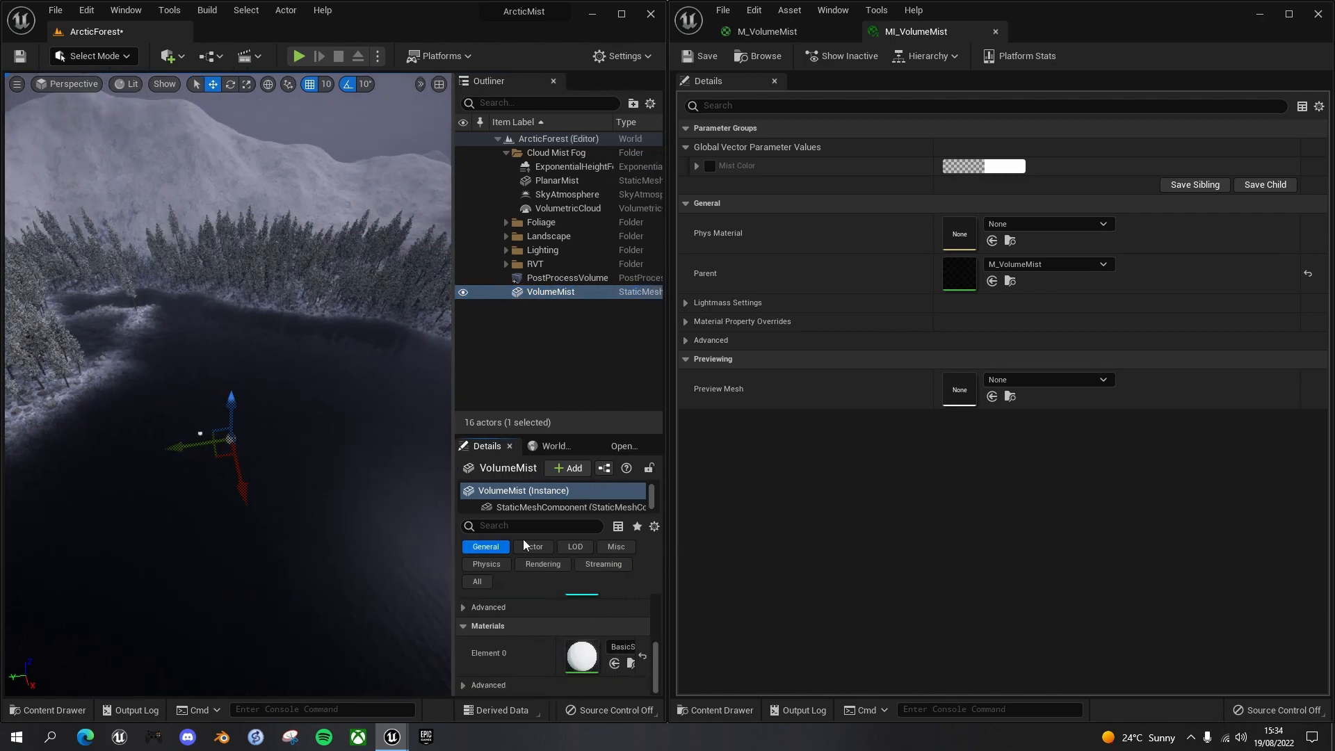
scroll(542, 632, "up", 5)
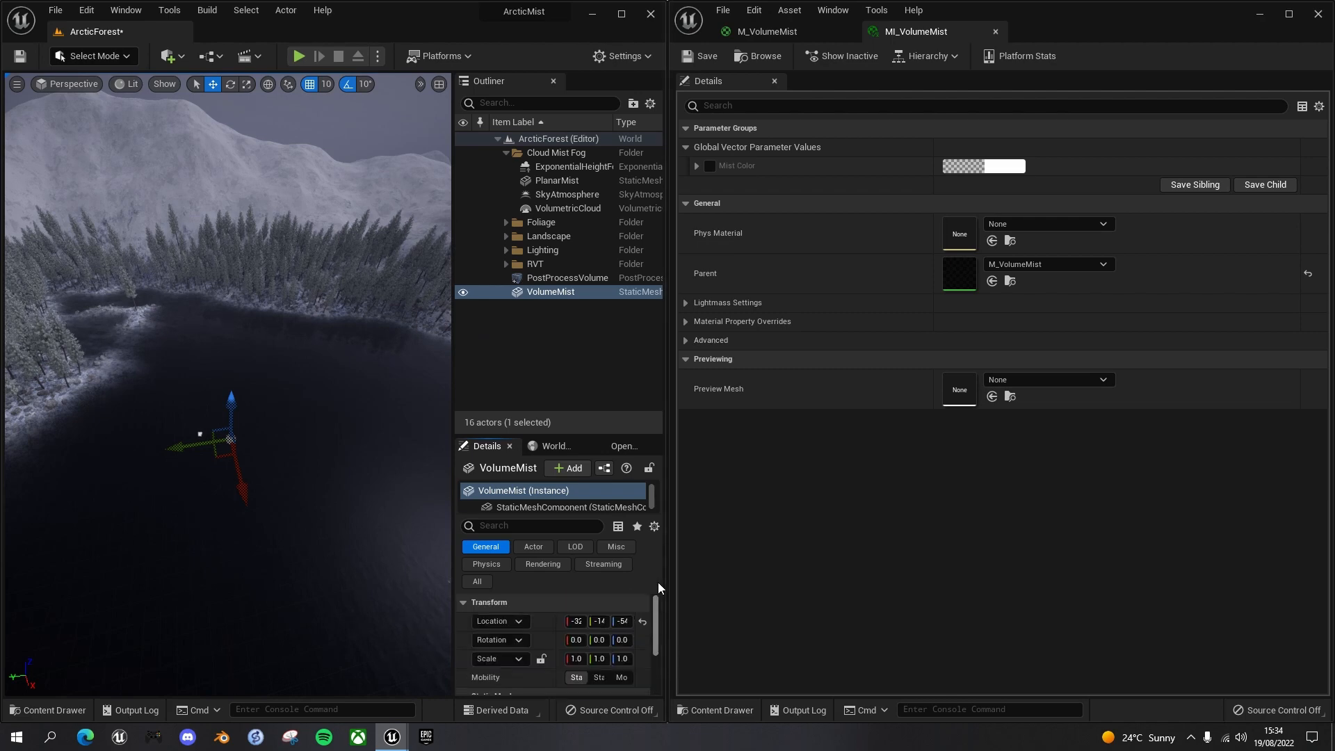
left_click_drag(452, 503, 419, 504)
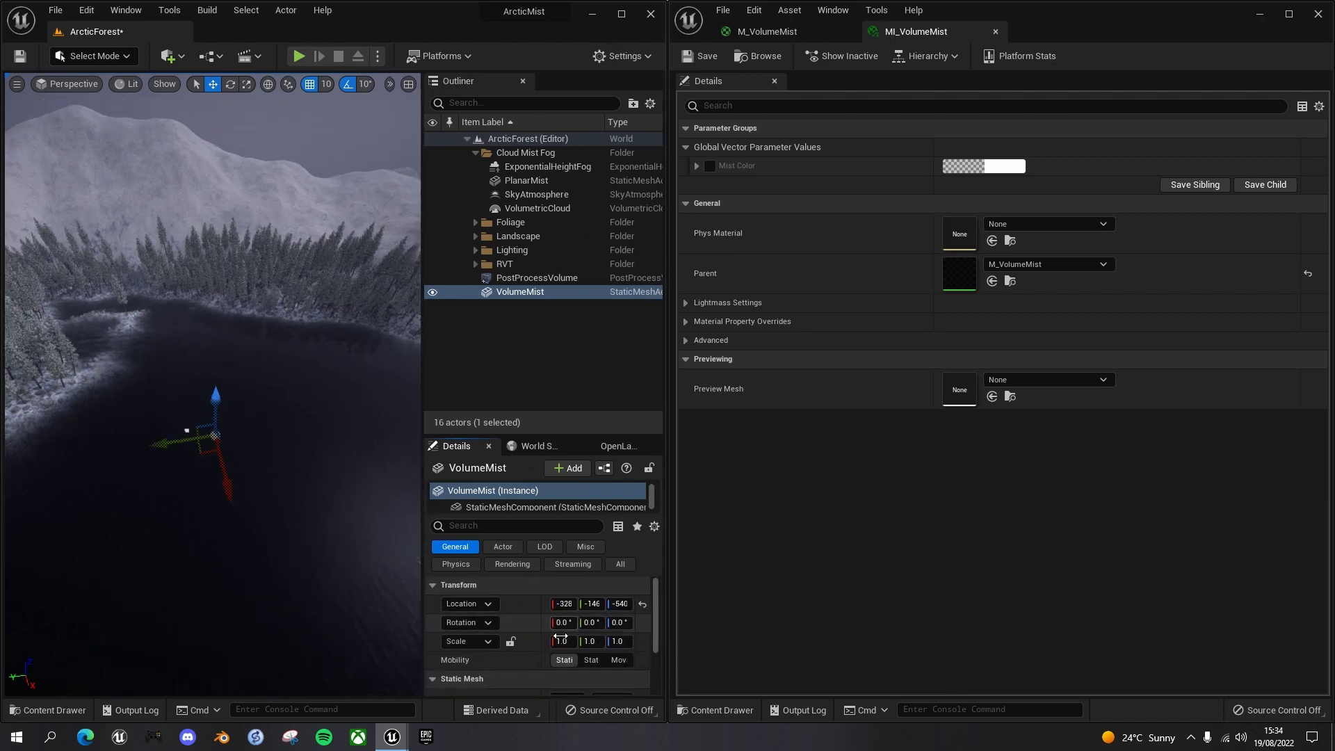
left_click(563, 641)
type("200")
key("Tab")
type("200")
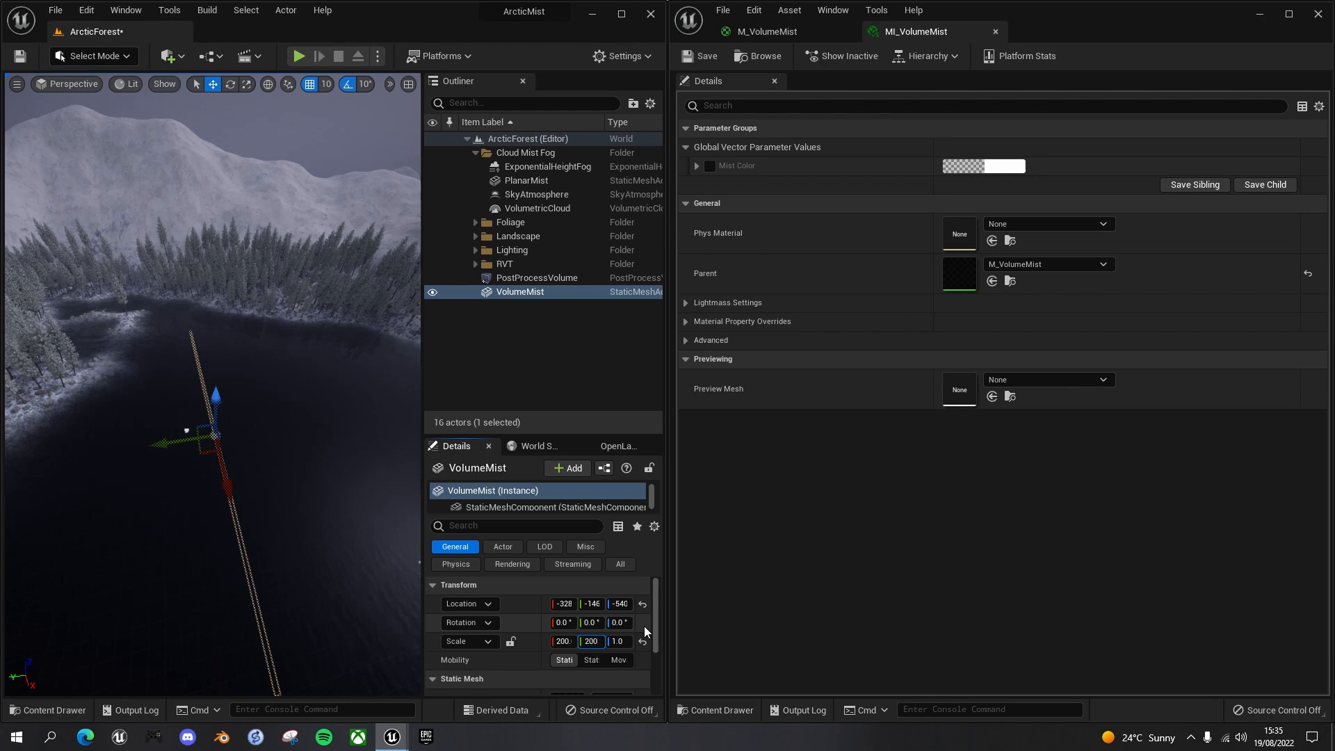
key("Tab")
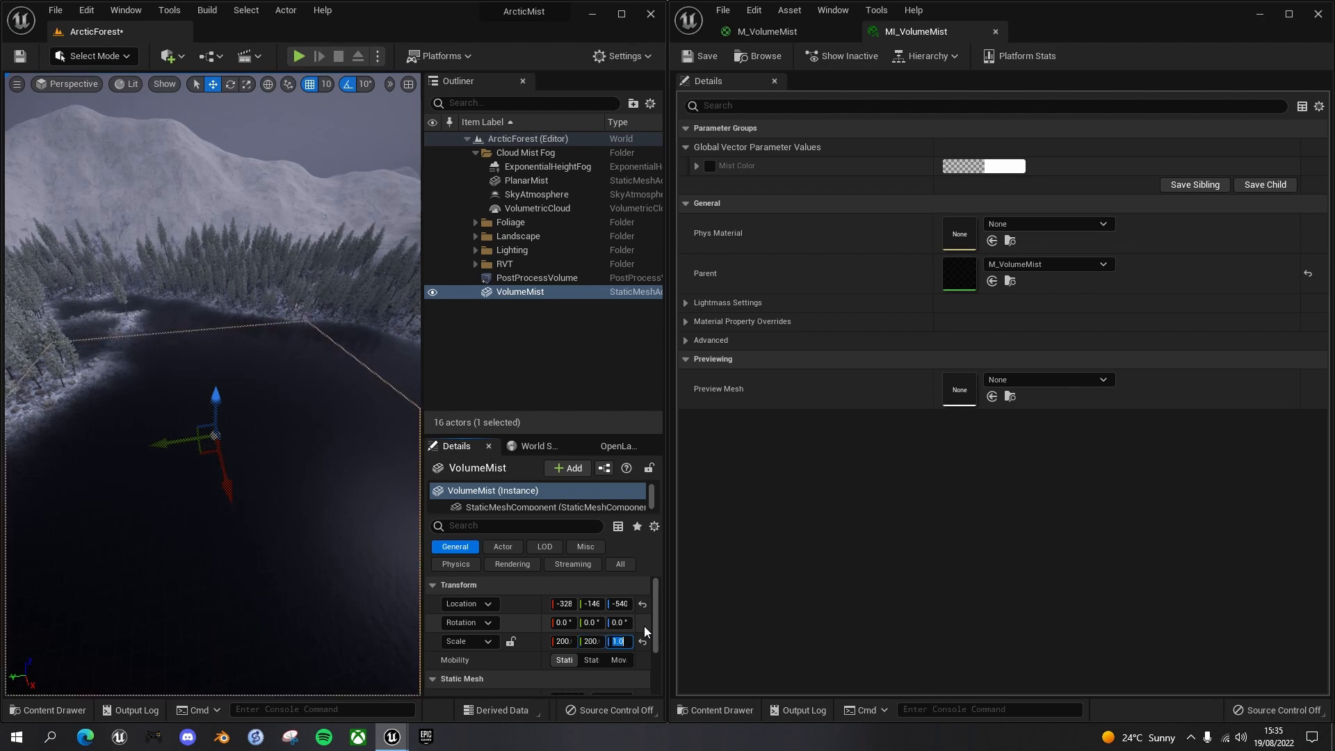
type("5")
key("Return")
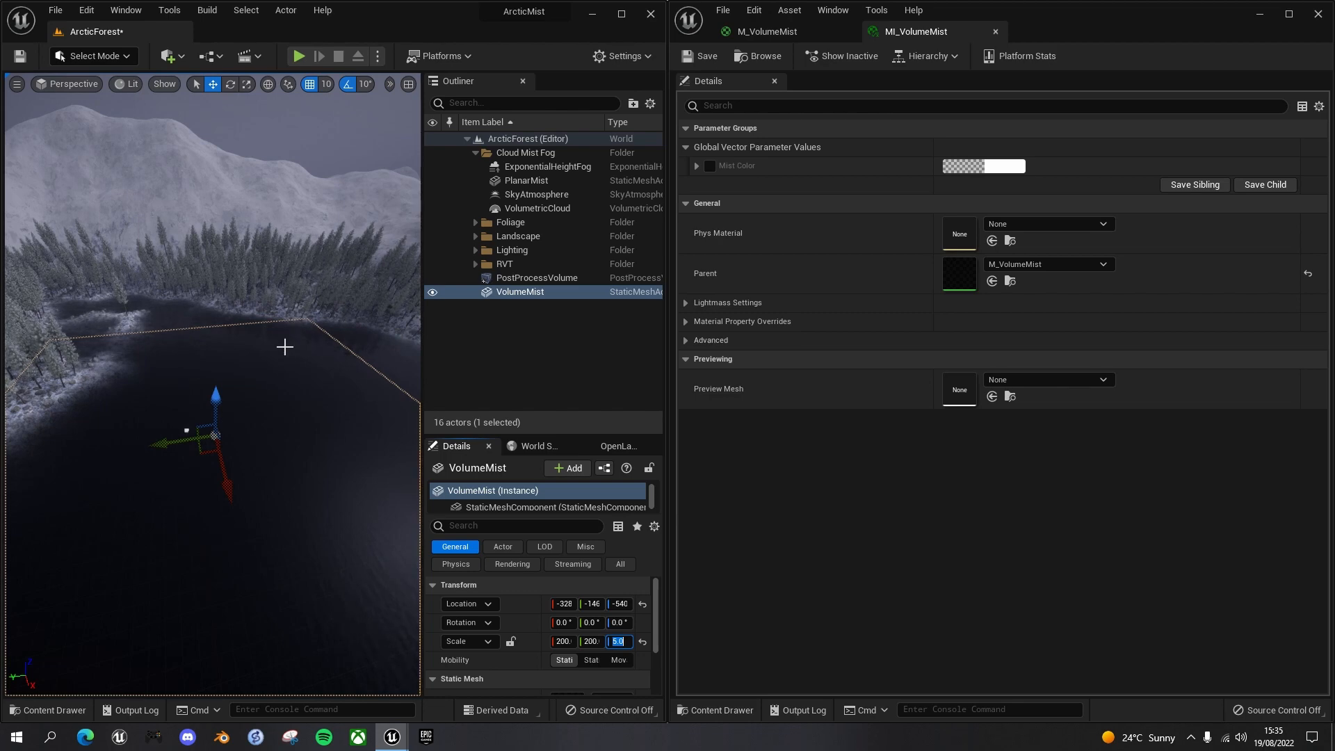
Raise the VolumeMist cube along the Z axis until it sits above the lake's water surface.
left_click_drag(215, 397, 236, 338)
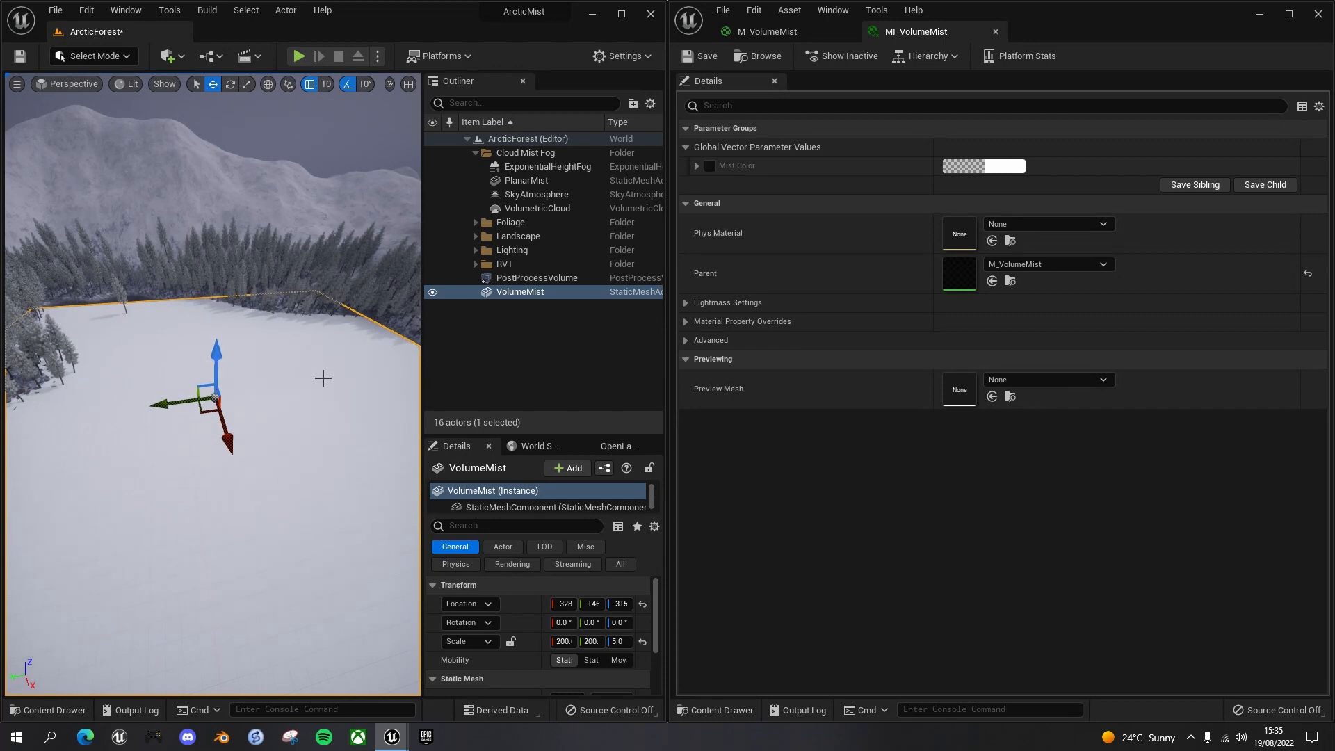
right_click_drag(335, 396, 335, 396)
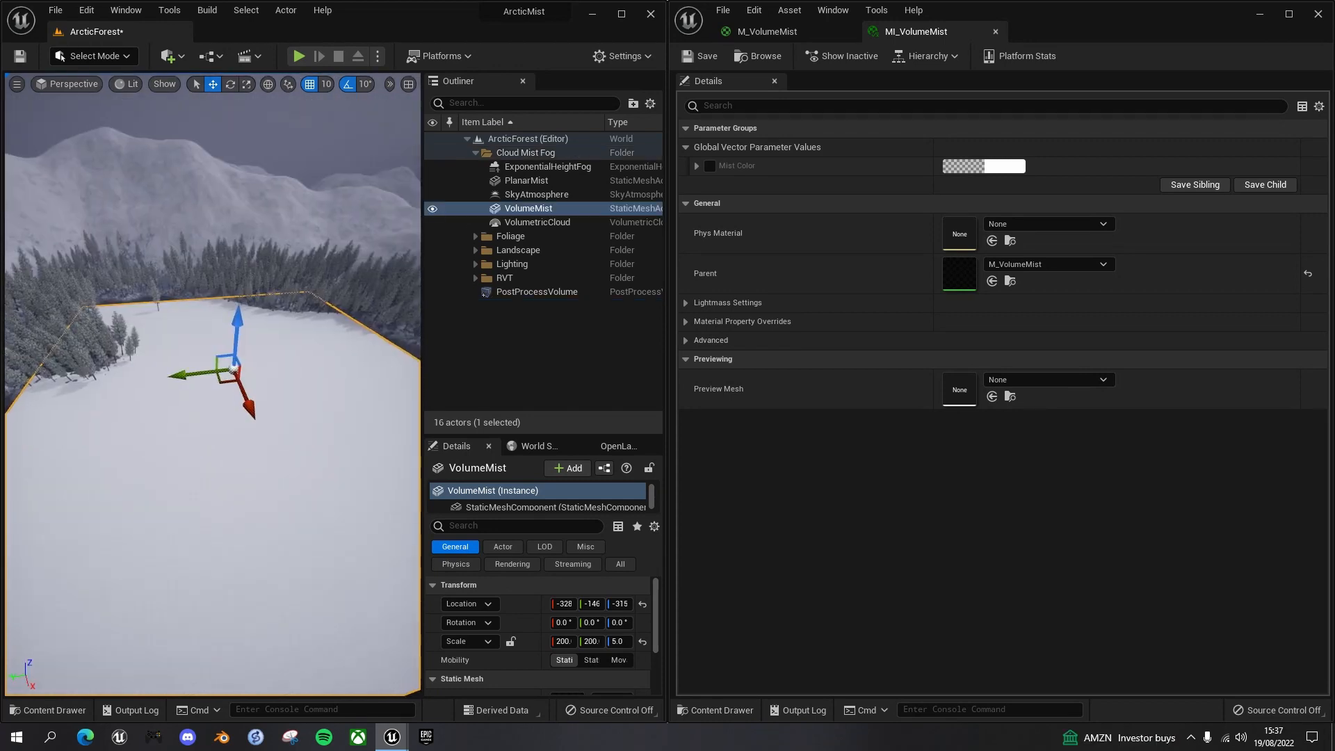
right_click_drag(281, 458, 283, 453)
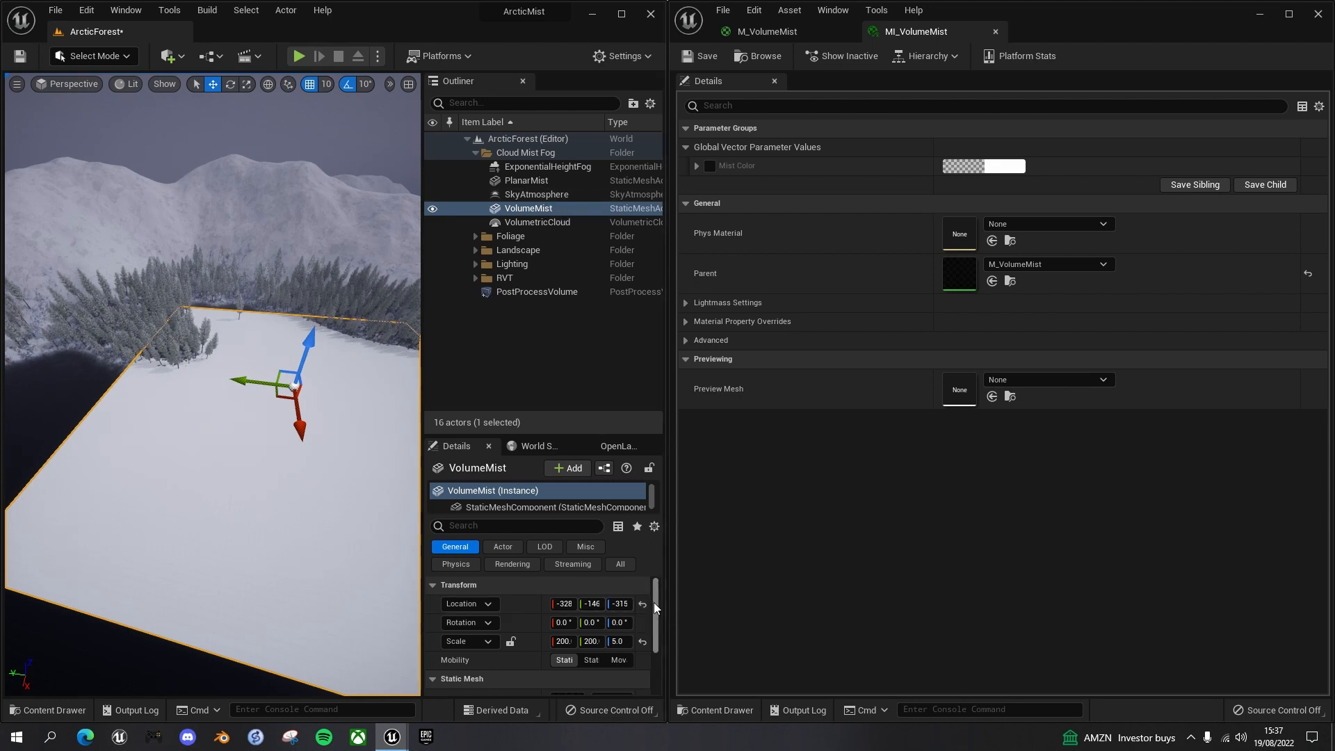
Assign the MI_VolumeMist material instance to Element 0 of the VolumeMist cube.
left_click_drag(656, 605, 651, 665)
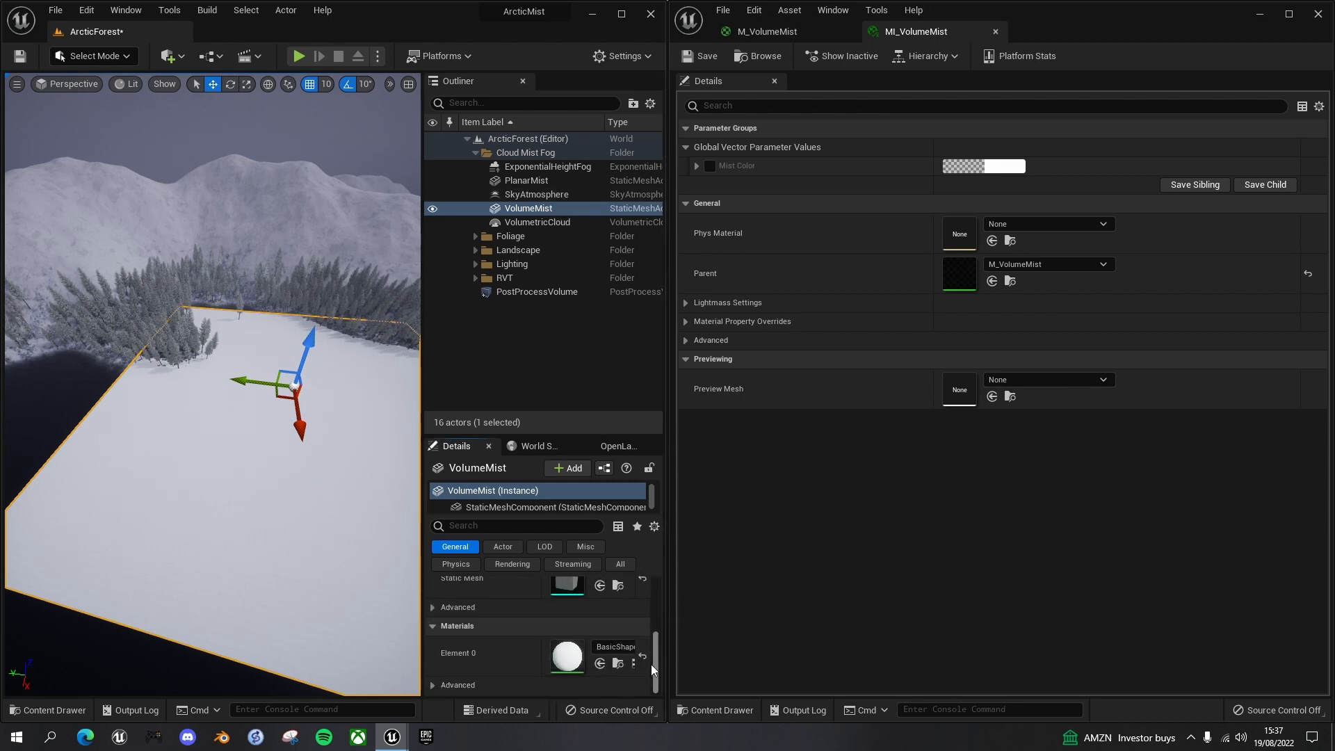
left_click(609, 648)
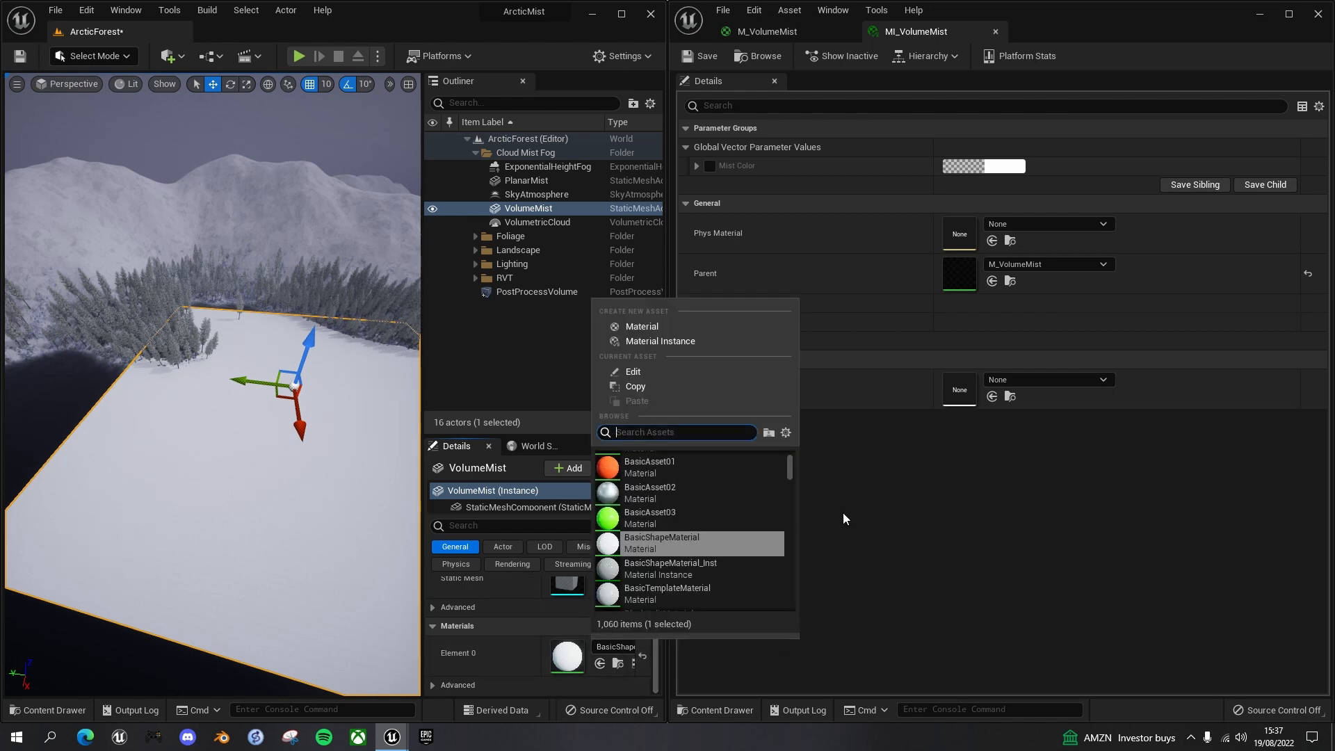
type("volume")
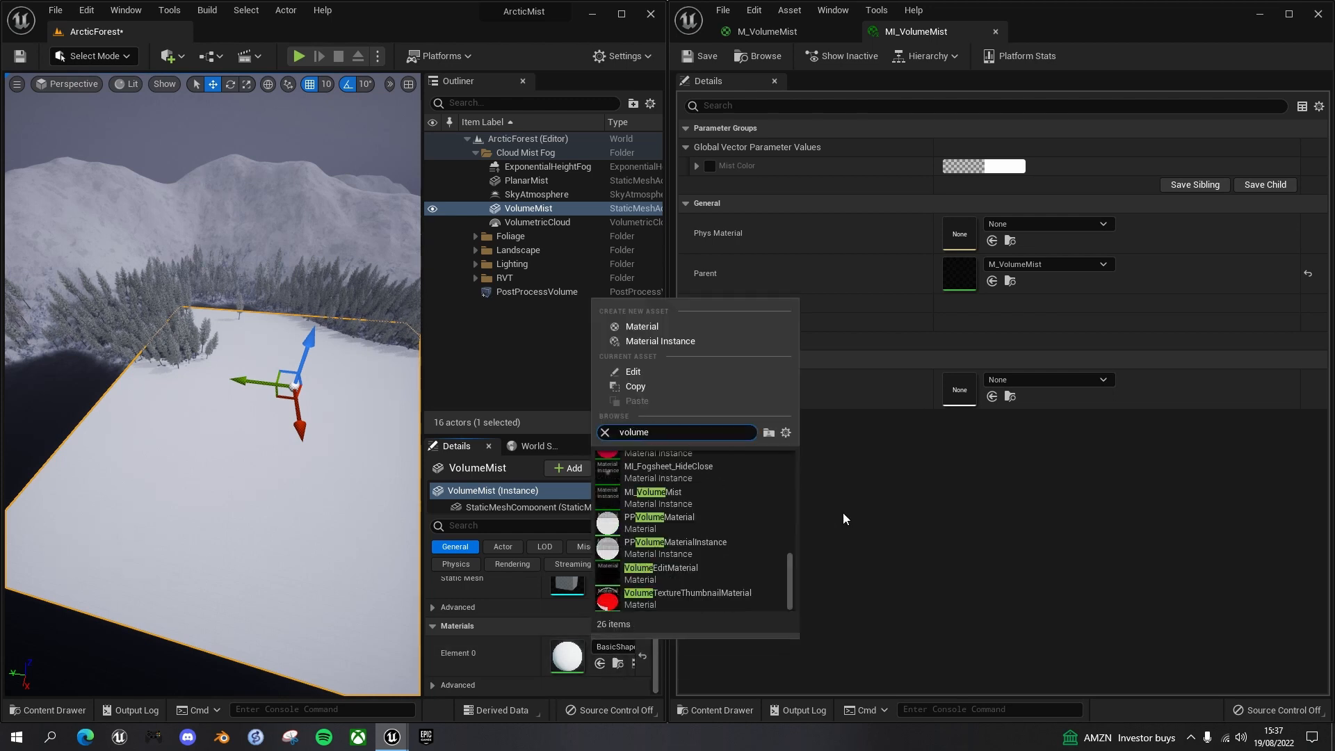
left_click(630, 495)
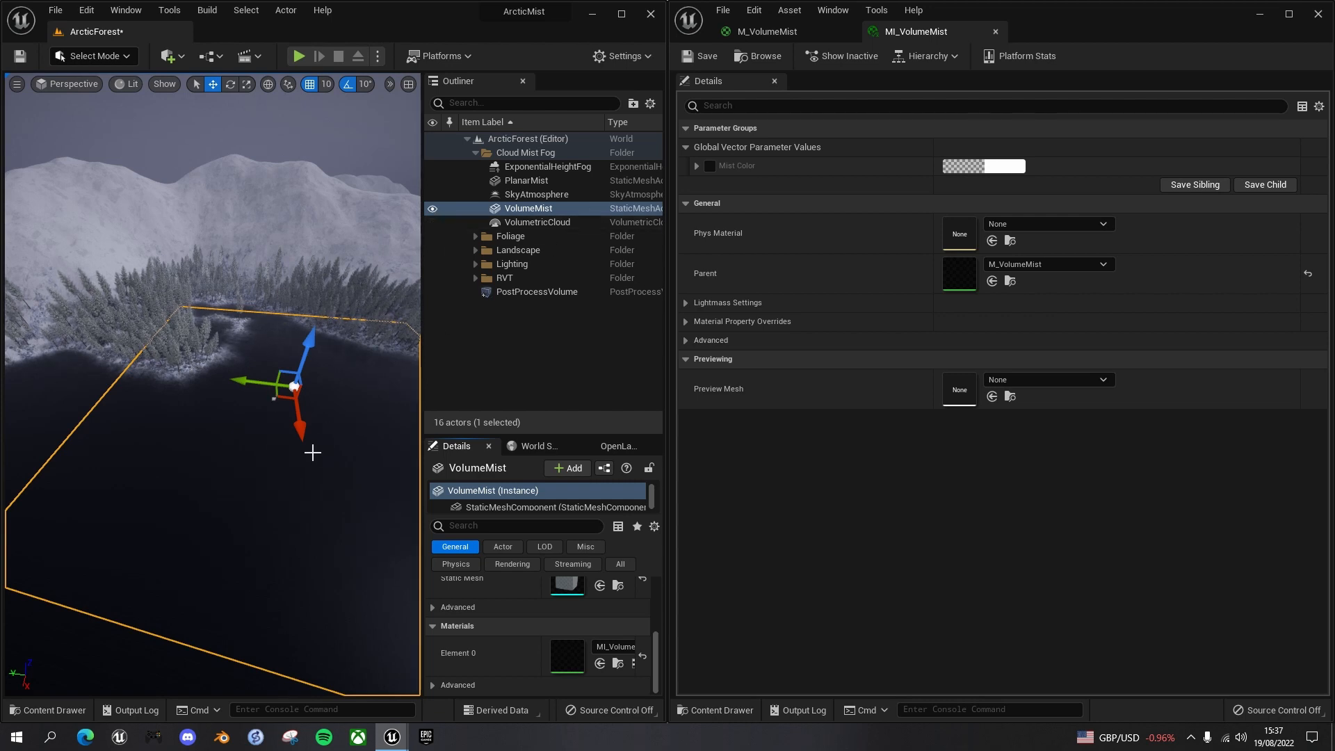
Enable Volumetric Fog on the ExponentialHeightFog actor.
right_click_drag(213, 458, 218, 456)
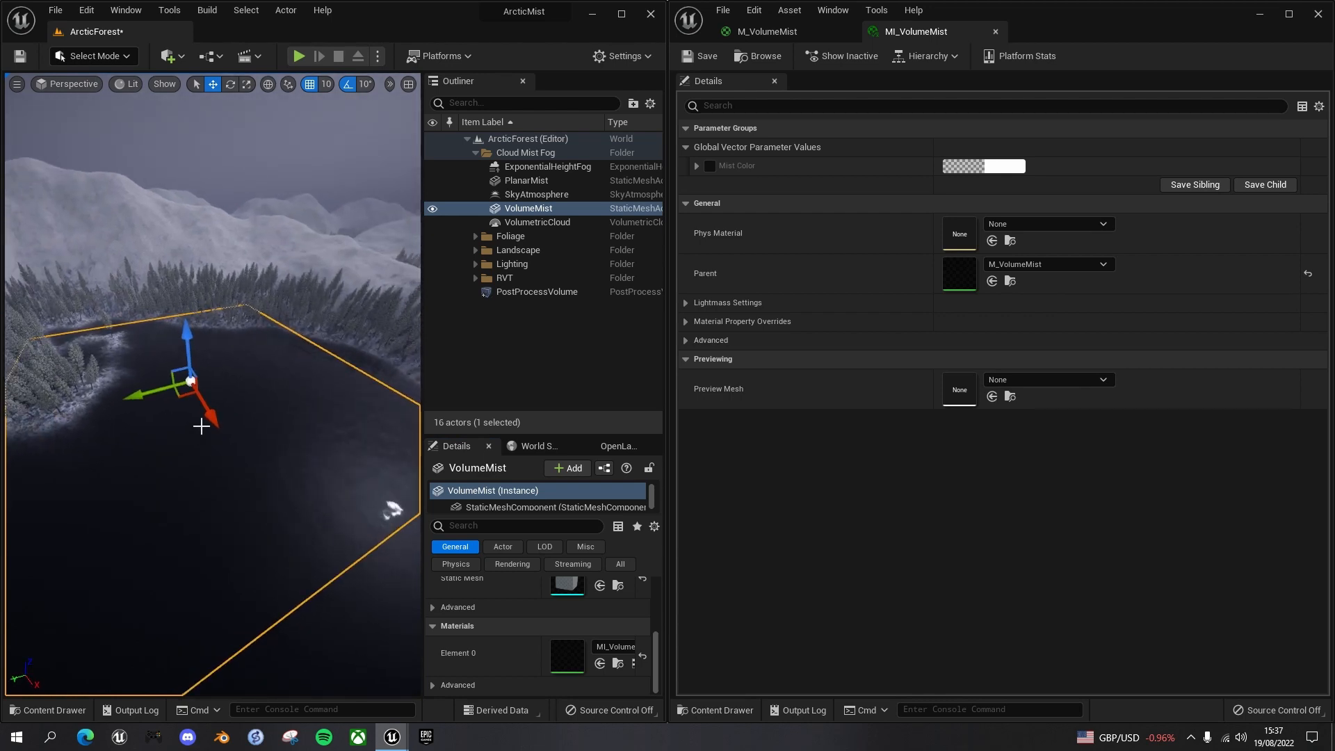
right_click_drag(212, 417, 242, 388)
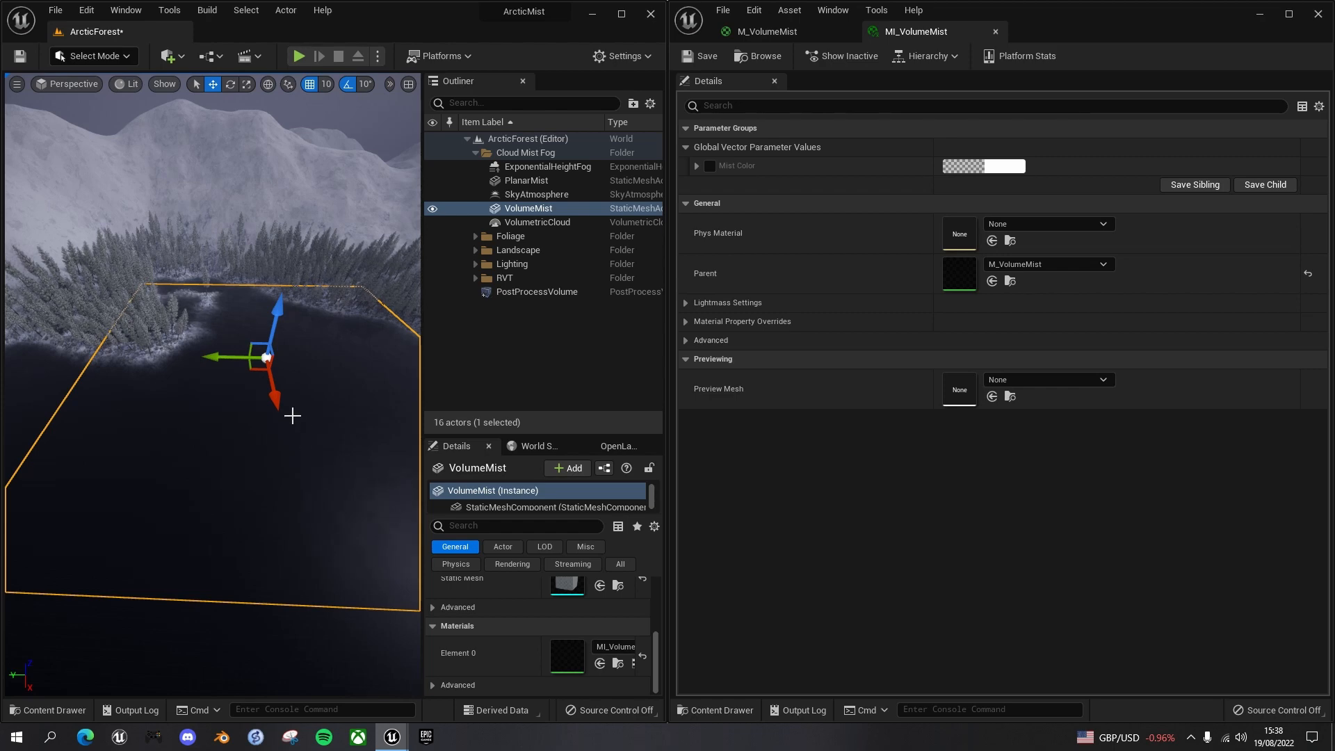
left_click(550, 166)
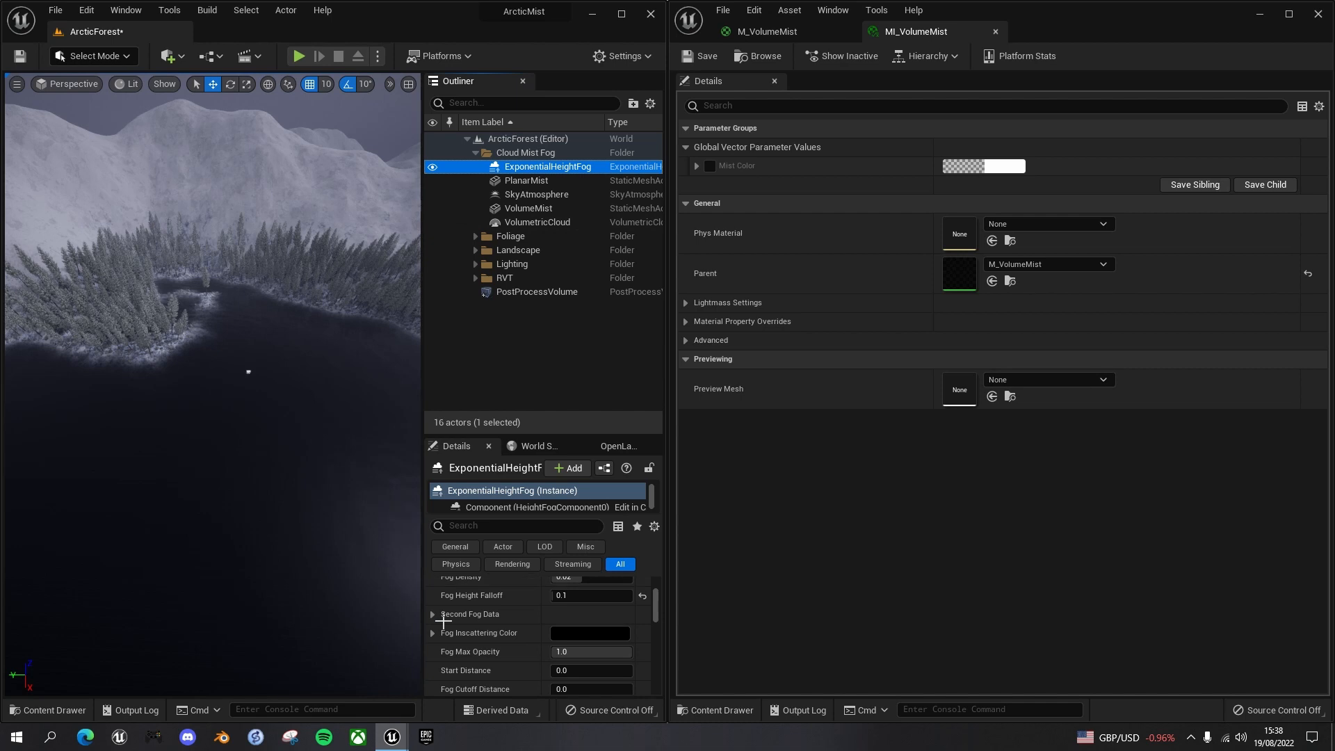
left_click_drag(655, 607, 653, 631)
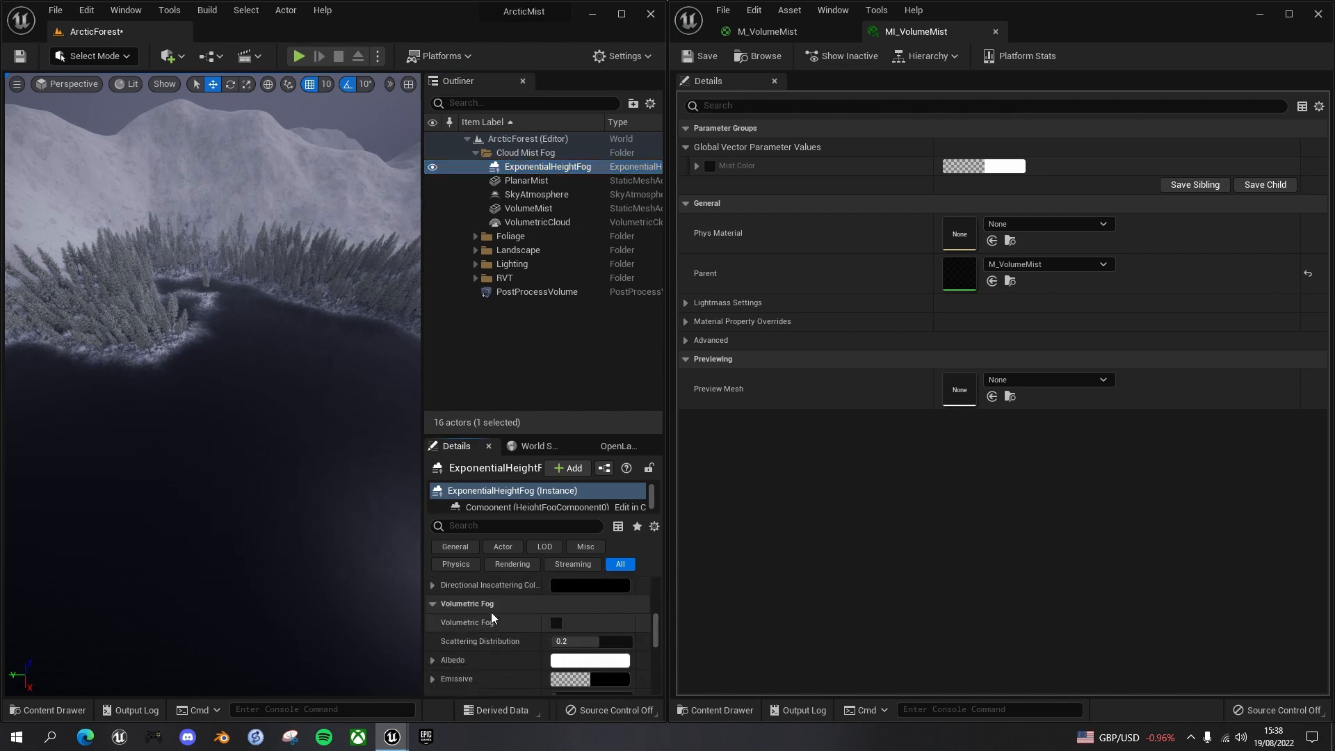
left_click(556, 623)
Set the volumetric fog View Distance of the ExponentialHeightFog to 20000.
right_click_drag(320, 477, 395, 470)
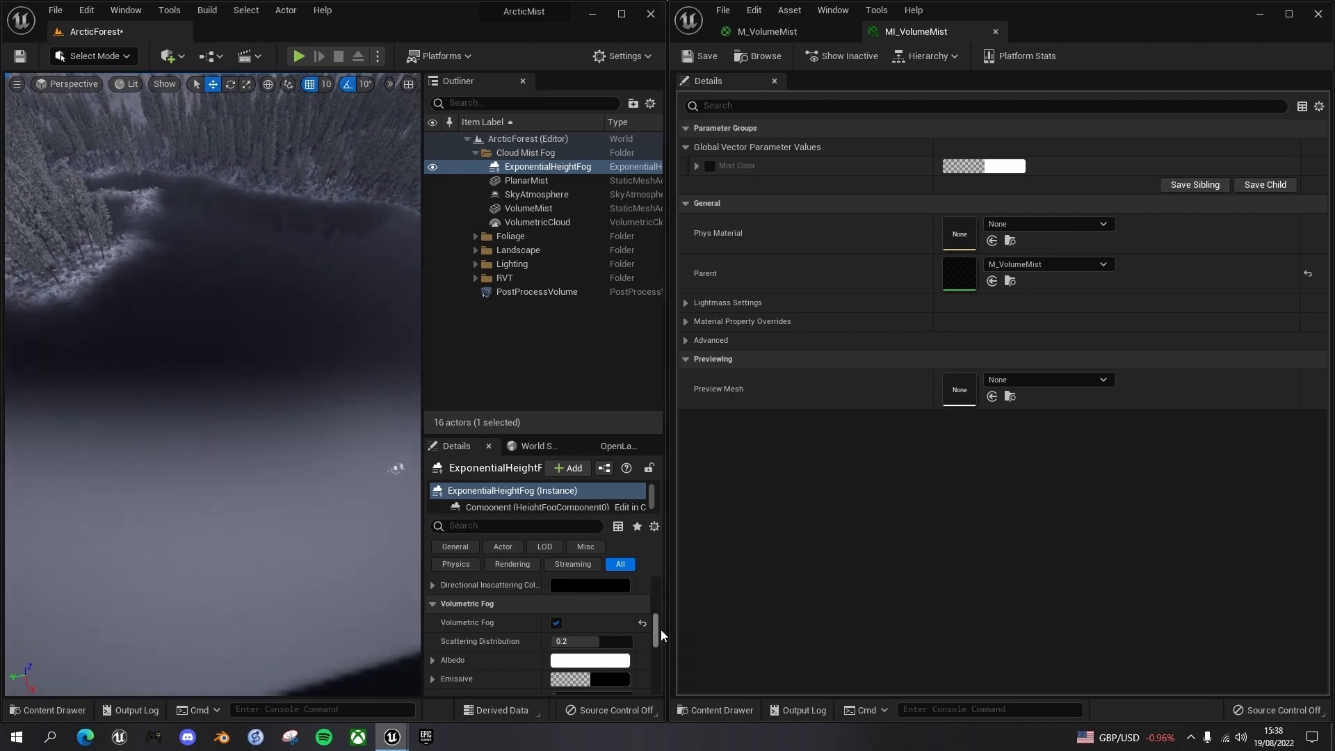
left_click_drag(656, 629, 656, 636)
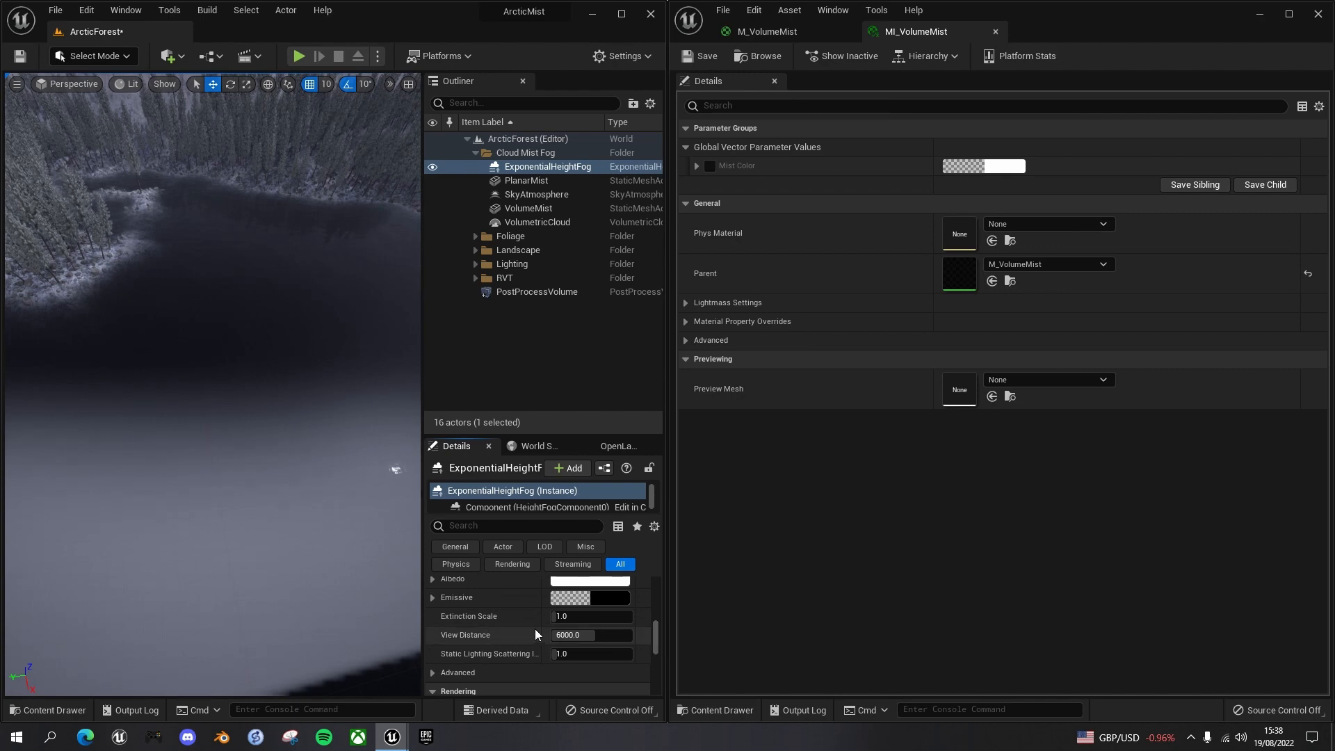
left_click(591, 635)
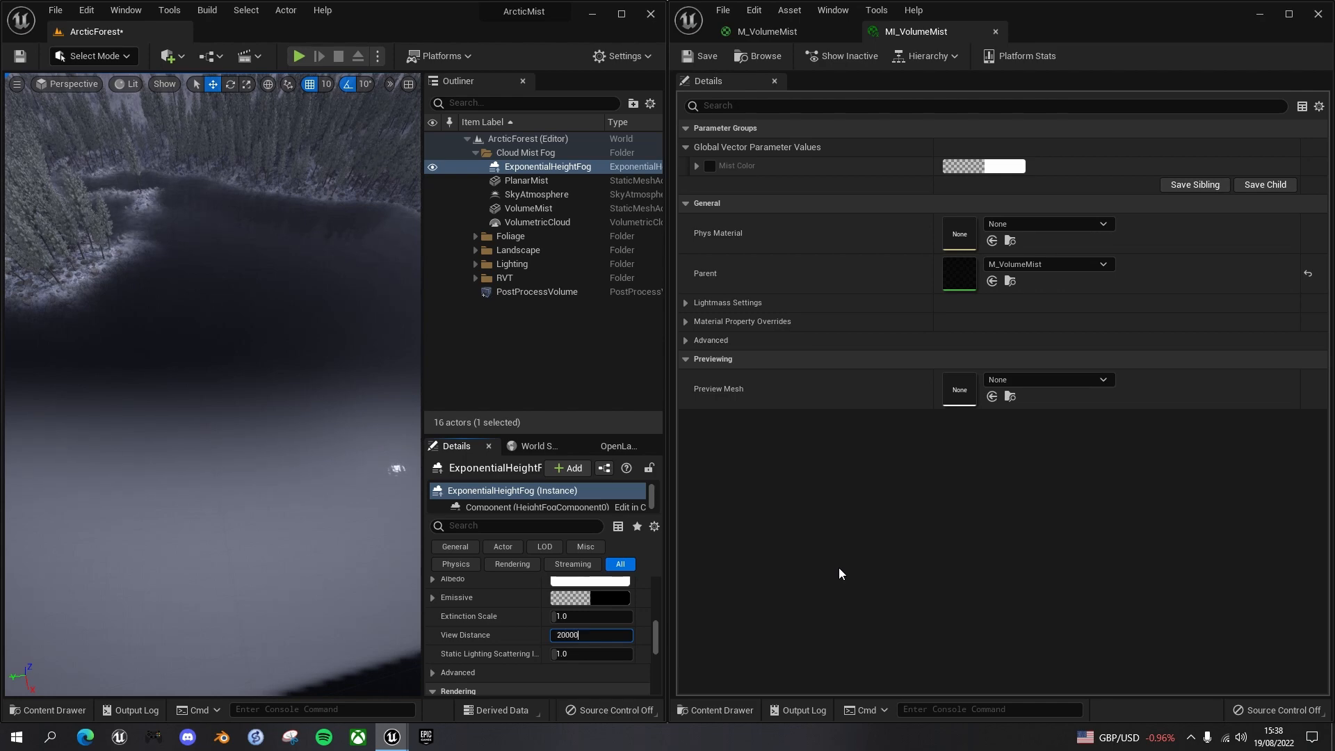
key("Return")
Check the mist's extent over the lake and set the volumetric fog View Distance to 30000.
left_click_drag(165, 511, 166, 591)
right_click_drag(393, 451, 352, 566)
left_click(578, 636)
type("30000")
key("Return")
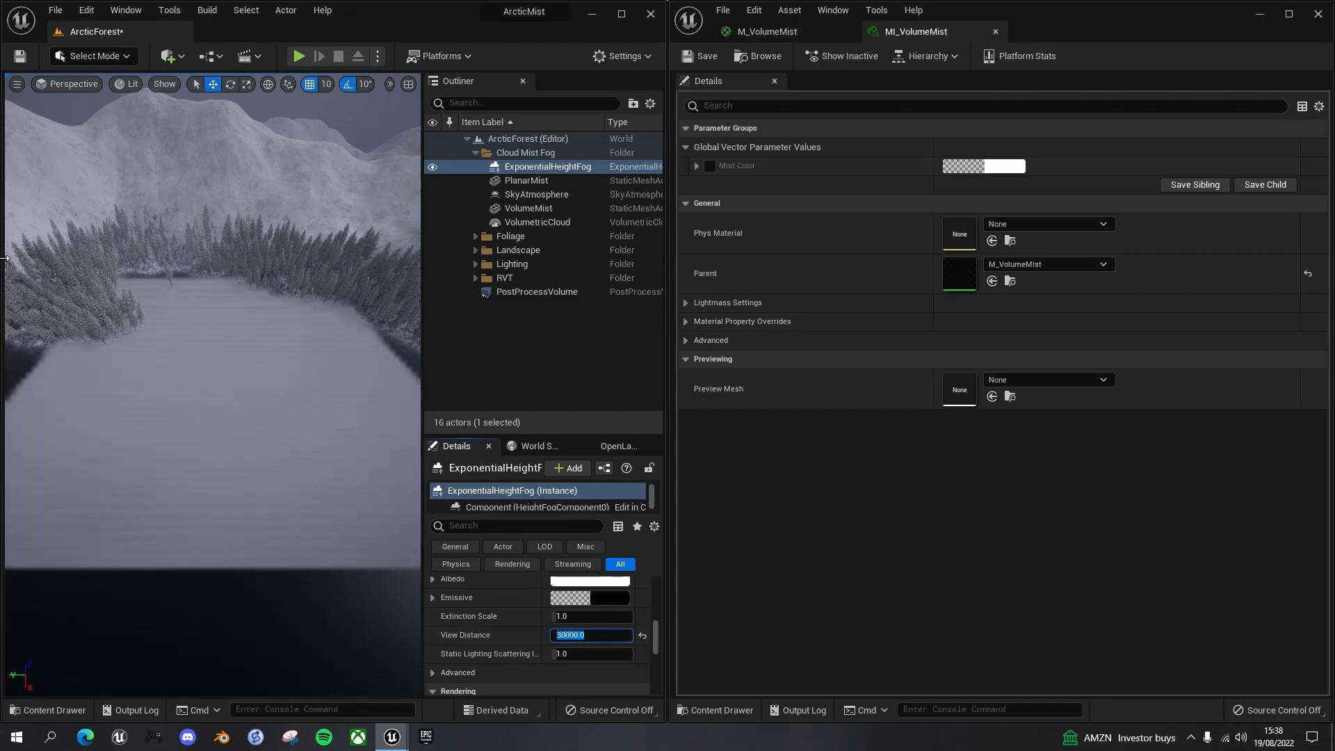
Delete the constant node that feeds the Extinction input in the M_VolumeMist material graph.
right_click_drag(369, 359, 316, 348)
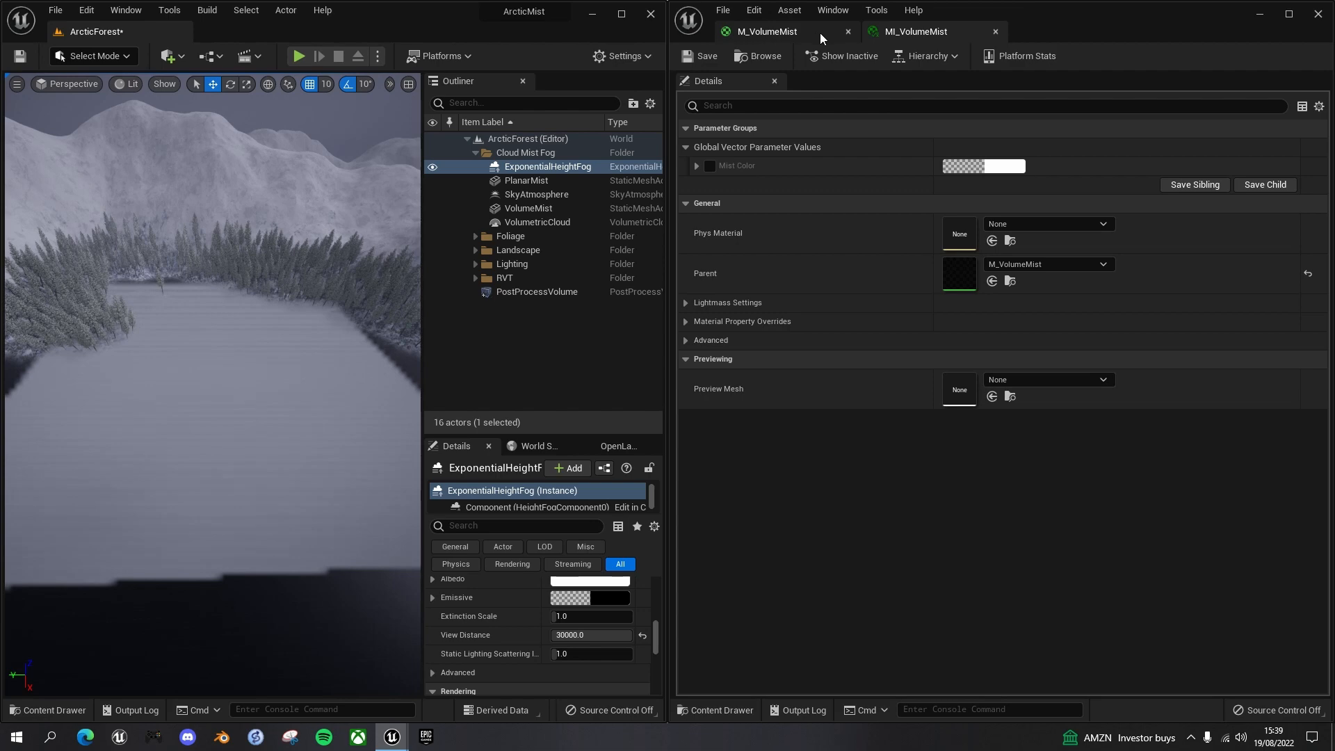
left_click(778, 32)
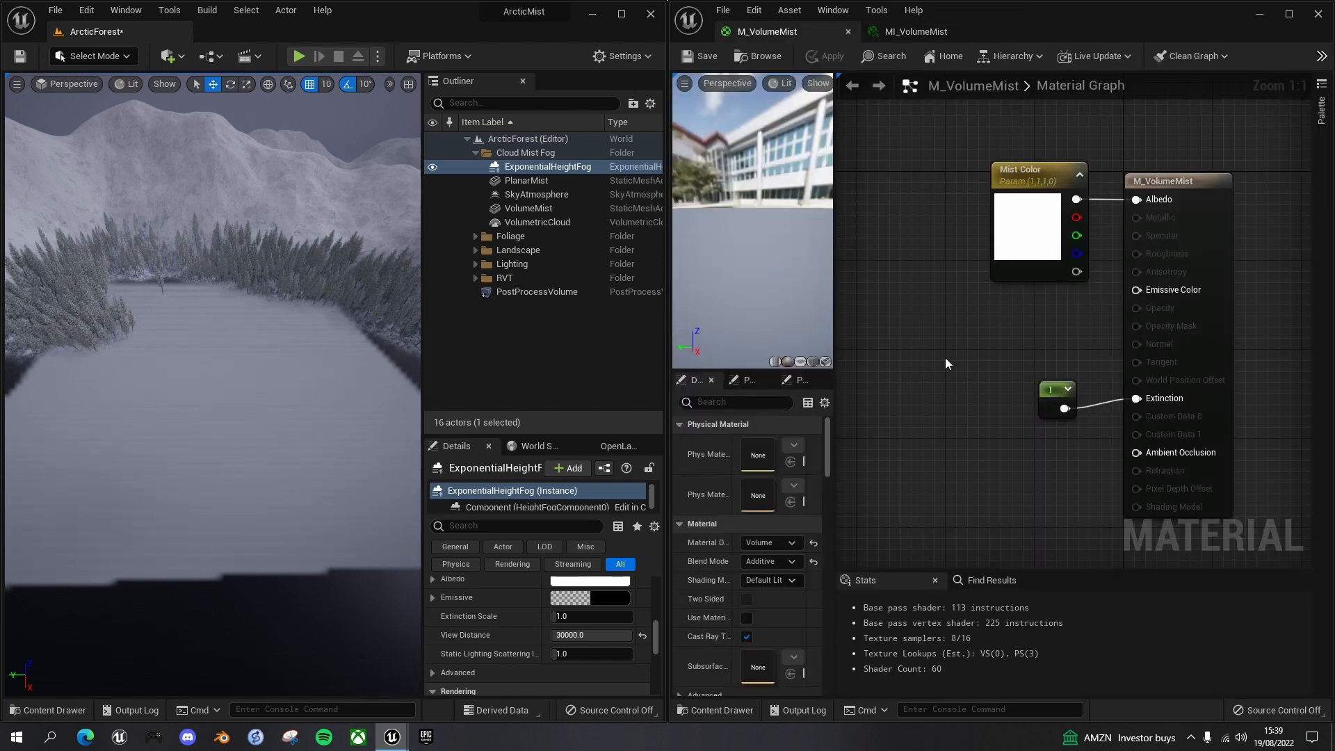
scroll(944, 357, "down", 2)
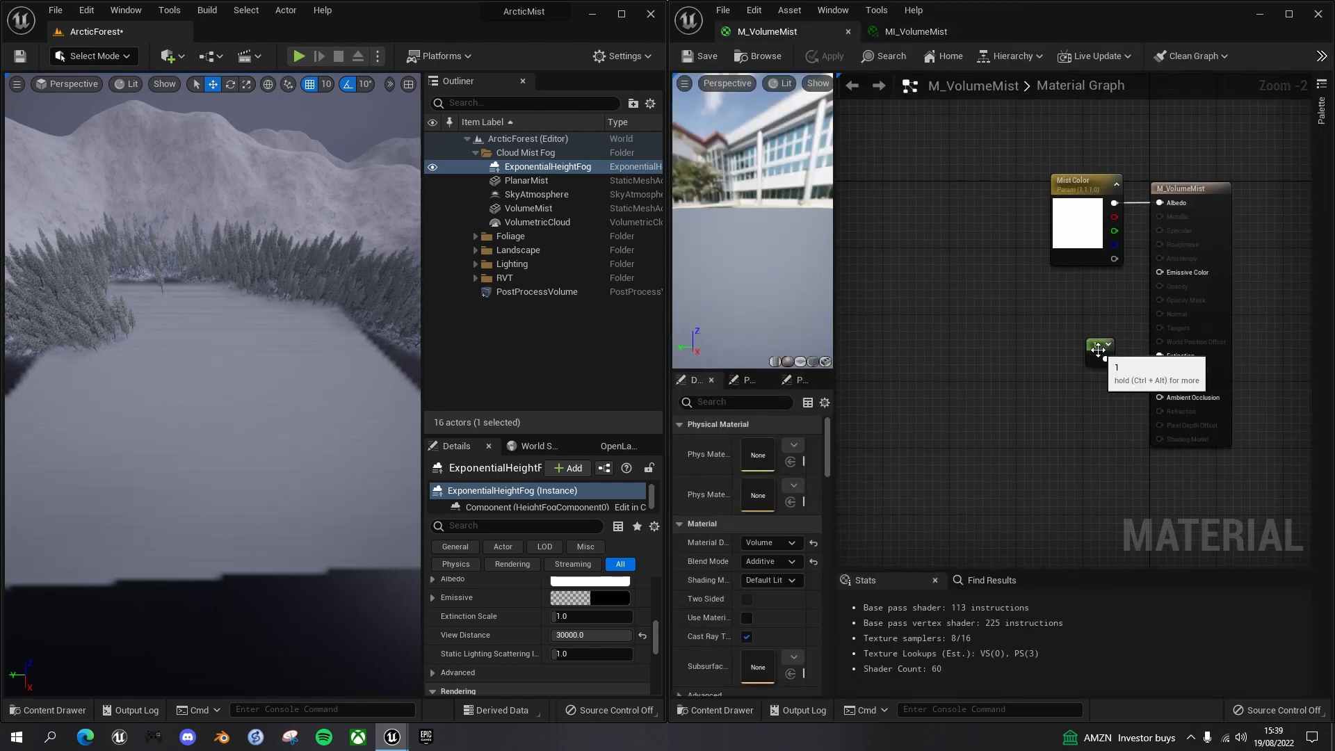
left_click(1099, 349)
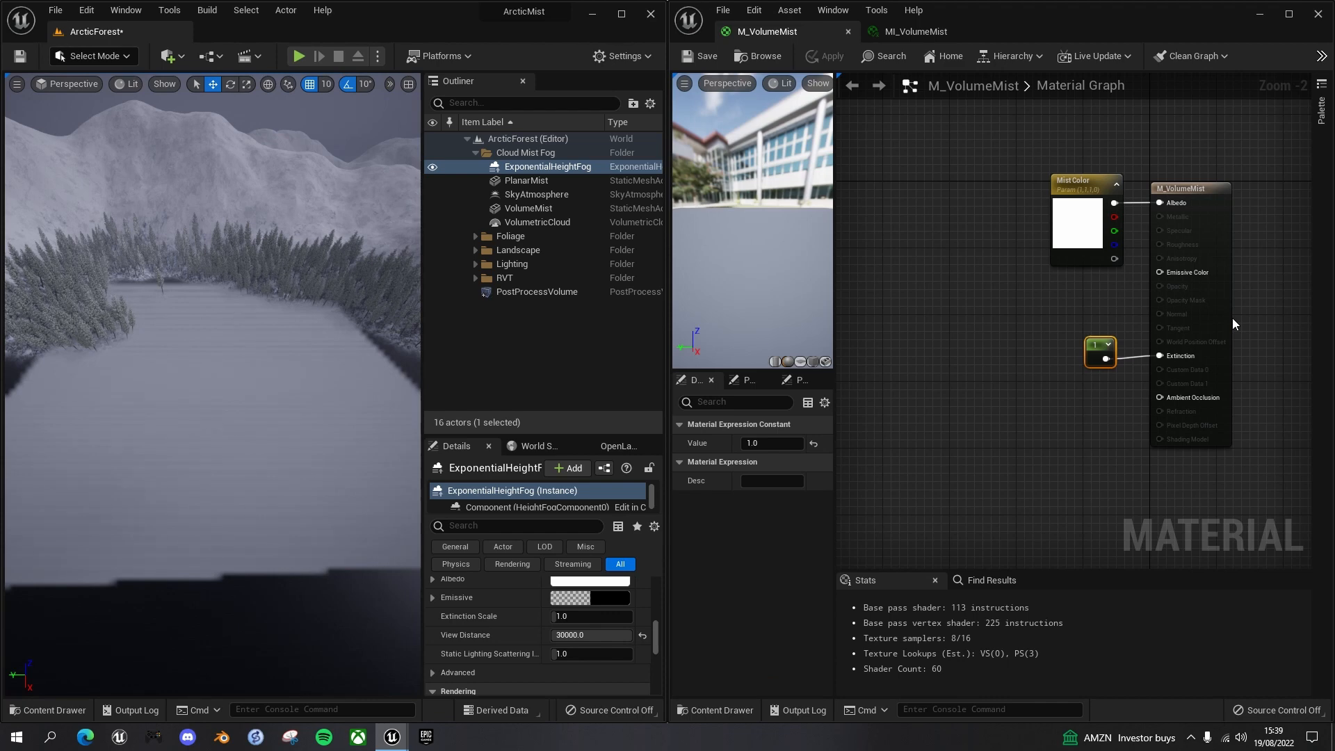
key("Delete")
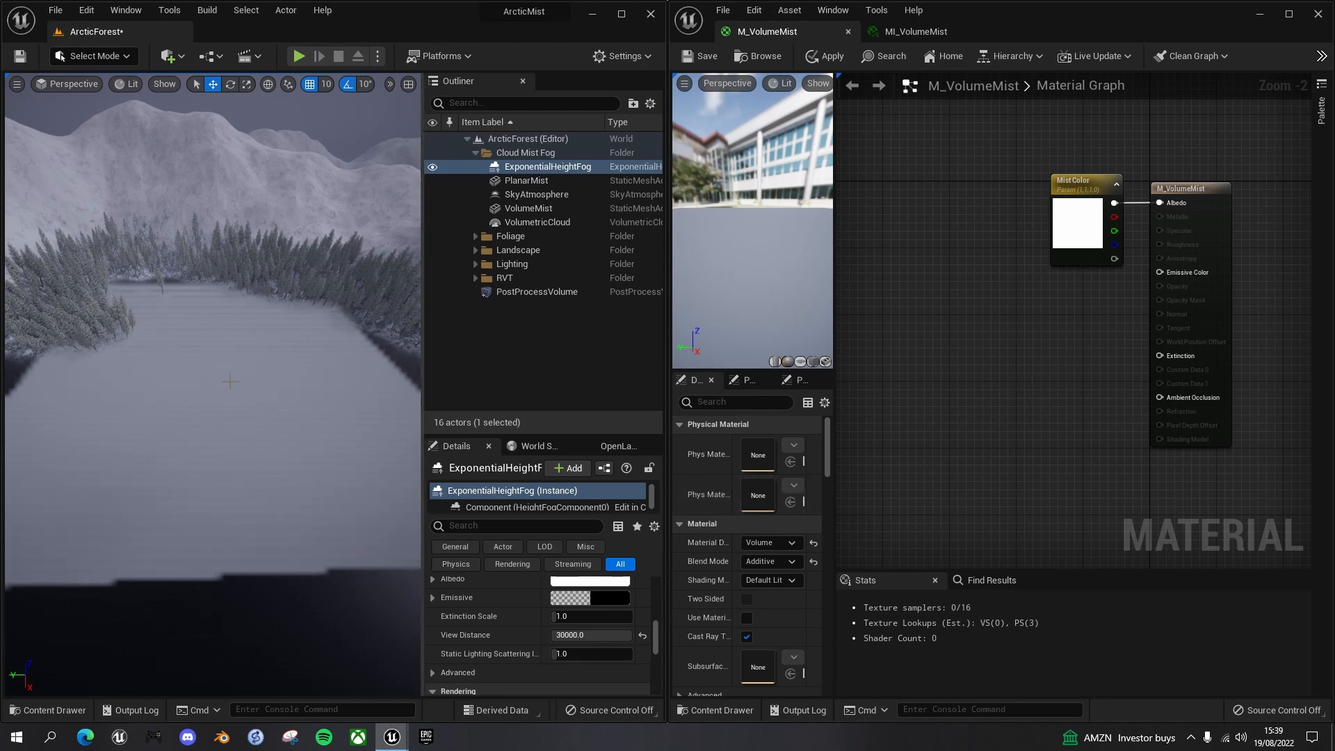
Add a Texture Sample using T_Perlin_Noise to M_VolumeMist and connect its R output to Extinction.
right_click_drag(1003, 314, 1005, 366)
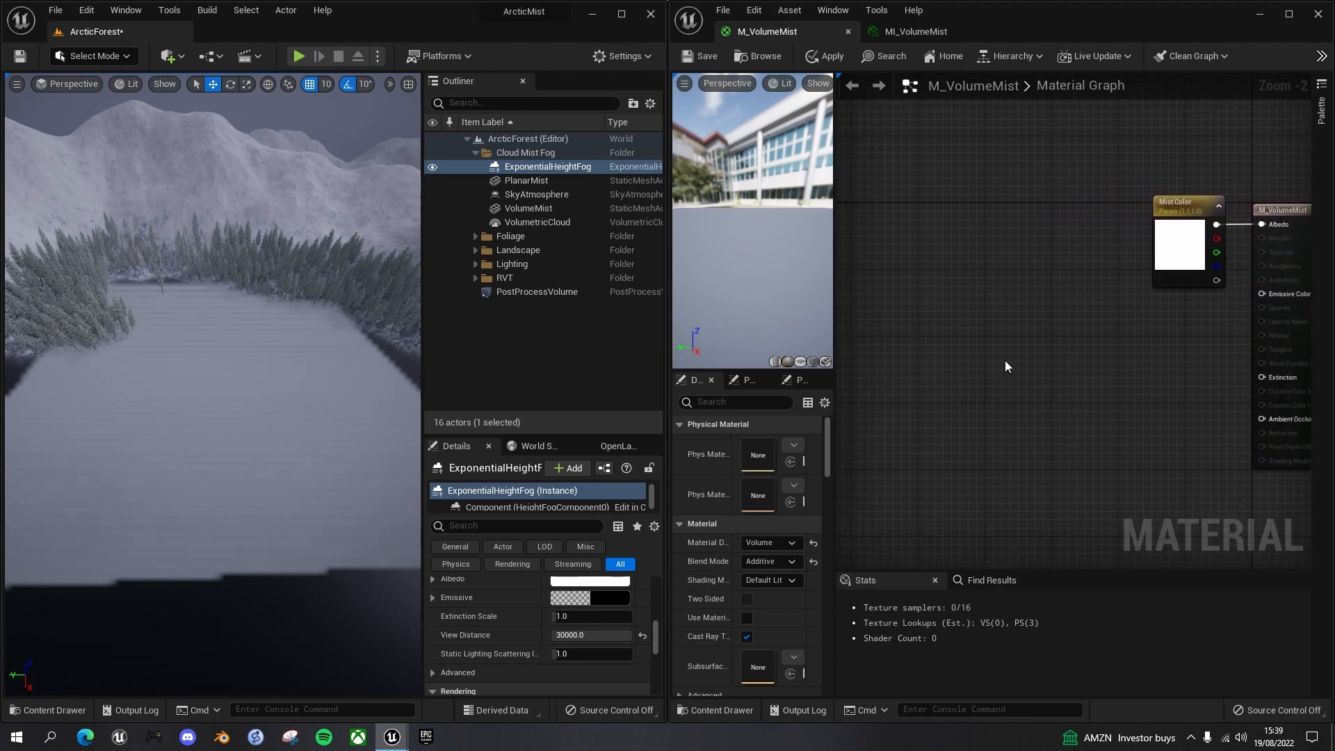
right_click(1036, 328)
left_click(1025, 327)
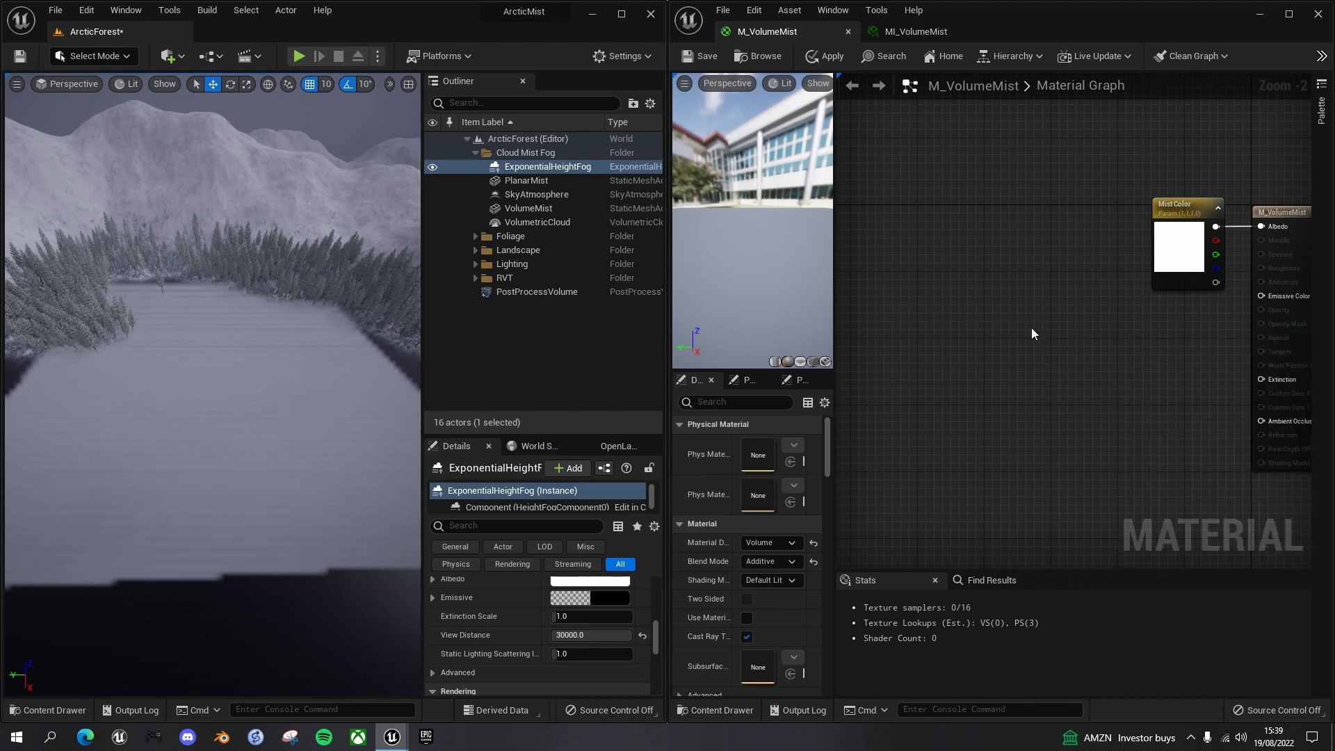
left_click(1024, 324)
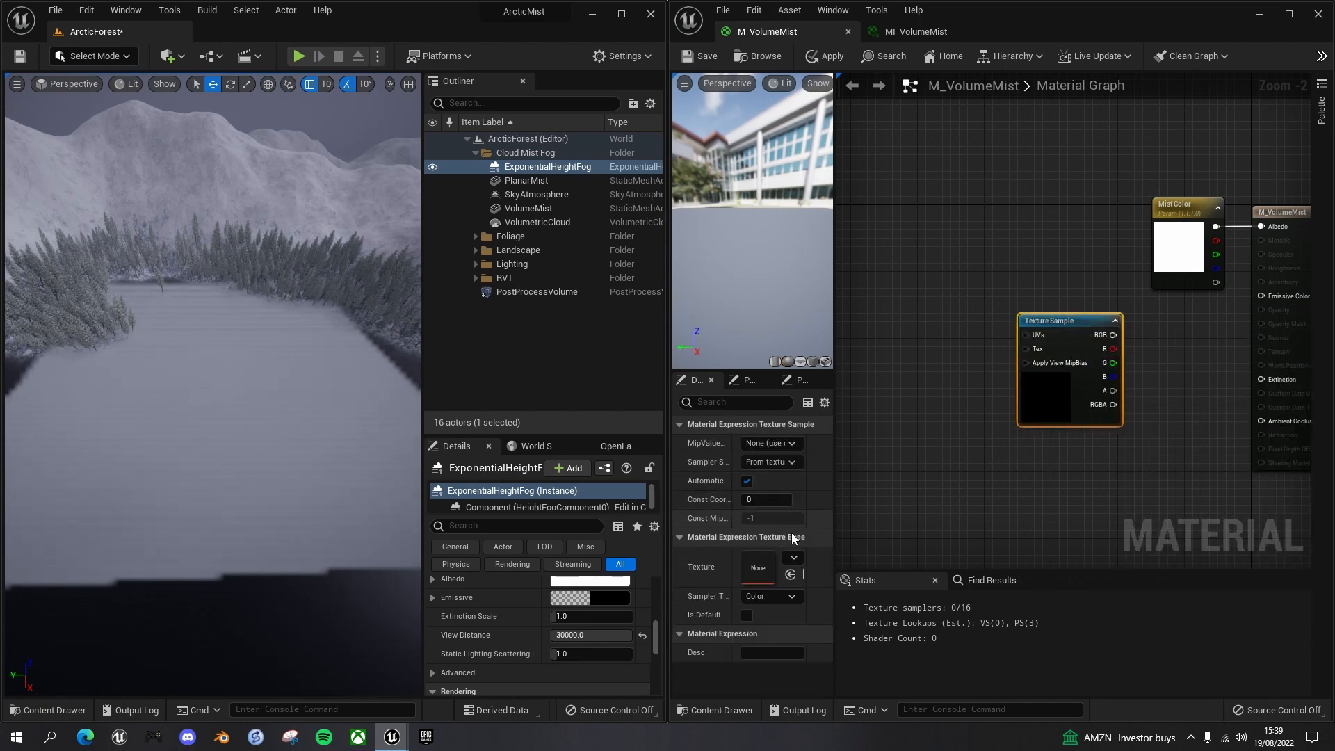
left_click(792, 558)
type("perlin")
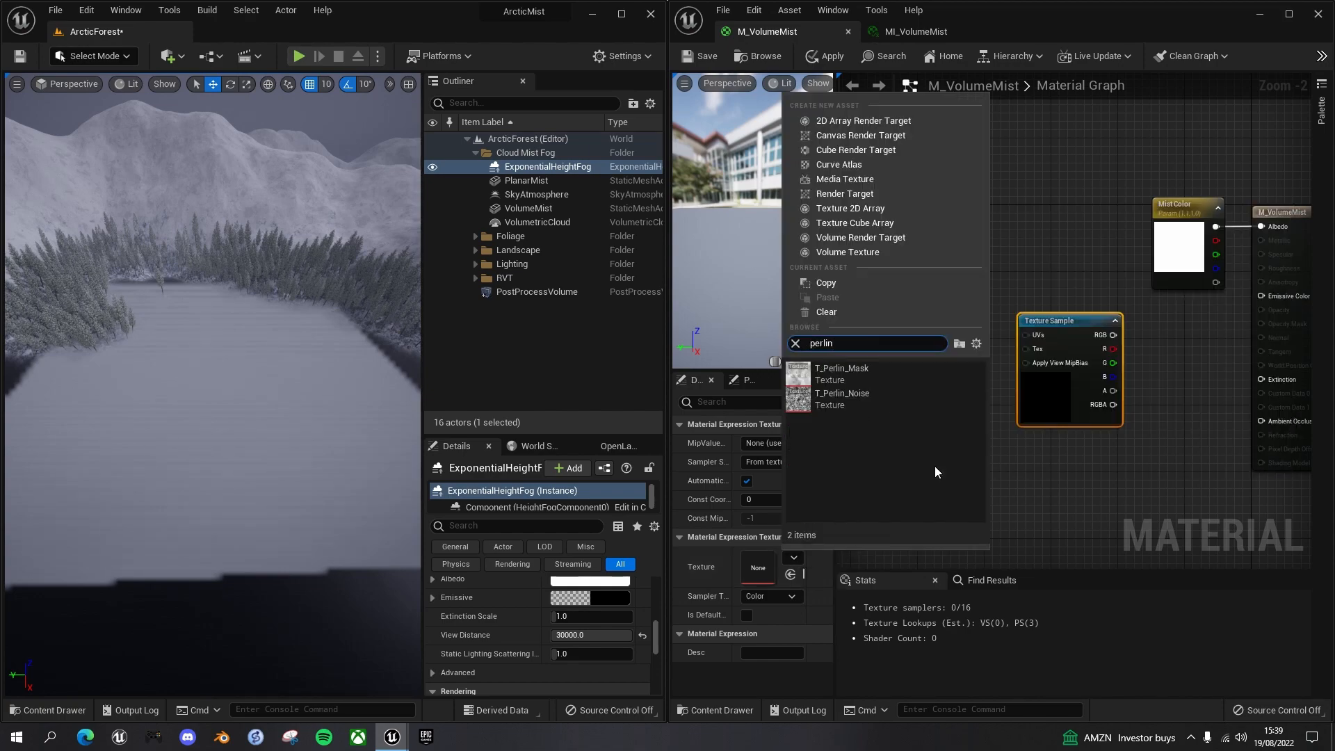
left_click(841, 398)
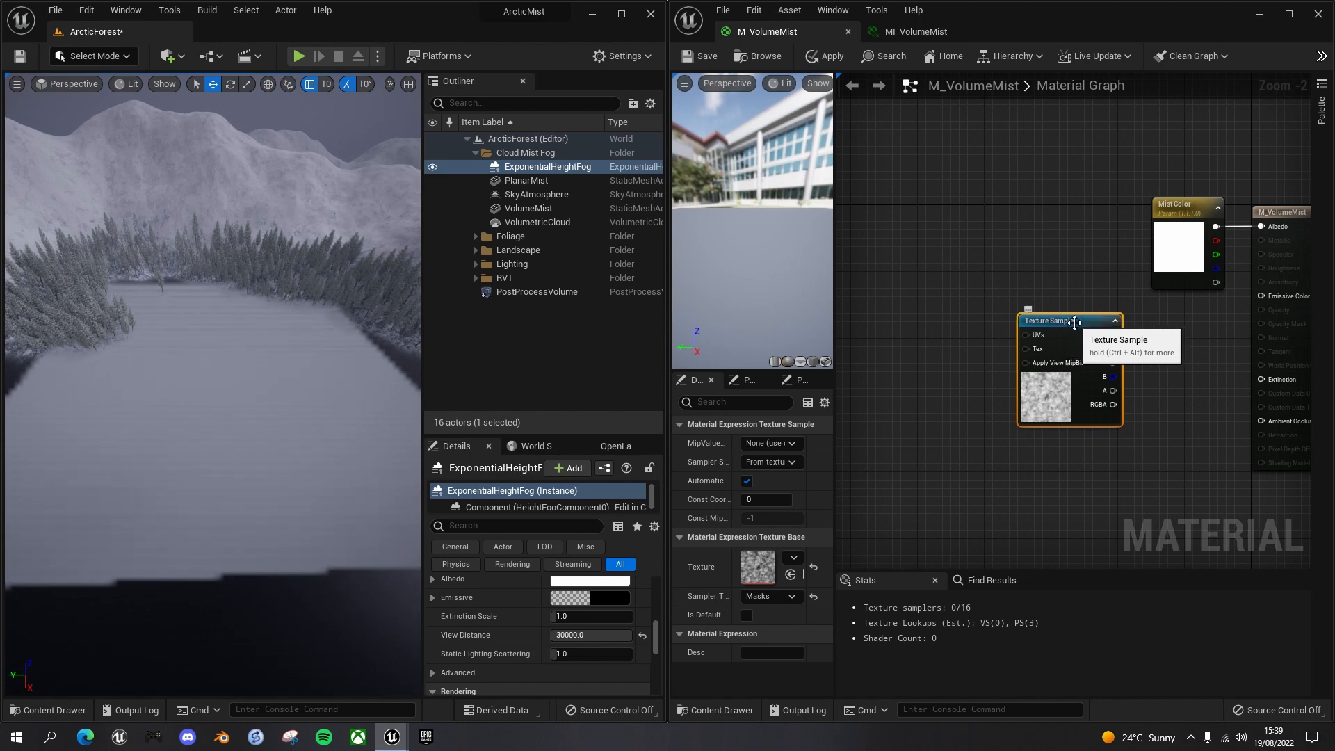
left_click_drag(1058, 319, 1068, 310)
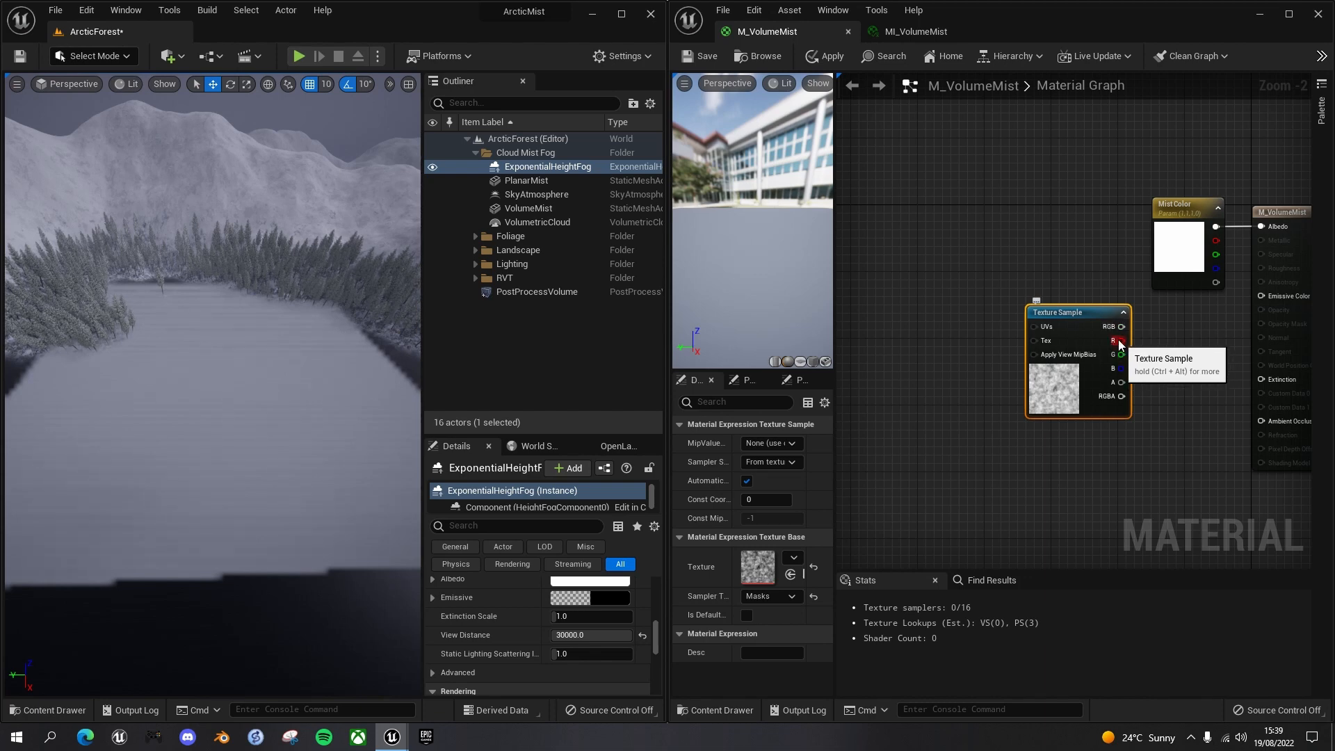
left_click_drag(1121, 341, 1262, 378)
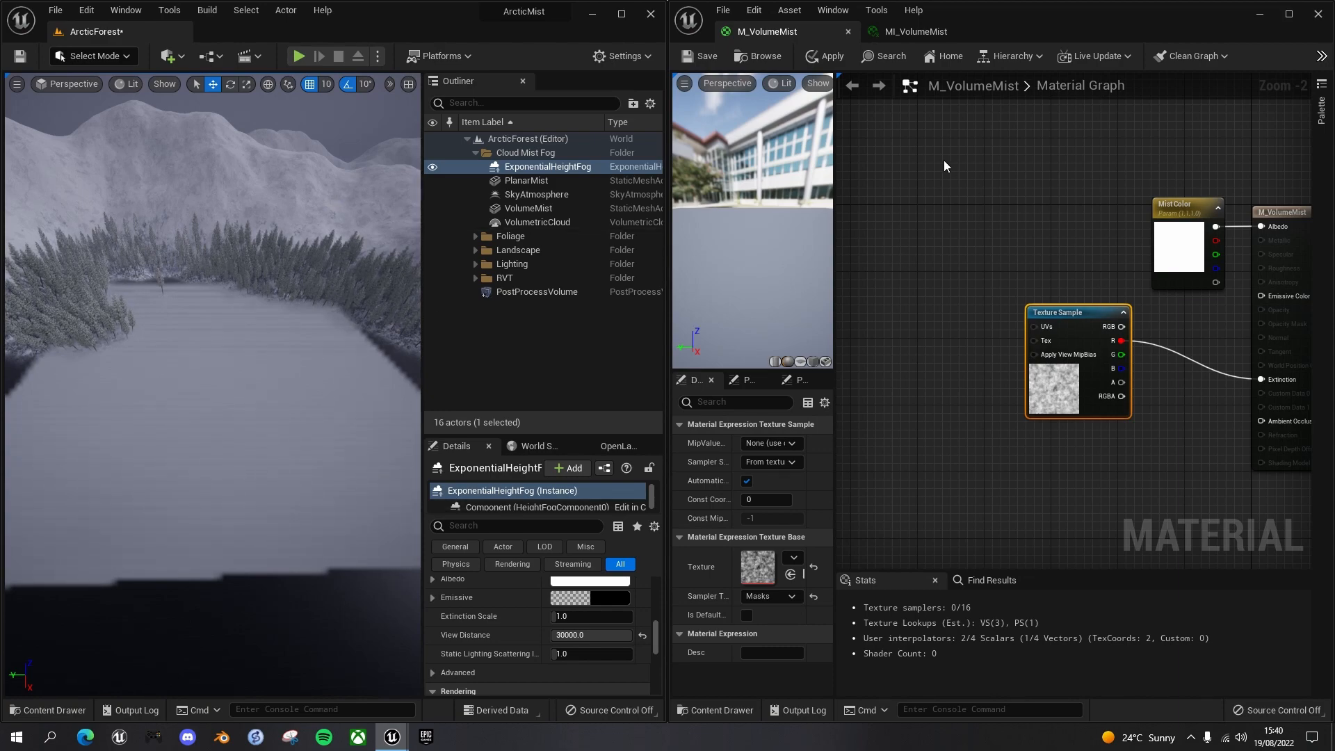
Copy the Panner and its tiling and speed nodes from the Mist Moving Texture group of M_PlanarMist, and close that material.
key("ctrl+space")
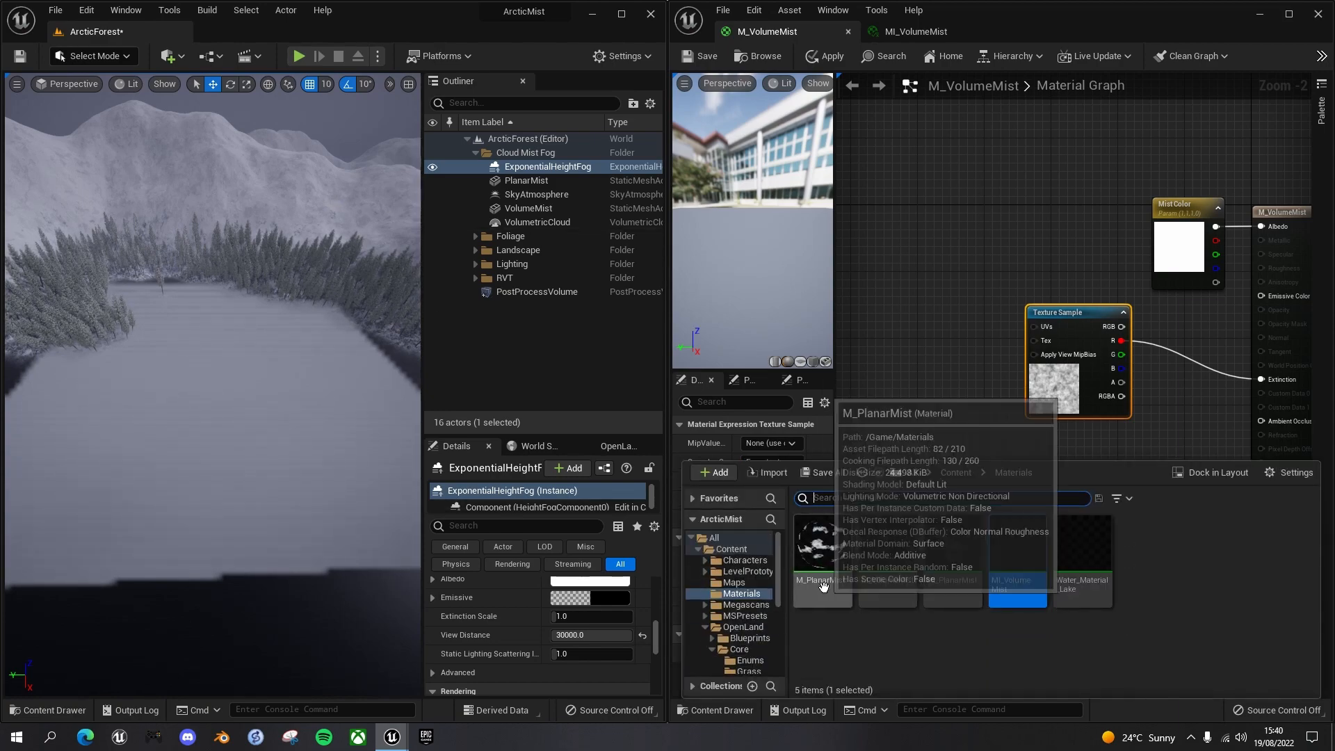
double_click(823, 556)
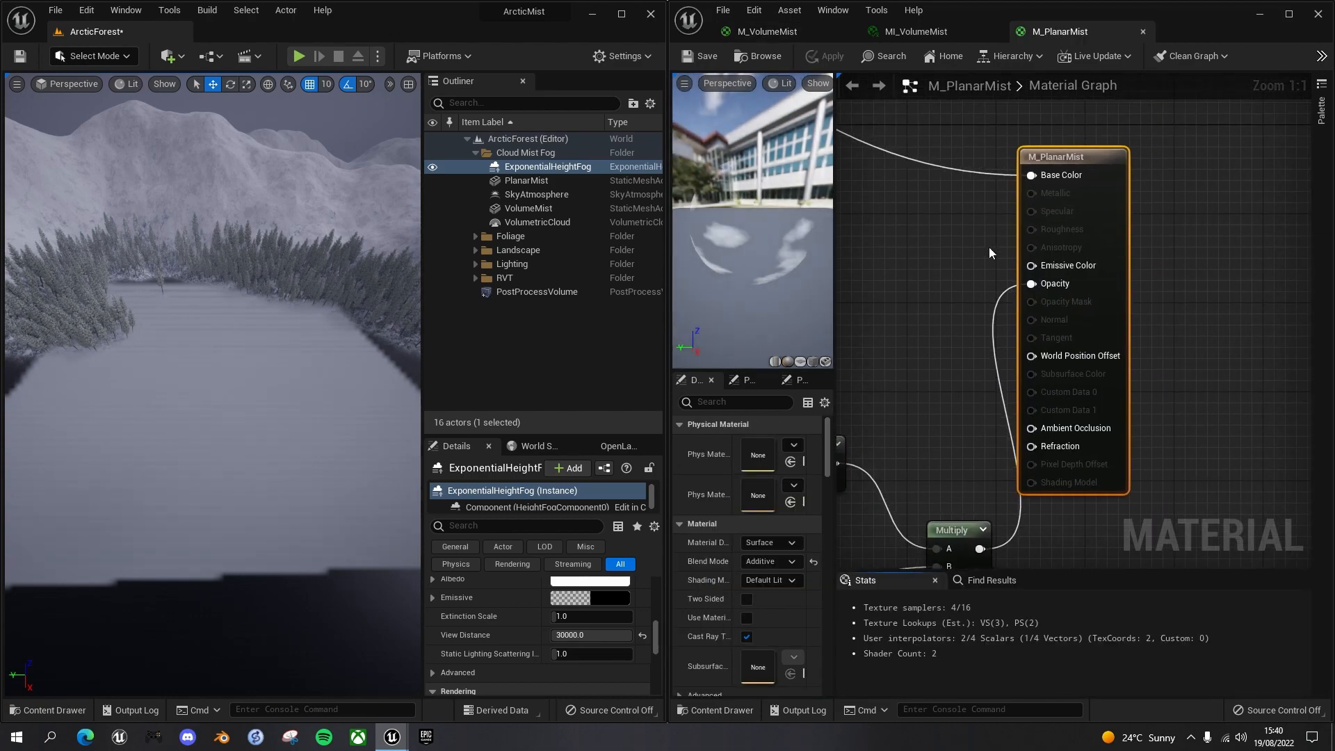
scroll(1073, 303, "down", 4)
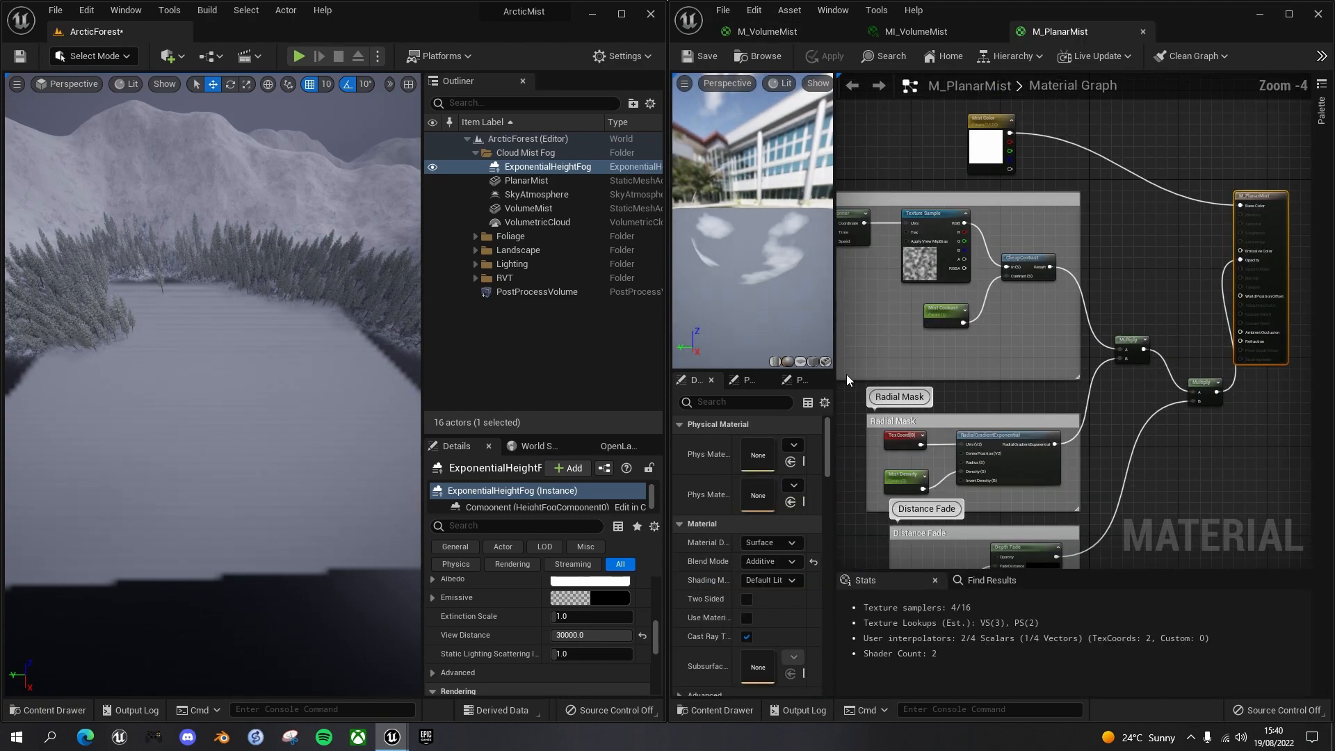
right_click_drag(865, 331, 1089, 394)
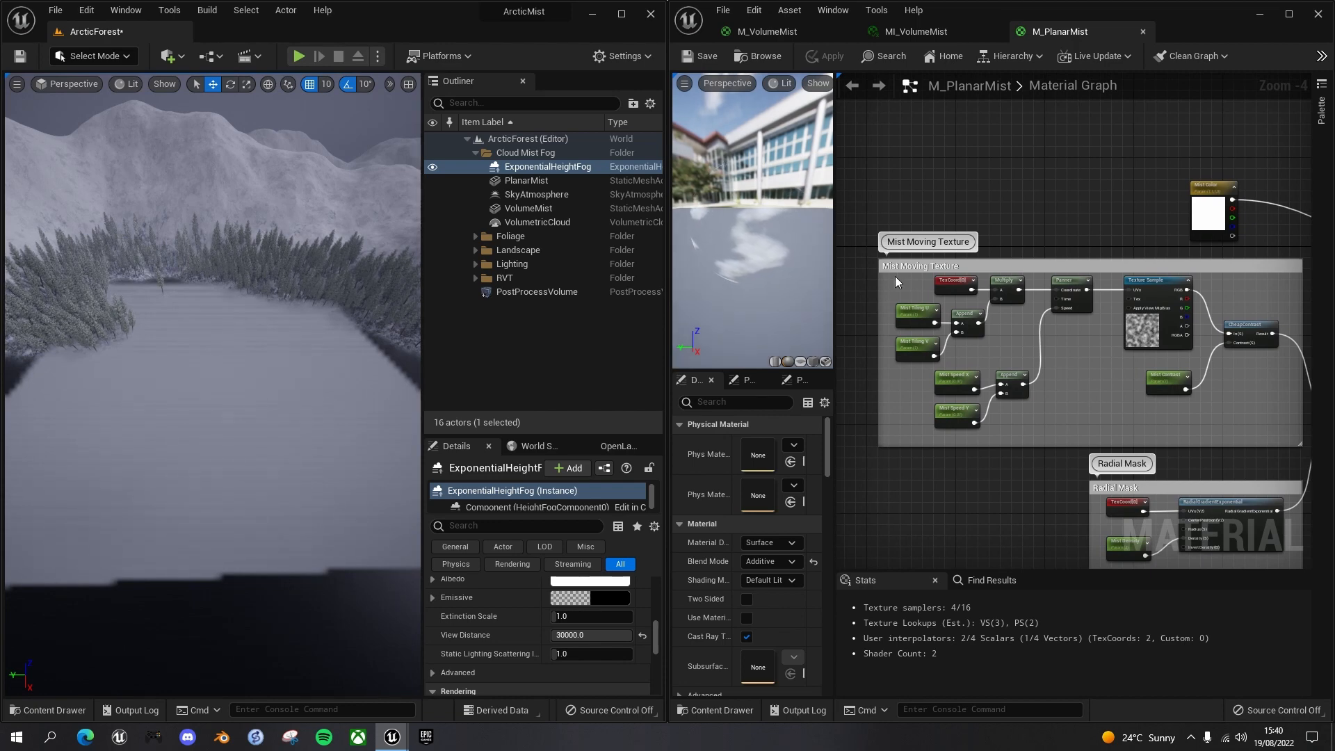
left_click_drag(893, 278, 1094, 440)
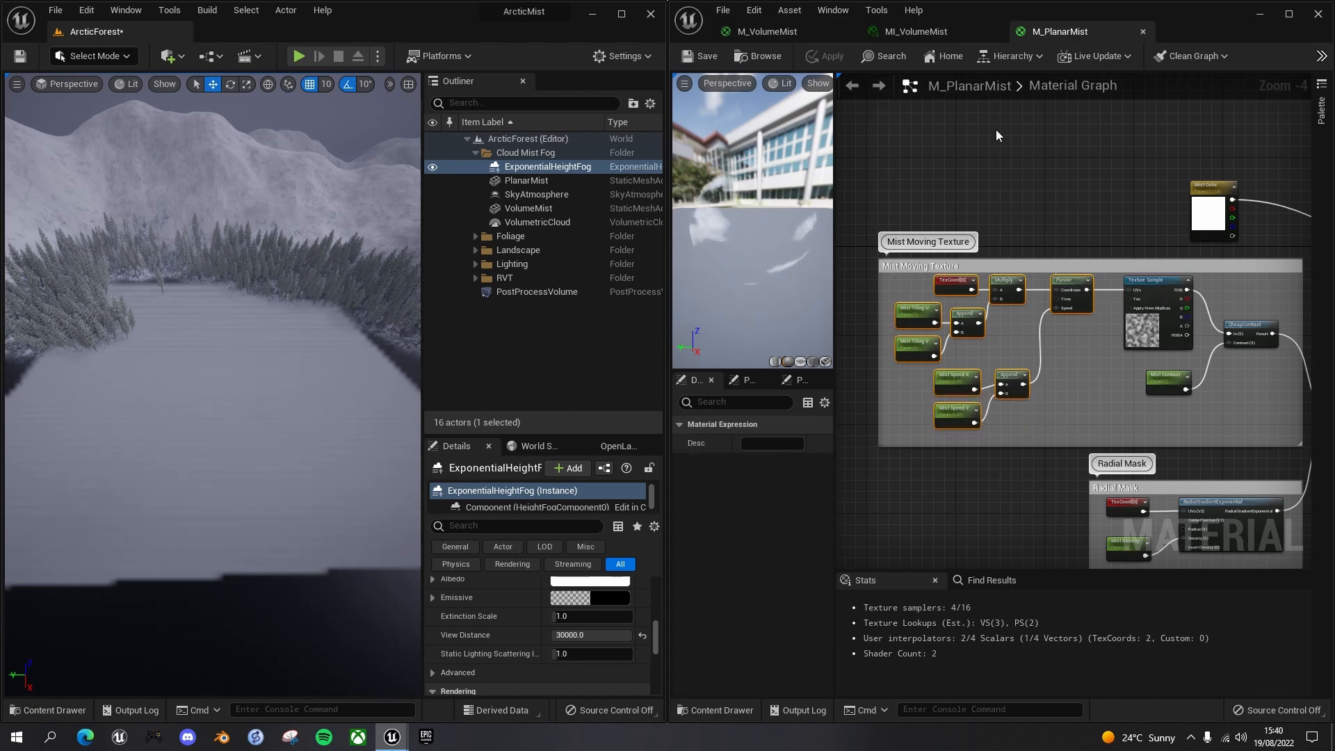
left_click(1144, 32)
Paste the copied nodes into M_VolumeMist before the Texture Sample and connect the Panner to its UVs input.
left_click(768, 31)
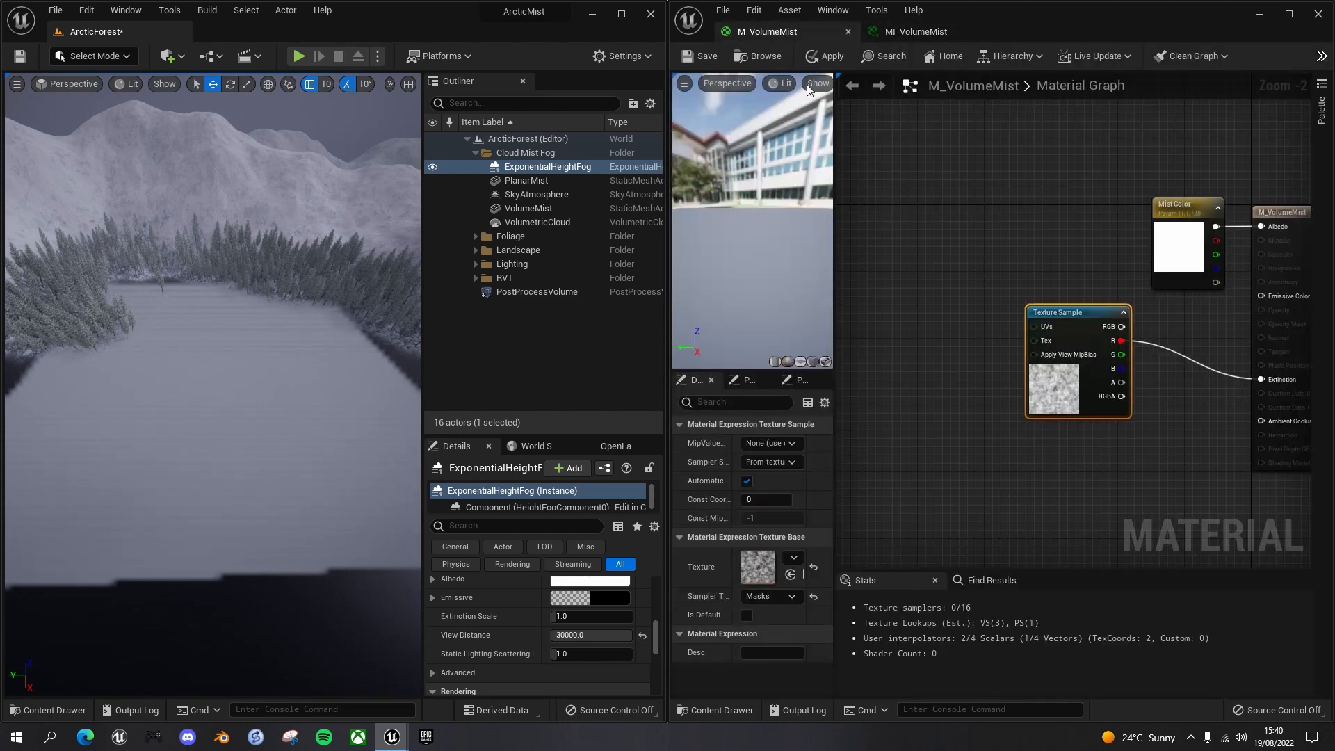
right_click_drag(922, 336, 990, 324)
left_click(990, 324)
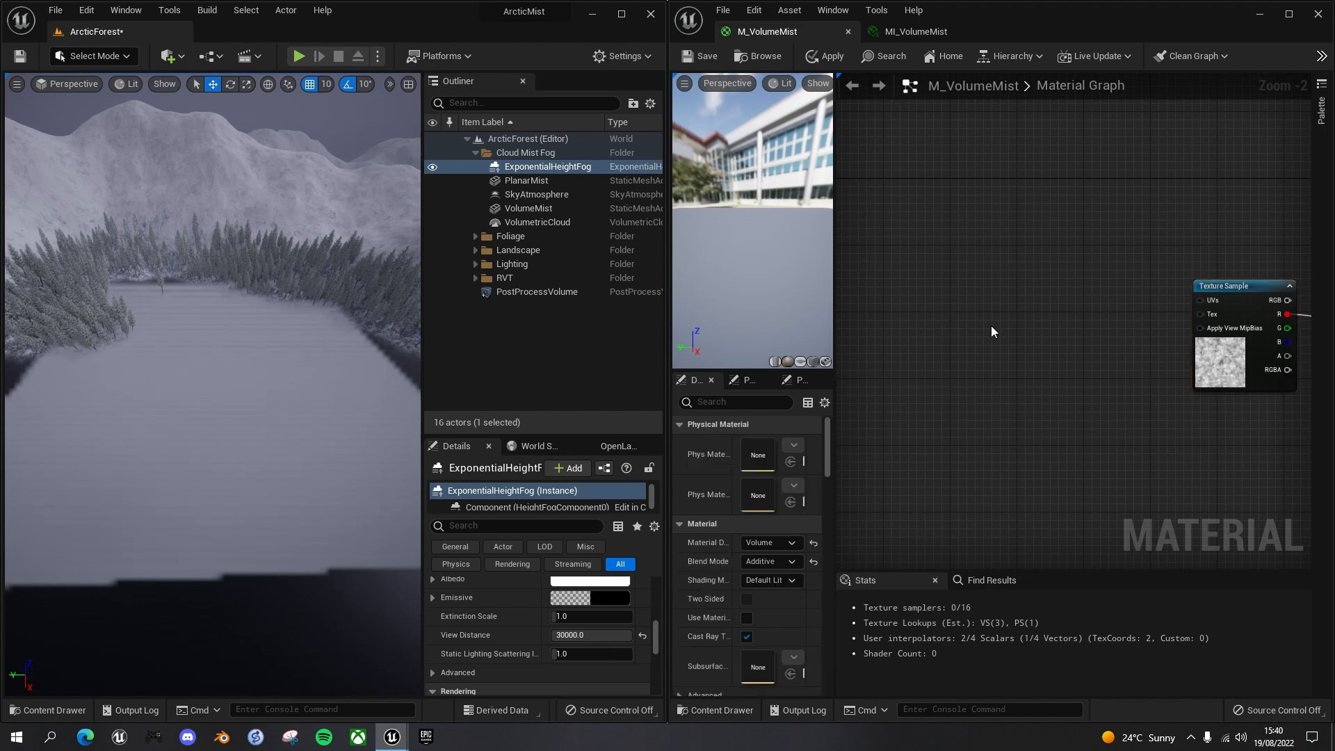
key("ctrl+v")
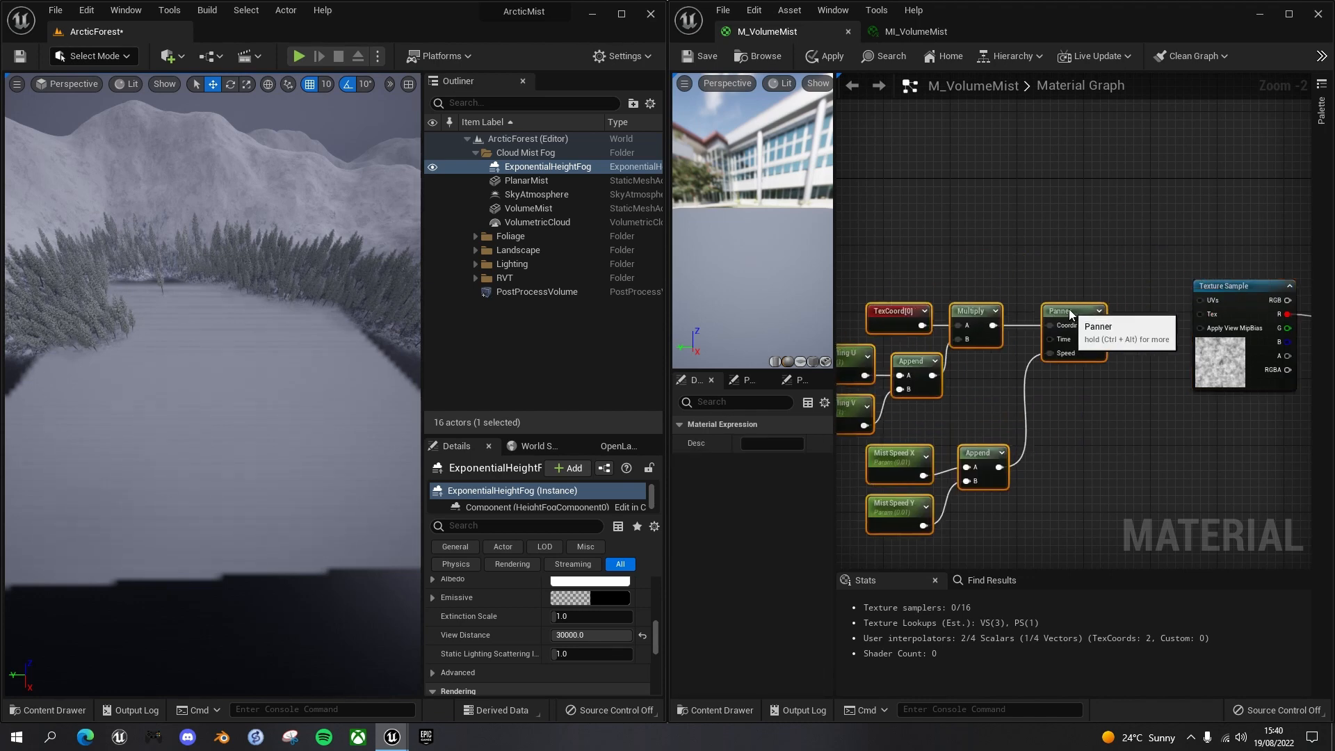
left_click_drag(1069, 309, 1102, 287)
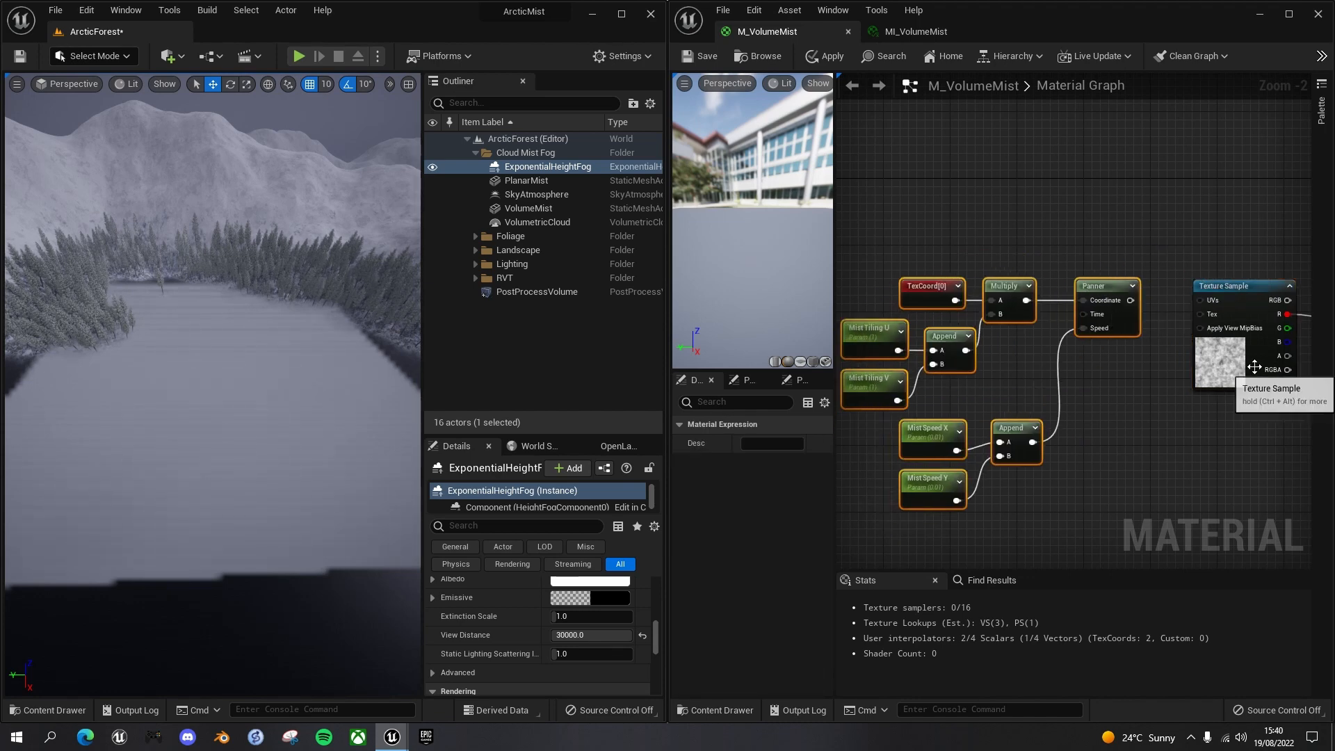
left_click_drag(1130, 299, 1209, 302)
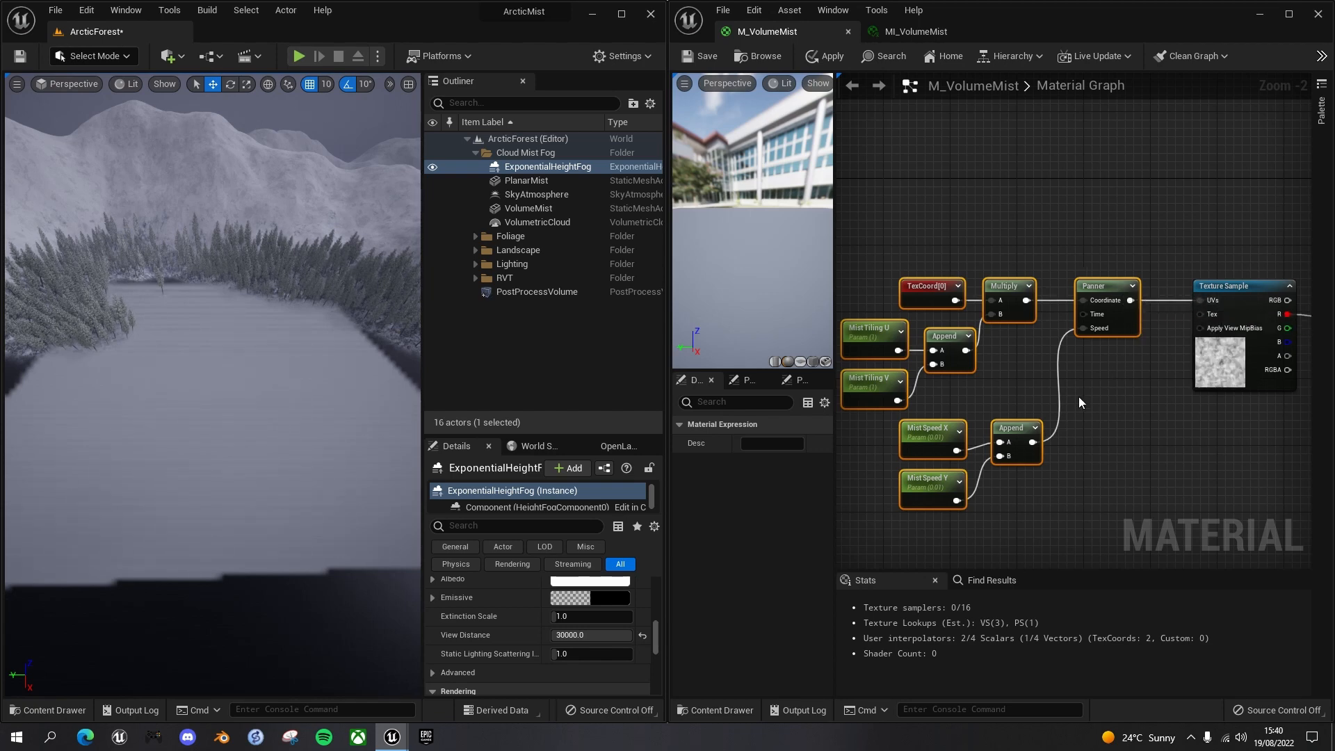
Delete the TexCoord, Multiply, Mist Tiling U, Mist Tiling V and their Append node from the M_VolumeMist graph.
right_click_drag(1131, 404, 1225, 399)
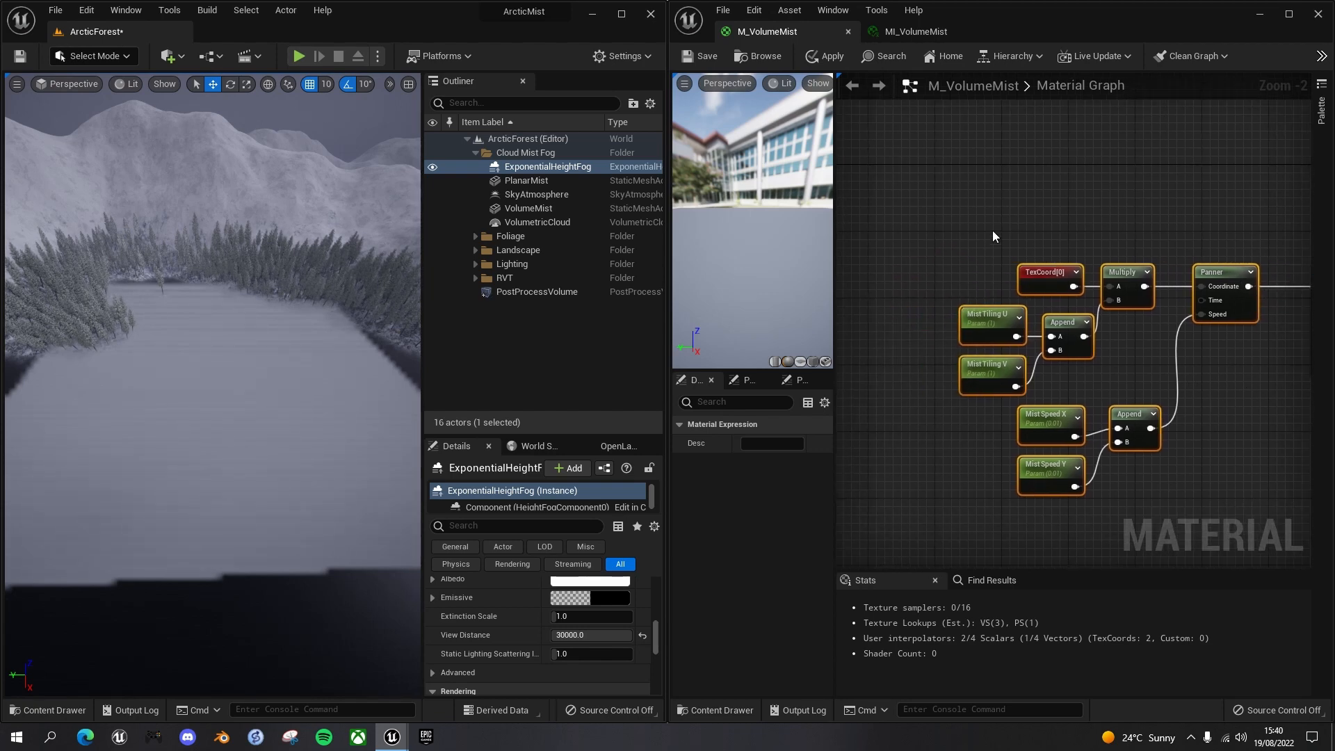
left_click_drag(933, 240, 1153, 376)
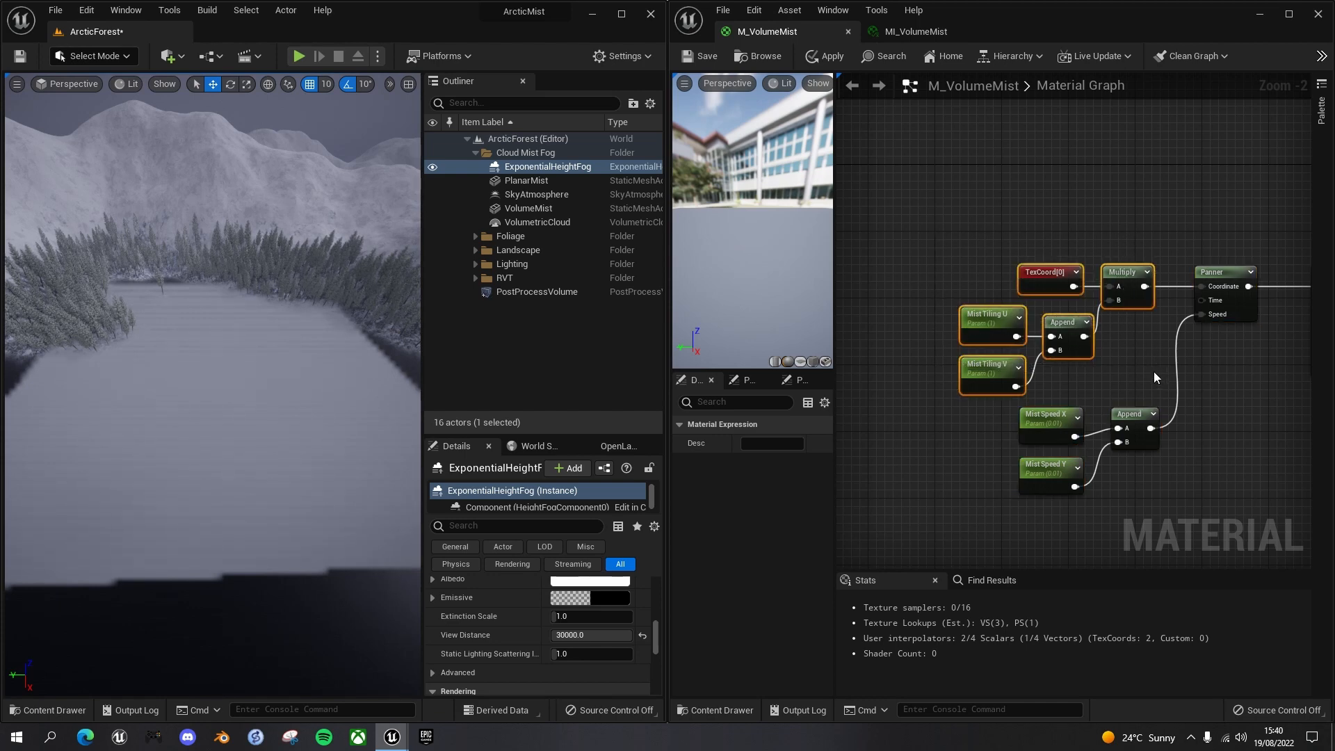
key("Delete")
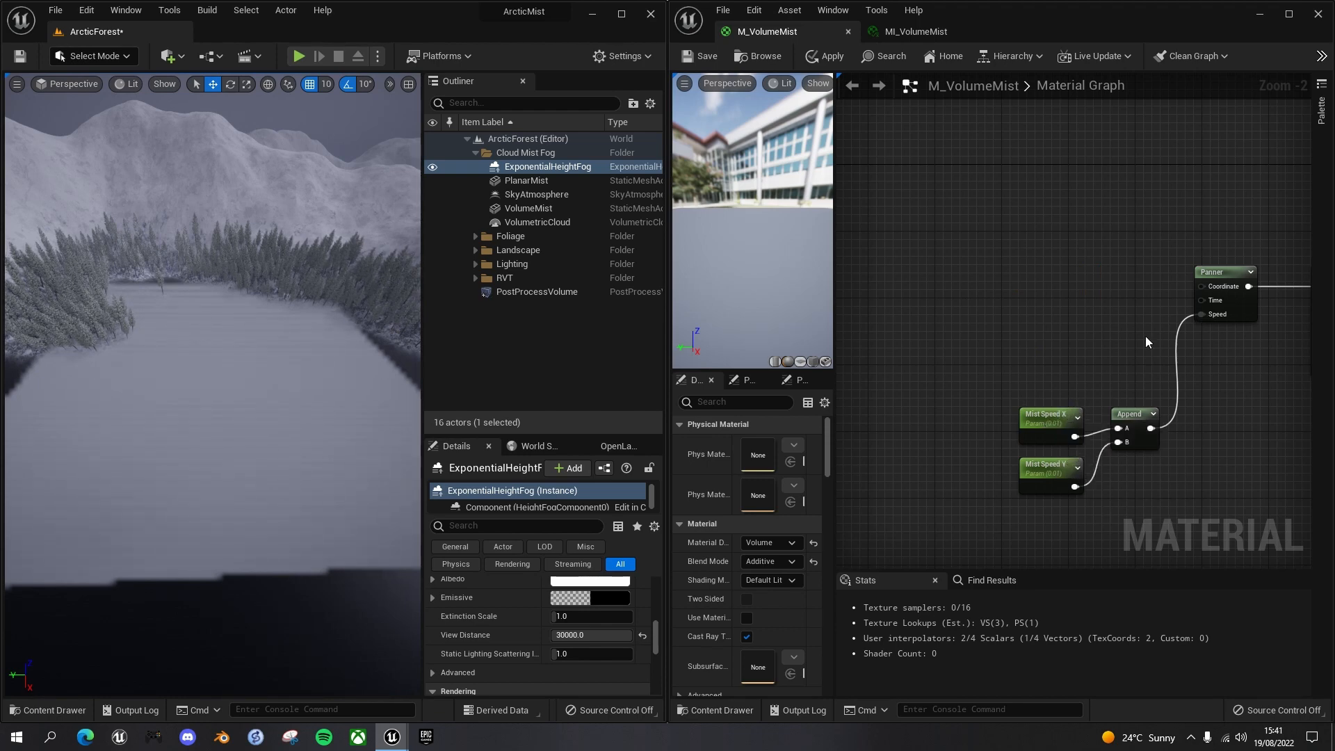
Add a LocalPosition node in front of the Panner, above the Mist Speed parameters.
right_click_drag(1085, 222, 948, 219)
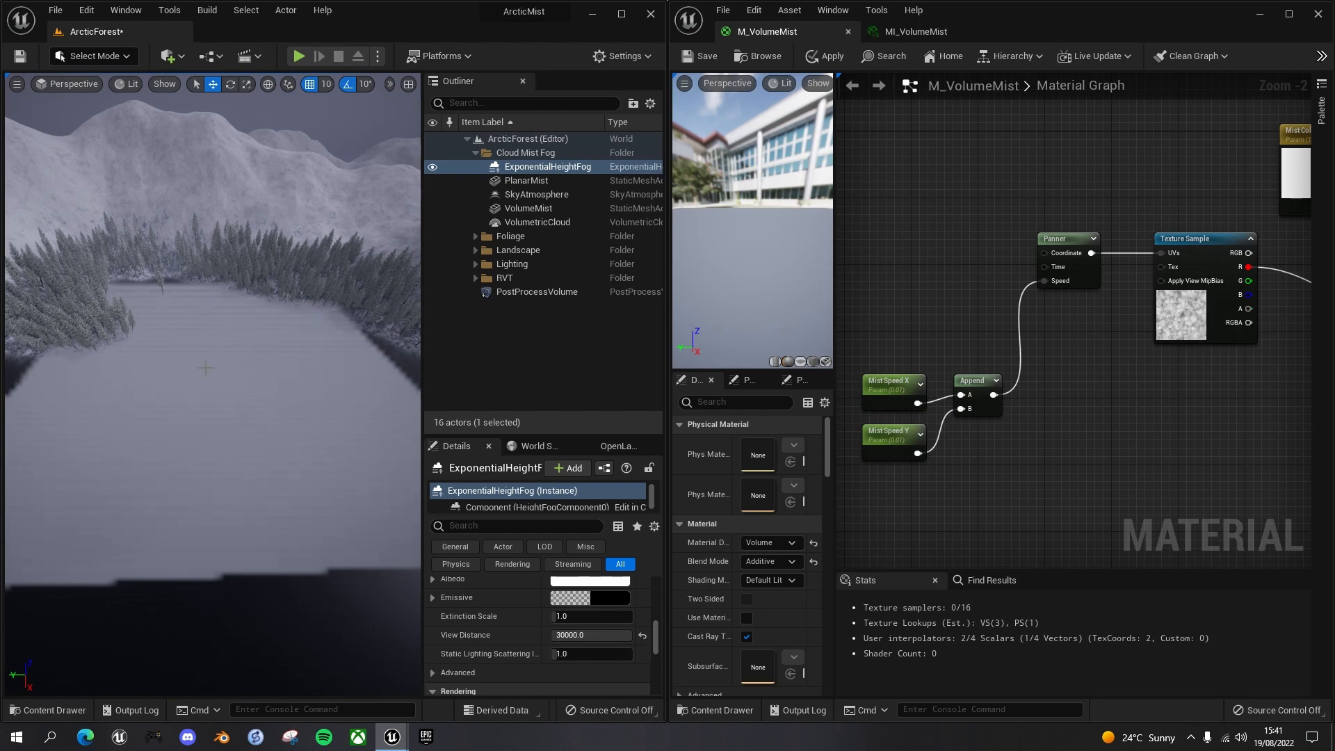
right_click_drag(1120, 368, 1270, 436)
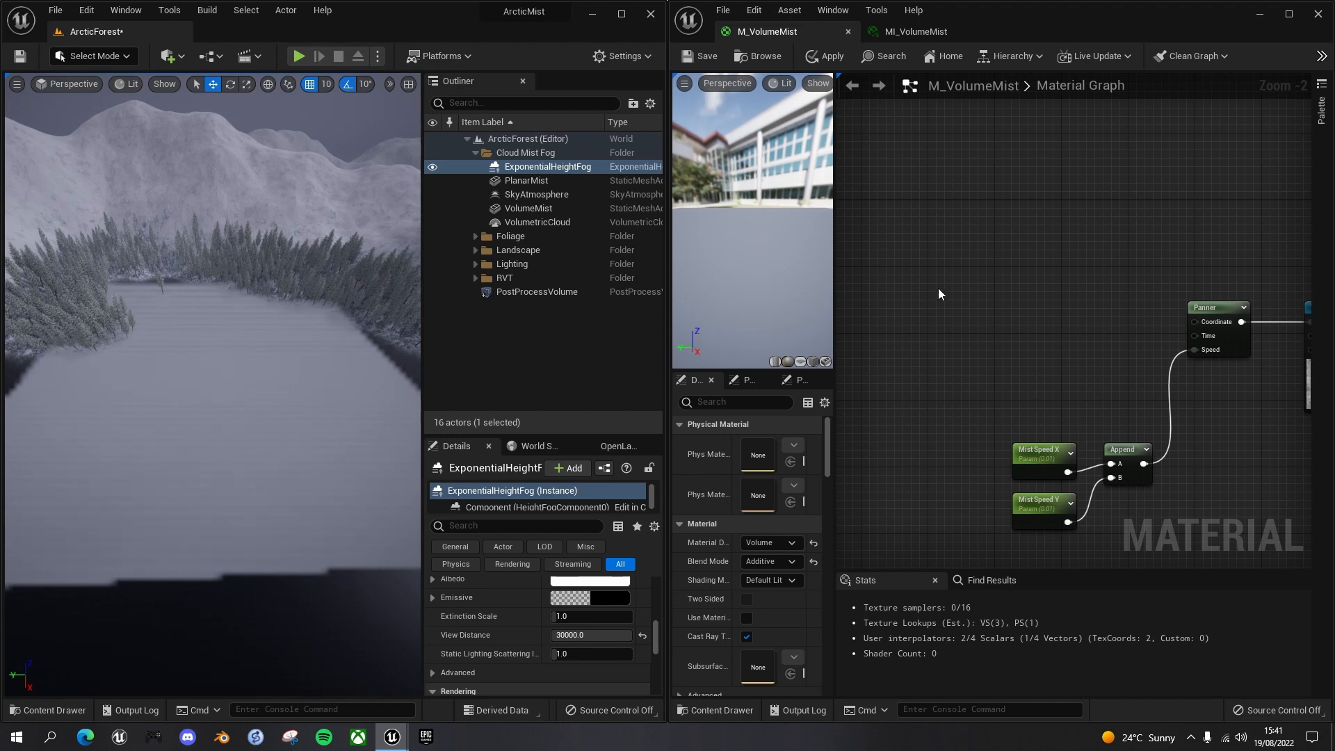
right_click(950, 303)
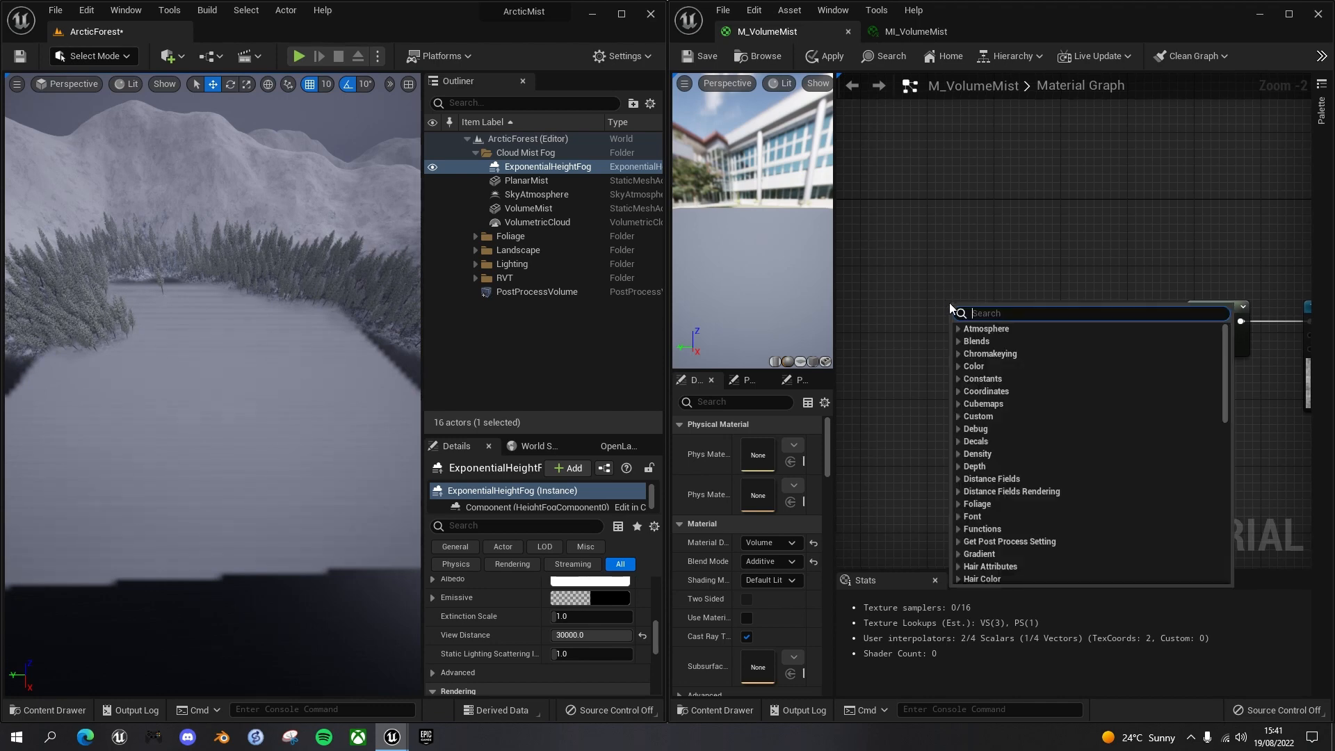
type("local")
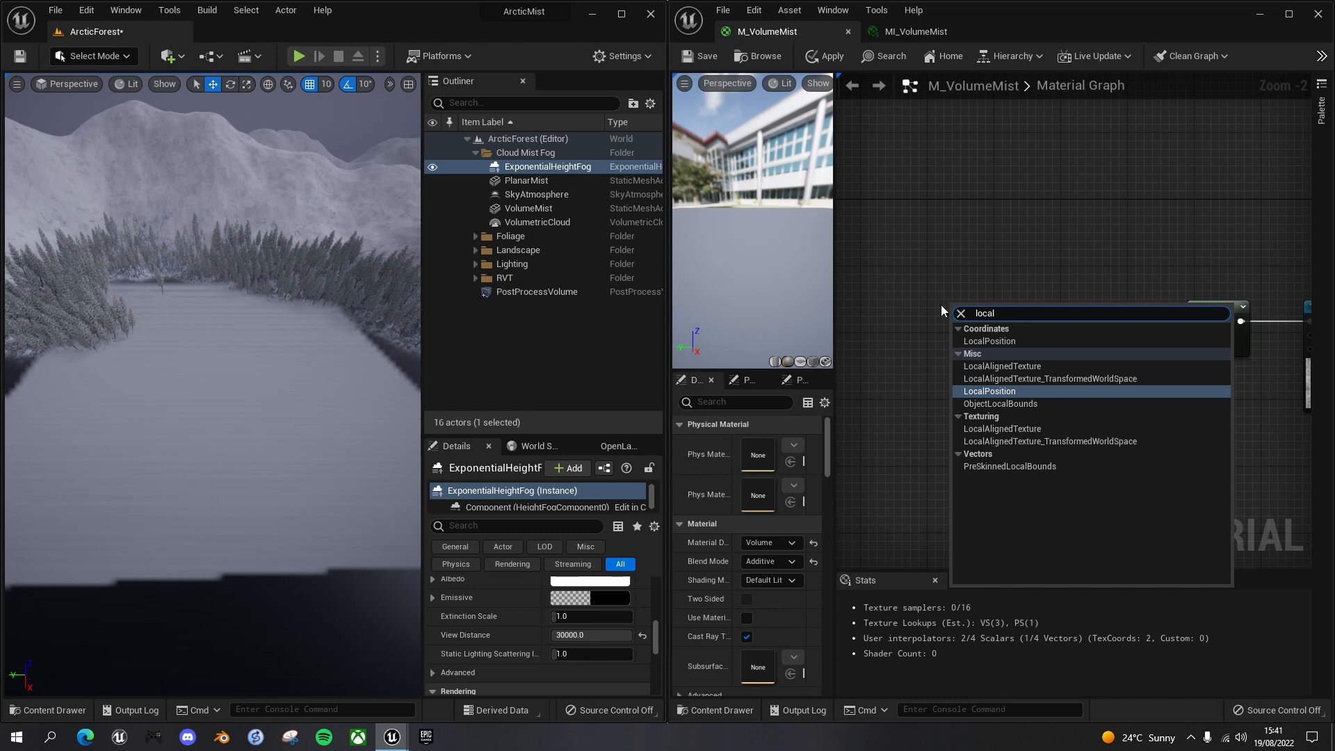
left_click(995, 341)
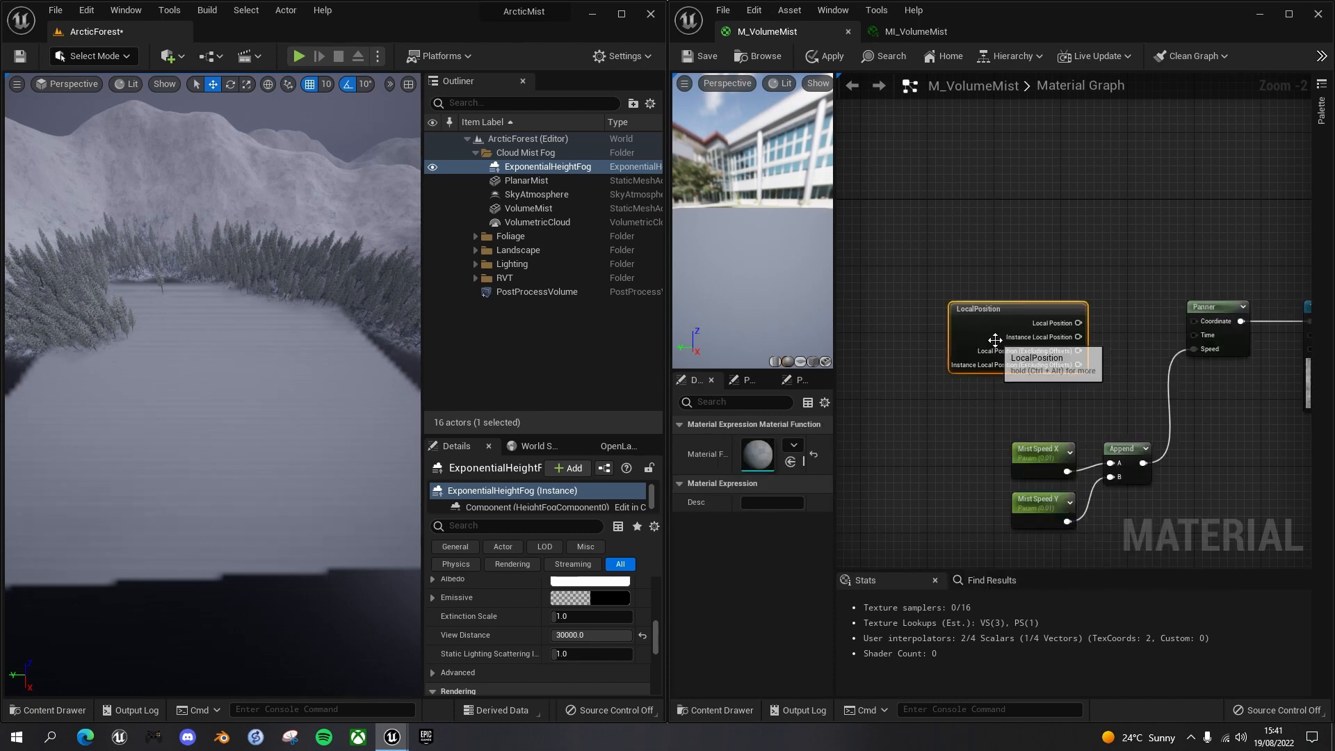
left_click_drag(1035, 308, 1055, 306)
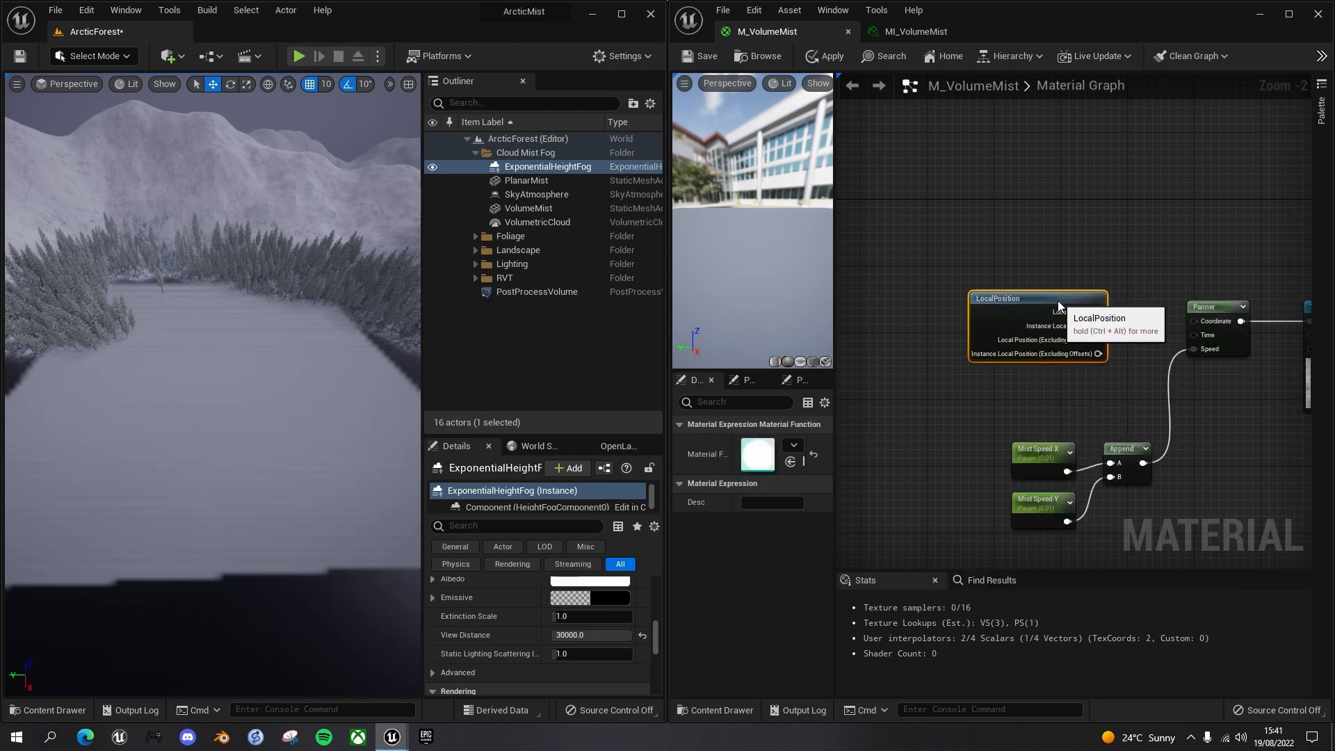
Move the LocalPosition node further from the Panner and add a ComponentMask with R and G, fed by the Local Position output.
right_click_drag(1072, 253, 1050, 219)
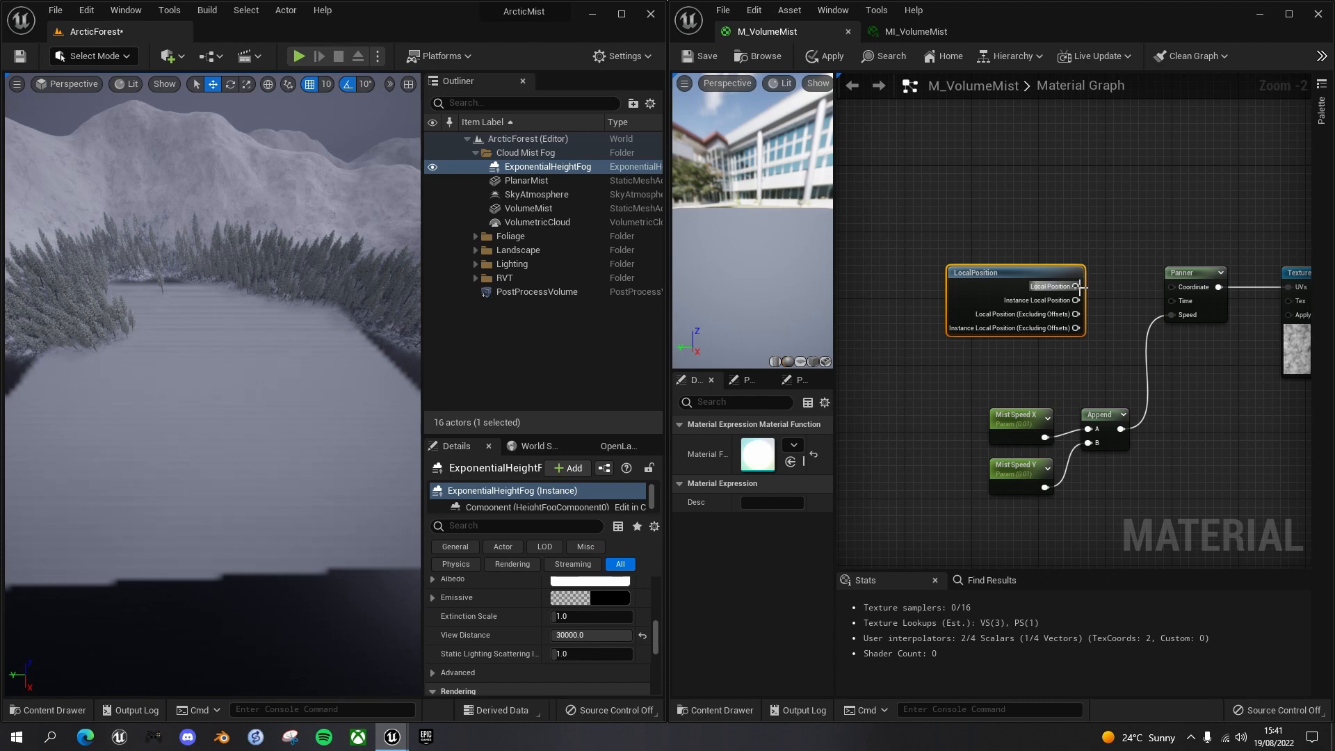
left_click_drag(1005, 269, 913, 260)
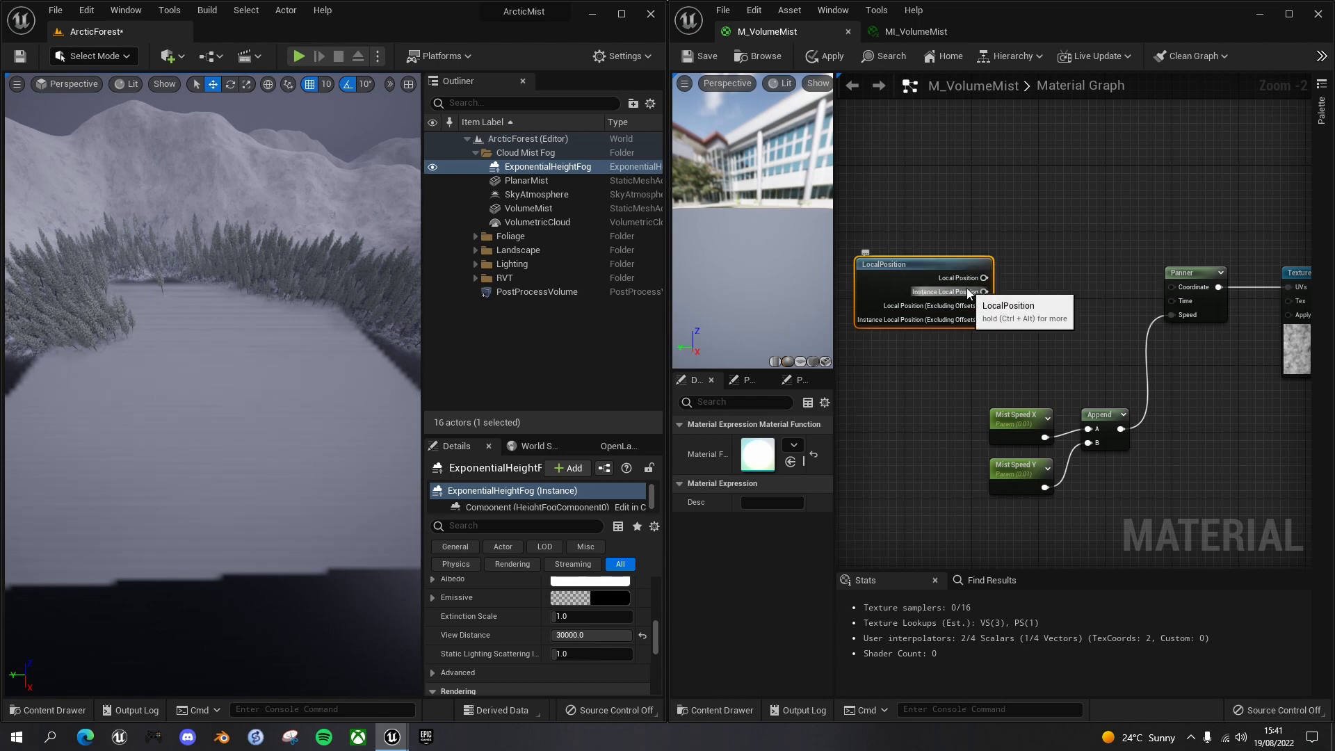
left_click_drag(984, 278, 1023, 282)
type("mask")
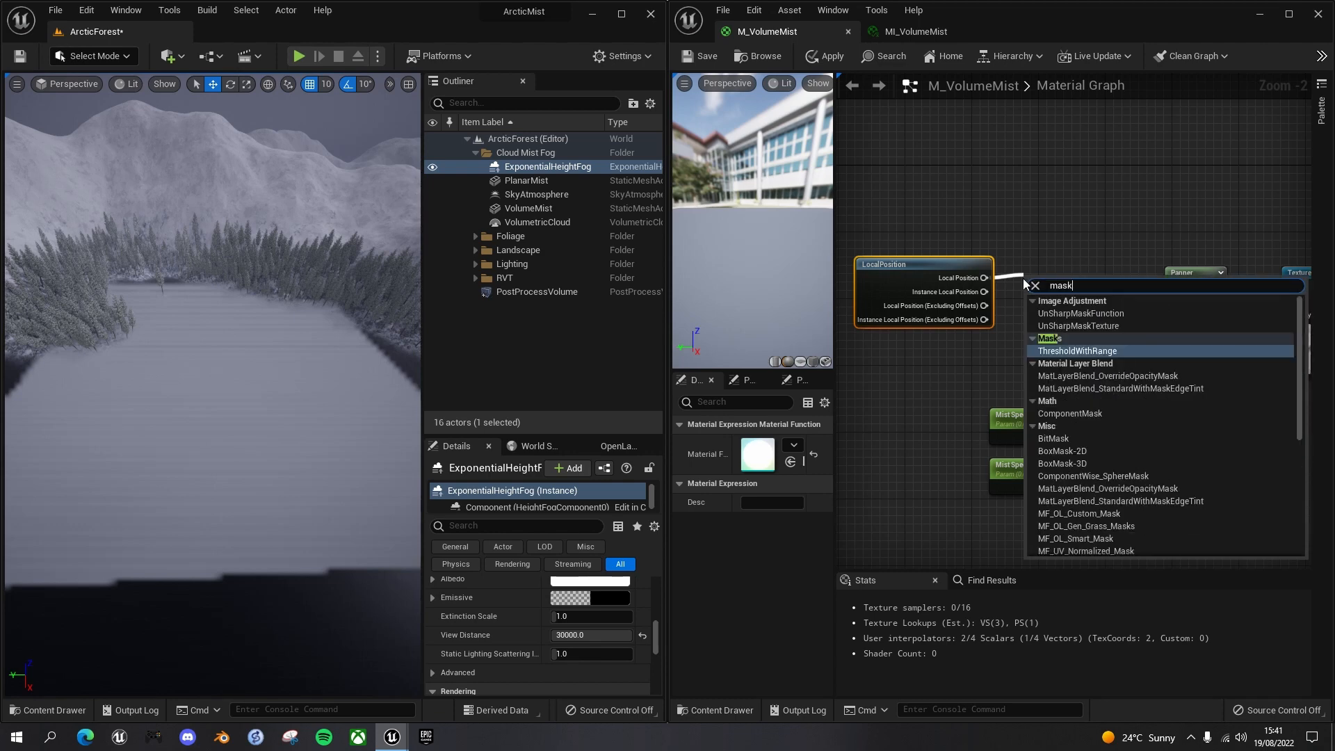
left_click(1063, 413)
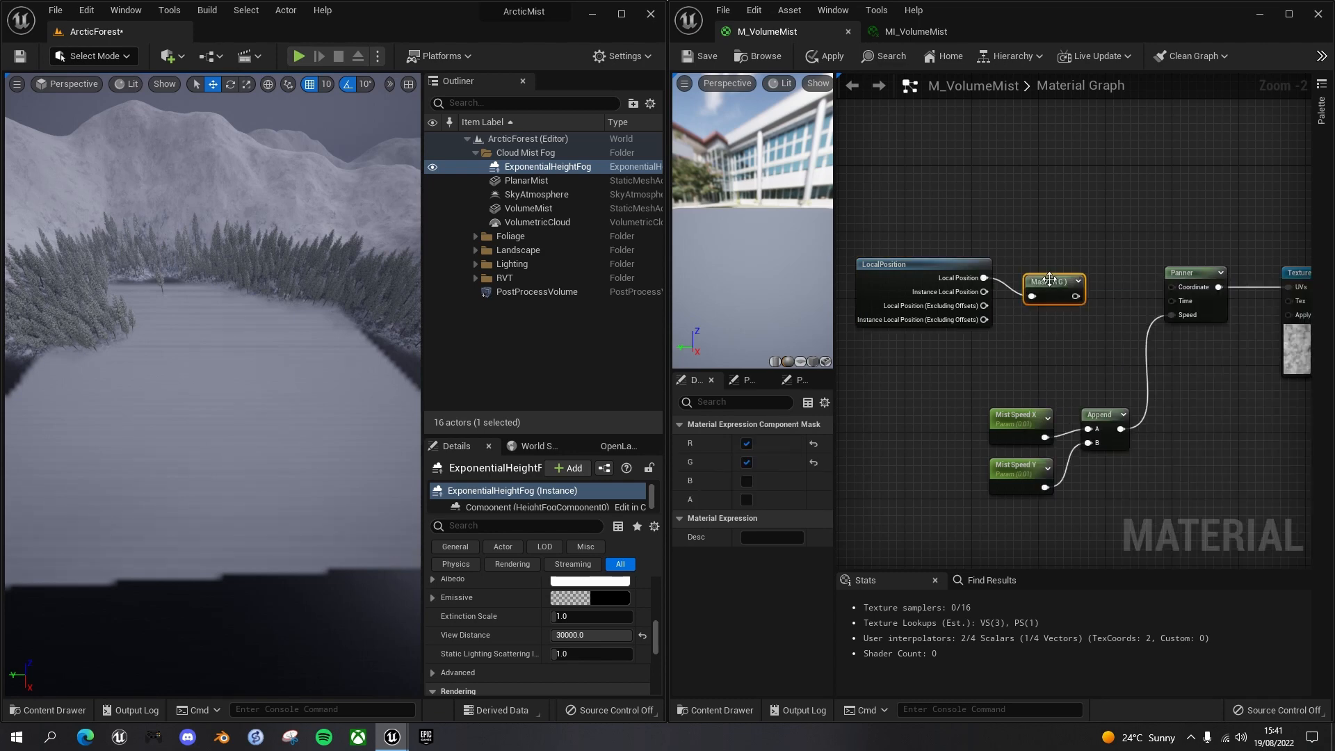
Align the R G mask beside LocalPosition and add a scalar parameter named Mist Mask Size below it, with default value 1.
left_click_drag(1049, 281, 1032, 264)
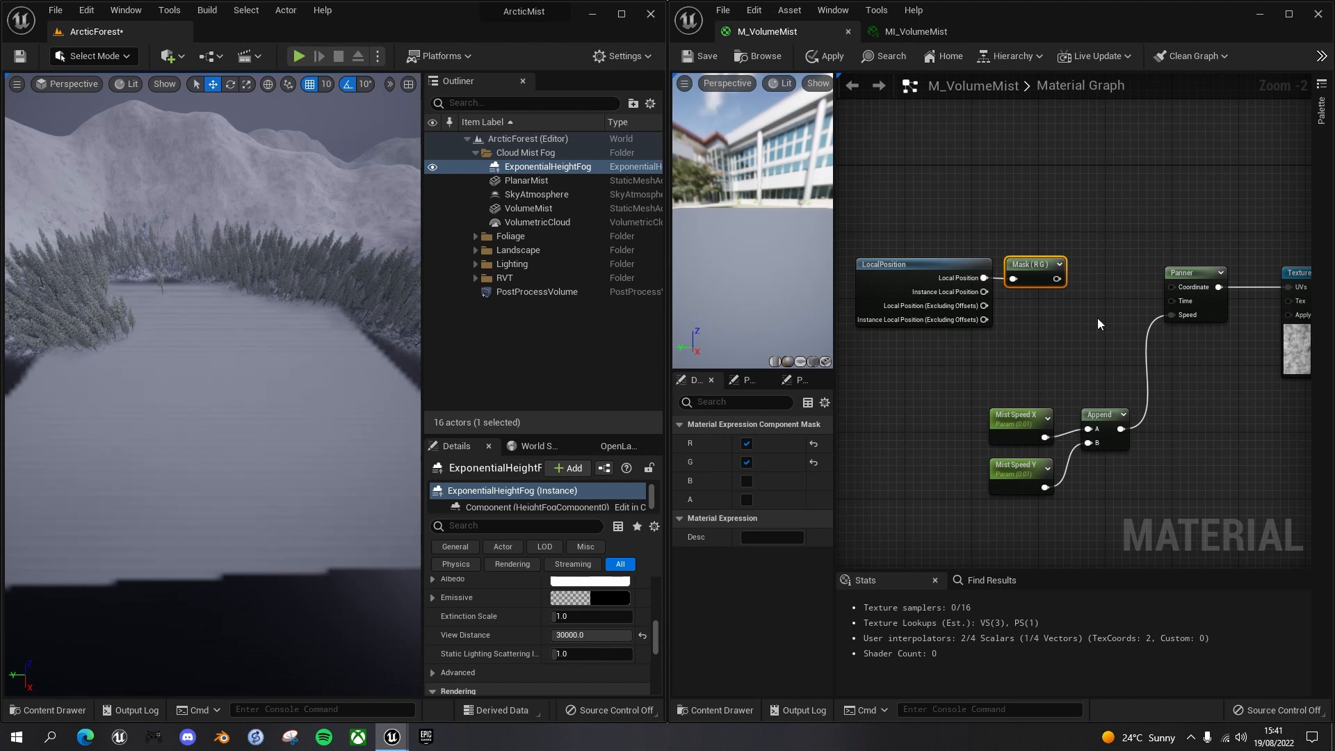
right_click_drag(1018, 359, 974, 337)
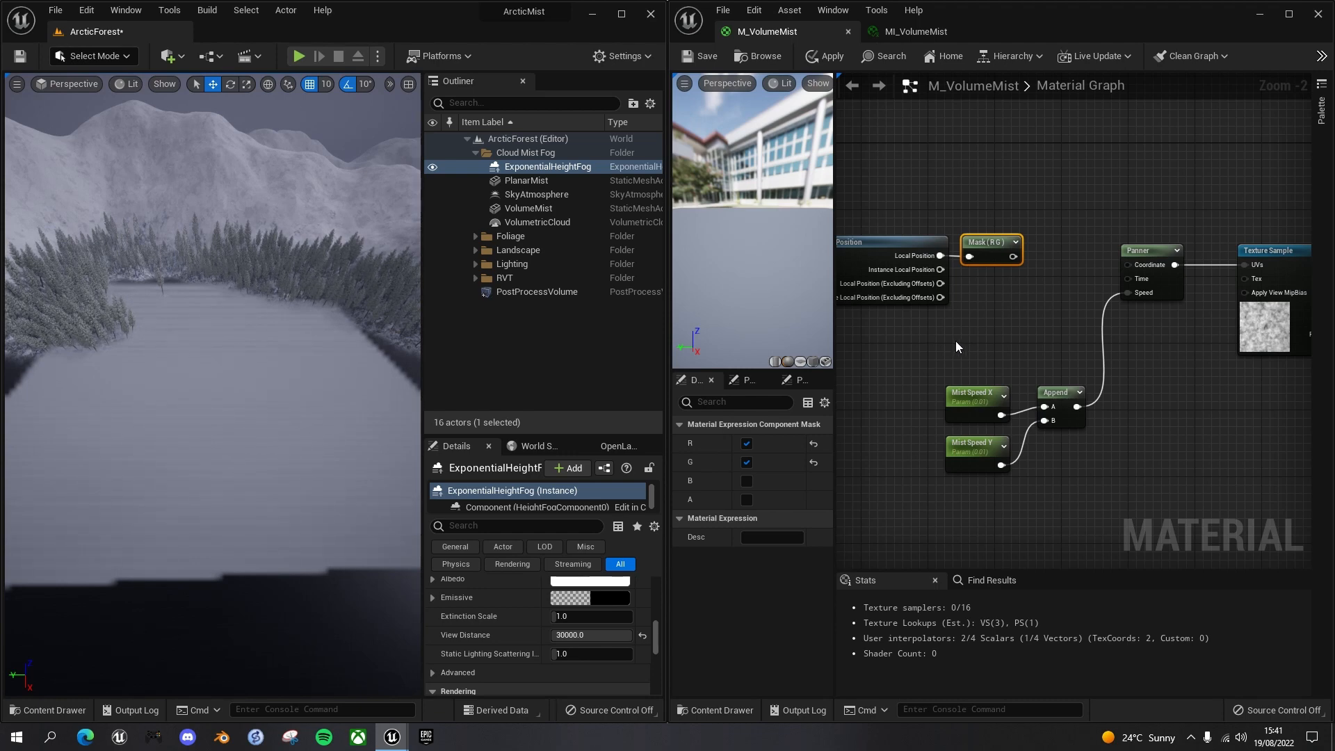
left_click(955, 340)
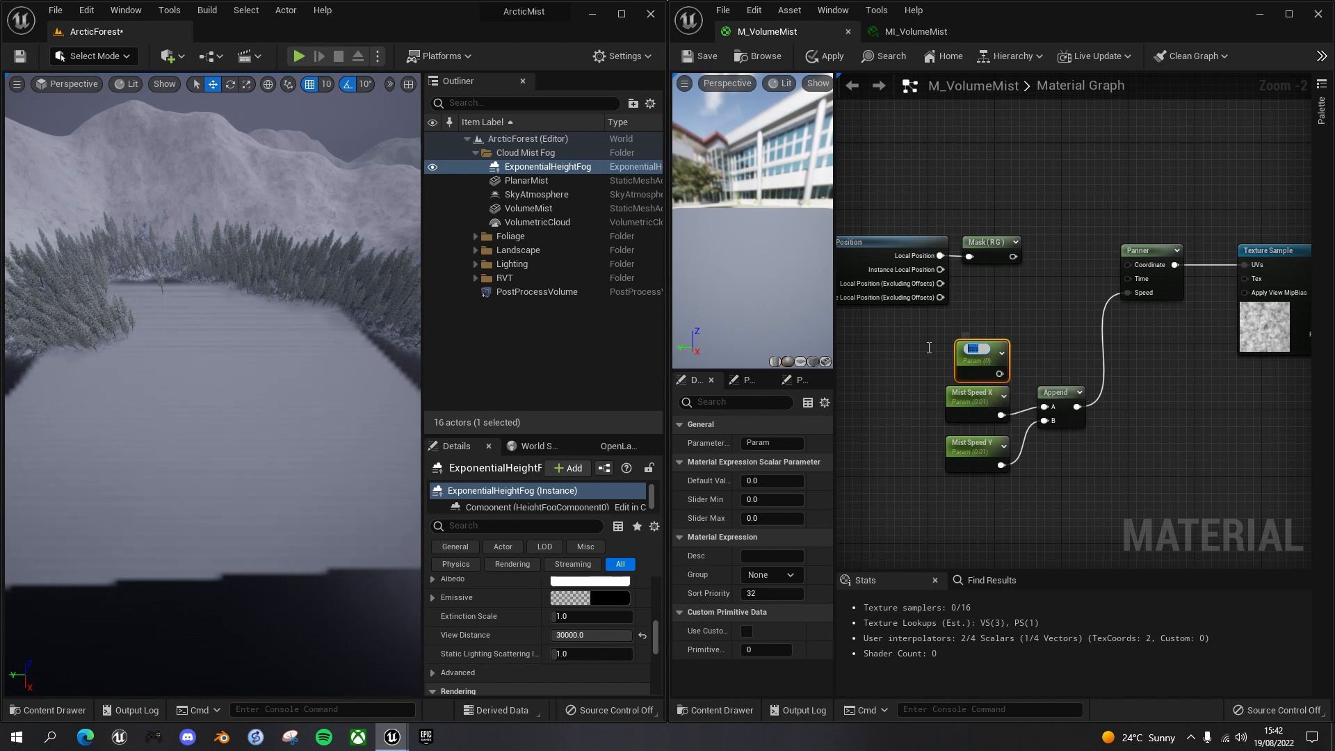
type("Mist Mask")
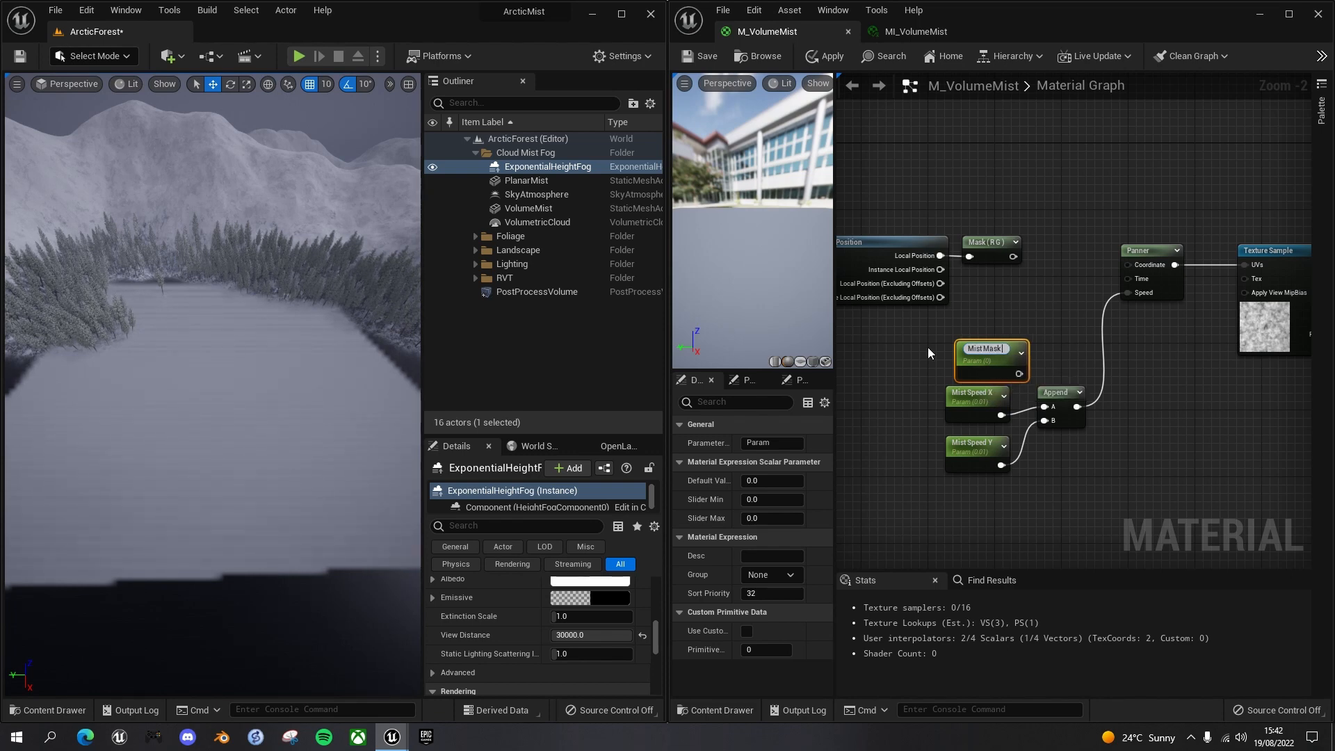
type(" Size")
key("Return")
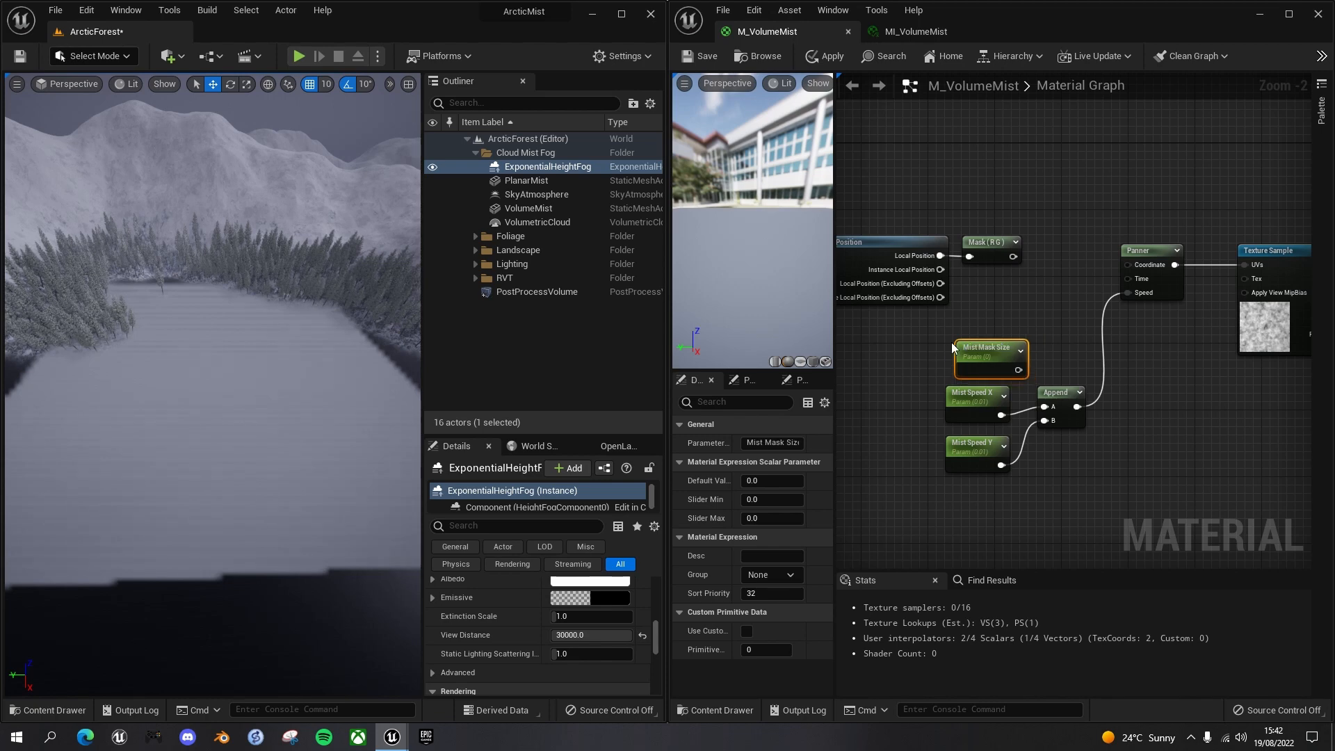
left_click_drag(994, 351, 983, 346)
left_click(764, 480)
type("1")
key("Return")
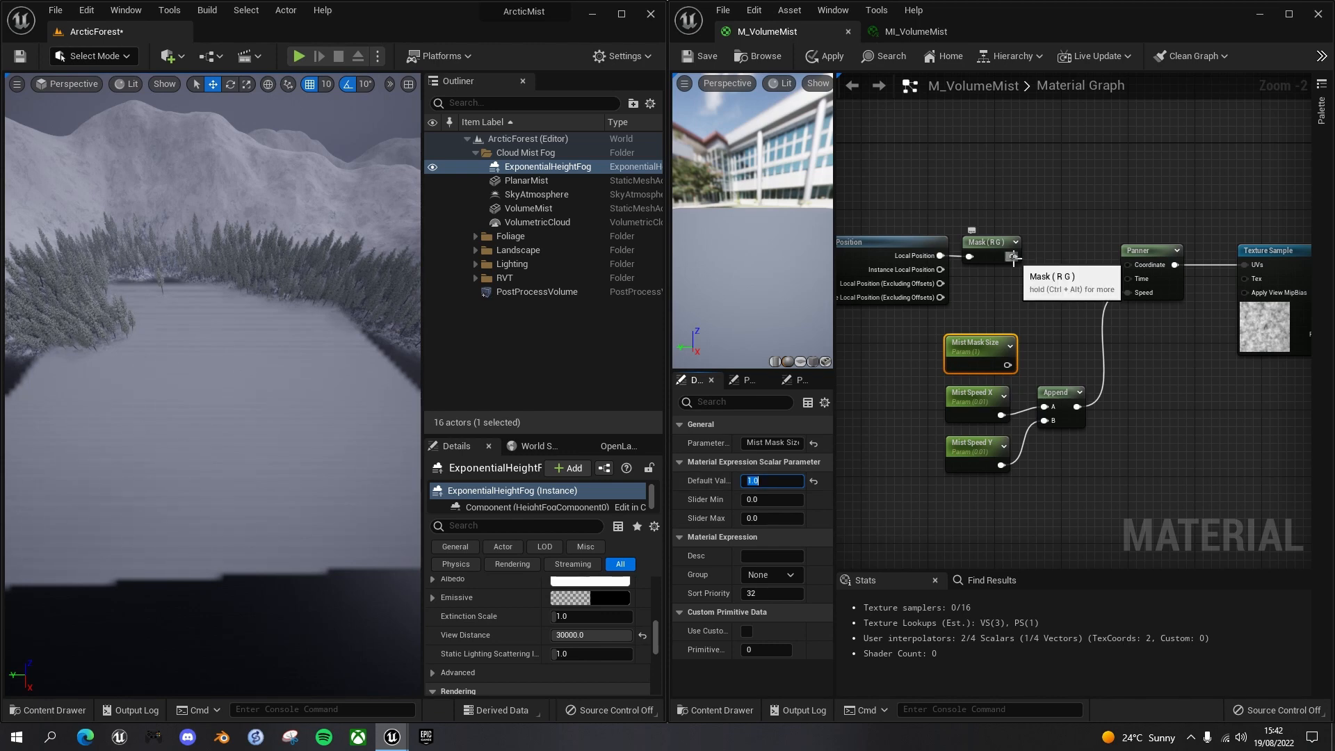
Divide the R G mask output by Mist Mask Size, feed the result into the Panner's Coordinate input, and save M_VolumeMist.
left_click_drag(1013, 257, 1039, 271)
type("div")
key("Return")
left_click_drag(1008, 365, 1132, 265)
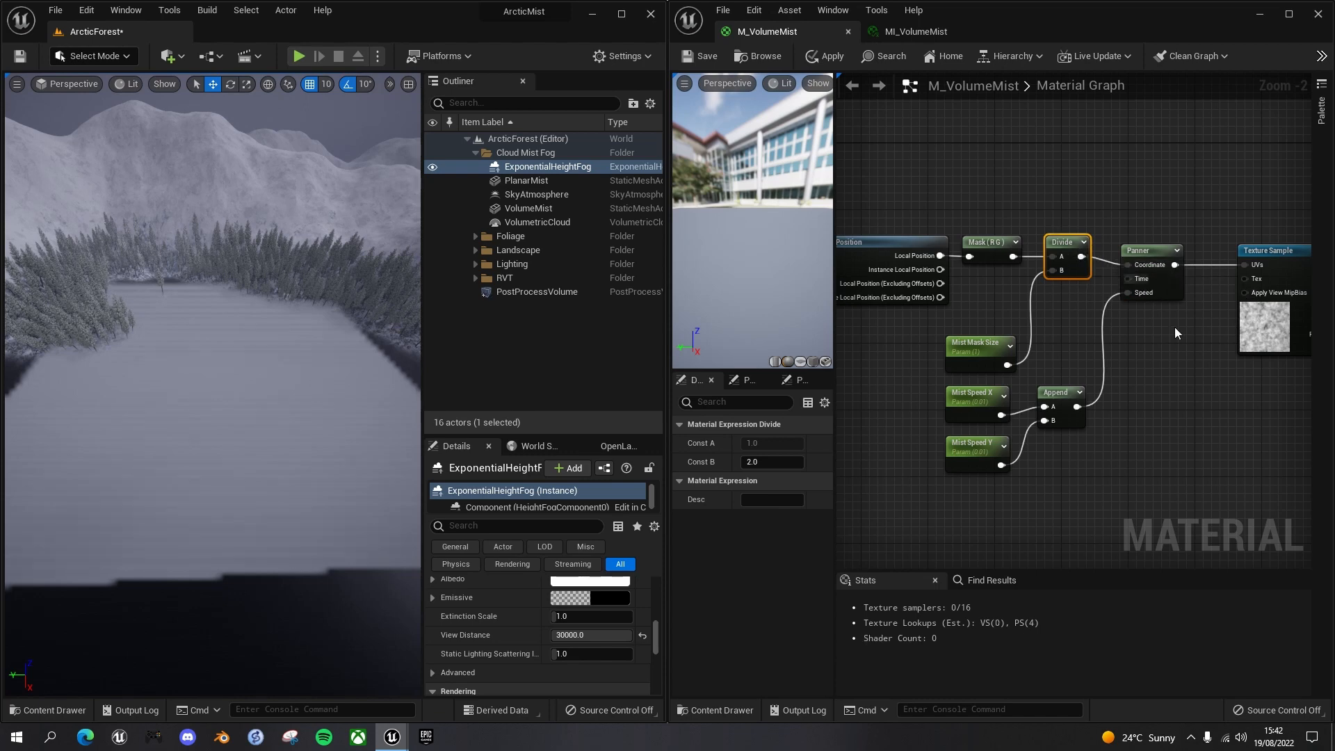
right_click_drag(1201, 366, 924, 348)
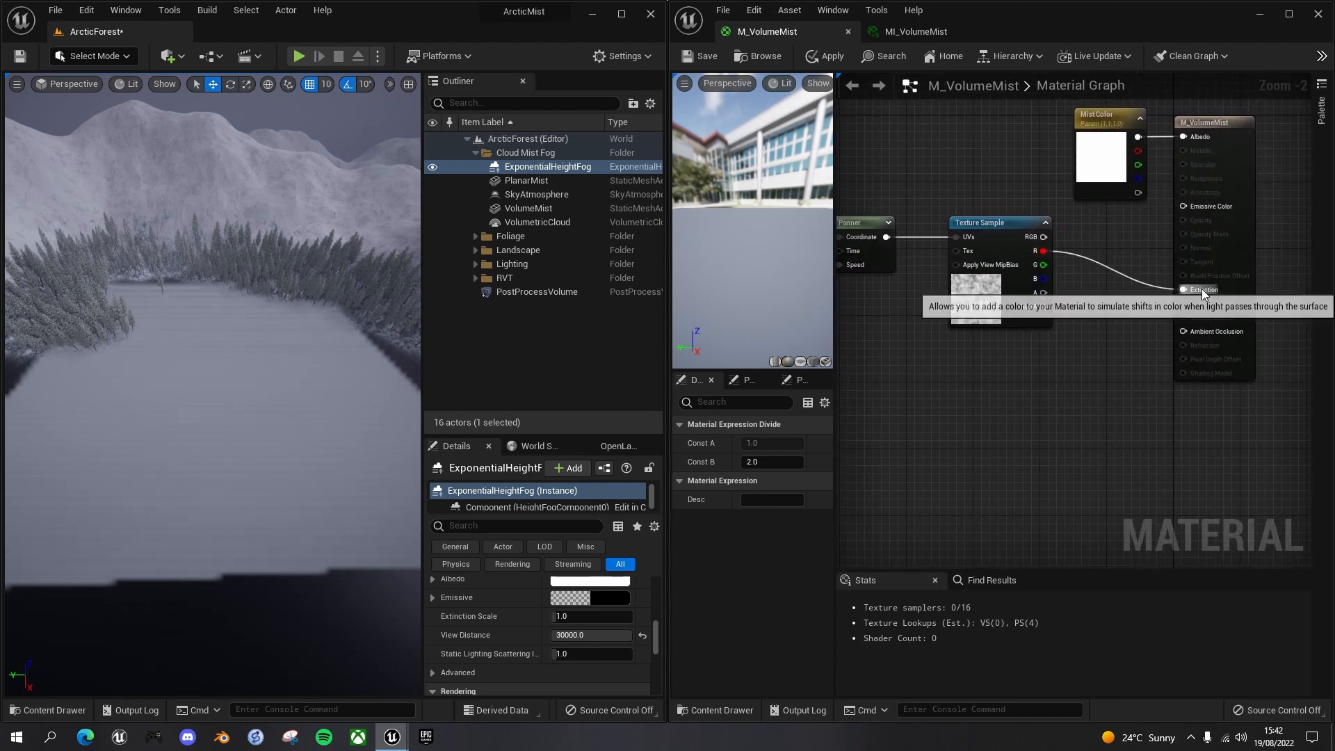
left_click(697, 57)
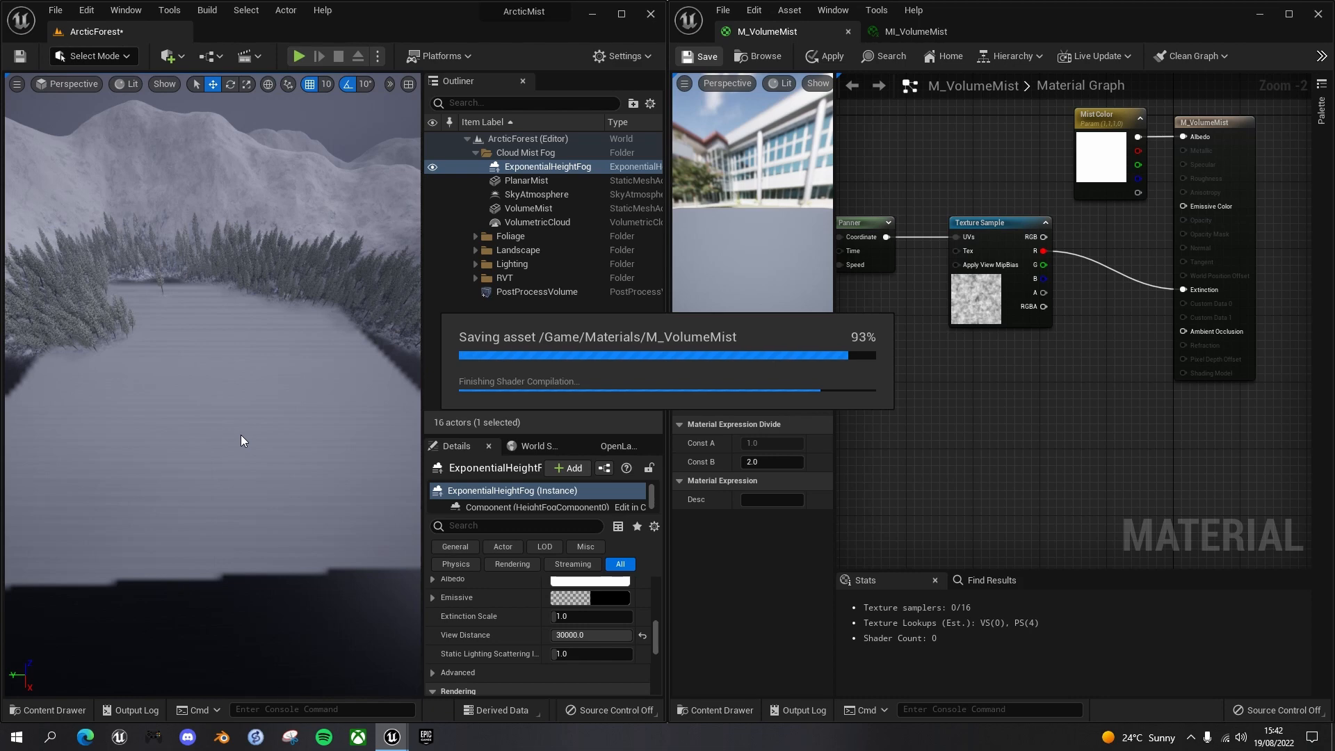
right_click_drag(232, 439, 277, 447)
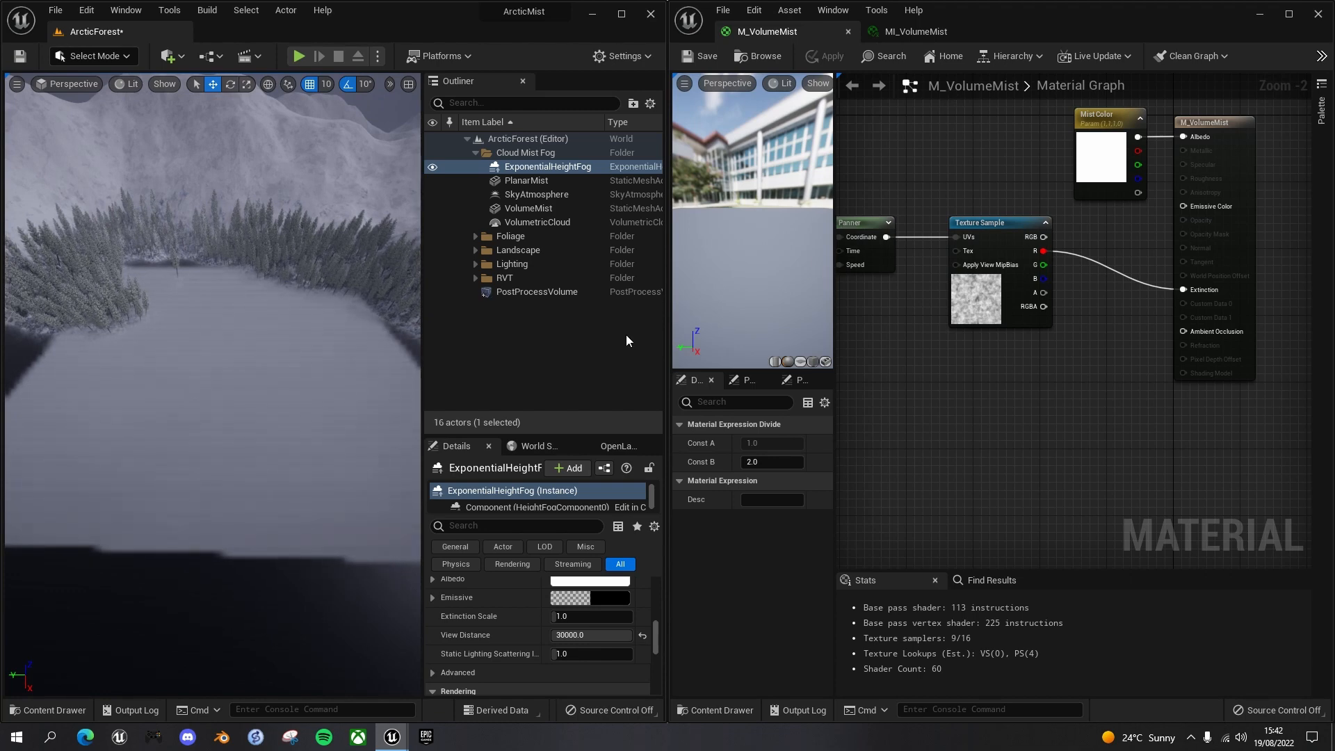
In the MI_VolumeMist instance, enable the overrides for Mist Mask Size, Mist Speed X and Mist Speed Y.
left_click(907, 29)
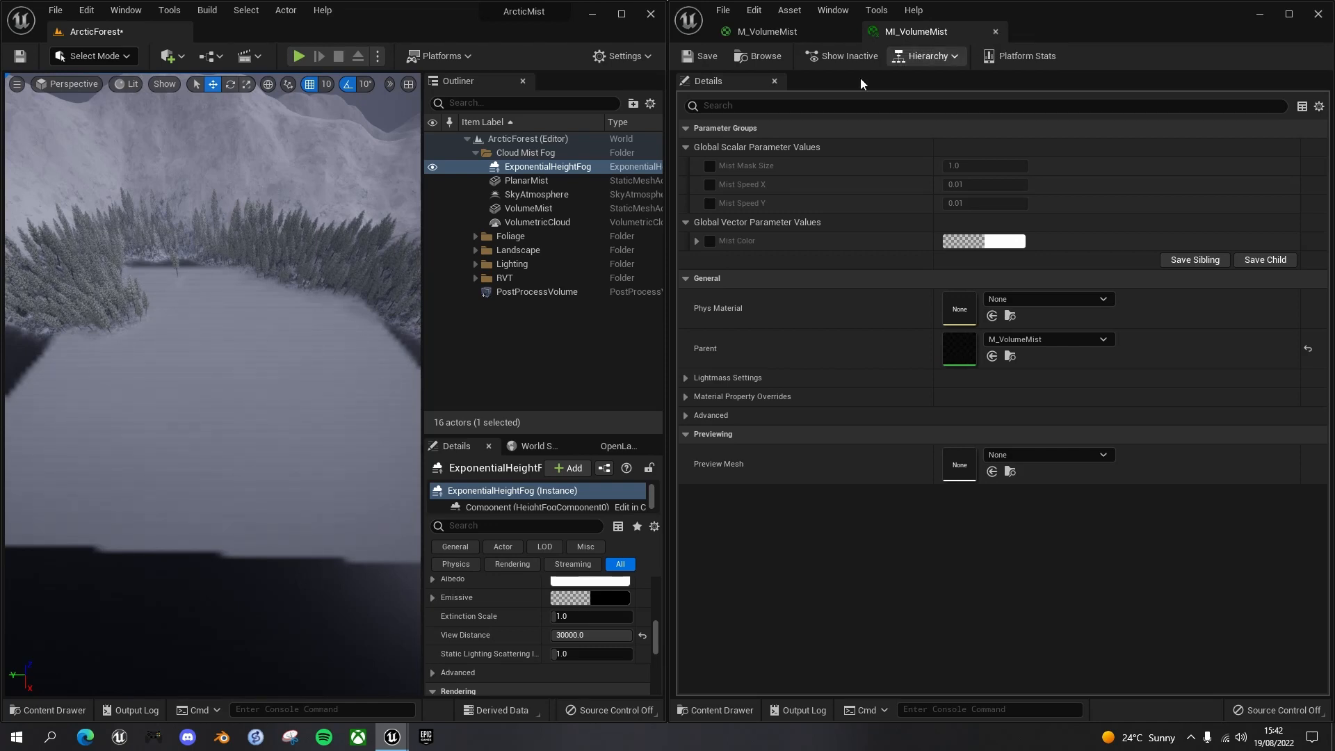
left_click(709, 165)
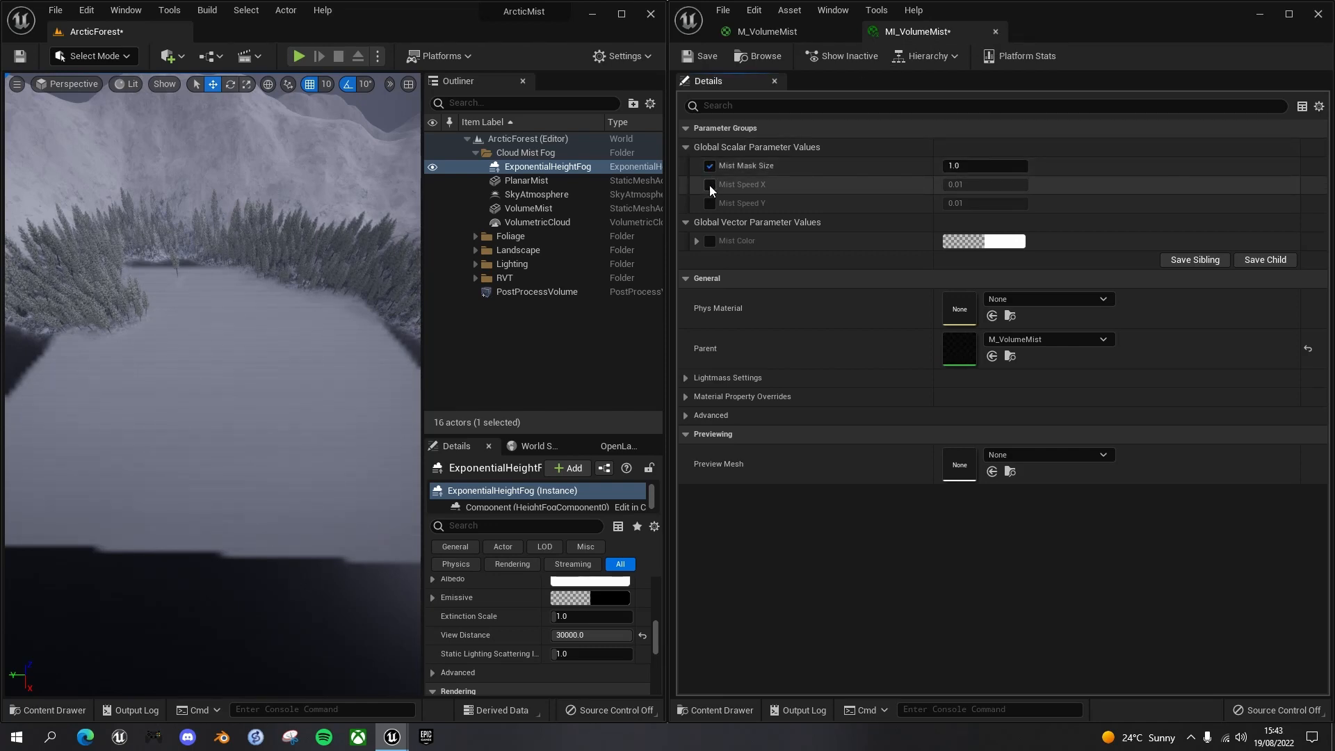
left_click(709, 184)
left_click(709, 203)
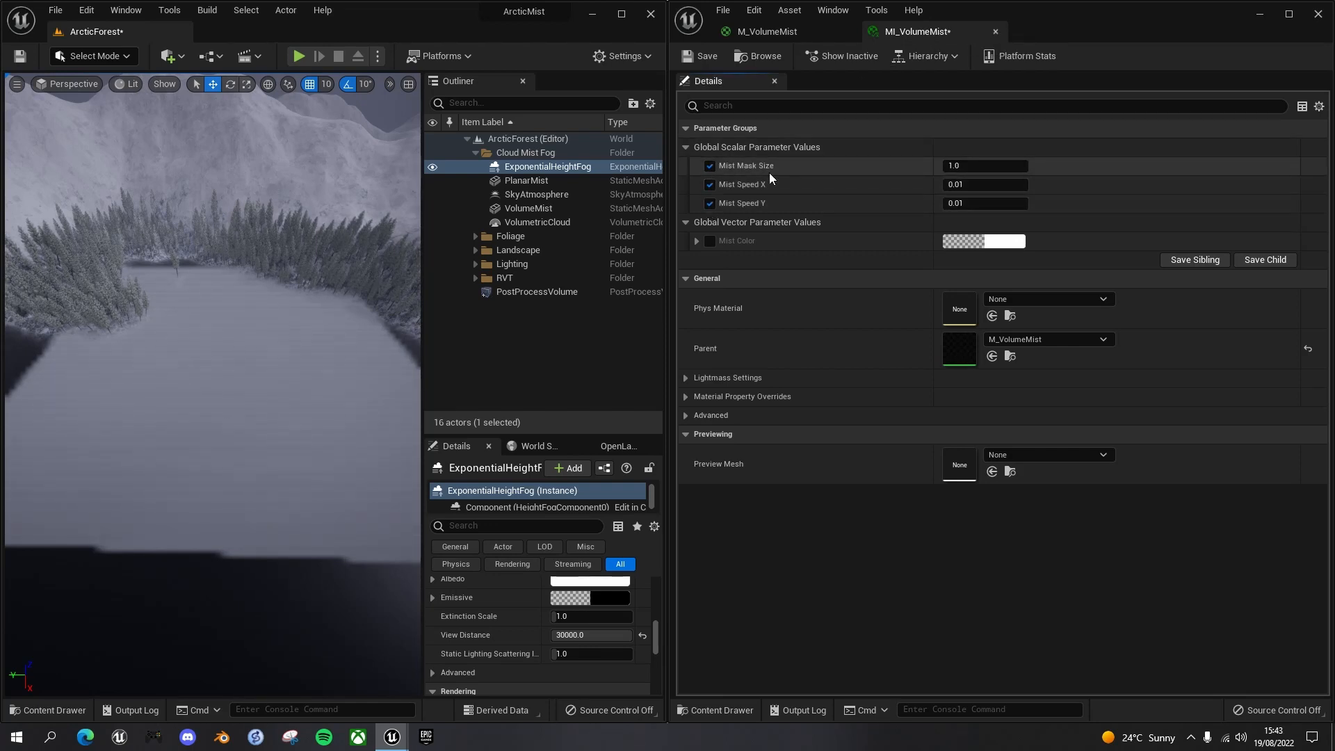
Set Mist Mask Size to 200 in MI_VolumeMist and check the mist over the lake.
left_click(957, 166)
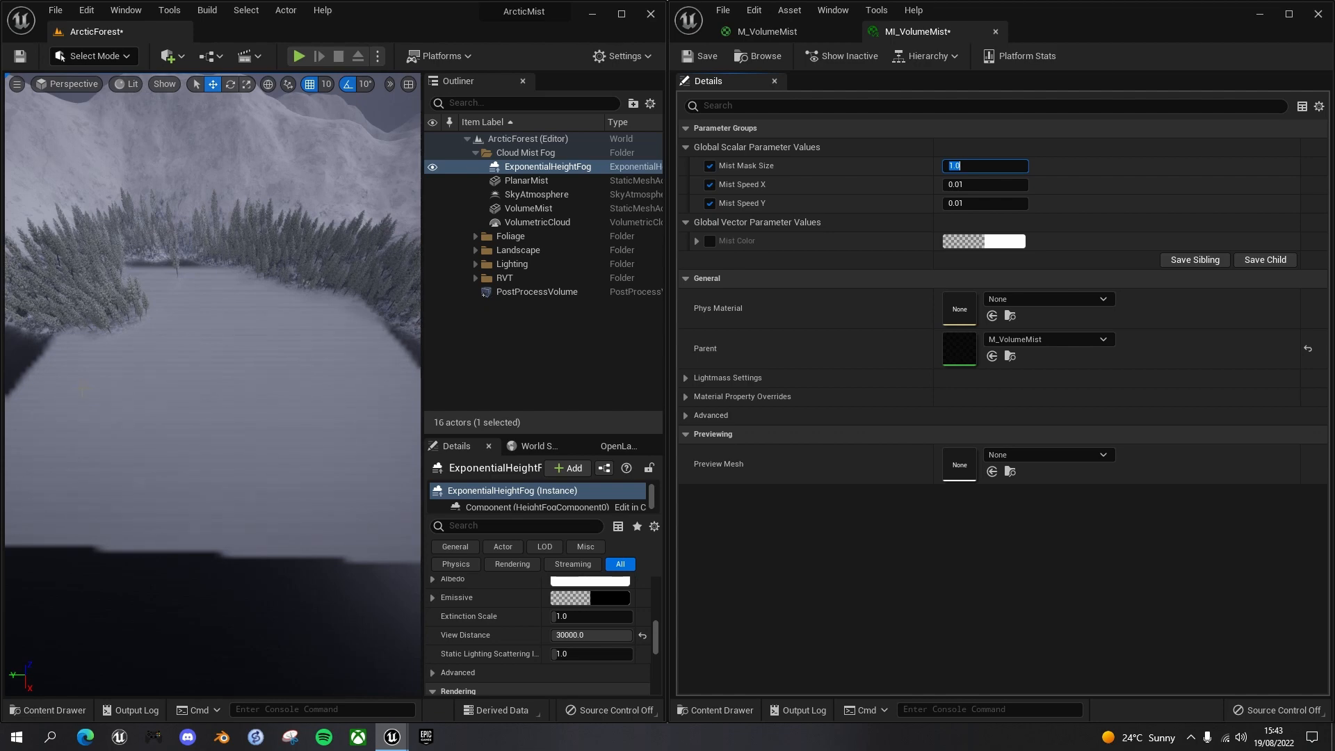
type("200")
key("Return")
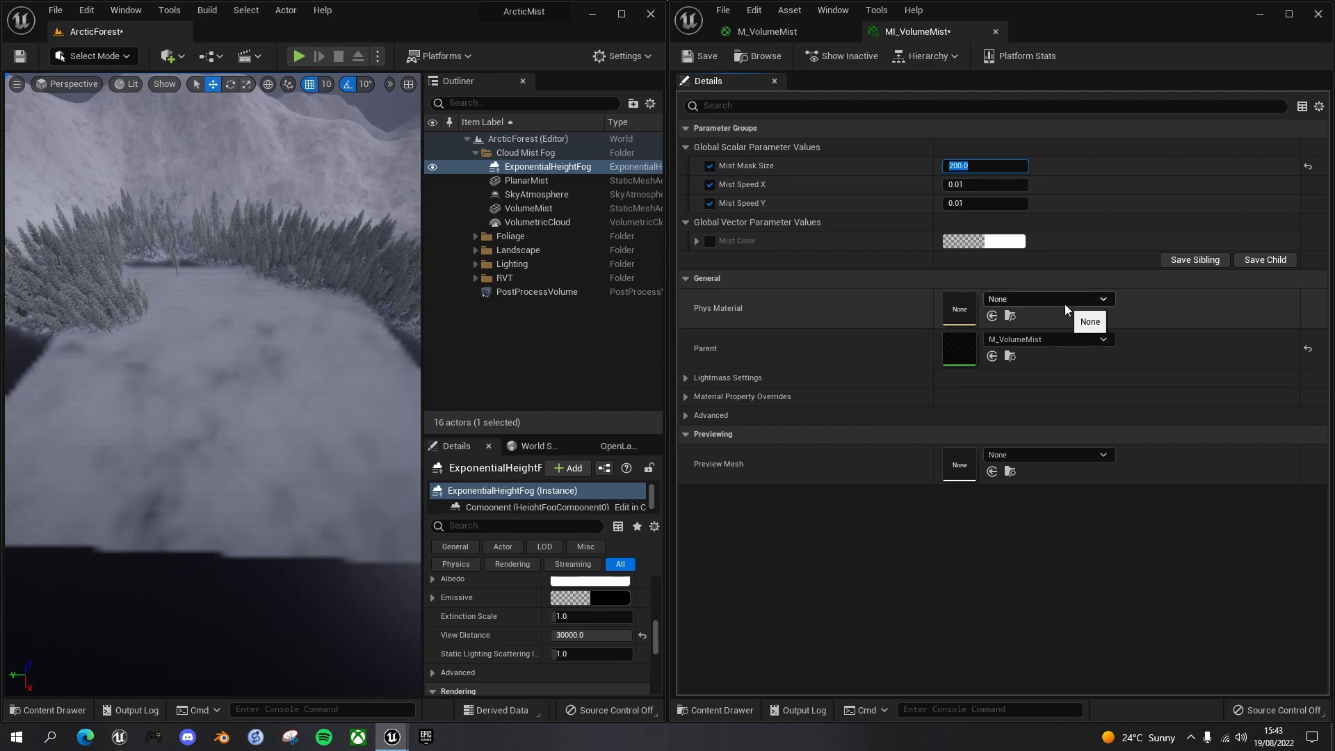
mouse_move(217, 448)
right_mouse_down()
mouse_move(150, 445)
mouse_move(217, 449)
right_mouse_up()
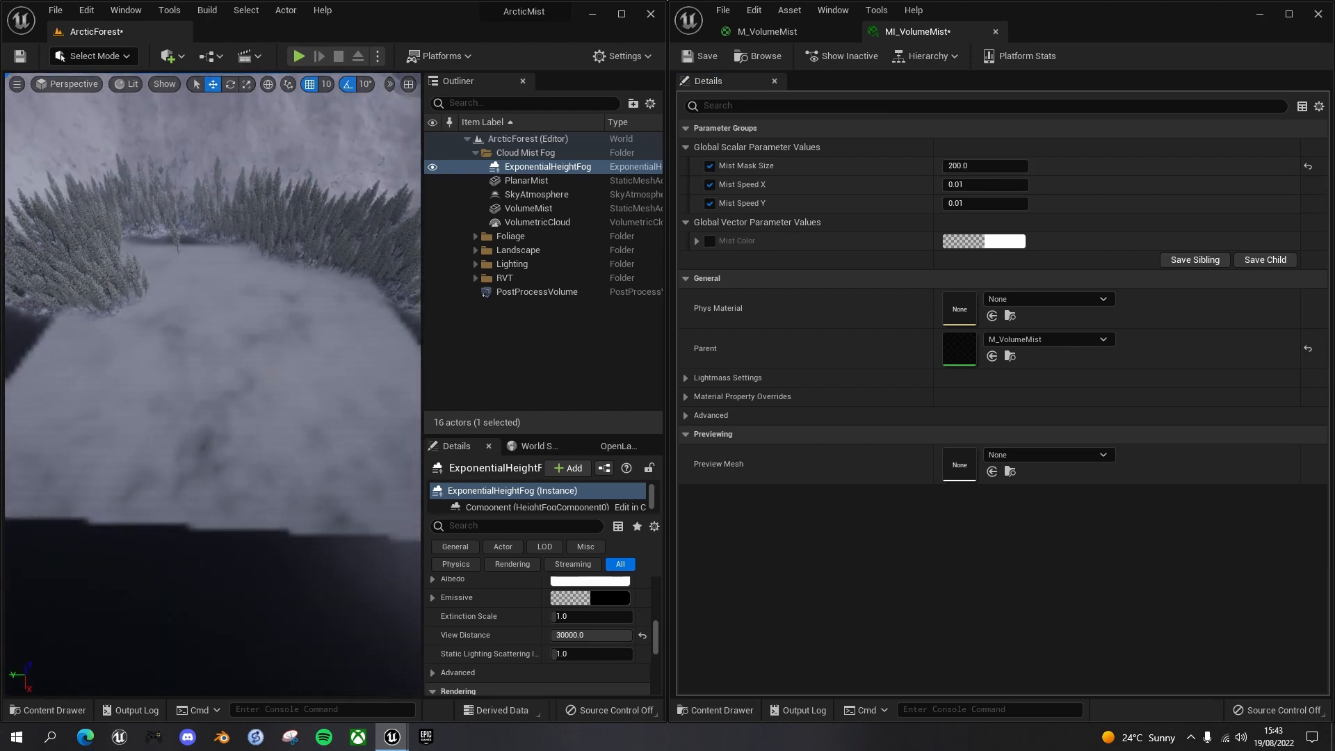
right_click_drag(217, 448, 298, 408)
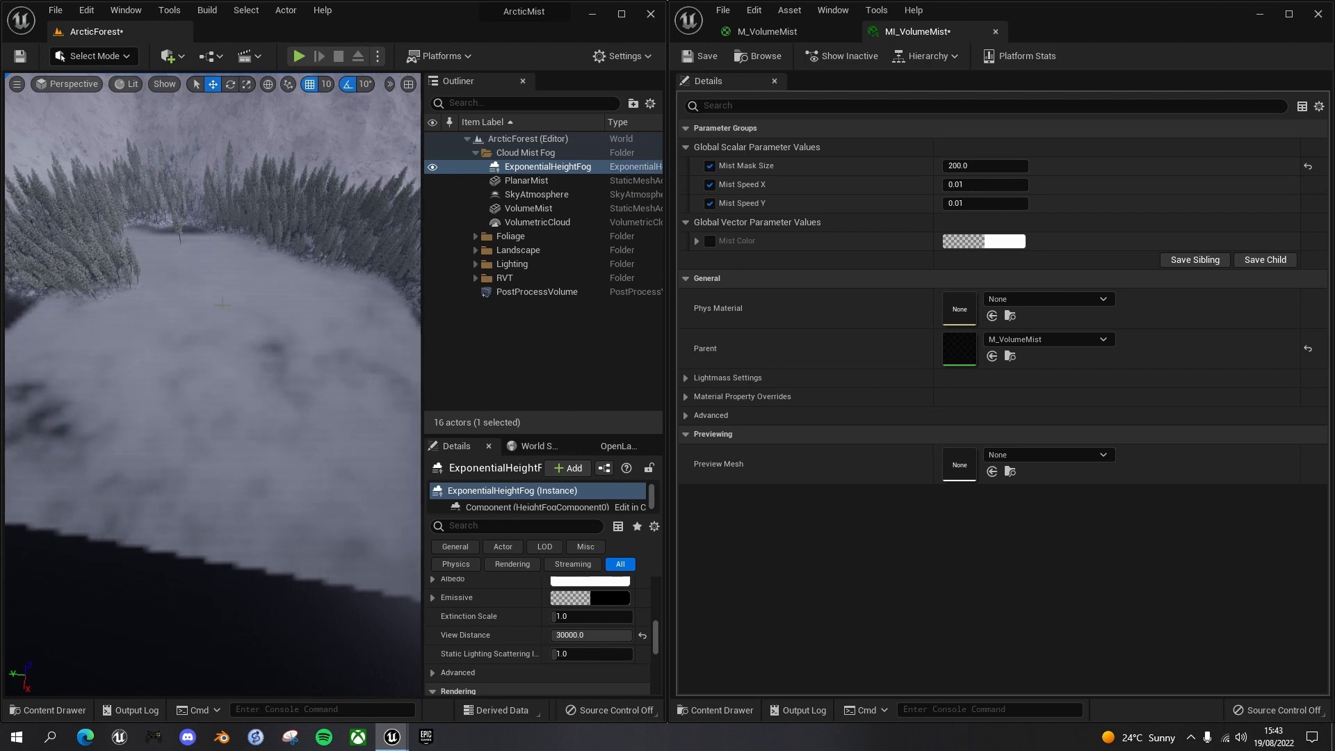
In the M_VolumeMist graph, add a Divide node fed by the Texture Sample's R output.
left_click(762, 32)
right_click_drag(1054, 421, 936, 368)
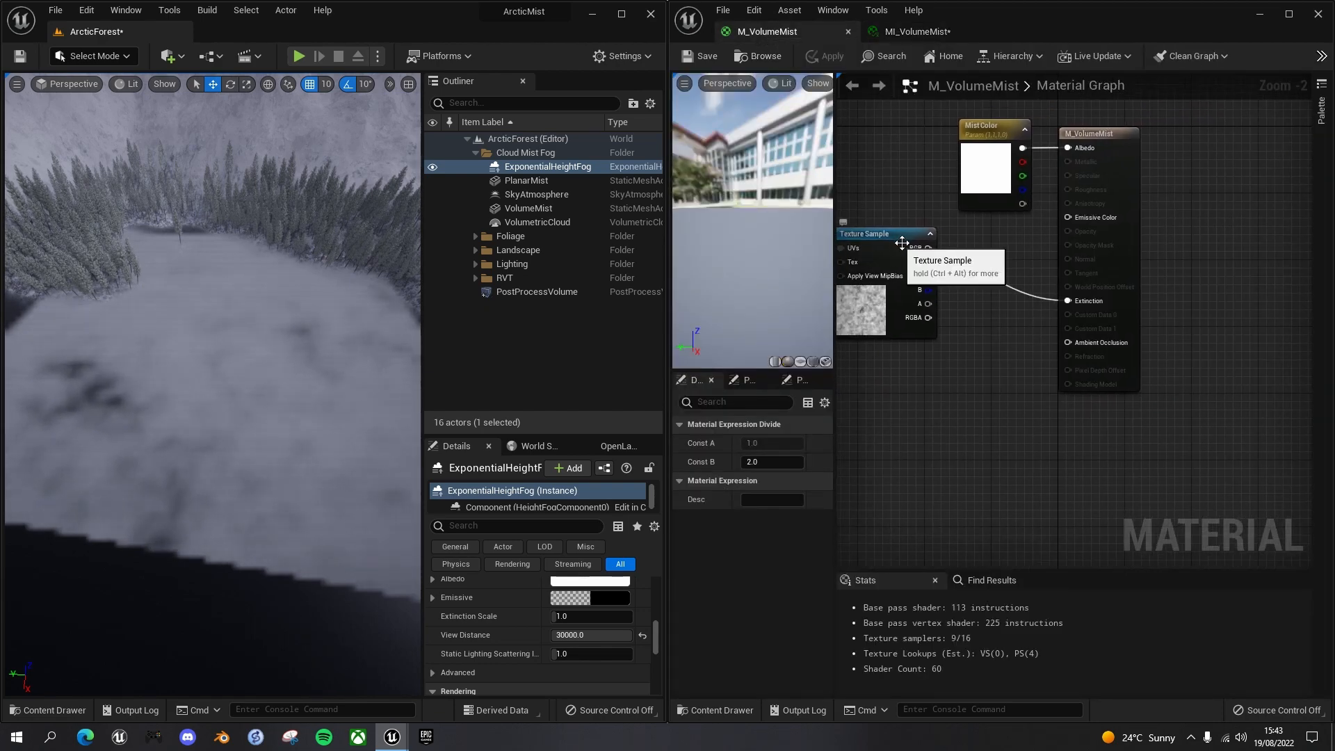
right_click_drag(937, 264, 979, 270)
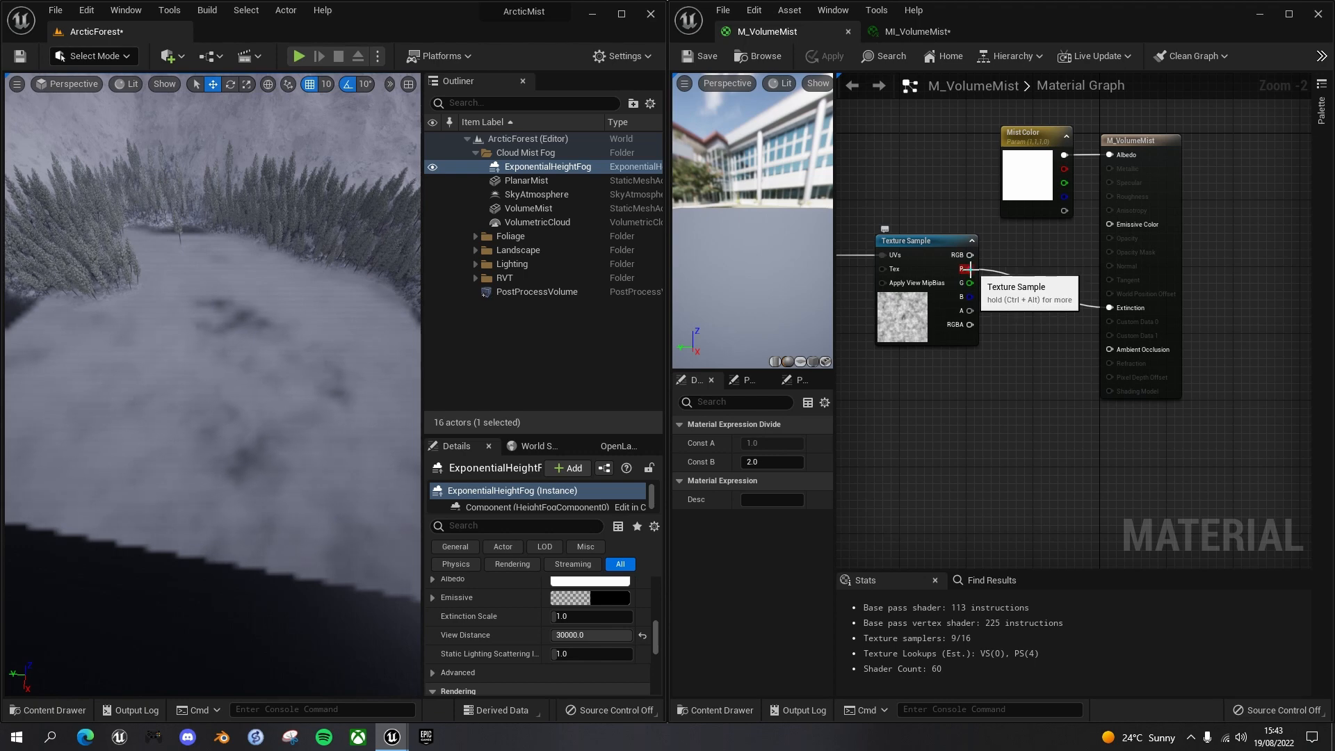
left_click_drag(969, 268, 1016, 302)
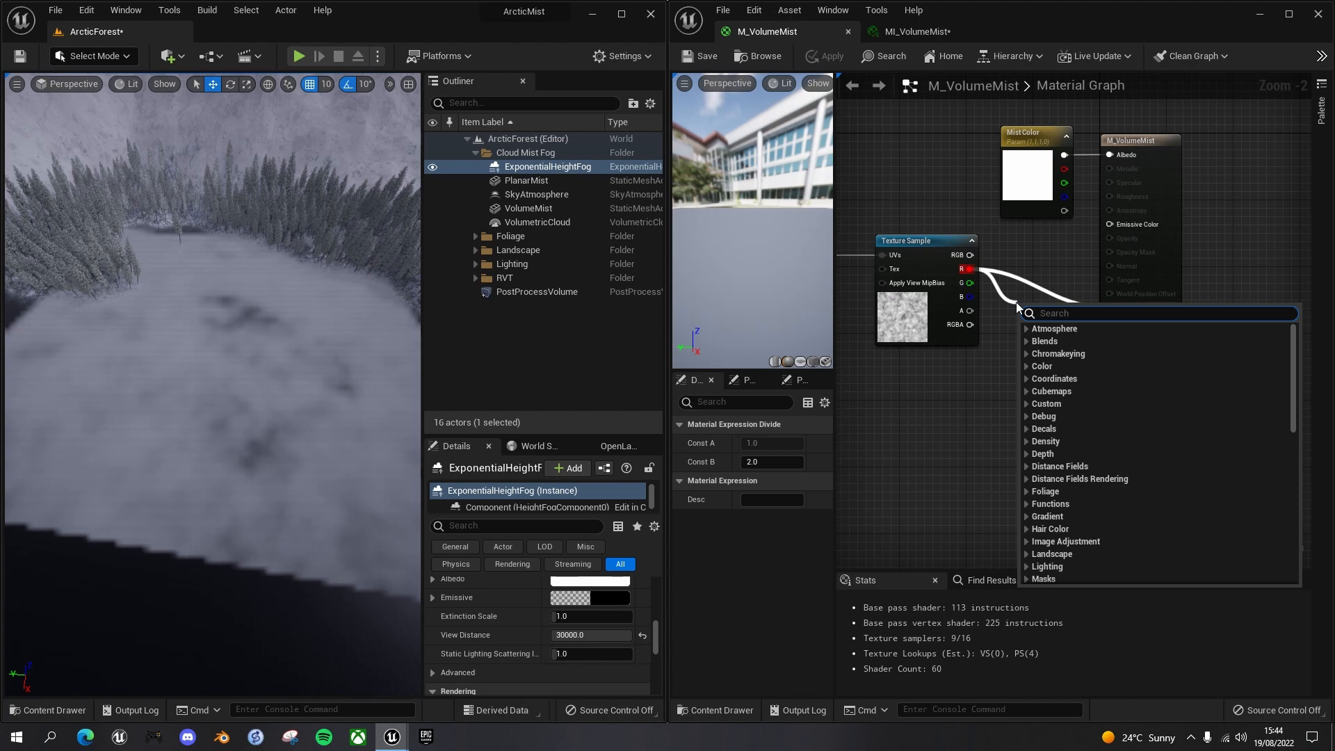
type("divide")
key("Return")
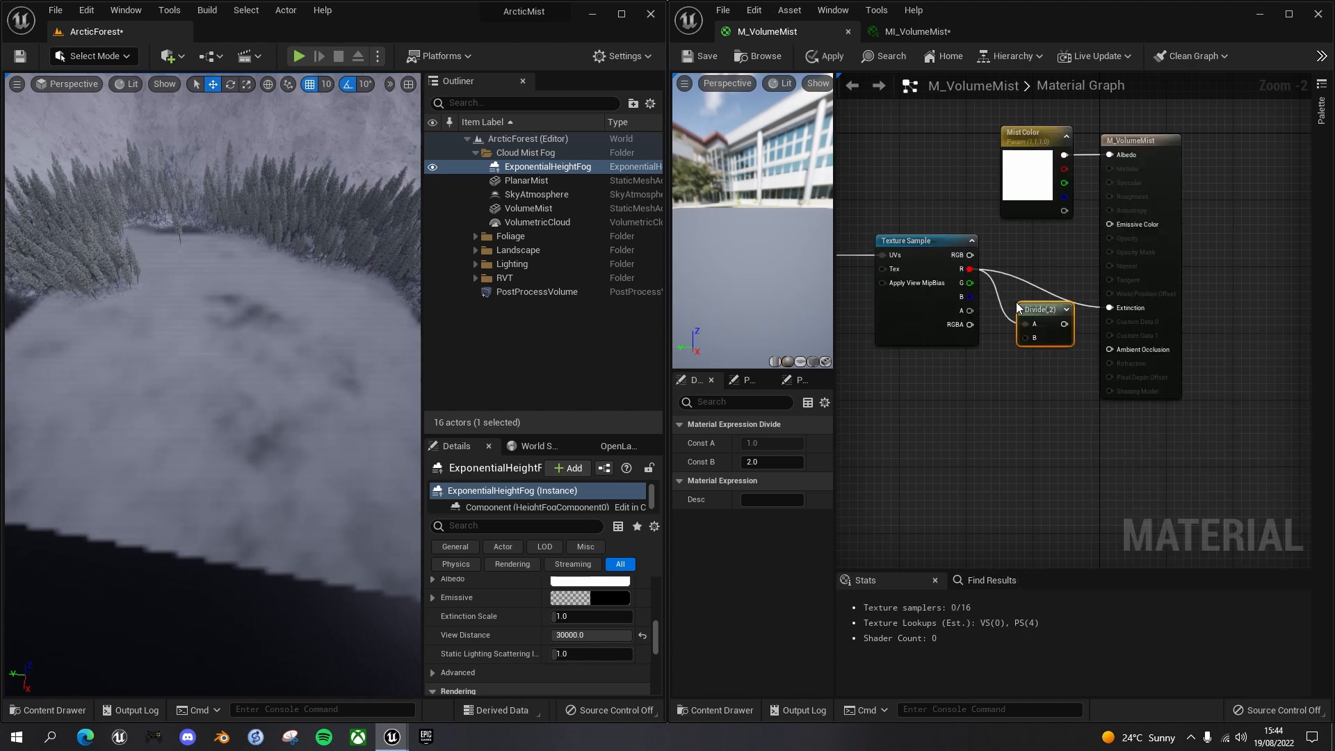
Set the new Divide node's Const B to 10, connect its output to Extinction, and save the material.
left_click(756, 463)
type("10")
key("Return")
left_click_drag(1068, 324, 1110, 308)
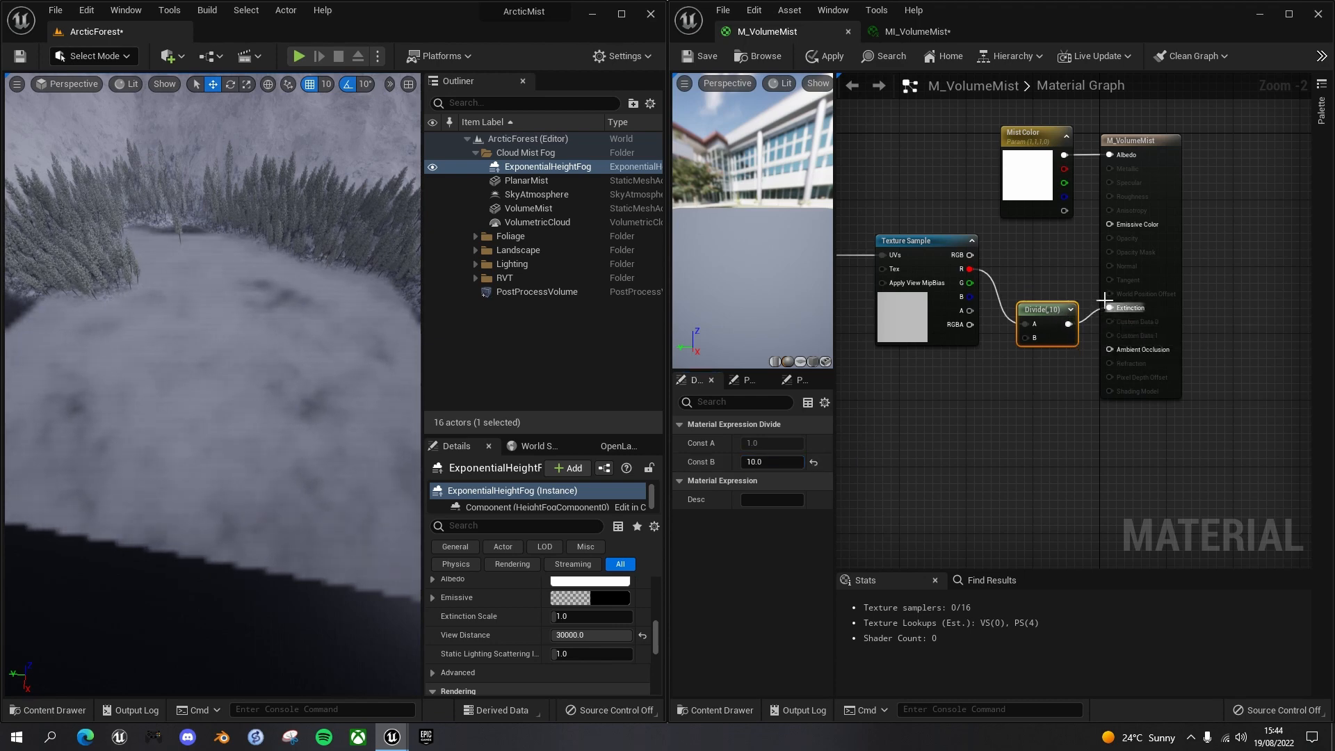
left_click(707, 57)
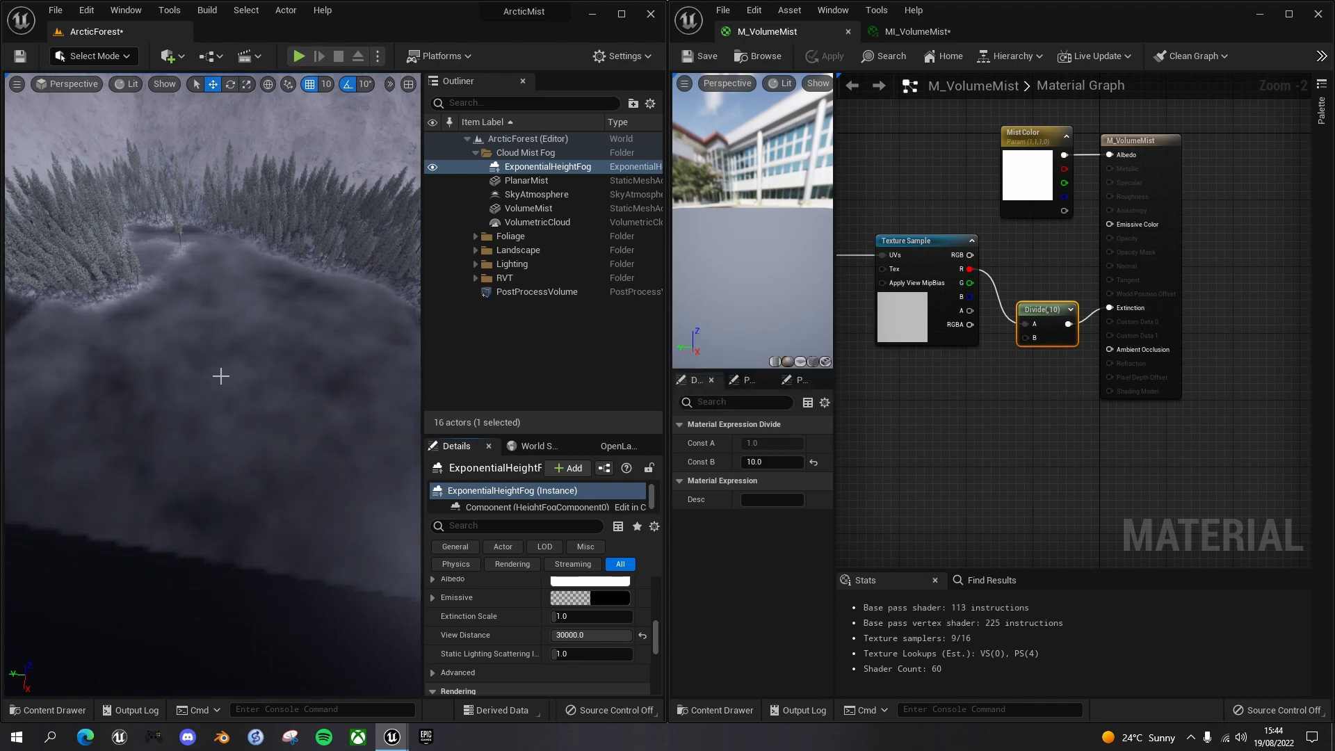
right_click_drag(218, 381, 296, 440)
right_click_drag(125, 270, 121, 338)
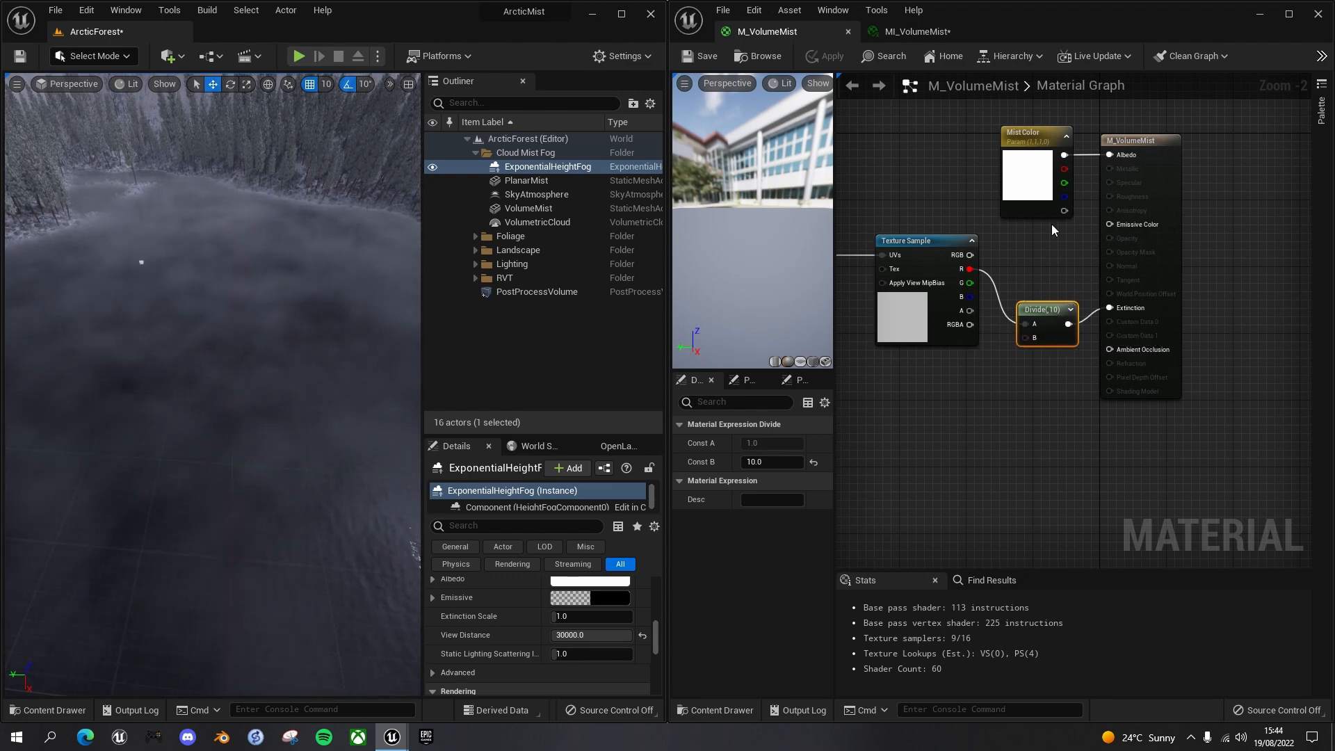
Move Mist Color, Divide and the result node away from the Texture Sample, and insert a Power node between its R output and Divide.
left_click_drag(1019, 112, 1181, 378)
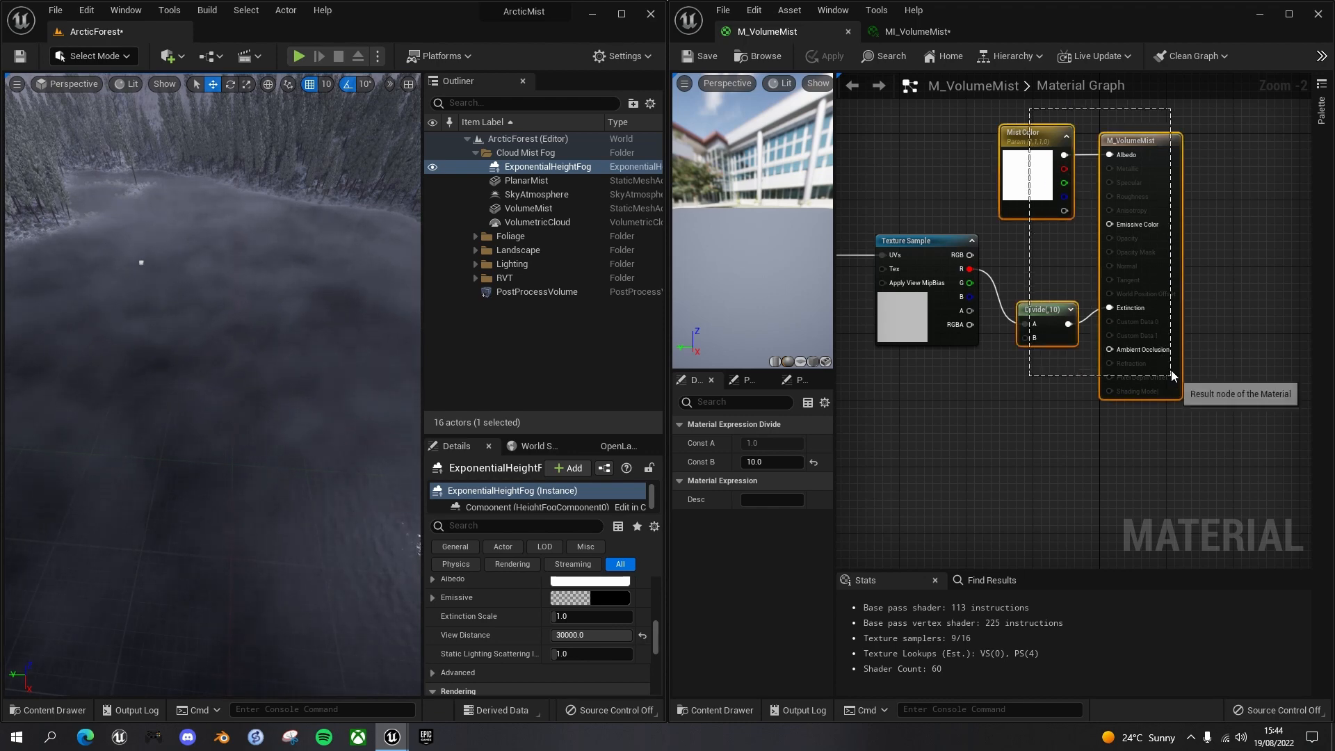
left_click_drag(1157, 144, 1249, 148)
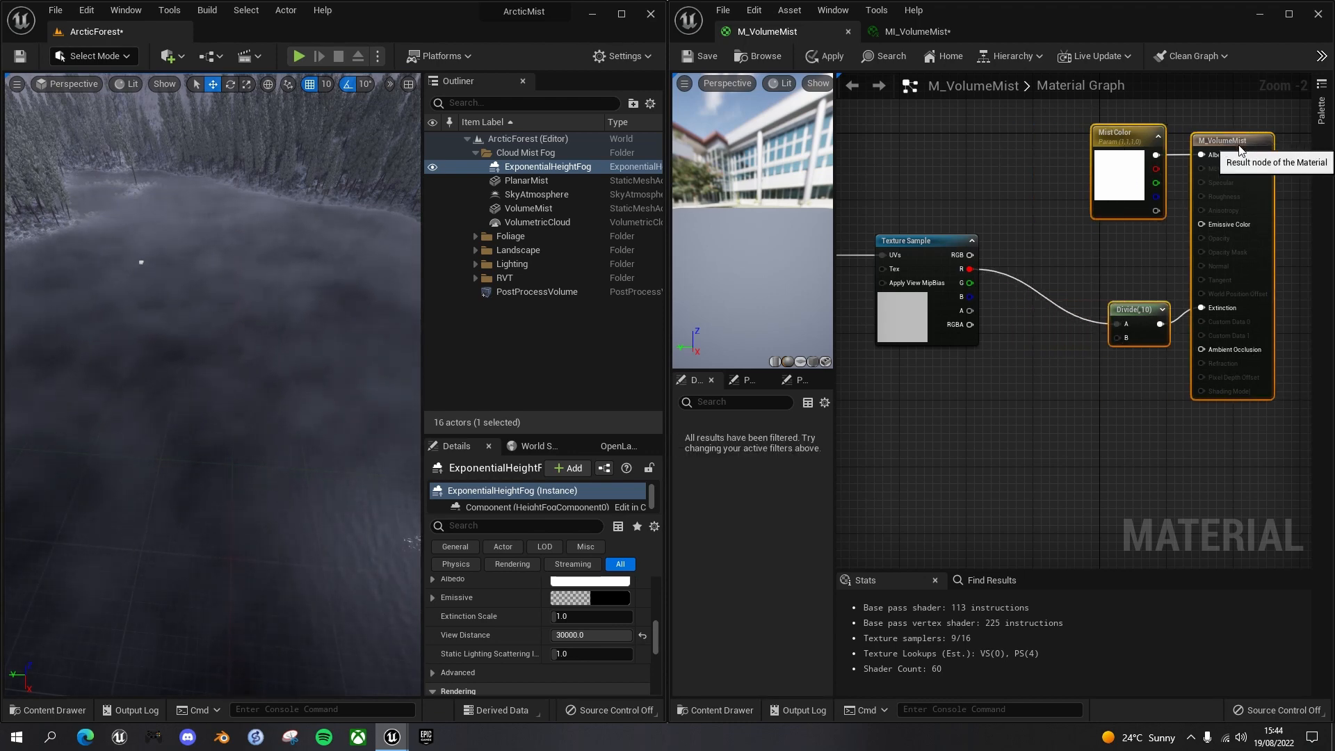
left_click_drag(969, 269, 1037, 306)
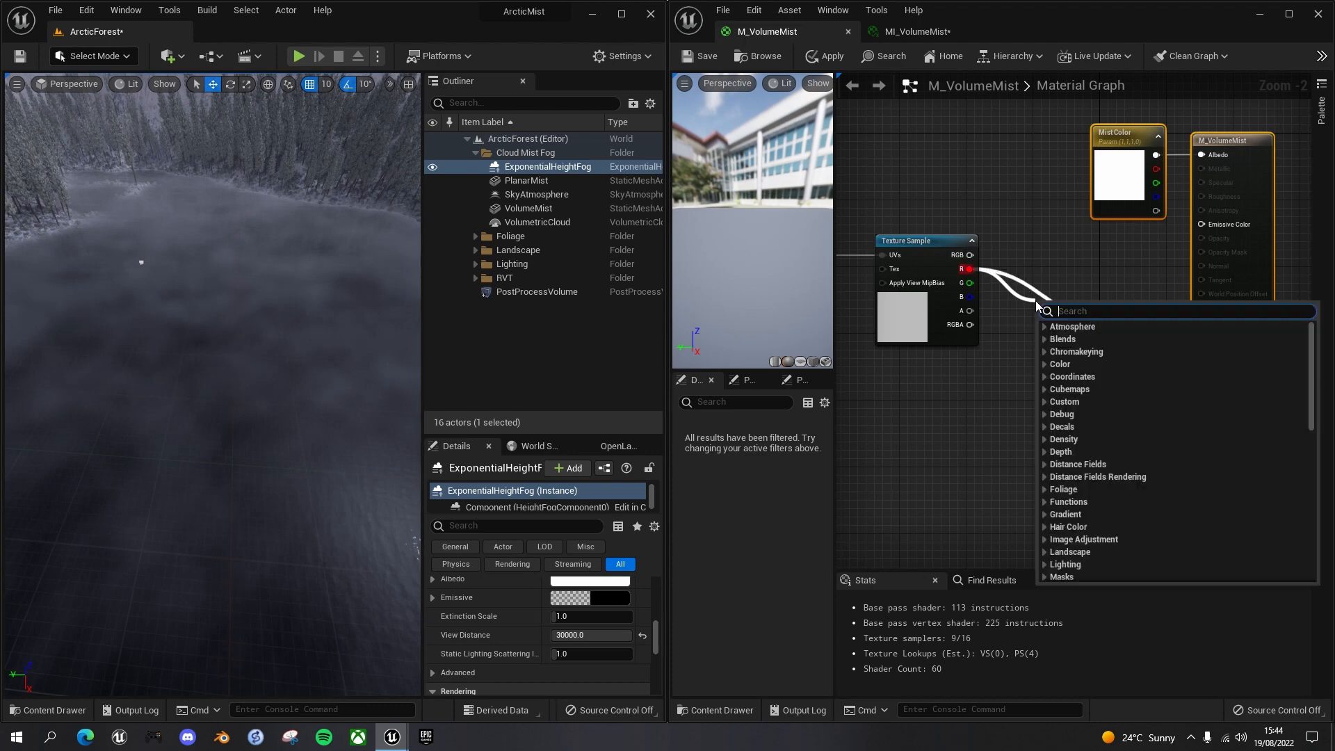
type("power")
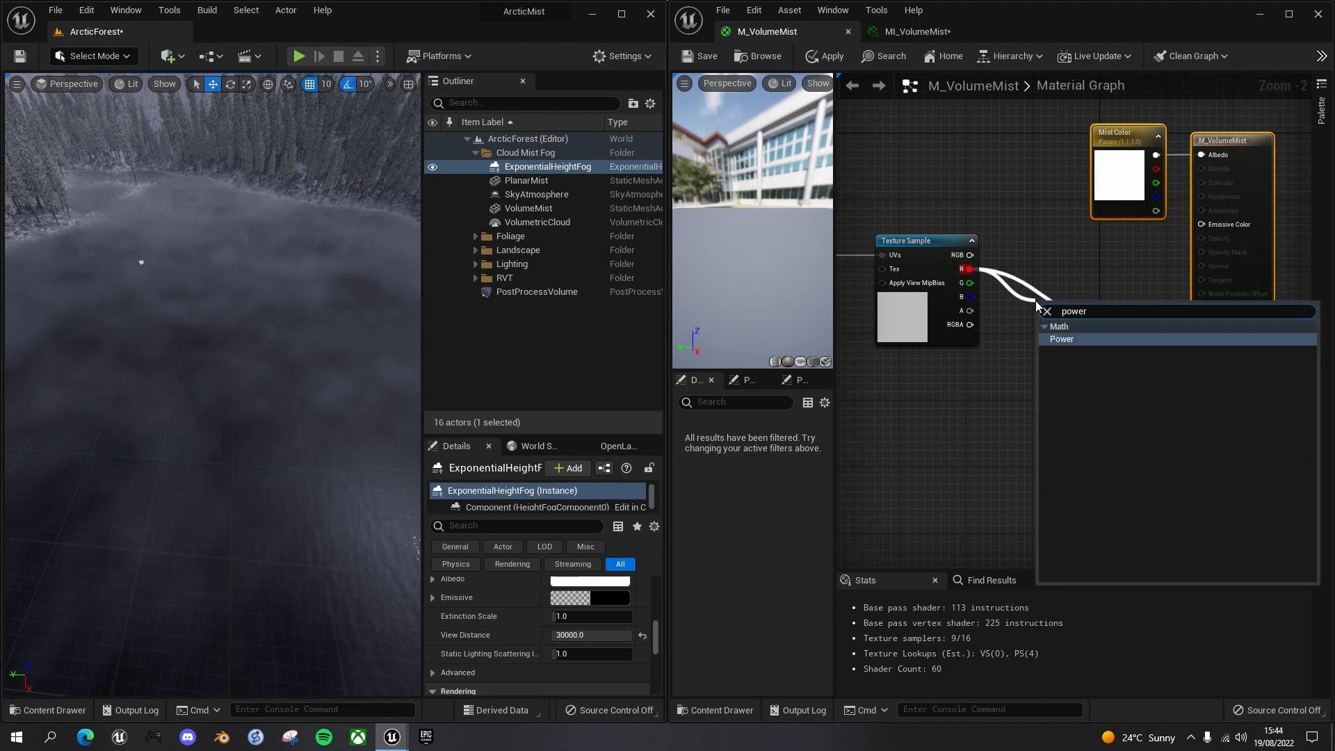
key("Return")
left_click_drag(1087, 322, 1060, 307)
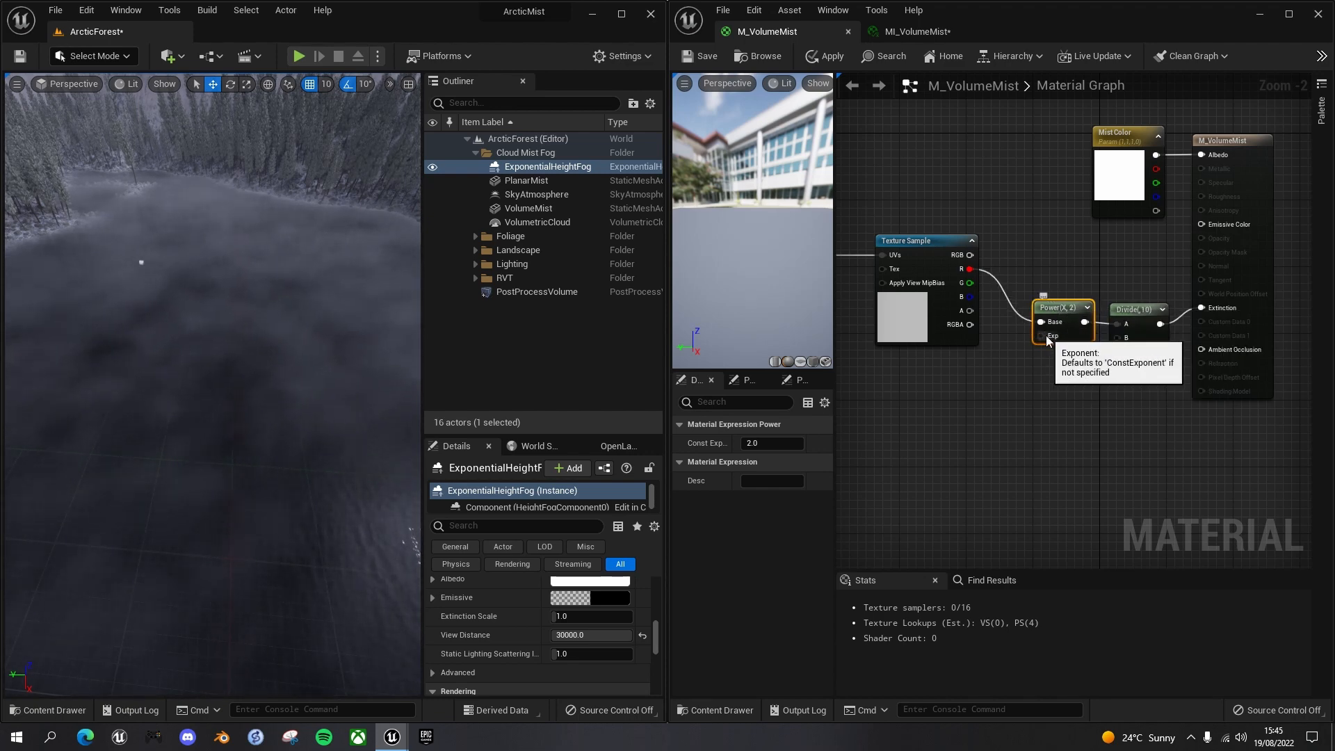
Add a scalar parameter named Mist Power with default value 4 below the Texture Sample.
left_click(951, 393)
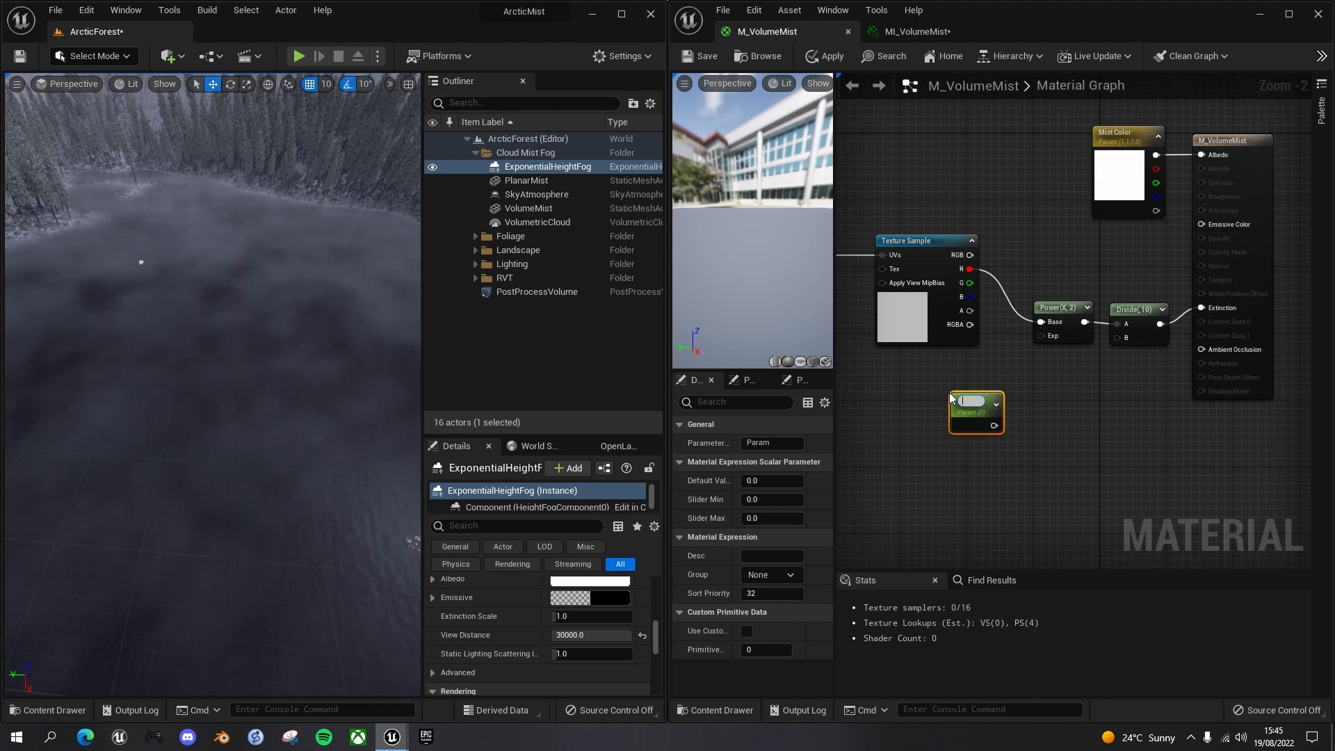
type("Mist Power")
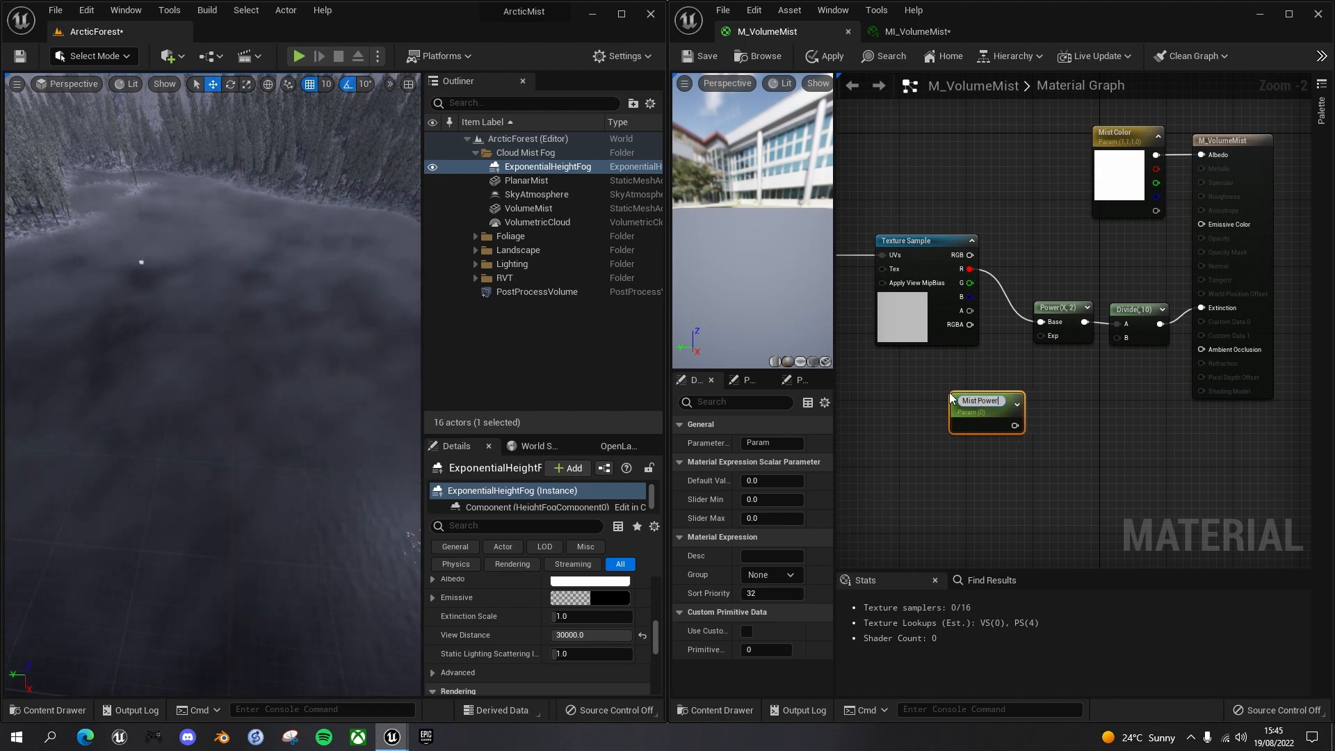
key("Return")
left_click_drag(985, 395, 960, 370)
left_click(768, 480)
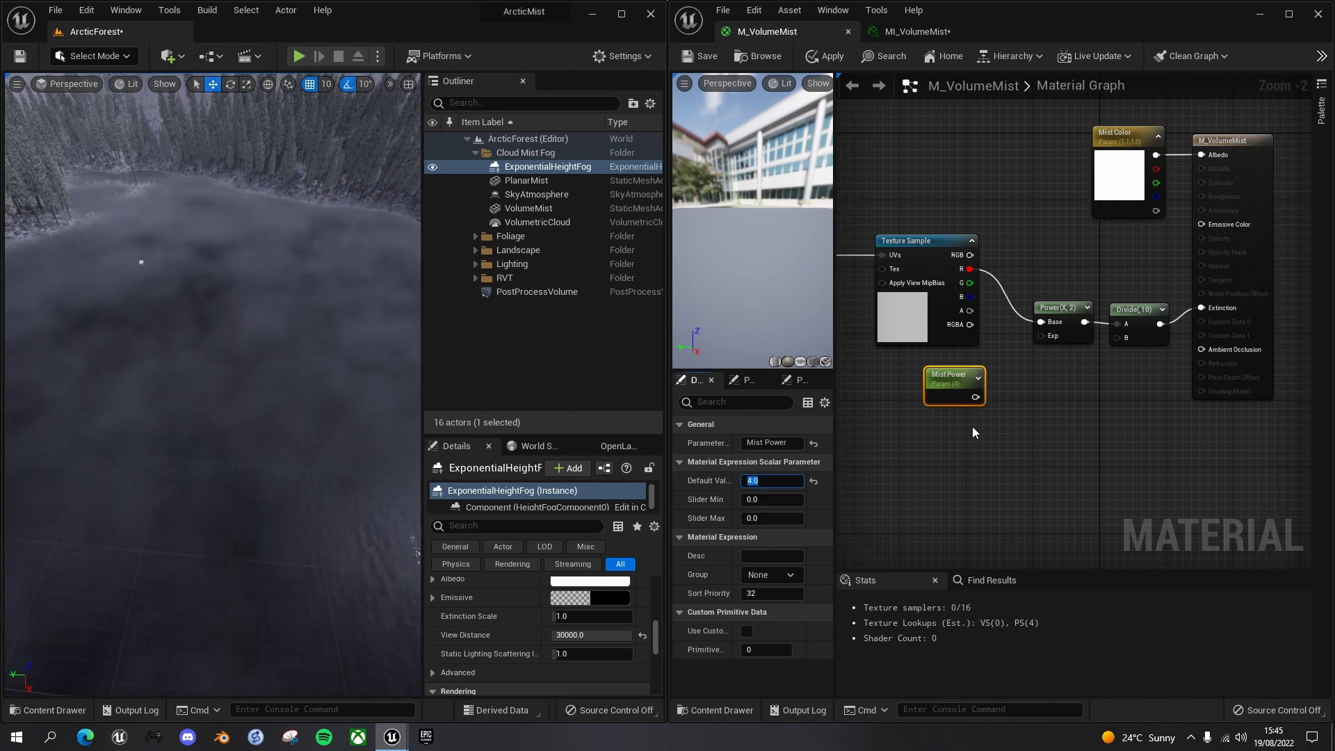
Connect Mist Power to the Power node's Exp input, save M_VolumeMist, and inspect the mist over the lake.
left_click_drag(976, 397, 1038, 336)
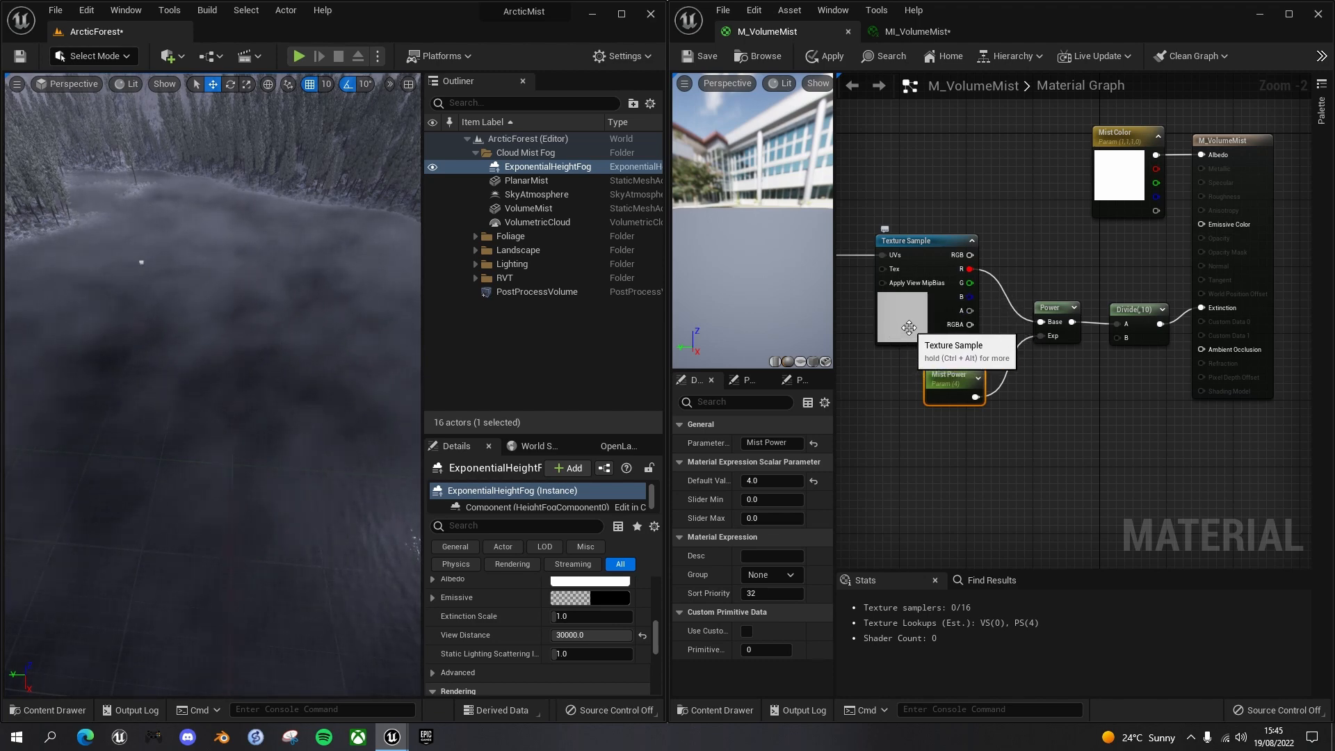
left_click(704, 60)
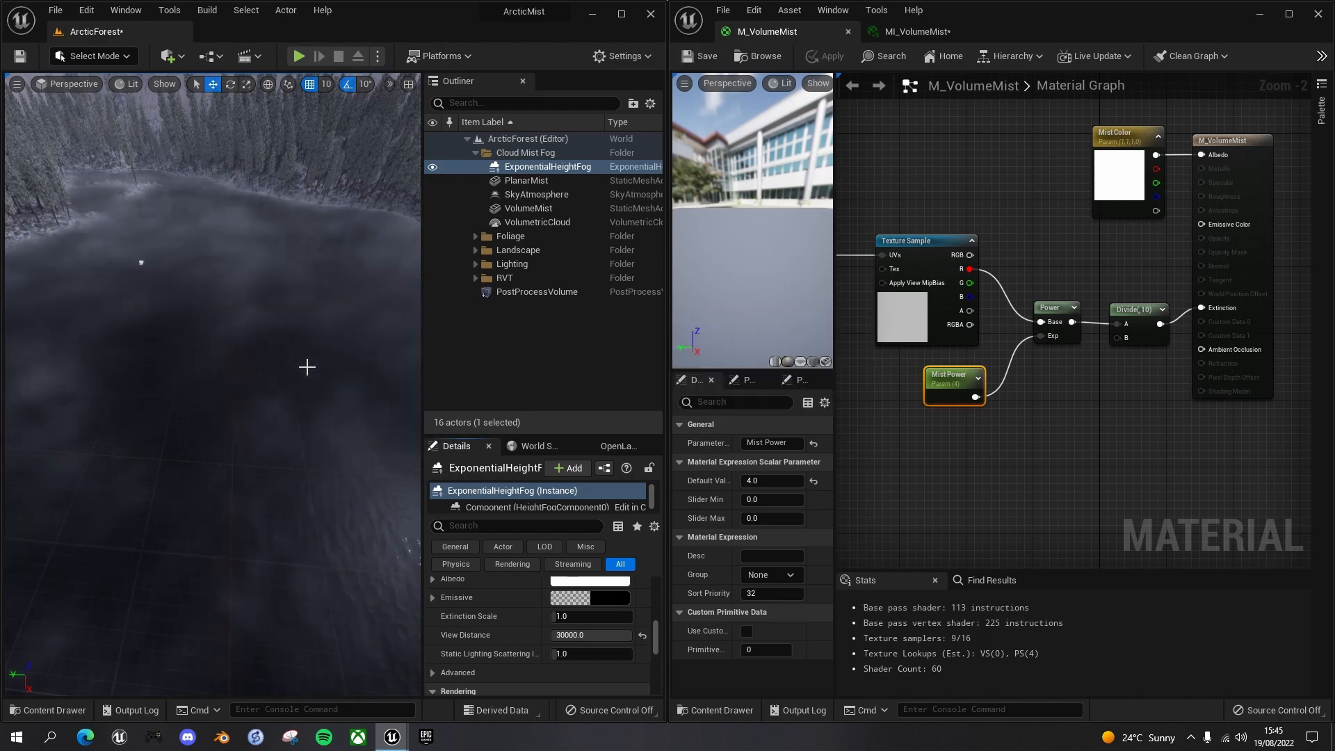
right_click_drag(302, 365, 233, 341)
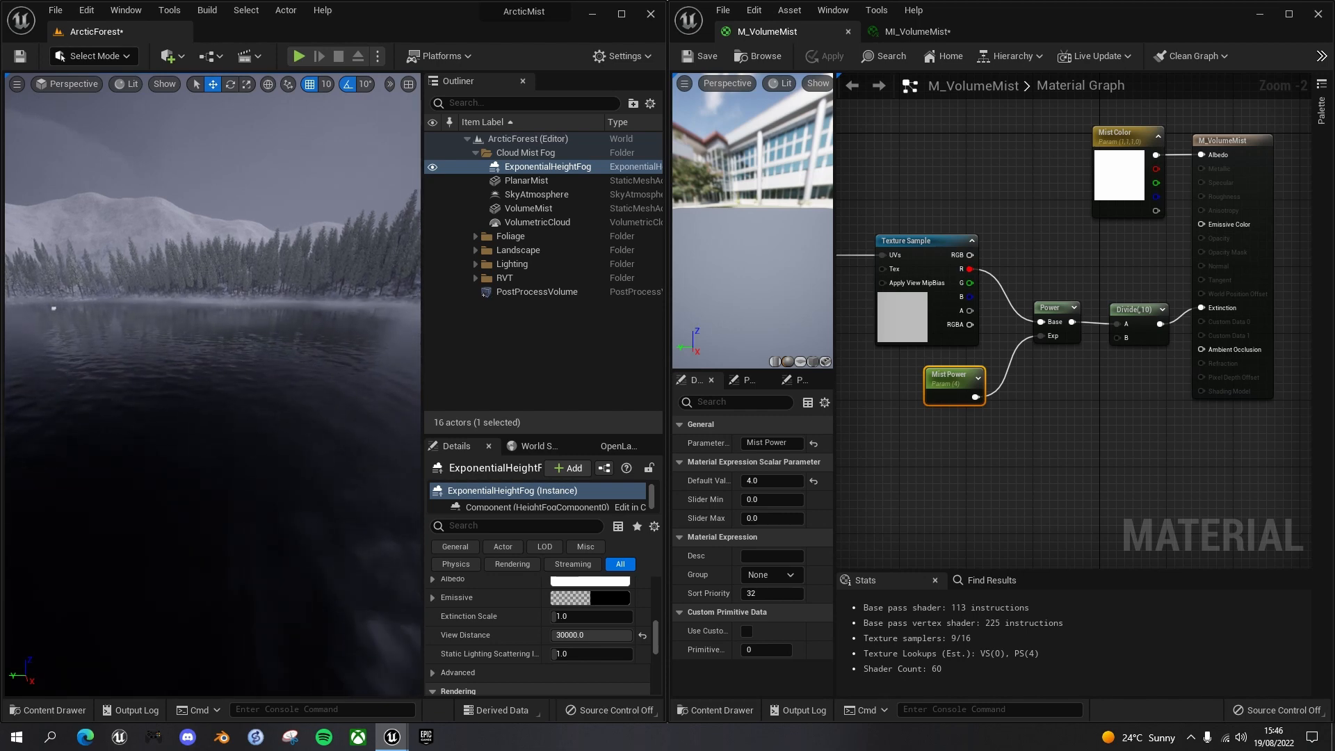
Widen the level viewport and fly above the lake to examine the moving mist pattern over the water.
key("w")
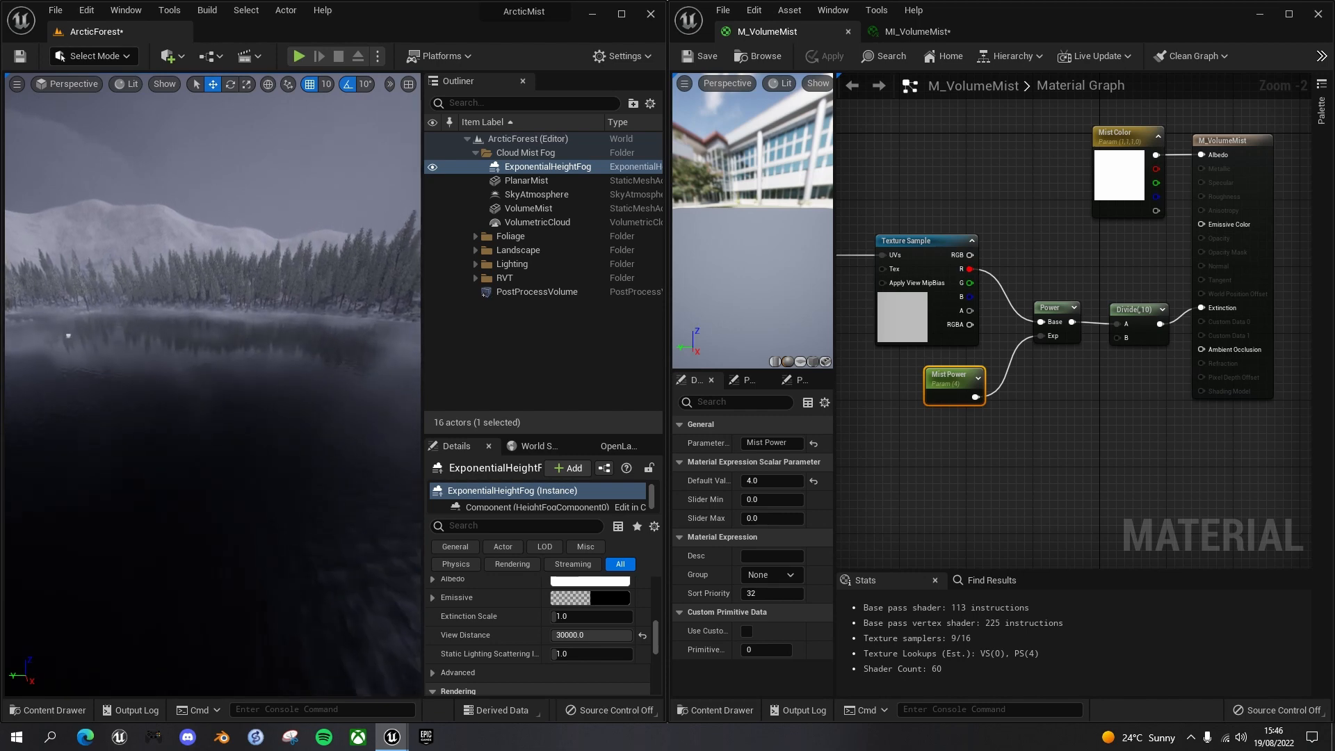
key("w")
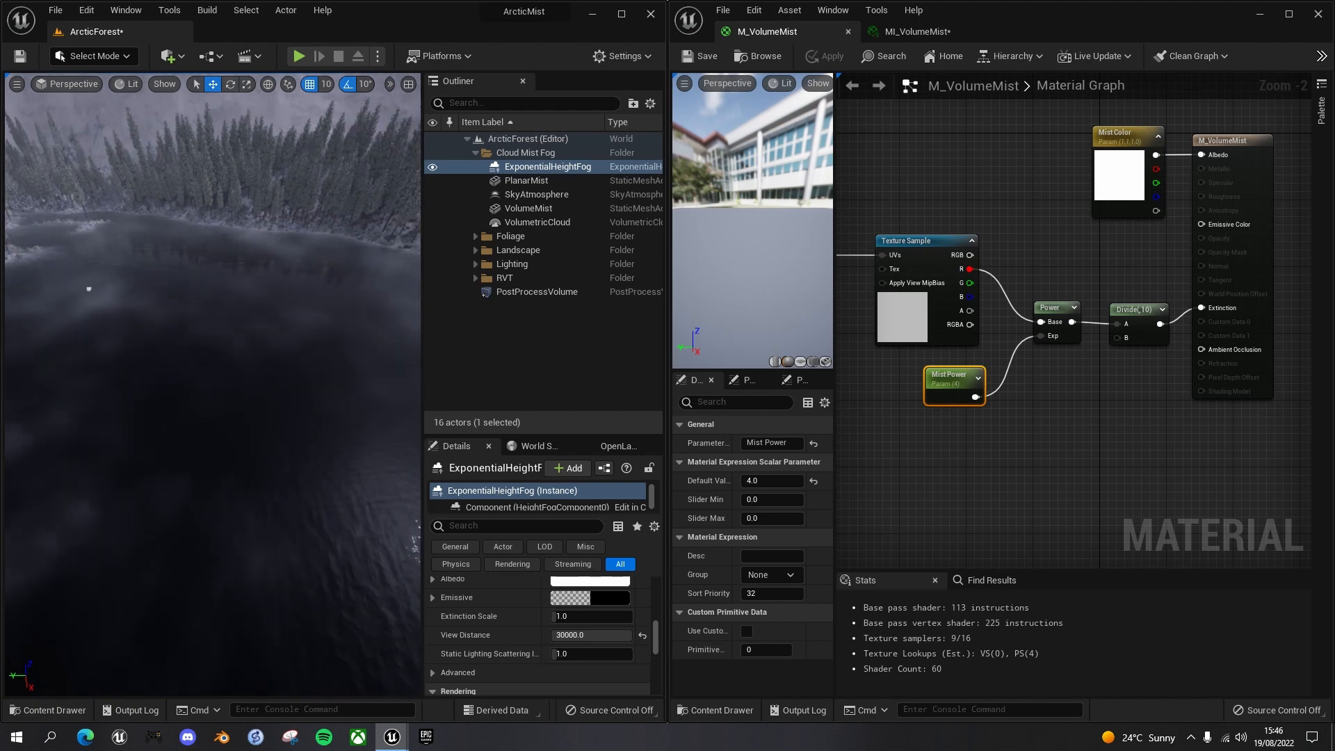
right_click_drag(347, 409, 347, 372)
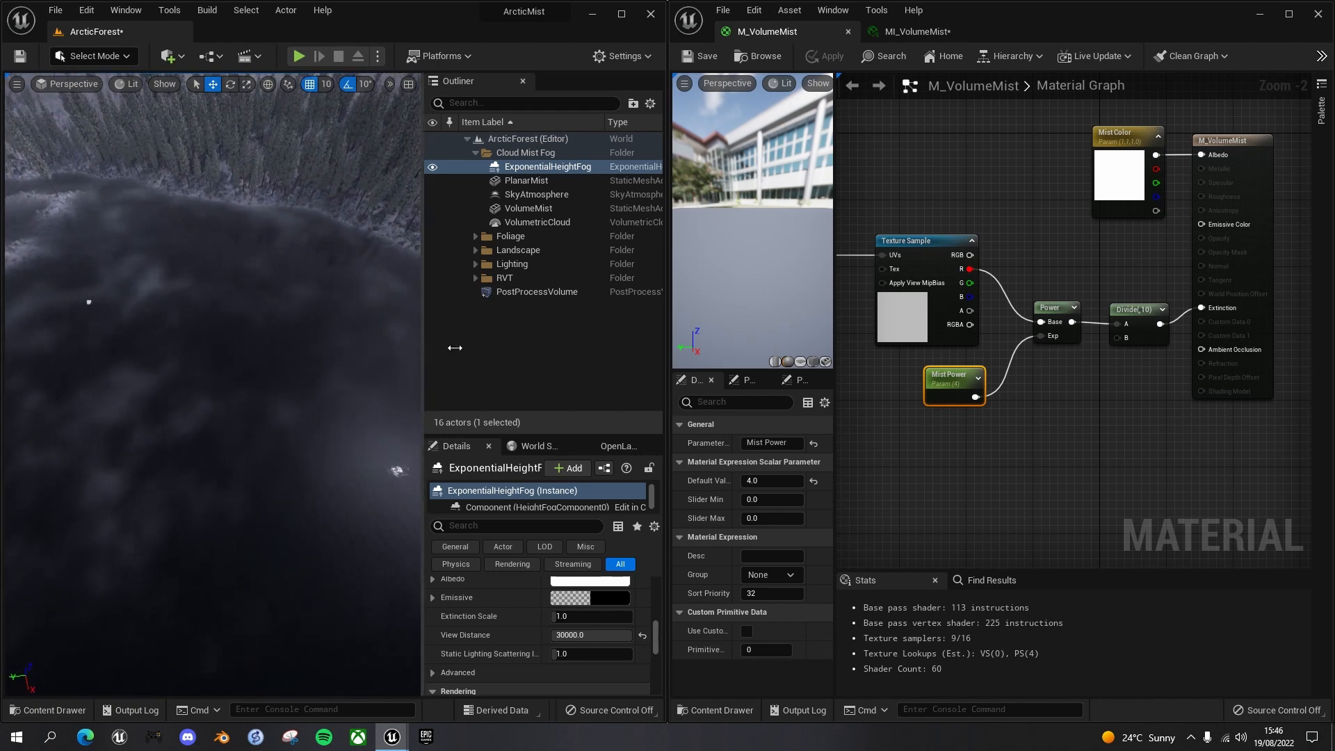
left_click_drag(421, 348, 511, 346)
key("s")
right_click_drag(346, 372, 264, 354)
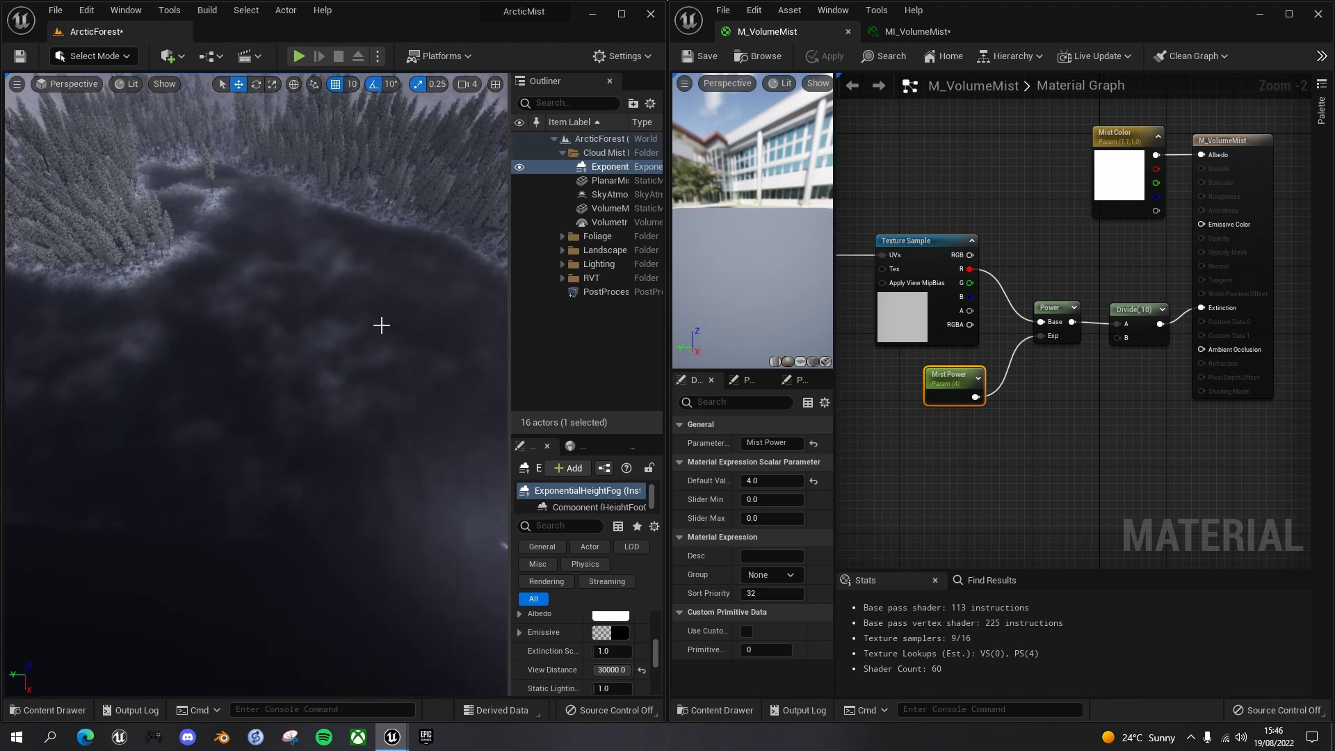
right_click_drag(372, 325, 165, 347)
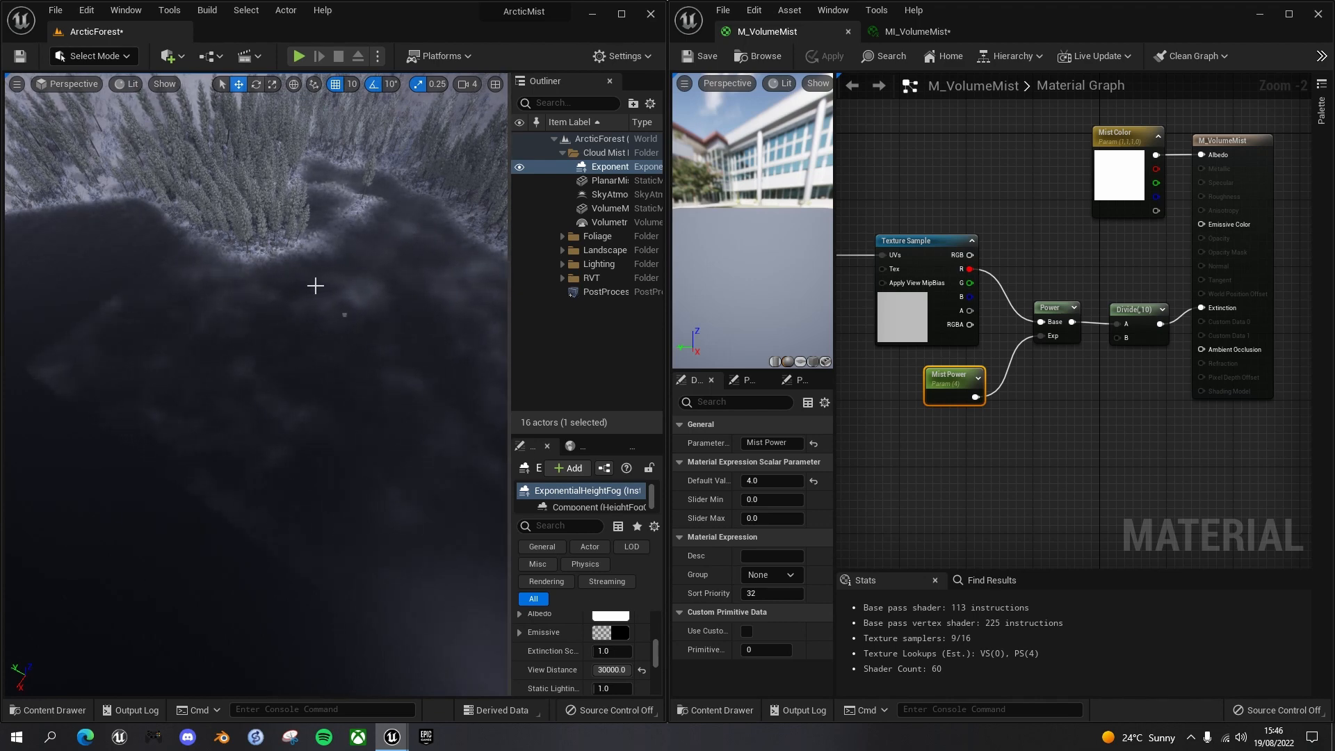
right_click_drag(352, 400, 462, 347)
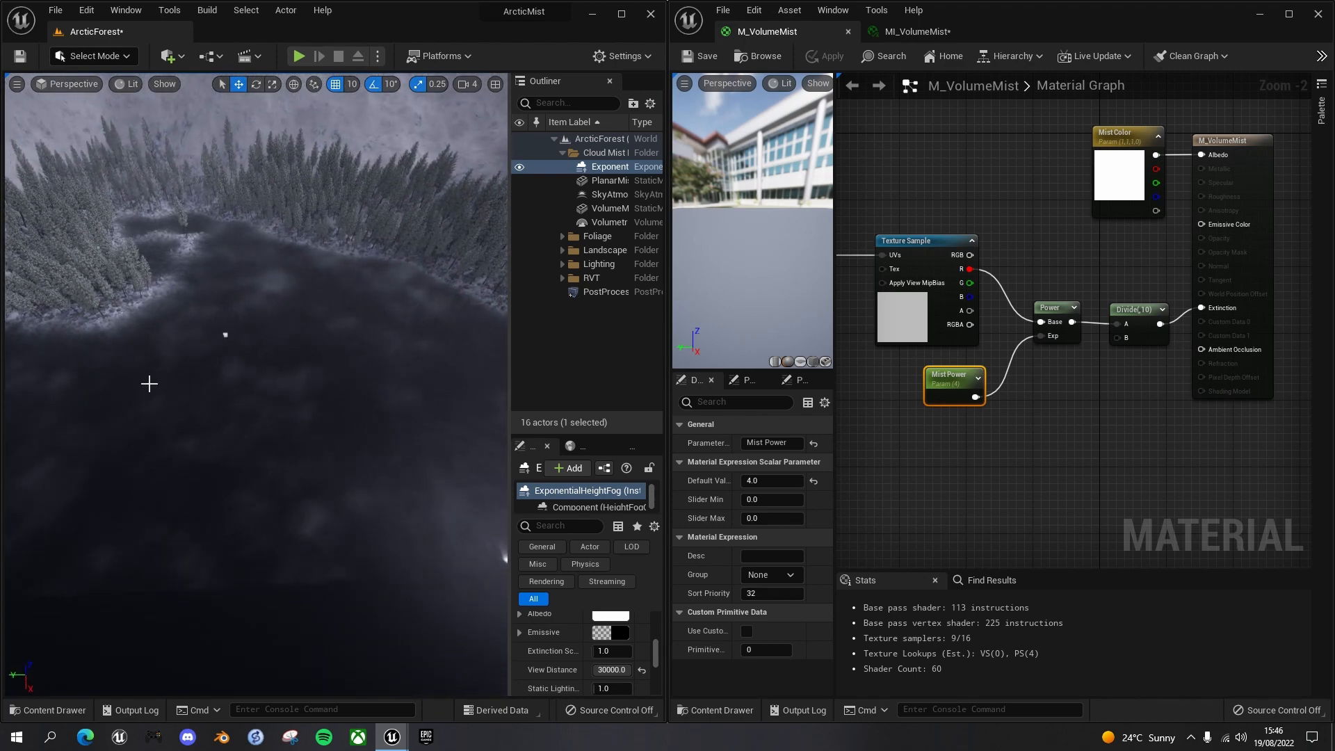
right_click_drag(390, 405, 304, 353)
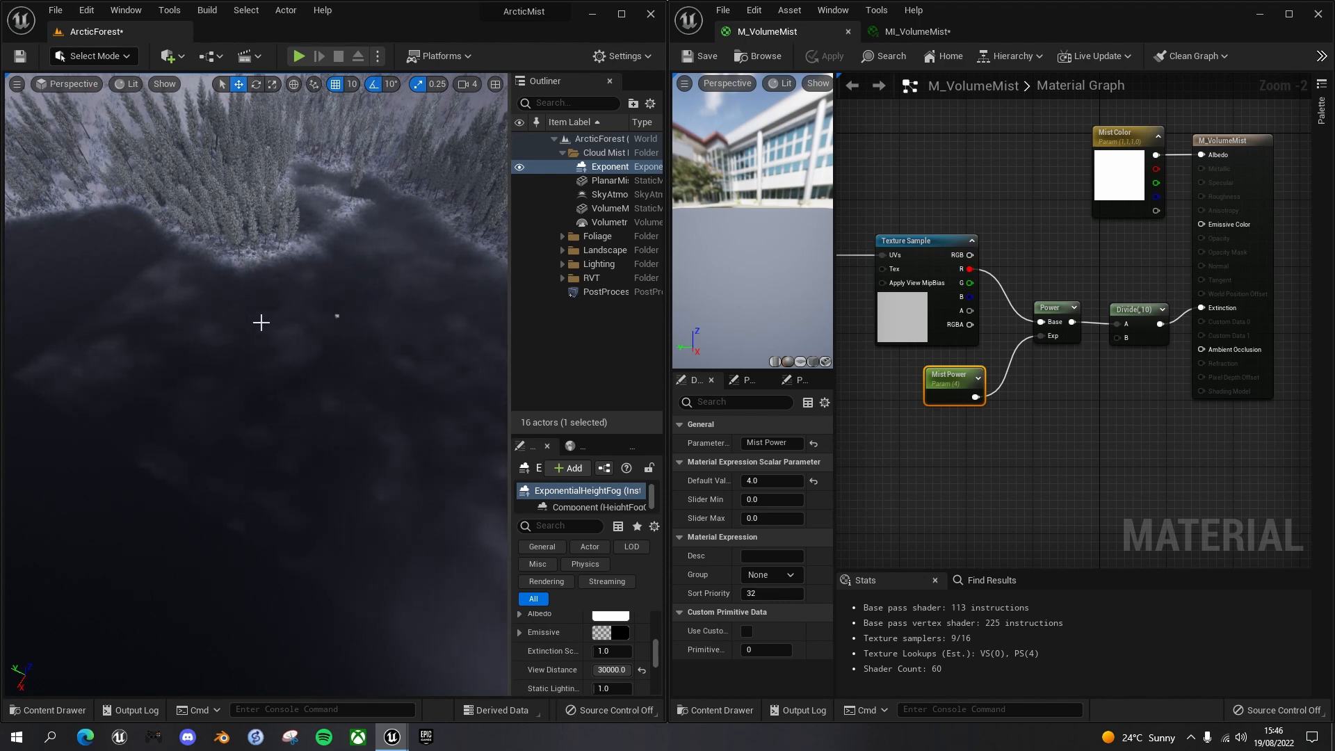
Move Mist Color up and wrap the noise nodes from LocalPosition through Divide in a comment titled Moving Mist Texture.
scroll(959, 410, "down", 4)
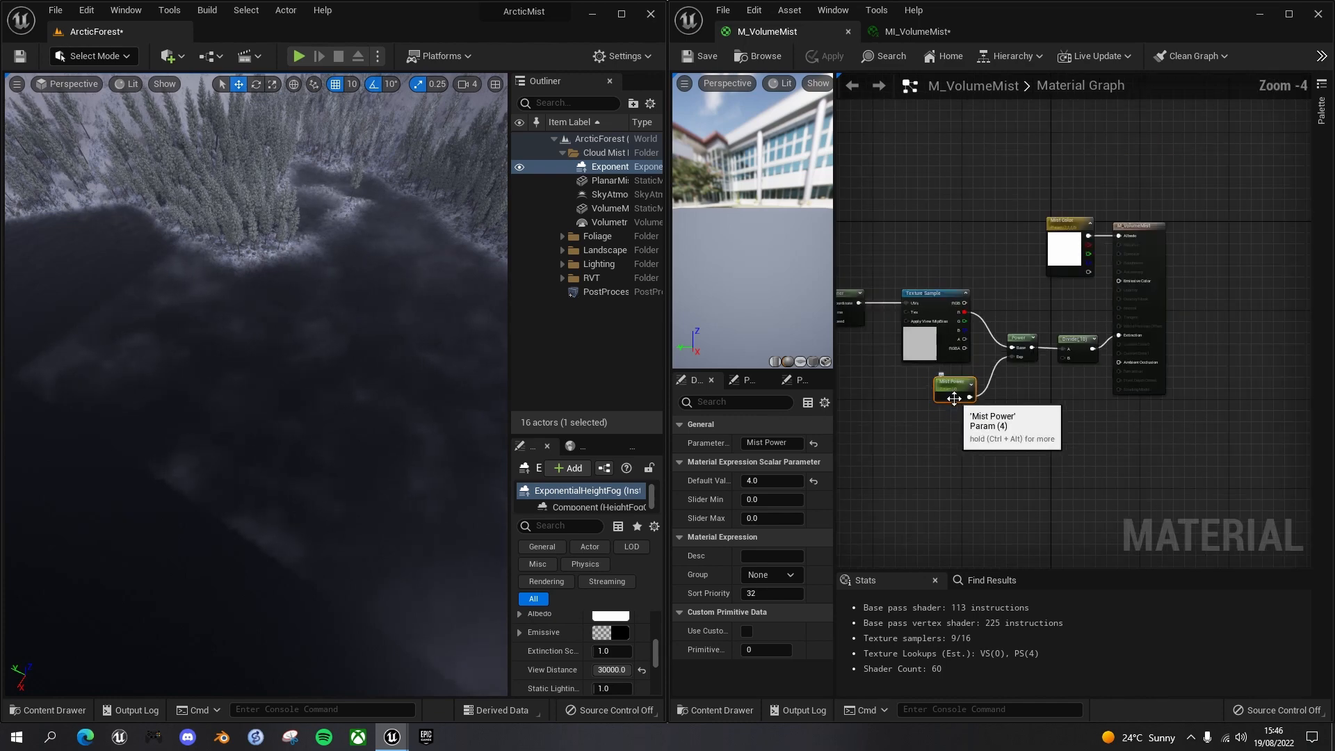
right_click_drag(976, 452, 1112, 391)
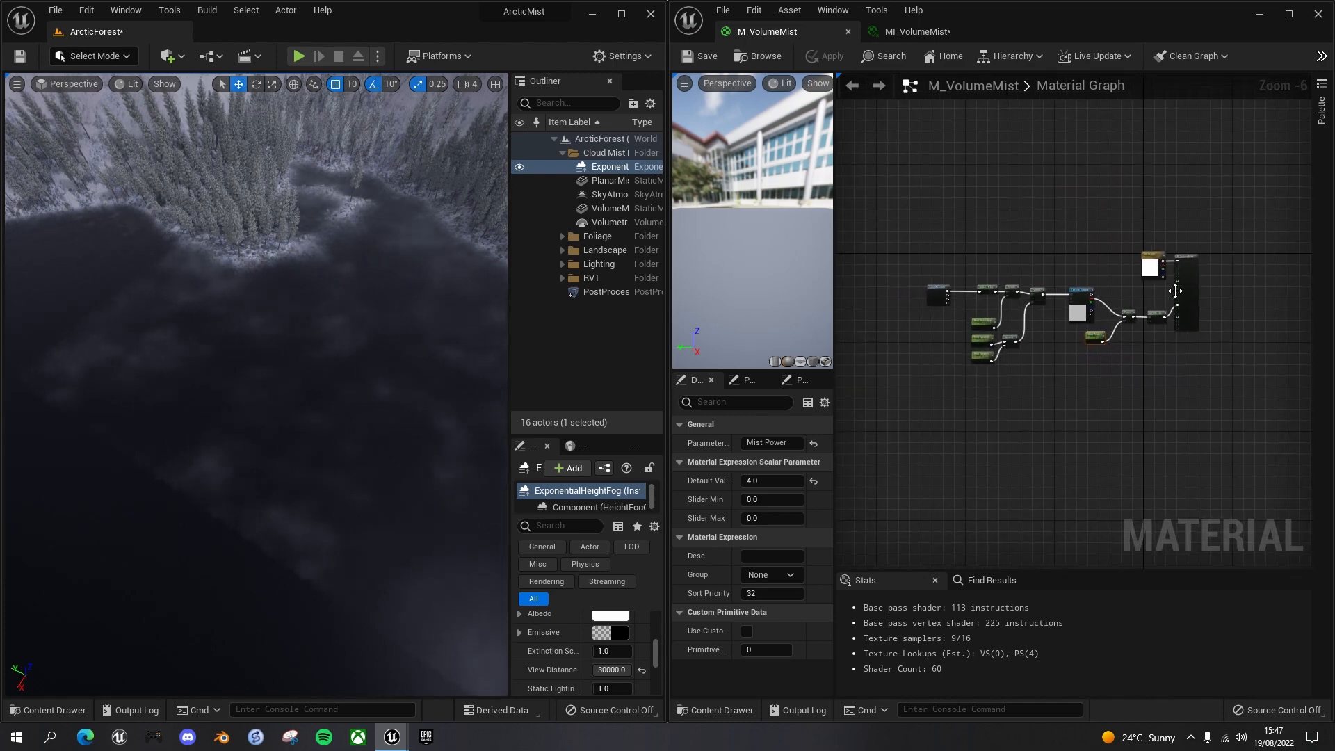
left_click_drag(1151, 264, 1142, 231)
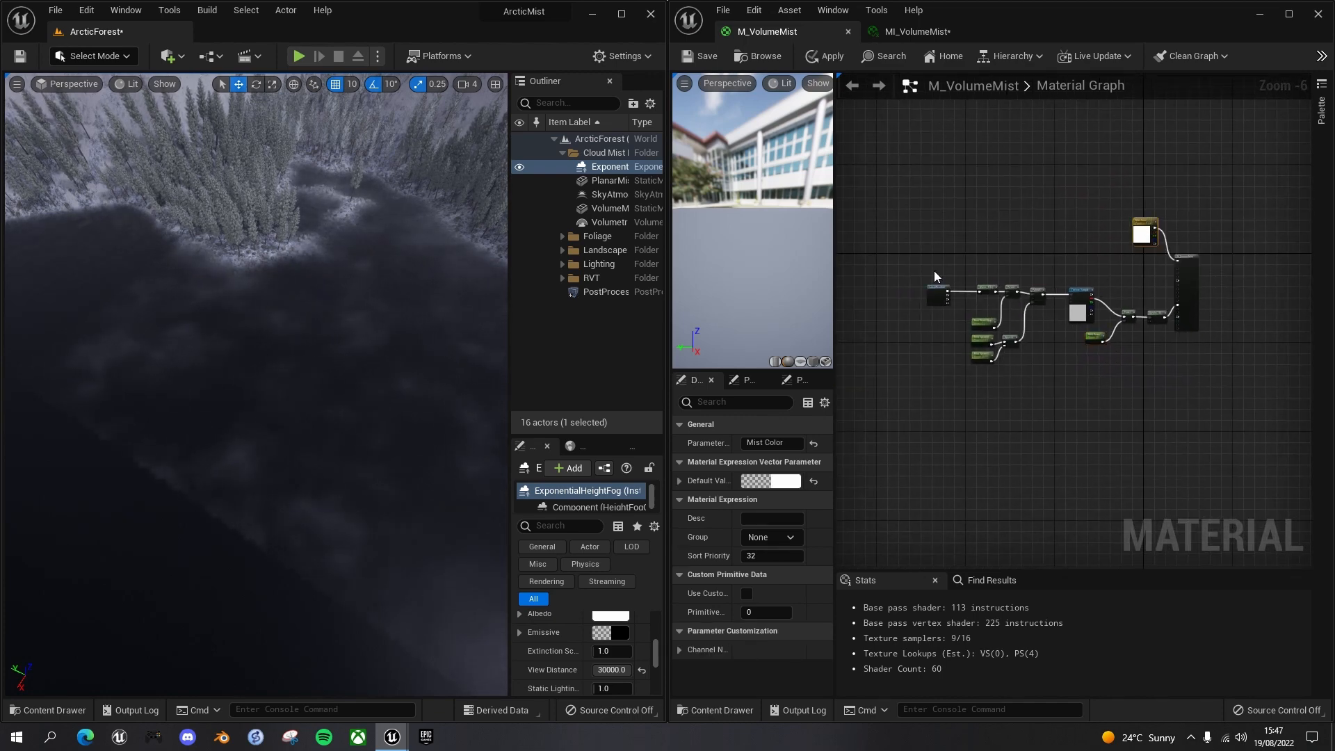
left_click_drag(907, 269, 1170, 374)
key("c")
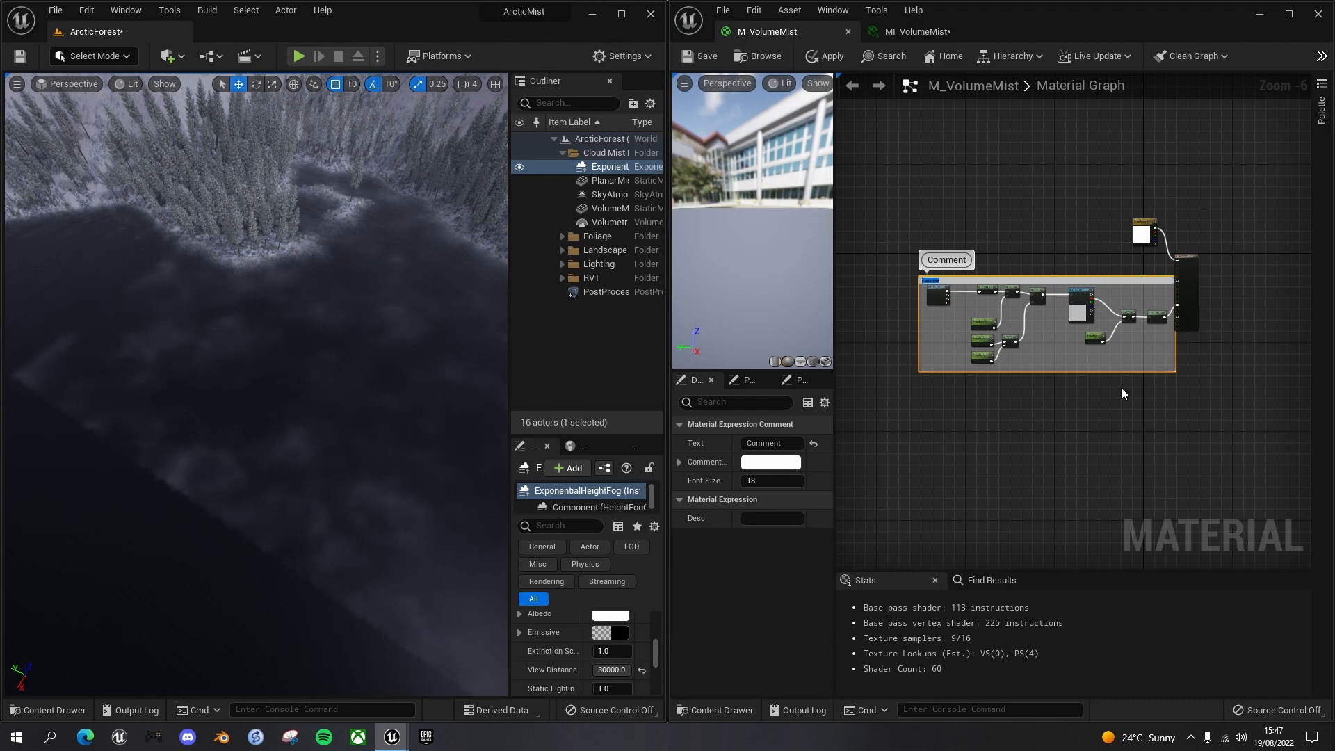
scroll(1004, 349, "up", 2)
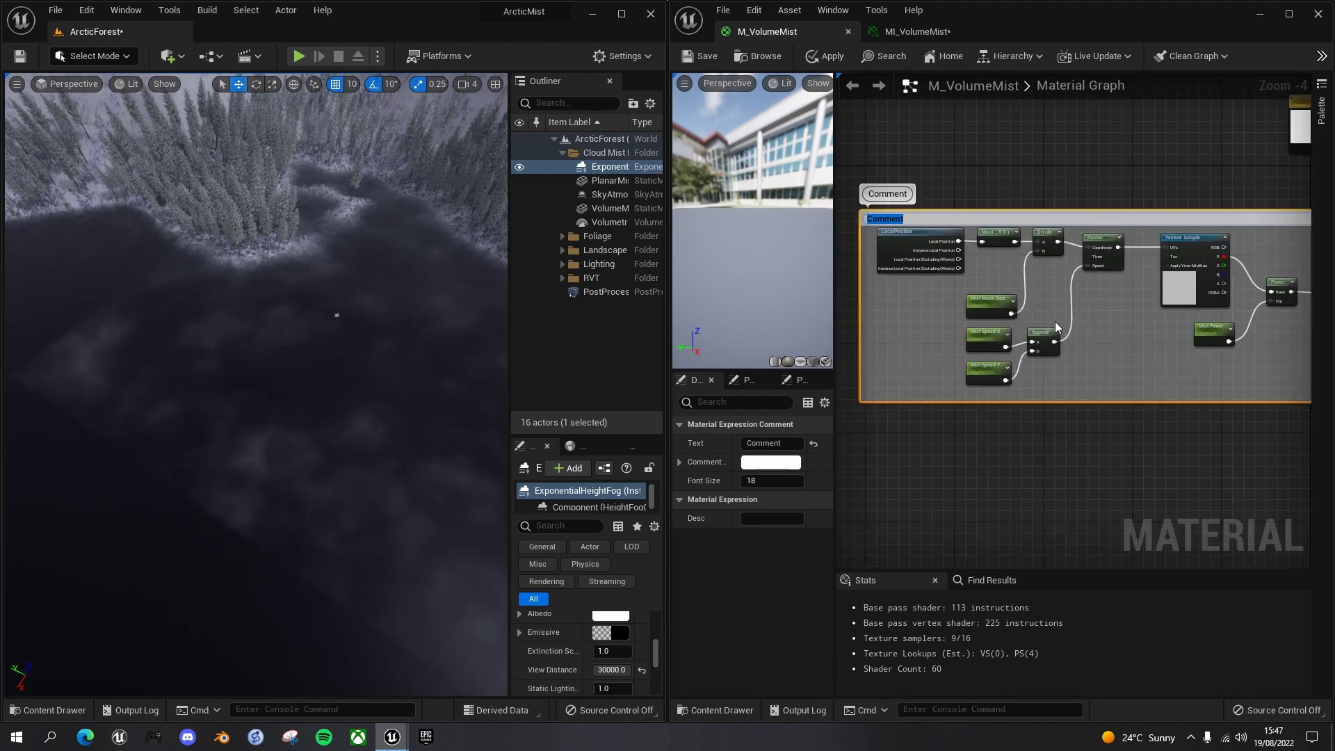
type("Moving Mist Texture")
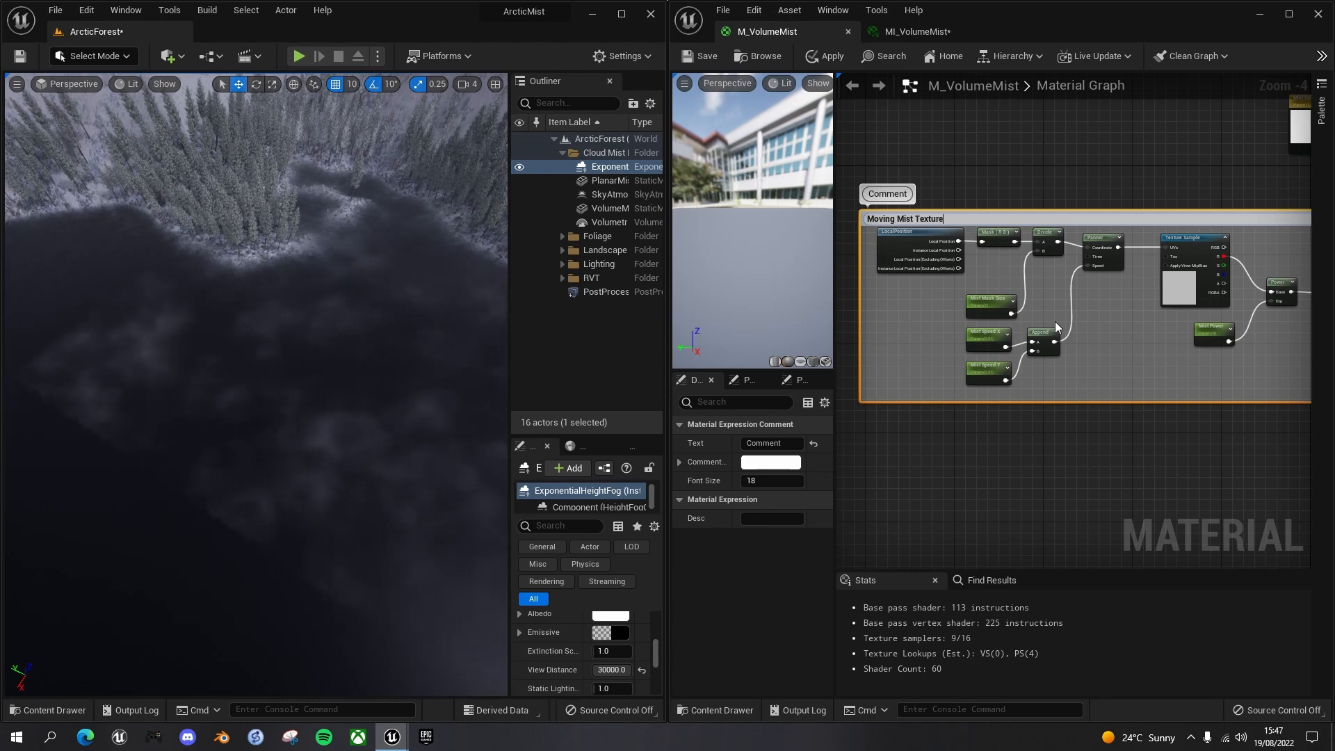
key("Return")
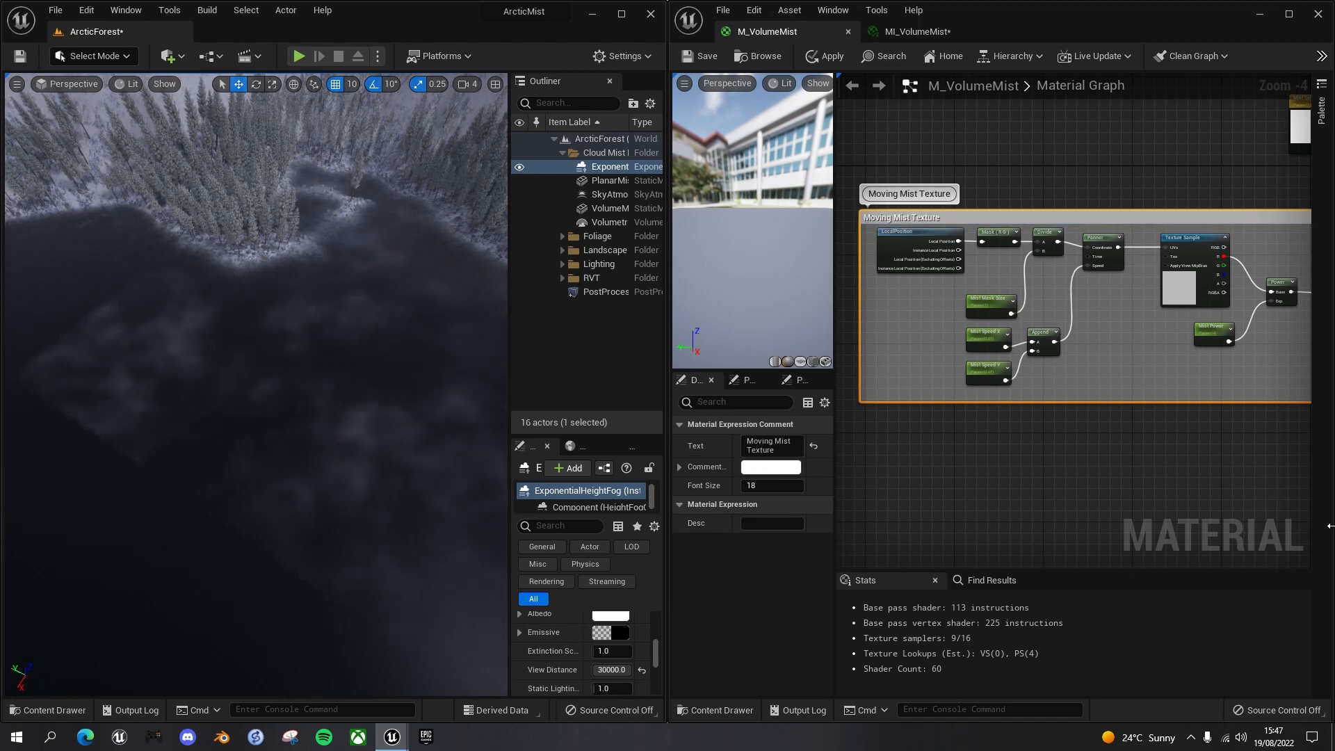
Move the M_VolumeMist result node away from the Moving Mist Texture comment box, clear of its right edge.
right_click_drag(1229, 494, 1058, 327)
scroll(1172, 389, "down", 1)
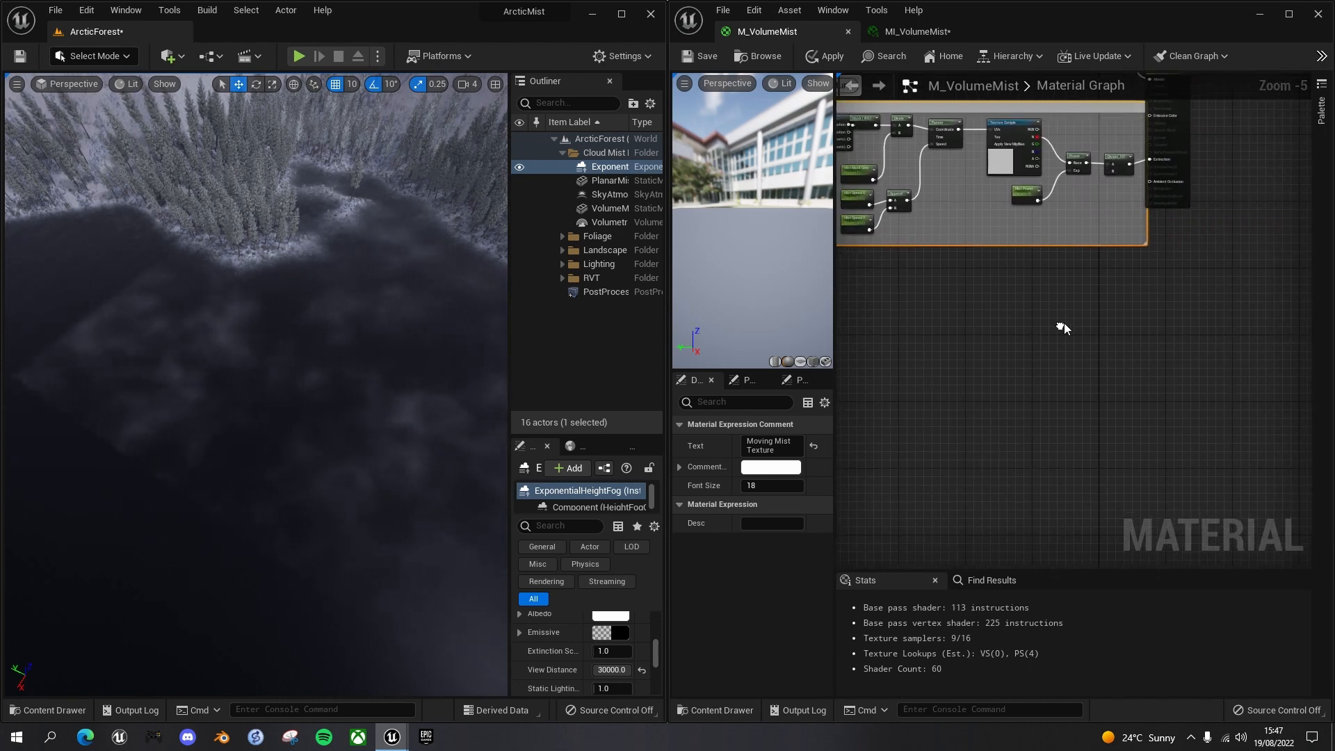
right_click_drag(1231, 248, 1183, 396)
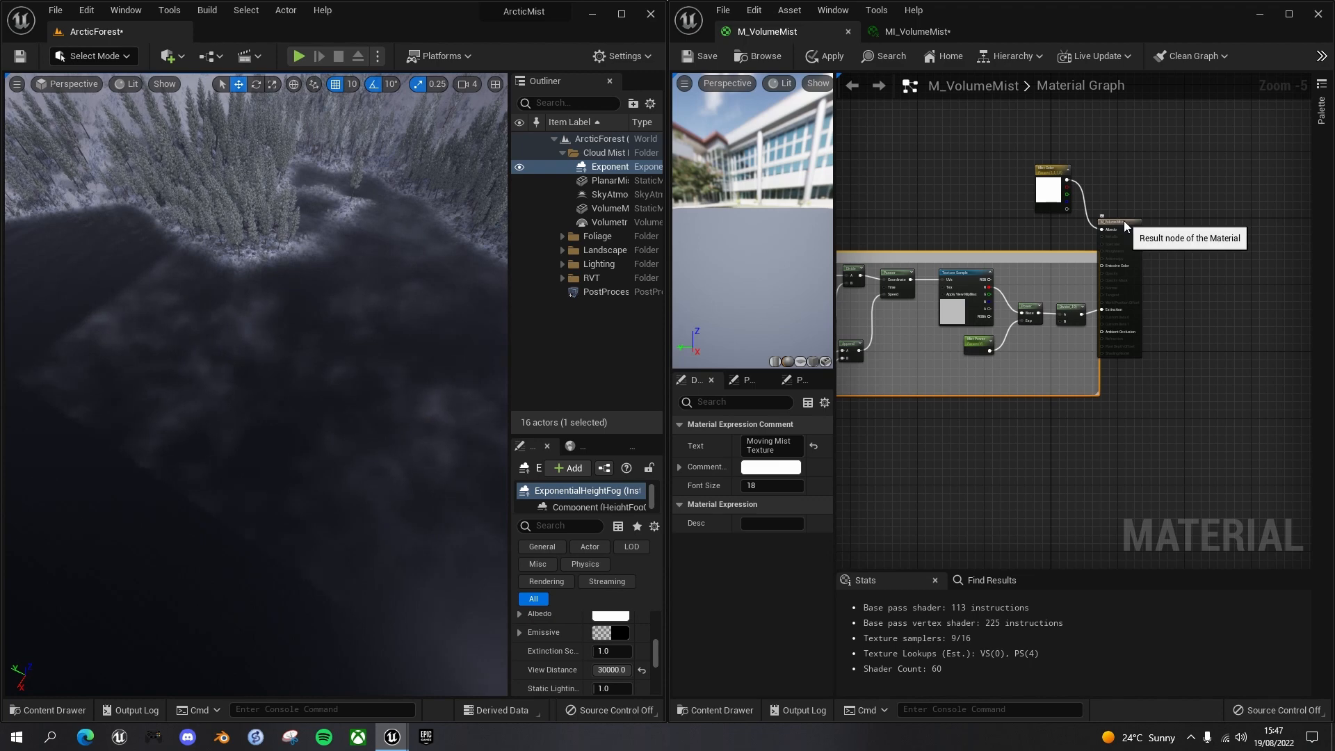
left_click_drag(1123, 218, 1204, 226)
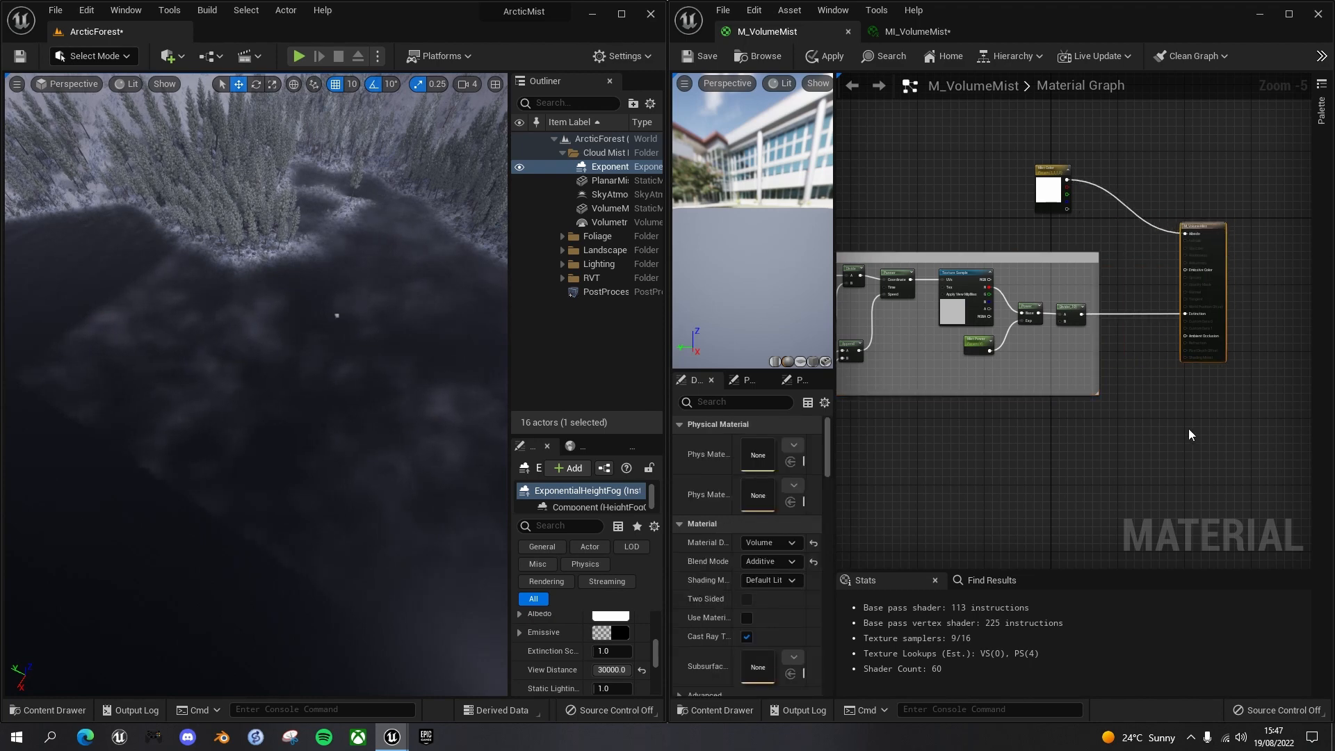
right_click_drag(1145, 420, 1134, 322)
scroll(1087, 344, "down", 1)
right_click_drag(1087, 379, 1091, 346)
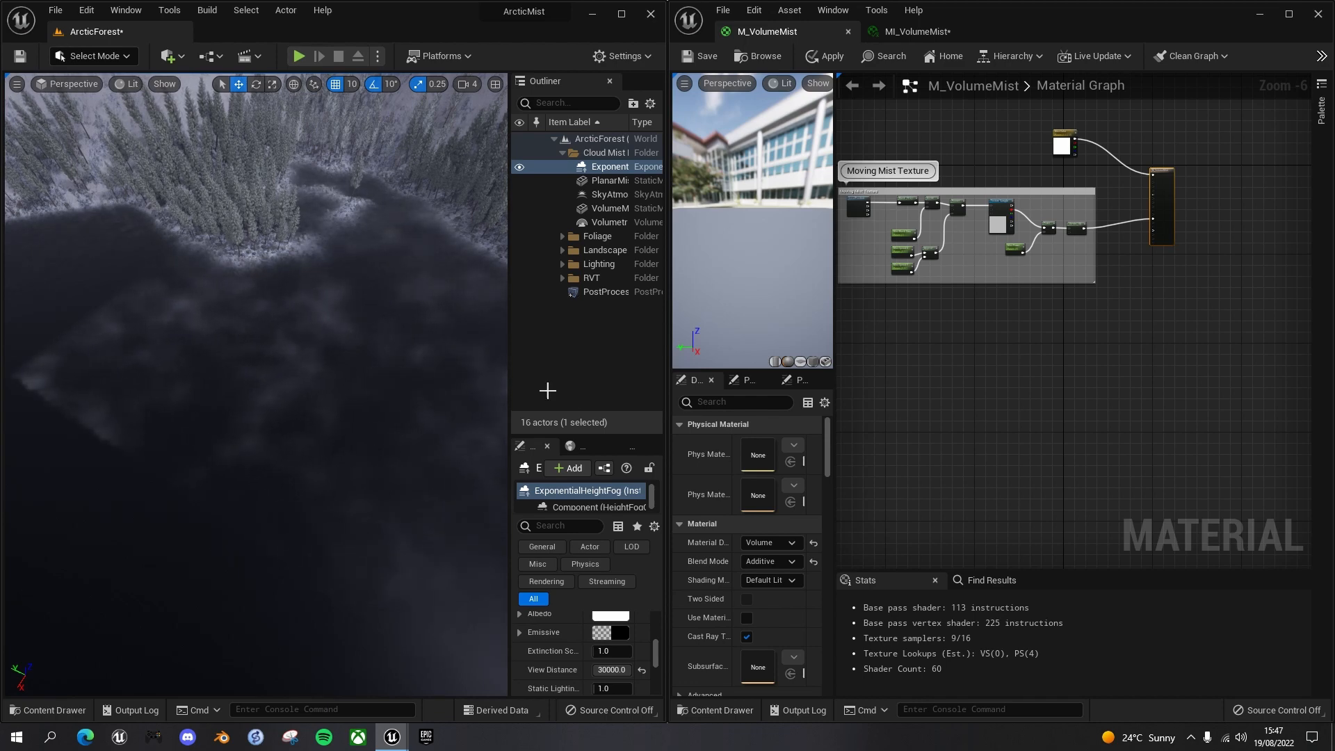
Extend the Moving Mist Texture comment to the left and move LocalPosition left, clear of the Mask node.
scroll(1014, 400, "up", 1)
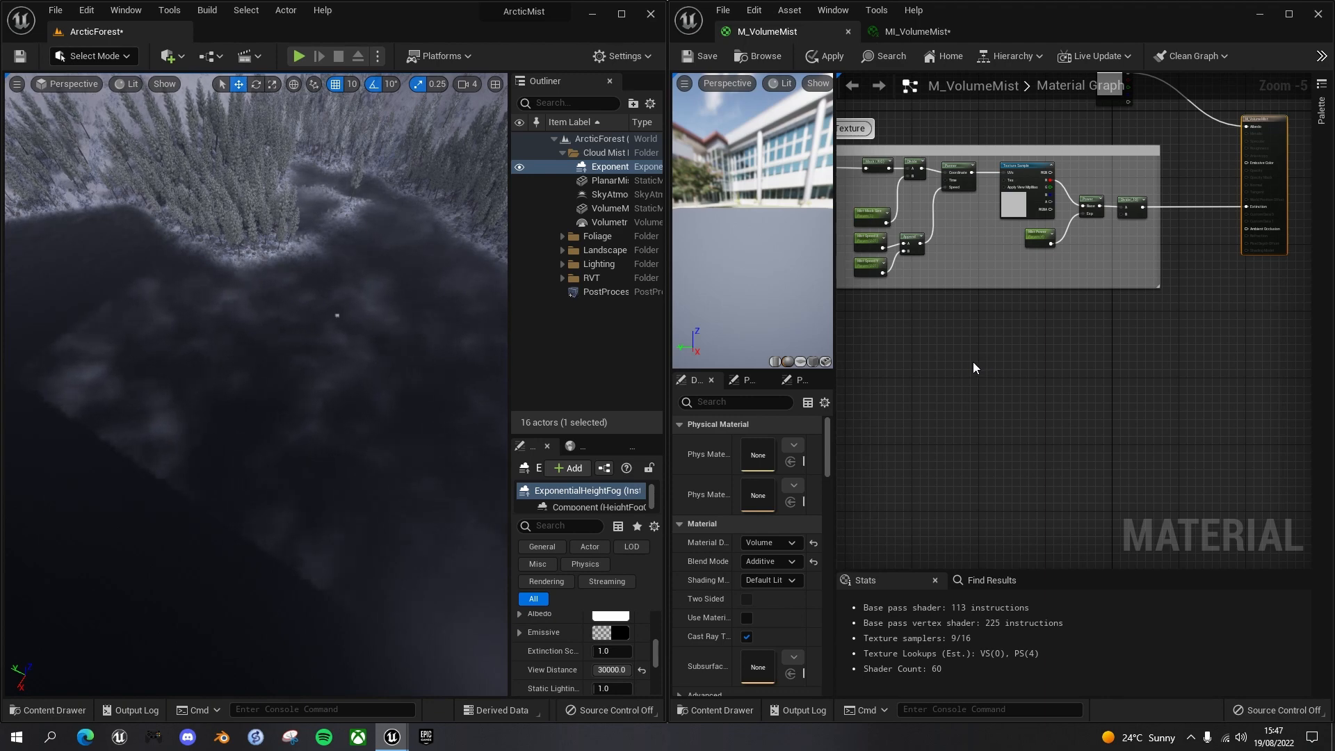
right_click_drag(1002, 318, 1099, 368)
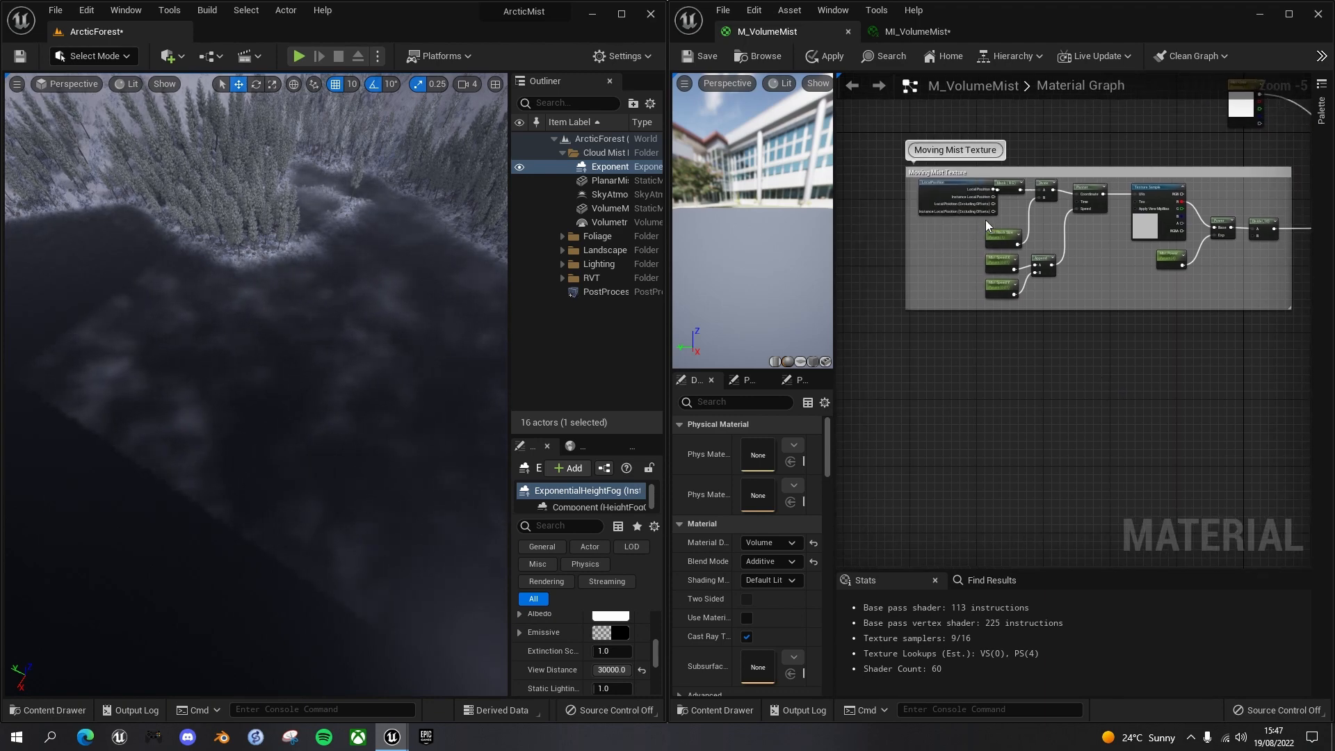
left_click_drag(905, 194, 867, 193)
left_click_drag(953, 190, 923, 194)
Duplicate the LocalPosition node and place the copy below the Moving Mist Texture comment.
scroll(923, 195, "up", 2)
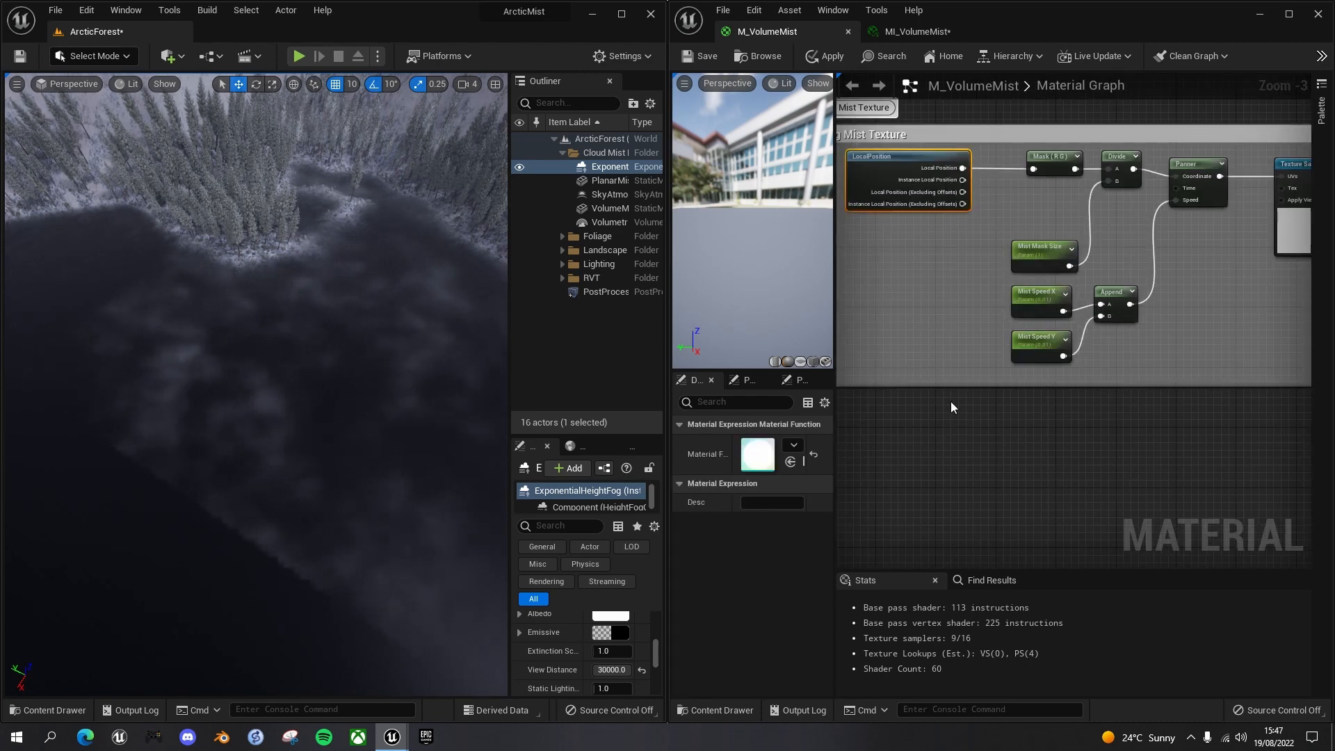
key("ctrl+c")
key("ctrl+v")
left_click_drag(1037, 401, 929, 464)
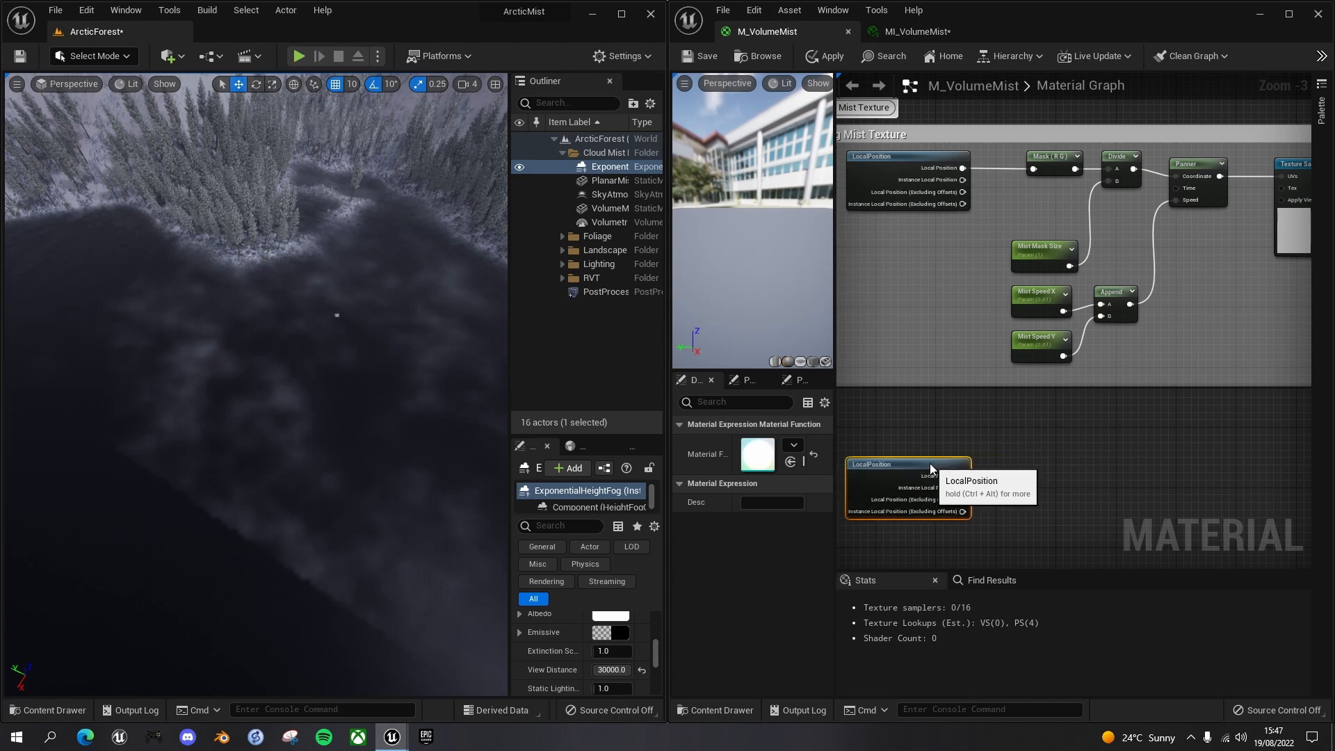
right_click_drag(1062, 465, 1081, 365)
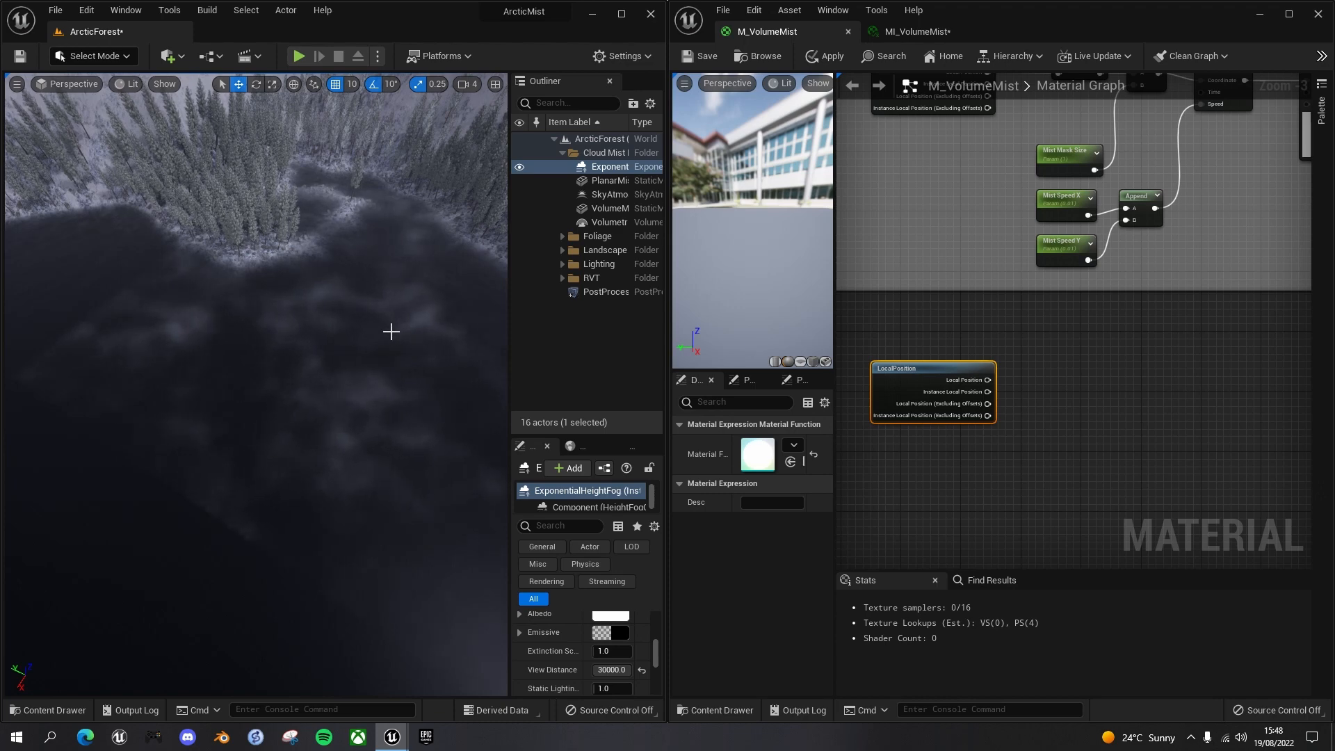
right_click_drag(1096, 404, 1085, 354)
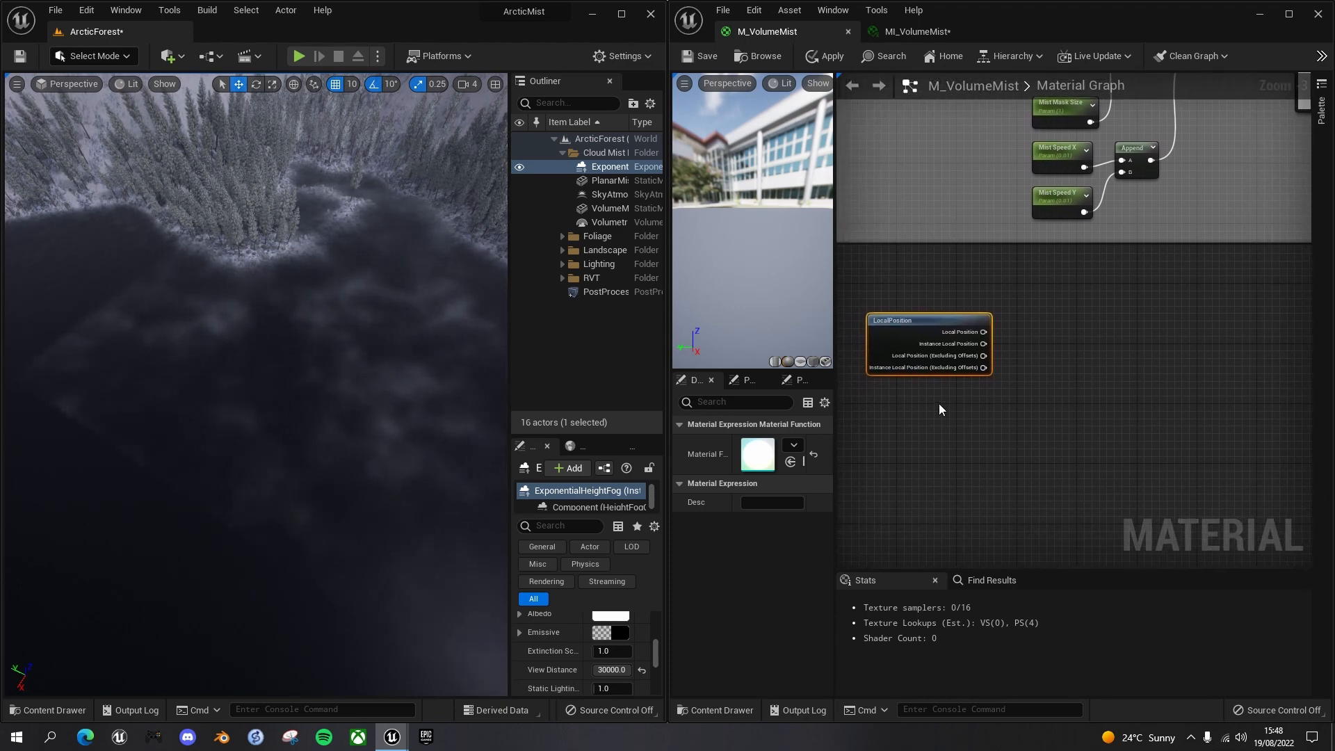
Add an ObjectLocalBounds node and place it just below the copied LocalPosition node.
right_click(955, 415)
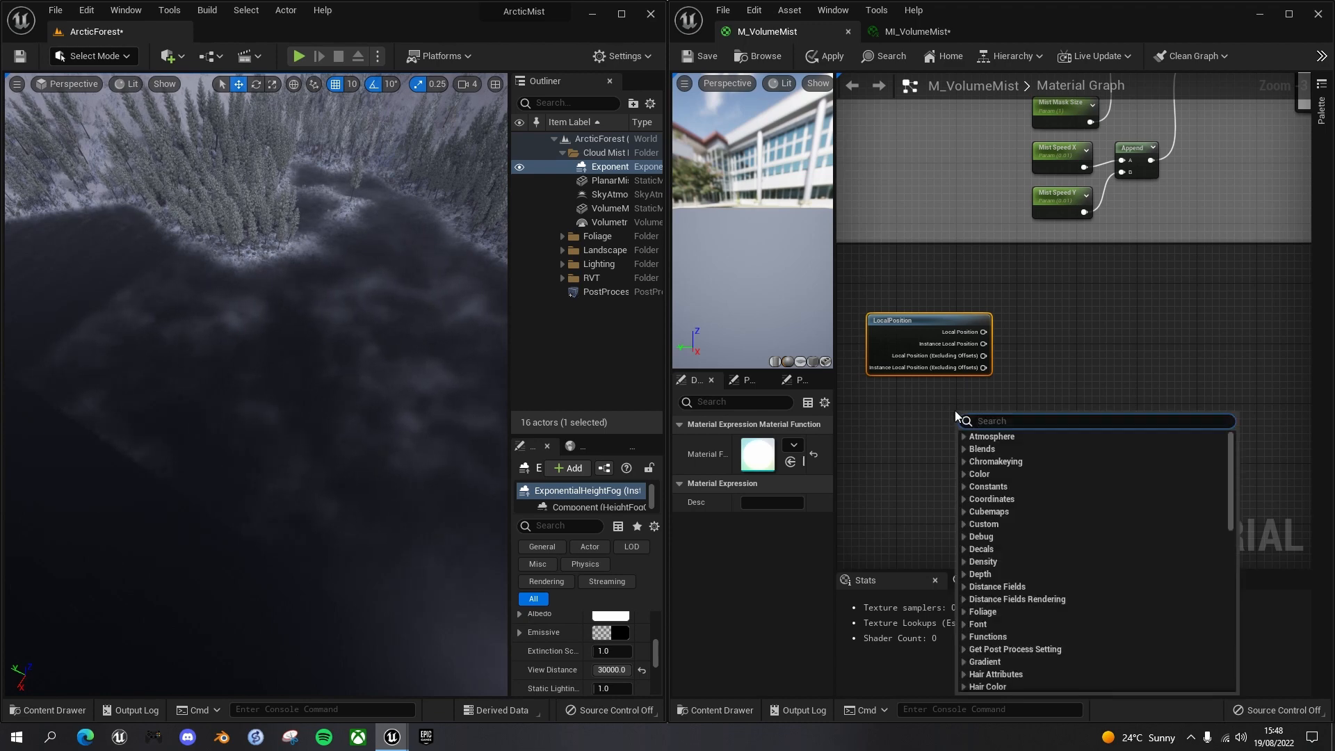
type("local")
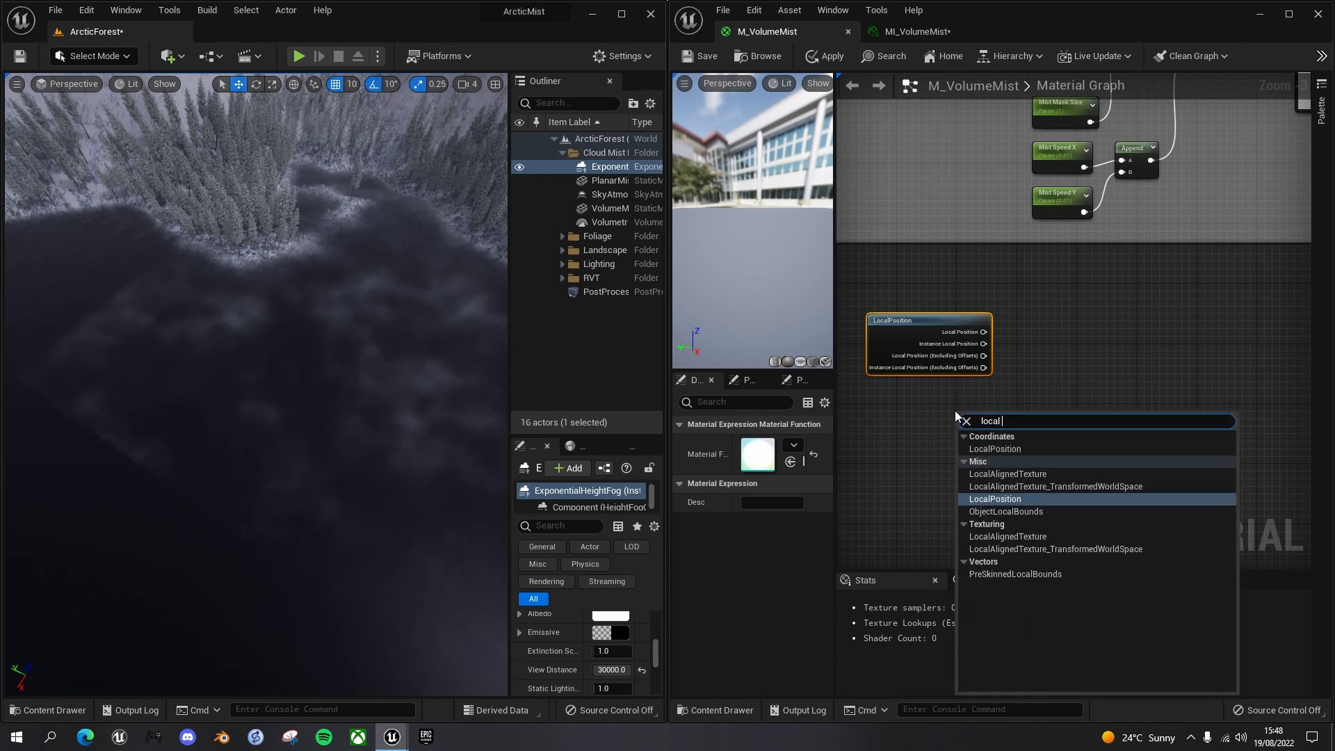
type(" b")
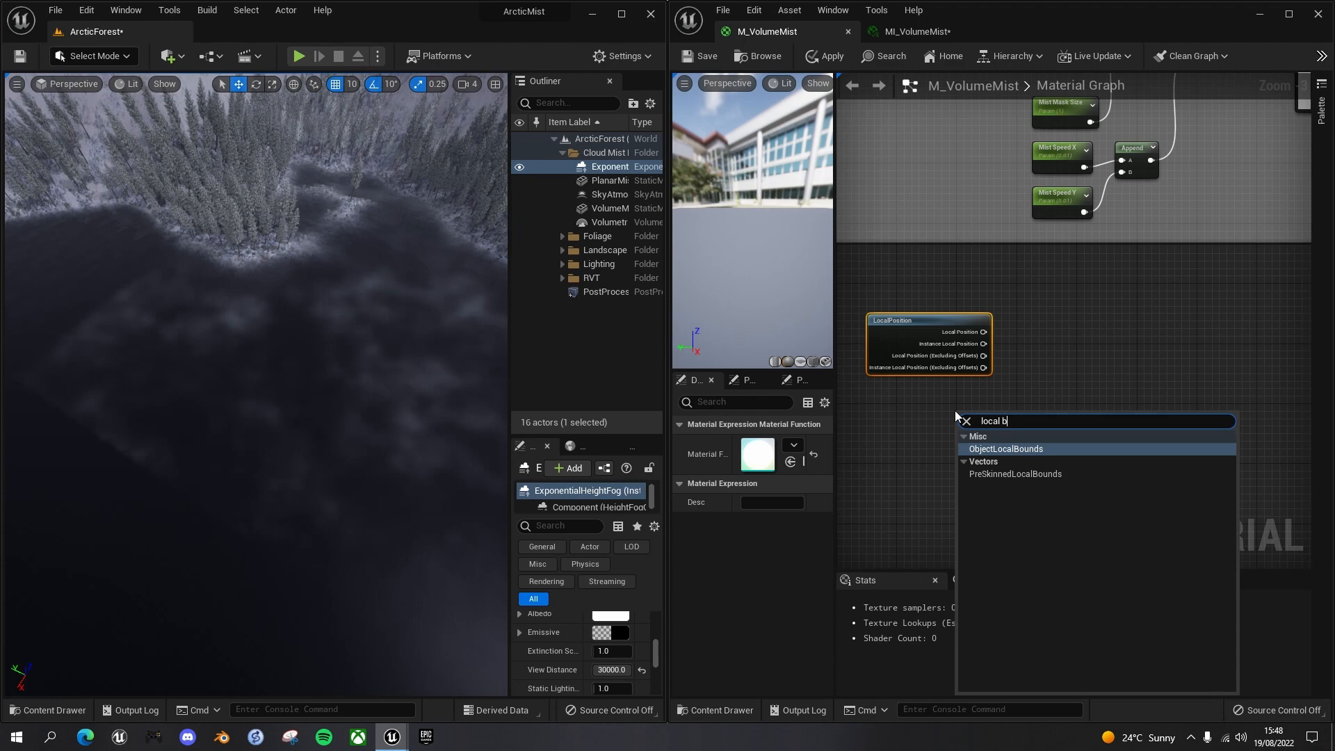
left_click(1001, 449)
left_click_drag(1001, 418, 960, 396)
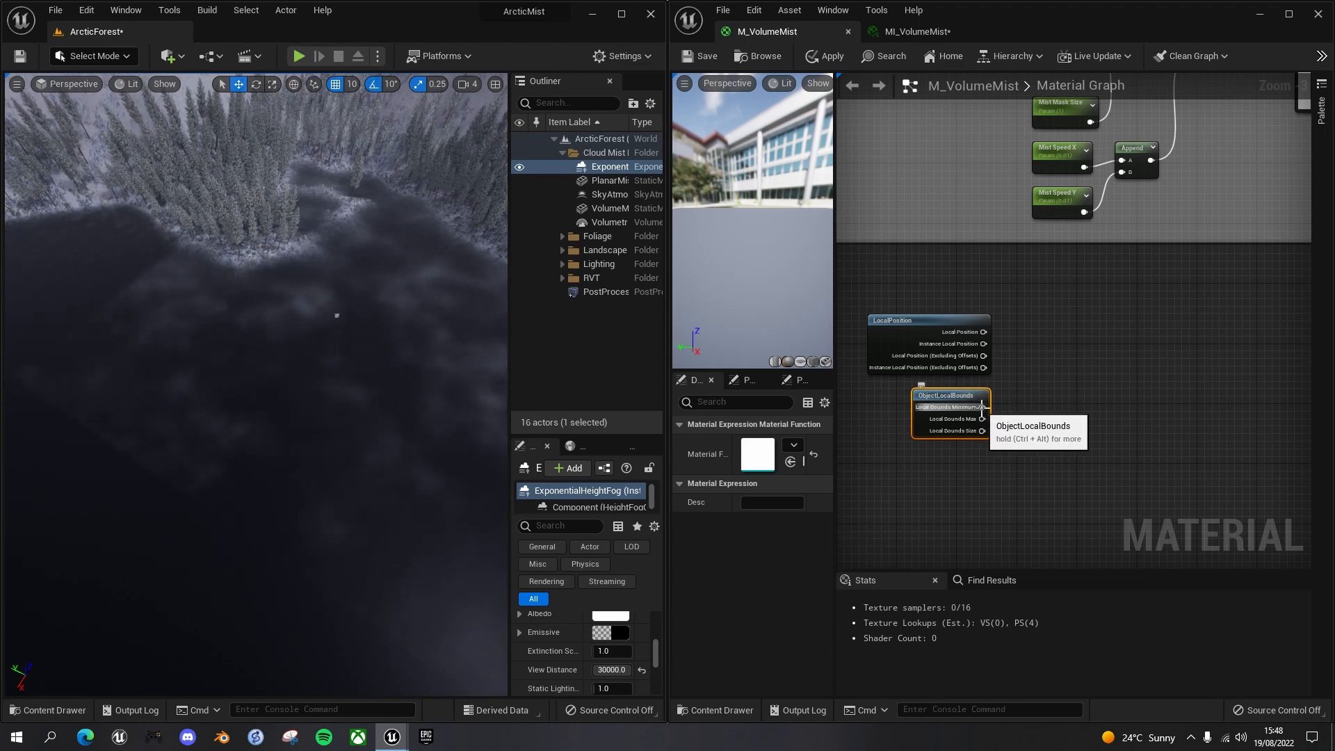
Add a Subtract node fed by the copied node's Local Position output, and connect Local Bounds Minimum to its B input.
right_click_drag(1019, 403, 990, 440)
left_click_drag(953, 368, 994, 376)
type("subtract")
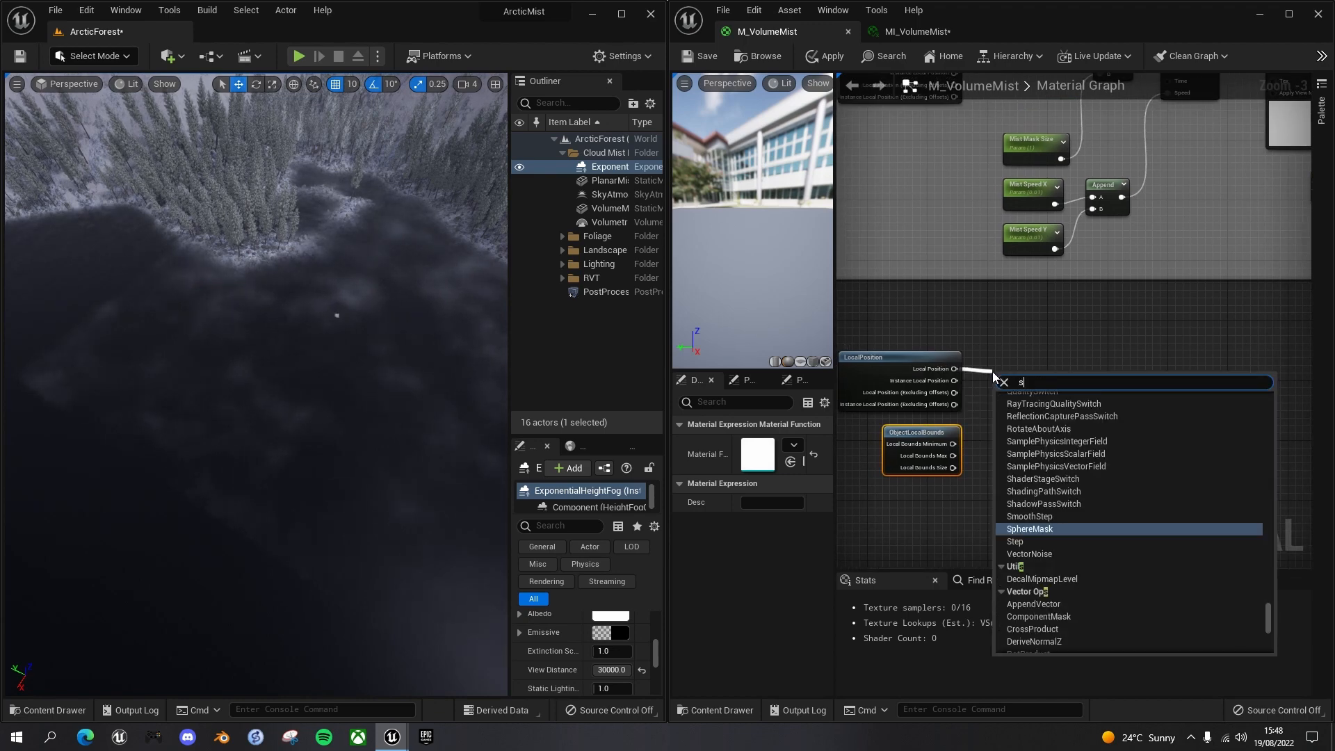
key("Return")
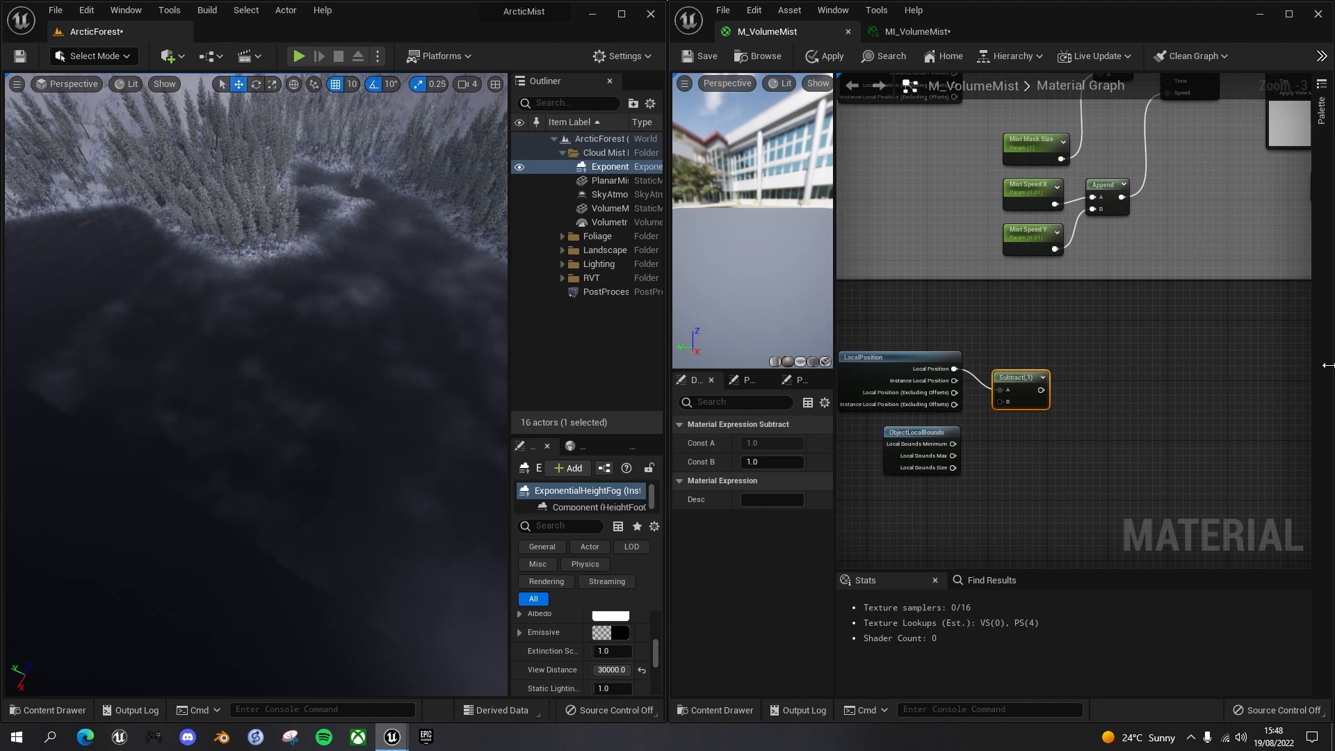
left_click_drag(1027, 376, 1023, 357)
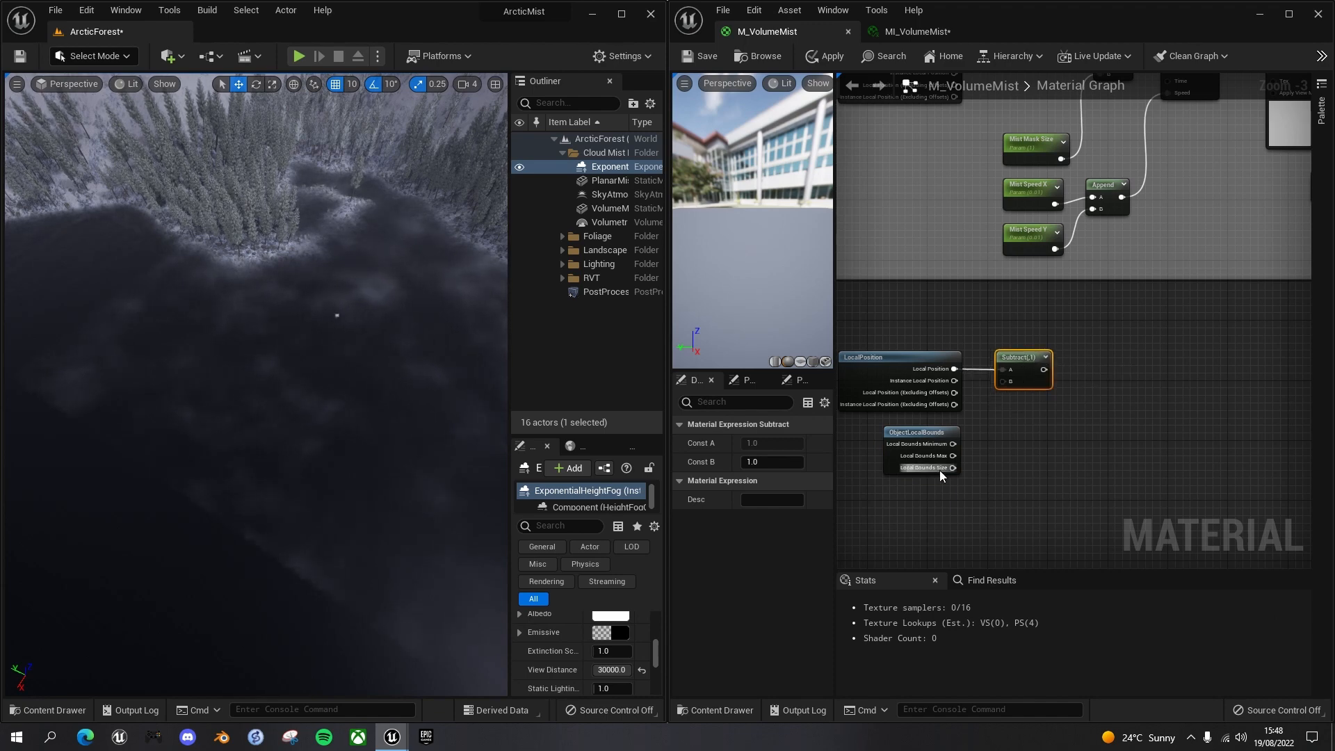
left_click_drag(953, 444, 1006, 382)
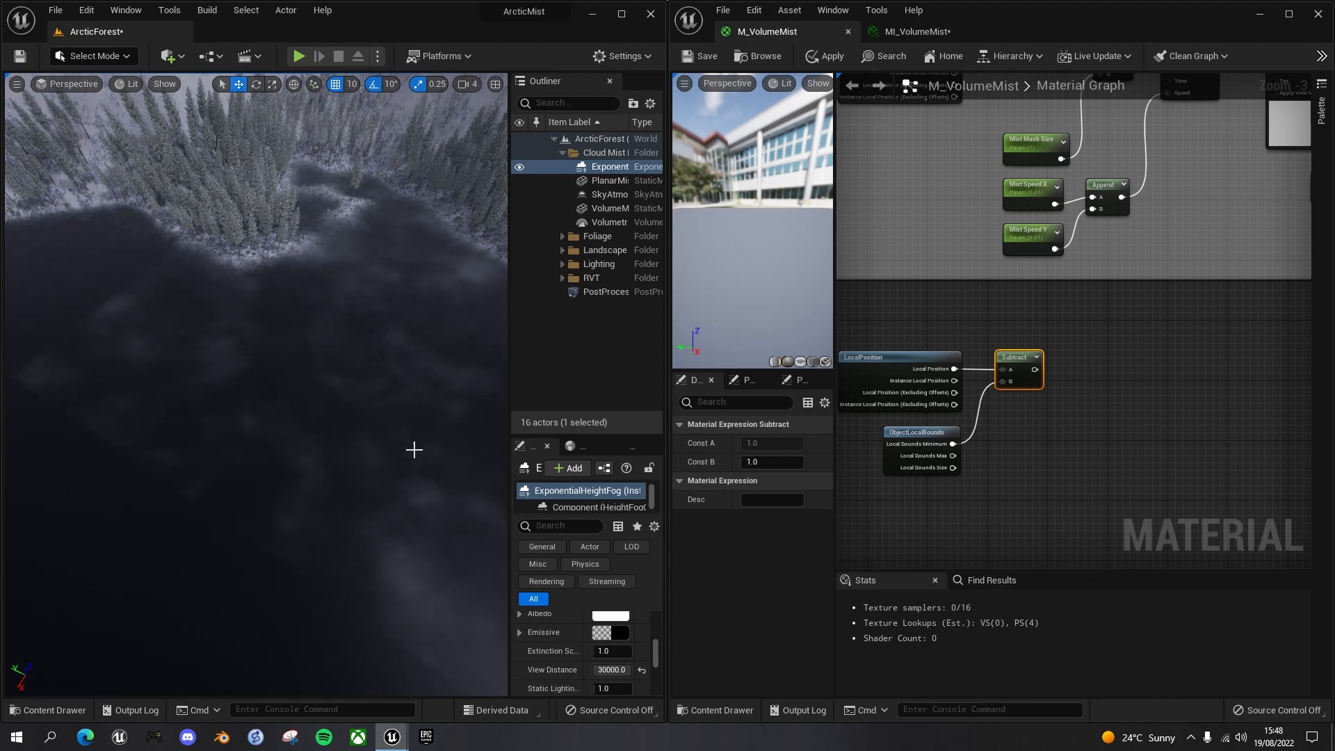
Add a Divide node with its A input fed by the Subtract node's output.
right_click_drag(1078, 415, 1037, 425)
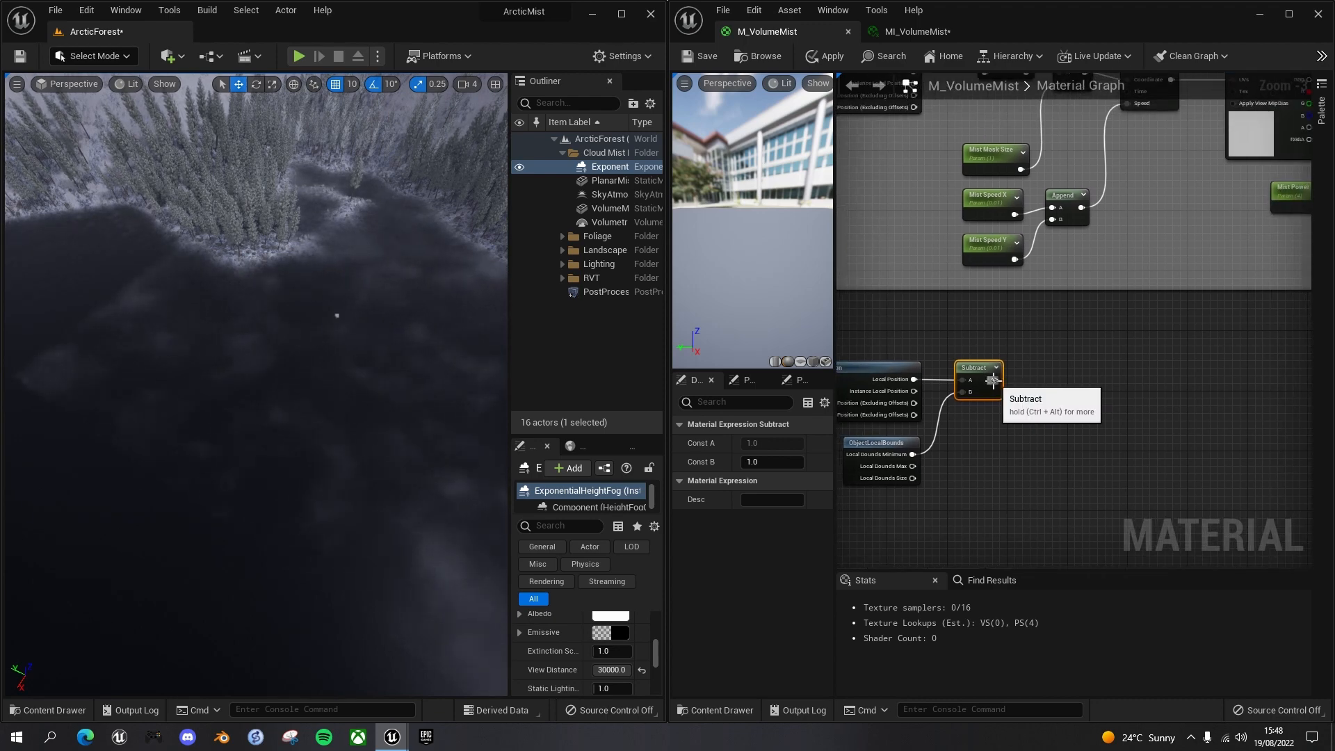
left_click_drag(995, 380, 1030, 385)
type("divide")
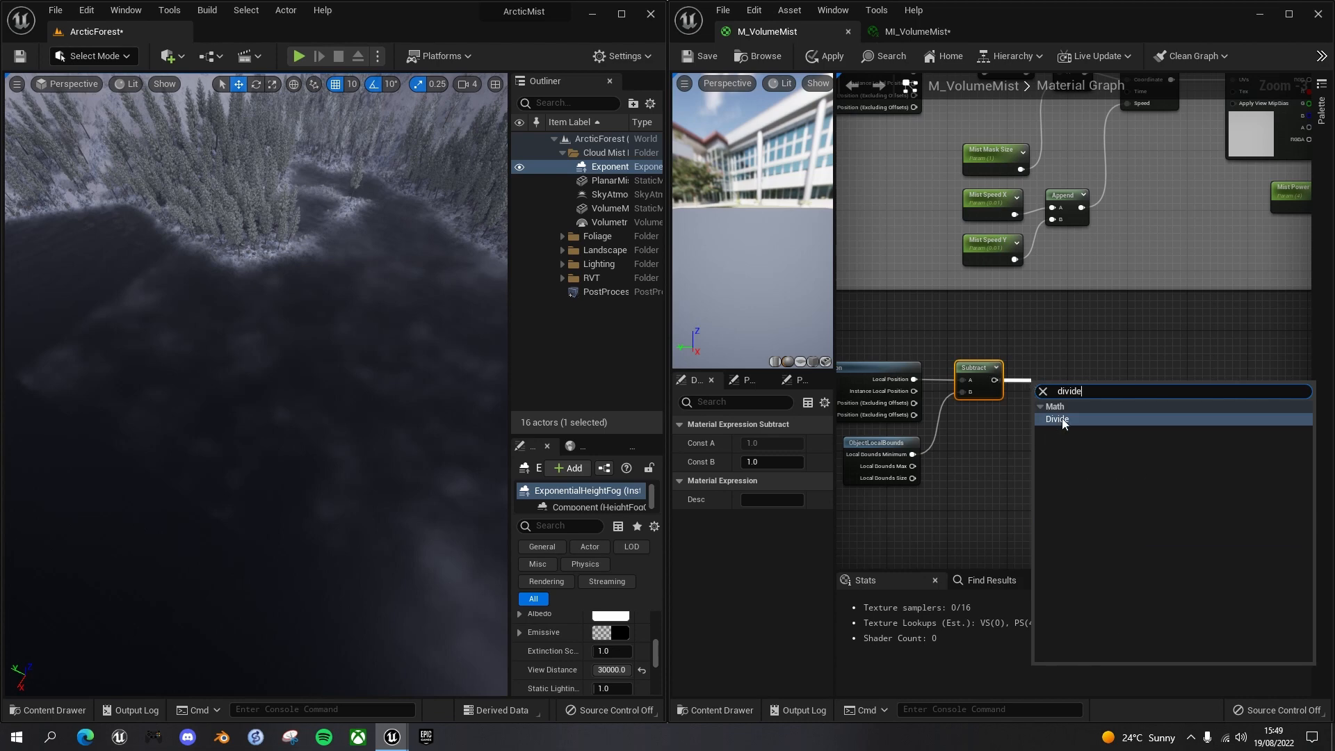
key("Return")
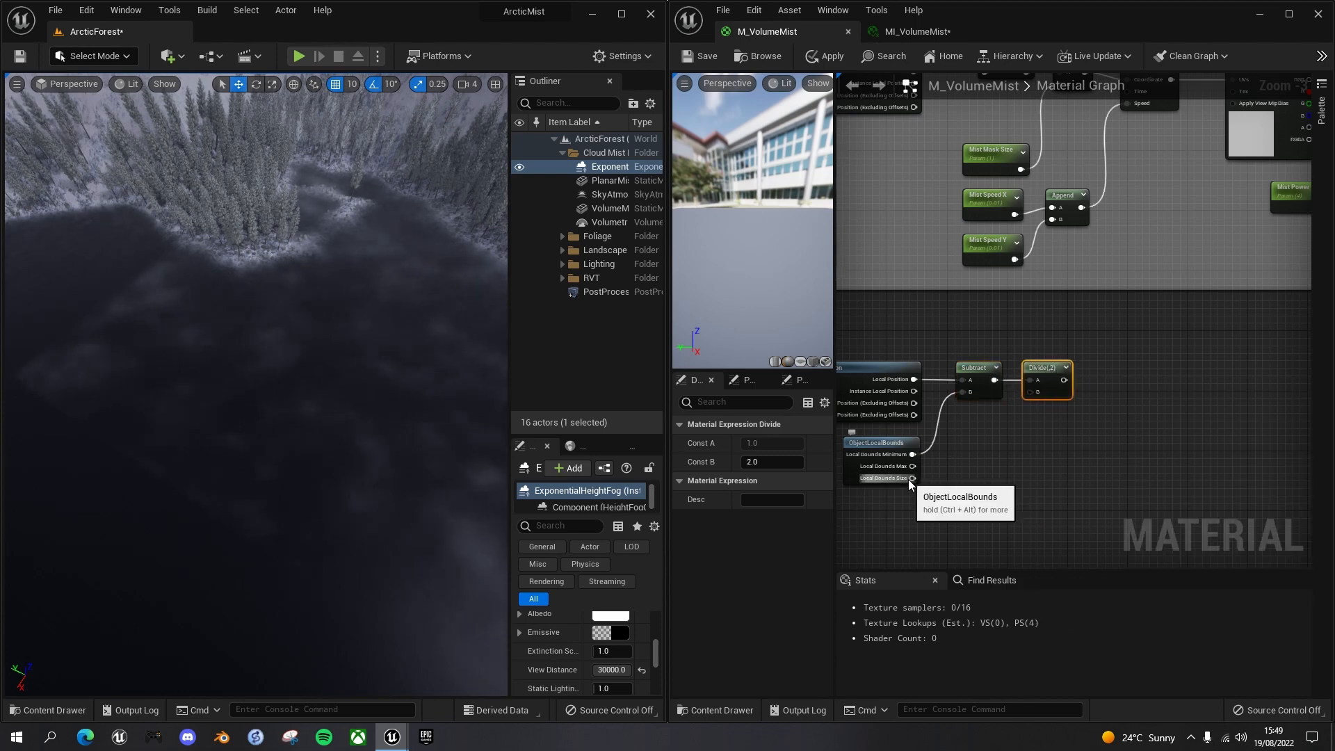
Connect Local Bounds Size to the Divide node's B input, and group the position nodes in a comment titled "Convert Object Position to range 0-1".
left_click_drag(912, 478, 1031, 392)
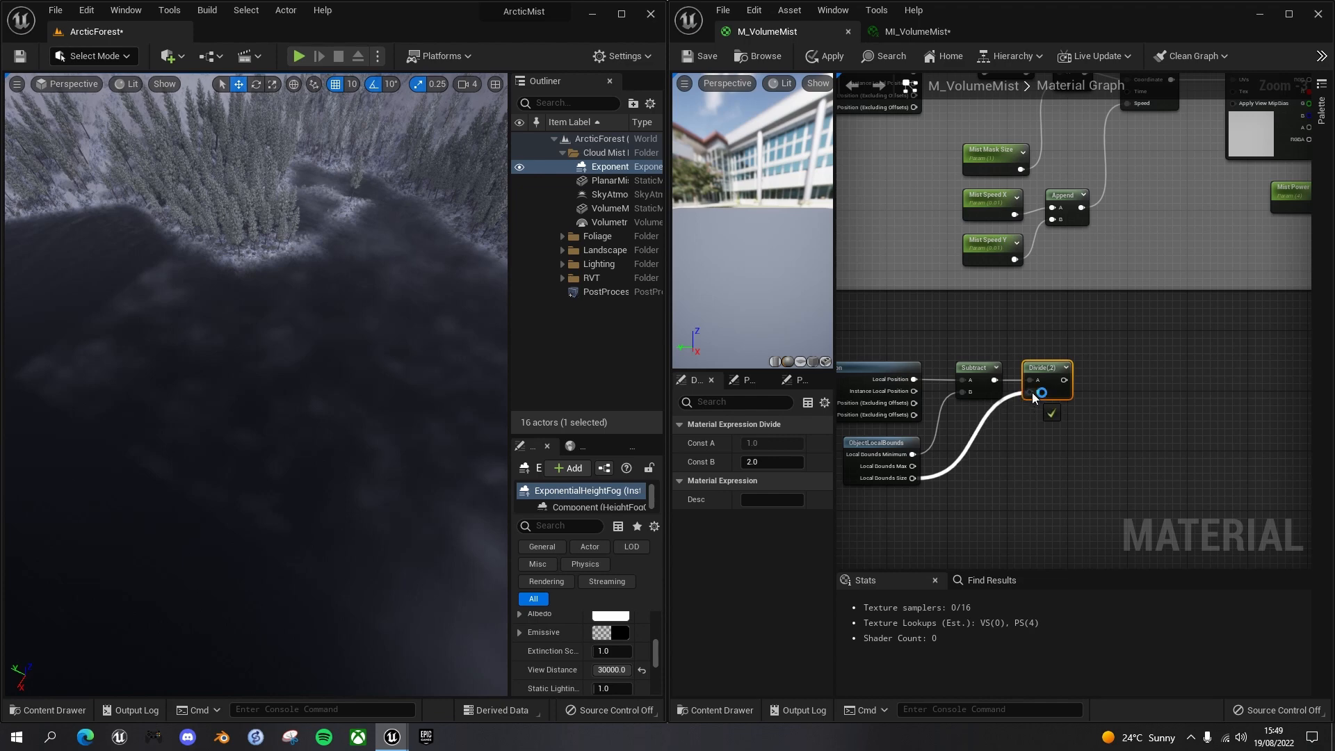
right_click_drag(1060, 467, 1198, 440)
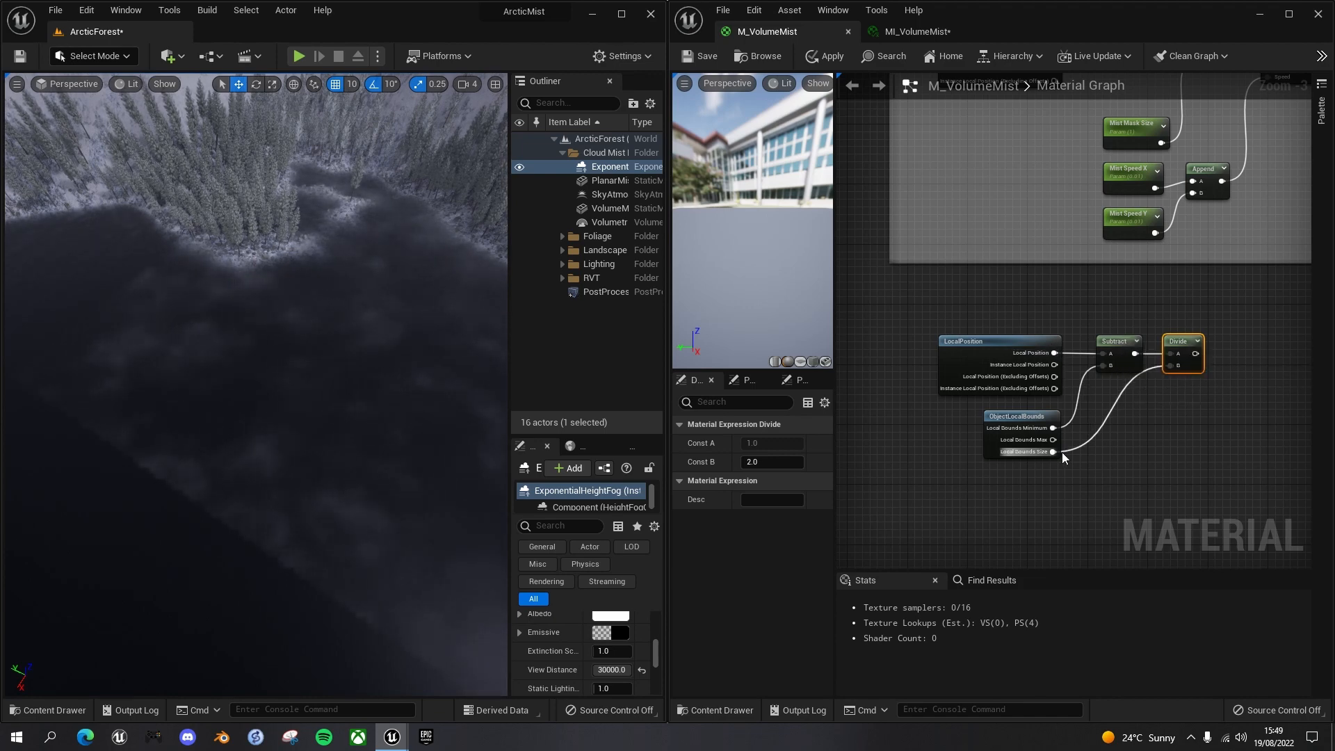
left_click_drag(927, 311, 1223, 484)
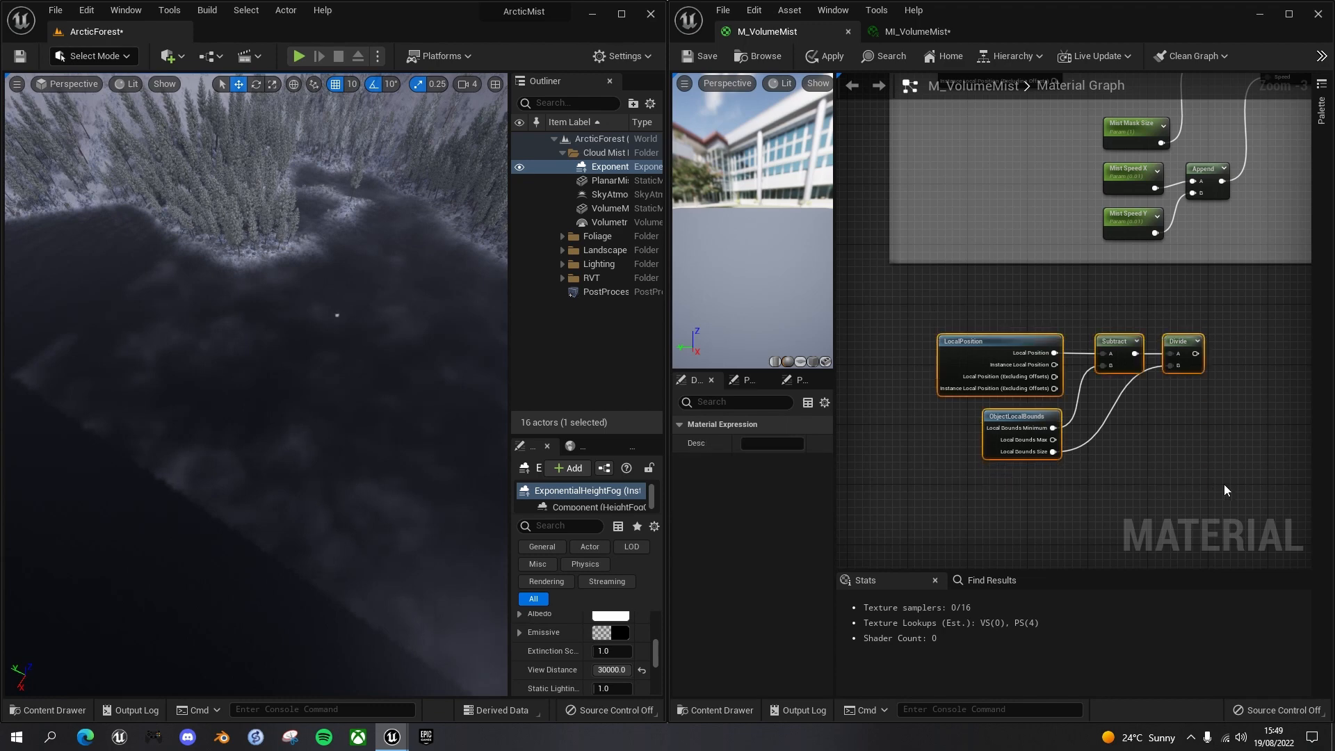
key("c")
type("Convert Object Position to")
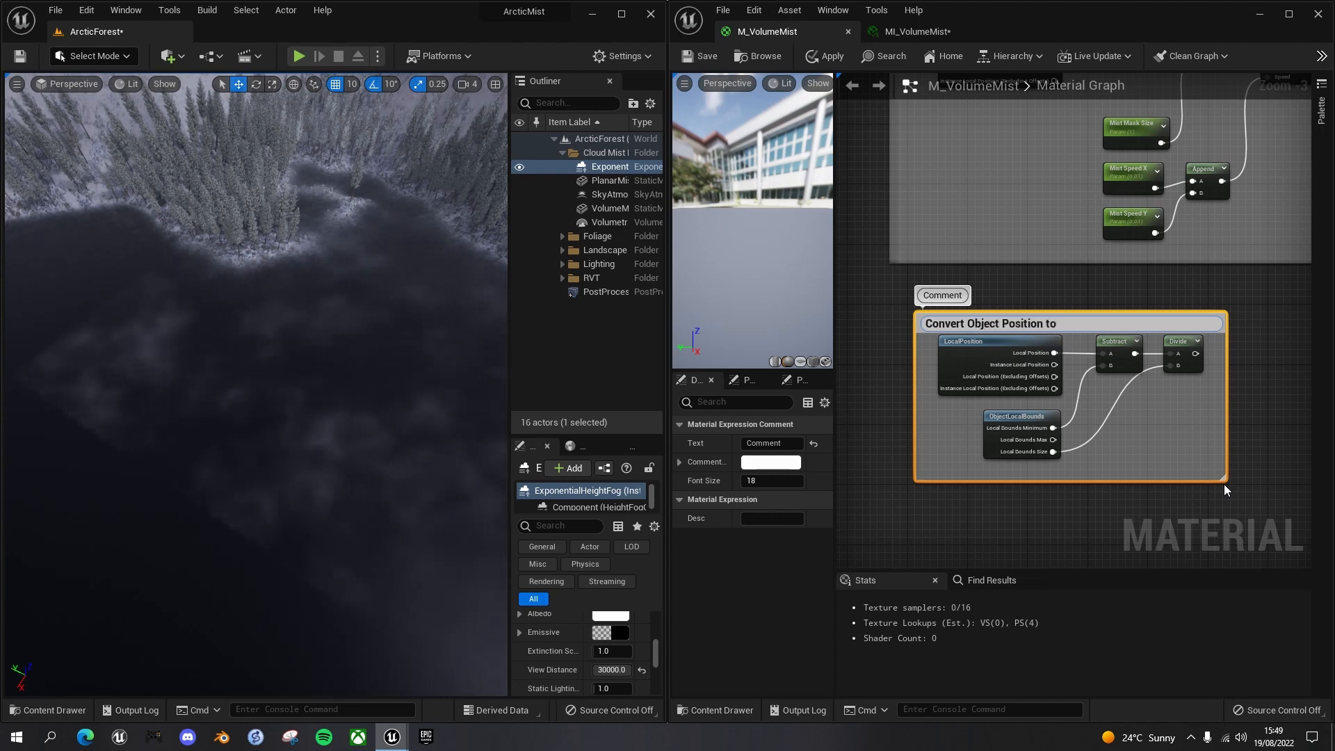
type("ange 0-")
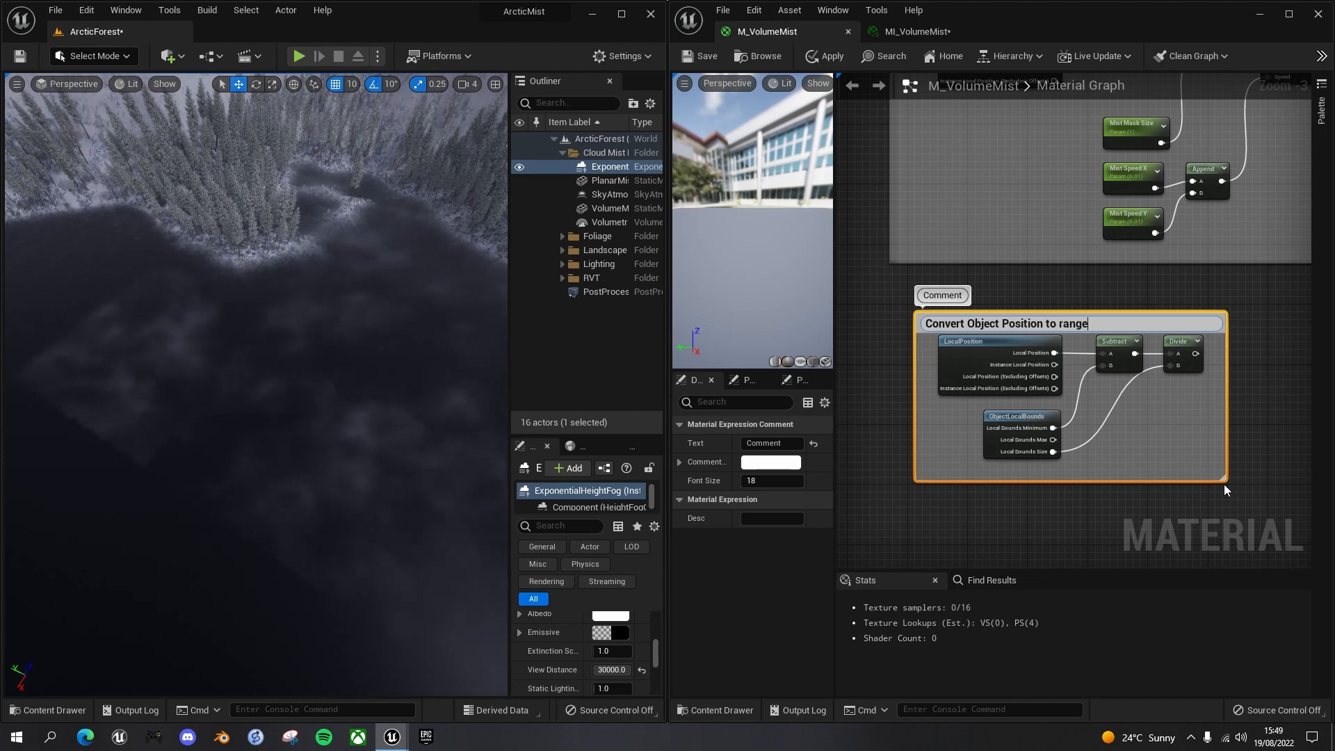
key("Return")
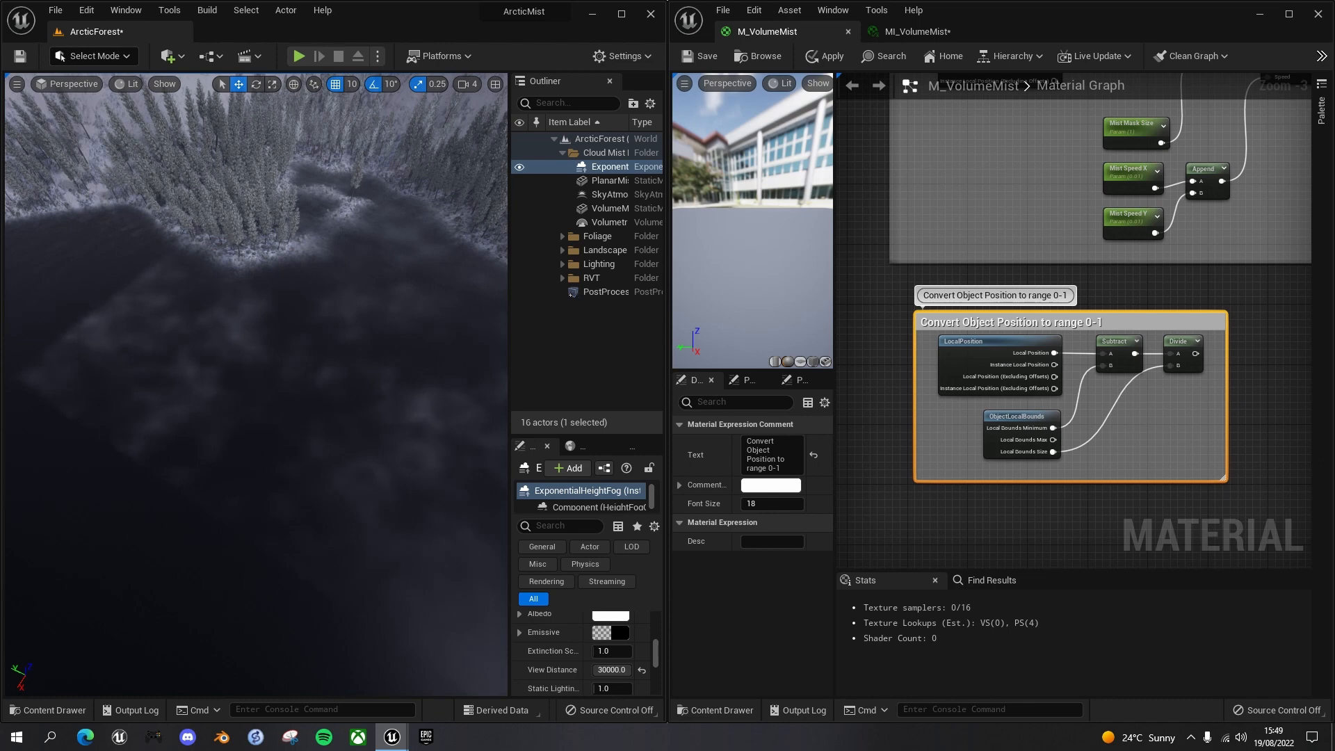
Add a Multiply node after the Moving Mist Texture group, combining its output with the range 0-1 Divide result, and feed it into Extinction.
scroll(1254, 378, "down", 1)
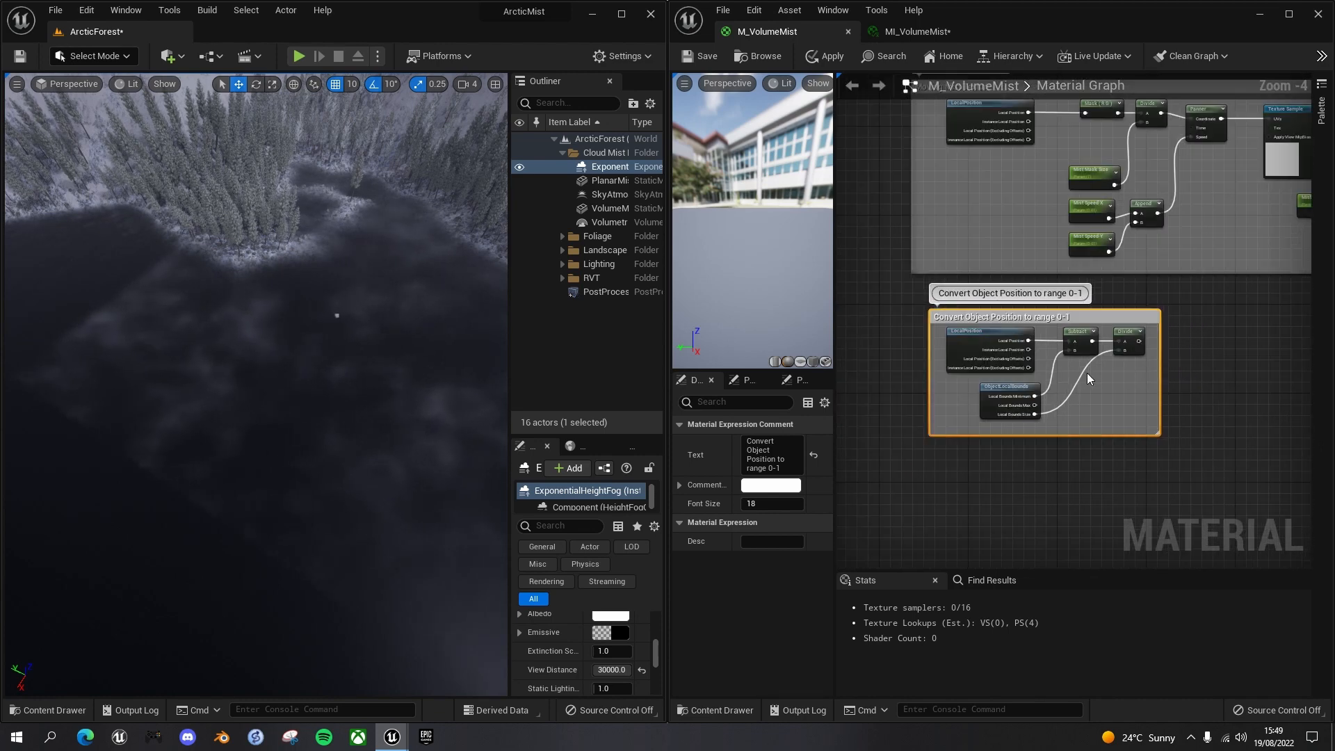
right_click_drag(1137, 374, 1113, 405)
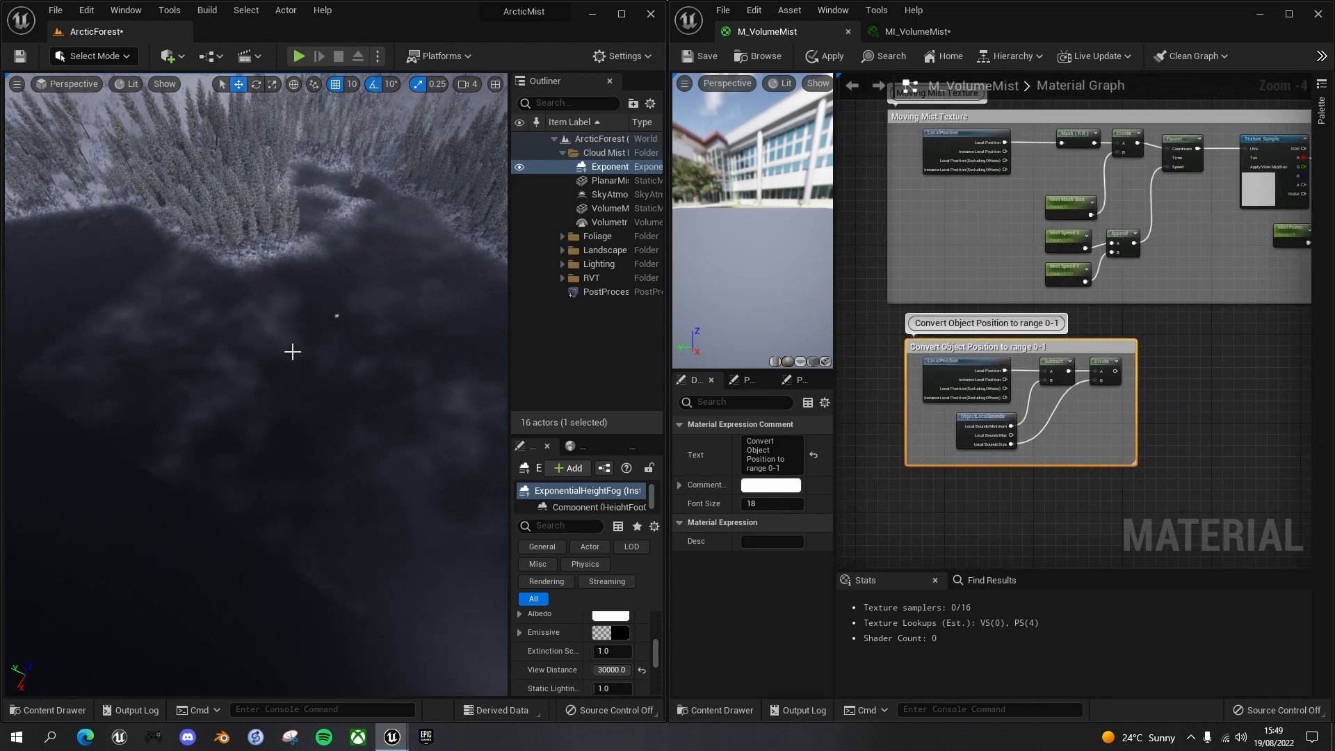
right_click_drag(1234, 378, 1029, 429)
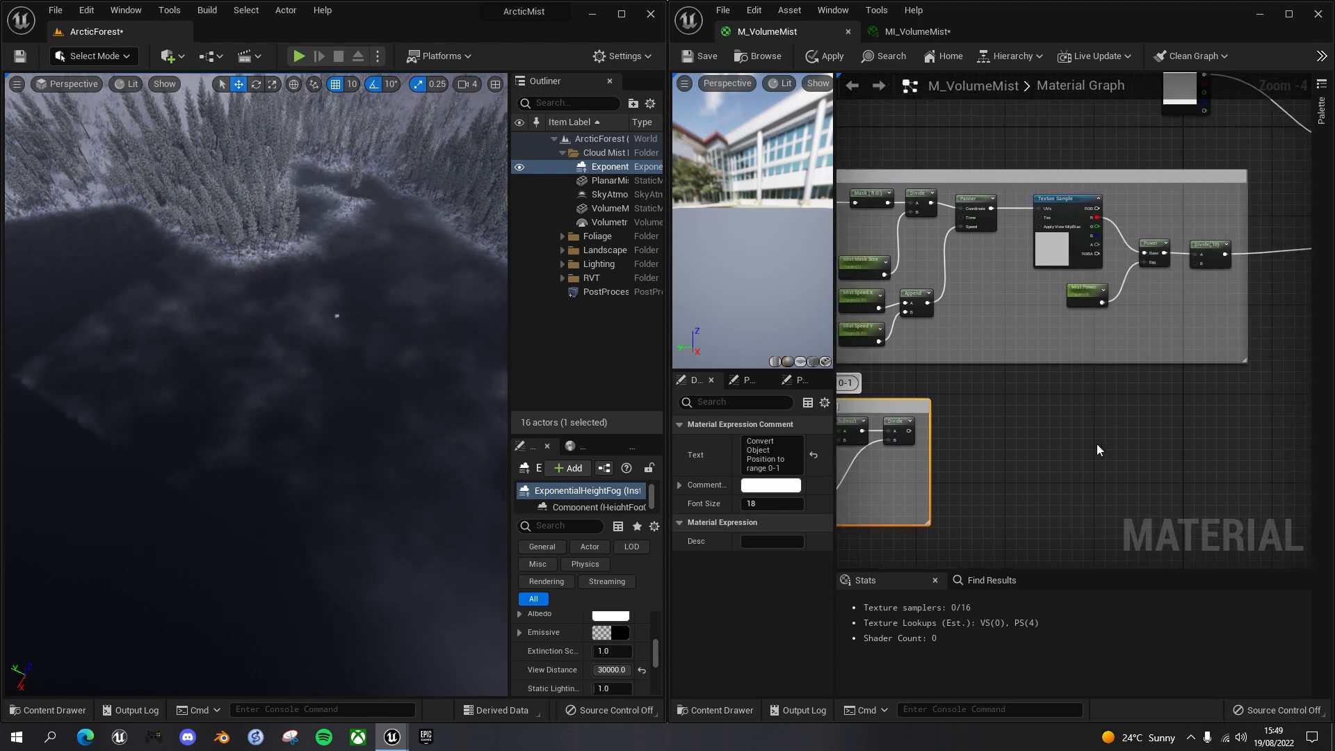
right_click_drag(1173, 462, 1049, 485)
left_click_drag(1104, 280, 1156, 334)
type("*")
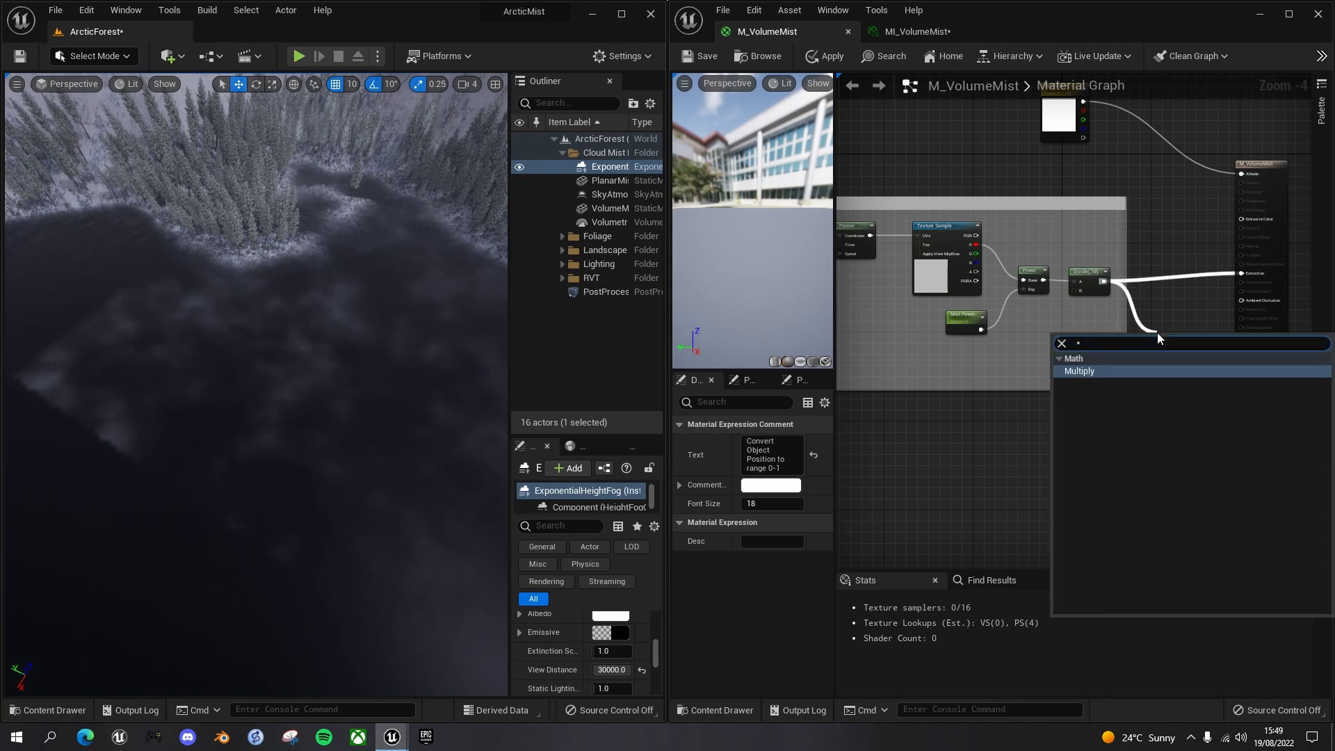
key("Return")
right_click_drag(1045, 441, 1136, 318)
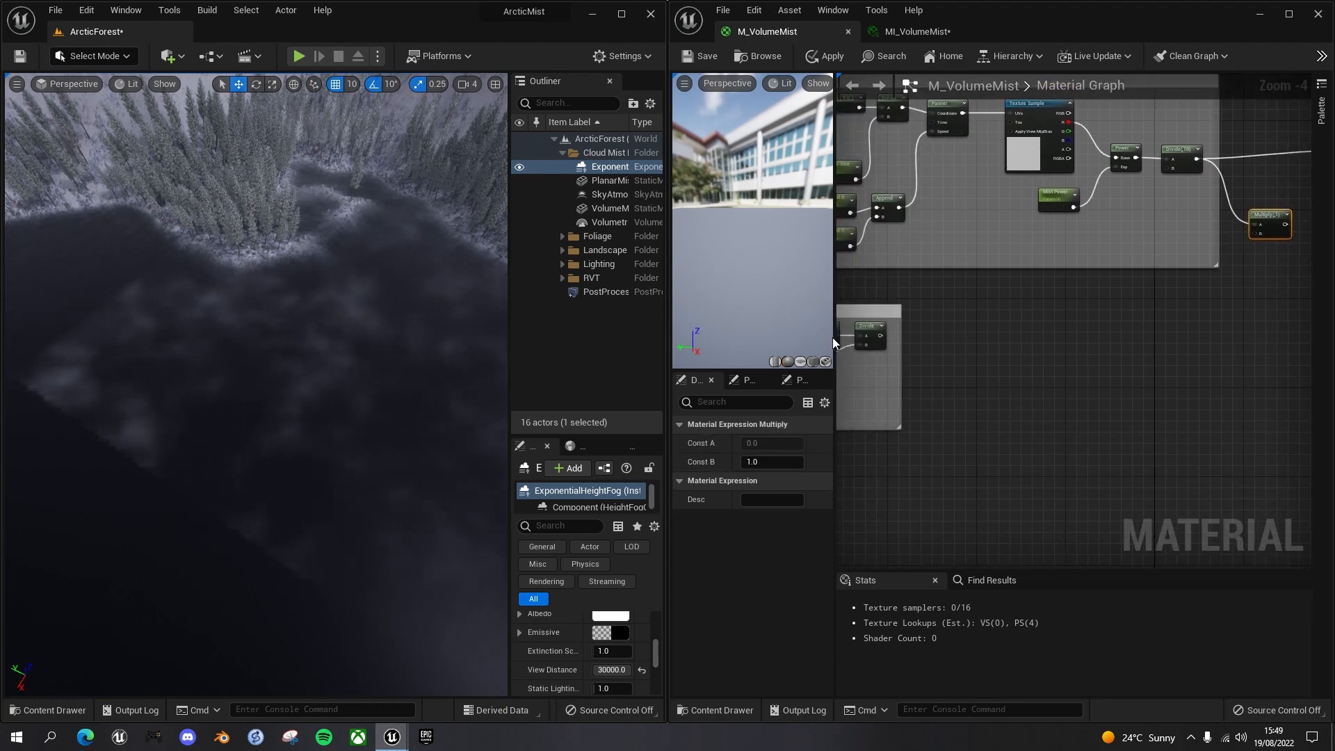
left_click_drag(880, 336, 1198, 151)
Examine the mist over the lake from several camera angles in the level viewport.
right_click_drag(395, 380, 500, 554)
right_click_drag(394, 378, 394, 378)
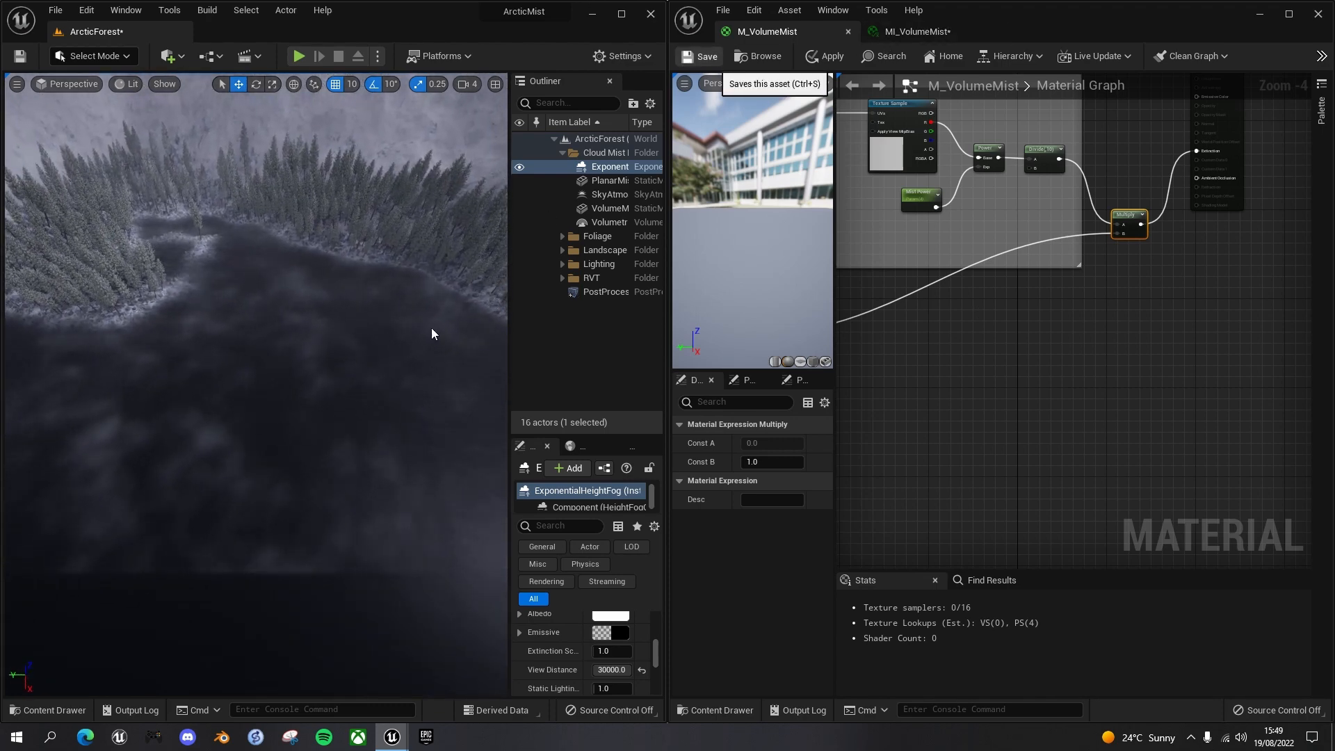
right_click_drag(385, 376, 487, 326)
right_click_drag(417, 473, 219, 287)
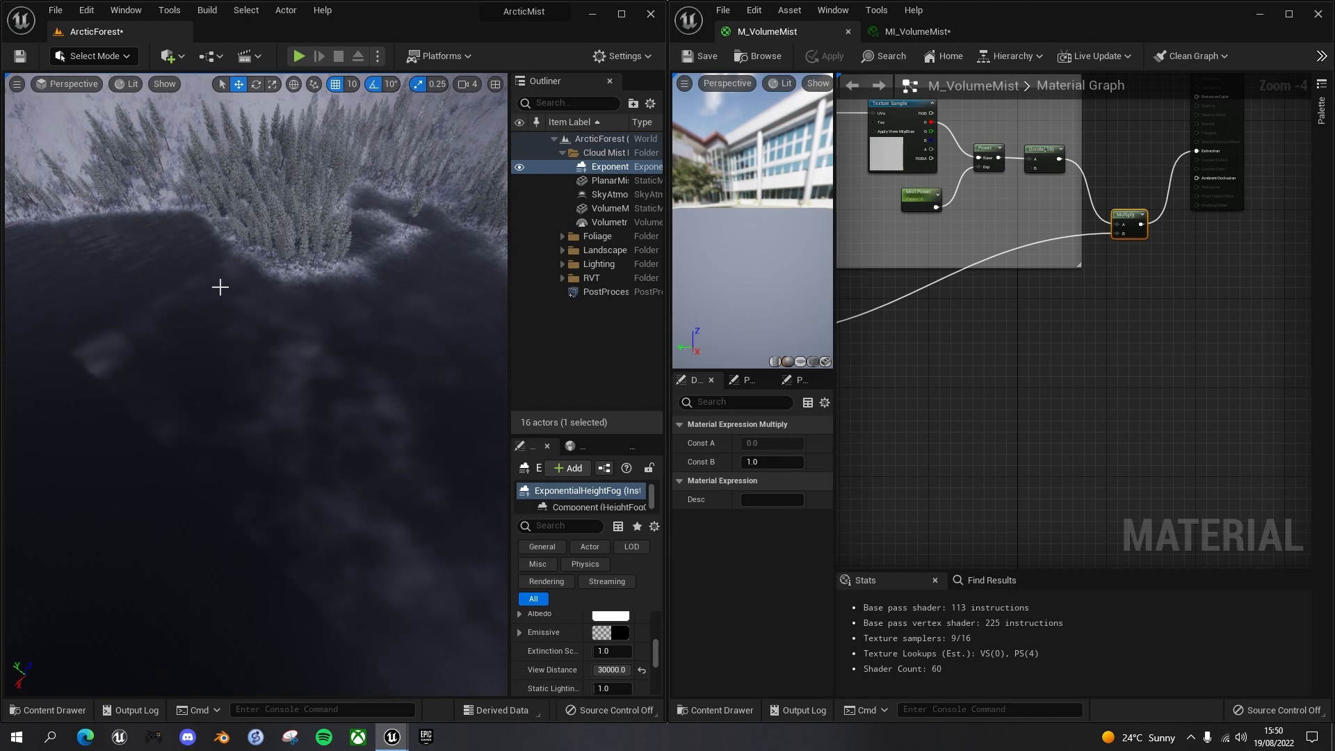
right_click_drag(358, 401, 178, 530)
right_click_drag(168, 441, 101, 533)
right_click_drag(174, 473, 232, 382)
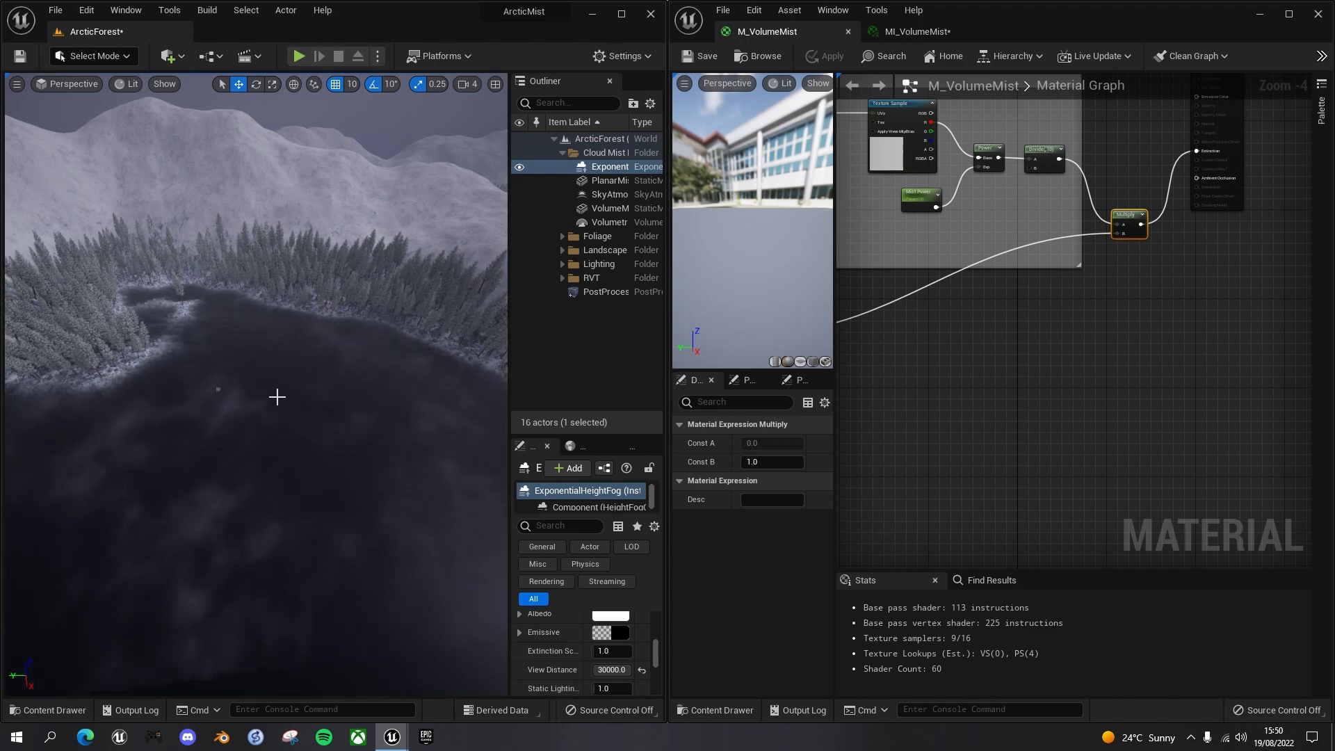
Add a Distance node with its A input fed by the range 0-1 Divide output, and align it beside the comment.
right_click_drag(1032, 338, 1234, 436)
scroll(965, 471, "down", 1)
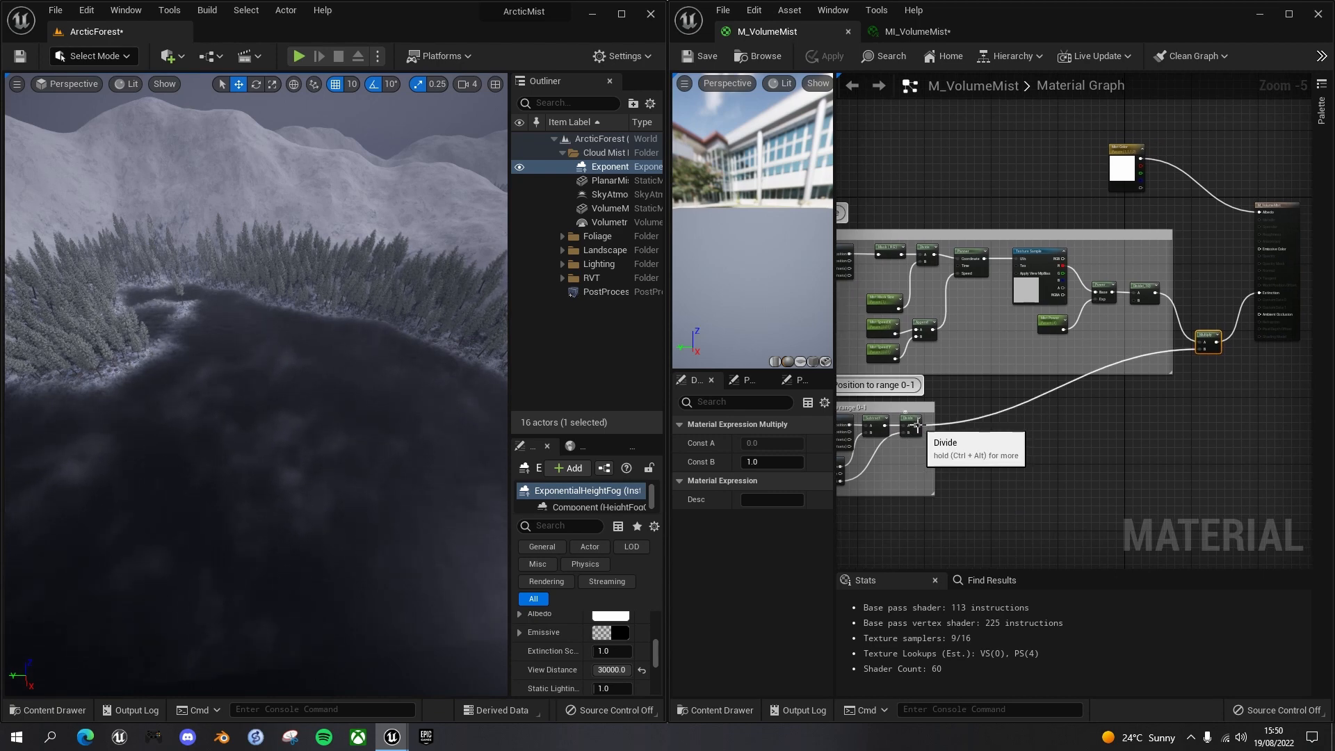
left_click_drag(918, 425, 999, 431)
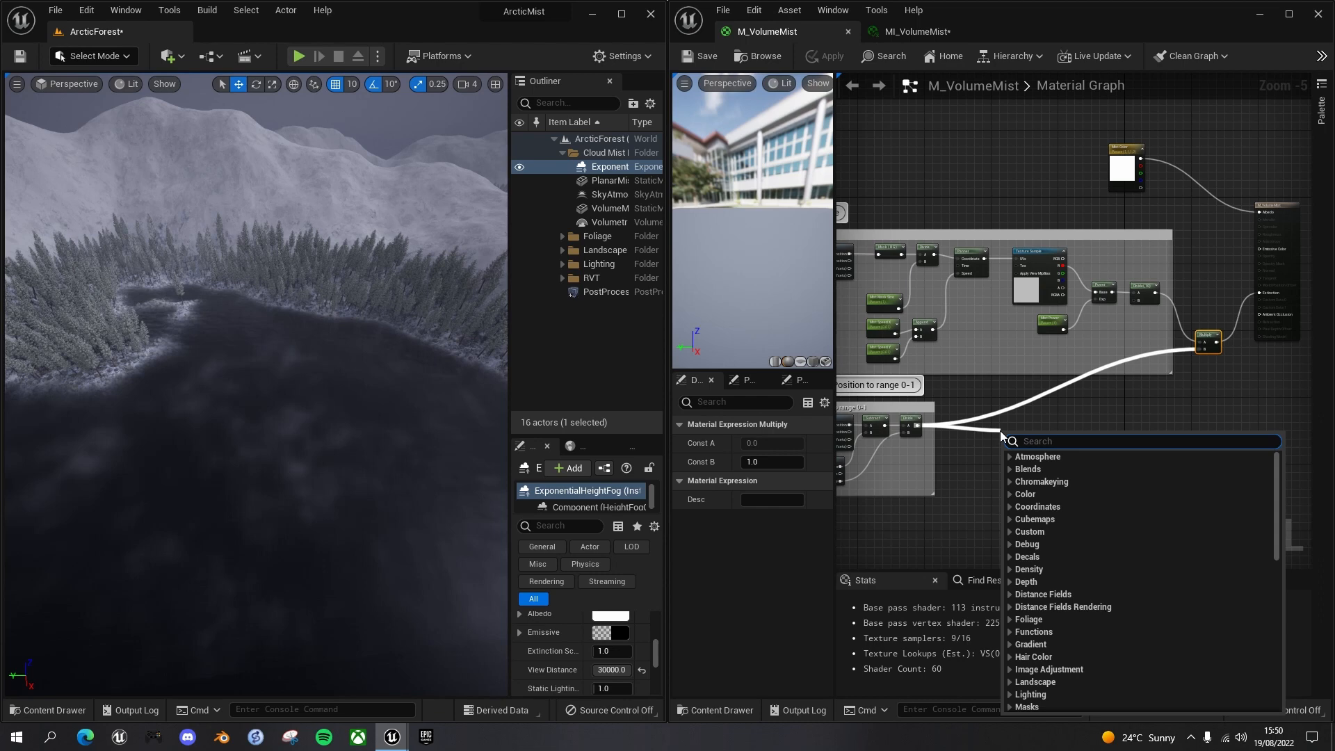
type("distance")
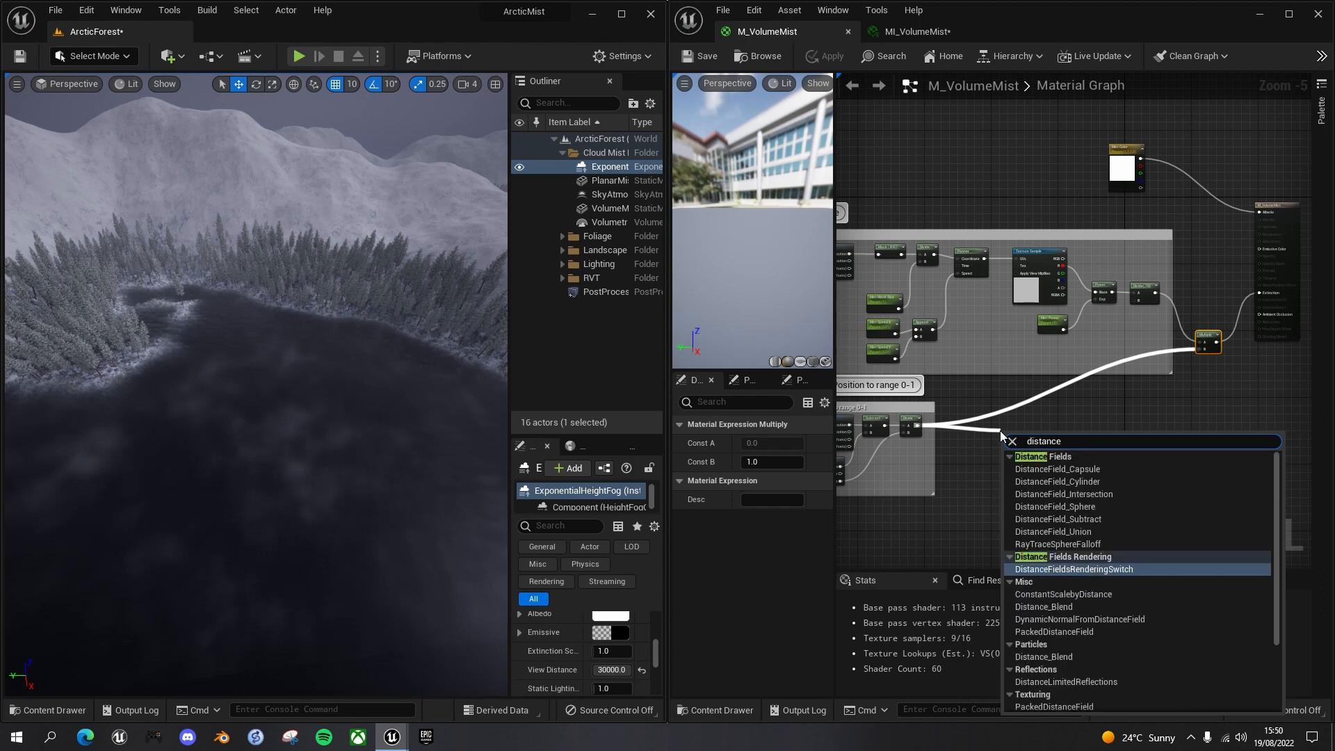
scroll(1032, 573, "down", 2)
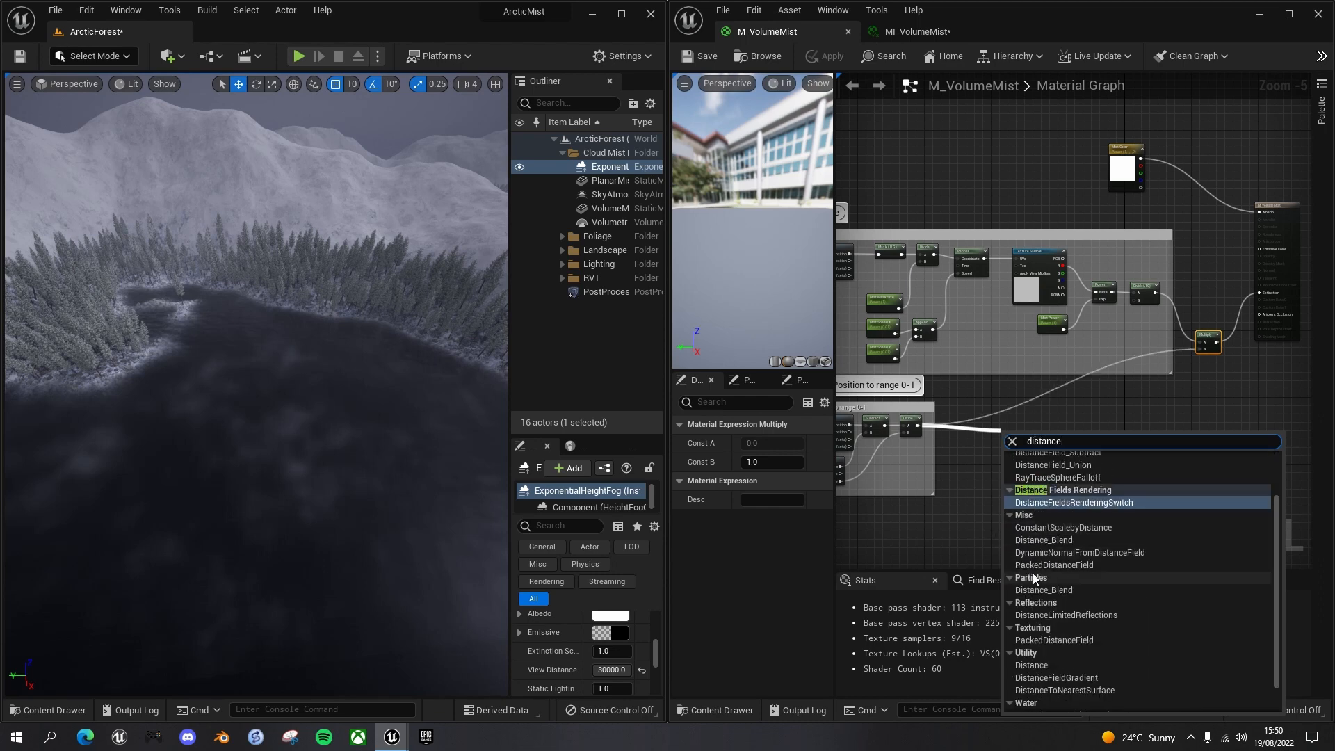
left_click(1035, 665)
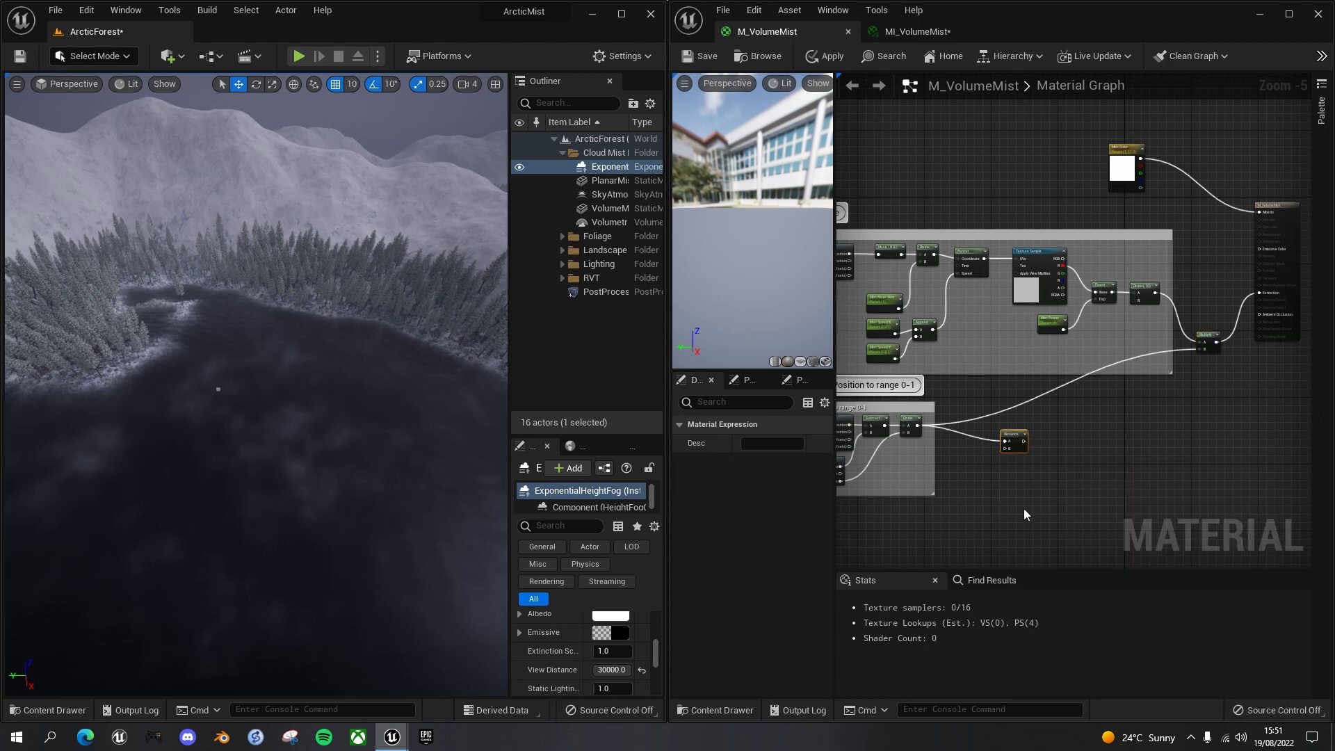
left_click_drag(1012, 435, 1012, 419)
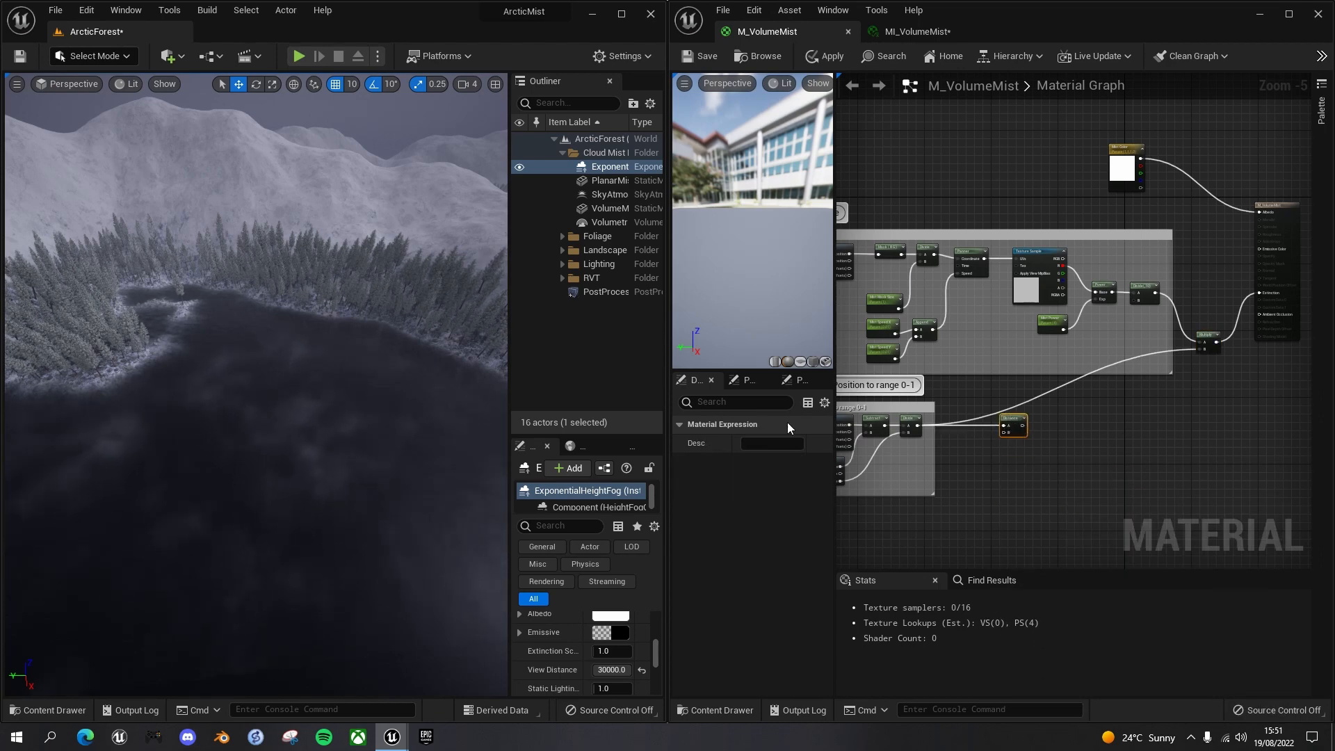
scroll(1033, 453, "up", 2)
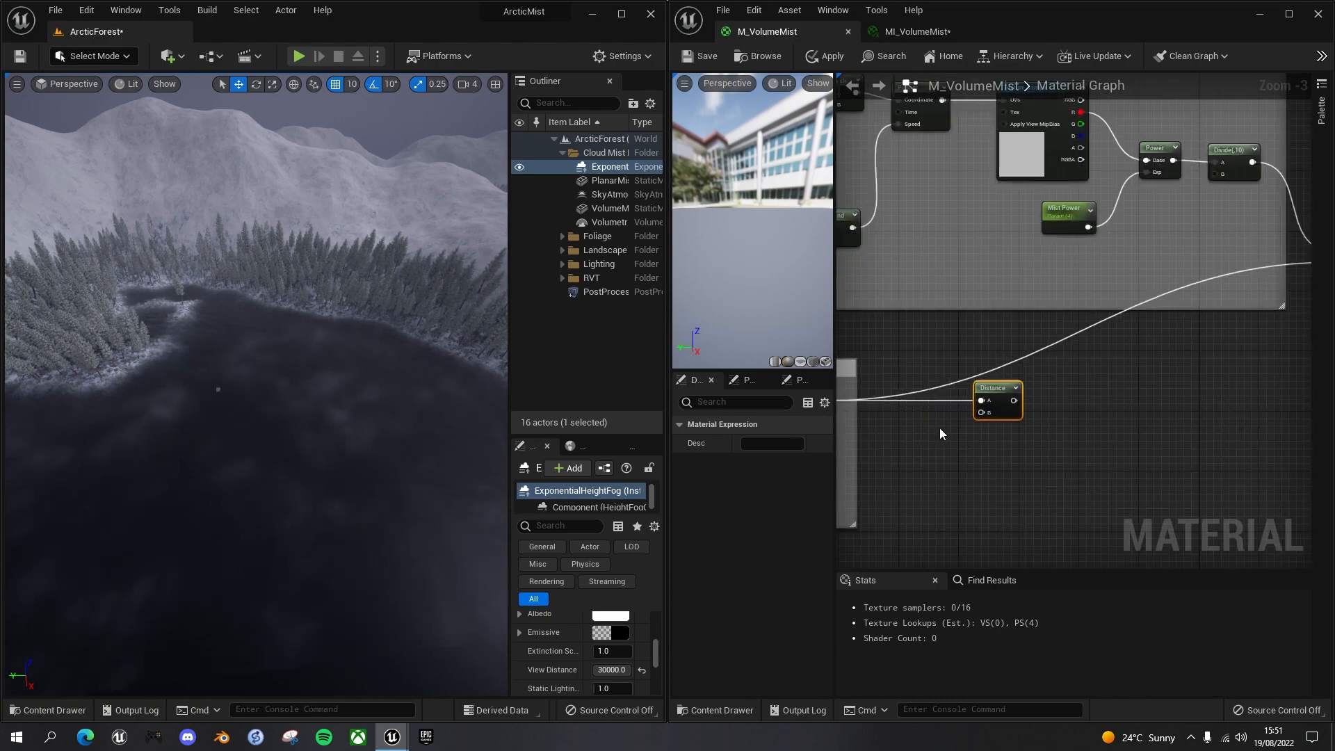
left_click(932, 451)
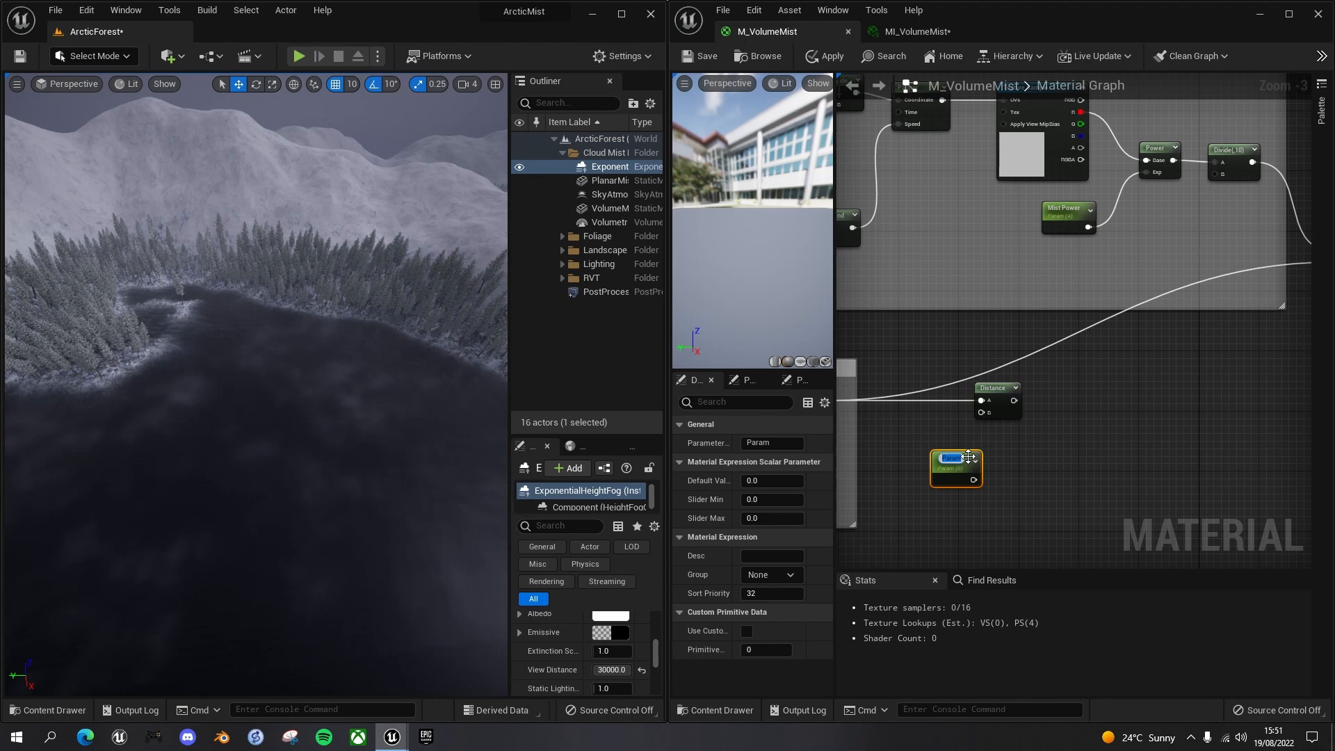
key("Delete")
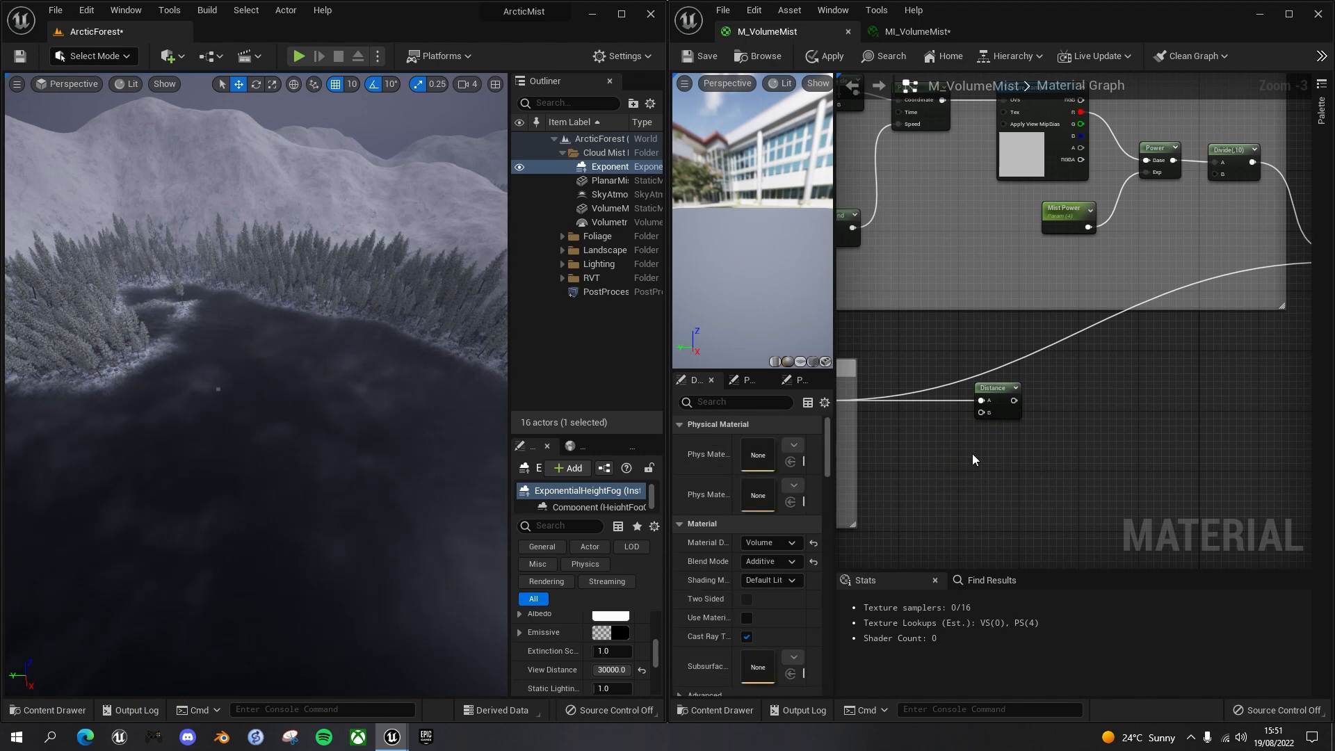
Add a Constant node with value 0.5 below the Distance node and connect it to the Distance node's B input.
left_click(958, 448)
left_click_drag(963, 447, 944, 439)
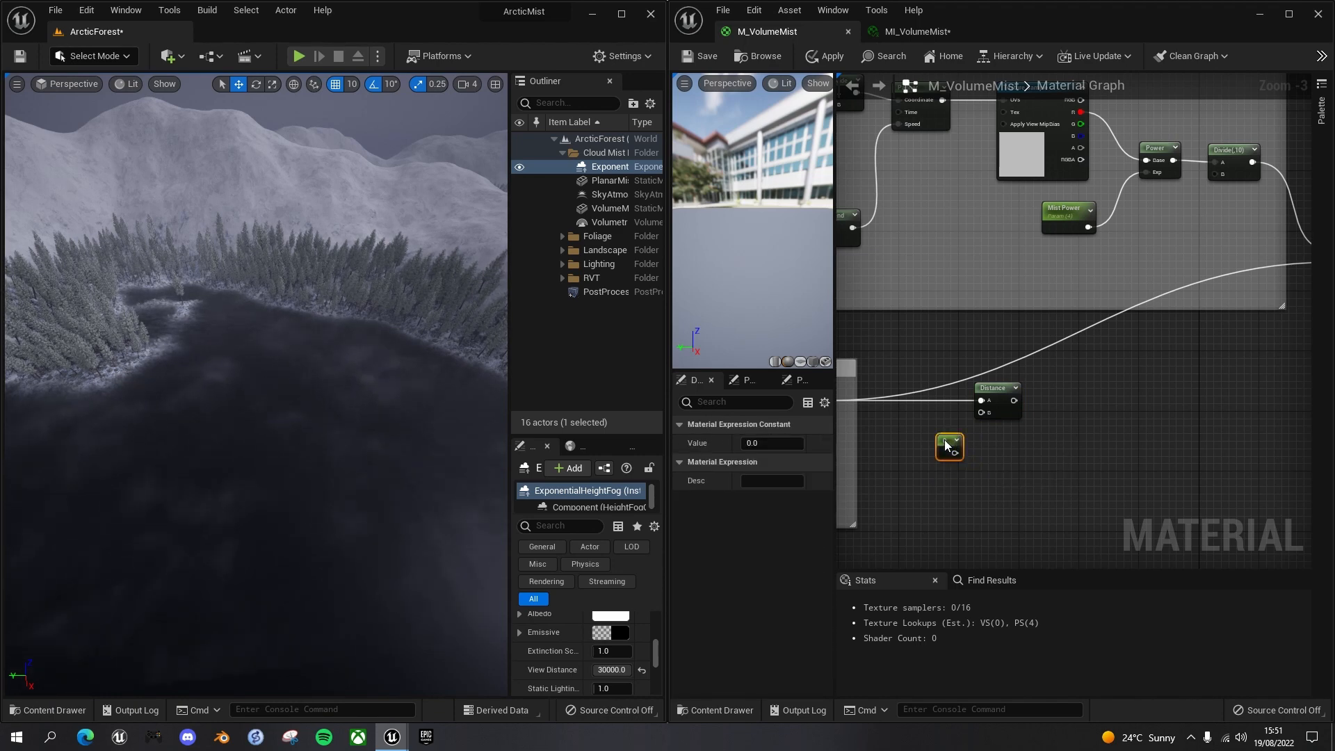
left_click(756, 443)
type("0.5")
key("Return")
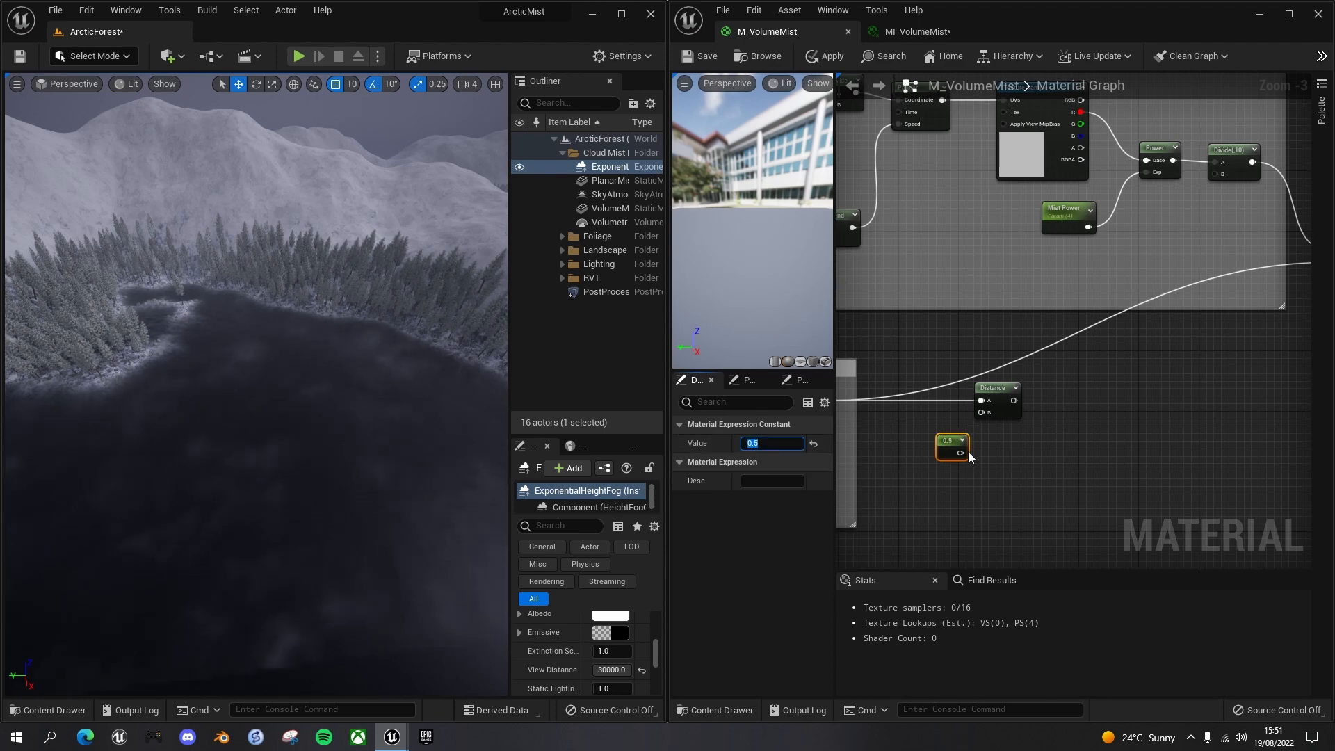
left_click_drag(960, 452, 941, 432)
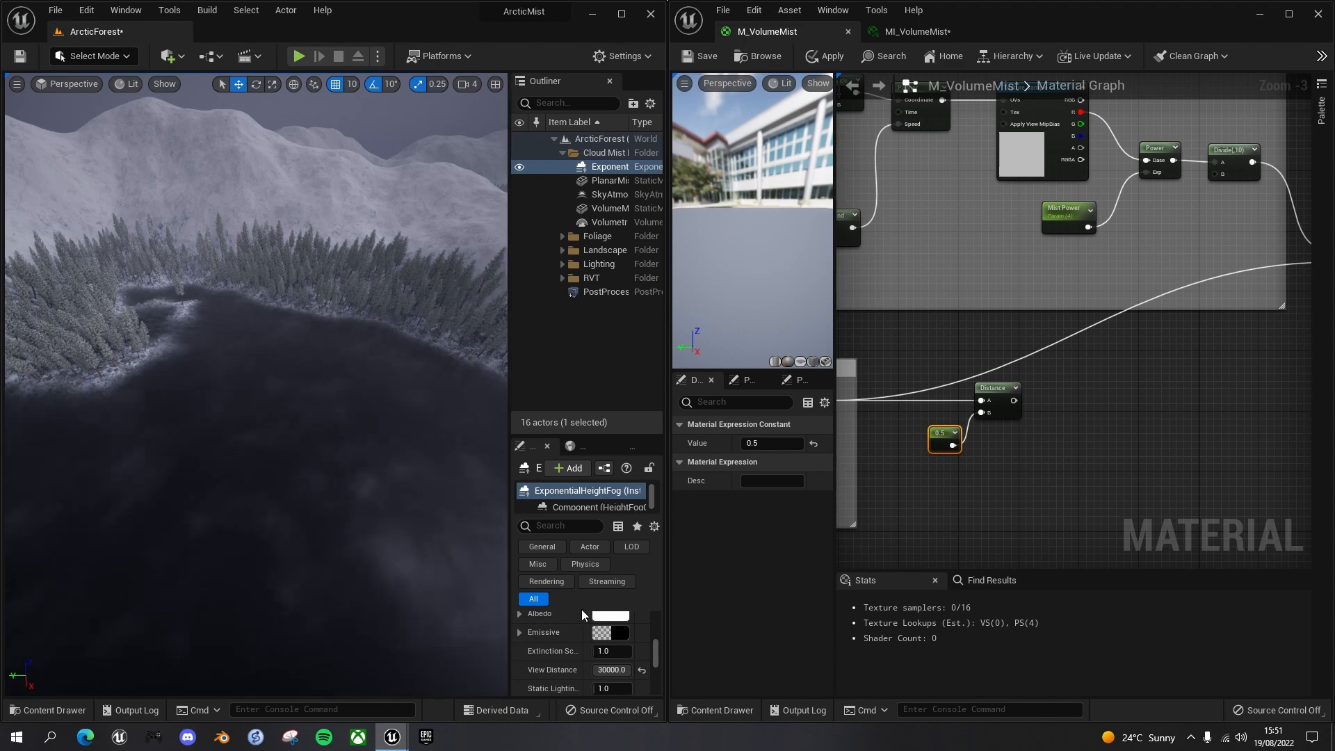
Add a Multiply node fed by the Distance output and set its Const B to 0.
right_click_drag(895, 451, 1101, 422)
right_click_drag(1000, 423, 1058, 428)
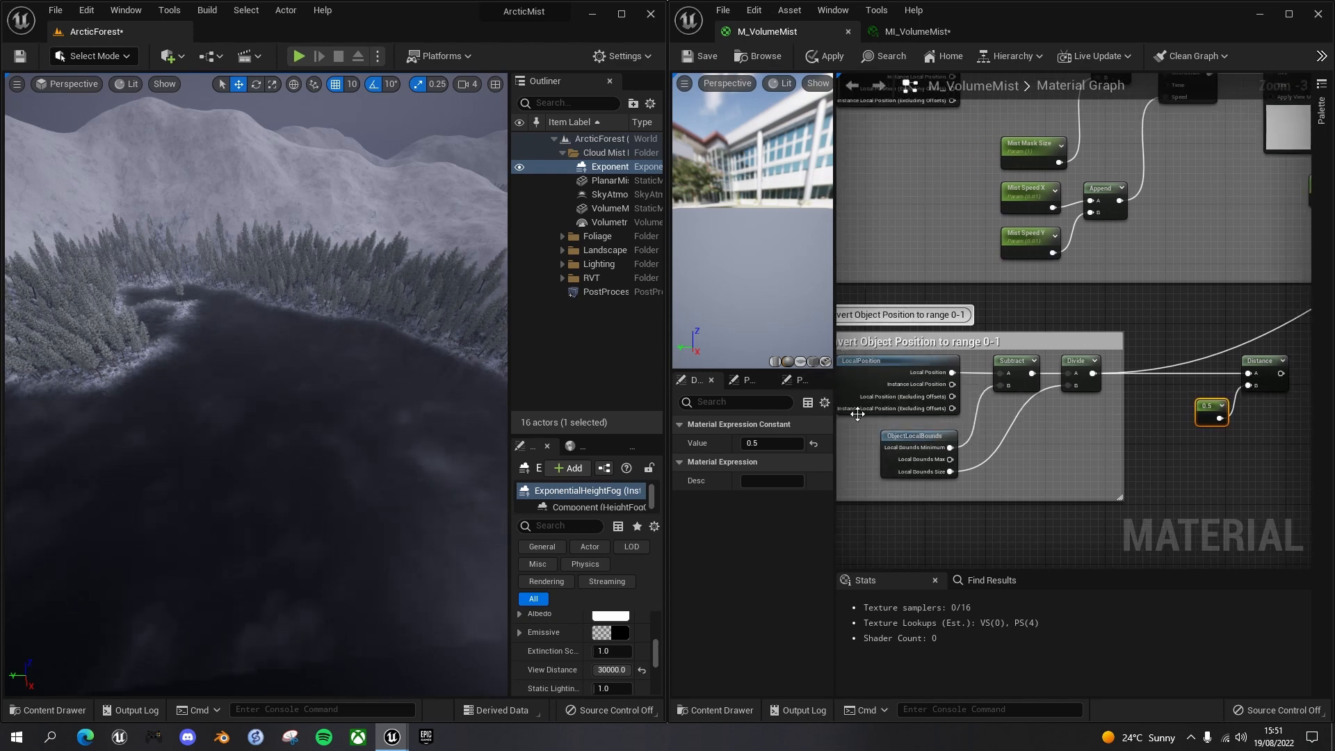
right_click_drag(1194, 456, 994, 447)
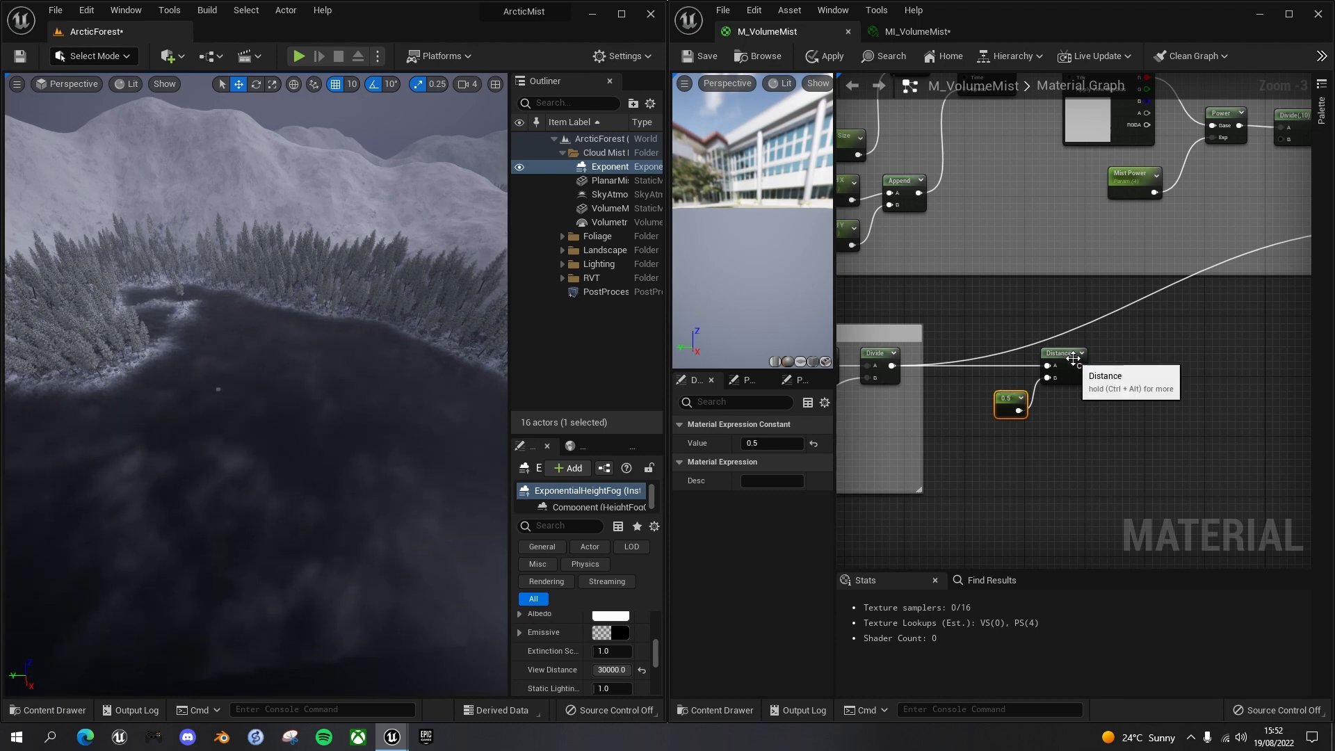
left_click_drag(1077, 366, 1115, 361)
type("multiply")
key("Return")
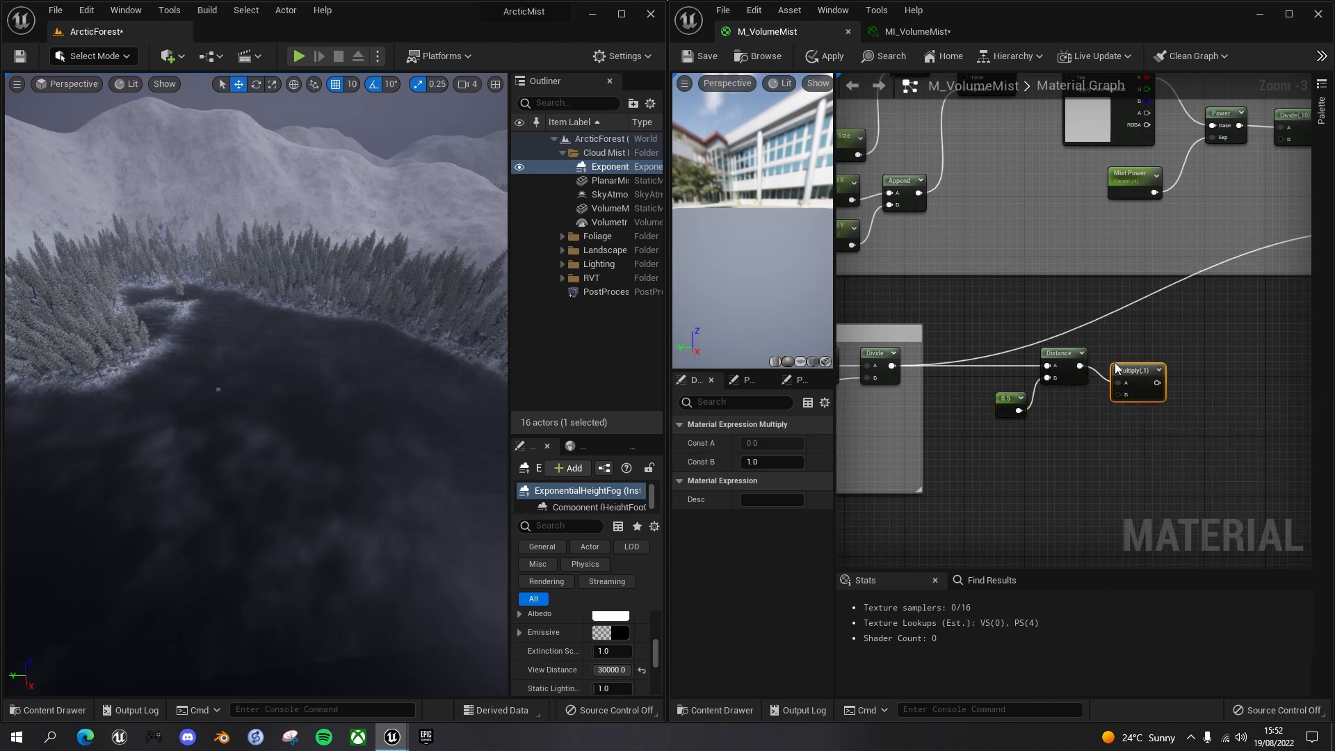
left_click(769, 461)
type("0")
key("Return")
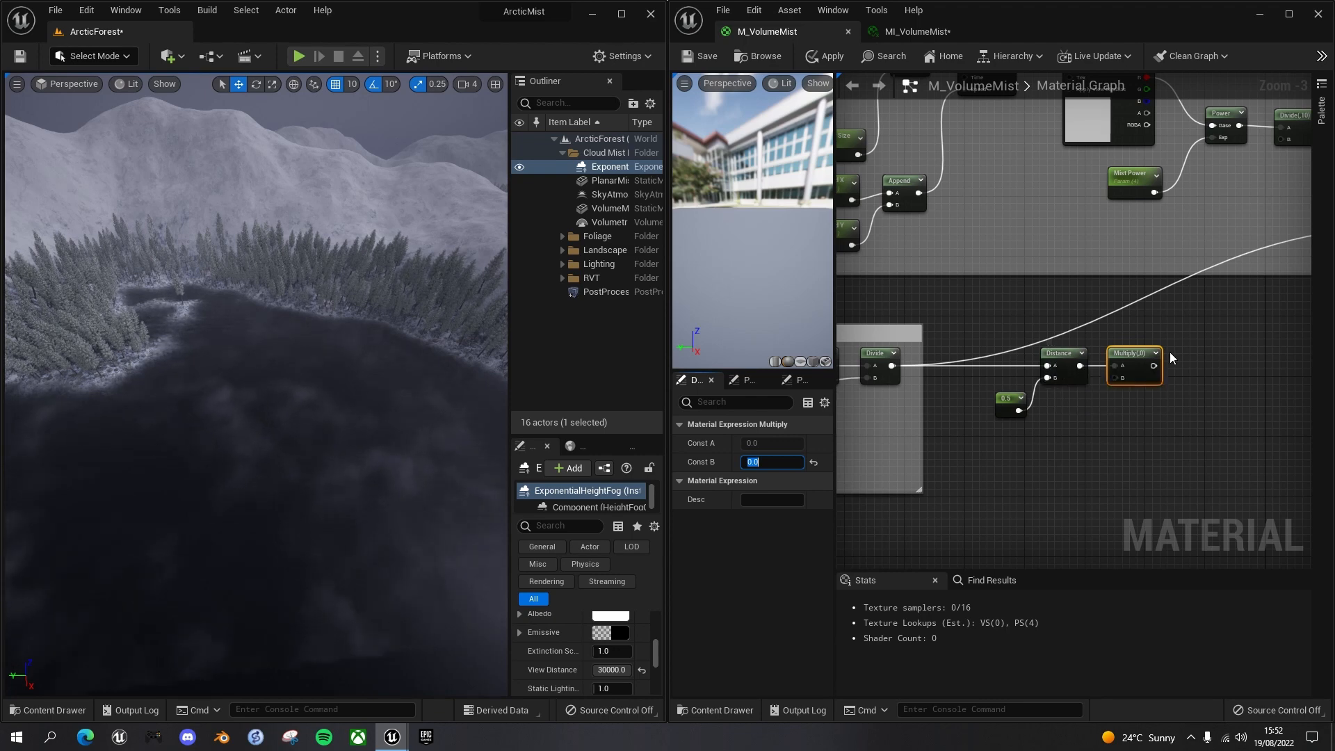
Connect the new Multiply node's output to the B input of the Multiply node feeding Extinction, and save the material.
right_click_drag(1211, 365, 970, 468)
left_click_drag(909, 469, 1158, 330)
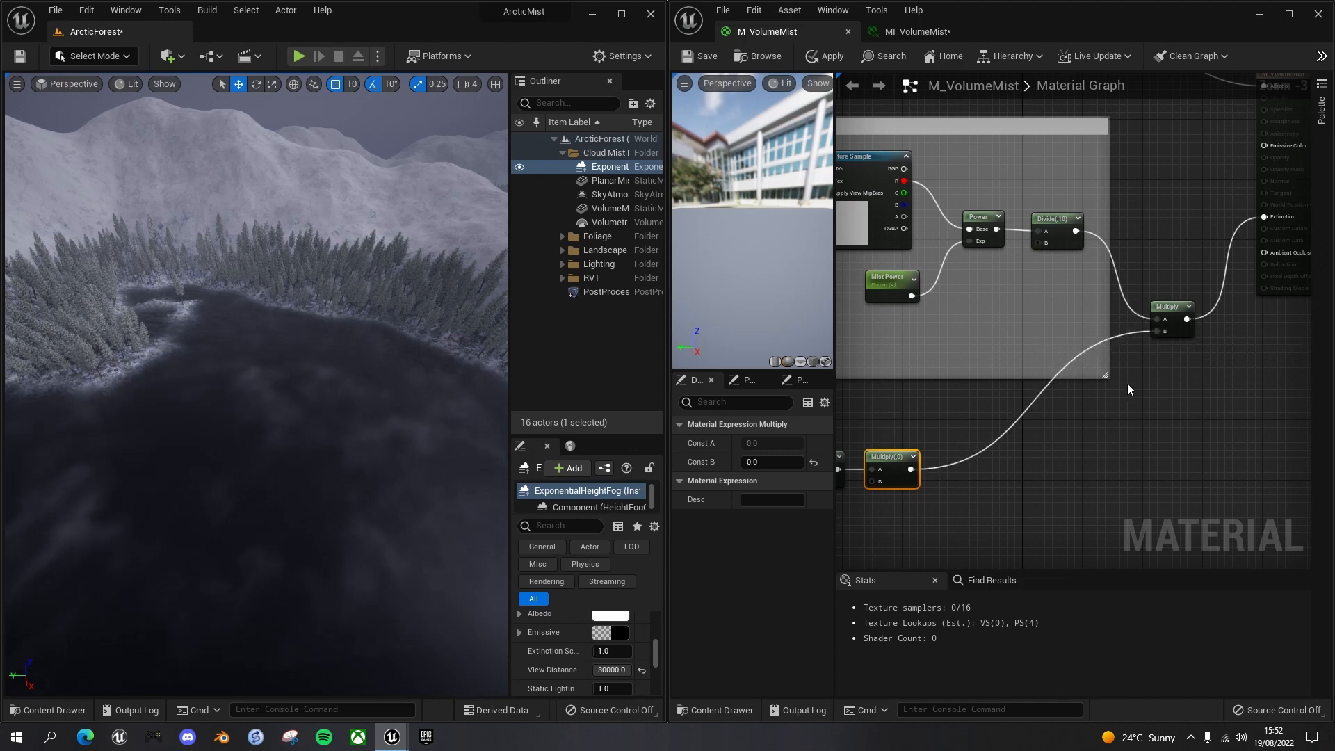
left_click(706, 53)
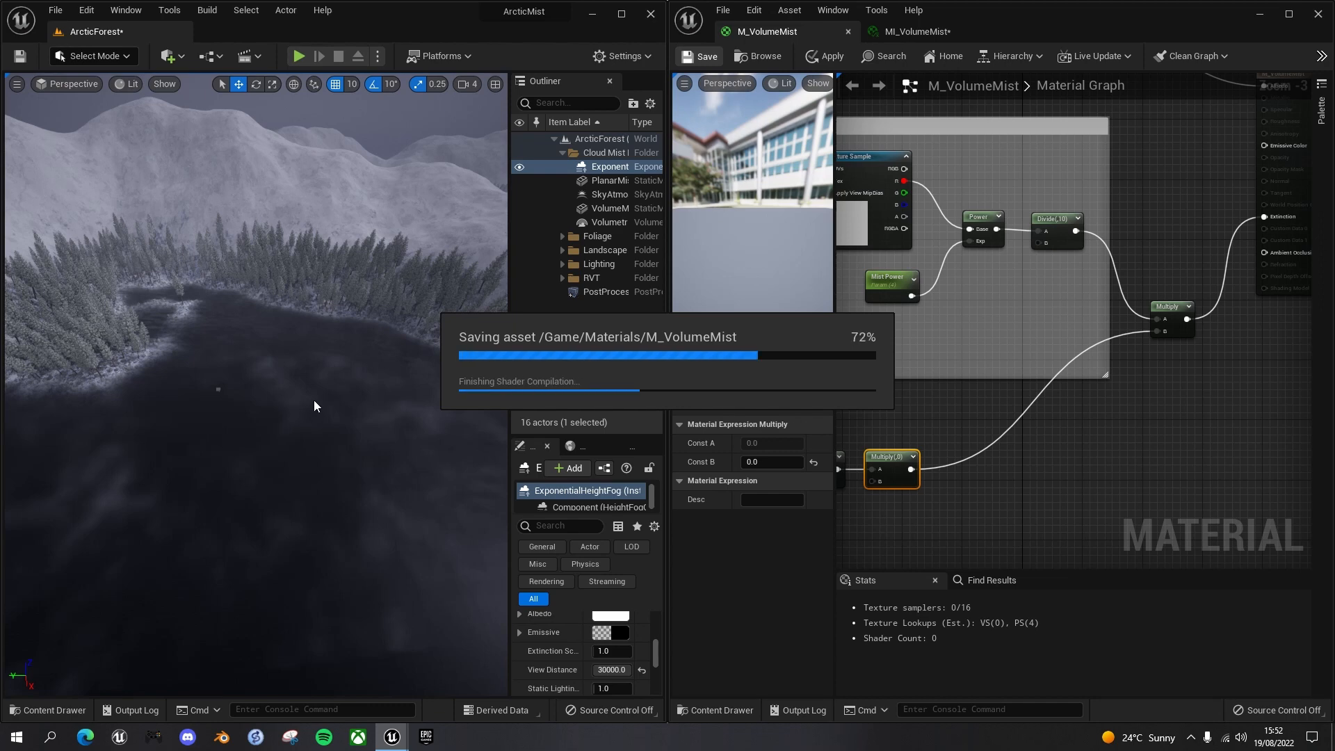
Set Const B of the Multiply node after Distance to 2 and save the material.
left_click(772, 462)
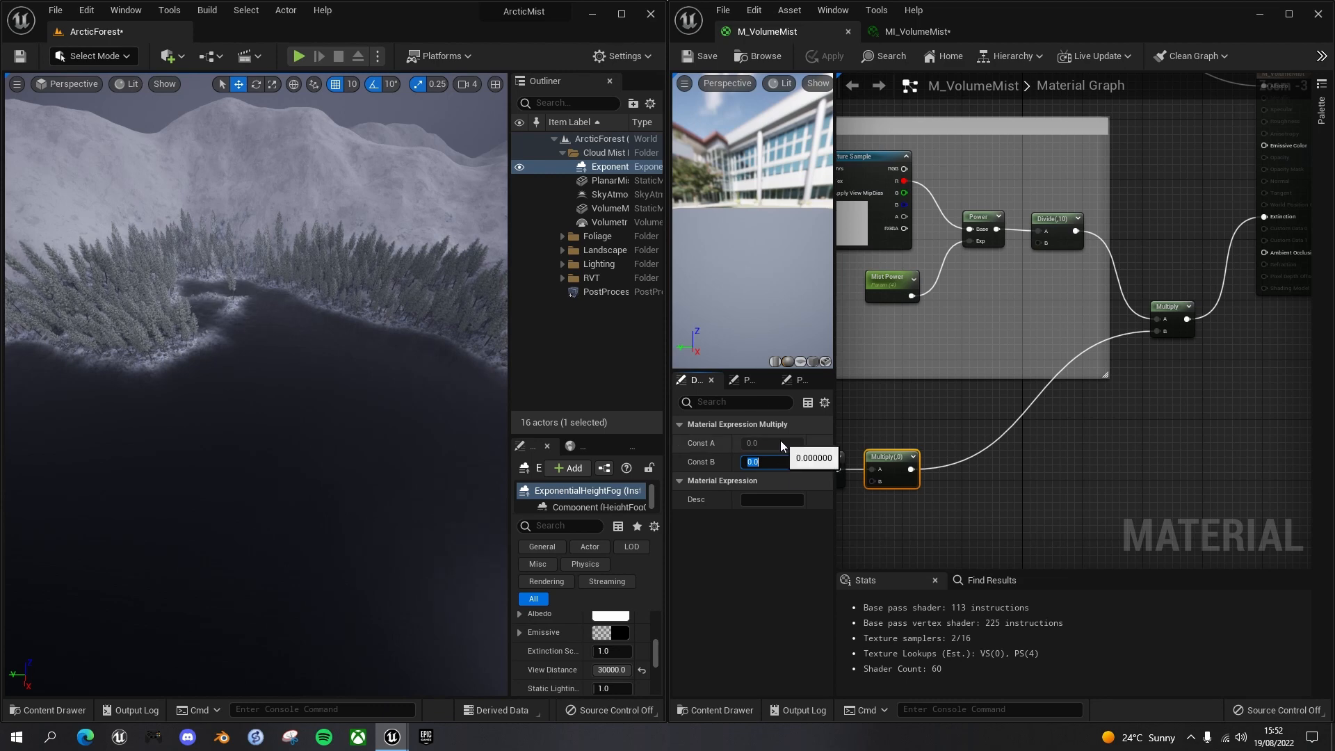
type("2")
key("Return")
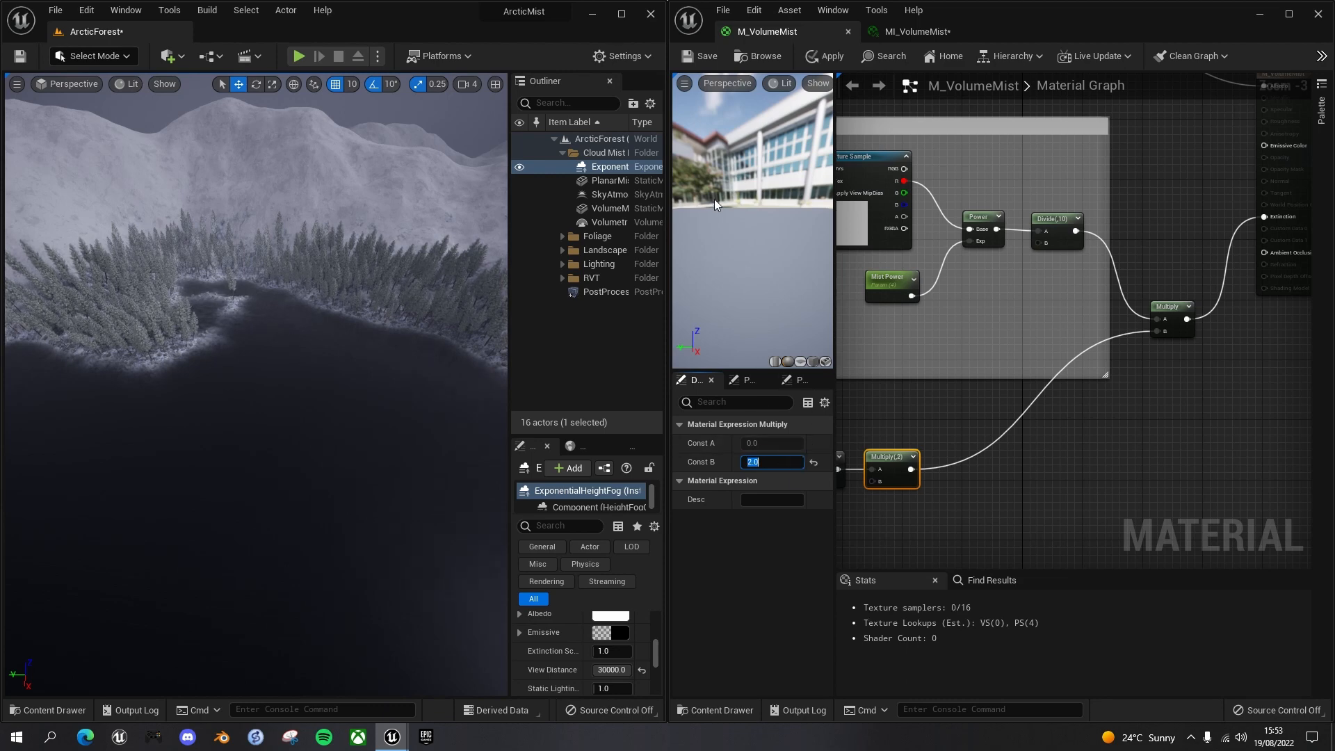
left_click(698, 52)
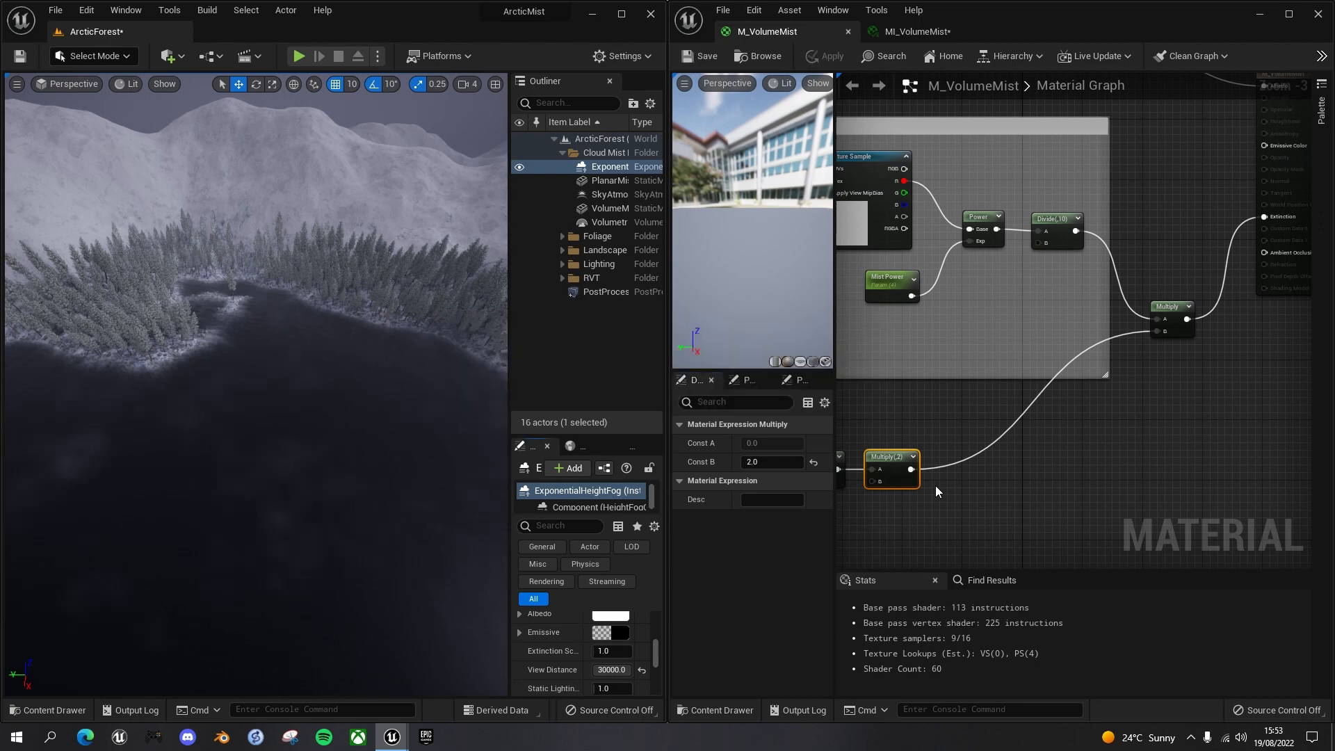
Insert a OneMinus node between the Multiply node after Distance and the B input of the final Multiply node, and save the material.
right_click_drag(429, 456, 231, 377)
right_click_drag(470, 405, 369, 349)
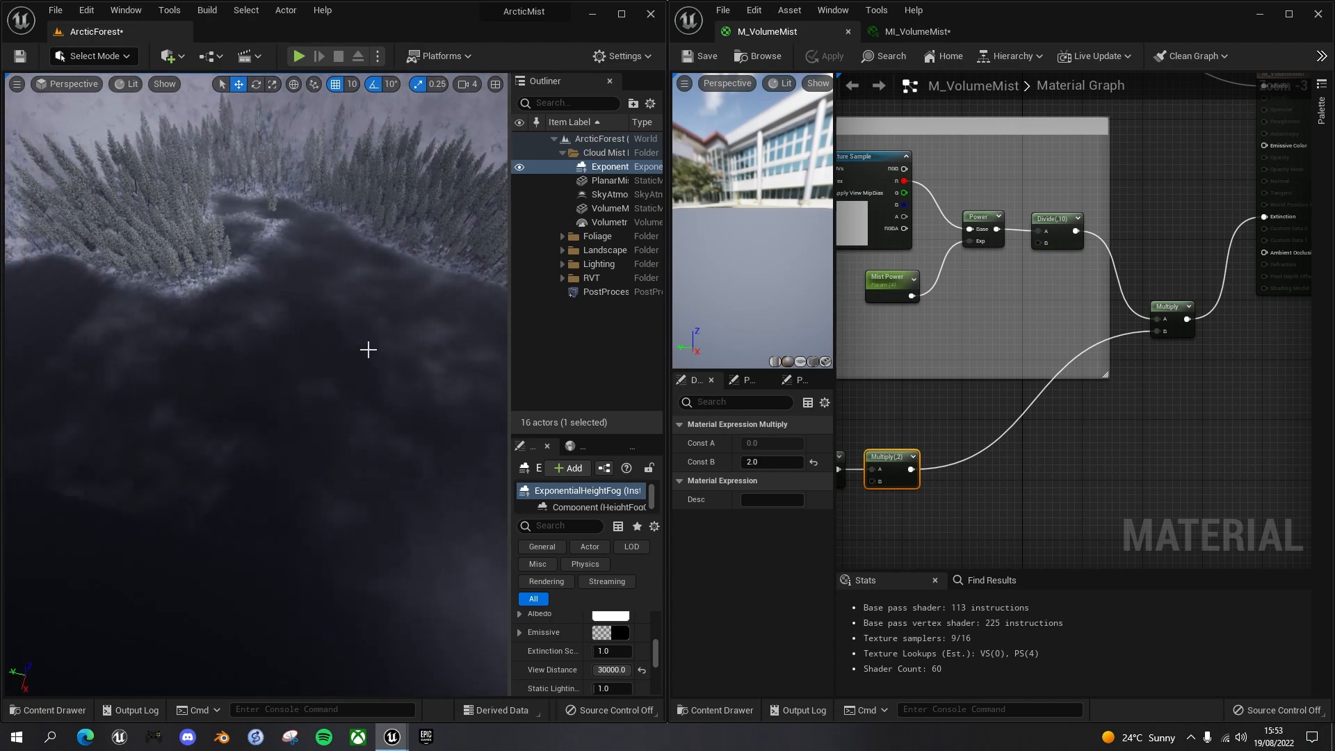
mouse_move(184, 424)
right_mouse_down()
mouse_move(262, 373)
mouse_move(169, 417)
right_mouse_up()
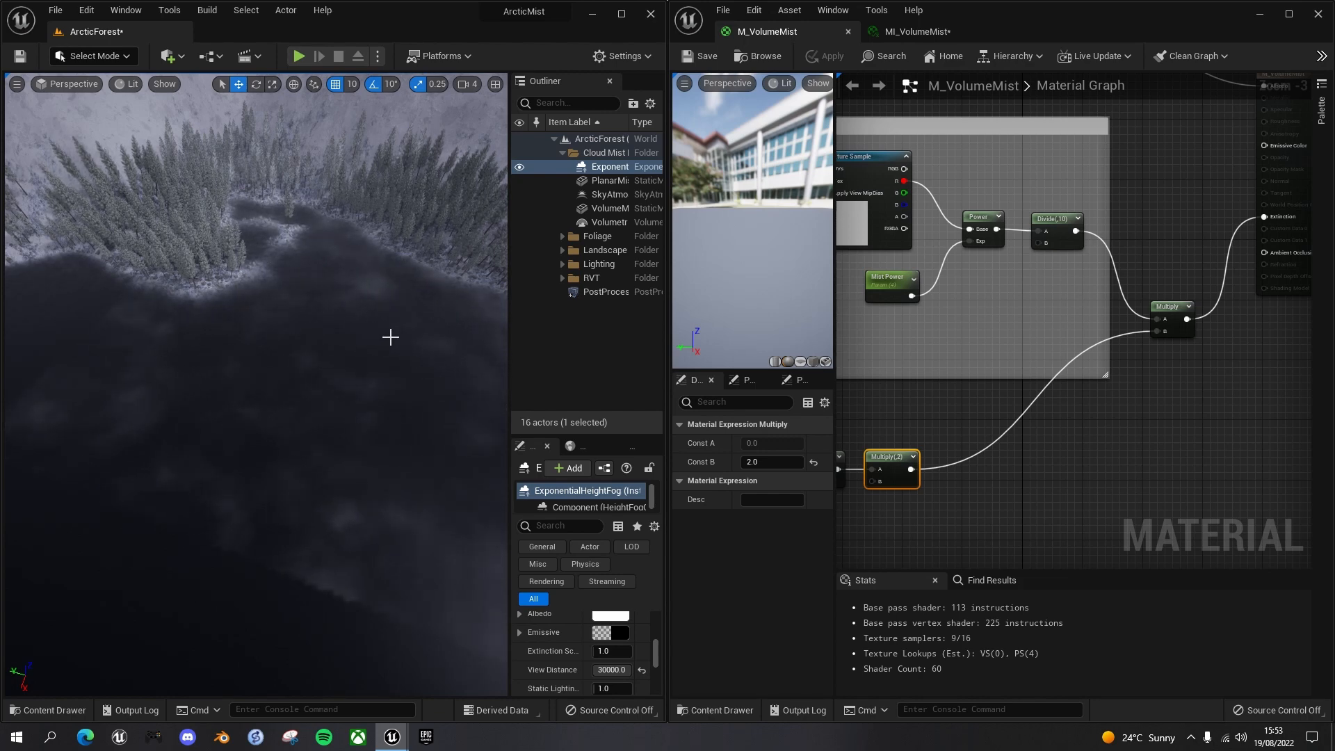
right_click_drag(1042, 485, 1076, 433)
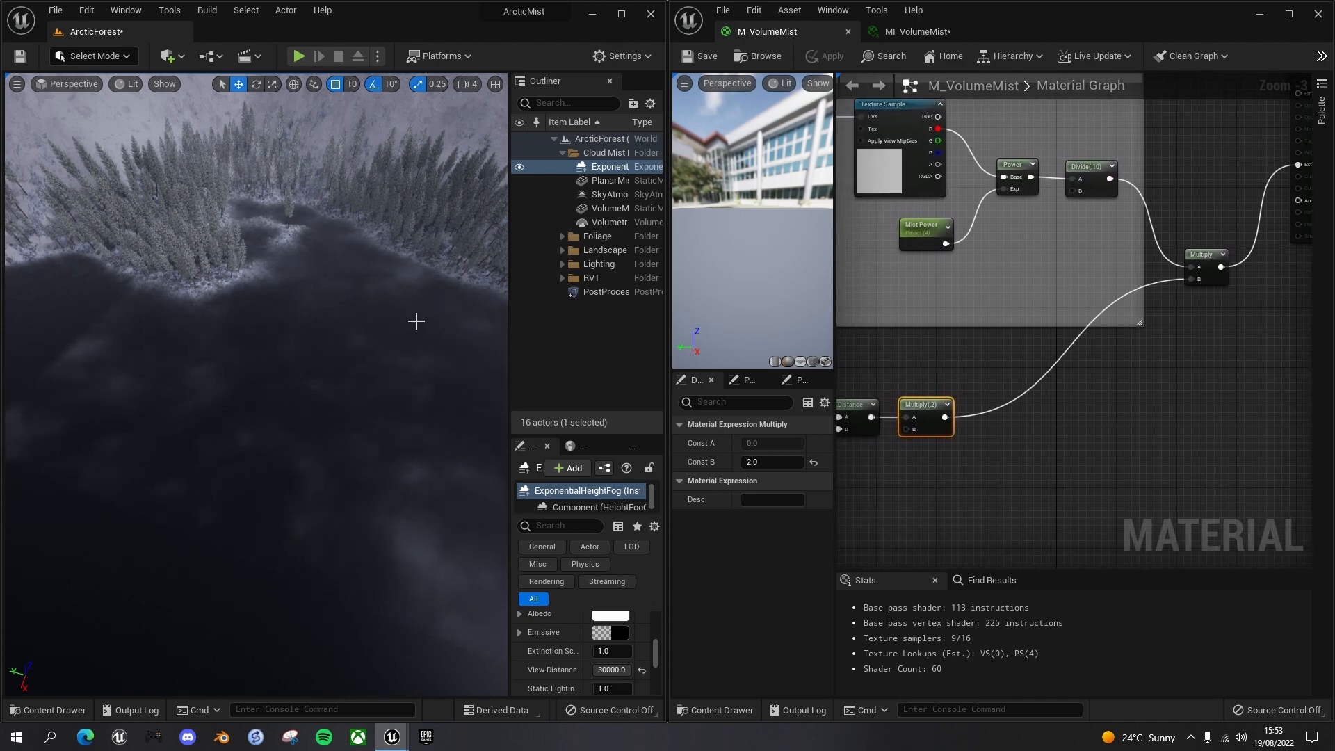
left_click_drag(945, 417, 1029, 419)
type("1-")
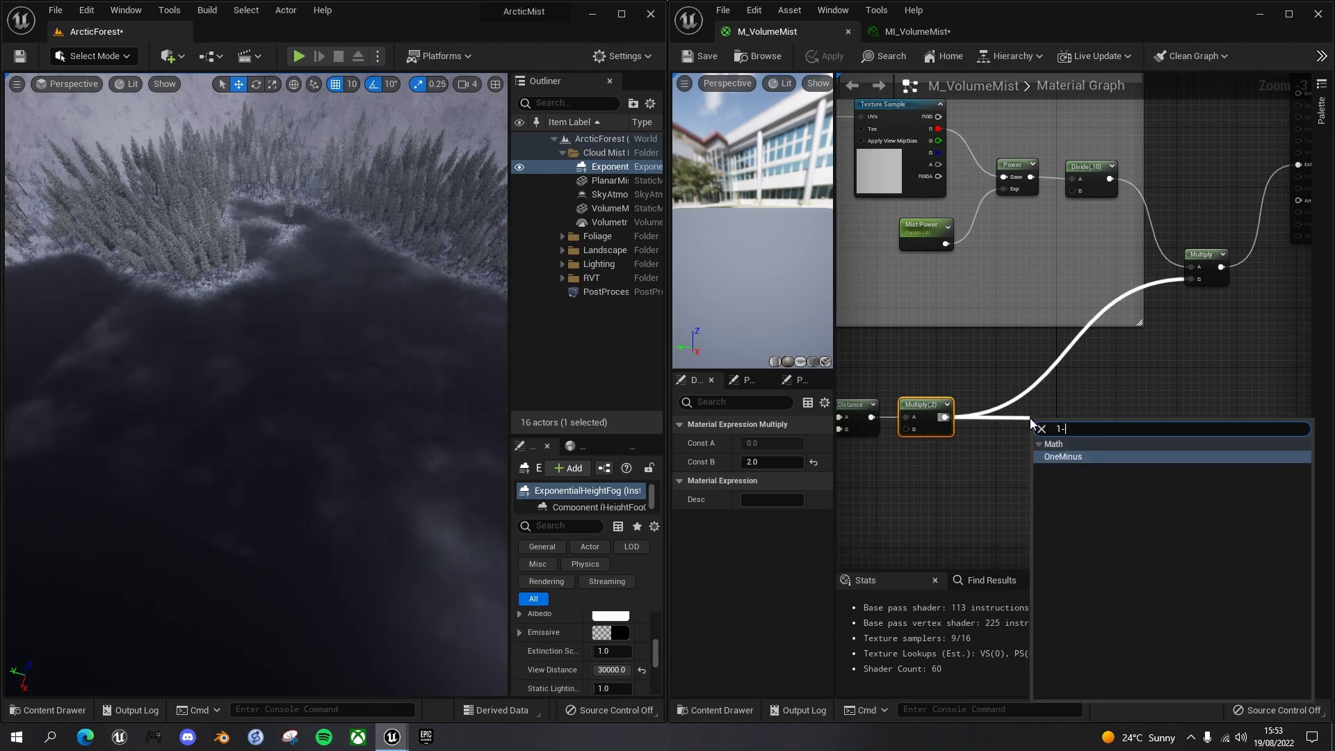
key("Return")
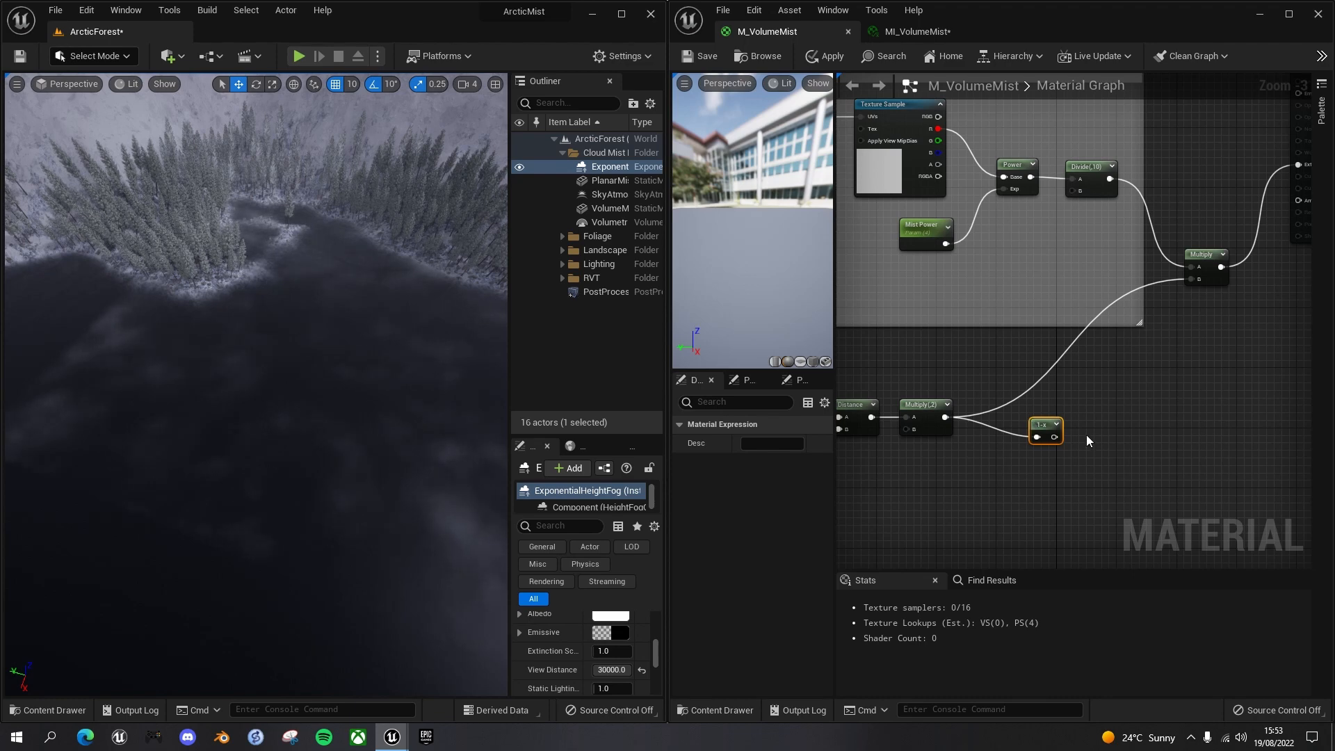
left_click_drag(1042, 419, 1192, 278)
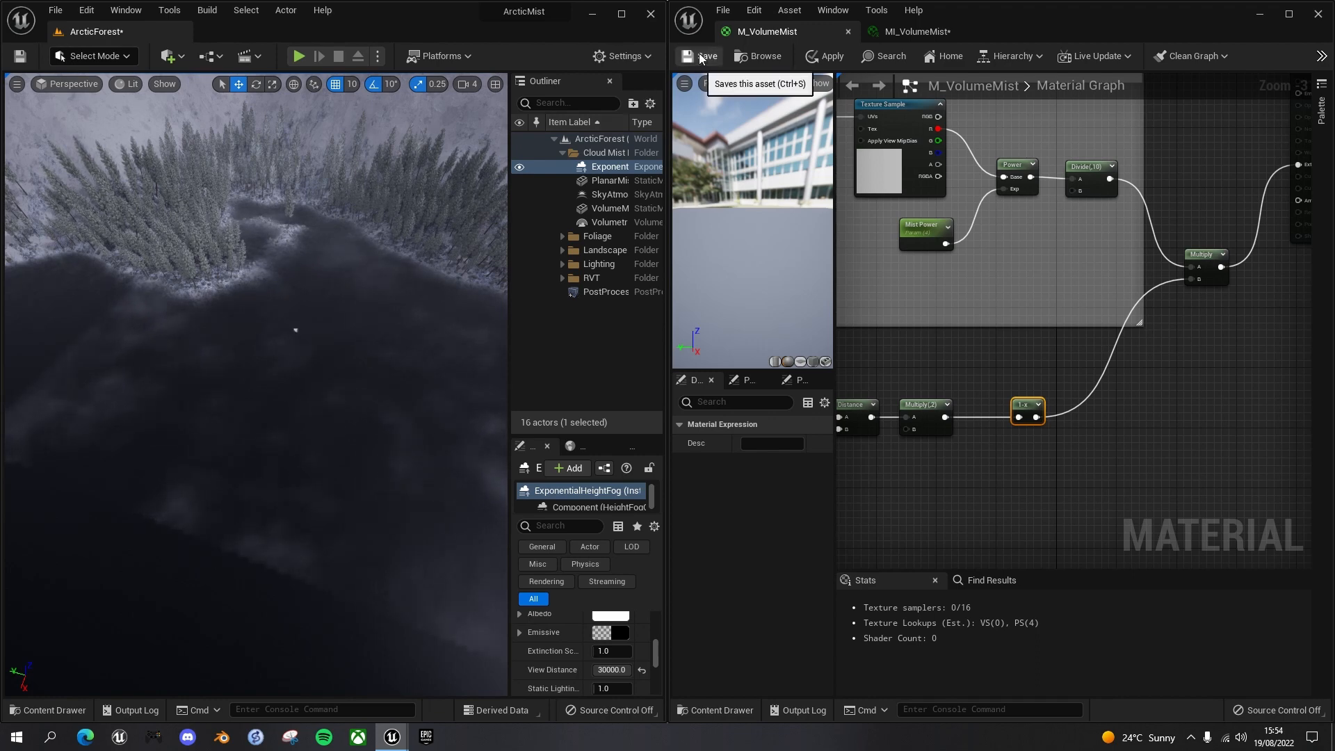
left_click(710, 72)
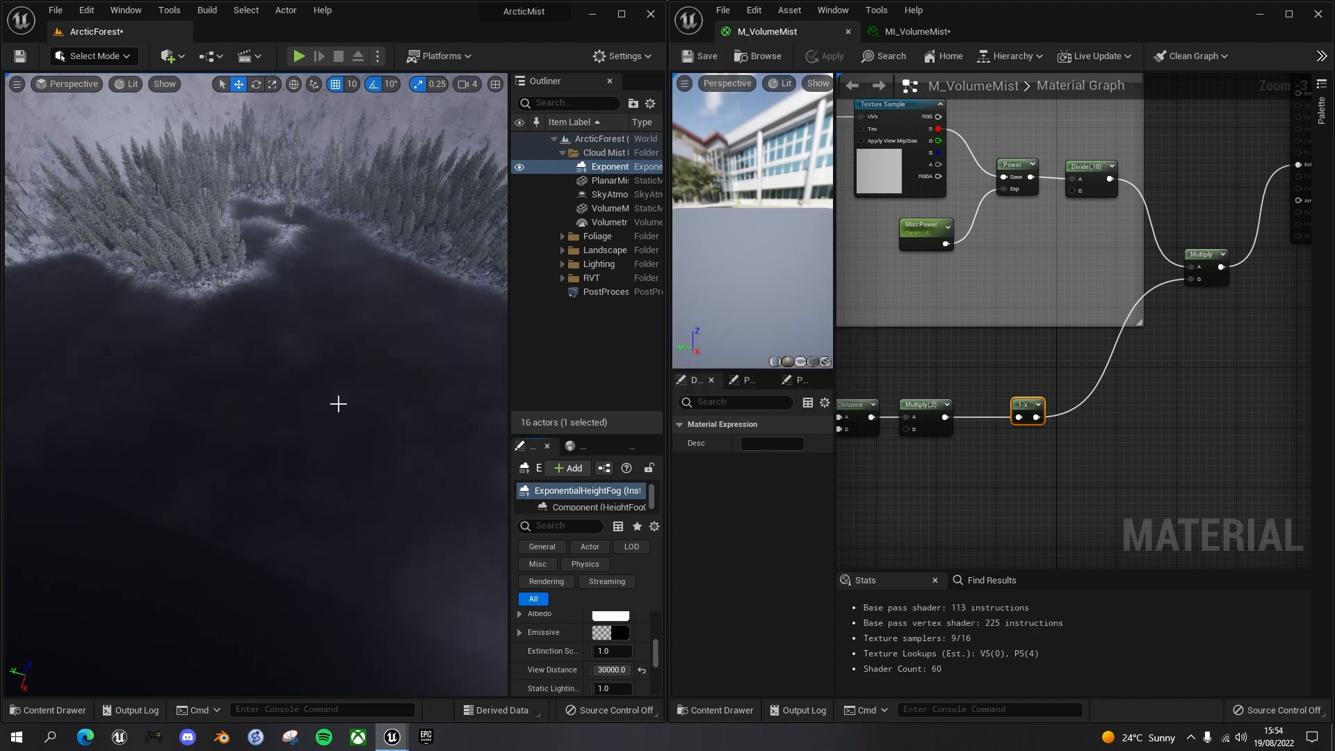
Group the 0.5 constant, Distance, Multiply and OneMinus nodes in a comment titled "Create Spherical Mask".
right_click_drag(344, 404, 328, 448)
right_click_drag(459, 470, 340, 402)
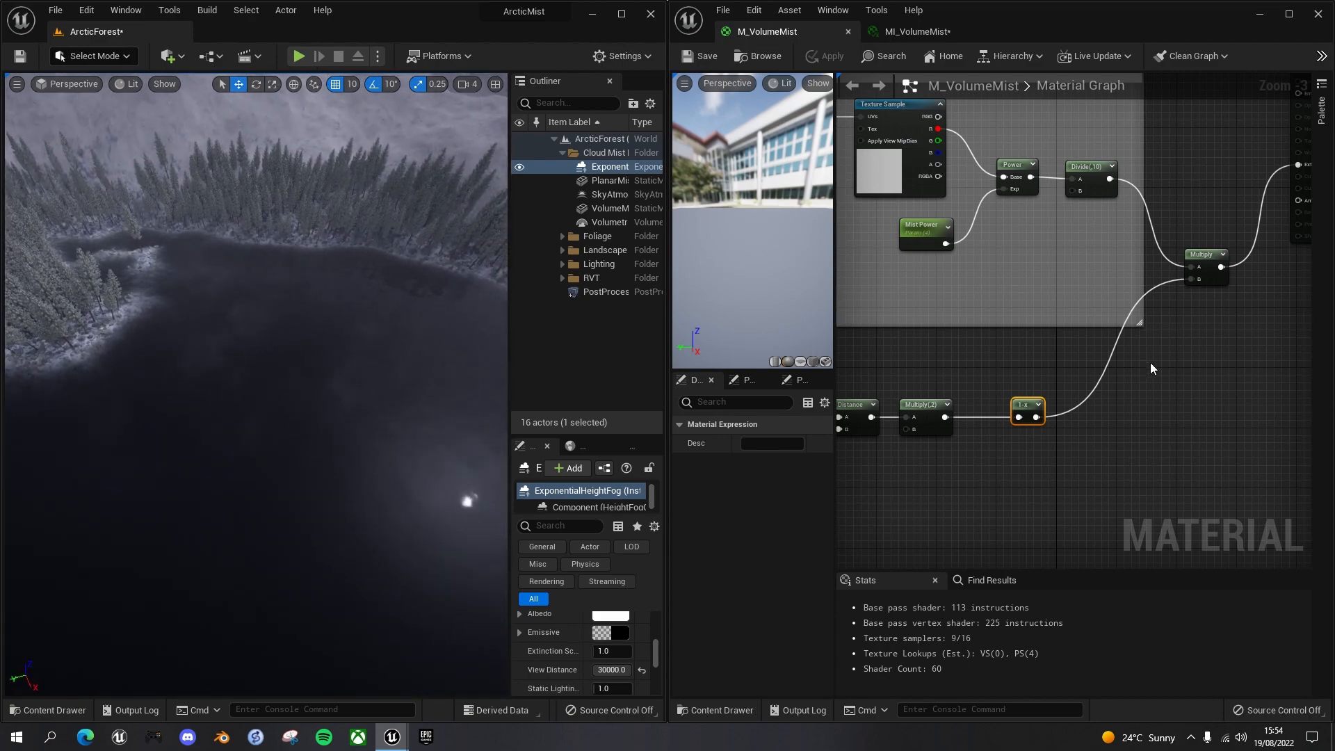
scroll(1142, 374, "down", 2)
left_click_drag(929, 369, 1123, 461)
key("c")
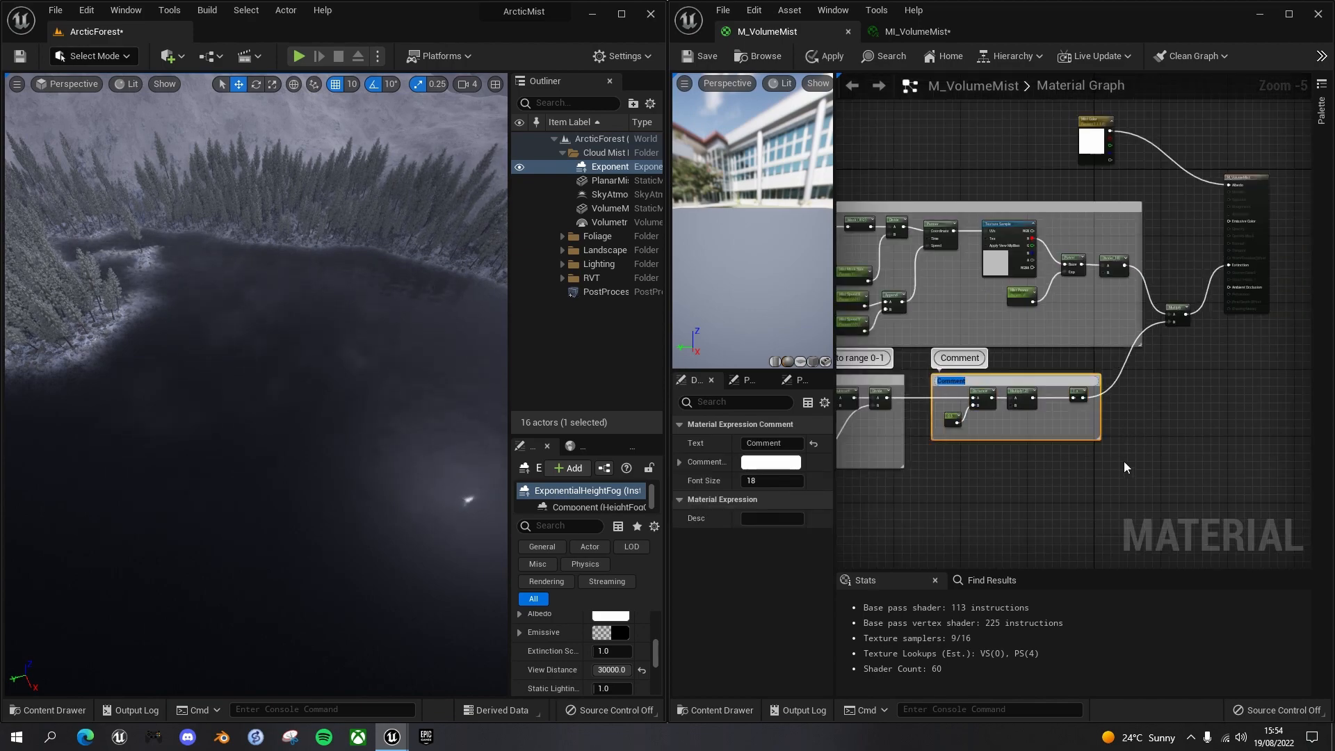
type("Create Spe")
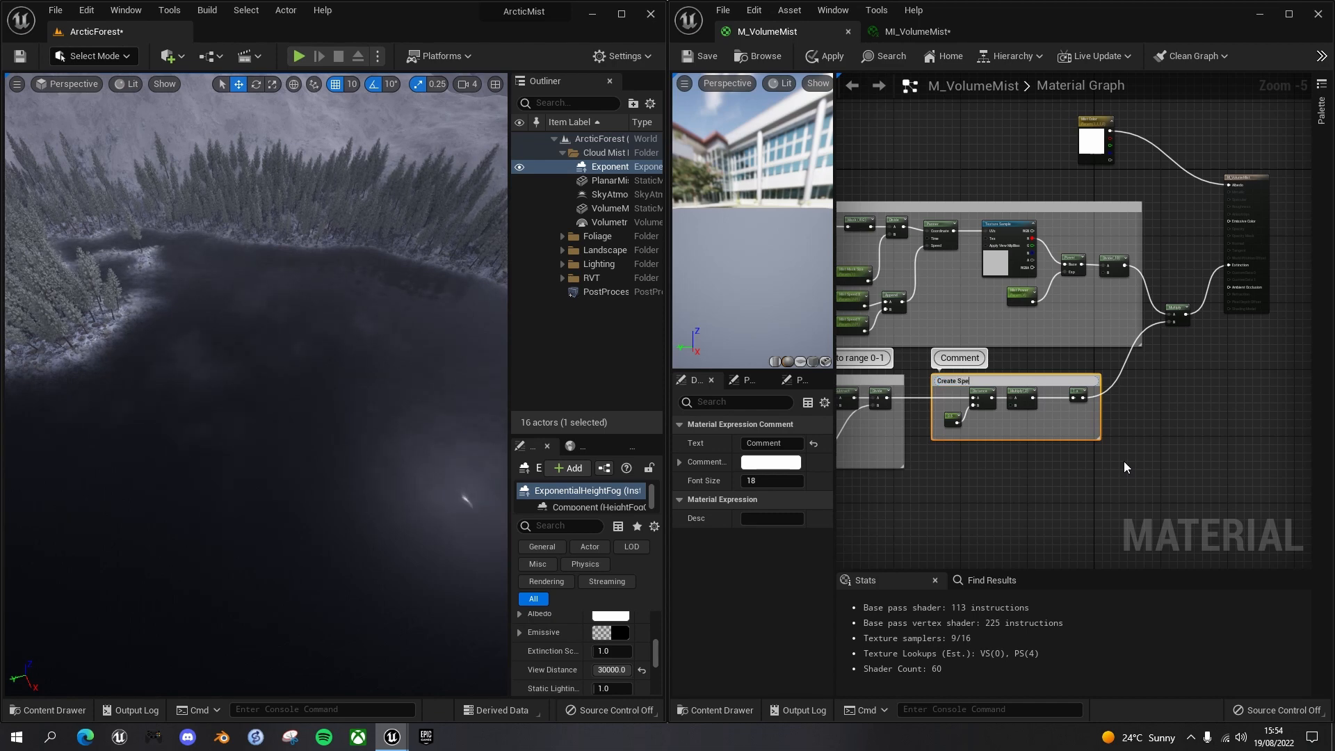
key("BackSpace")
type("heri")
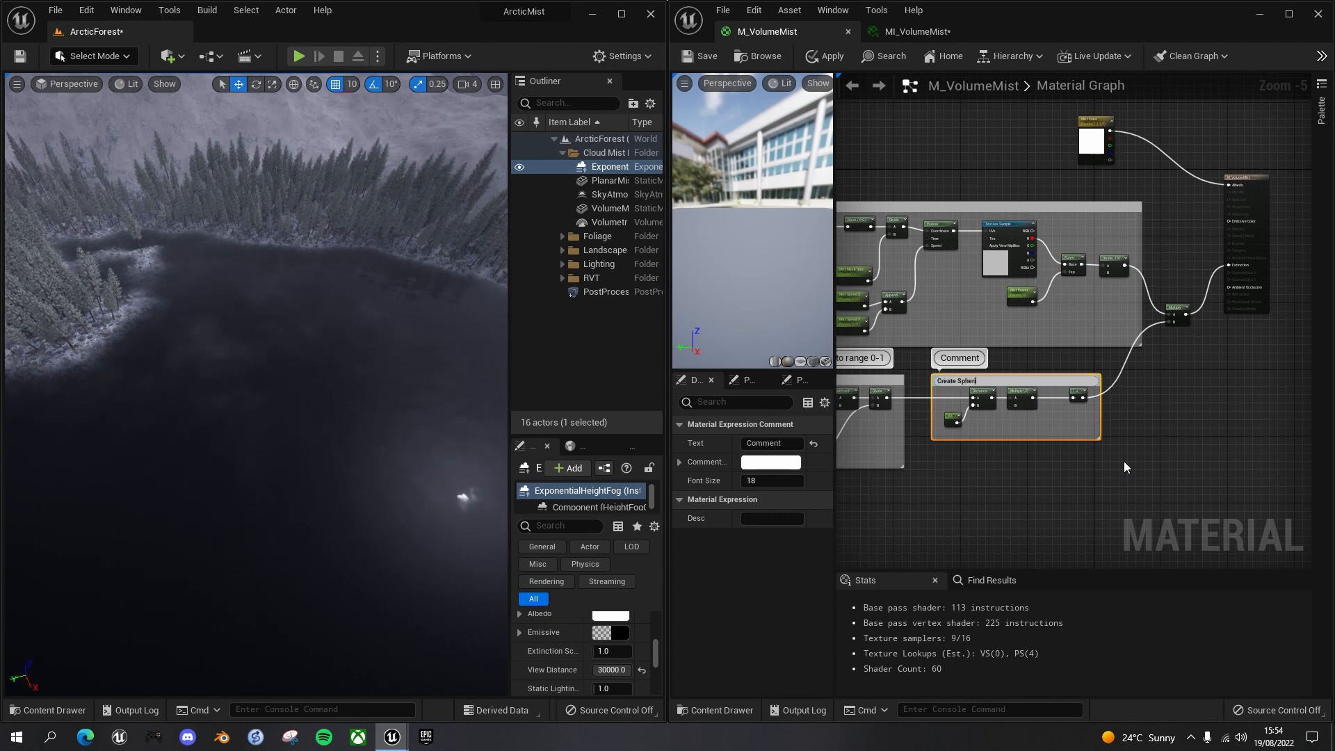
type("cal Mask")
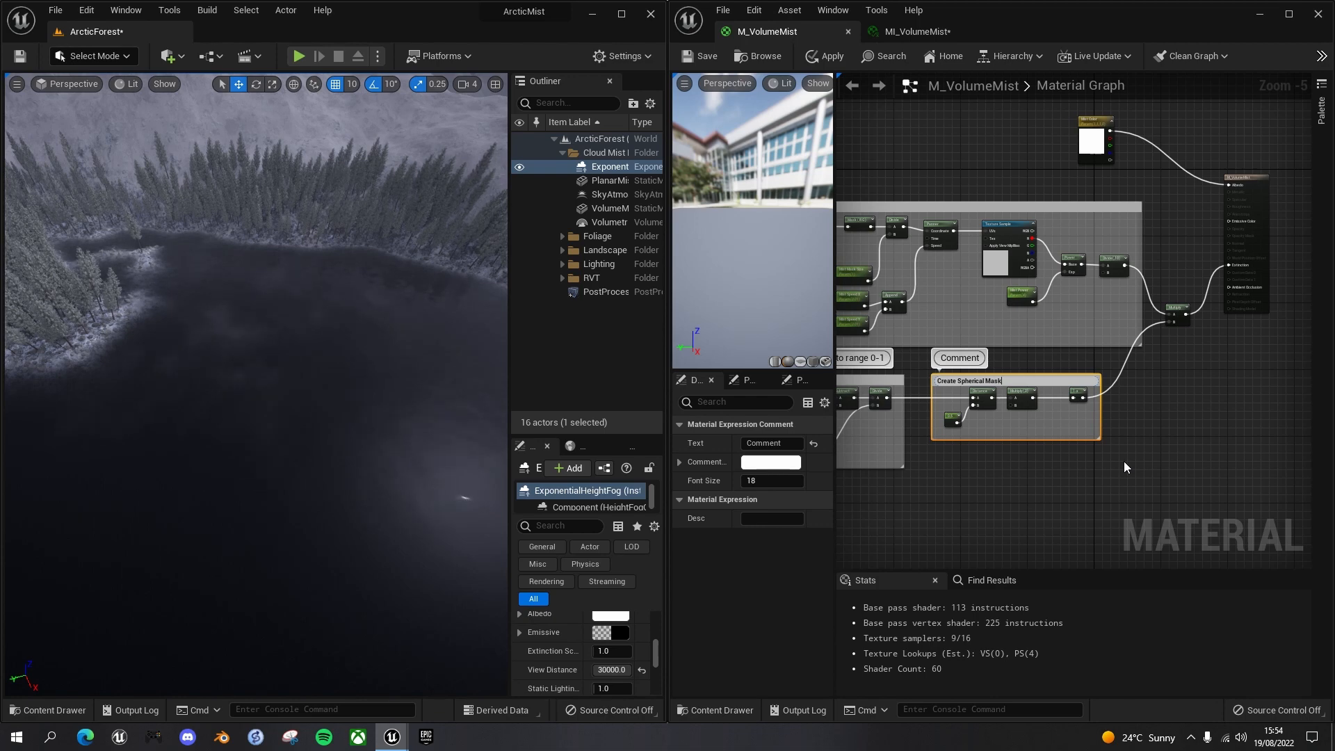
key("Return")
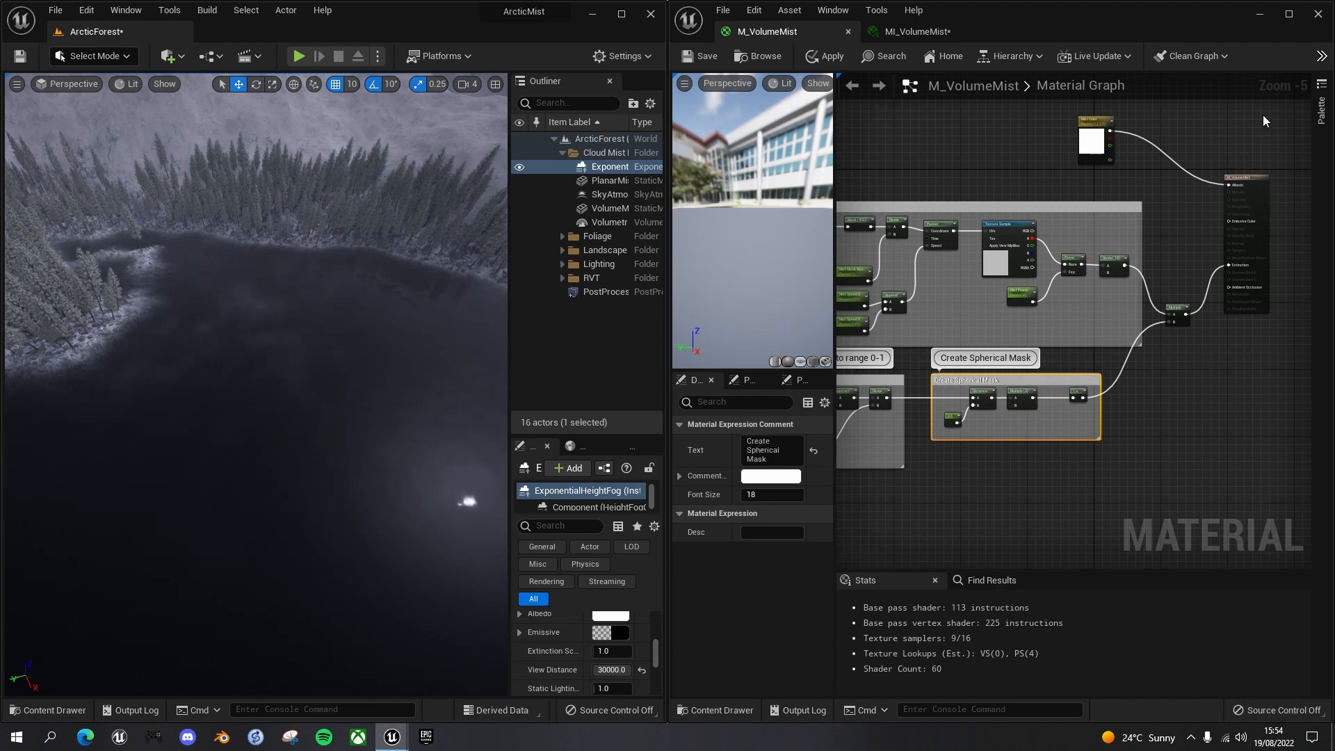
Make room in the graph by moving the material result node further right and the Mist Color parameter up and right.
left_click_drag(1245, 178, 1274, 174)
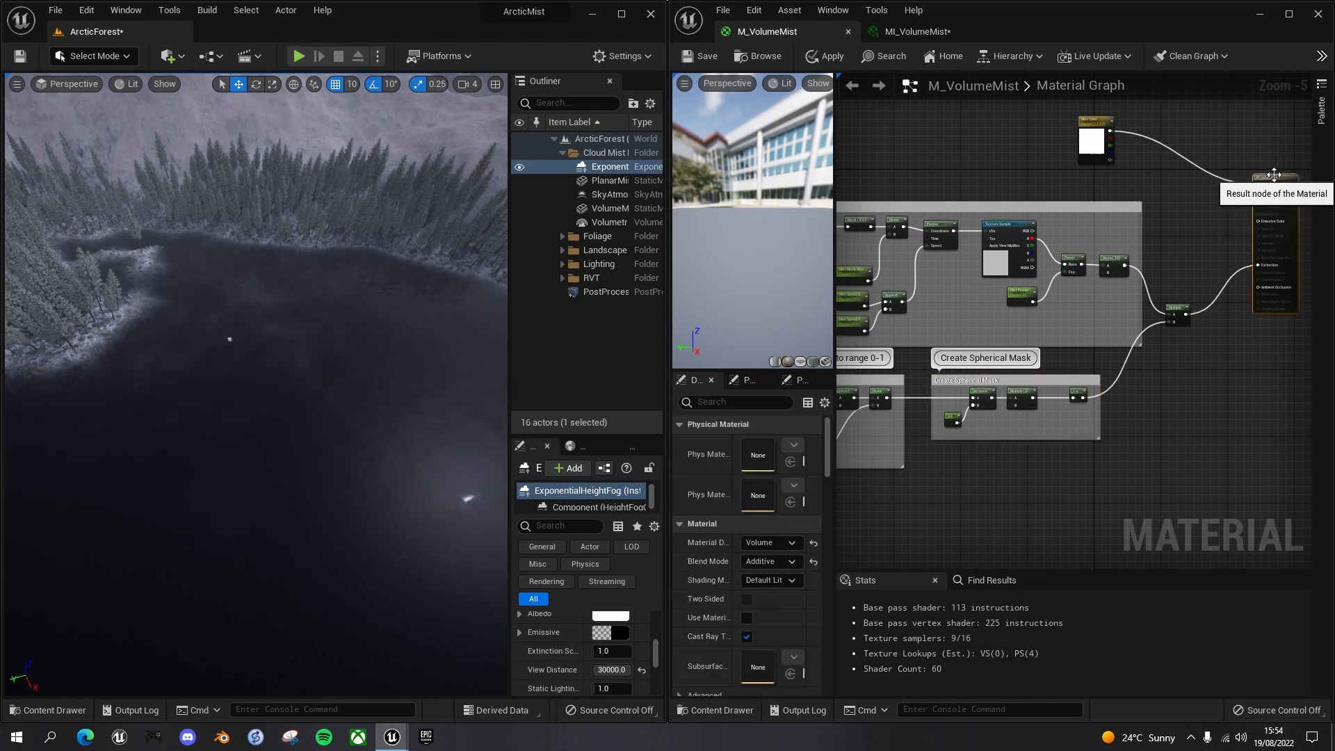
right_click_drag(1224, 436, 1133, 441)
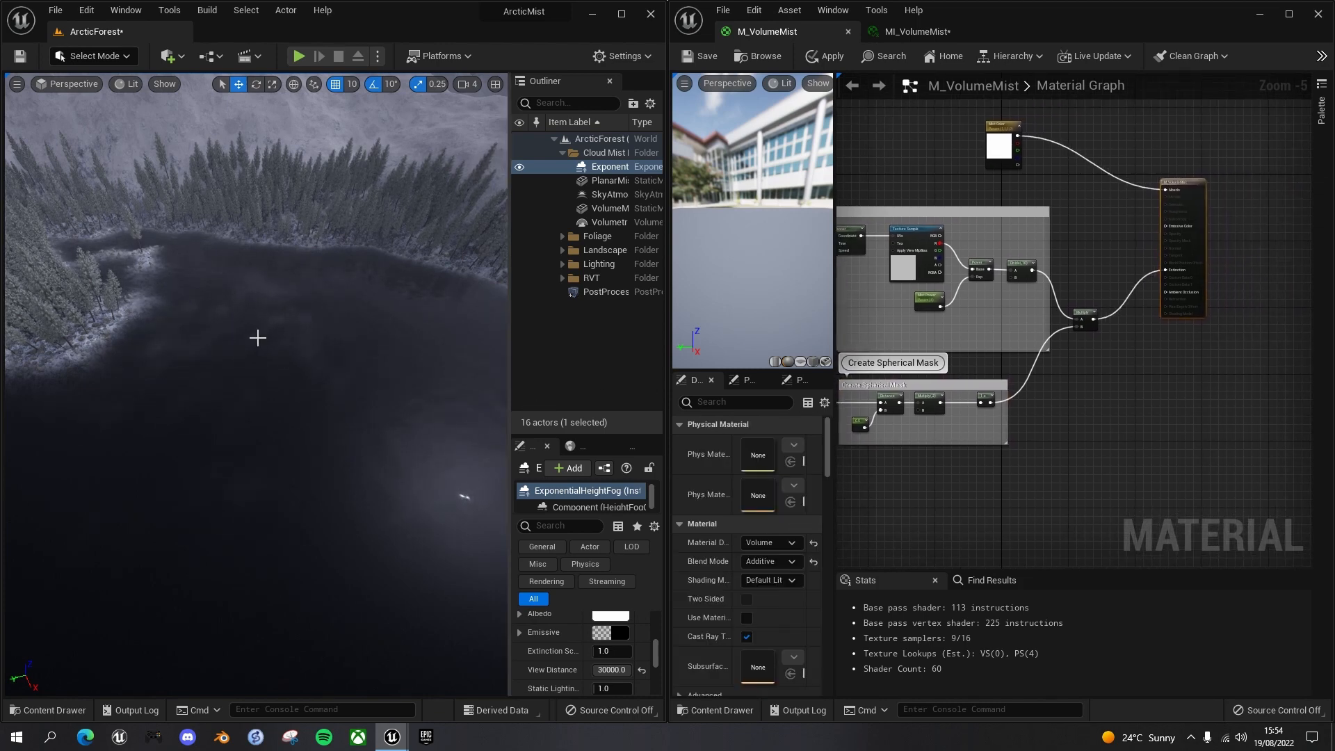
right_click_drag(1133, 416, 1108, 440)
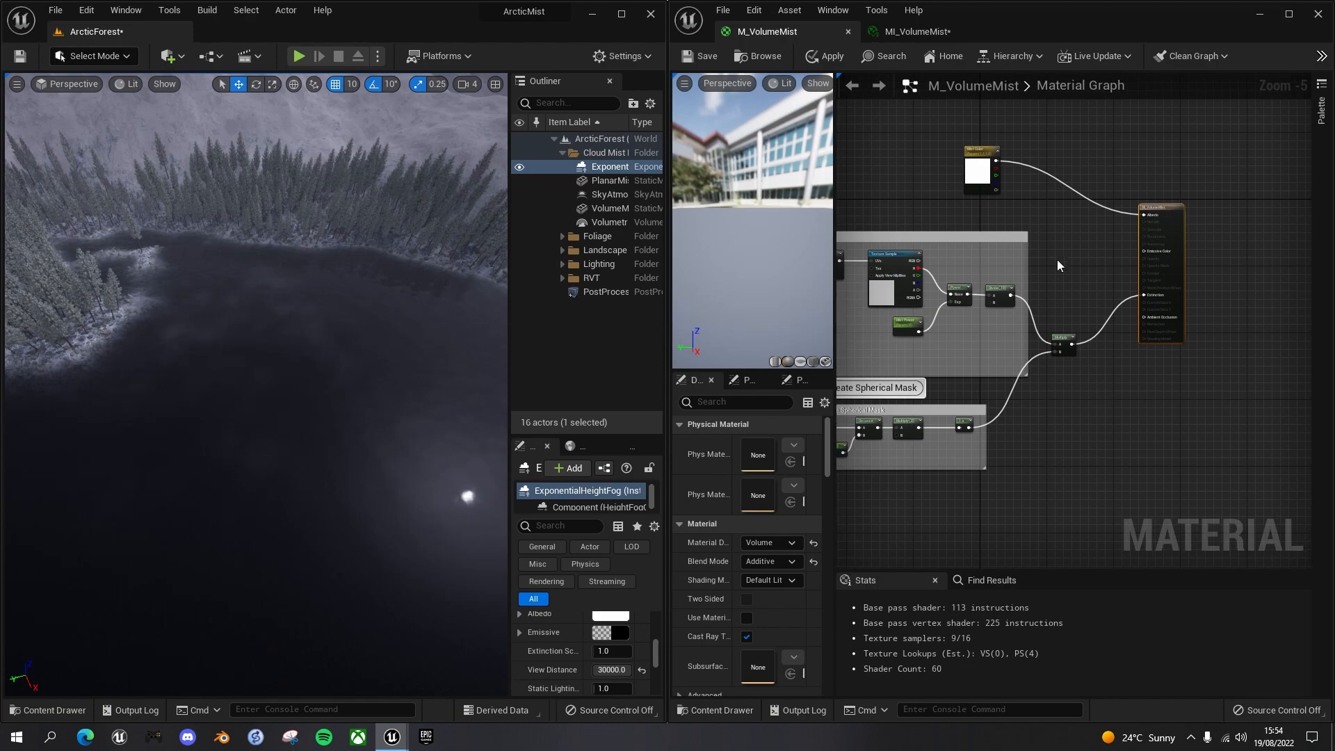
left_click_drag(982, 170, 1008, 146)
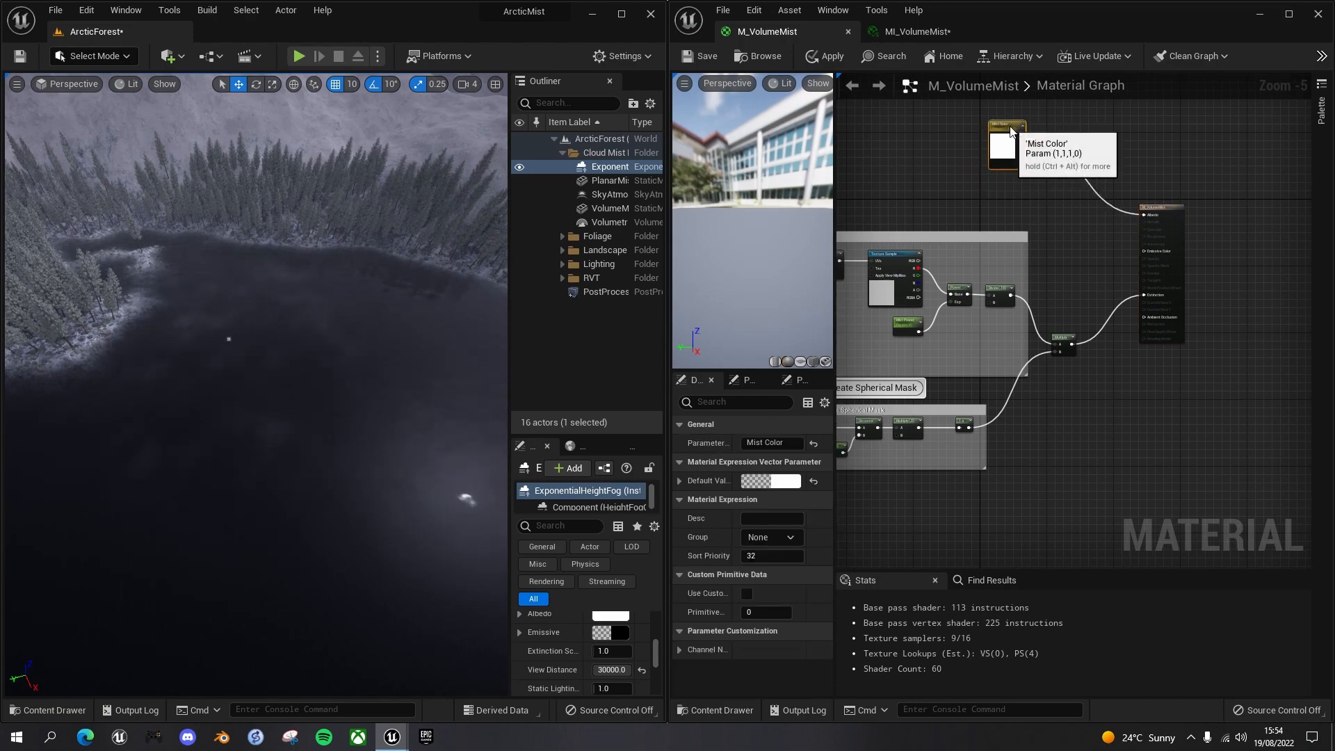
Add a scalar parameter named "Mist Opacity" with default value 1 below the Mist Color parameter.
scroll(1015, 190, "up", 2)
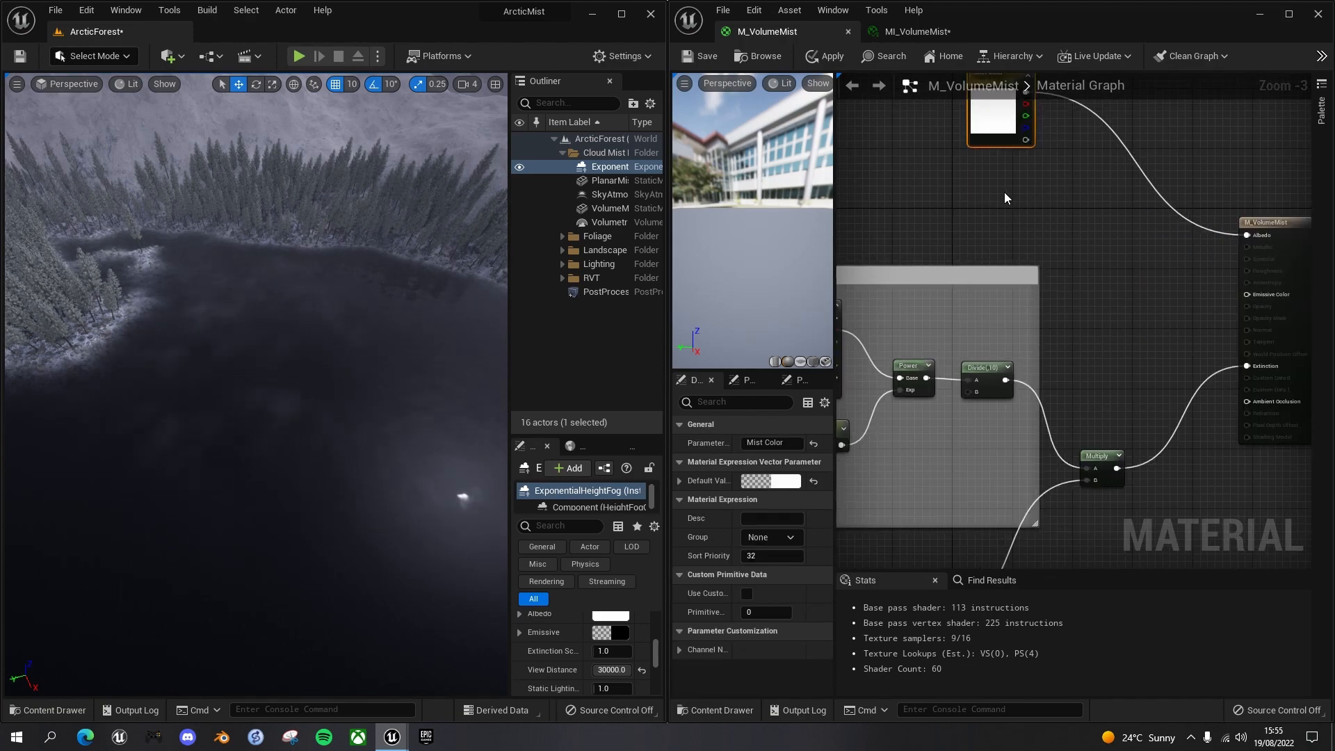
left_click(1005, 197)
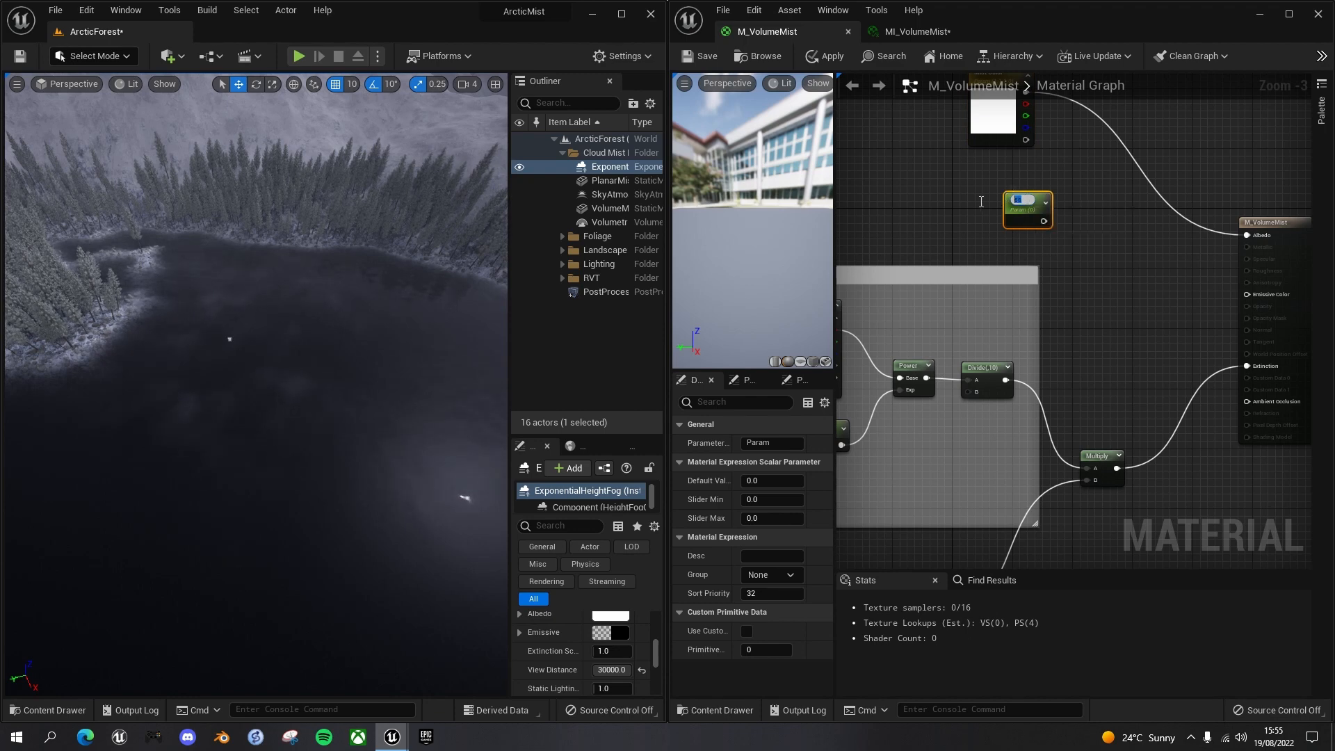
type("Mist")
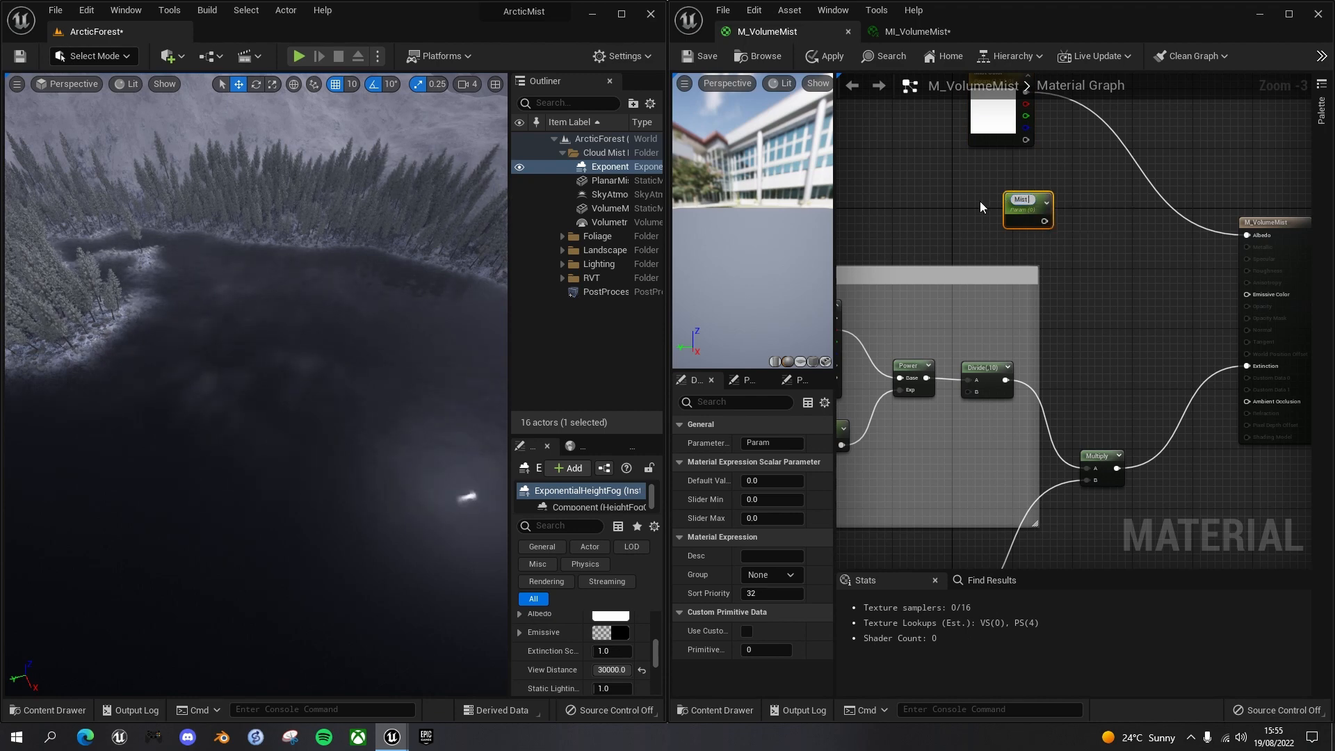
type(" Opacity")
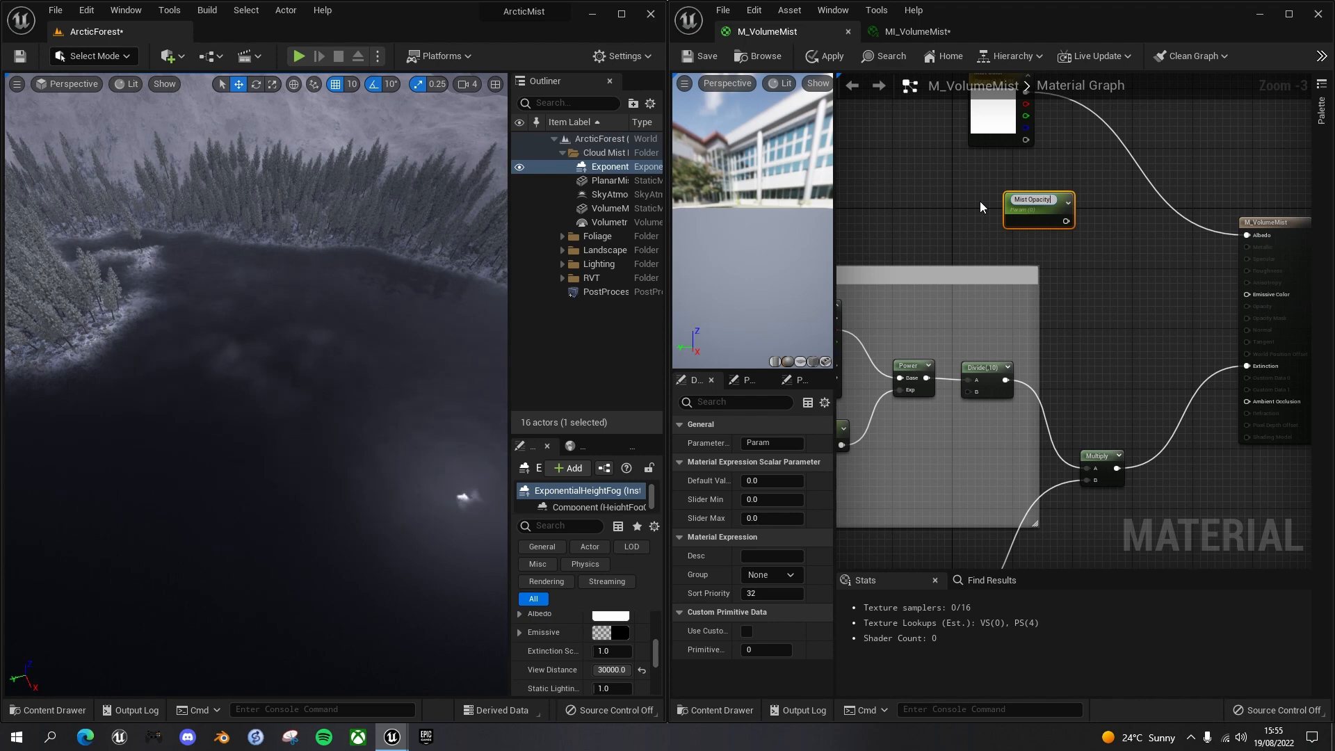
key("Return")
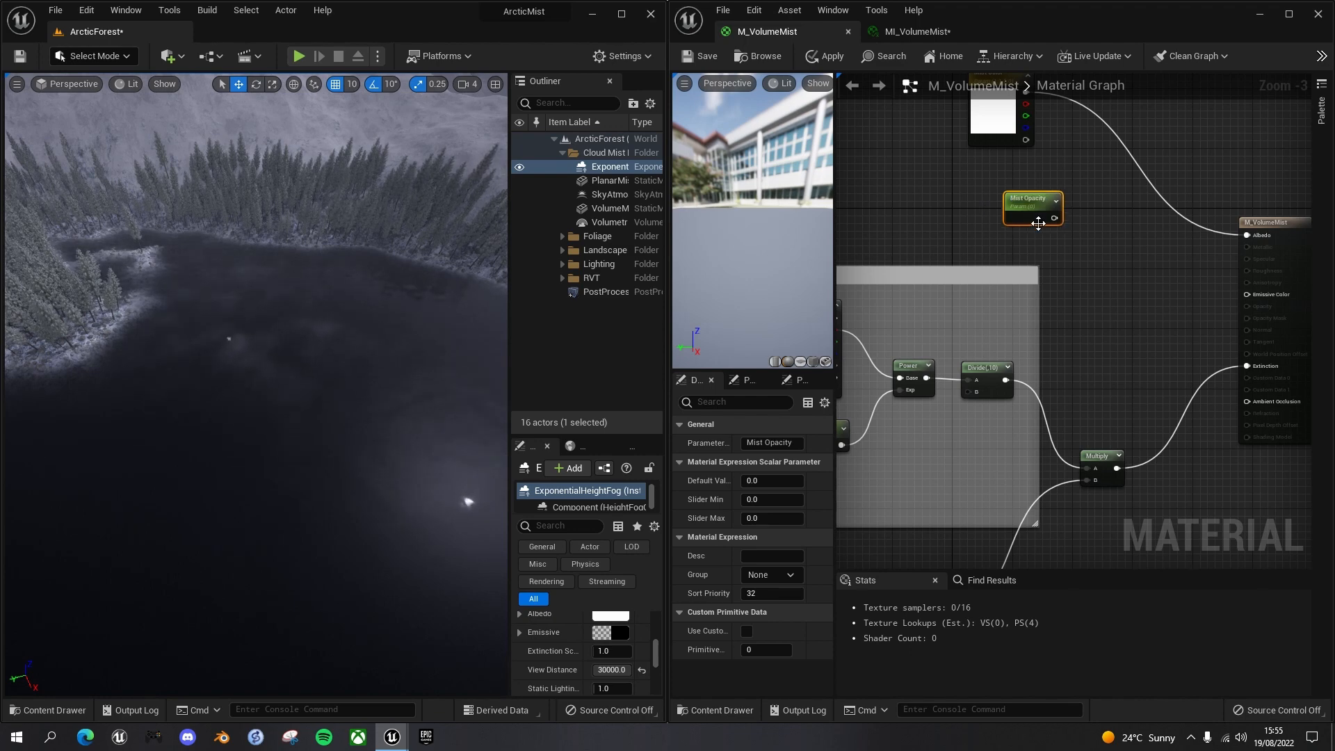
left_click_drag(1012, 187, 998, 178)
left_click(751, 480)
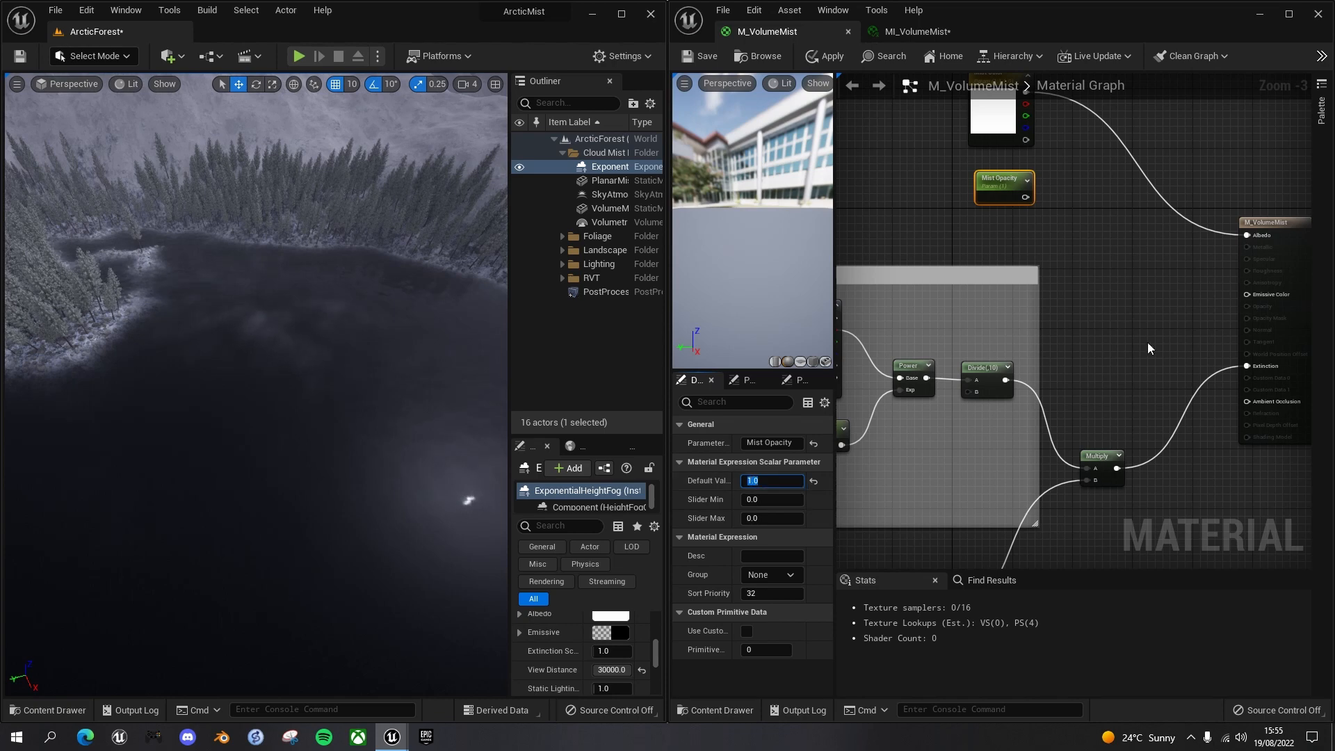
Multiply Mist Opacity with the existing Multiply output, feed the new Multiply node into Extinction, and save the material.
left_click_drag(1025, 197, 1165, 386)
type("mul")
key("Return")
left_click_drag(1114, 468, 1201, 400)
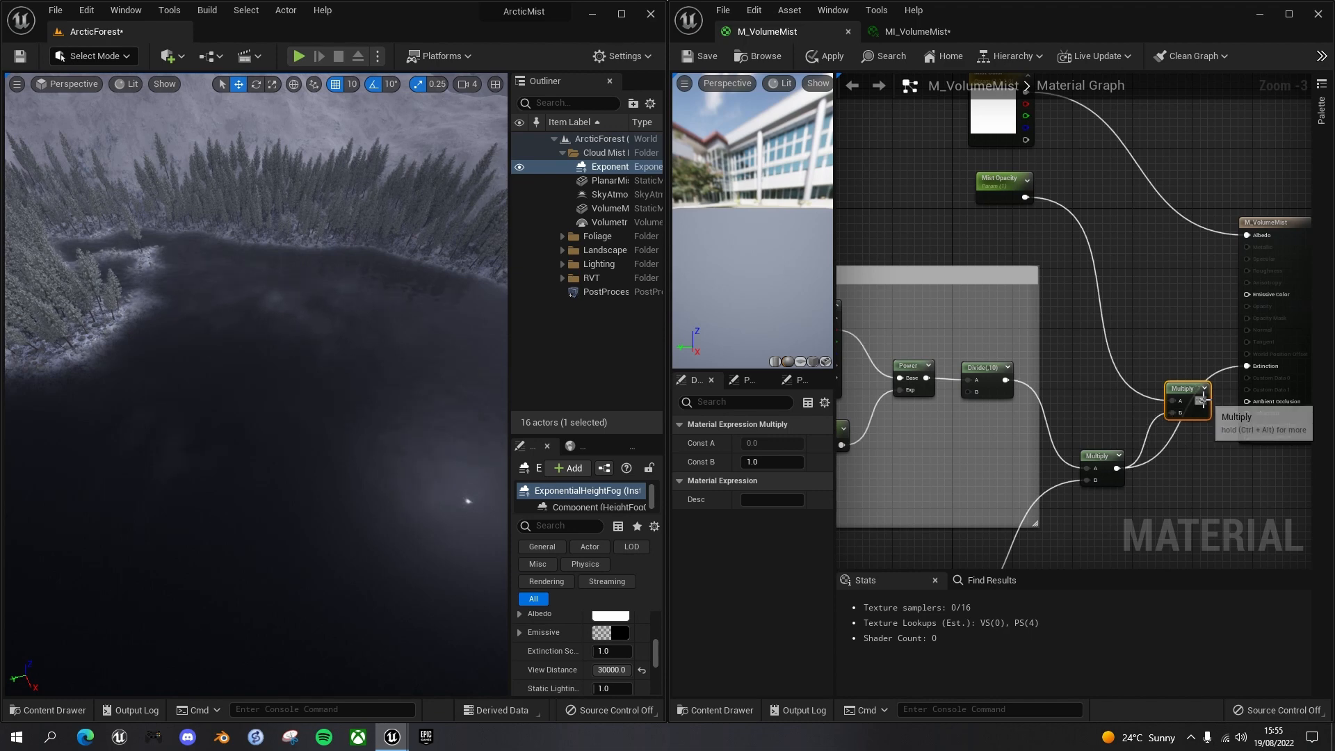
left_click_drag(1182, 392, 1179, 392)
left_click(705, 58)
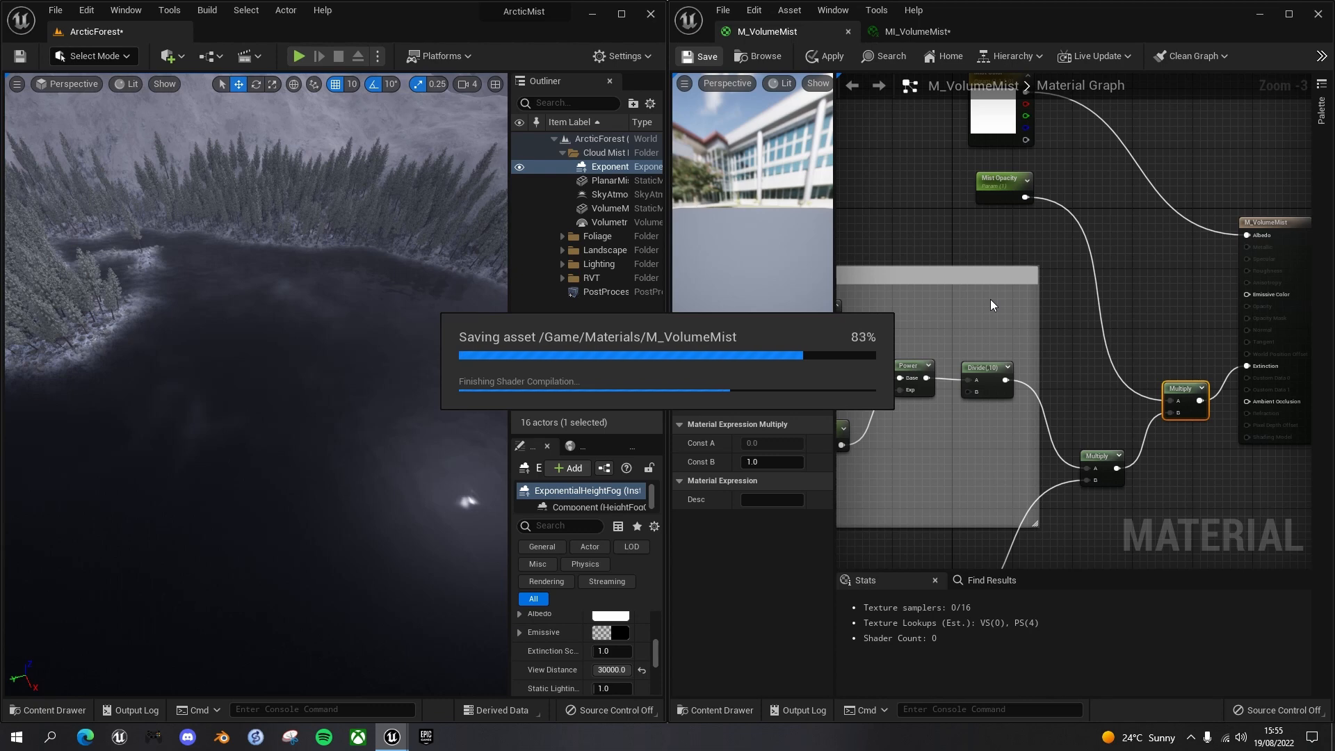
Enable the Mist Opacity and Mist Power overrides in the MI_VolumeMist material instance.
left_click(917, 32)
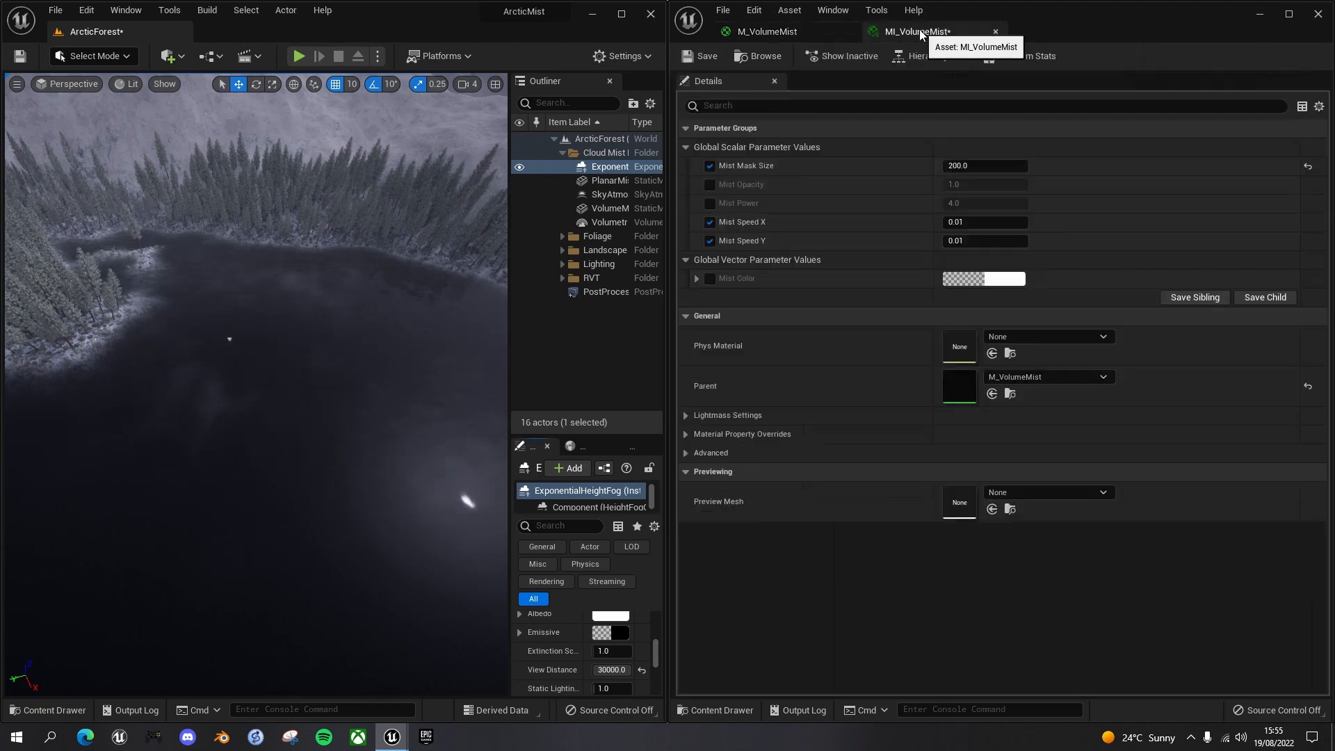
left_click(709, 186)
left_click(709, 203)
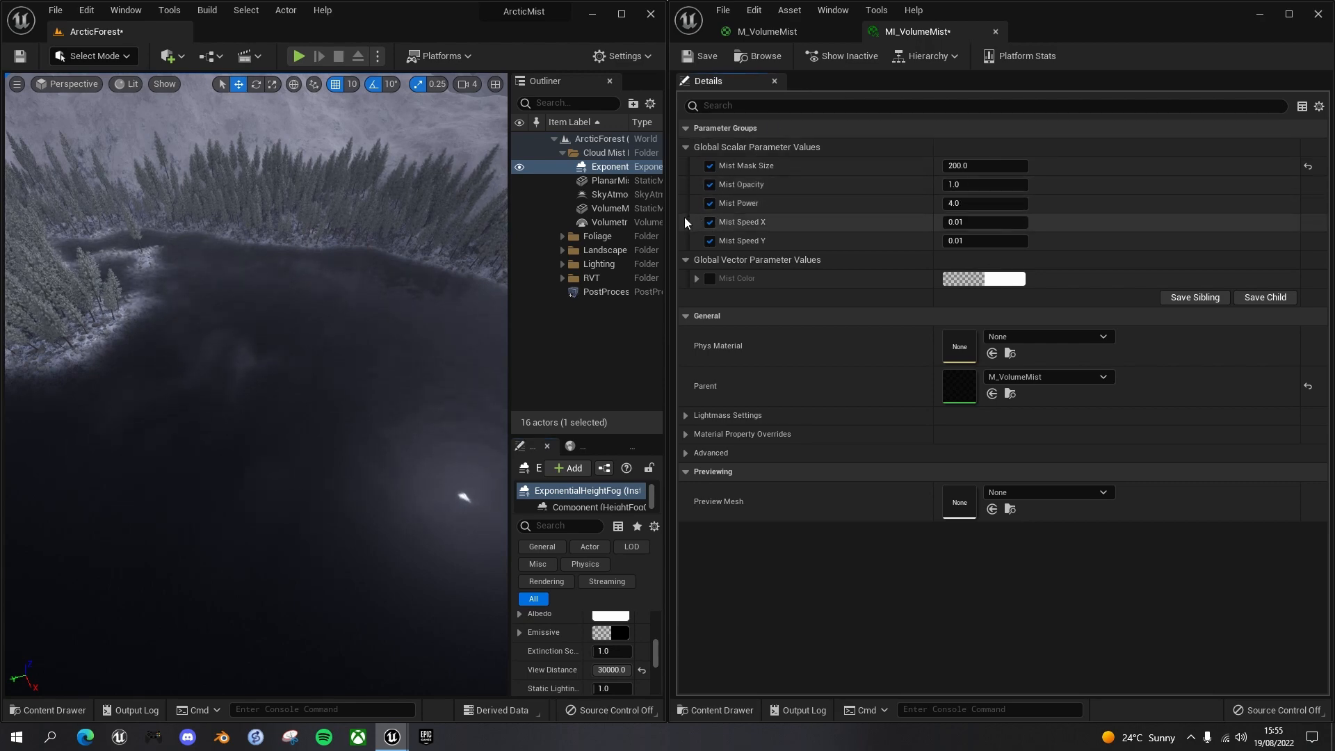
Enlarge the level editor beside the instance, and test Mist Opacity at 10 before setting it to 20.
left_click_drag(669, 225, 1006, 233)
right_click_drag(544, 352, 595, 348)
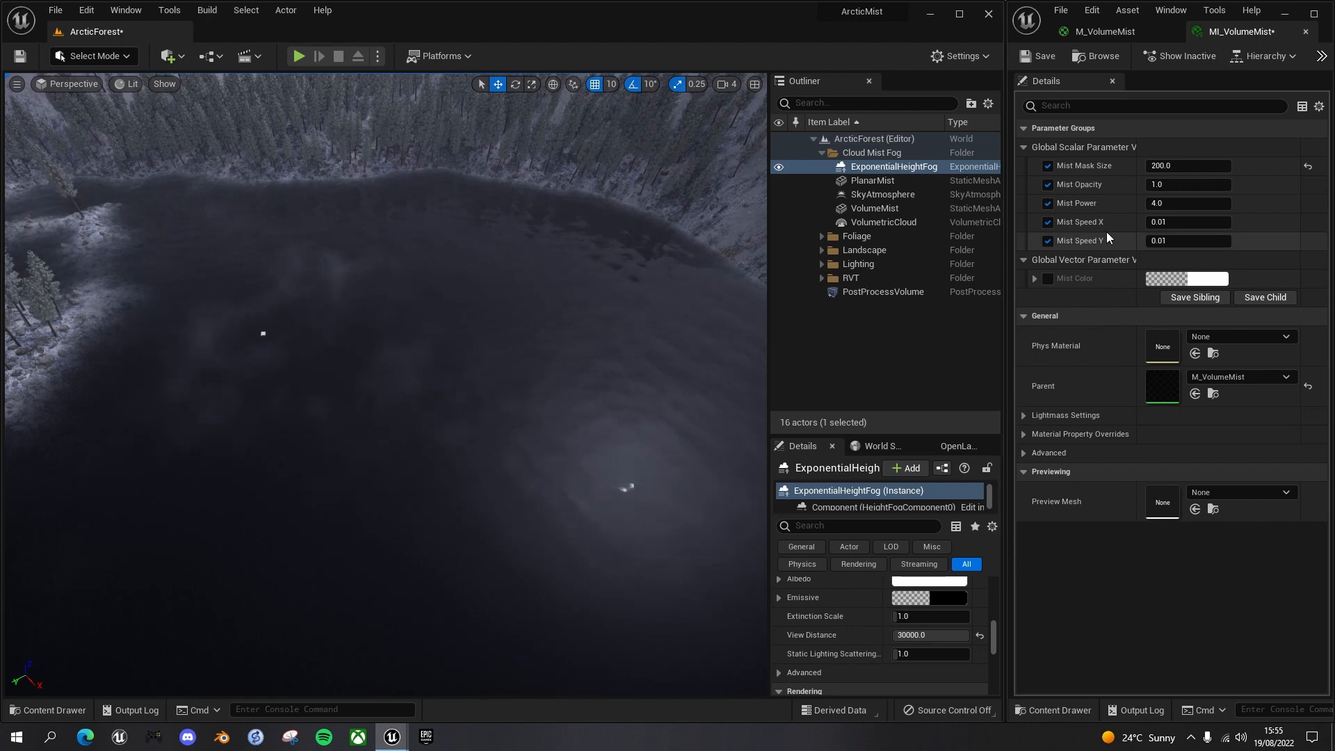
left_click(1185, 184)
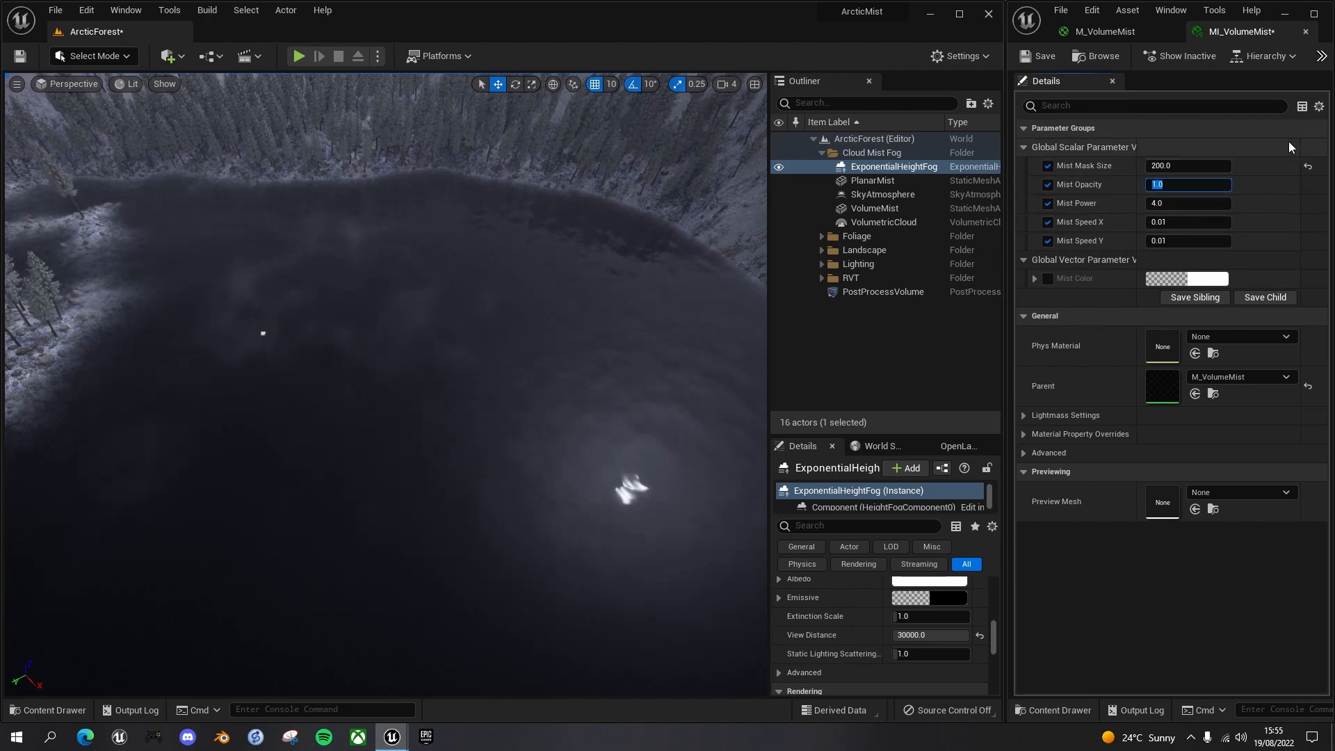
type("10")
key("Return")
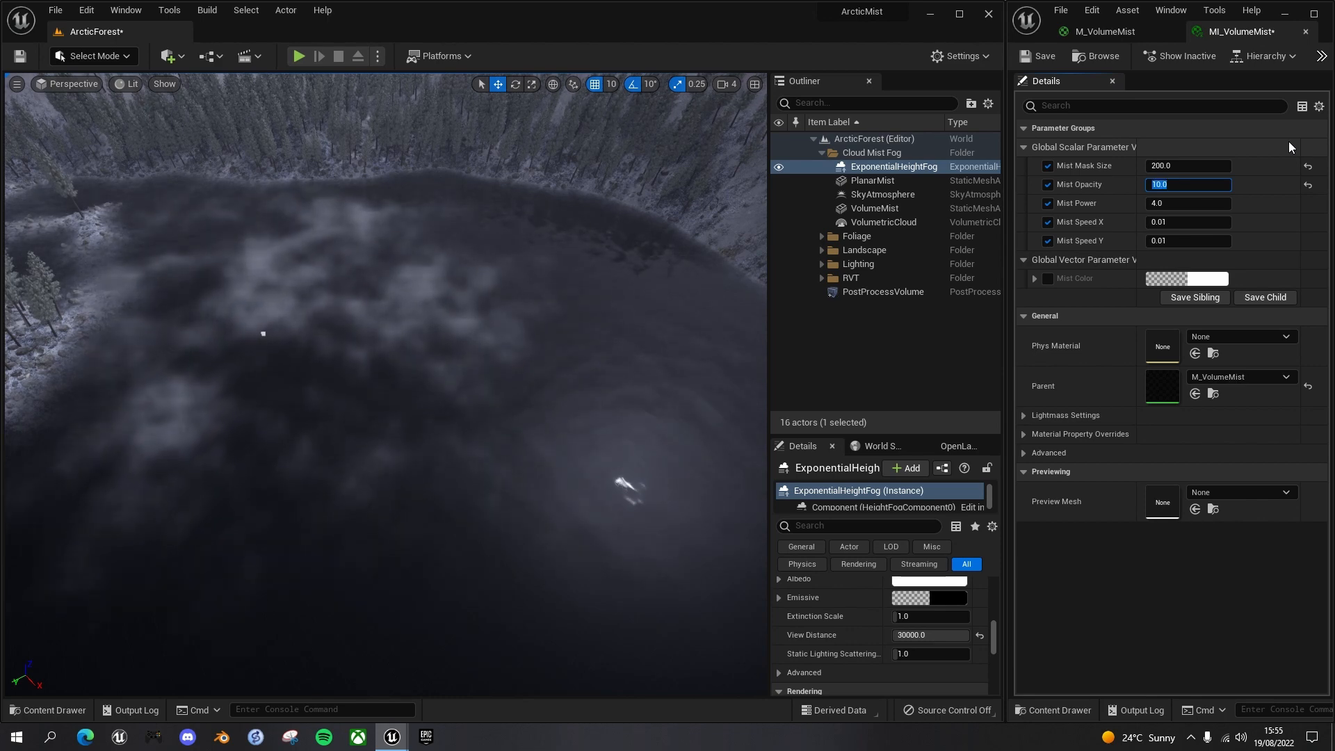
type("20")
key("Return")
Try Mist Power values of 8 and 2 on the material instance, and restore it to 4.
right_click_drag(354, 311, 394, 328)
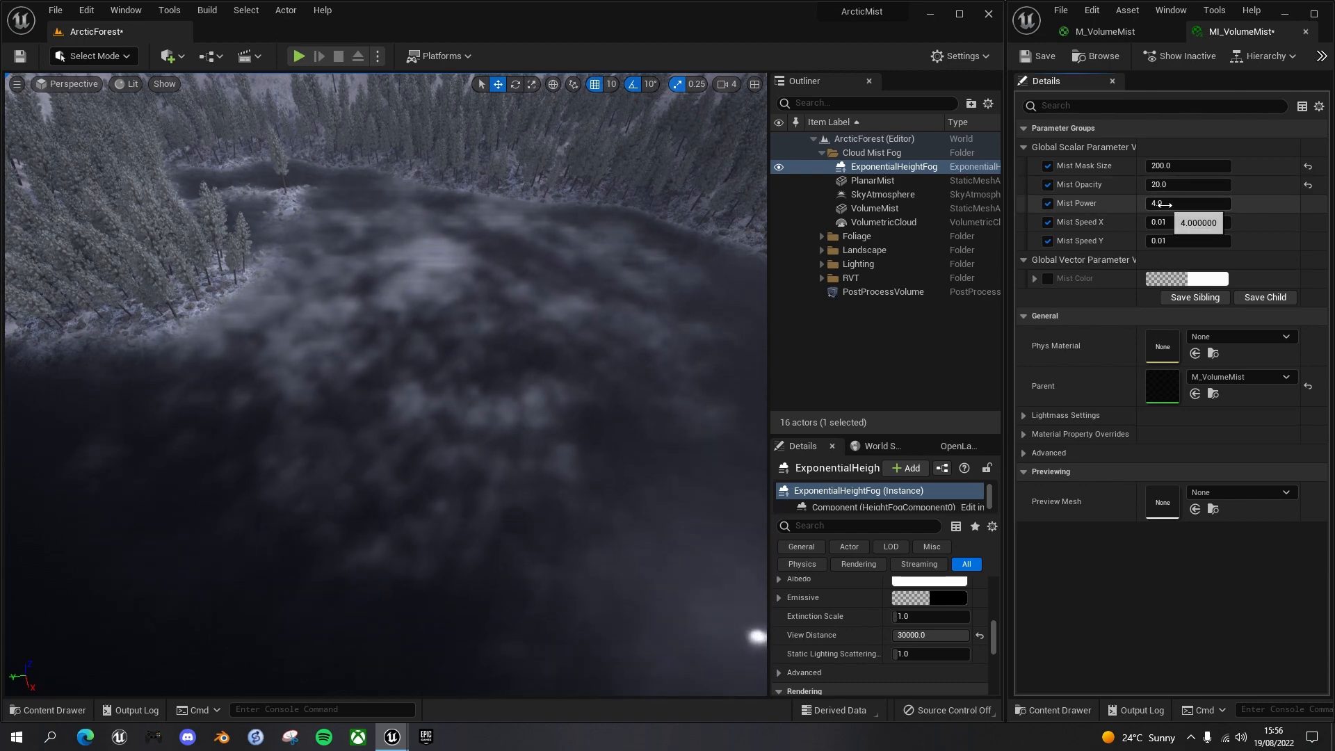
left_click(1207, 202)
type("8")
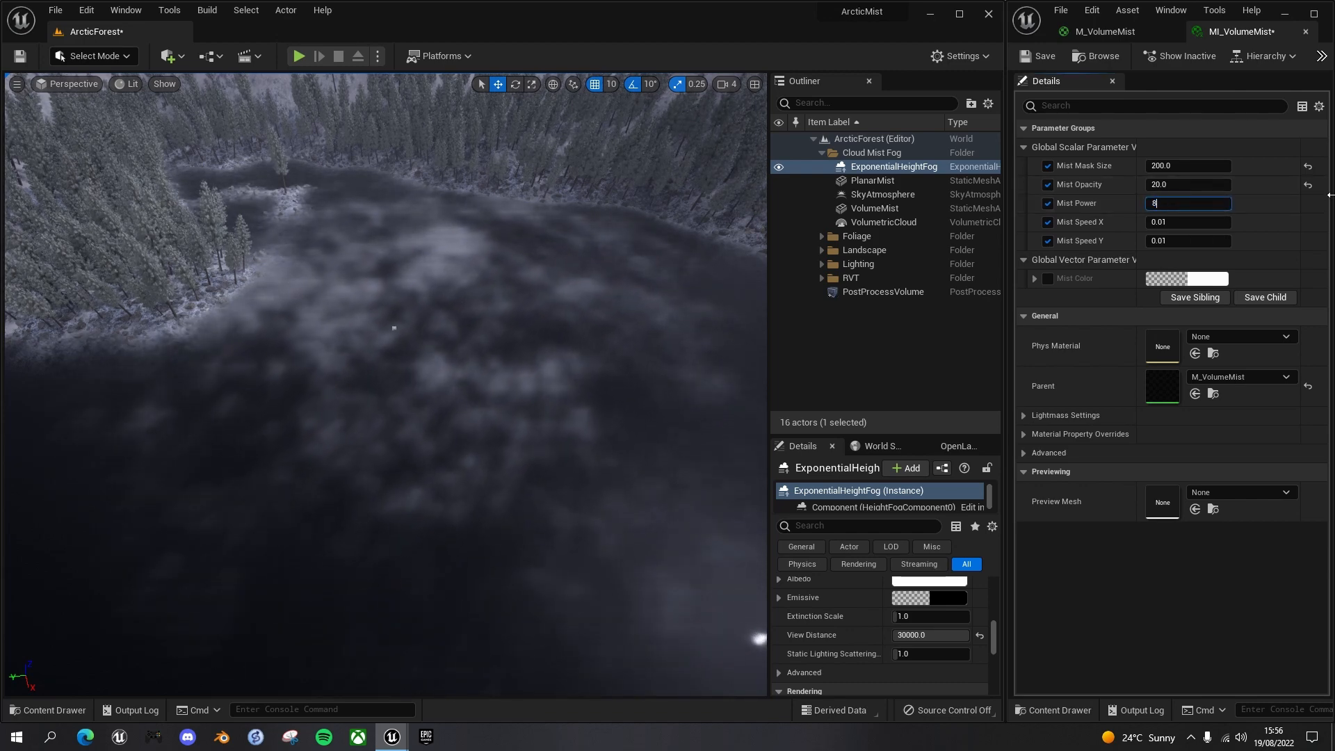
key("Return")
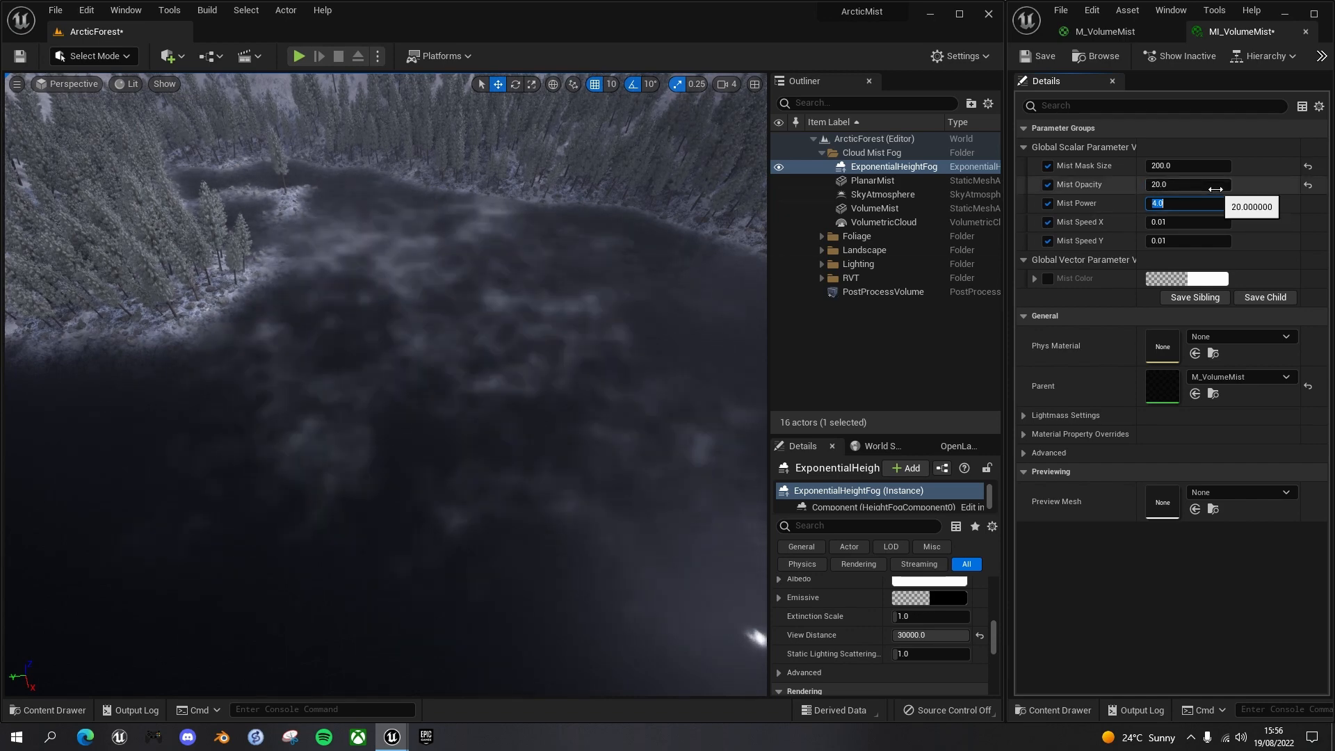
type("2")
key("Return")
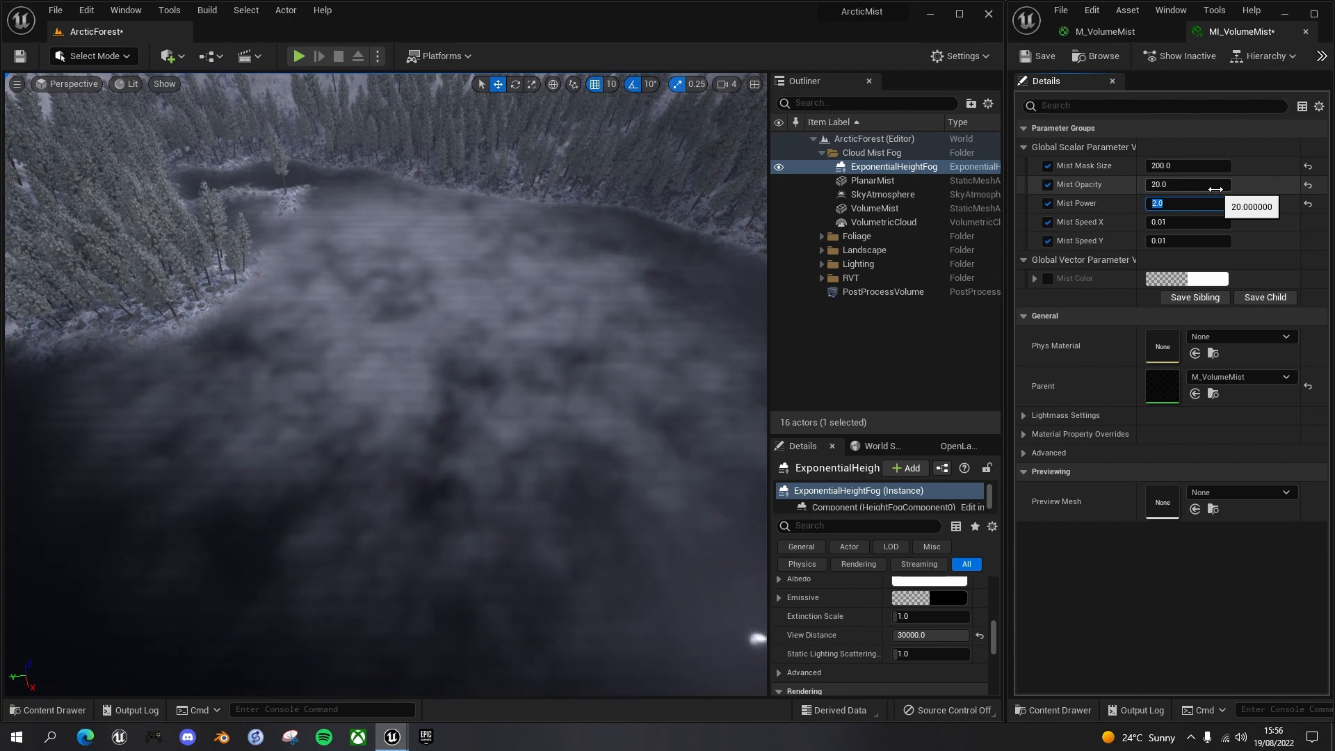
type("4")
key("Return")
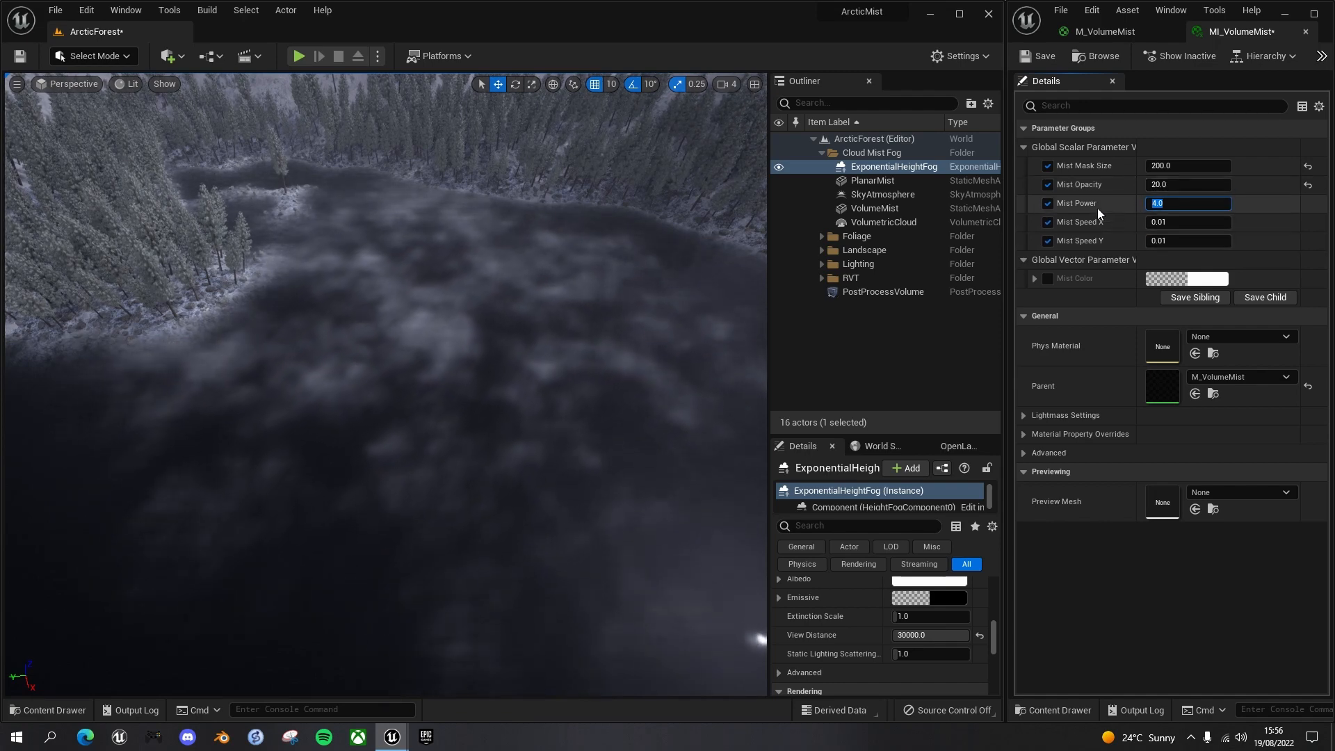
Set Mist Speed Y to 0.02 on the material instance, and raise the VolumeMist actor slightly above the lake surface.
left_click(1159, 241)
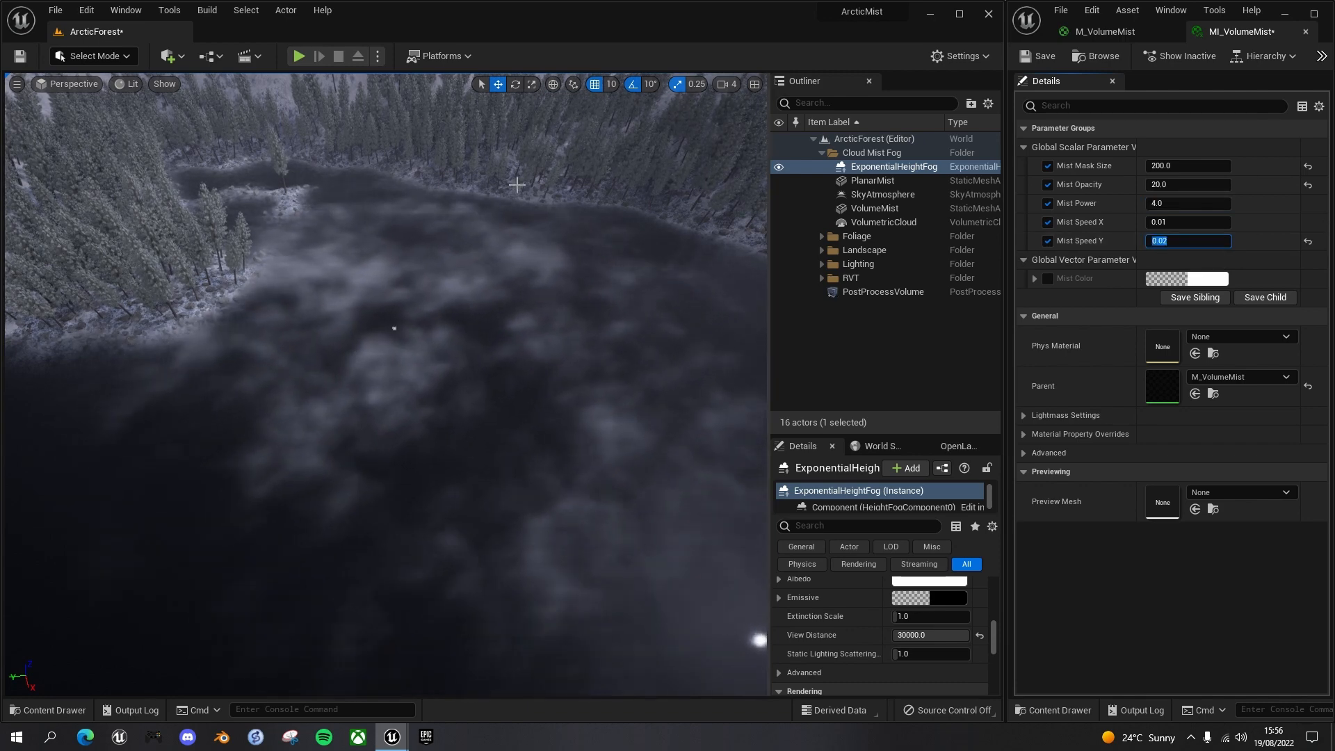
right_click_drag(507, 391, 523, 260)
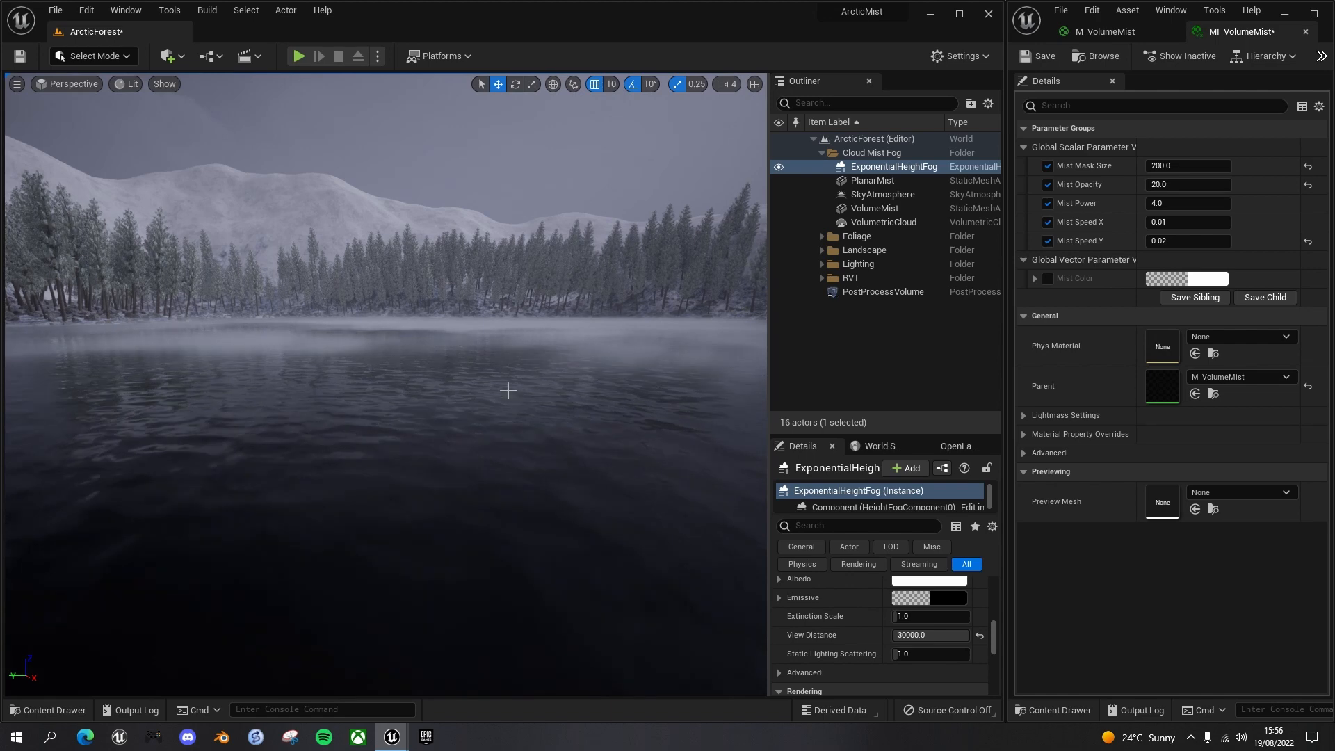
left_click(875, 209)
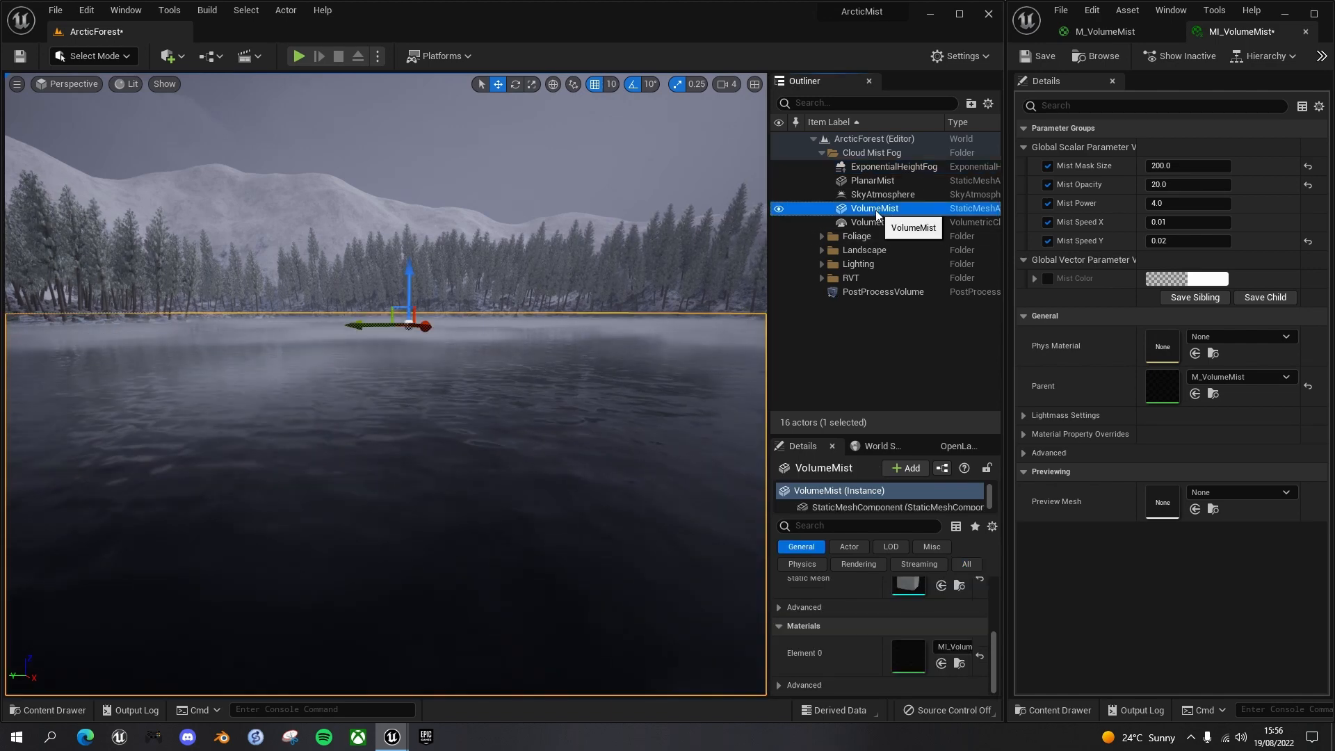
mouse_move(409, 278)
left_mouse_down()
mouse_move(410, 243)
mouse_move(410, 264)
left_mouse_up()
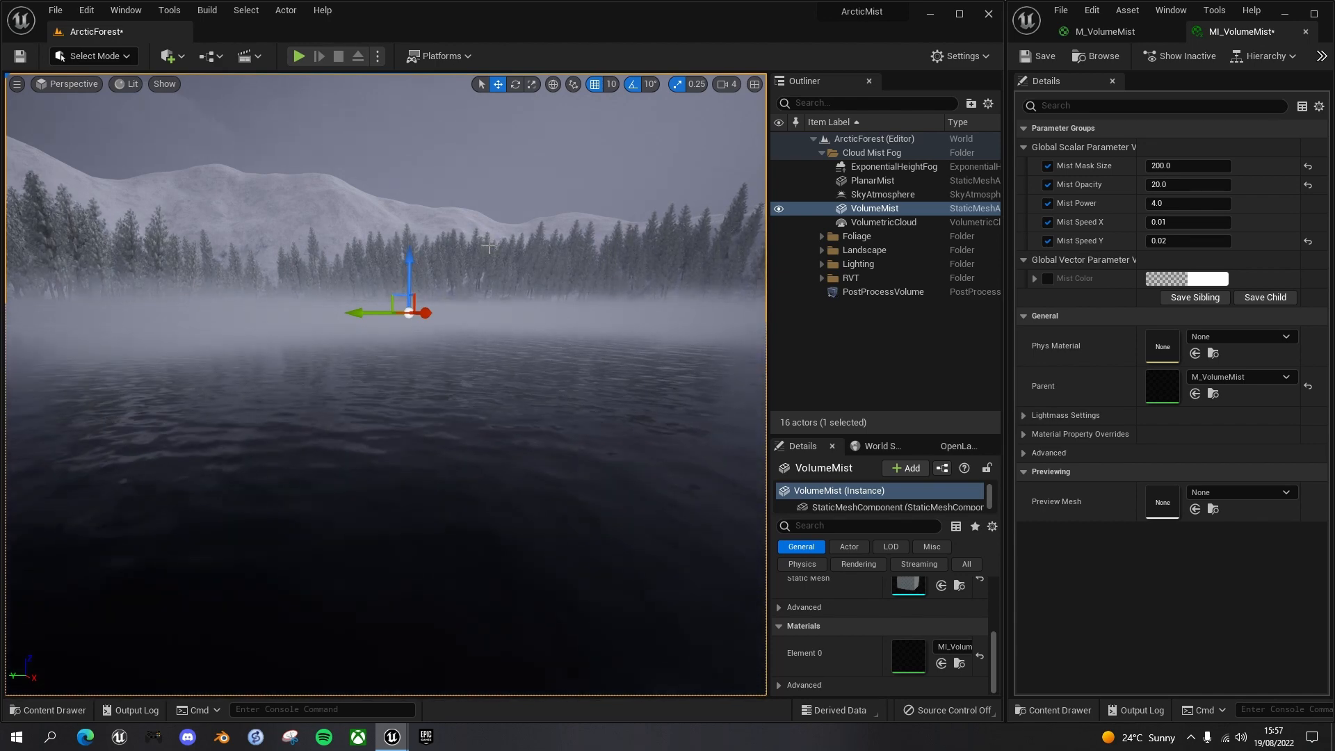
key("Escape")
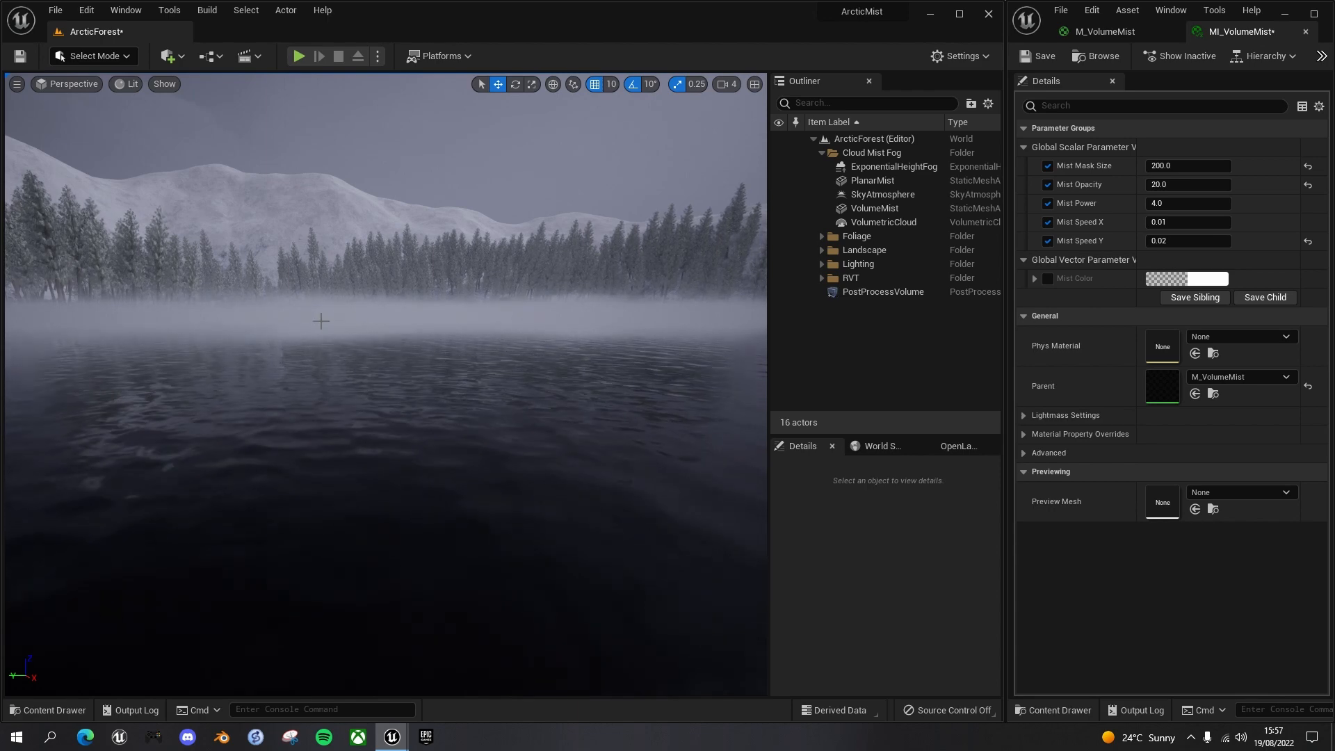
Test Mist Opacity at 3 and 1 on the material instance, and set it to 2.
left_click(1160, 186)
type("3")
key("Return")
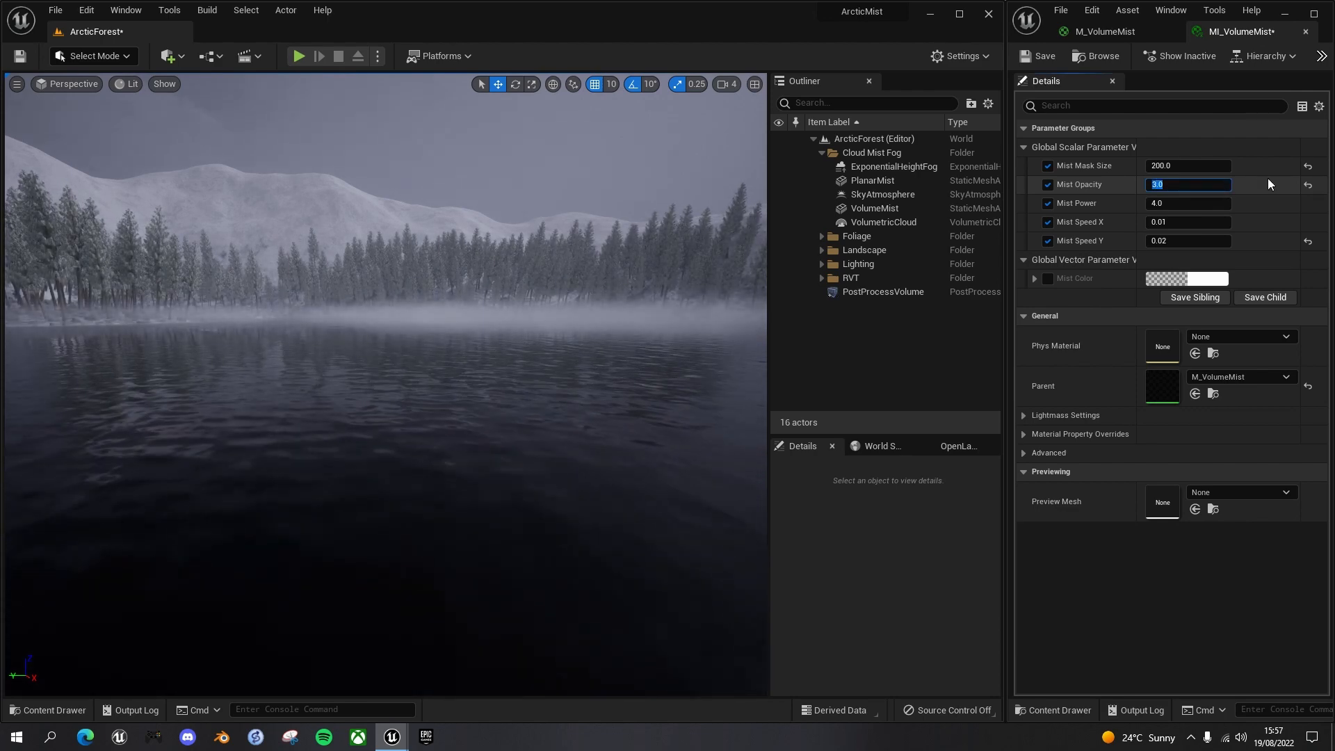
type("1")
key("Return")
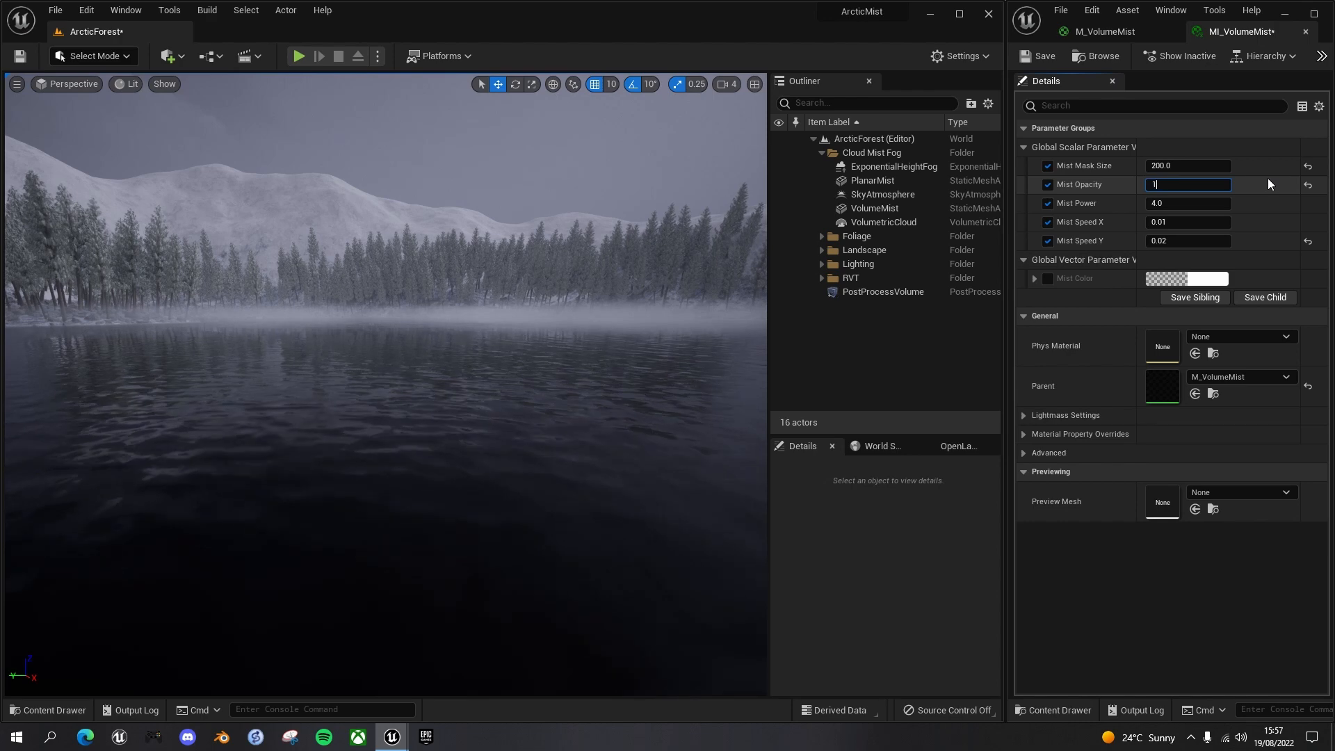
type("2")
key("Return")
right_click_drag(614, 306, 614, 306)
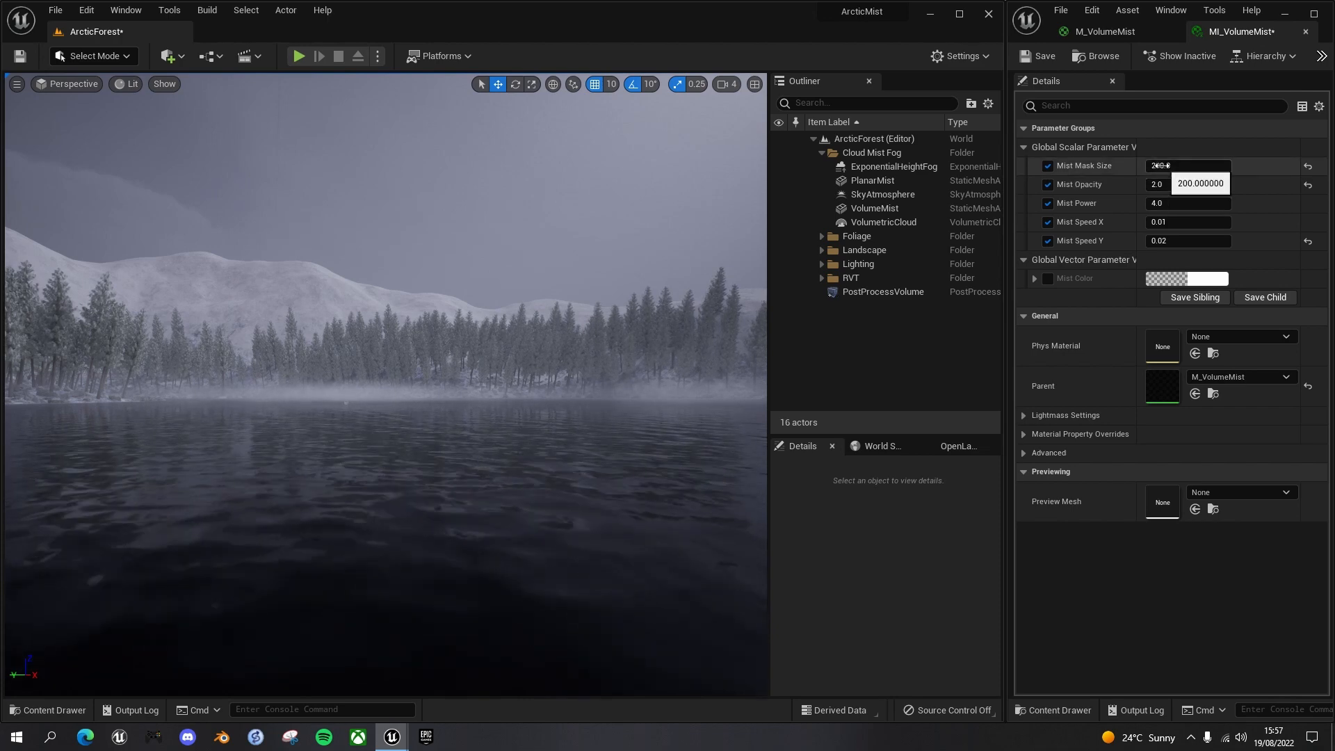
Set Mist Opacity to 3 and Mist Power to 8 on the material instance.
left_click(1181, 184)
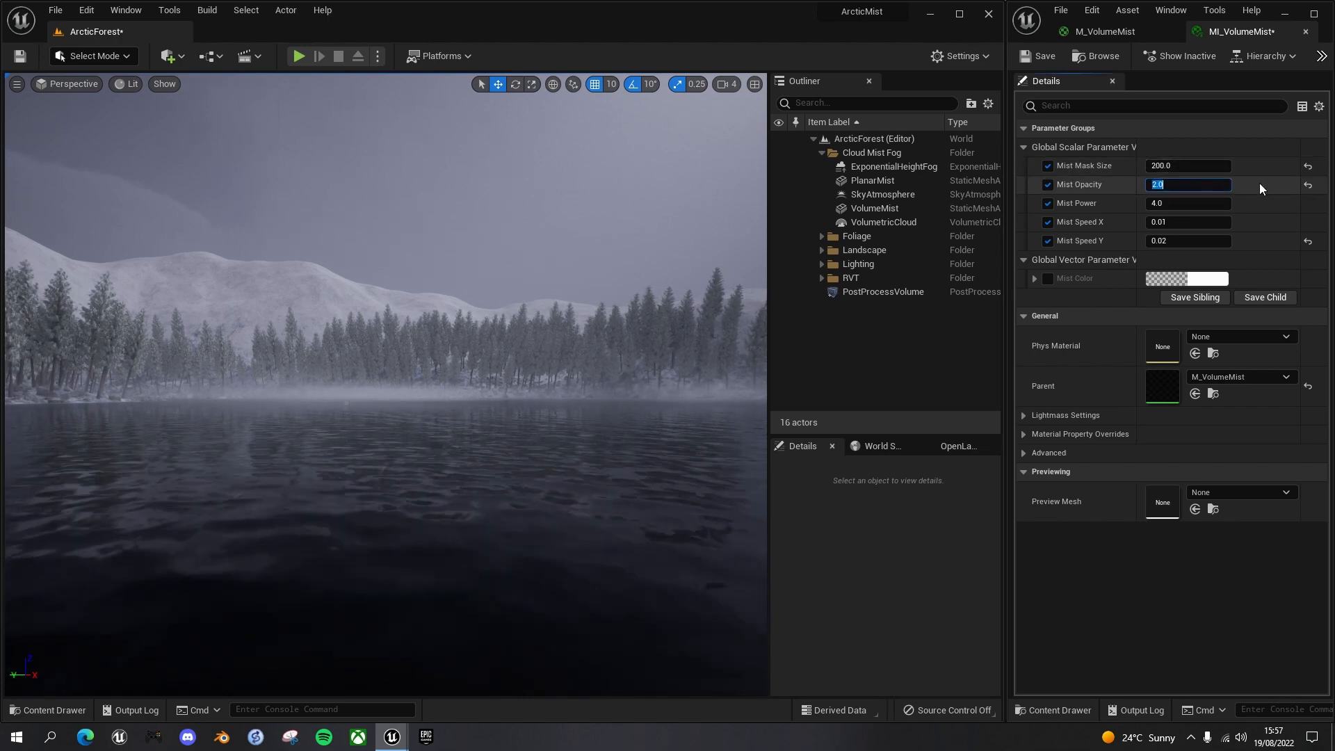
type("3")
key("Return")
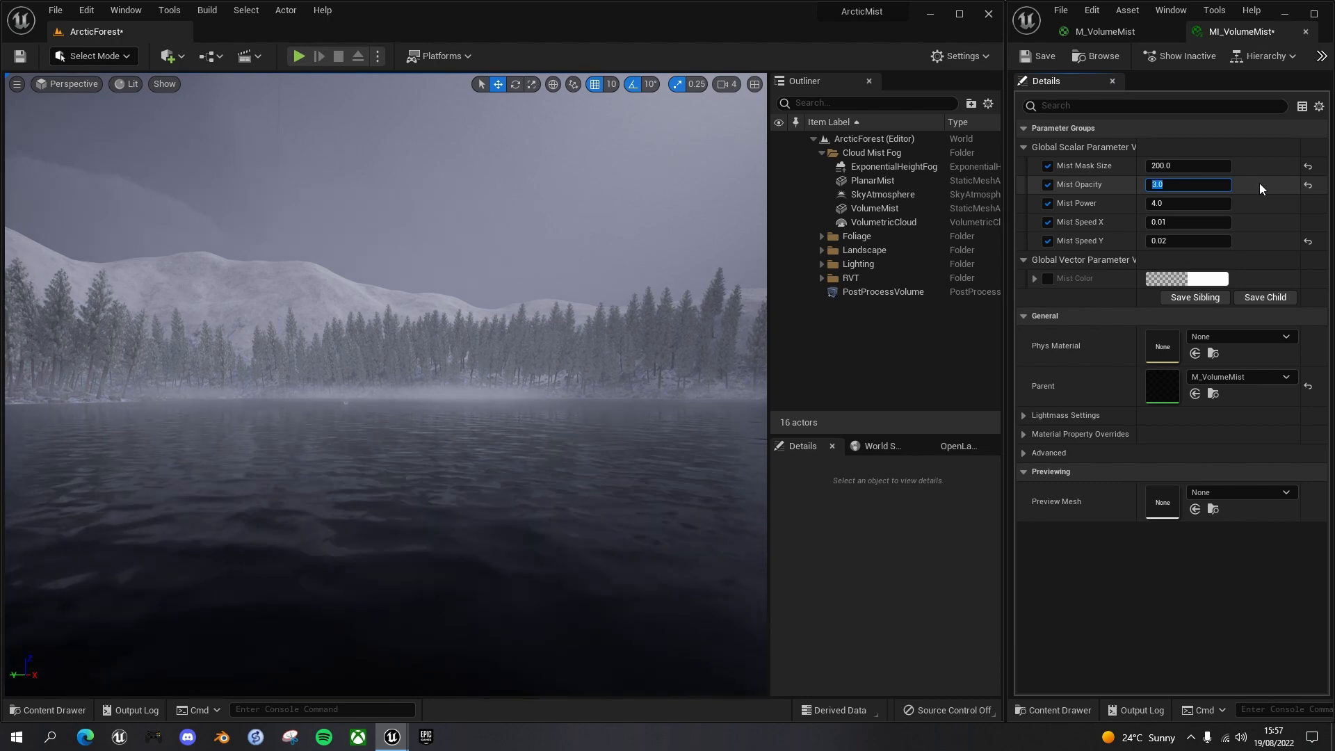
left_click(1154, 203)
type("8")
key("Return")
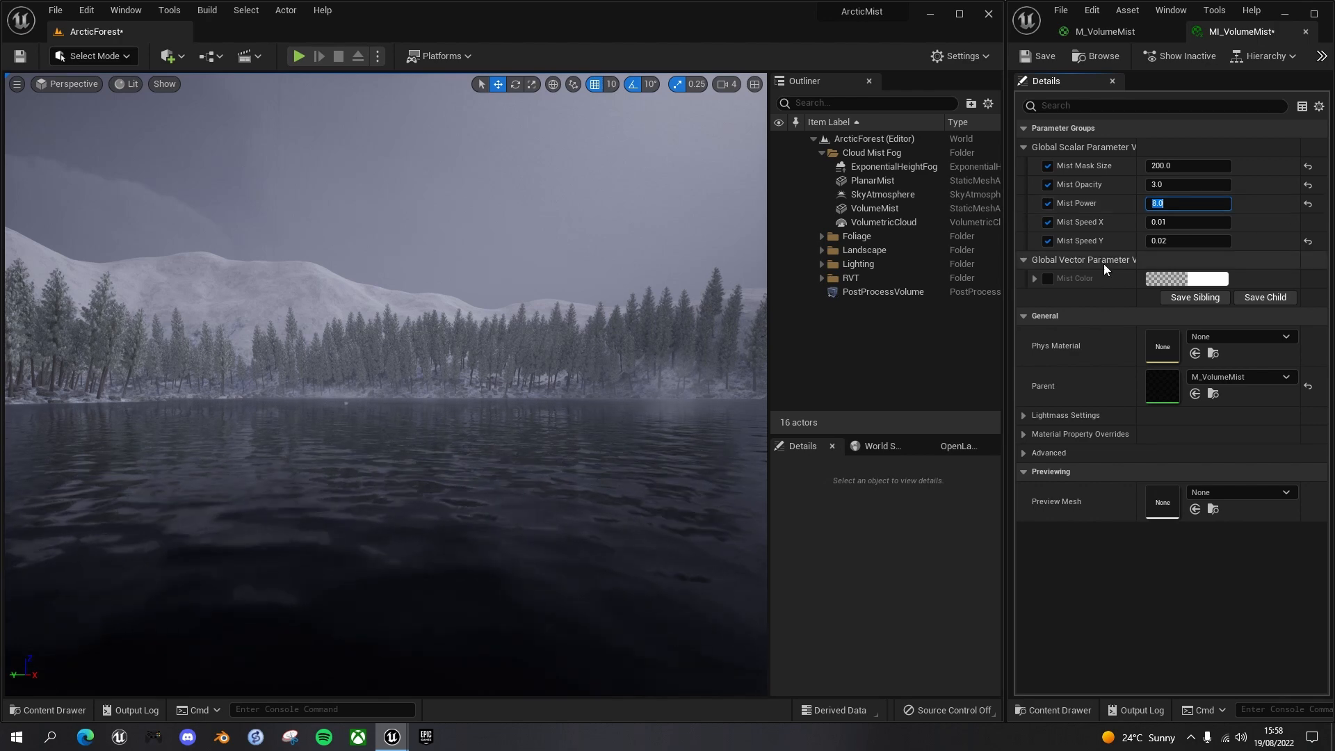
Test Mist Opacity at 4 and 5 with the higher Mist Power, and return it to 3.
left_click(1163, 185)
left_click(1162, 184)
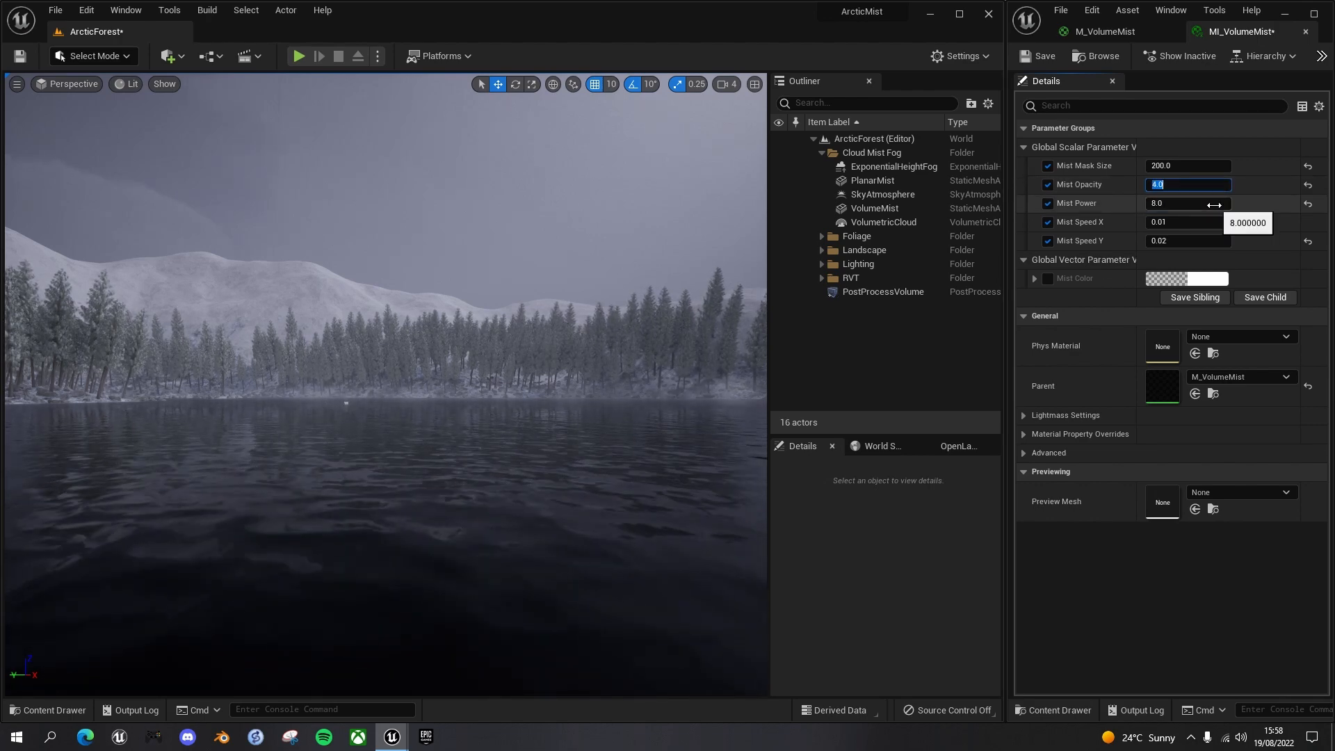
mouse_move(733, 402)
right_mouse_down()
mouse_move(584, 390)
mouse_move(834, 402)
mouse_move(751, 399)
right_mouse_up()
left_click(1163, 184)
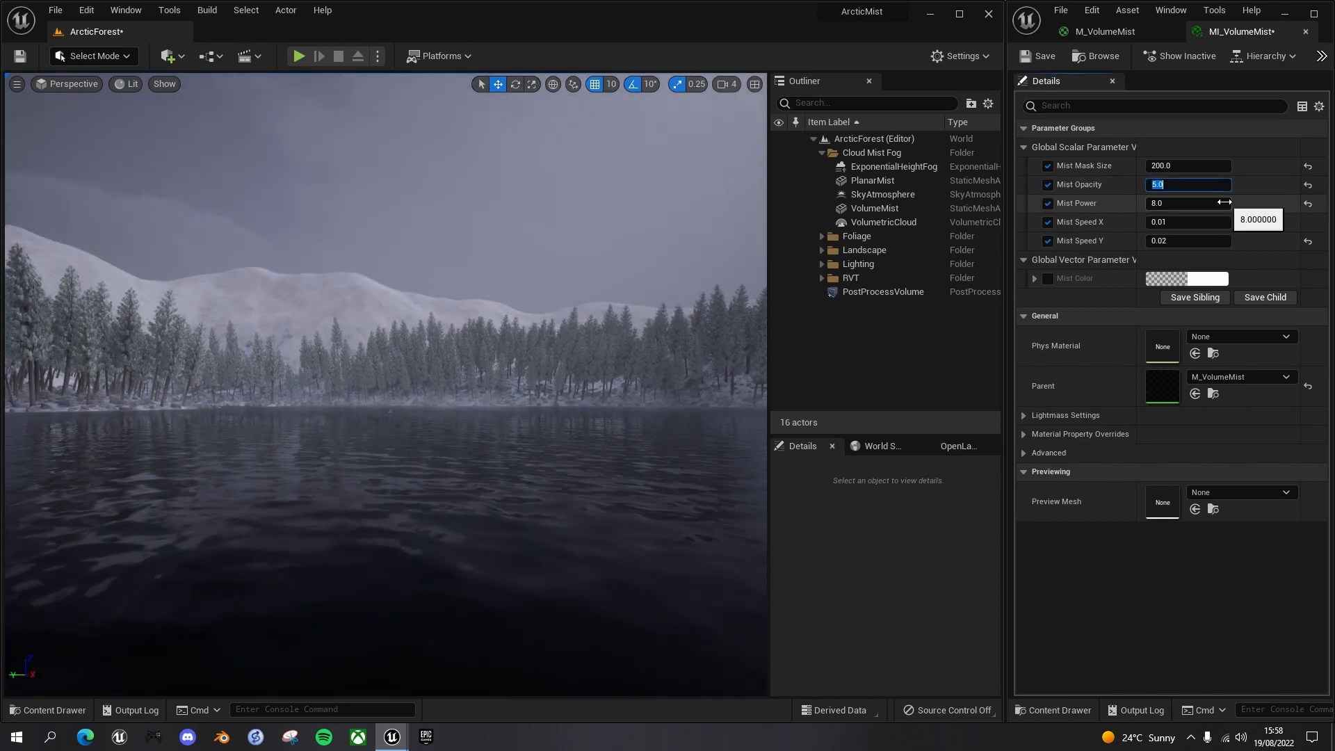
type("3")
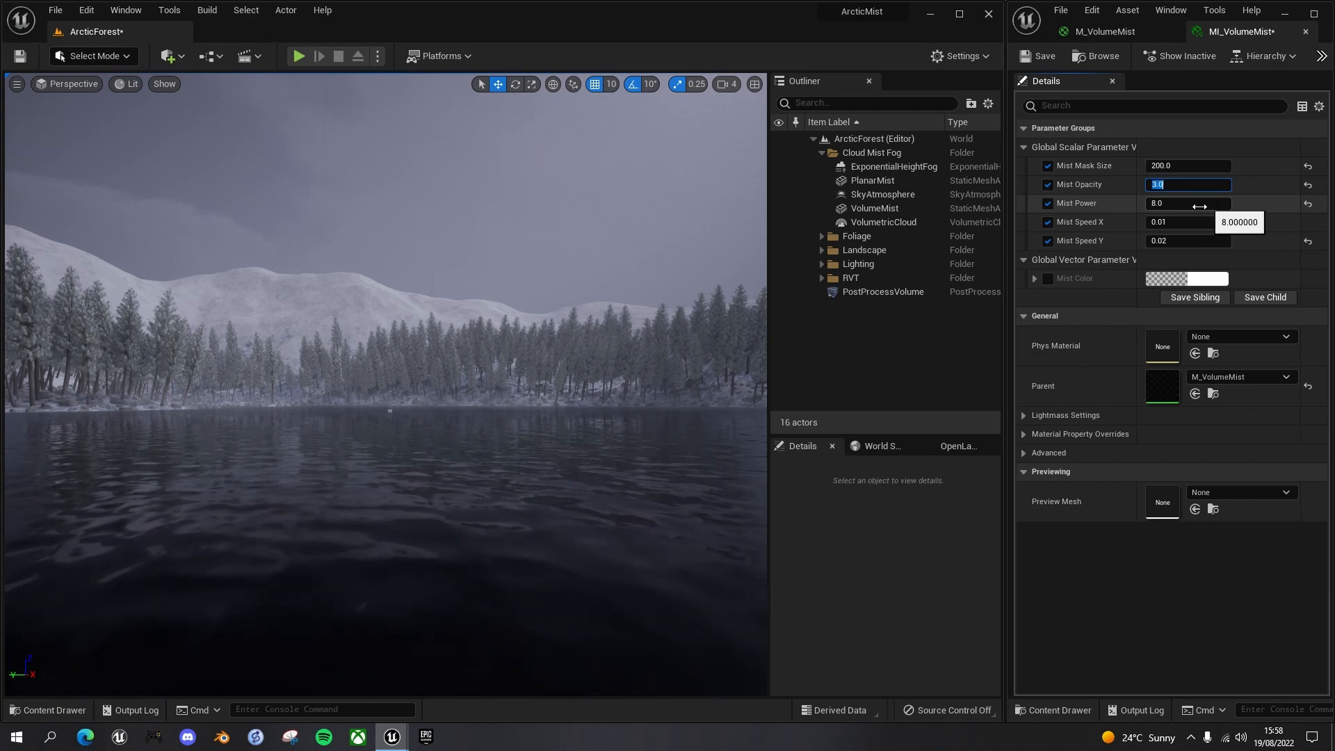
Set Mist Power back to 4 on the material instance.
left_click(1164, 203)
type("4")
key("Return")
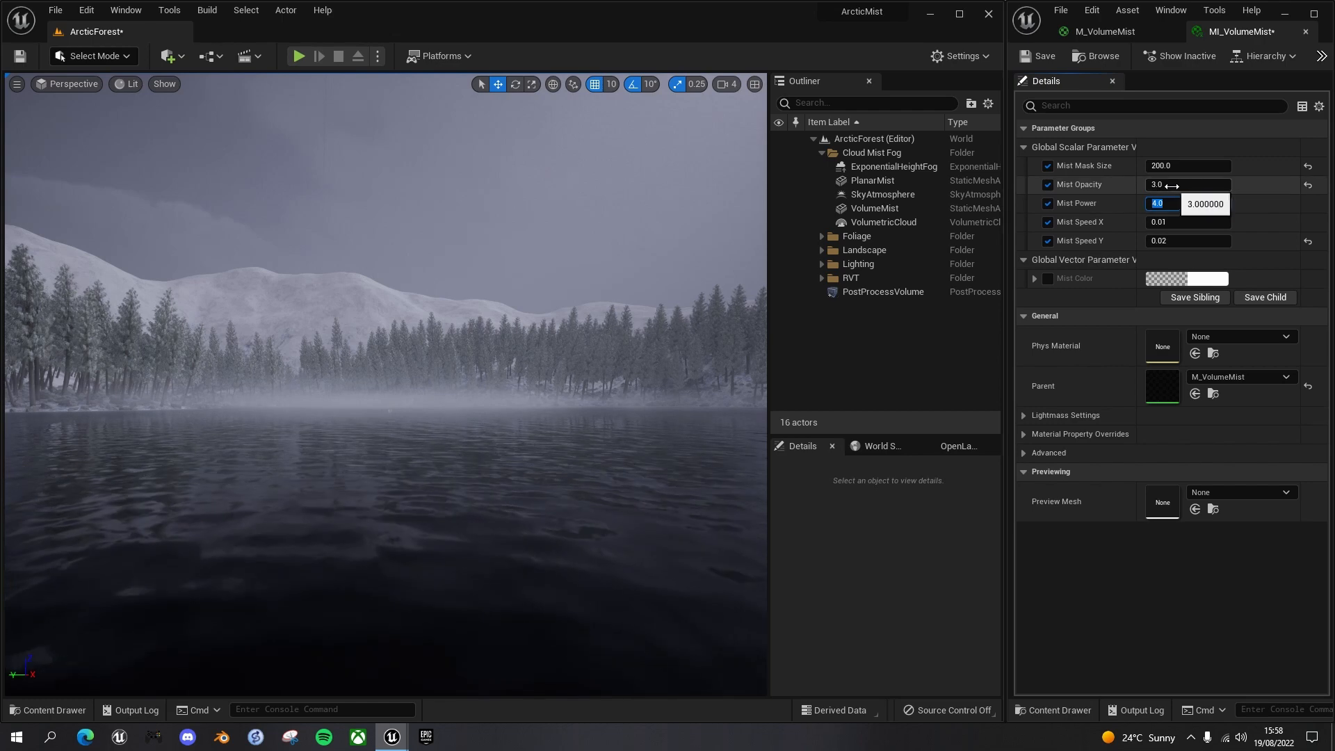
Test Mist Opacity at 4, set it to 2, and check the mist across the lake from several angles.
key("shift+Tab")
type("4")
key("Return")
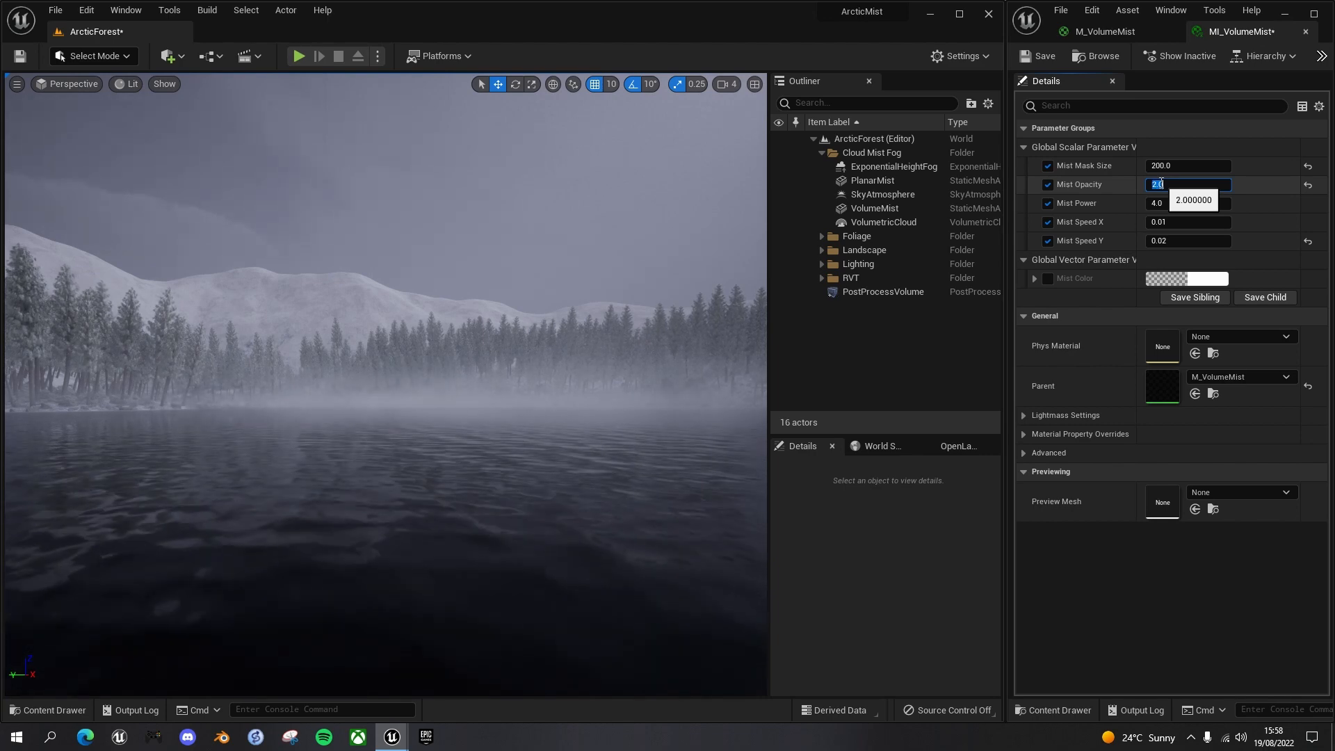
type("2")
key("Return")
mouse_move(551, 456)
right_mouse_down()
mouse_move(695, 449)
mouse_move(487, 438)
mouse_move(598, 439)
mouse_move(542, 445)
mouse_move(556, 455)
right_mouse_up()
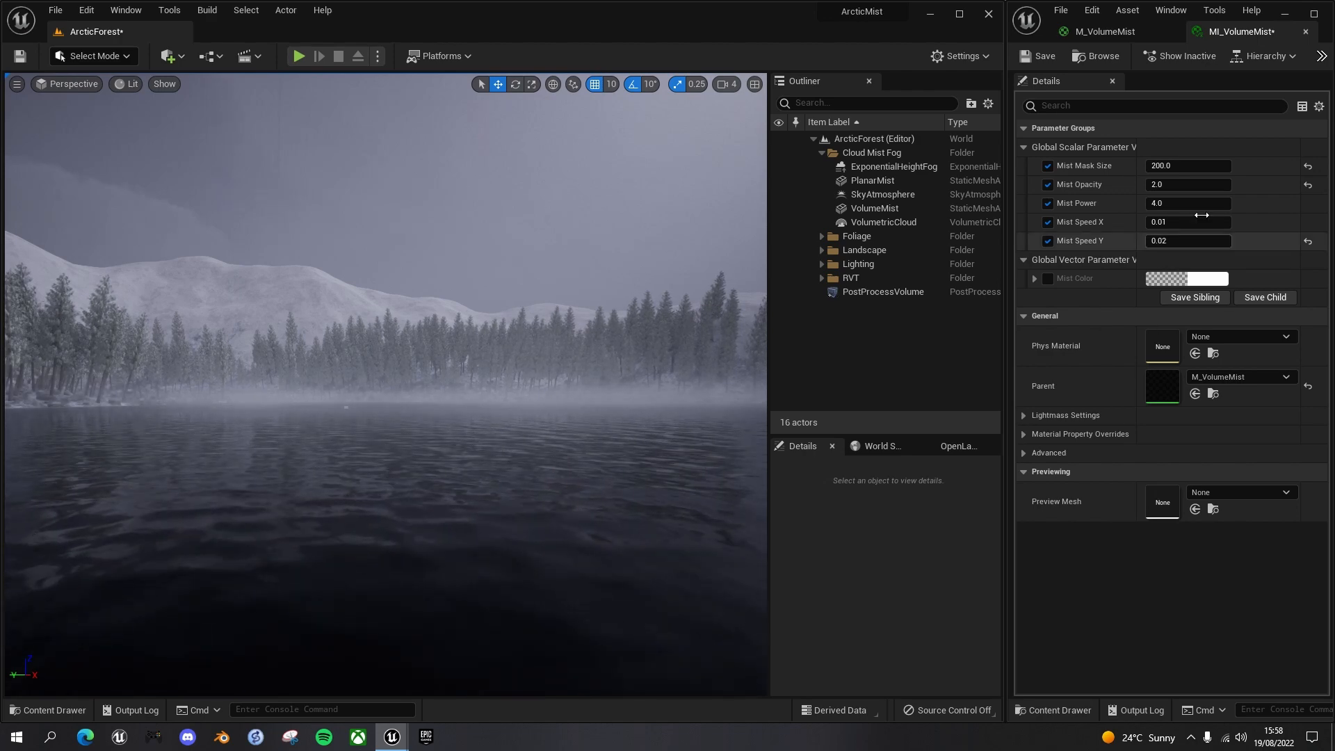
right_click_drag(333, 459, 226, 448)
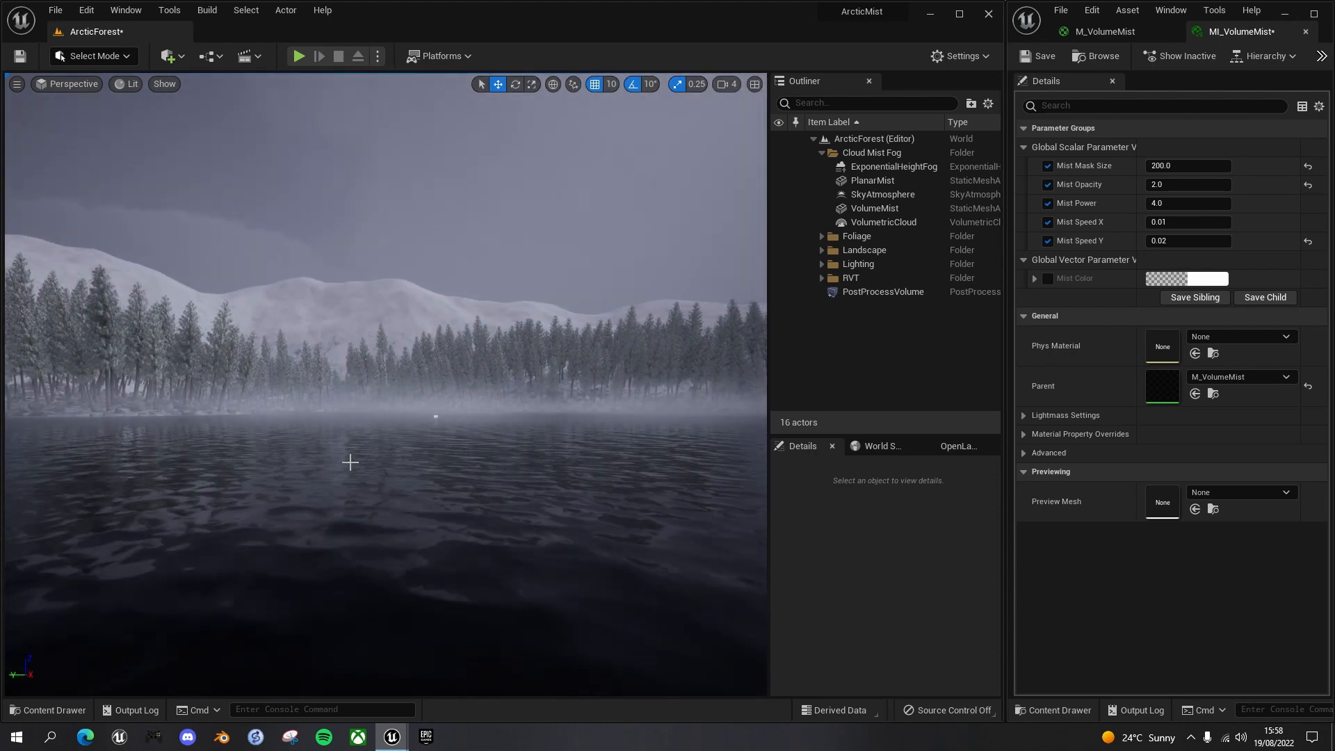